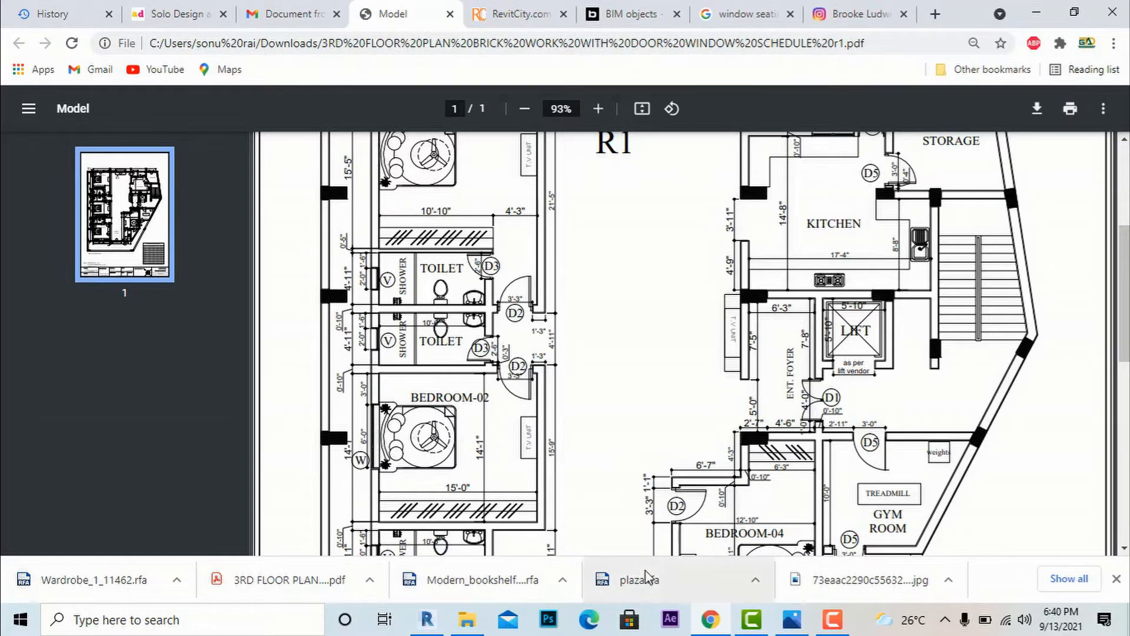
Switch to Revit with the Level 1 floor plan of Project1 showing
click(426, 621)
click(425, 623)
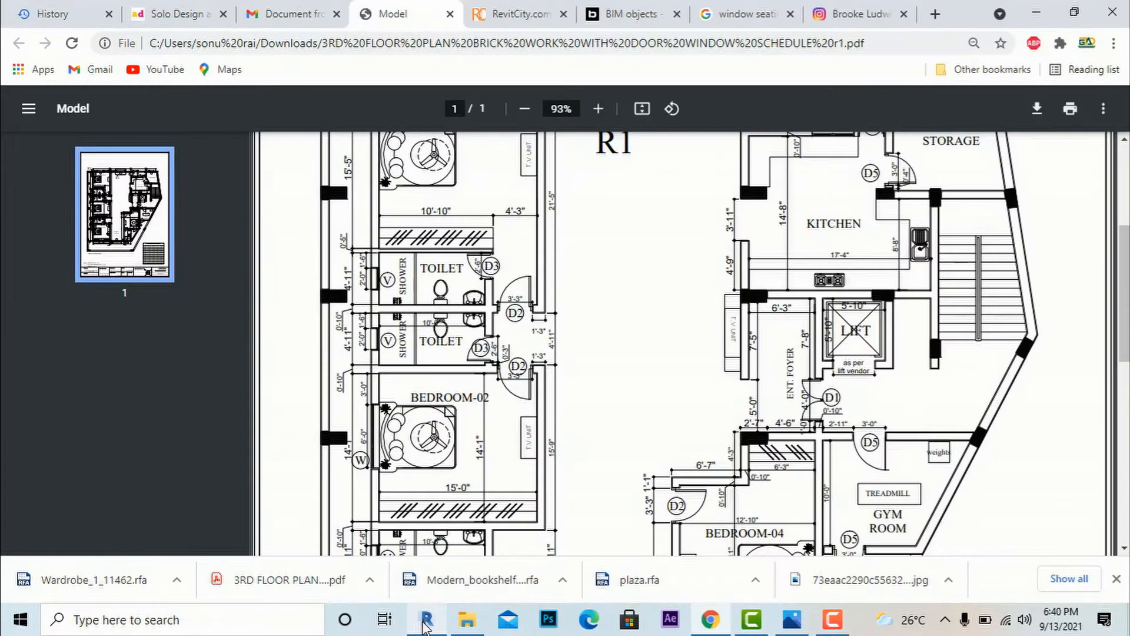
click(425, 624)
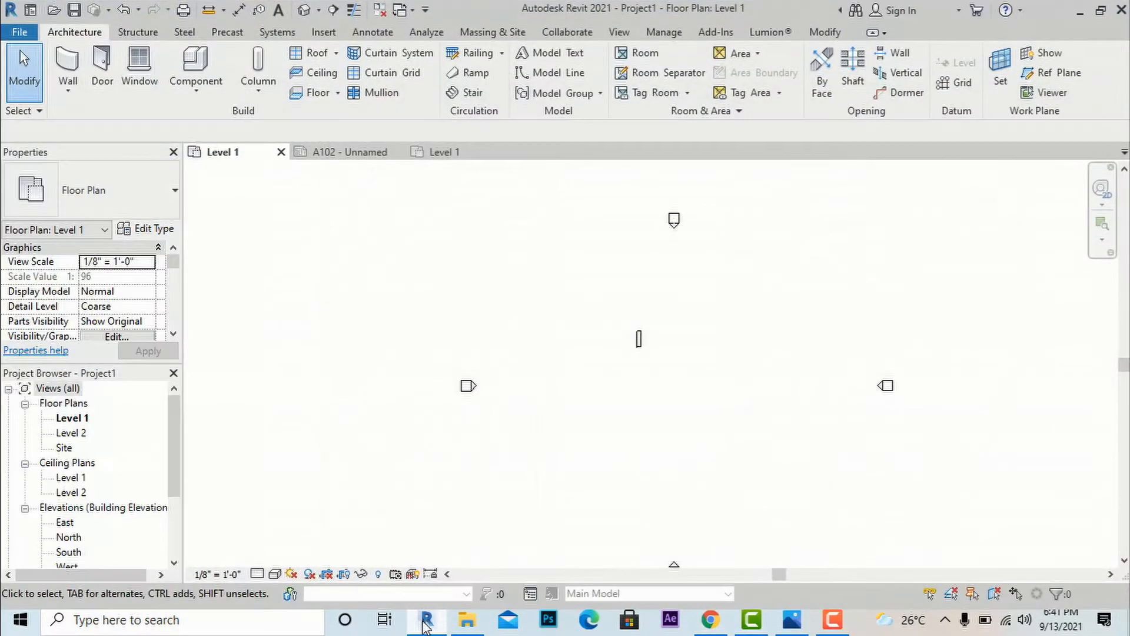
scroll(733, 437, up, 2)
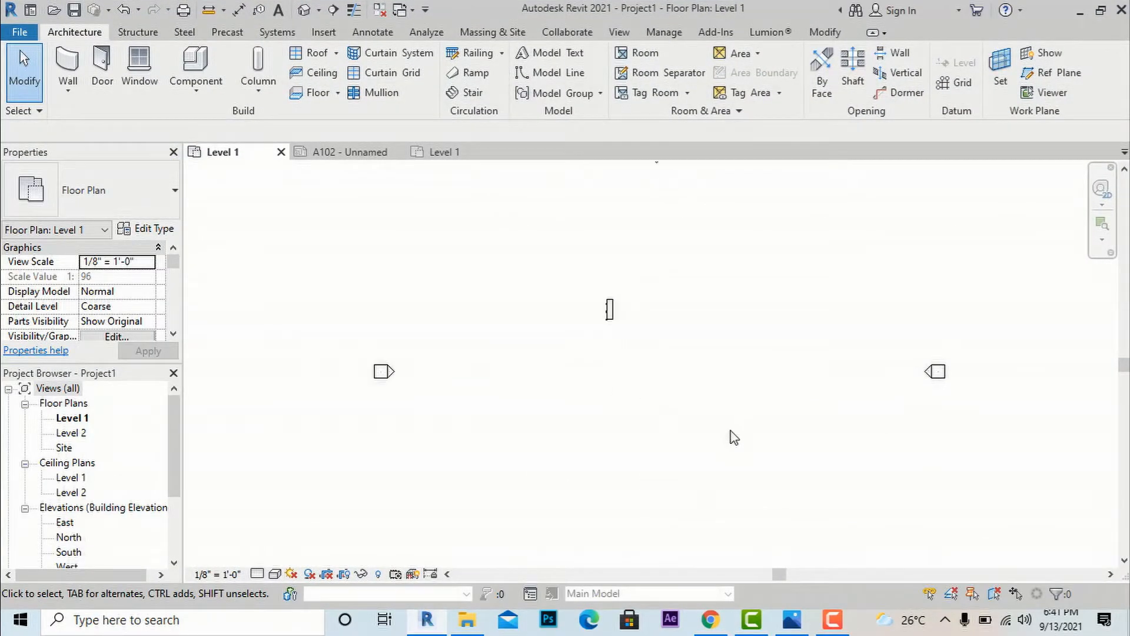
Start a new wall and duplicate the Generic - 8" basic wall type under the name 9" wall
click(73, 62)
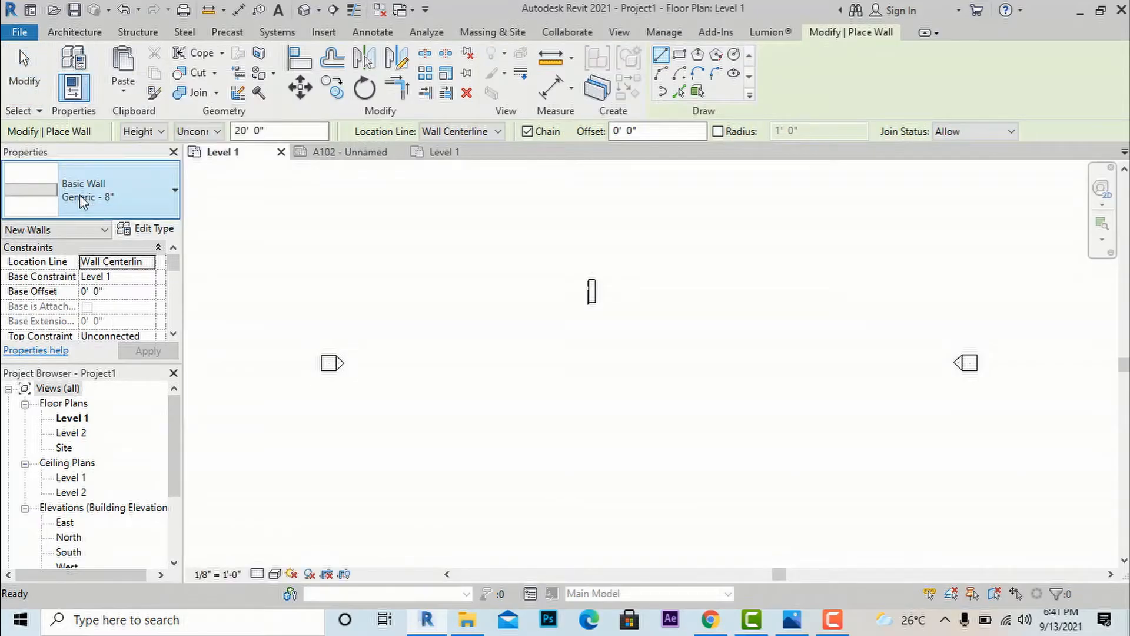
click(80, 199)
click(80, 197)
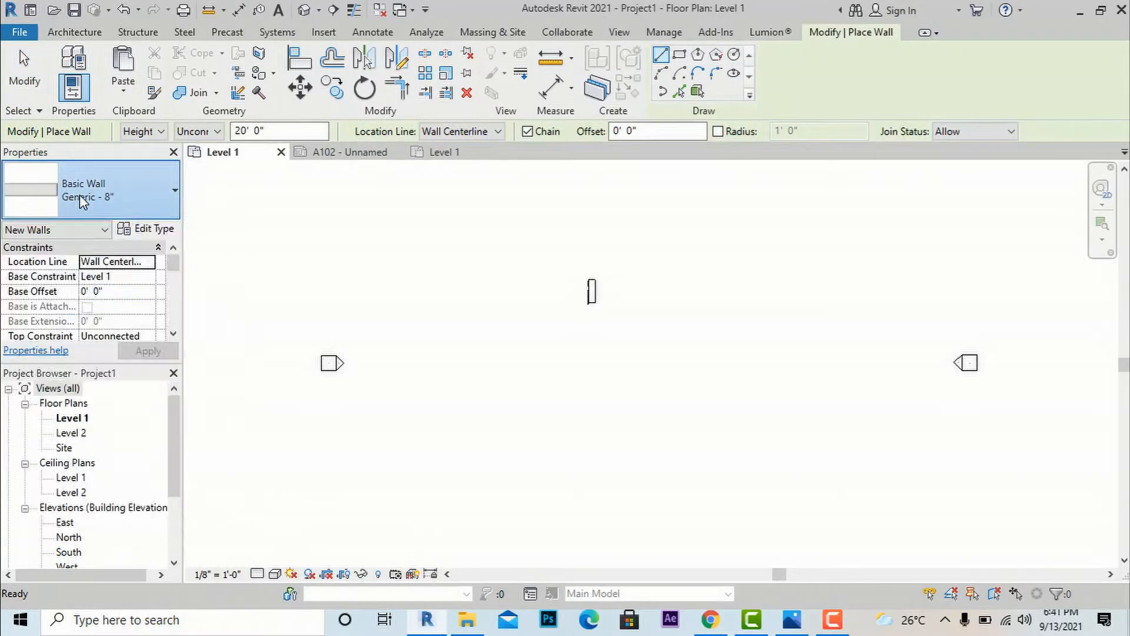
click(80, 197)
click(113, 201)
click(141, 235)
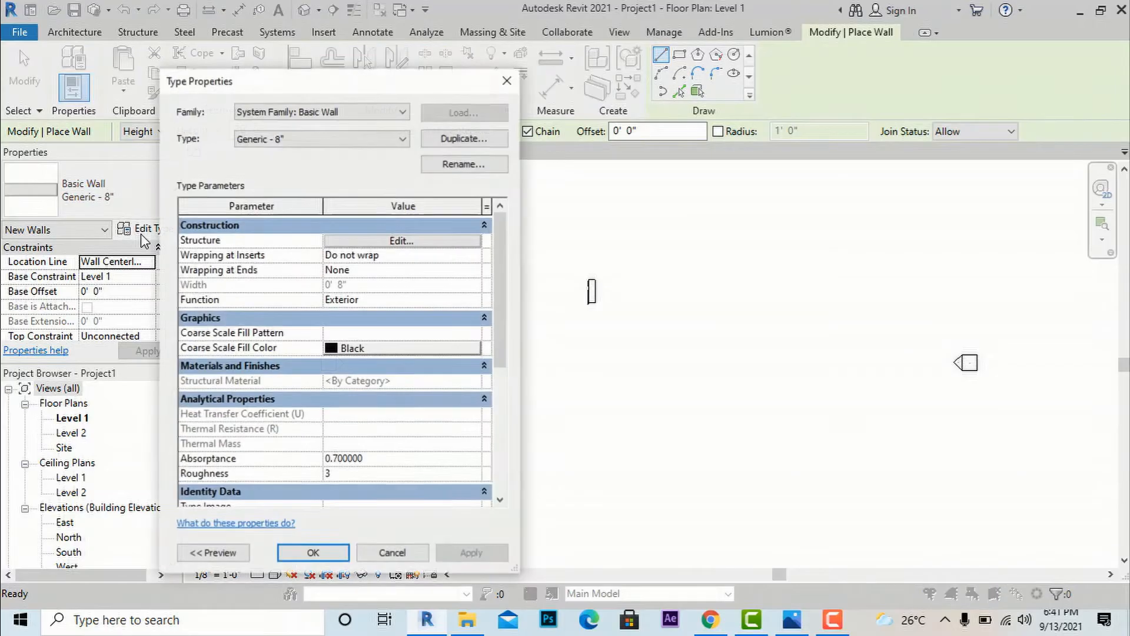
click(454, 140)
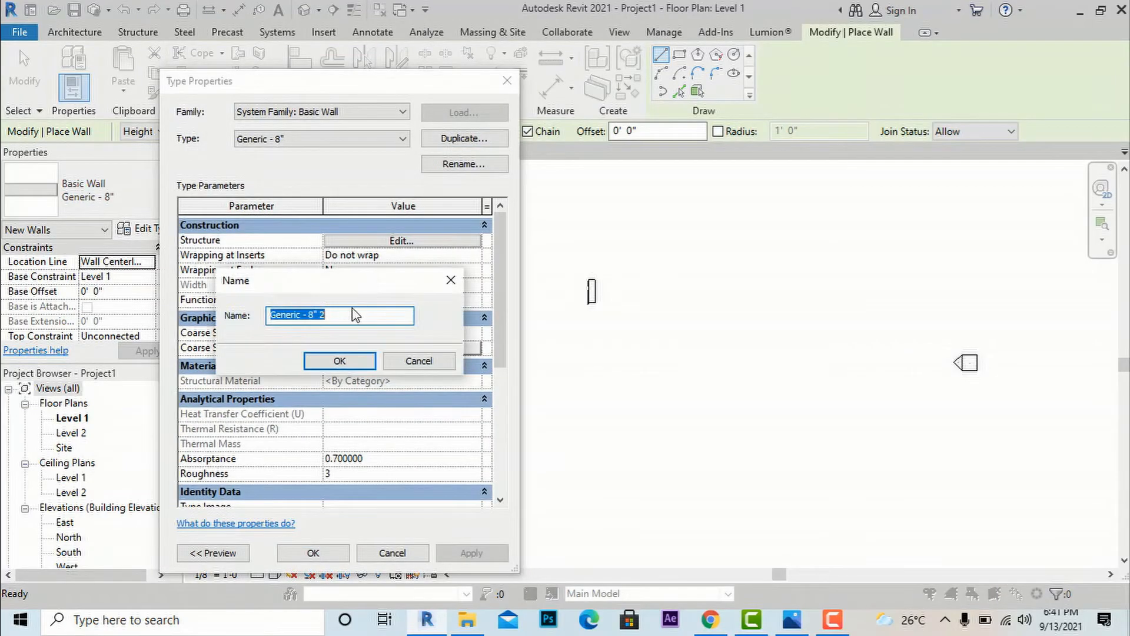
text(9" w)
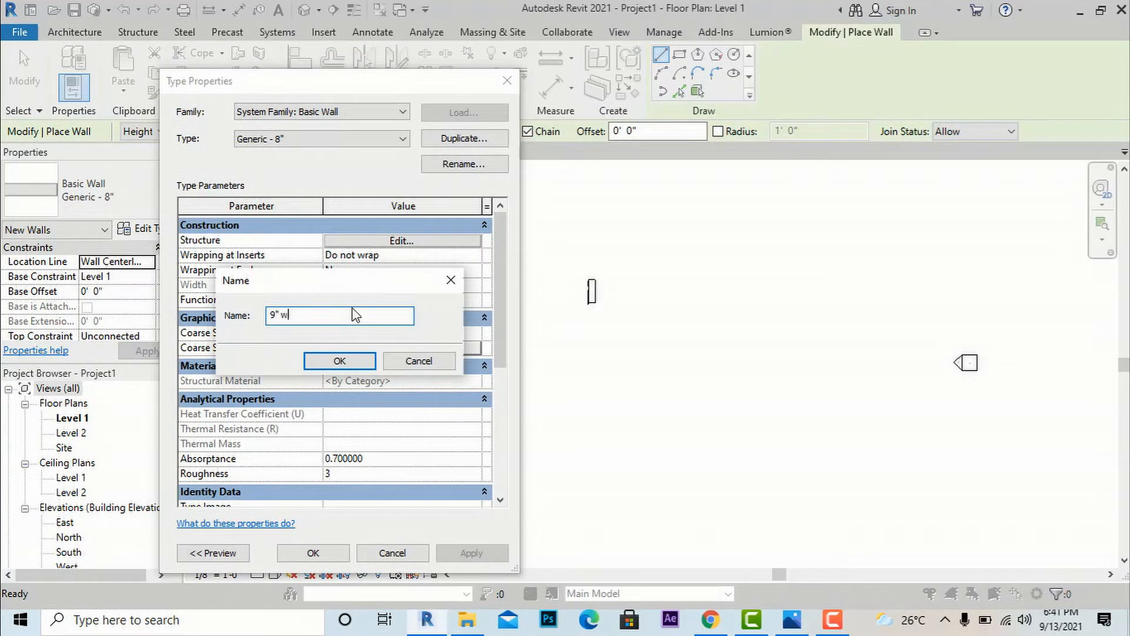
text(all)
click(340, 360)
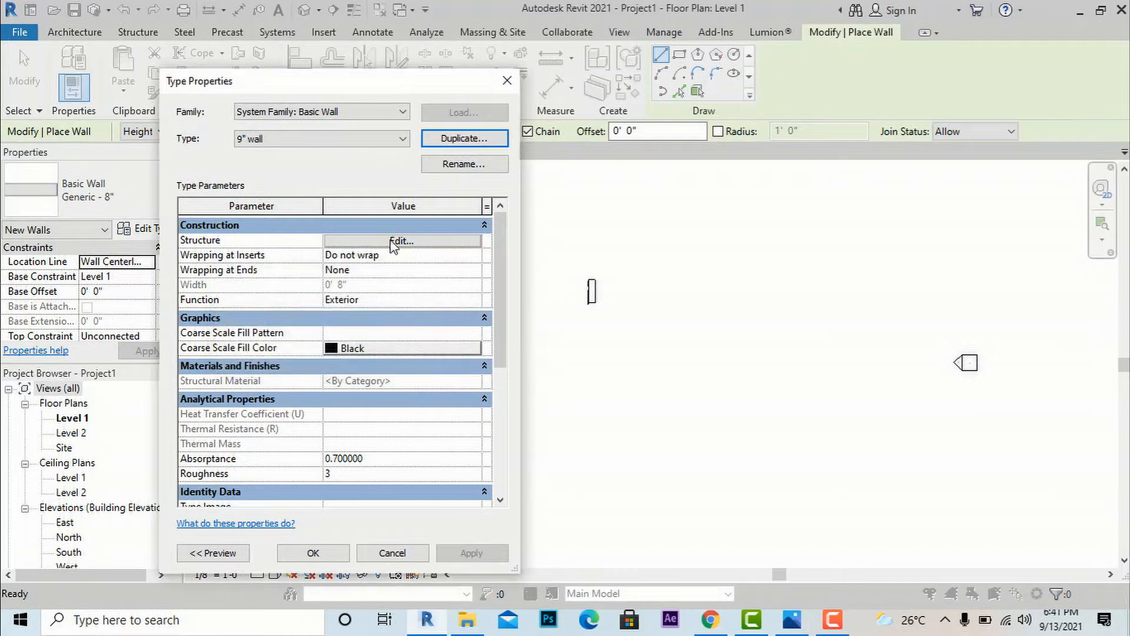
Set the thickness of the Structure [1] layer in the 9" wall type to 9"
click(395, 240)
click(367, 277)
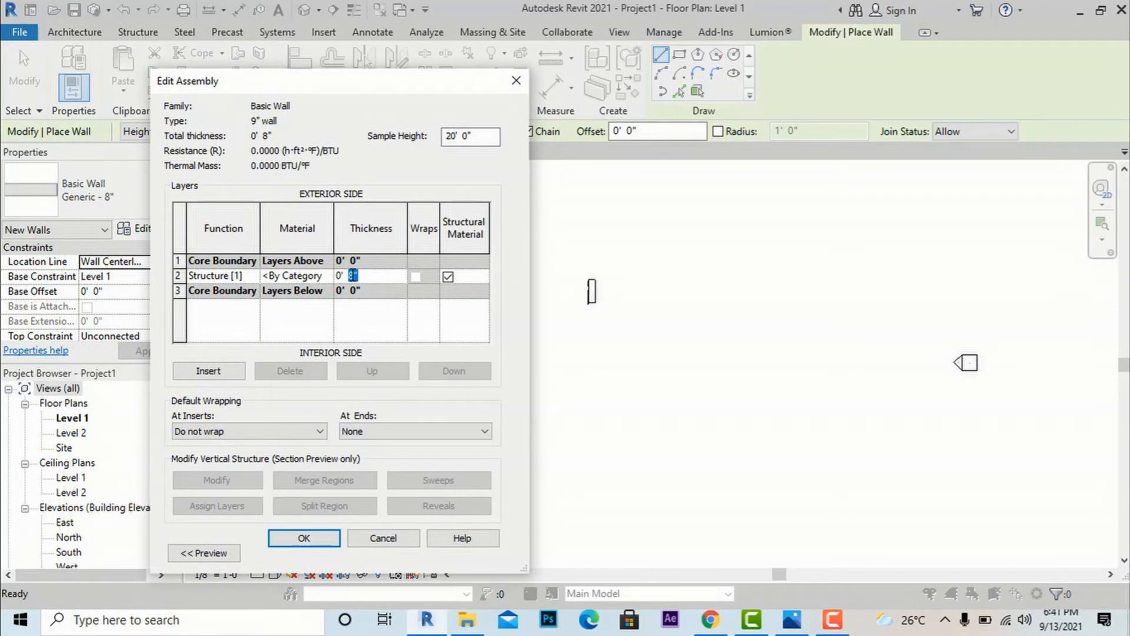
text(9)
Create a new material for the structure layer of the 9" wall type
click(327, 276)
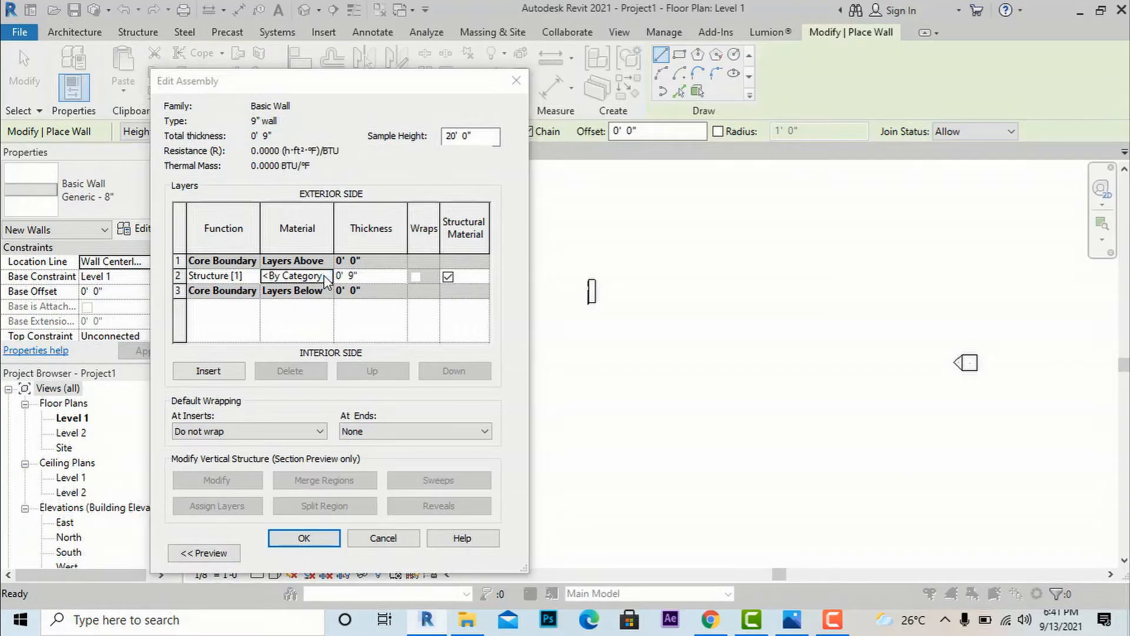
click(327, 276)
click(59, 421)
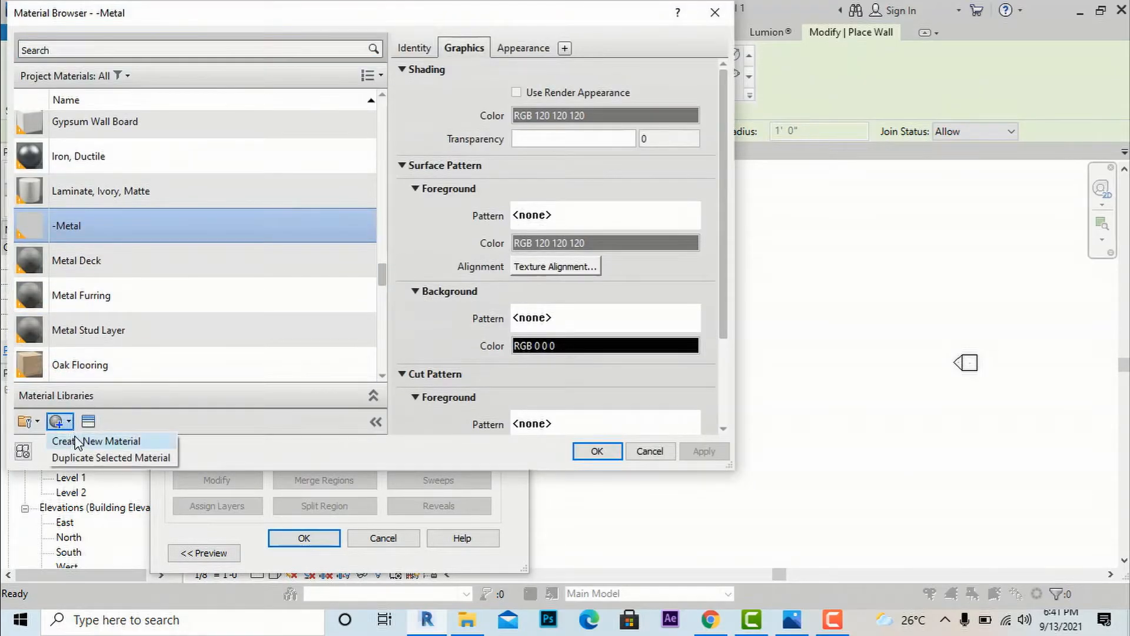
click(81, 442)
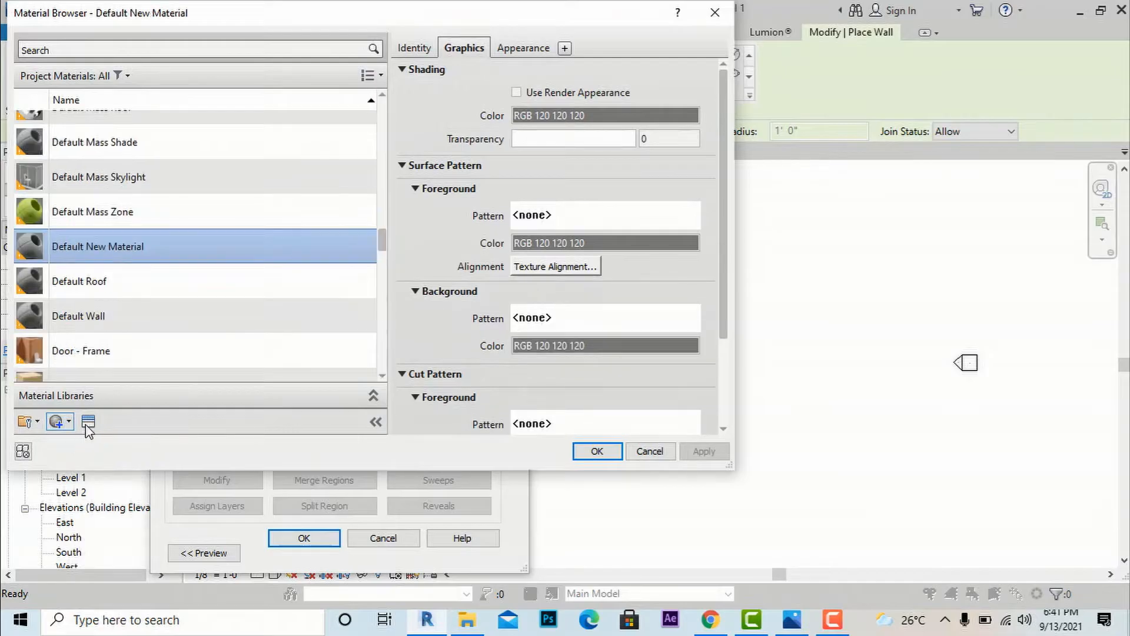
Give the new material the 3in Squares - White appearance asset, found by searching for white, and accept the wall type changes
click(88, 421)
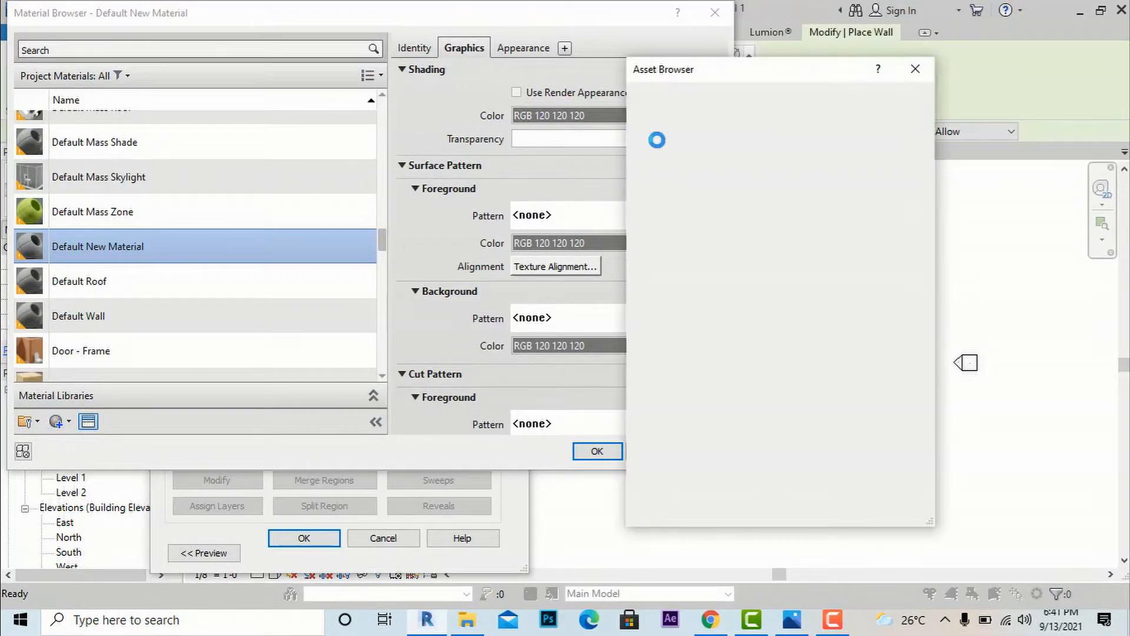
click(683, 98)
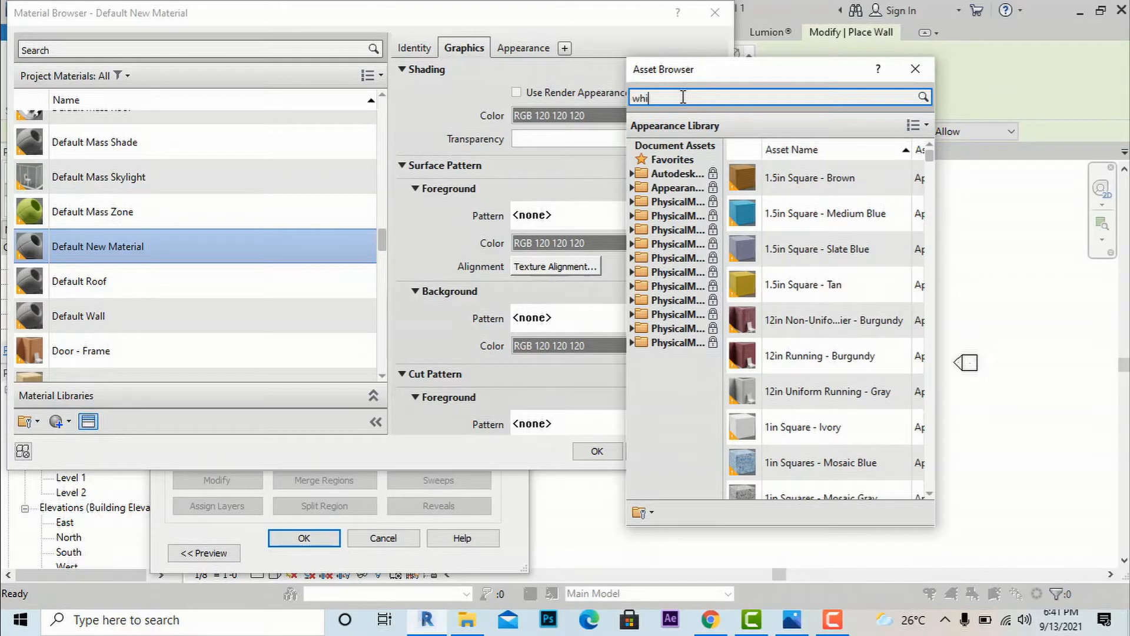
text(white)
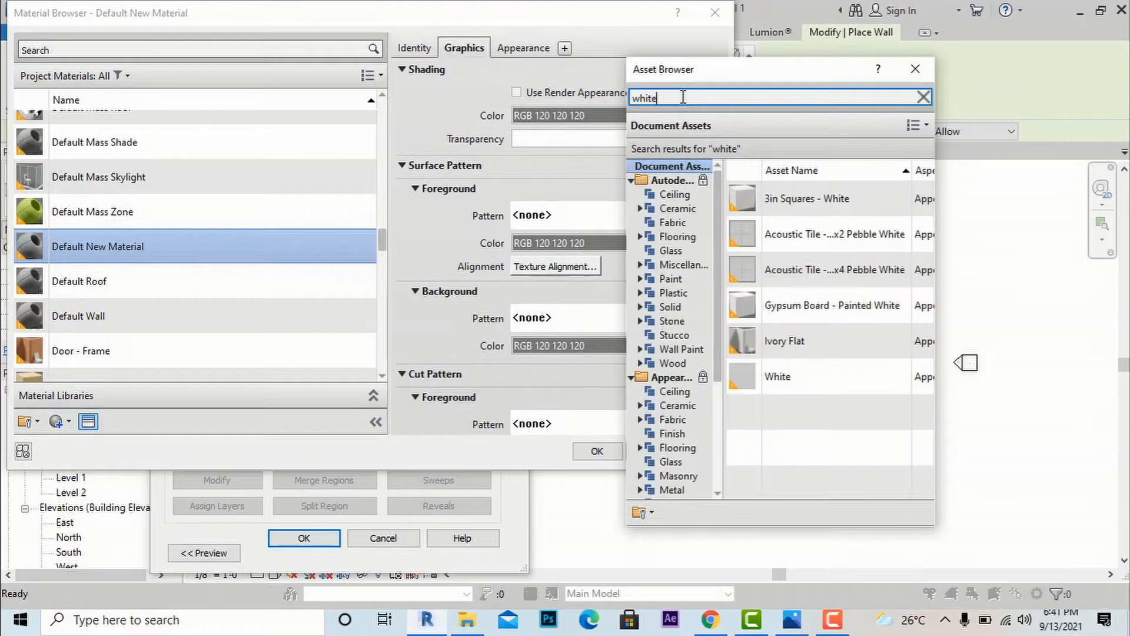
double_click(764, 202)
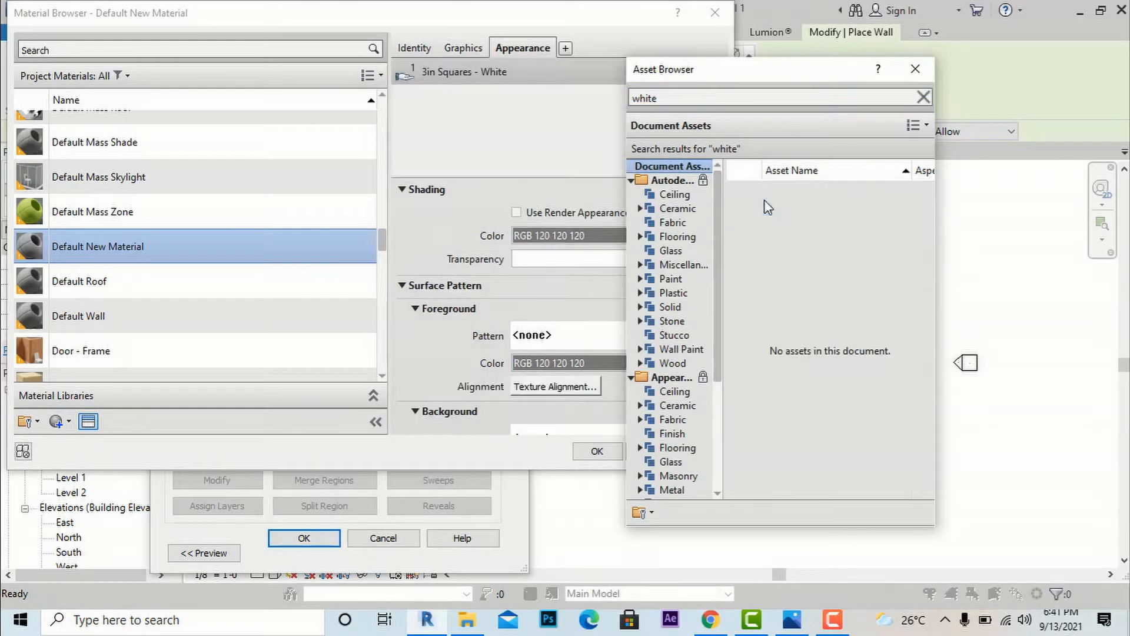
click(915, 68)
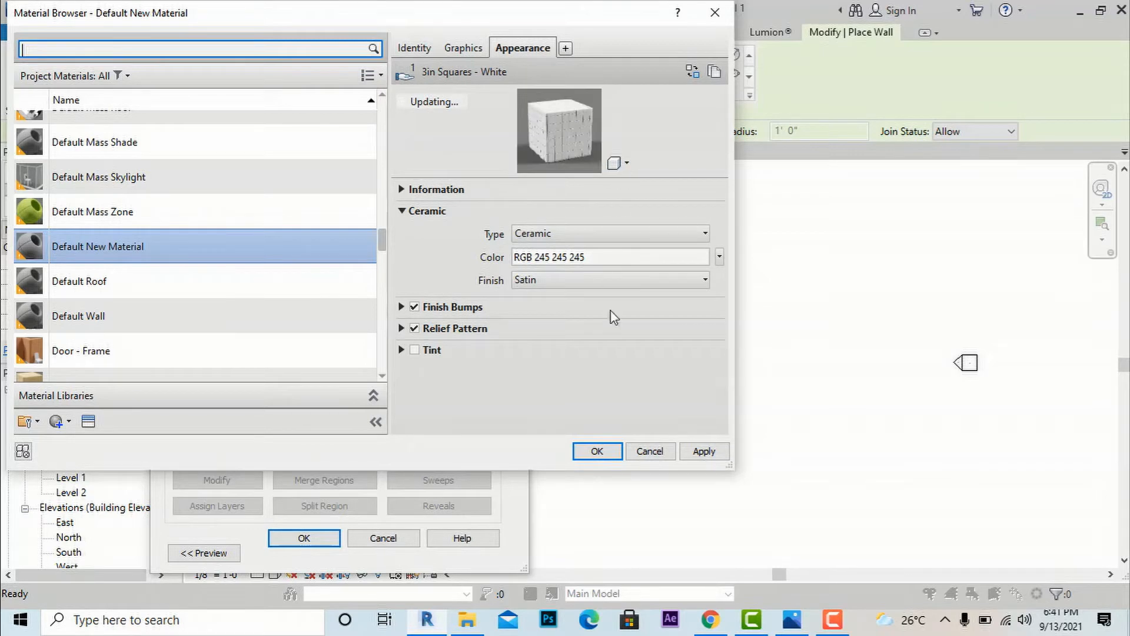
click(697, 450)
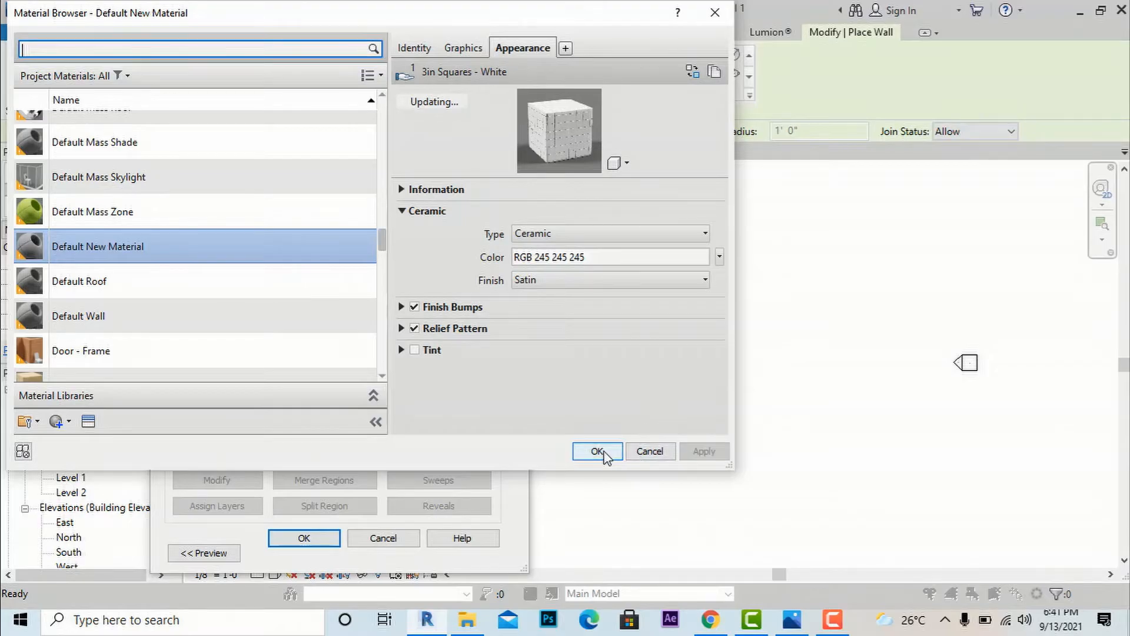
click(600, 453)
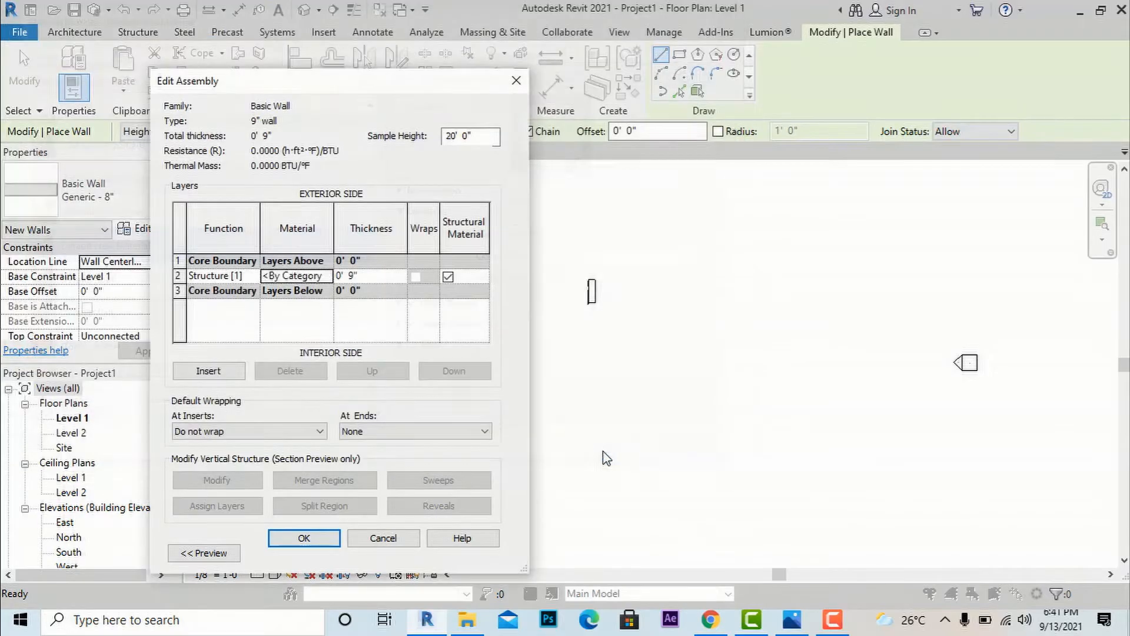
click(328, 547)
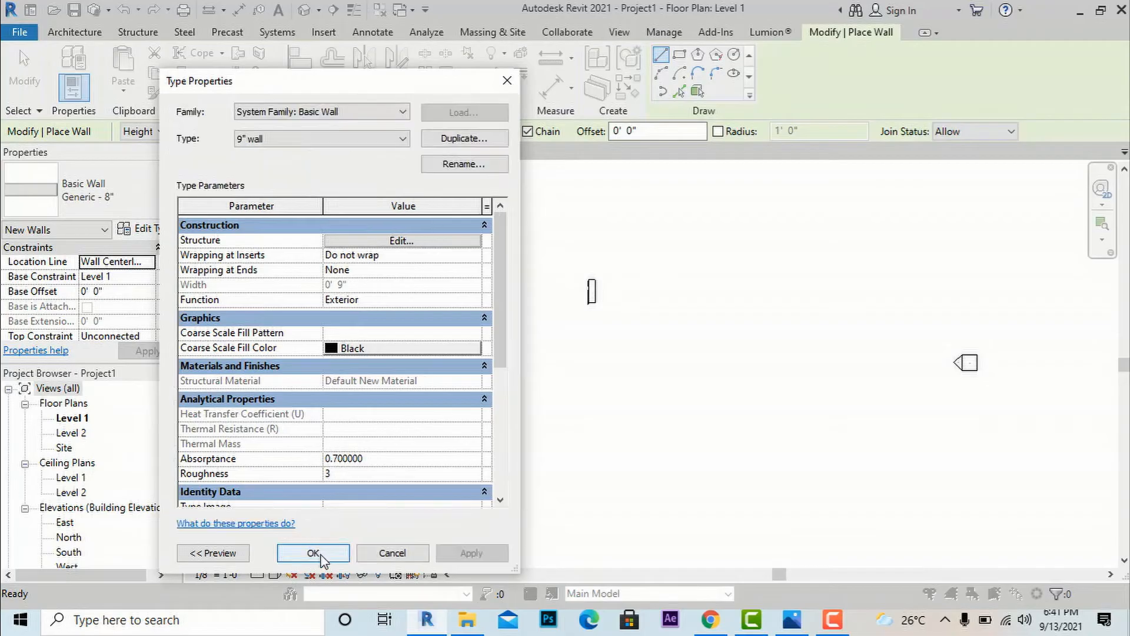
click(313, 554)
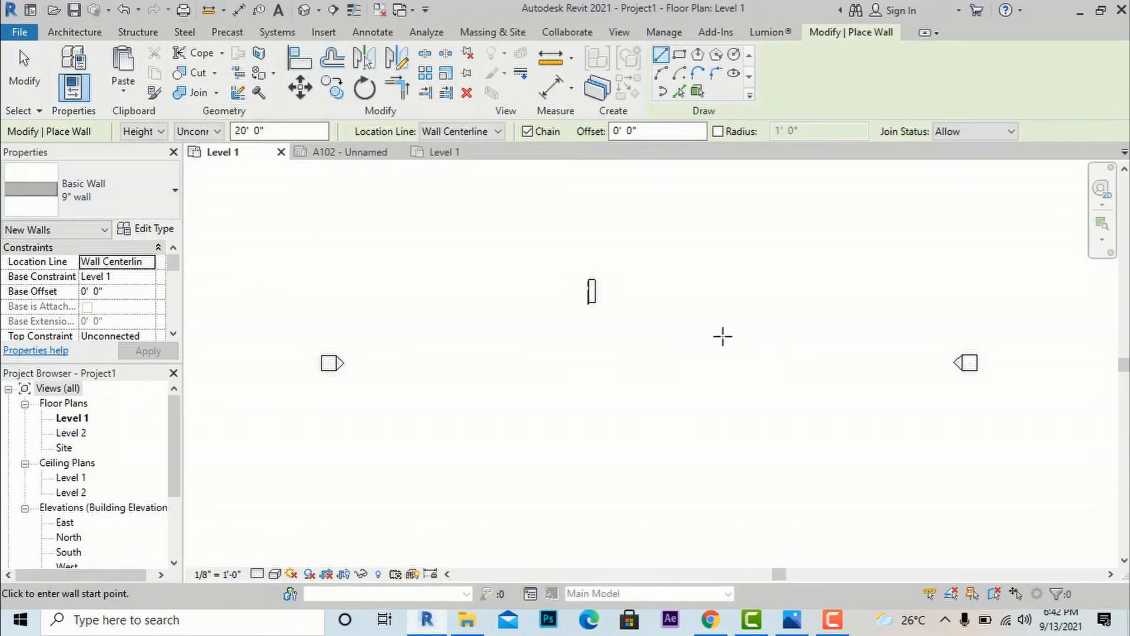
Set the unconnected height of the new walls to 10'
scroll(754, 449, up, 1)
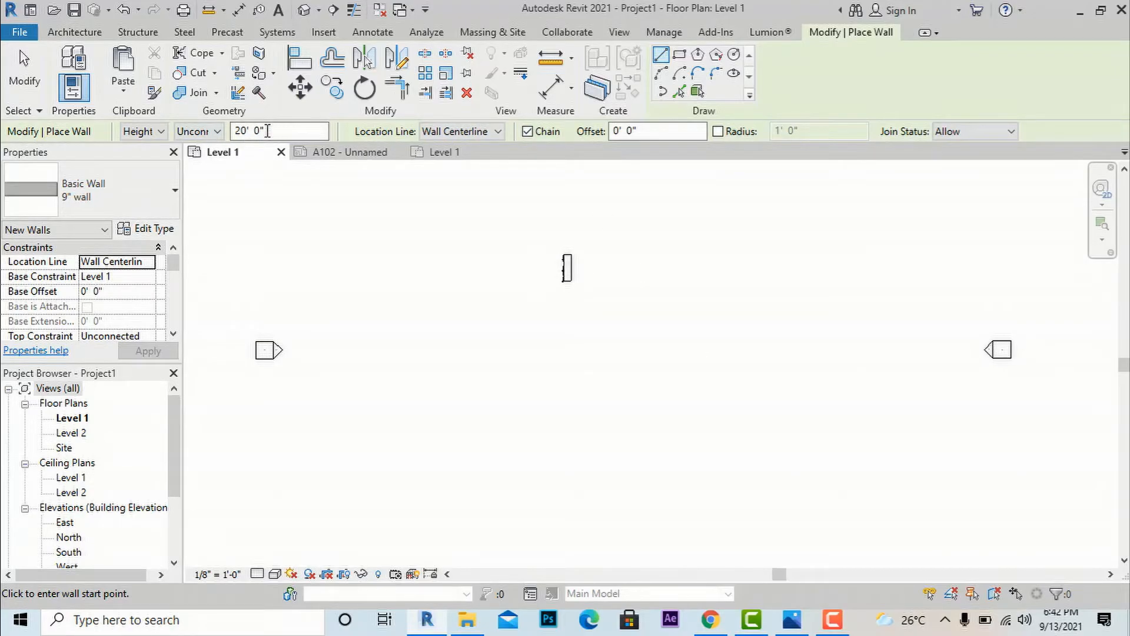
drag(267, 131, 227, 128)
click(290, 129)
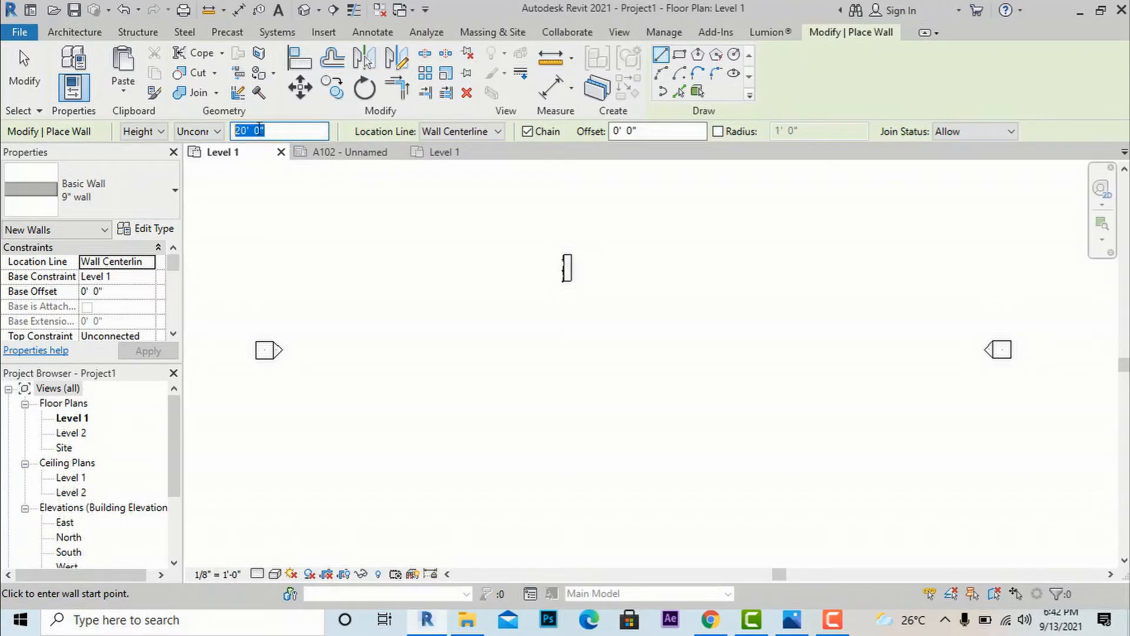
text(10)
key(Return)
Draw a horizontal 15' long wall in the empty area below the existing furniture element
click(652, 432)
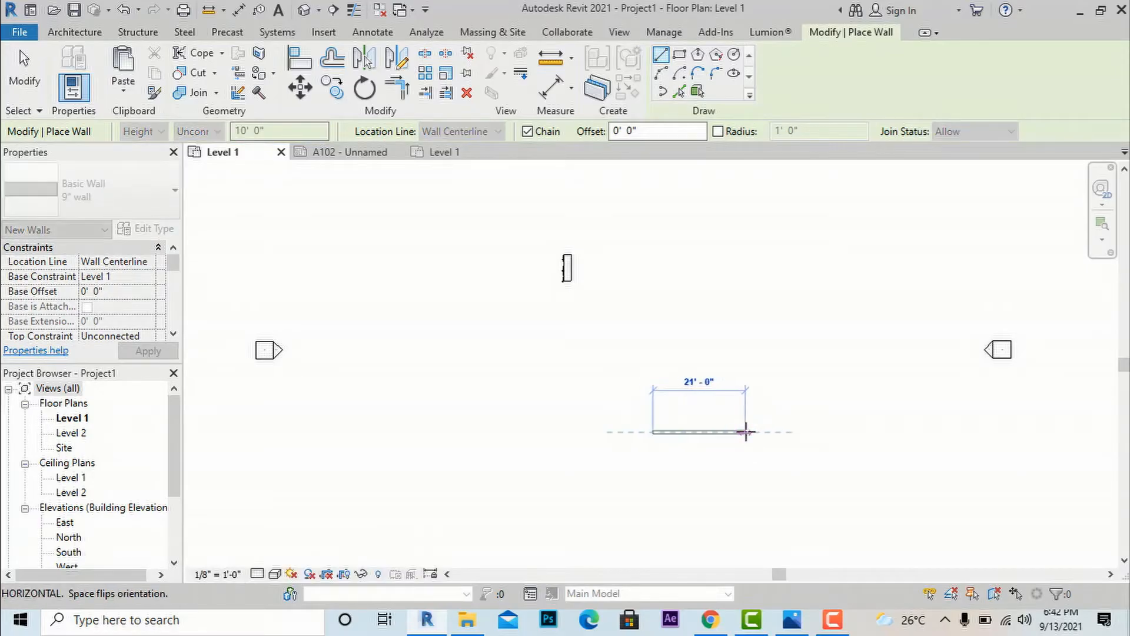
text(15')
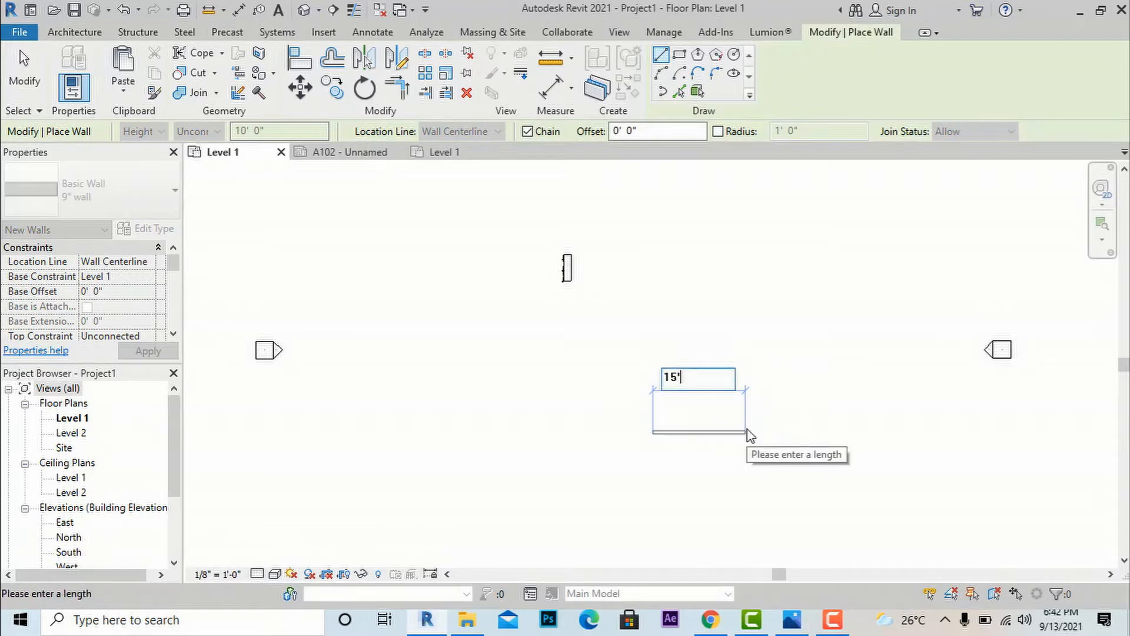
key(Return)
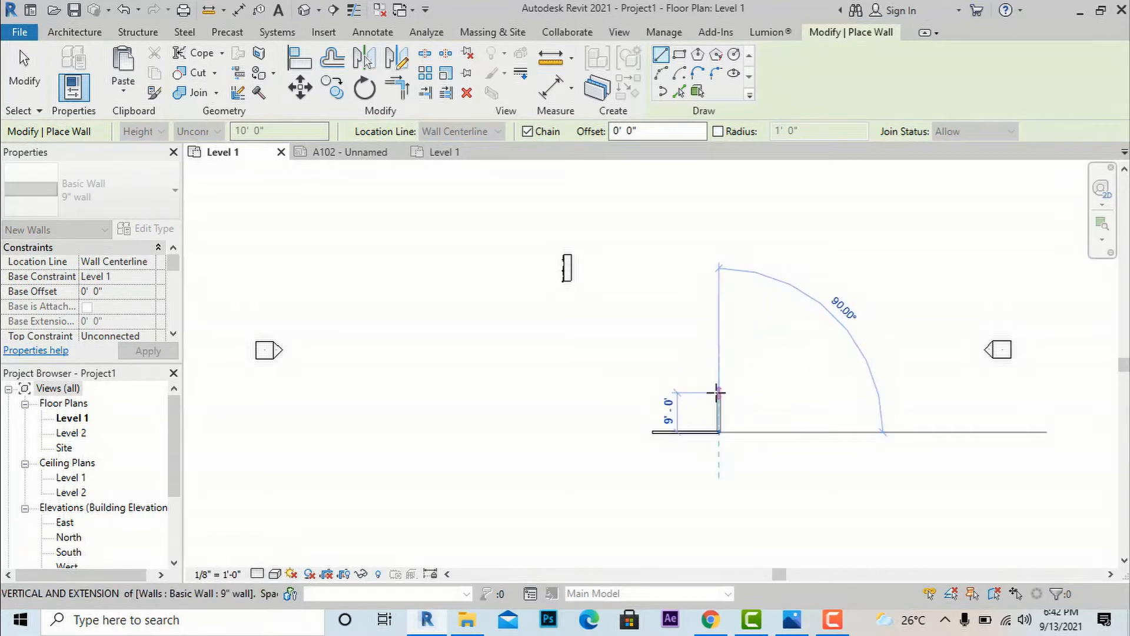
scroll(718, 392, up, 1)
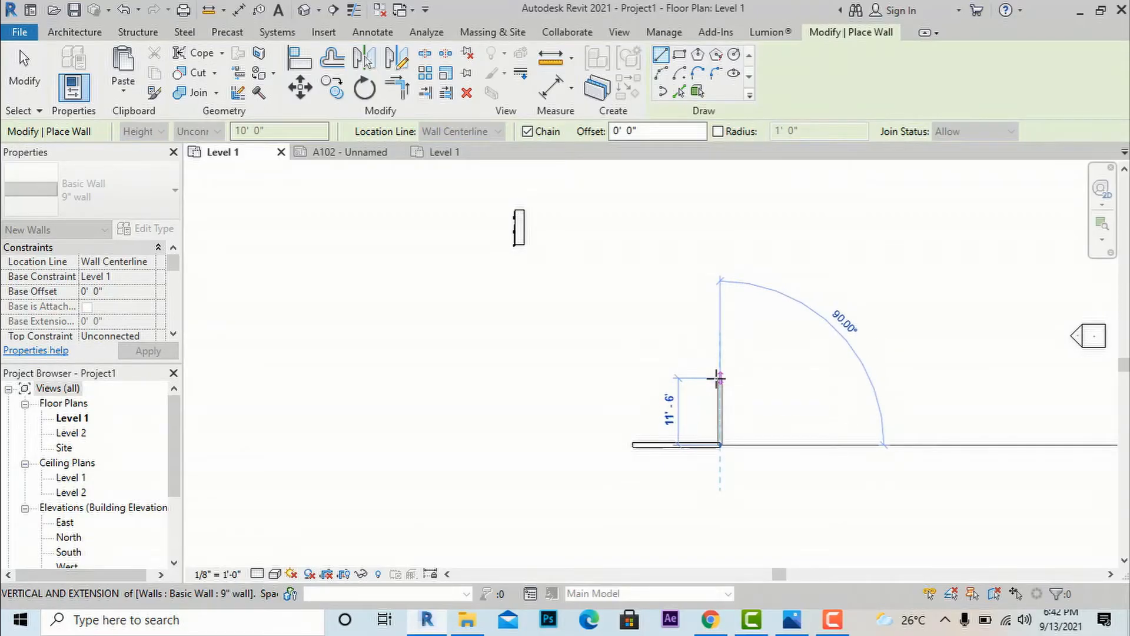
text(14')
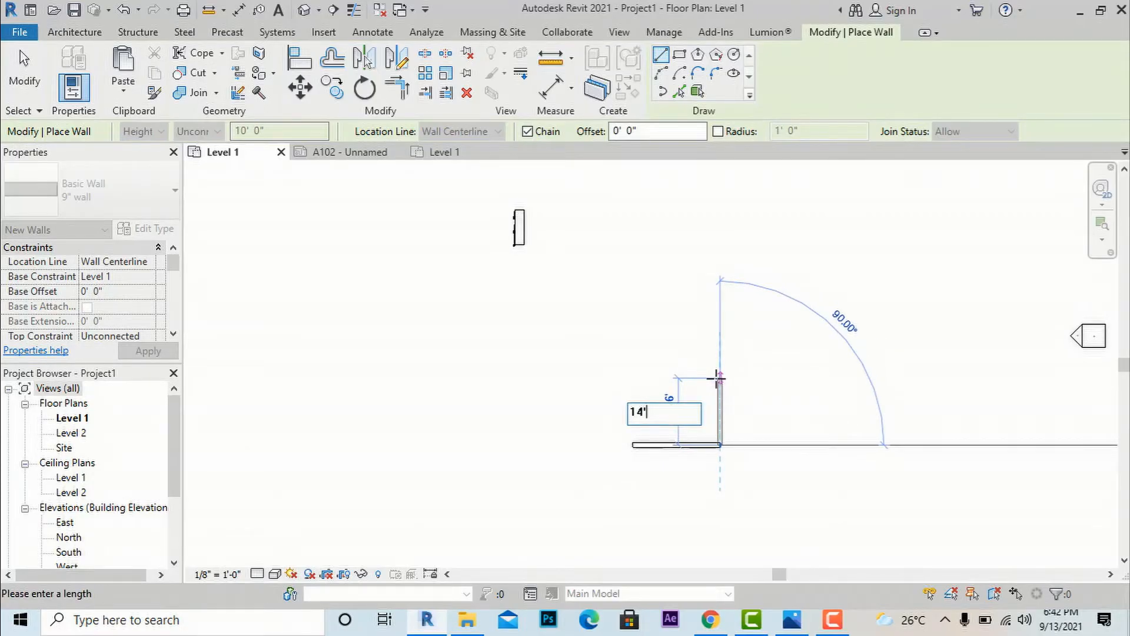
key(Return)
text(1)
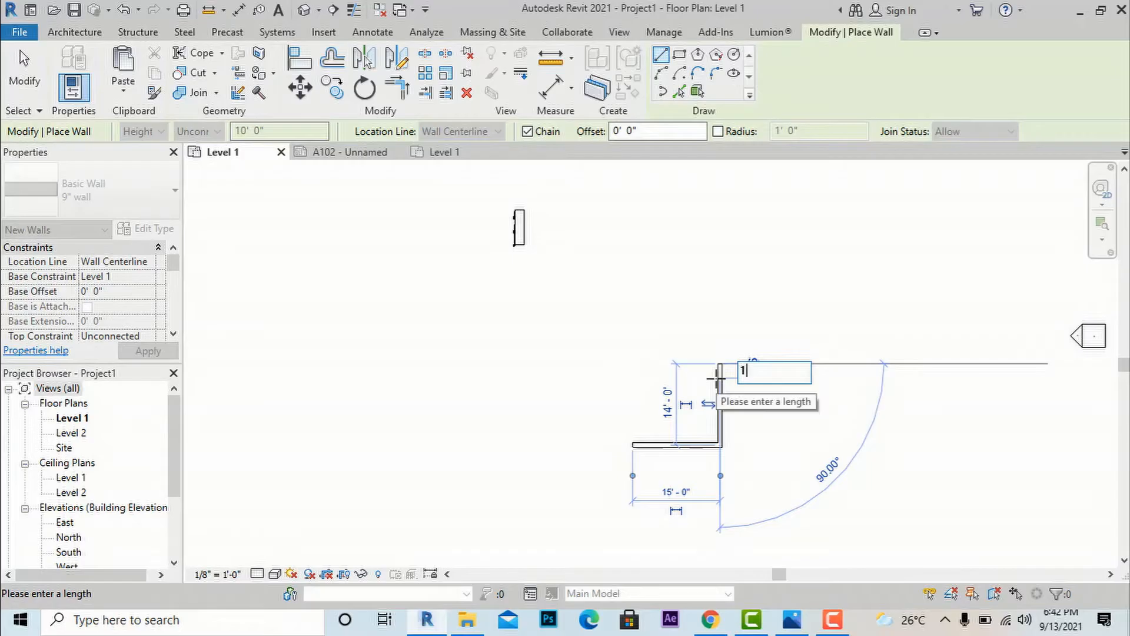
key(Return)
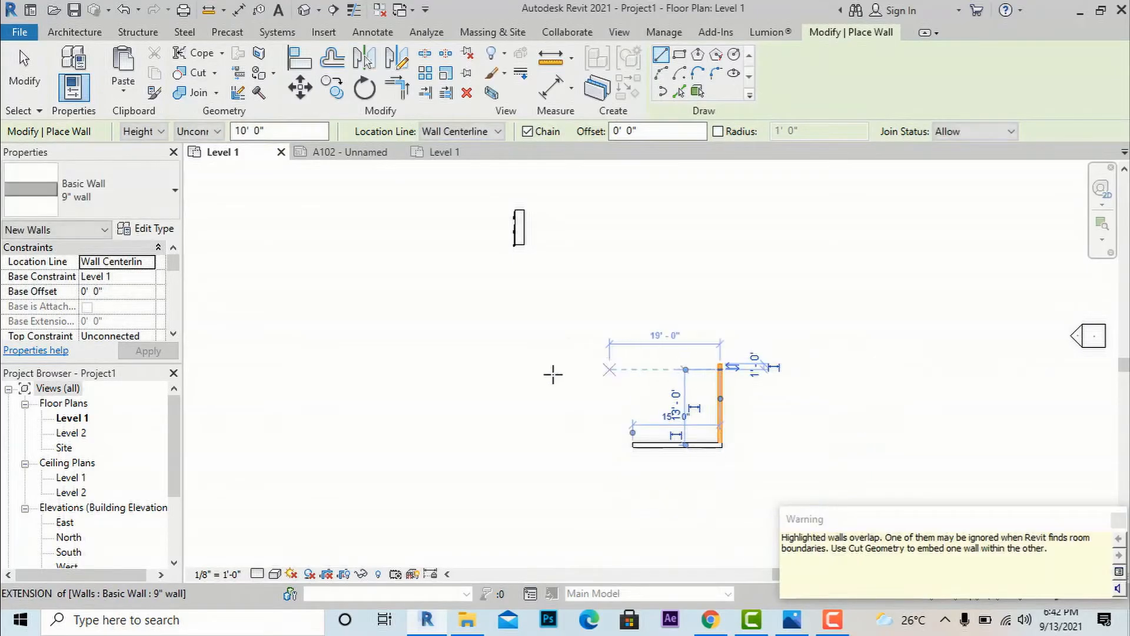
key(Escape)
key(Escape)
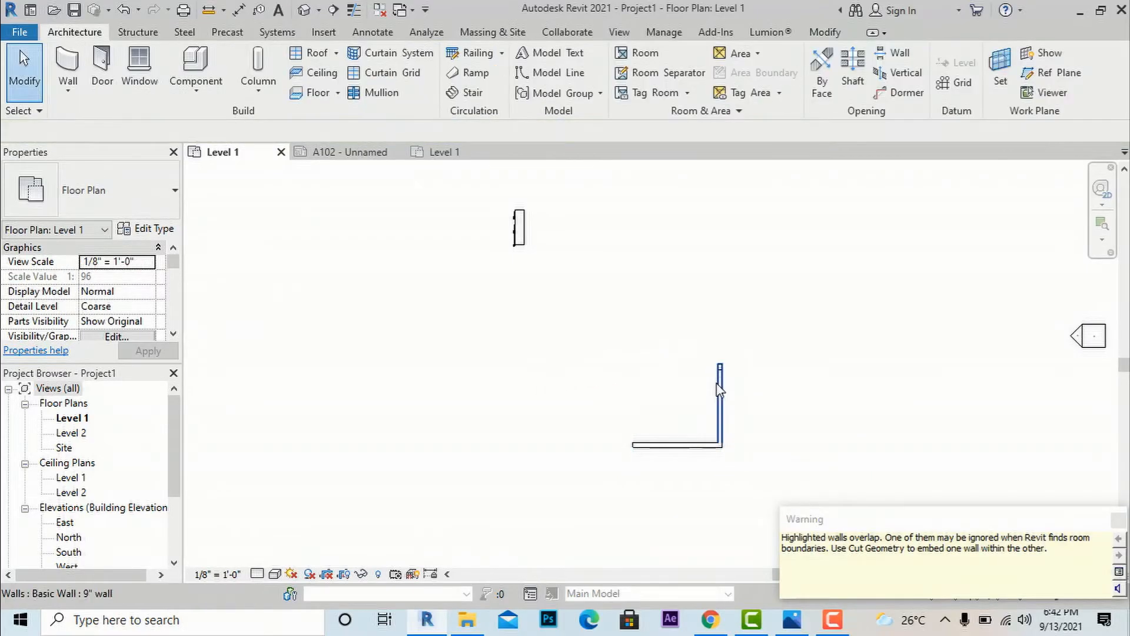
click(721, 403)
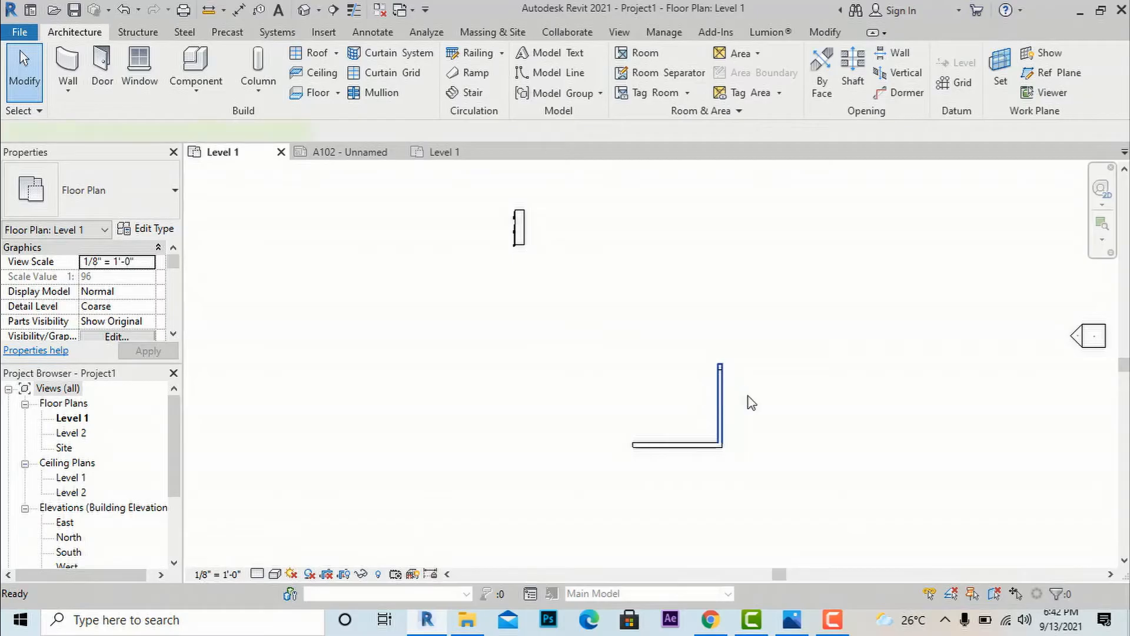
key(Delete)
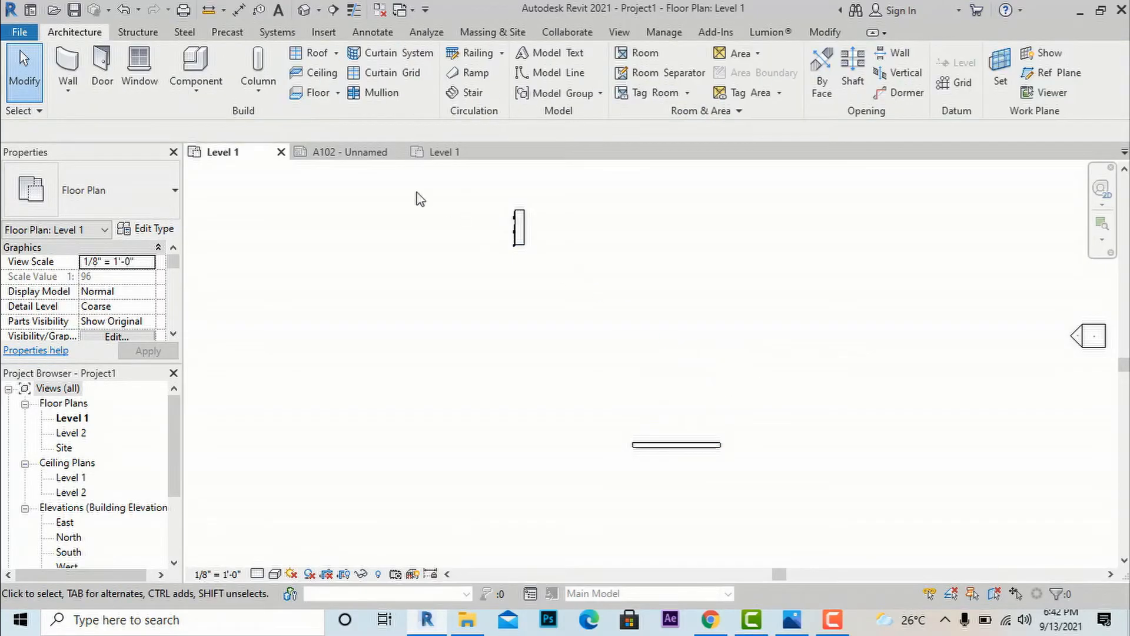
Draw a 14'1" long vertical wall upward from the right end of the horizontal wall
click(68, 66)
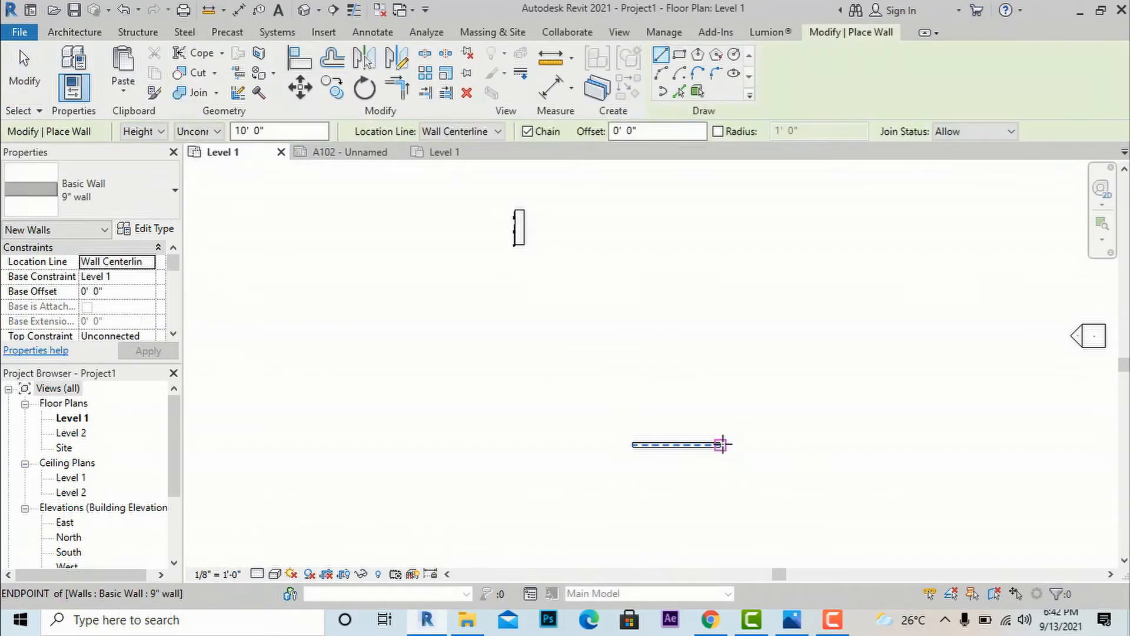
click(720, 444)
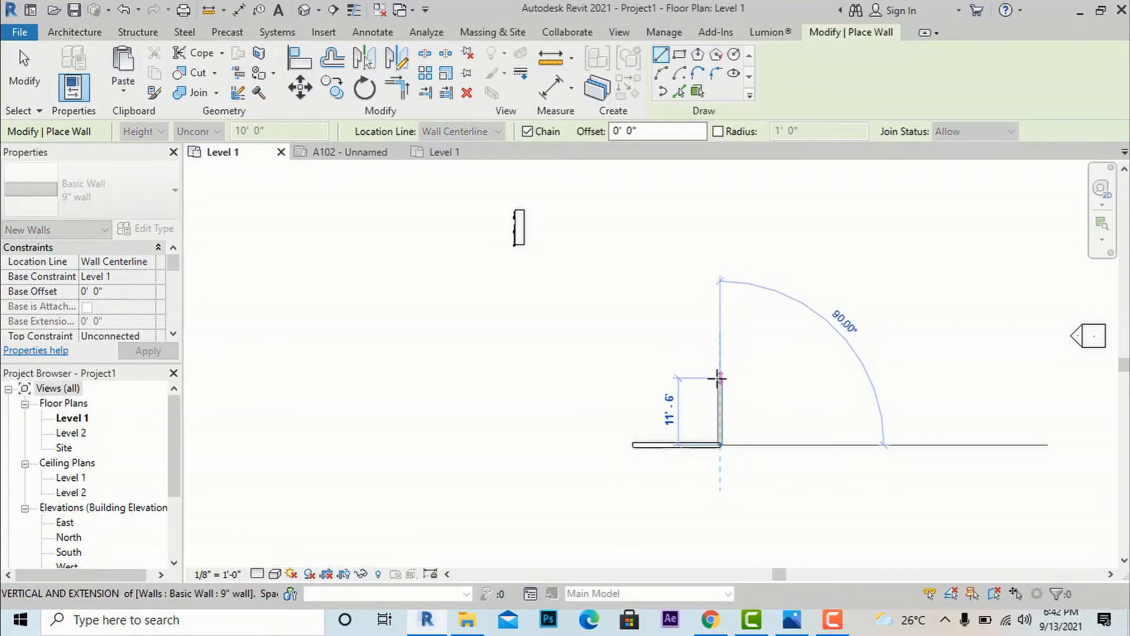
text(14)
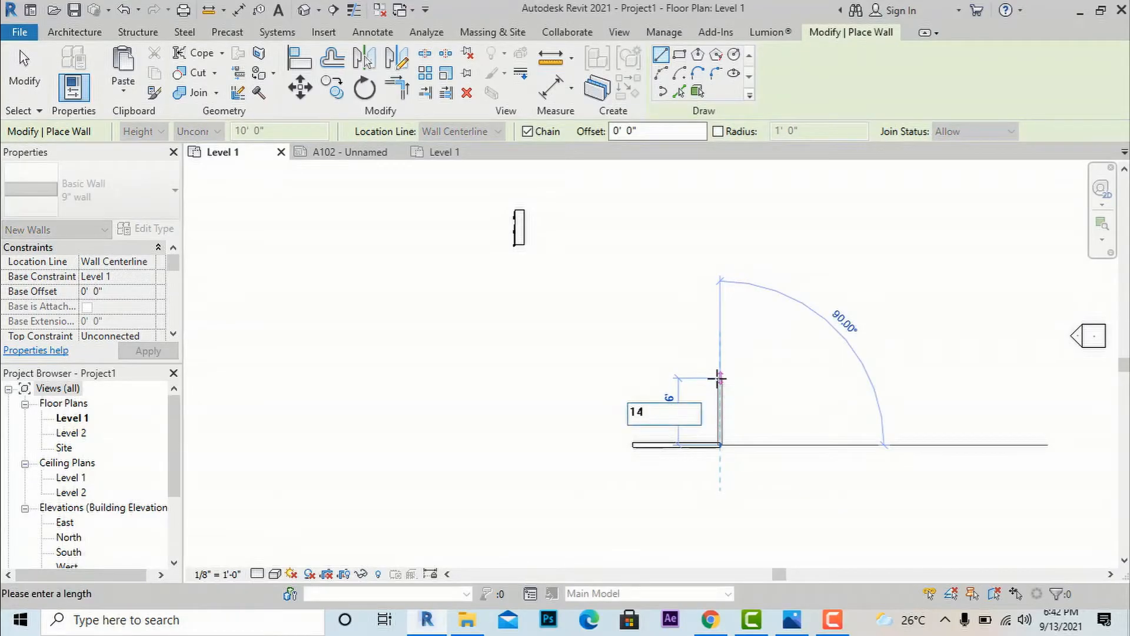
text('1")
key(Return)
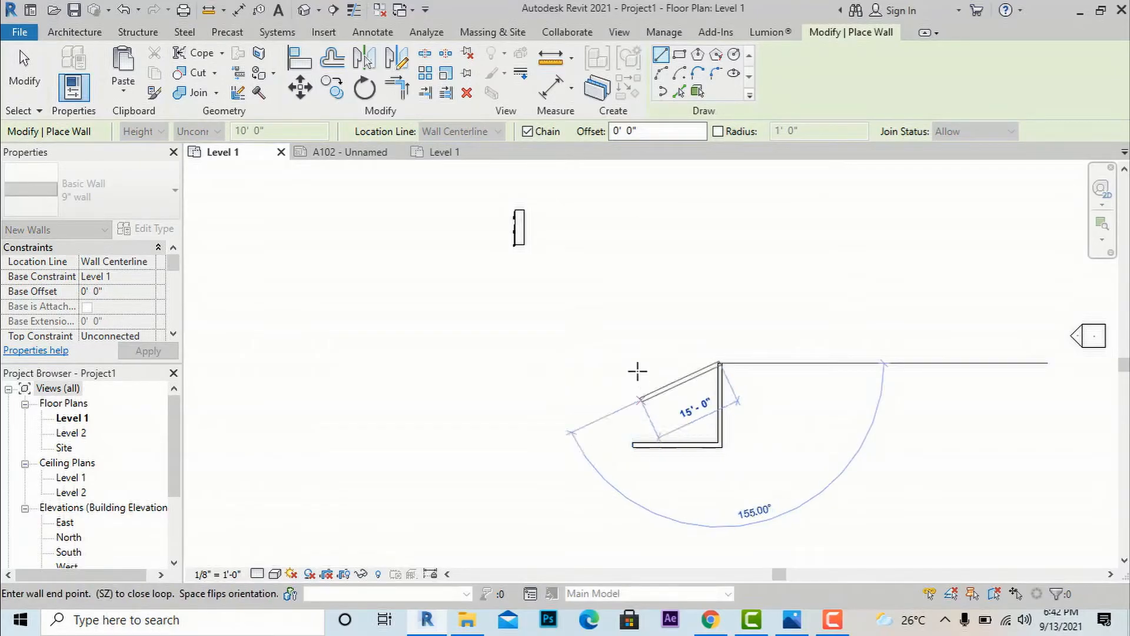
Close the rectangular room with a 15' long upper wall and a left wall down to the start of the lower wall
click(633, 363)
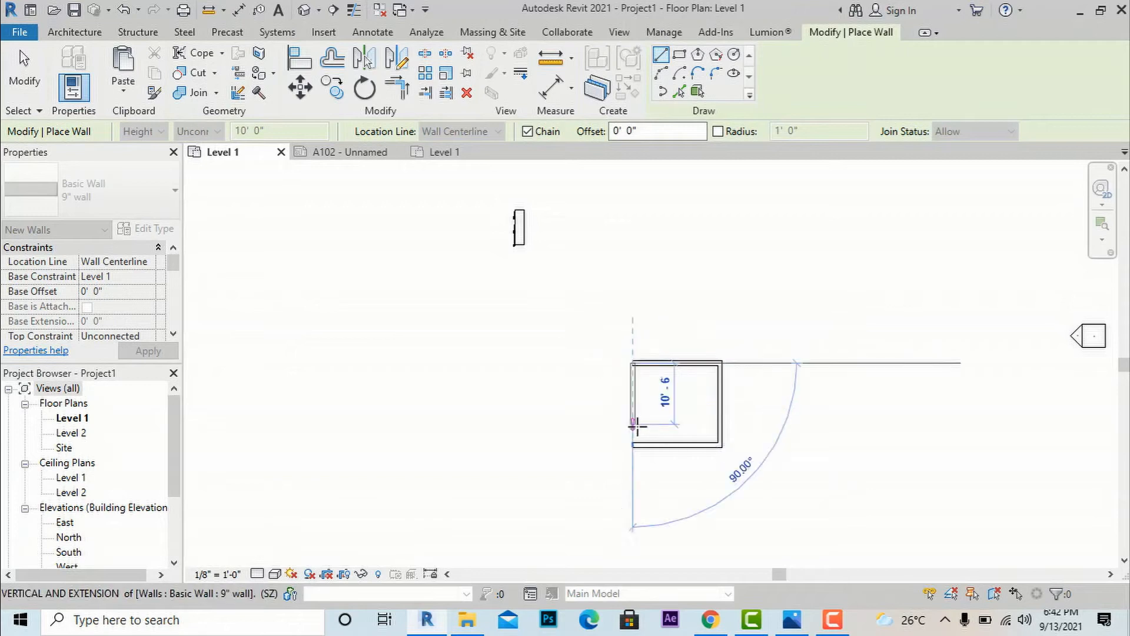
click(634, 445)
key(Escape)
key(Escape)
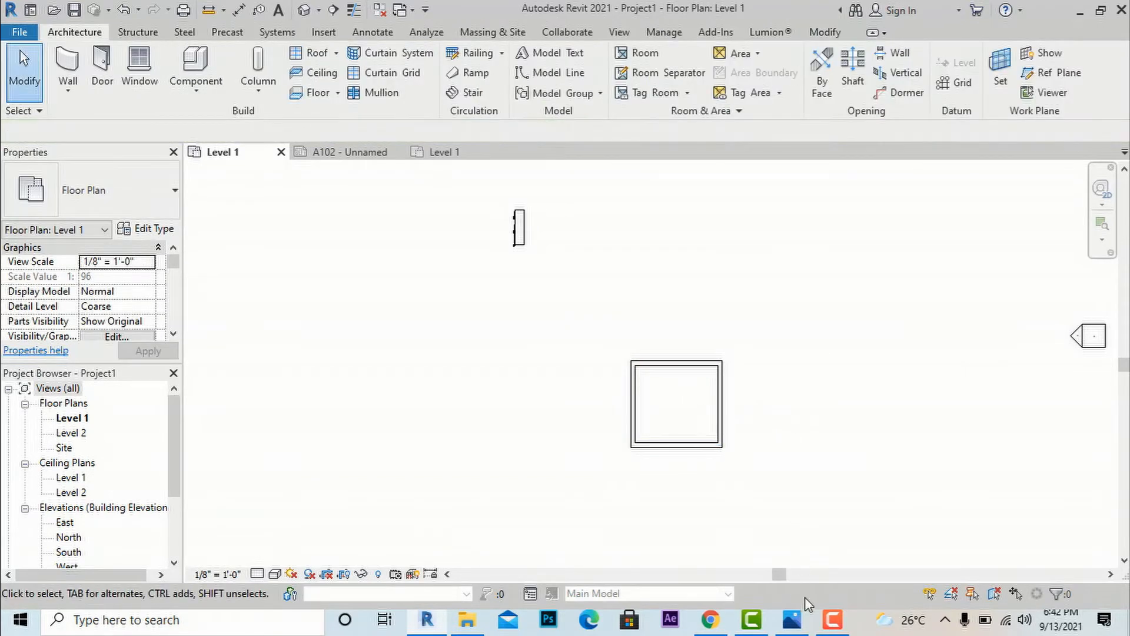
Check the bedroom door in the PDF floor plan in Chrome, and place a Single-Flush 36" x 84" door about 2'-6" from the upper wall's right end
mouse_move(704, 621)
click(717, 556)
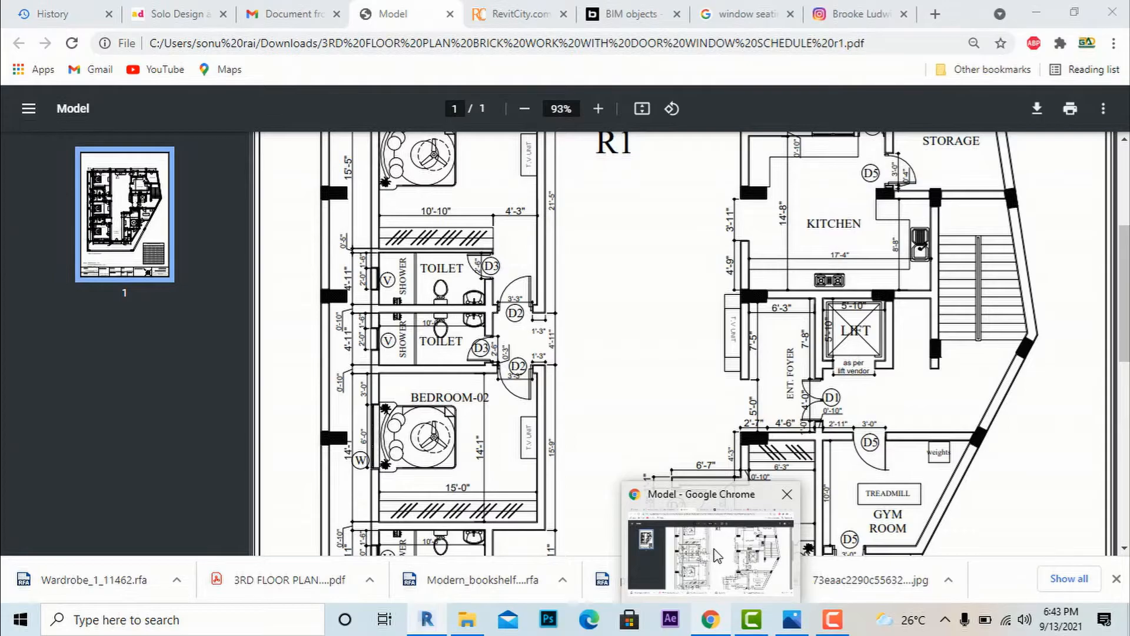
click(716, 621)
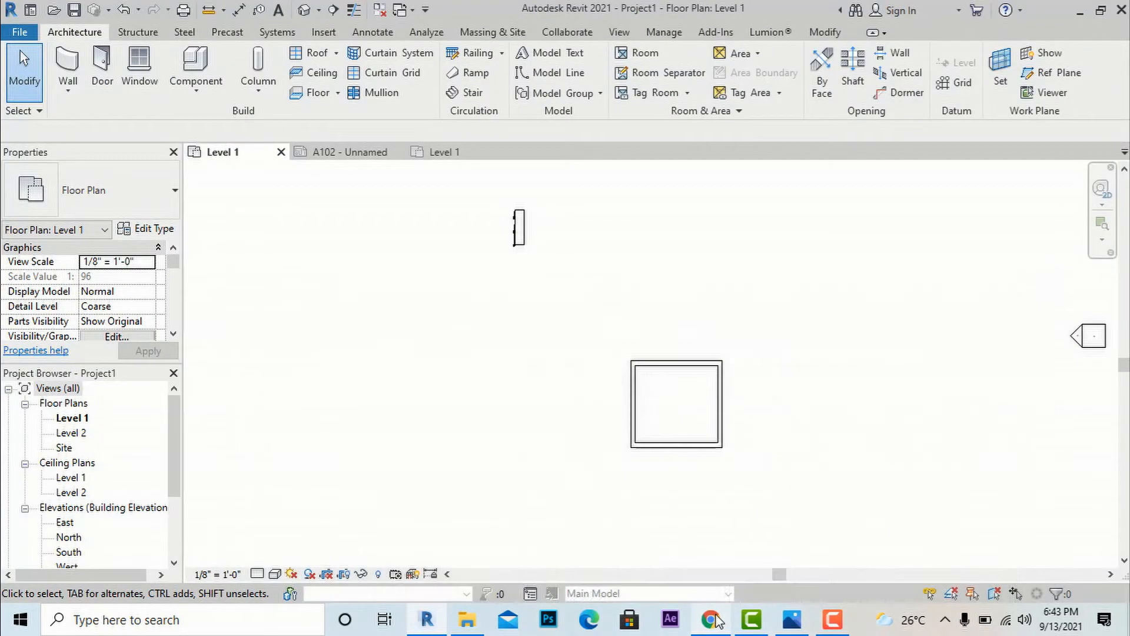
click(103, 75)
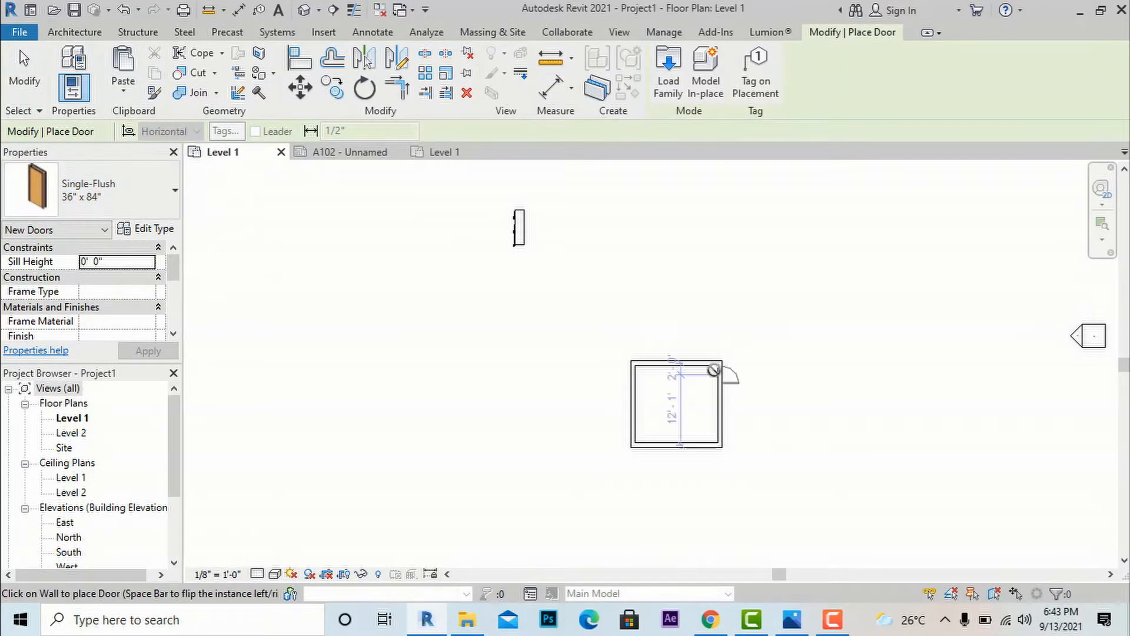
scroll(708, 364, up, 3)
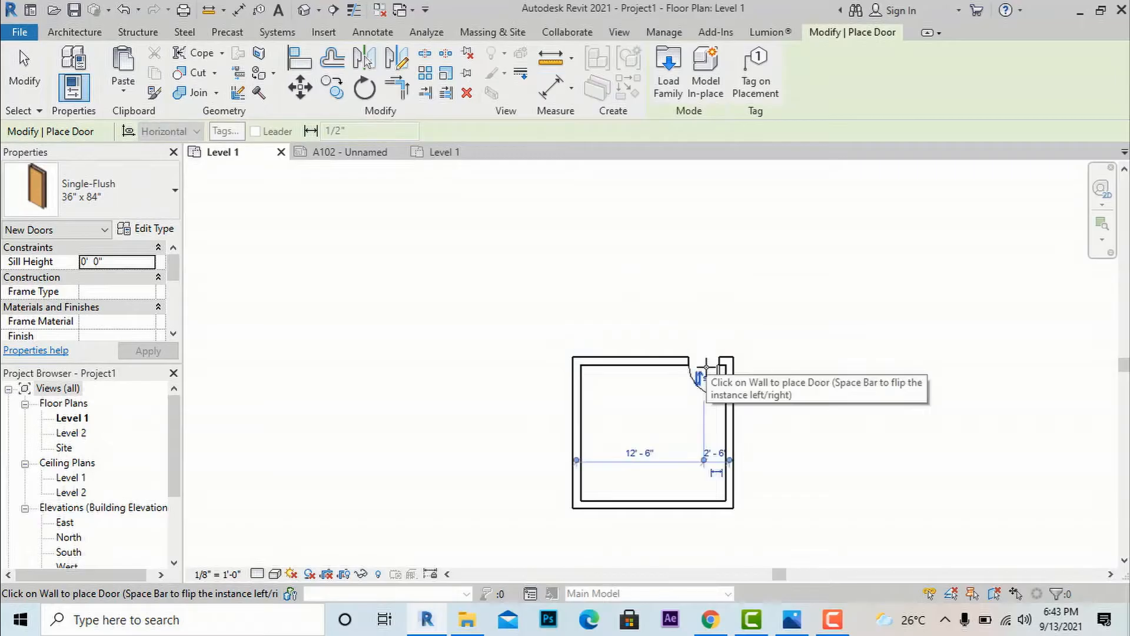
click(707, 368)
key(Escape)
key(Escape)
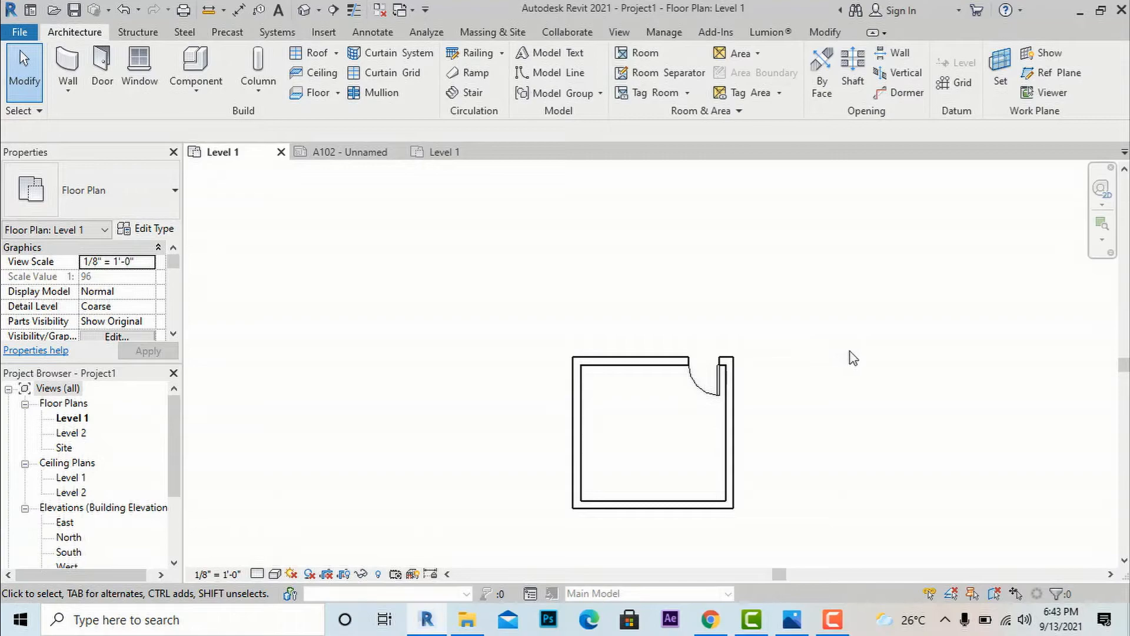
Check the bedroom window in the PDF floor plan, and choose the Window-Casement-Double 48" x 60" type for a new window in Revit
click(712, 622)
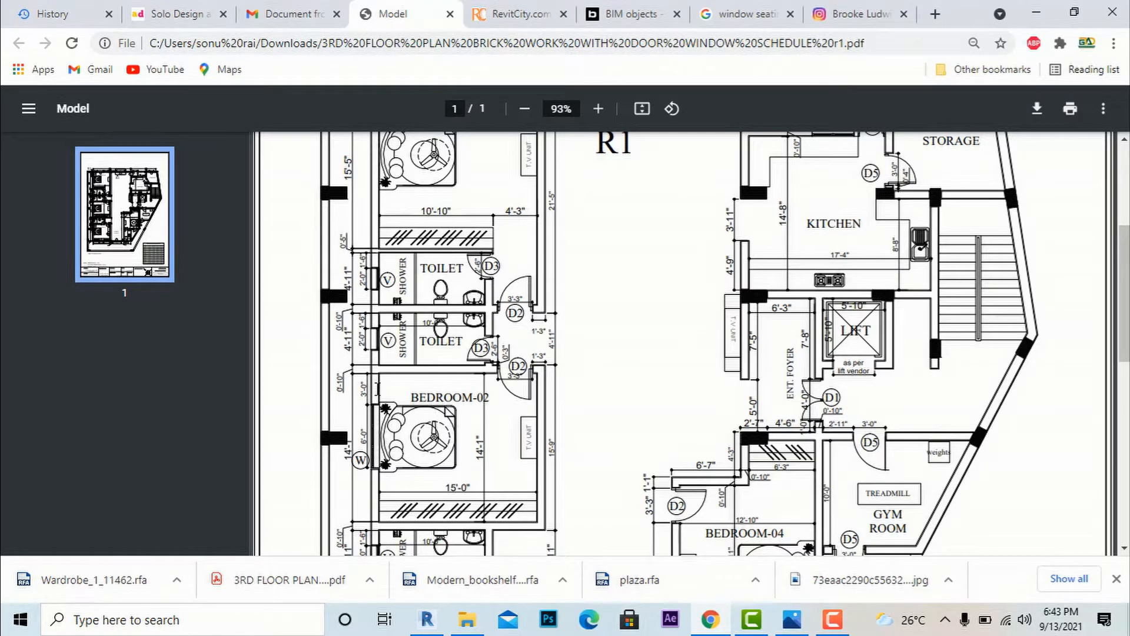
click(434, 623)
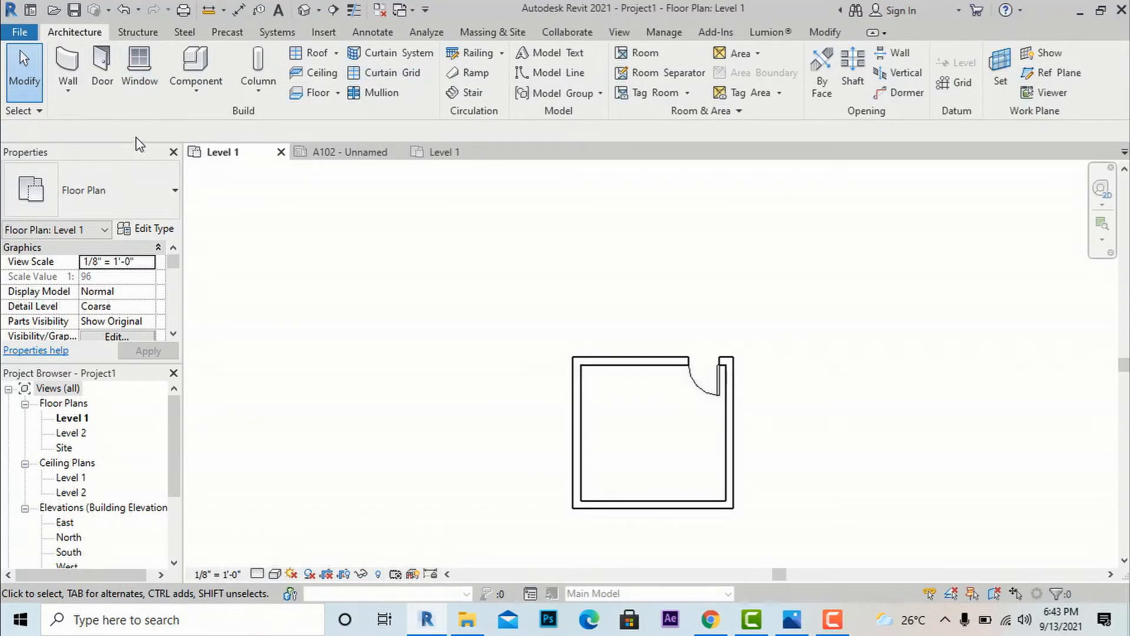
click(148, 79)
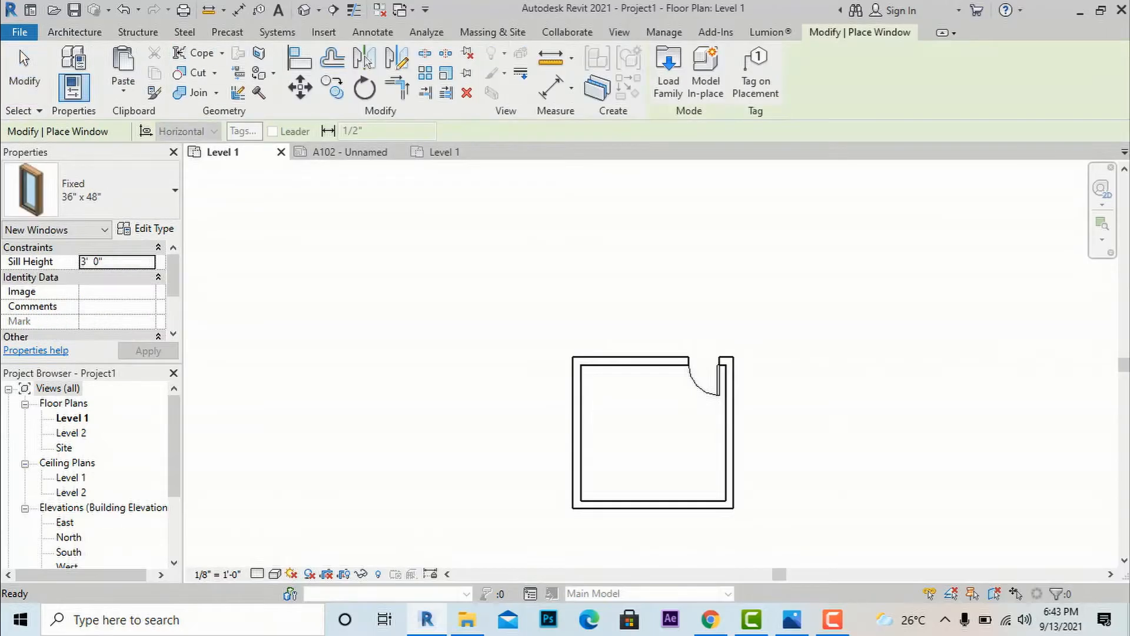
click(120, 206)
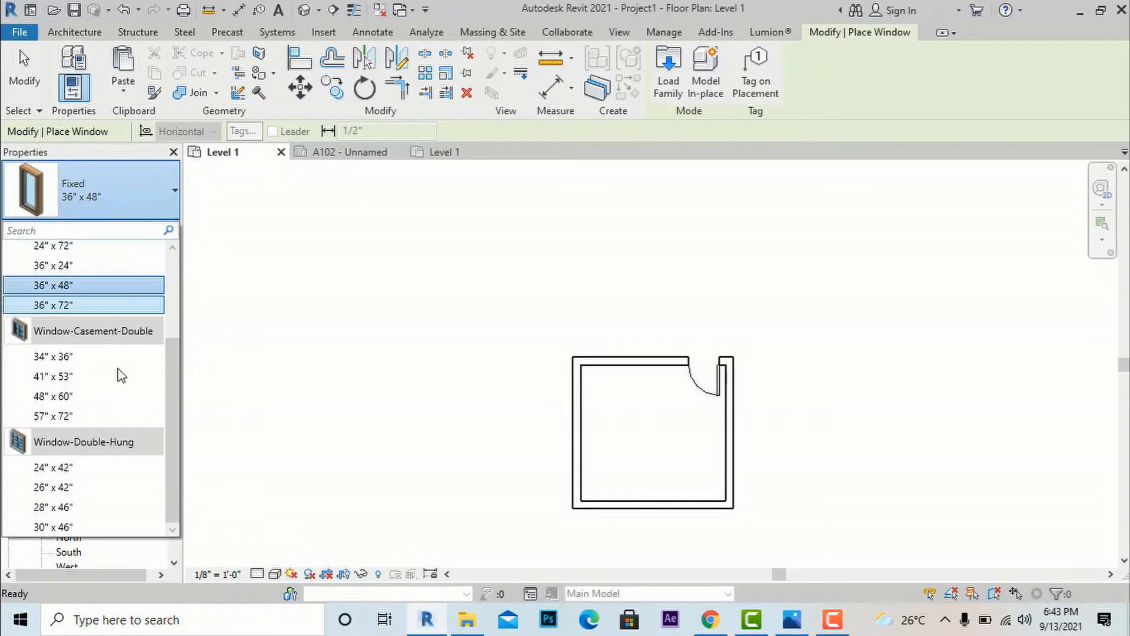
scroll(120, 375, up, 1)
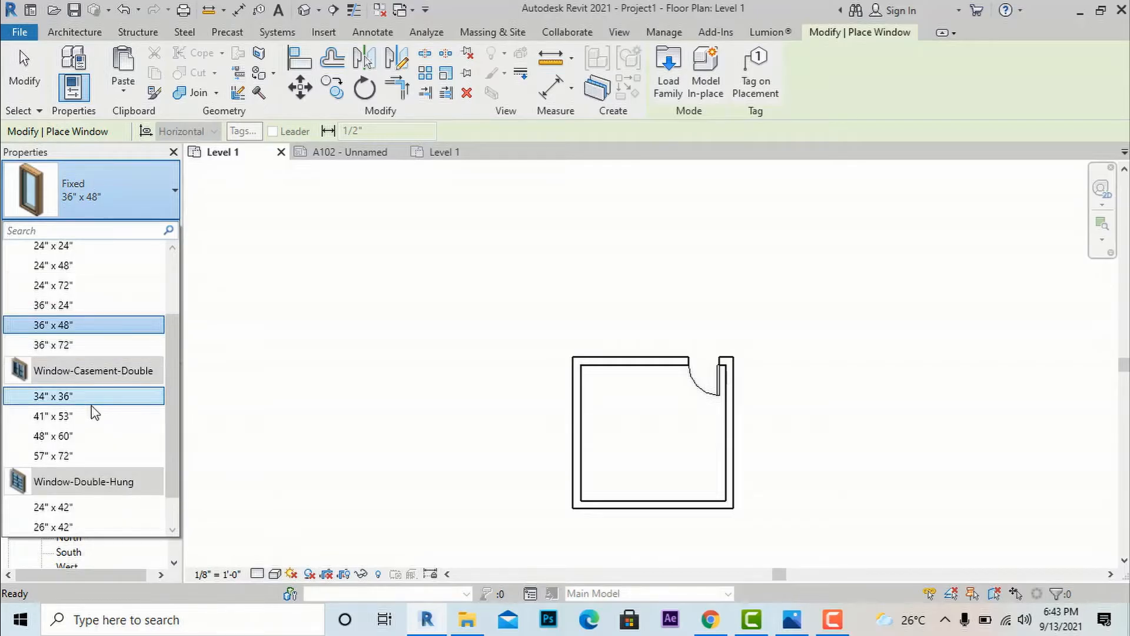
click(88, 435)
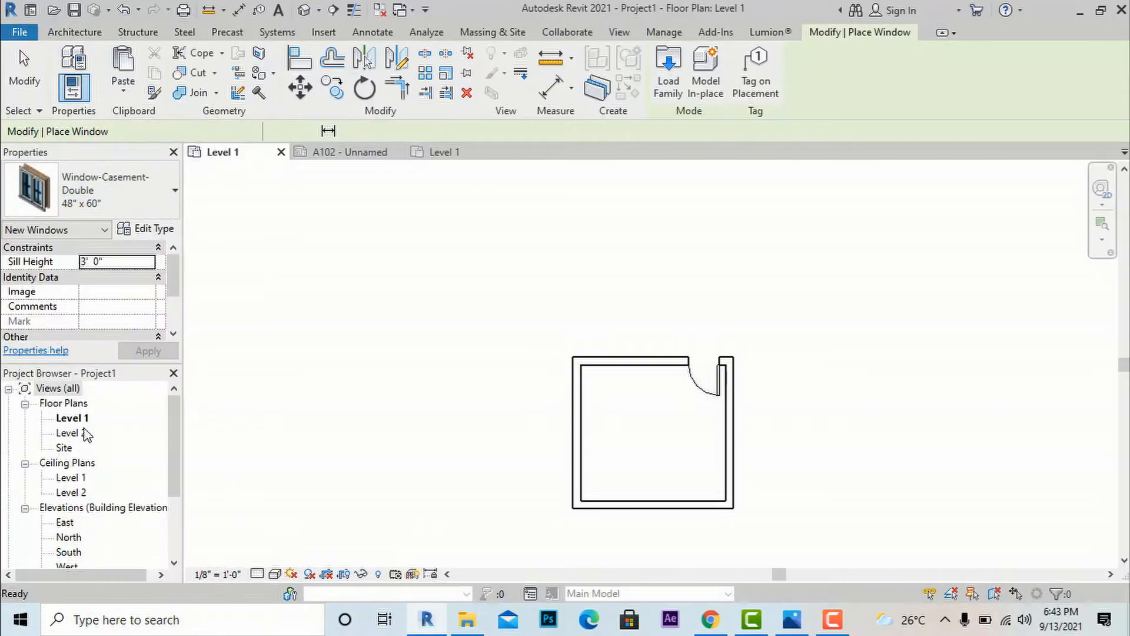
Duplicate the casement window type and rename the copy as 3' window
click(145, 229)
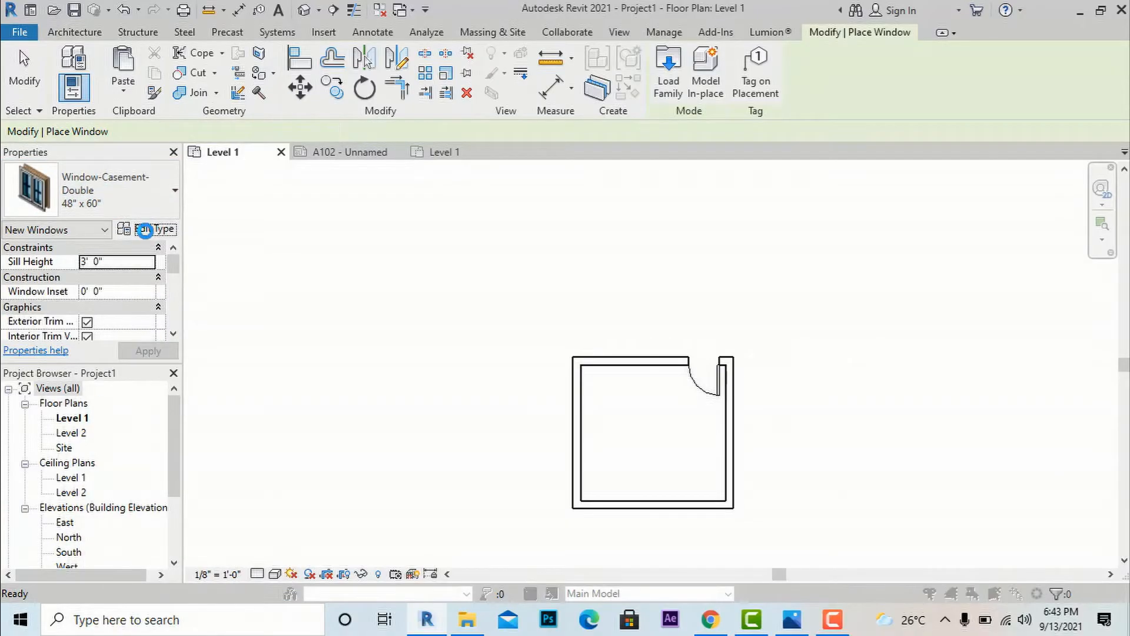
click(451, 141)
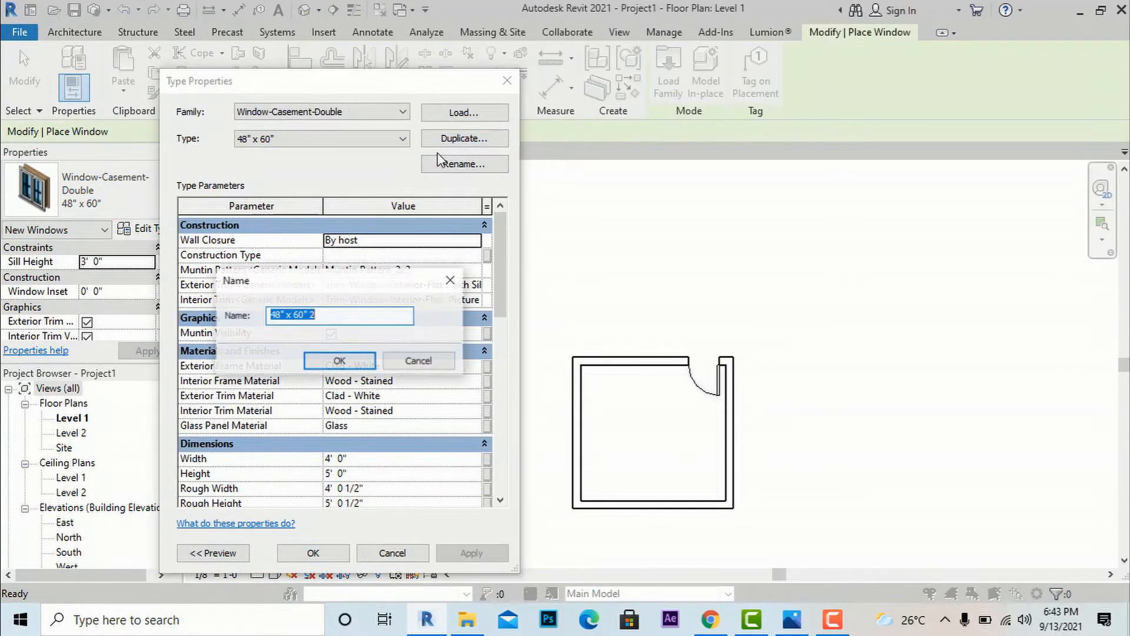
click(335, 361)
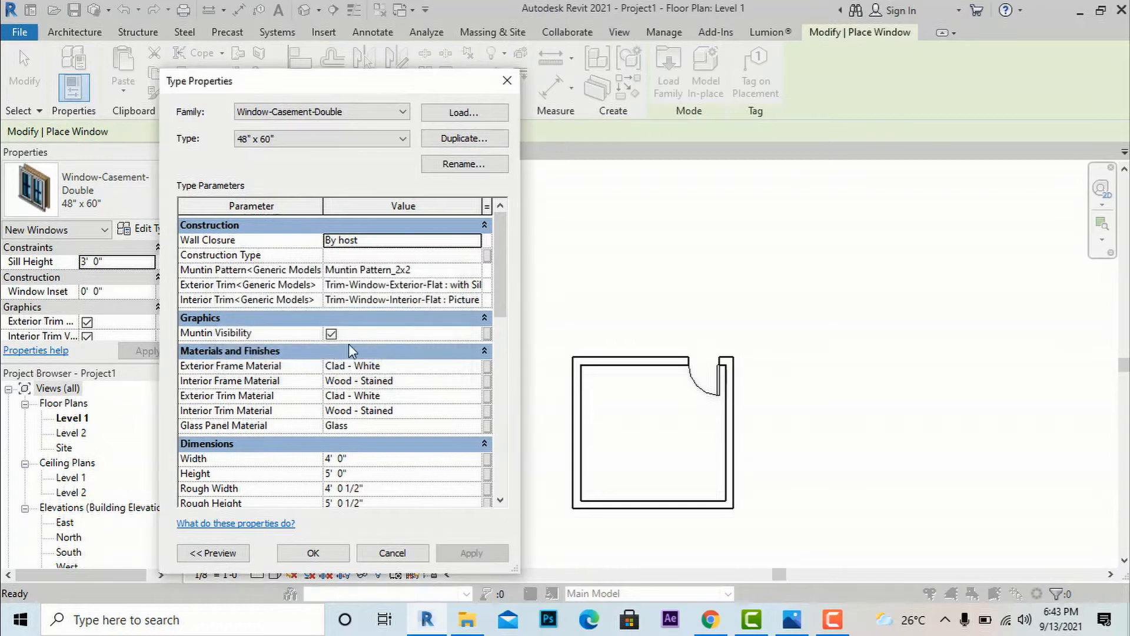
click(453, 167)
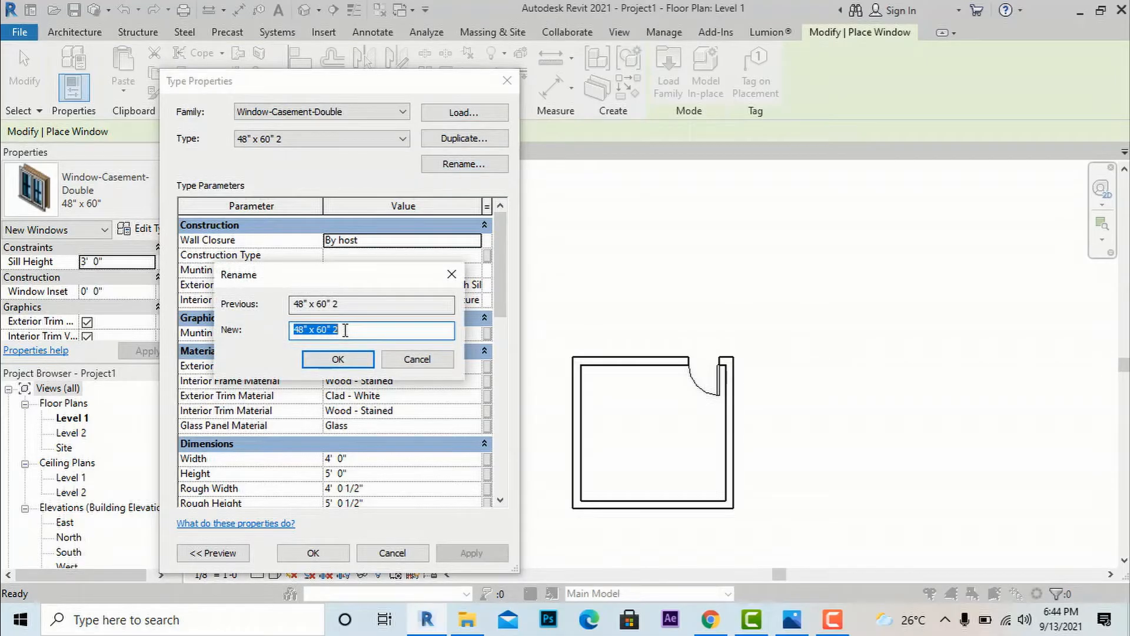
text(3' window)
click(345, 357)
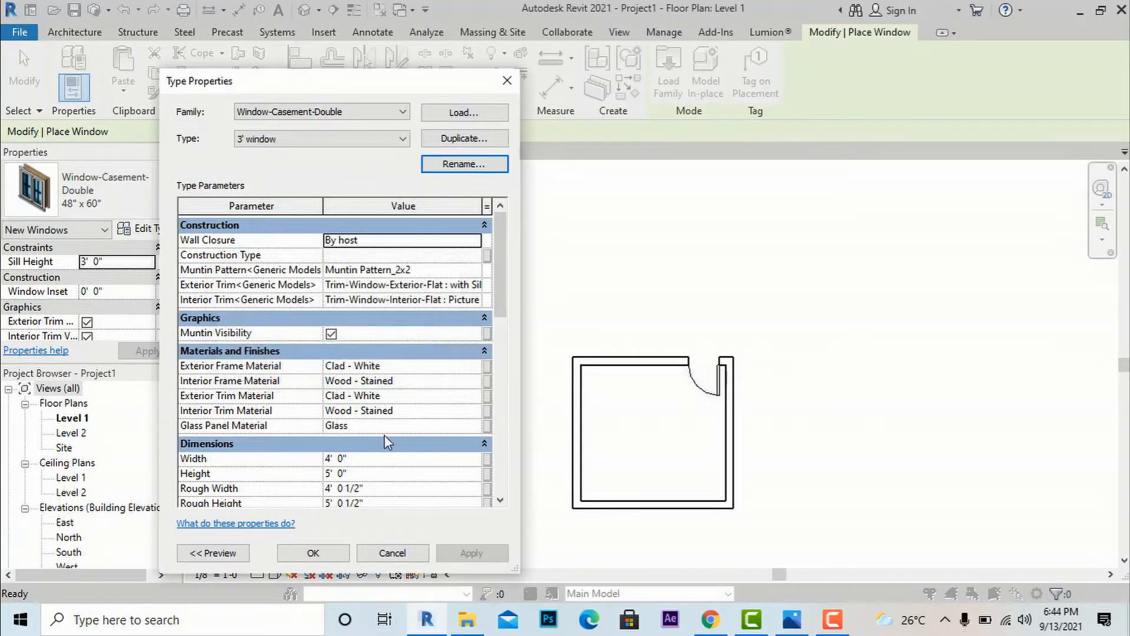
Set the width of the 3' window type to 3' and accept the type properties
scroll(385, 442, down, 1)
click(354, 425)
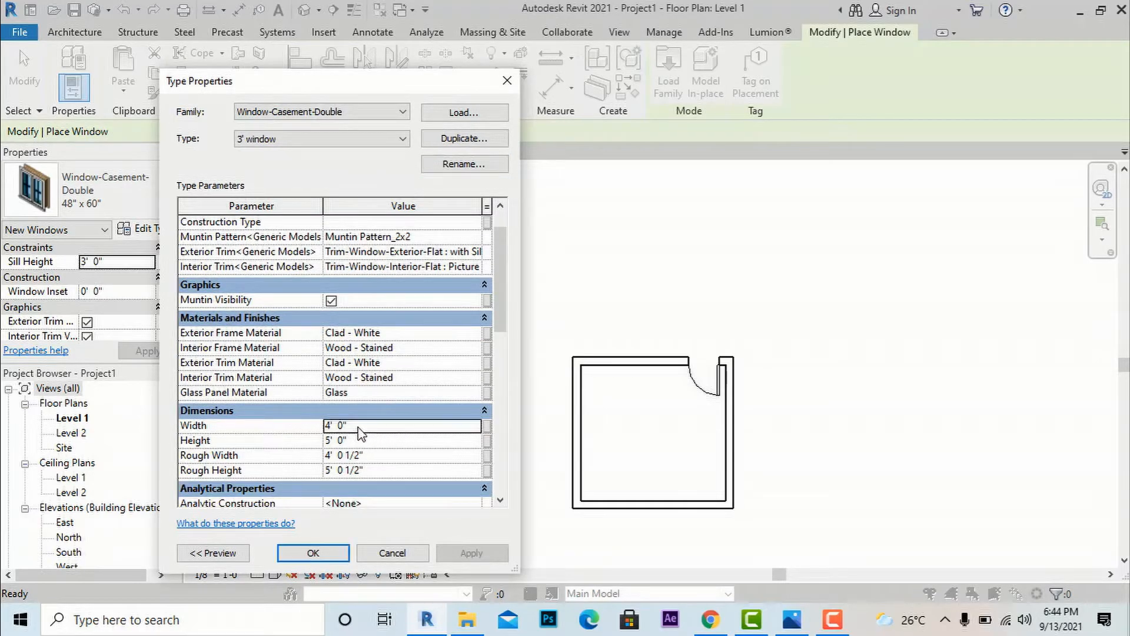
text(3')
key(Return)
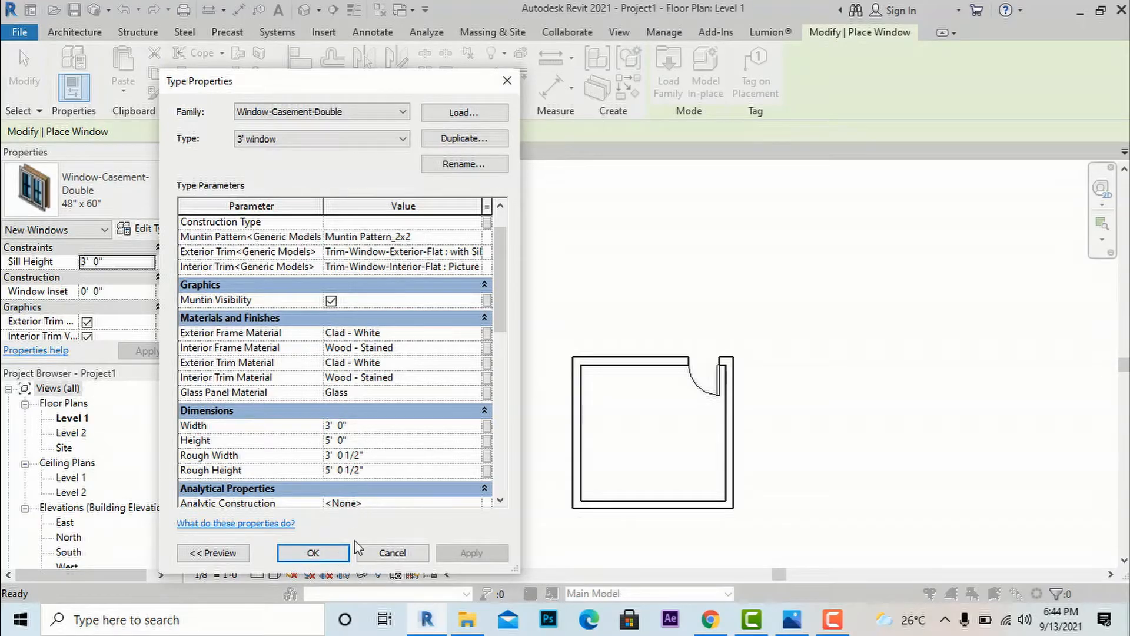
click(312, 554)
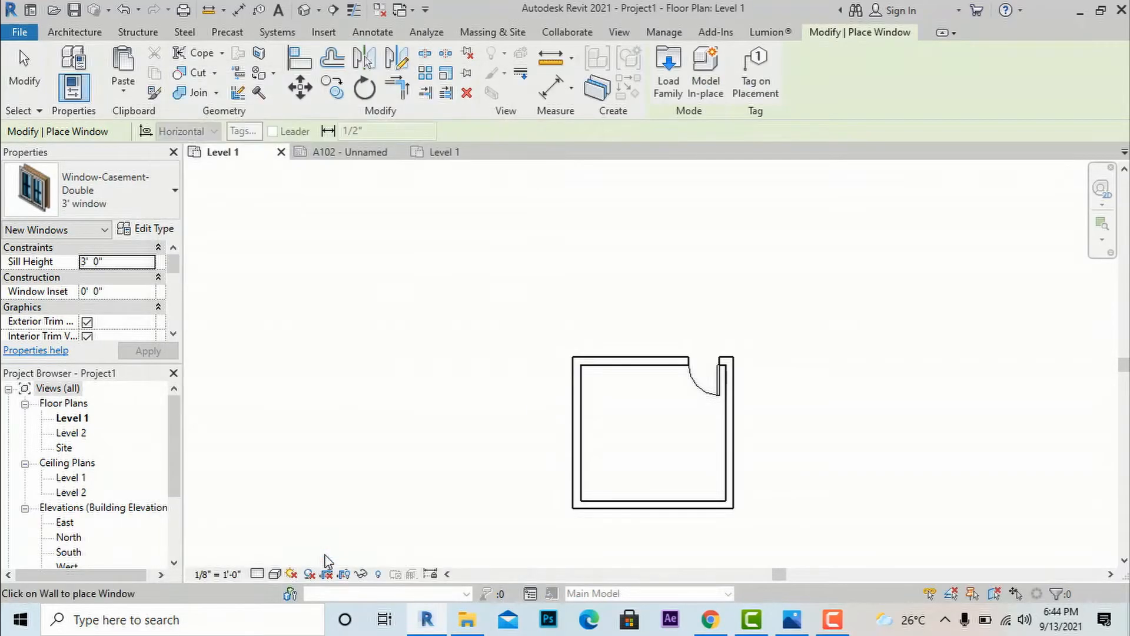
Place the 3' window in the left wall, about 2'-6" below the upper wall
scroll(574, 379, up, 2)
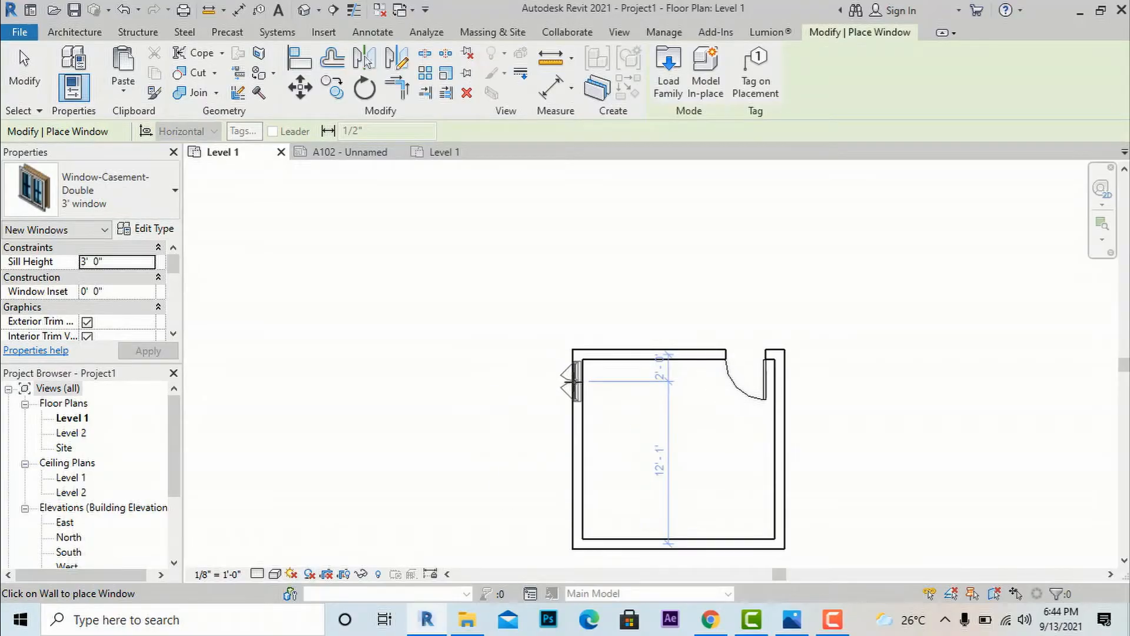
click(572, 385)
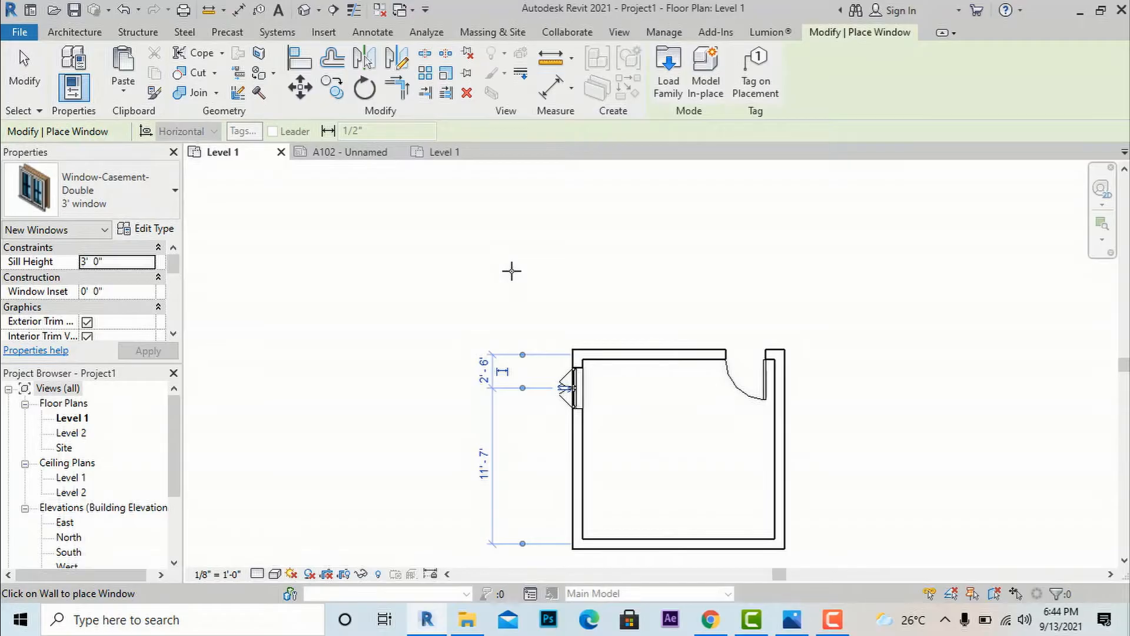
key(Escape)
key(Escape)
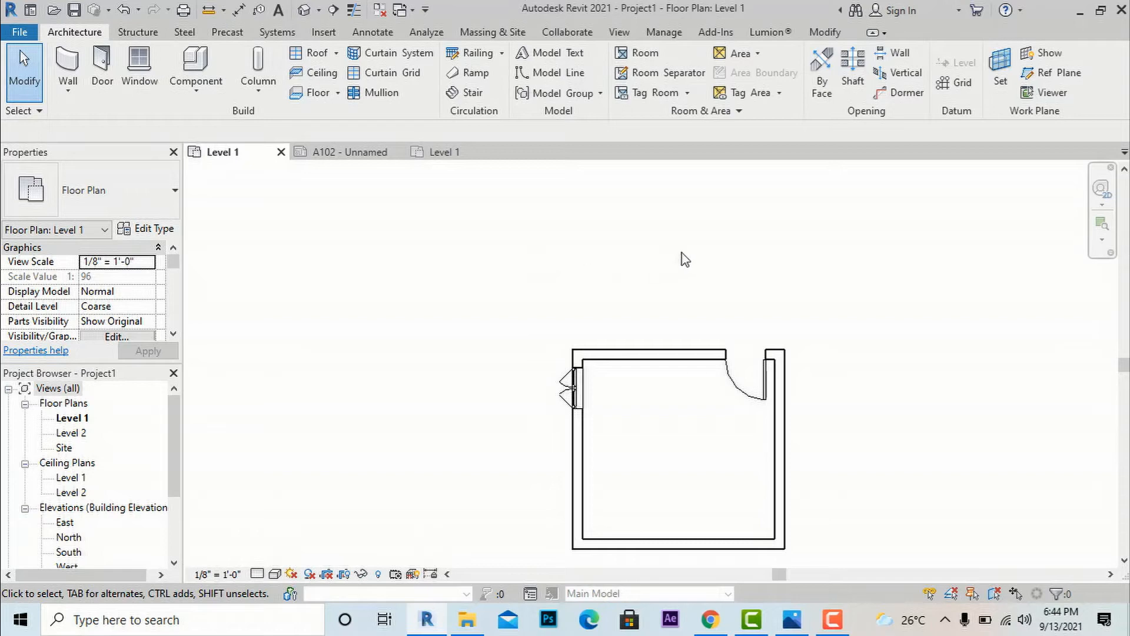
scroll(685, 259, down, 1)
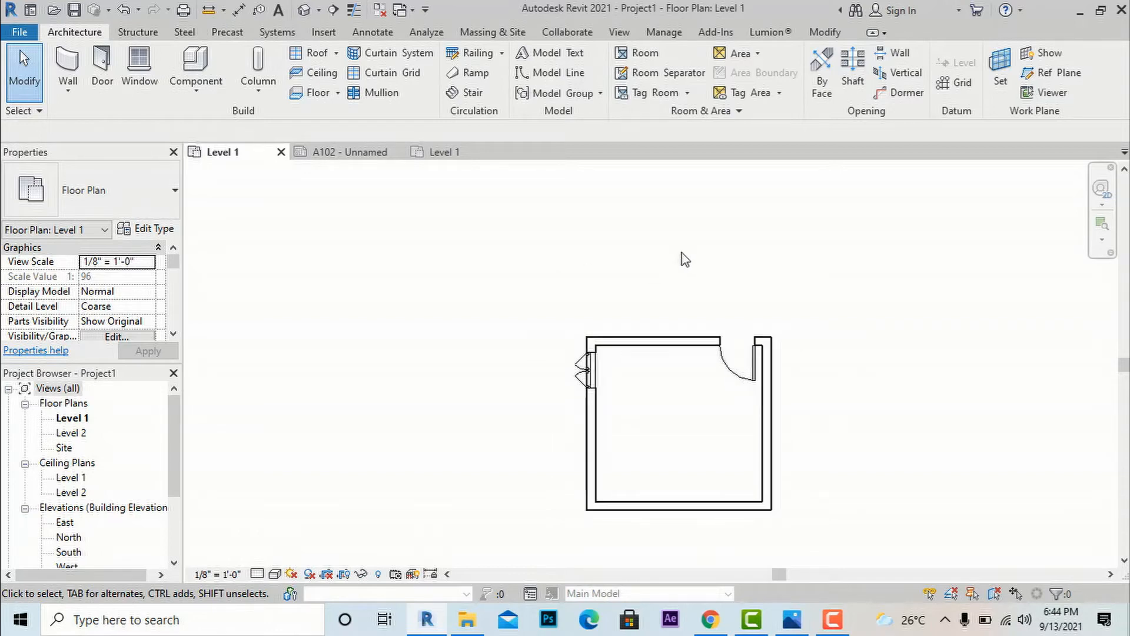
scroll(683, 259, down, 1)
scroll(594, 435, down, 2)
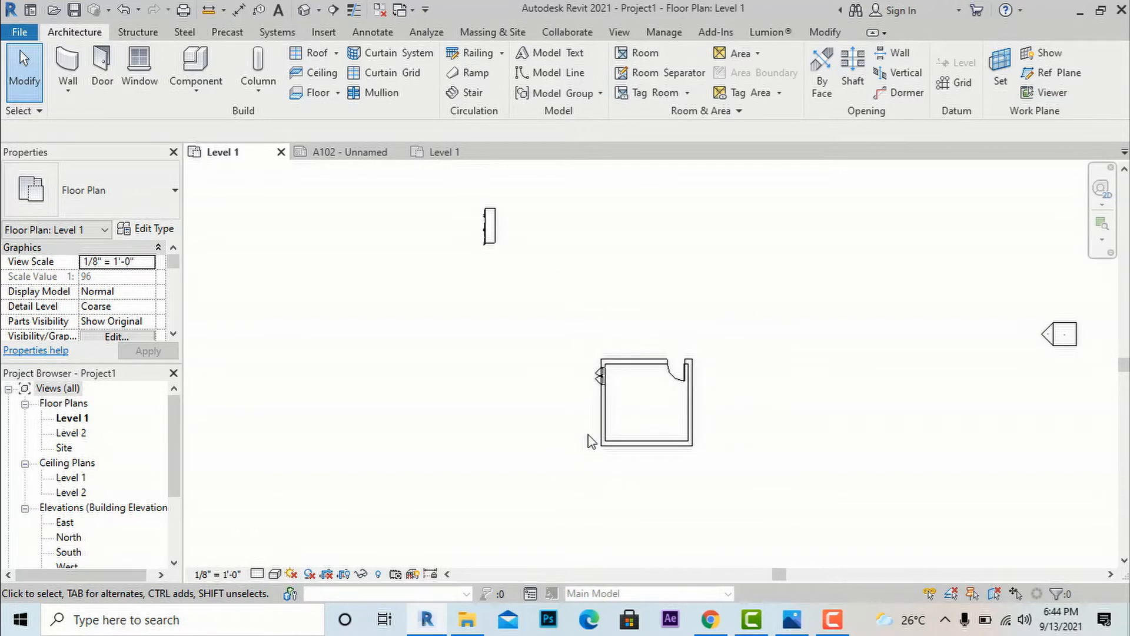
scroll(629, 430, up, 1)
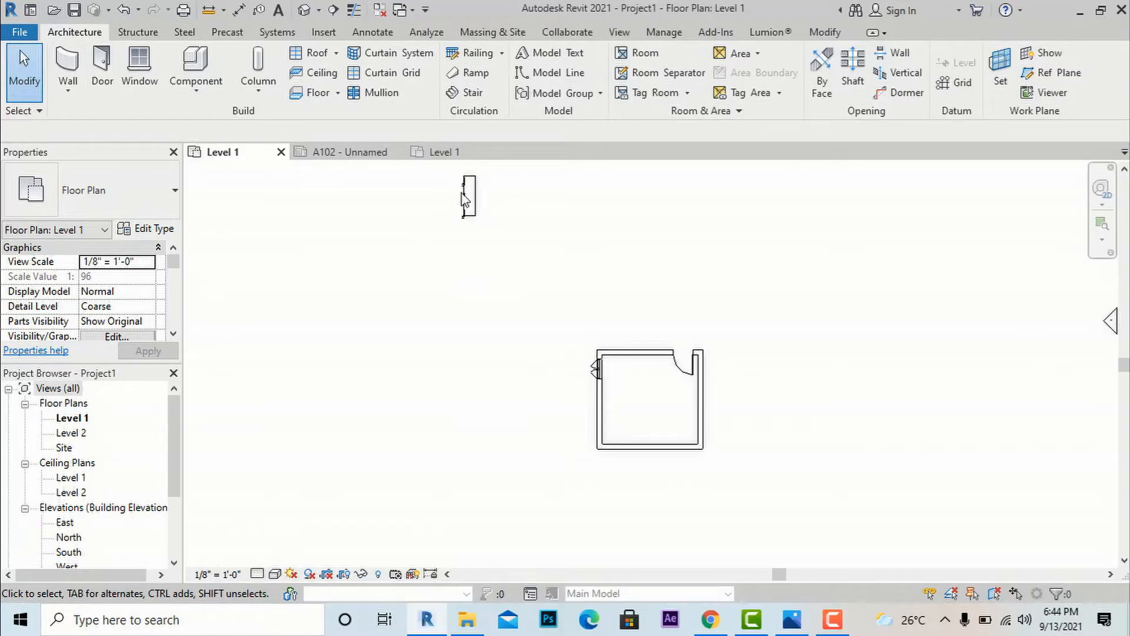
scroll(702, 448, up, 1)
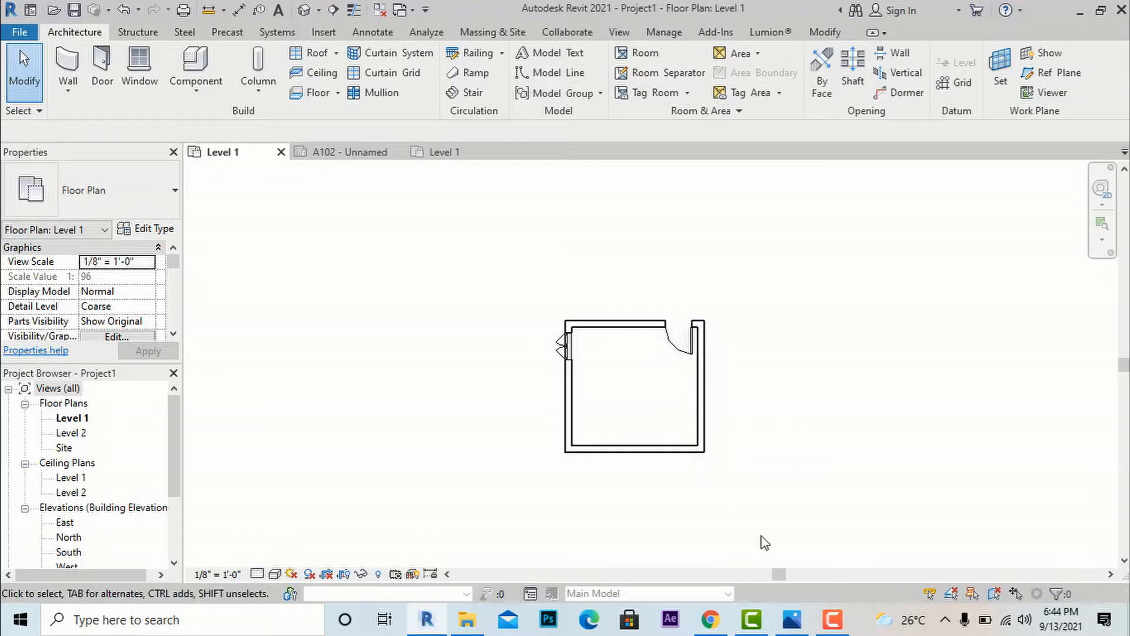
Switch to Photos and look through the reference images of bedroom and study interiors
click(794, 624)
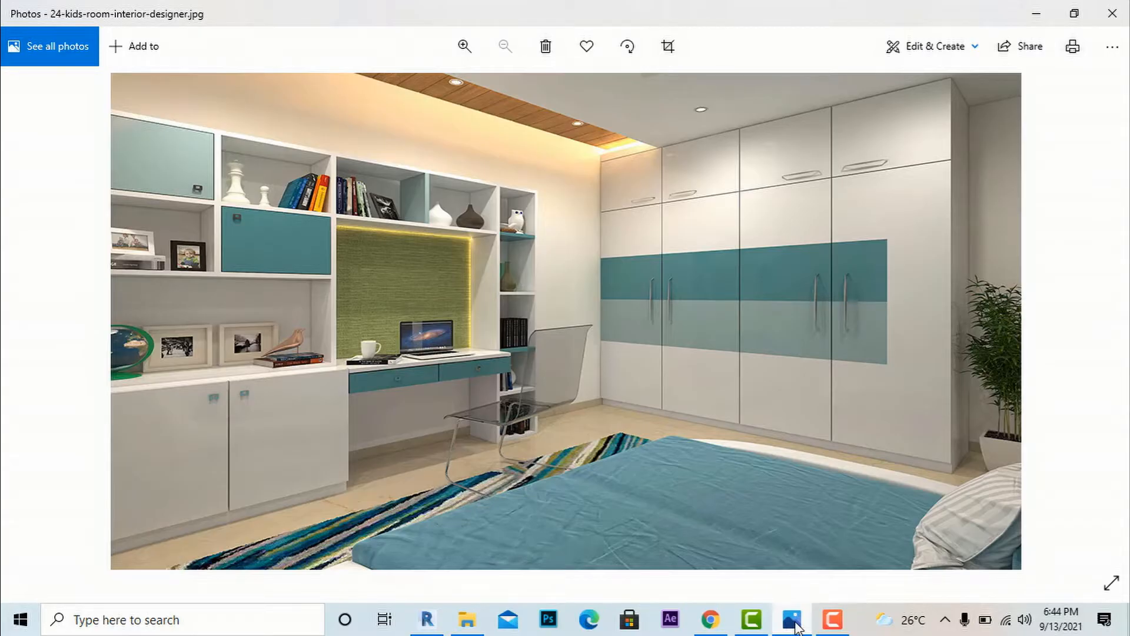
click(793, 620)
click(793, 620)
key(Right)
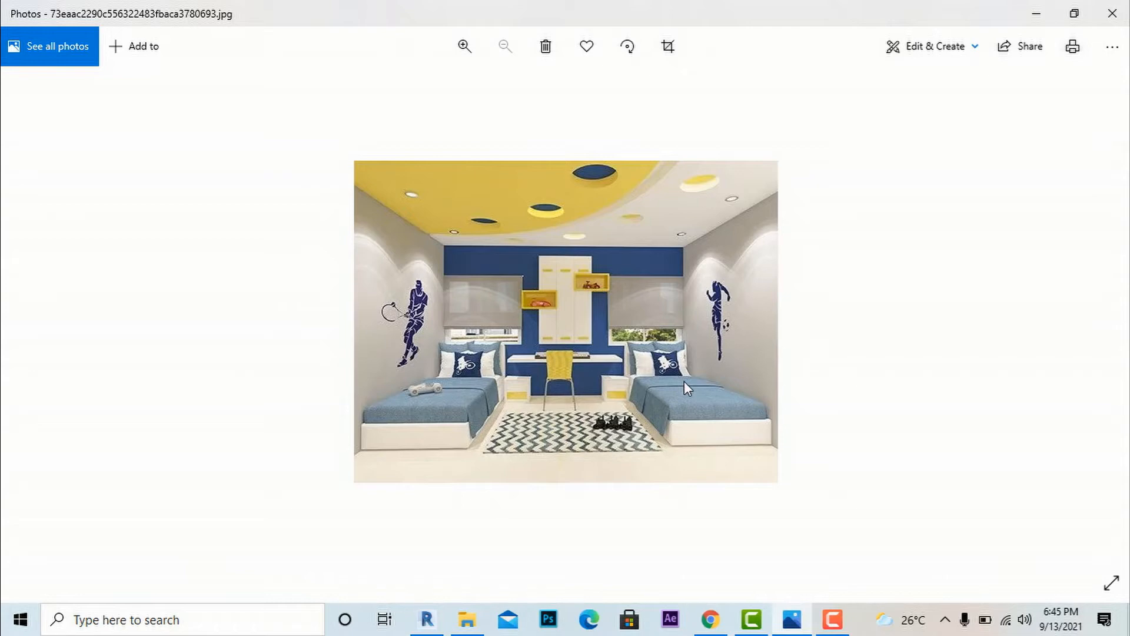
key(Right)
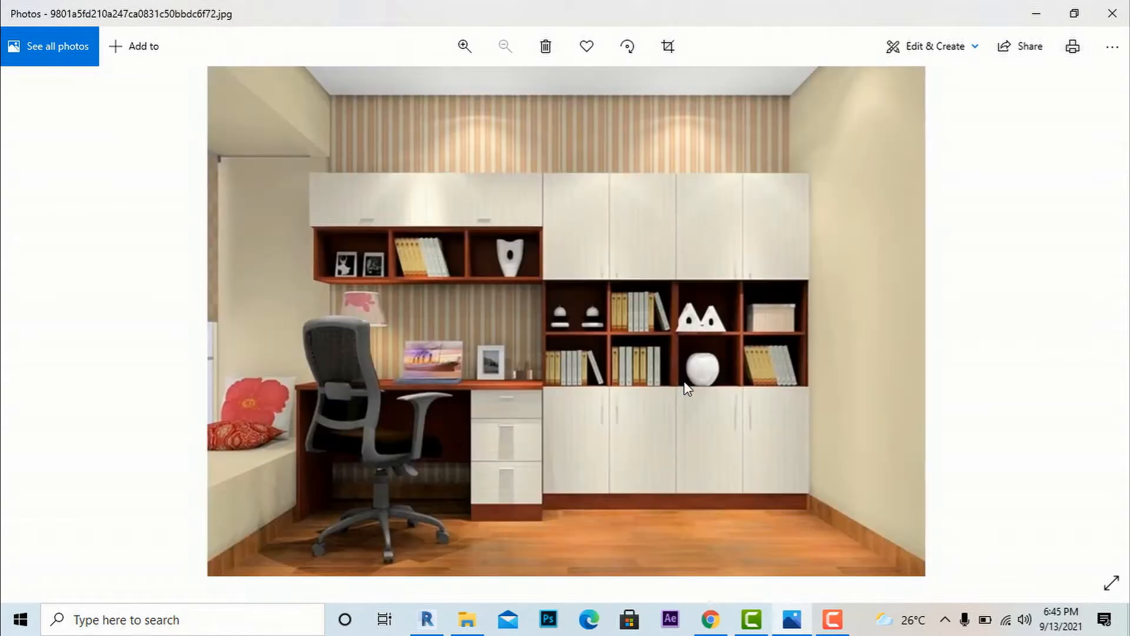
View the remaining study-desk reference images in Photos and compare the window-seat desk design with the room's floor plan in Revit
key(Right)
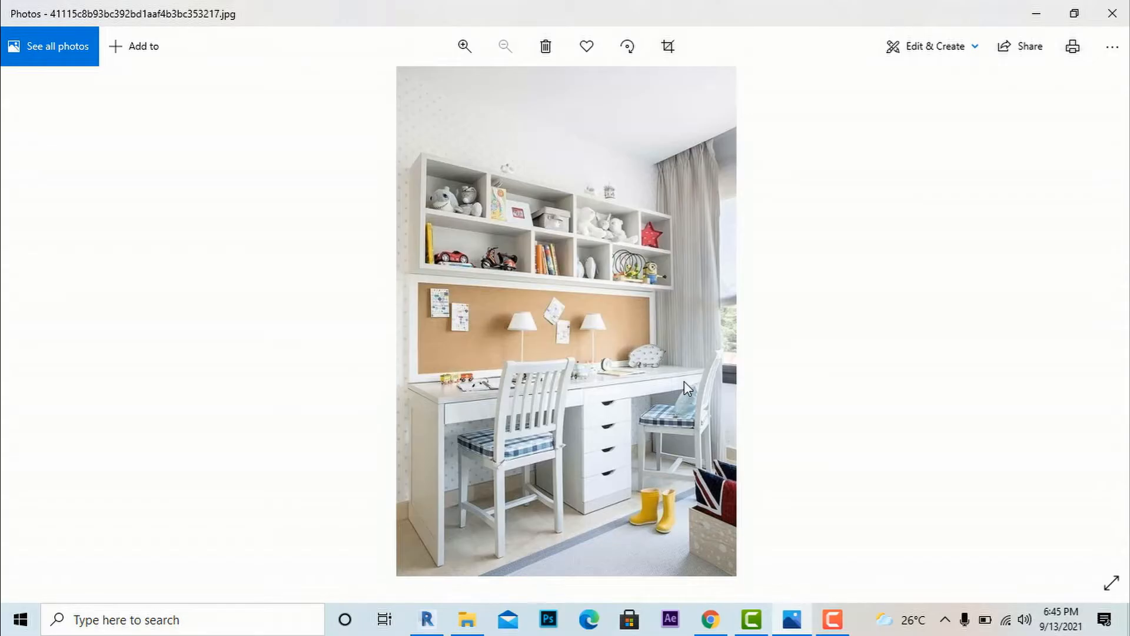
key(Right)
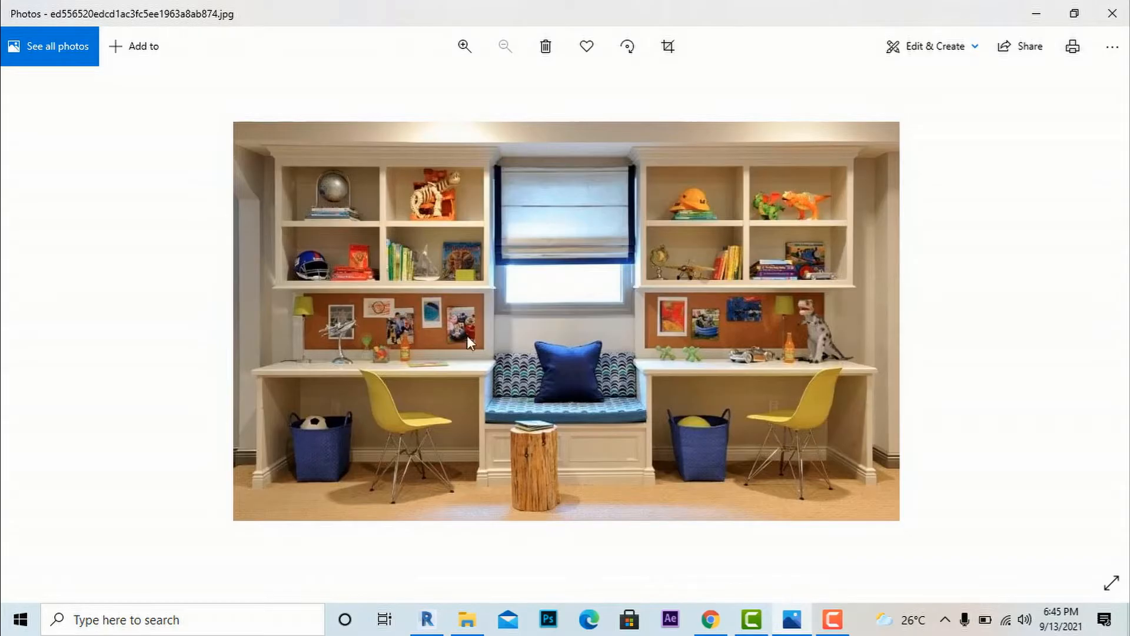
click(440, 631)
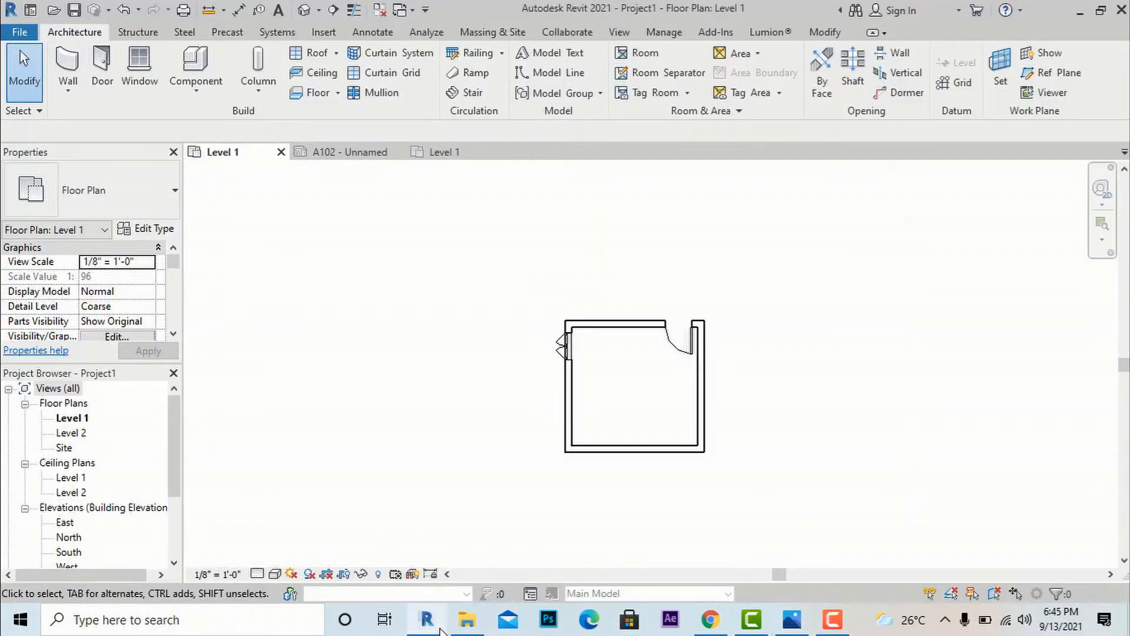
click(440, 631)
click(440, 630)
click(440, 631)
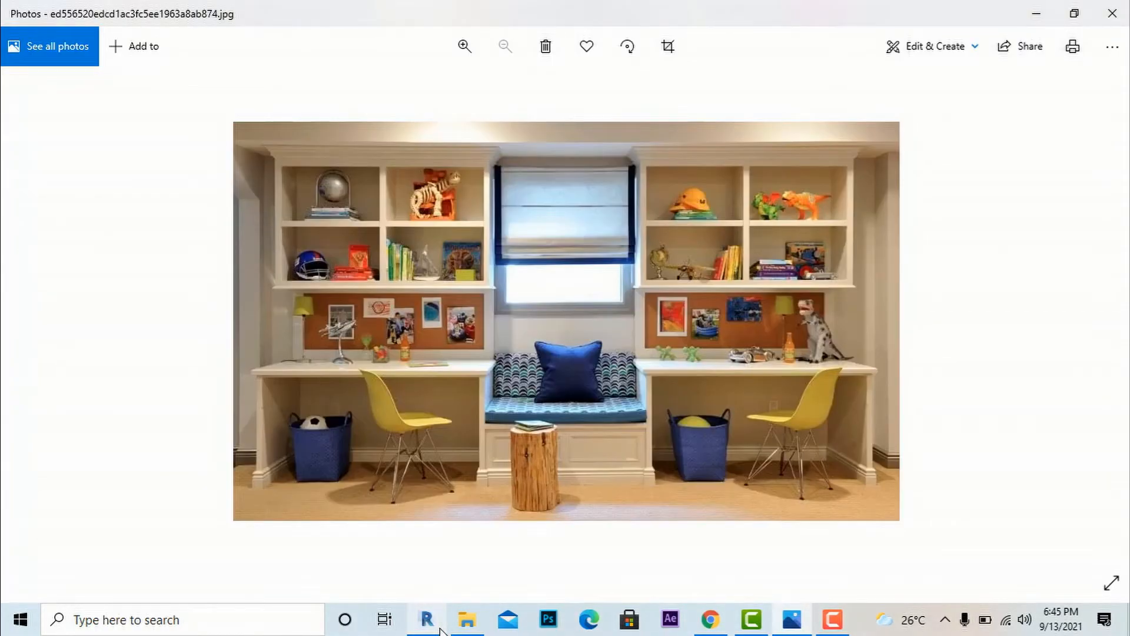
click(440, 631)
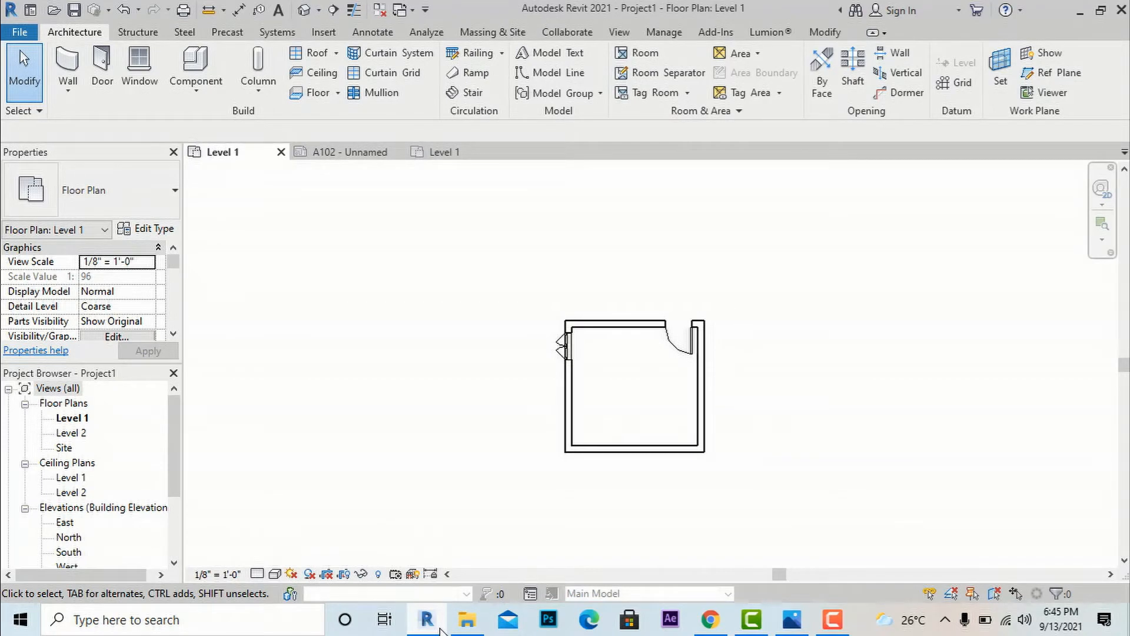
click(440, 631)
click(440, 631)
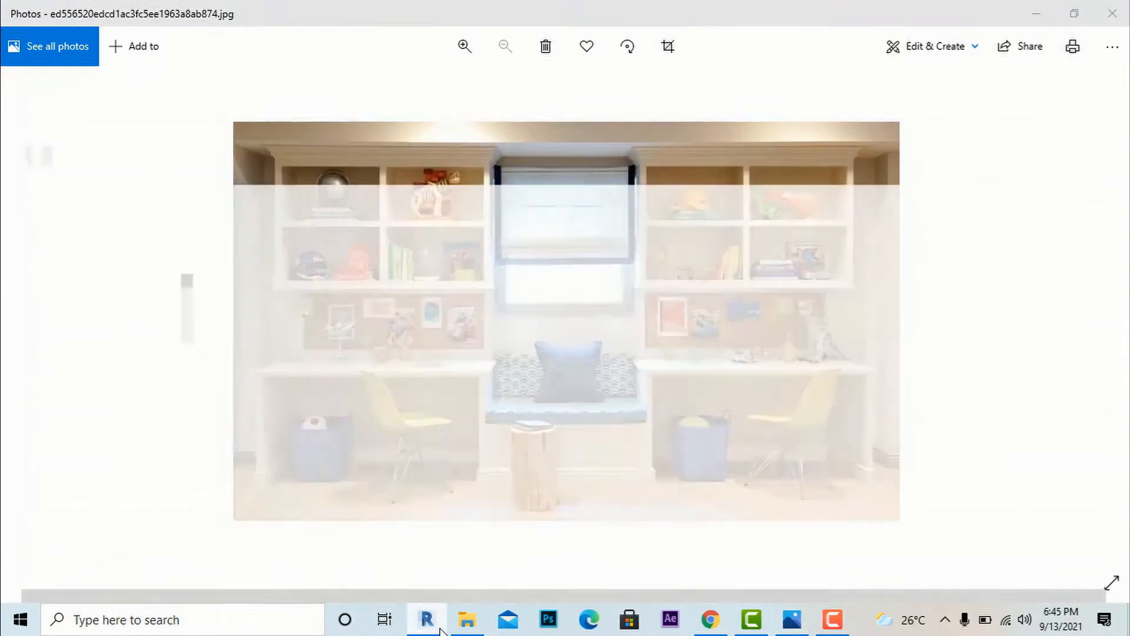
click(440, 631)
click(440, 631)
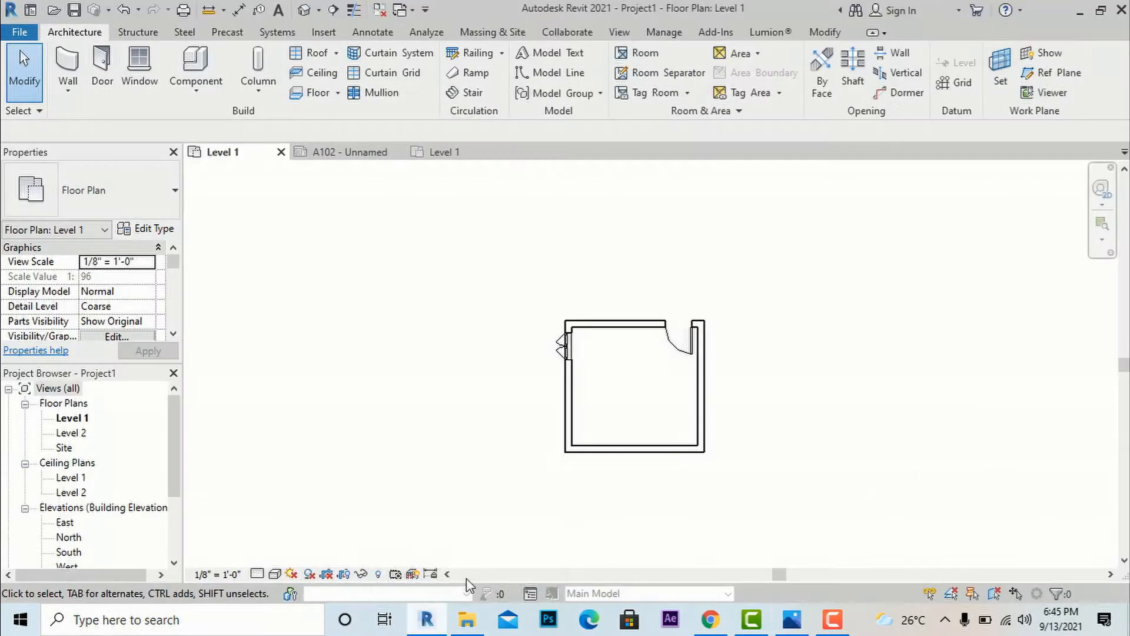
Draw a horizontal building section through the lower part of the room, from right to left, facing the lower wall
click(333, 10)
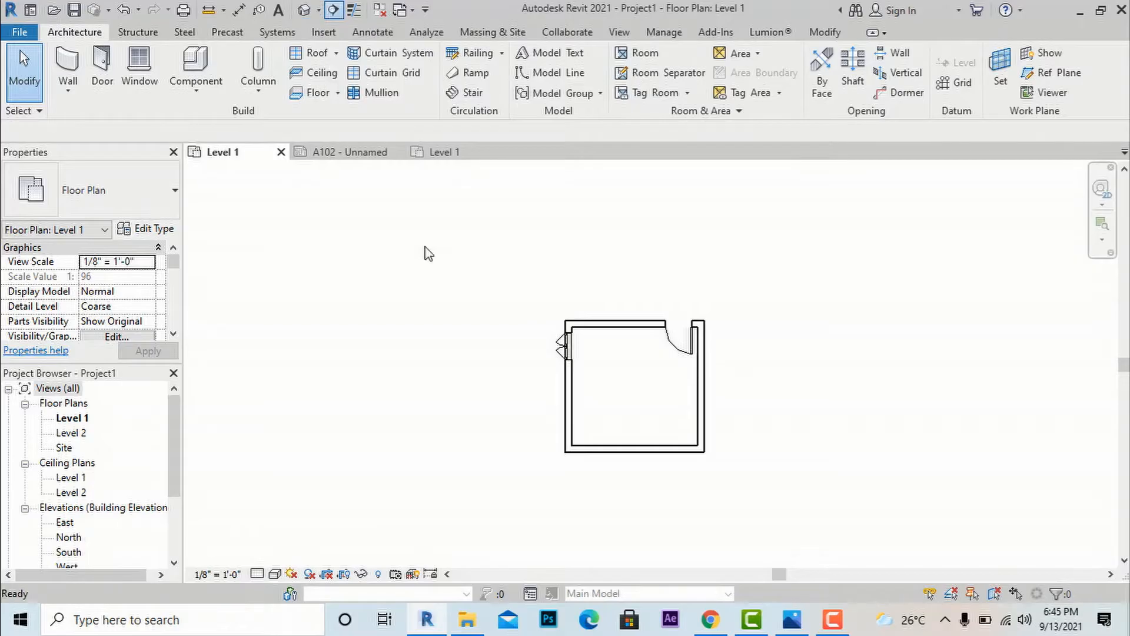
click(534, 416)
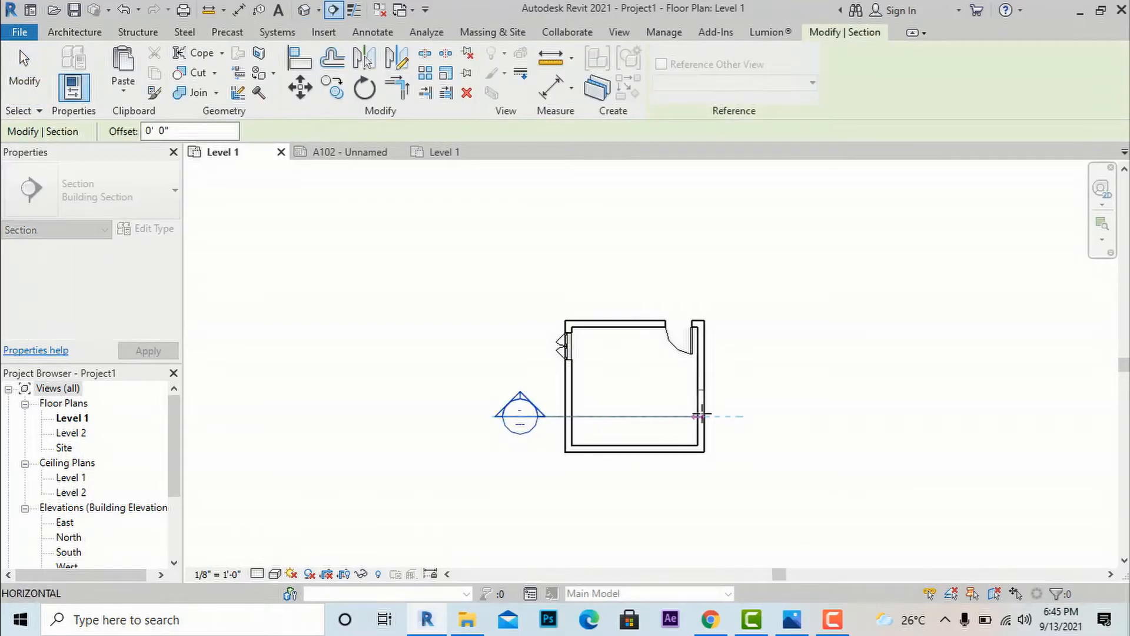
key(Escape)
click(727, 412)
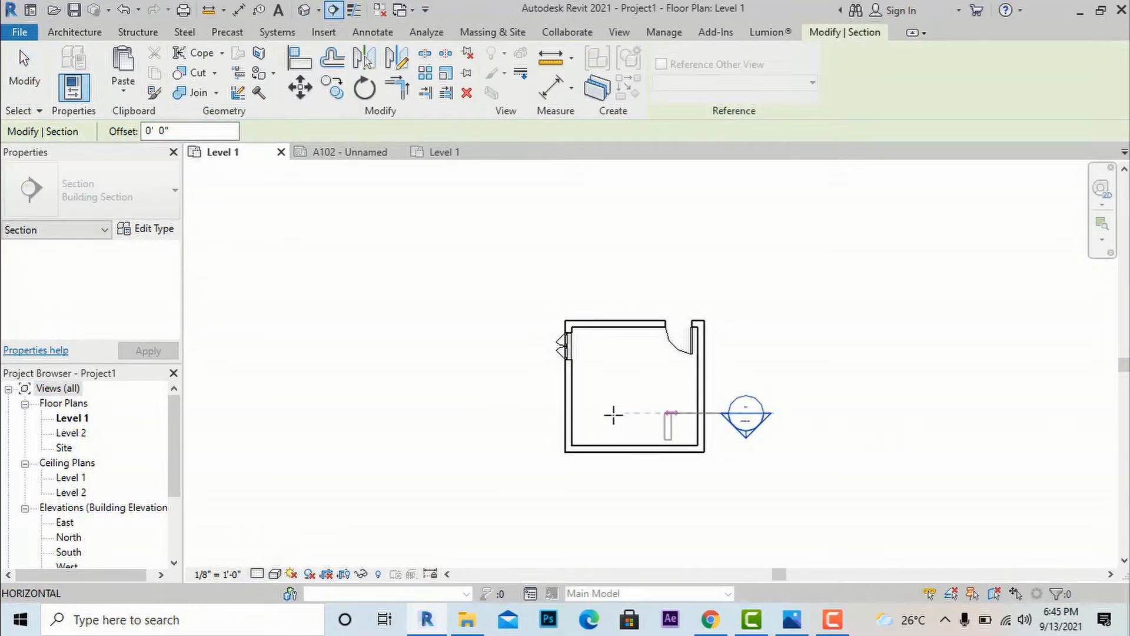
click(525, 417)
key(Escape)
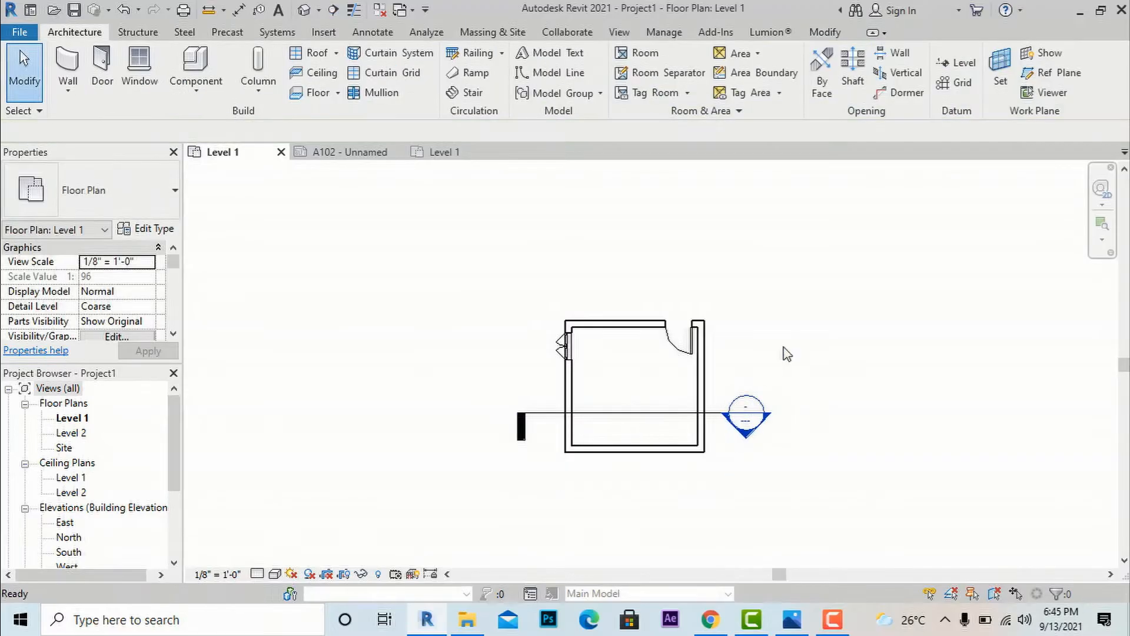
Open the new section's view and set its visual style to Realistic
double_click(747, 439)
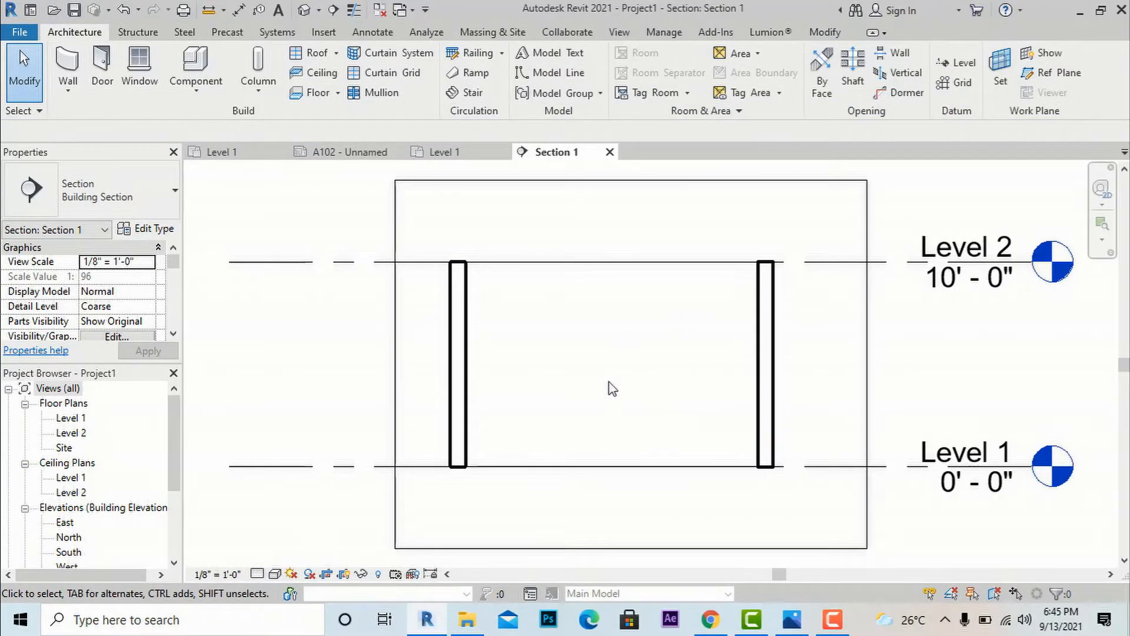
click(275, 574)
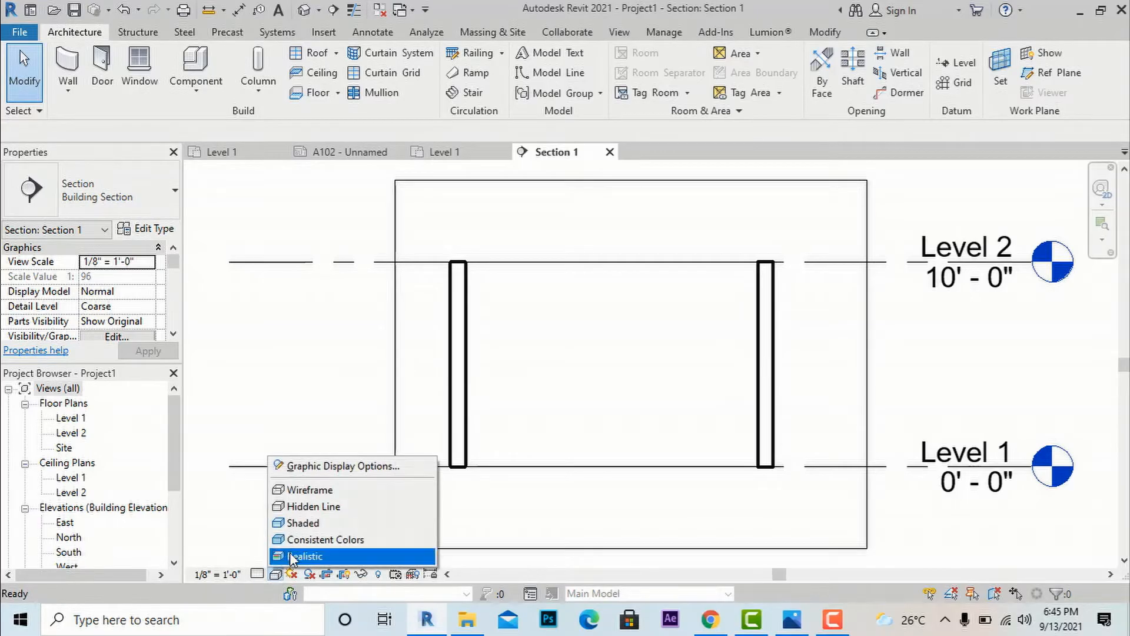
click(293, 556)
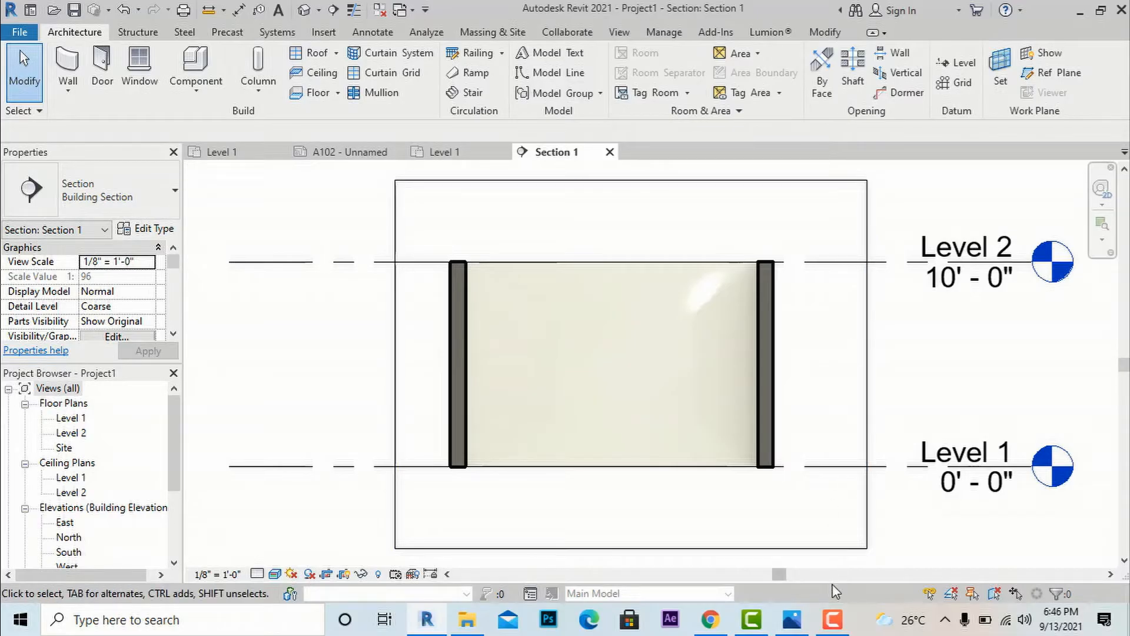
Compare the reference image of the twin desks and shelves in Photos with the blank wall in the Revit section view
click(793, 619)
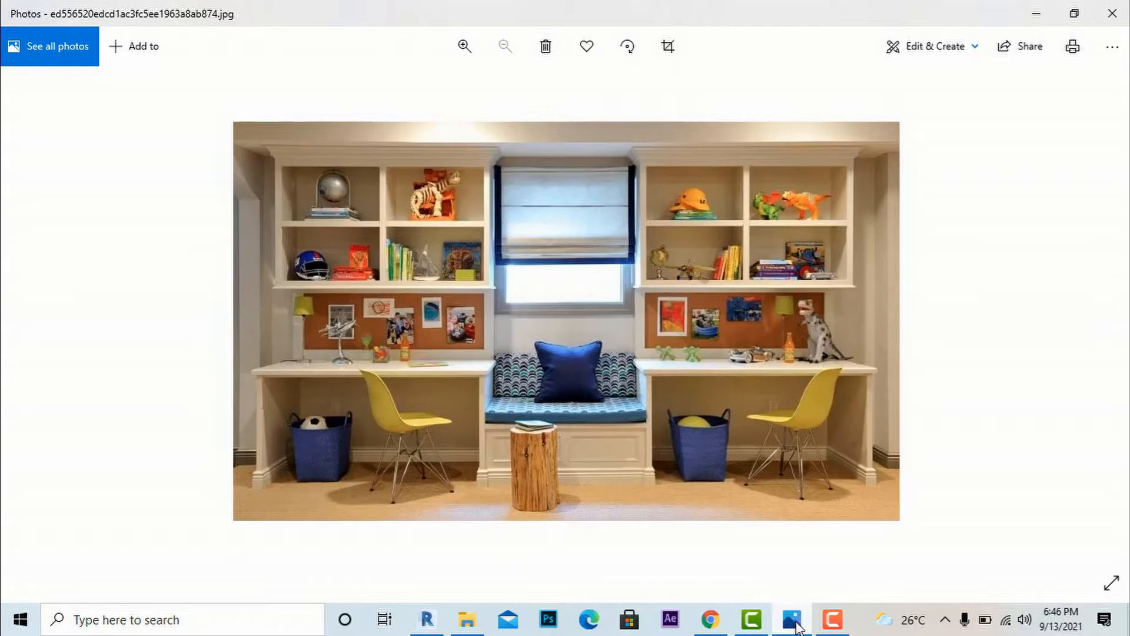
click(794, 621)
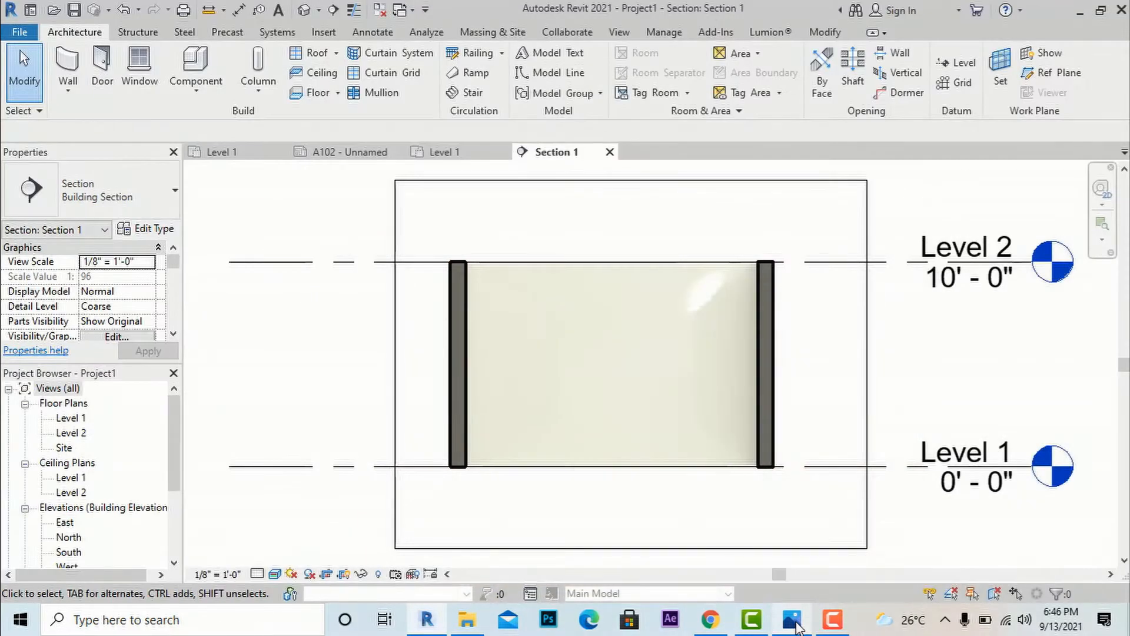
click(796, 625)
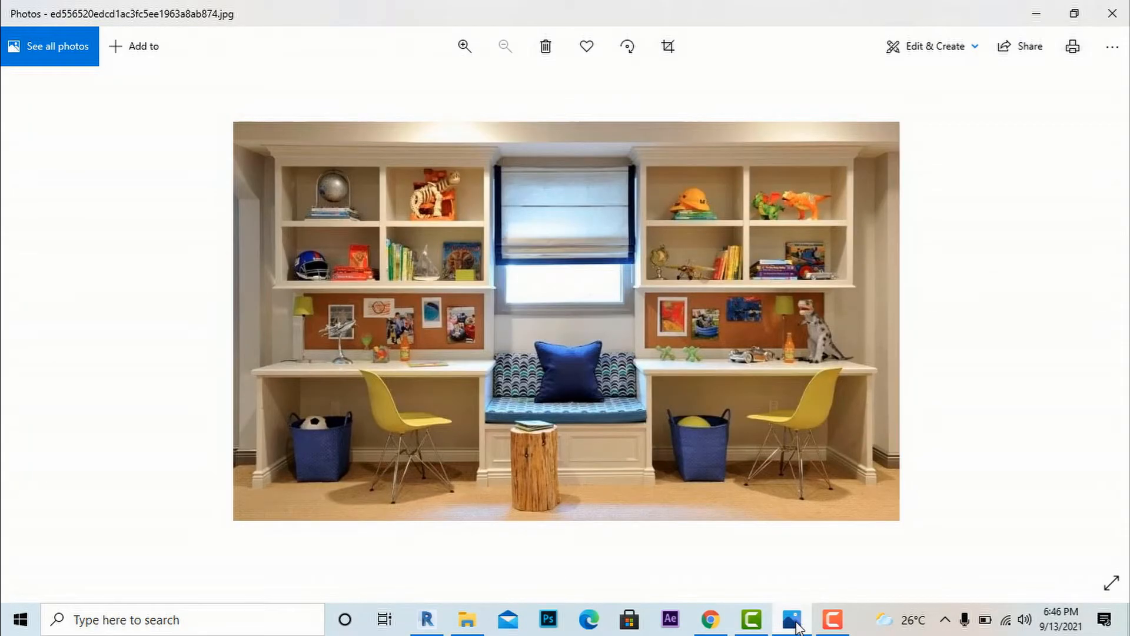
click(796, 626)
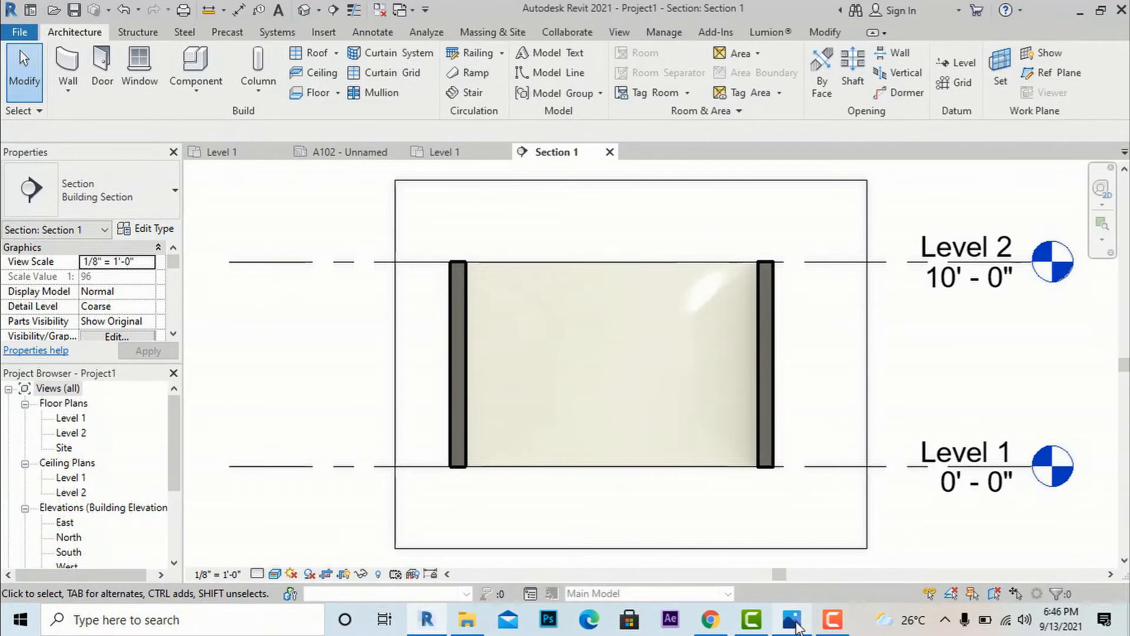
click(796, 626)
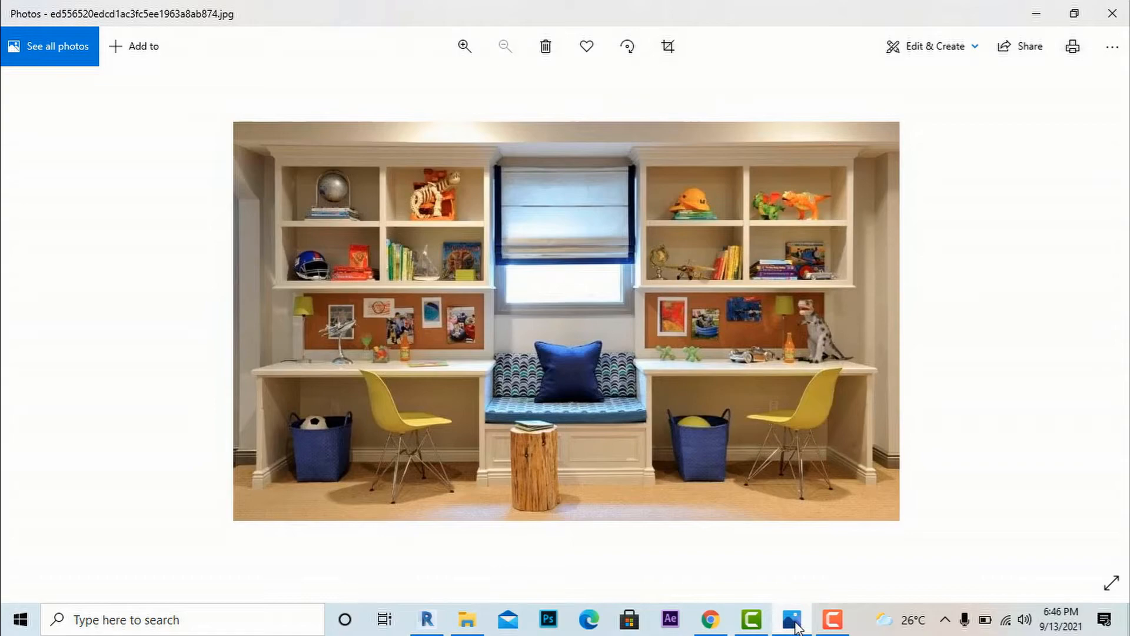
click(793, 621)
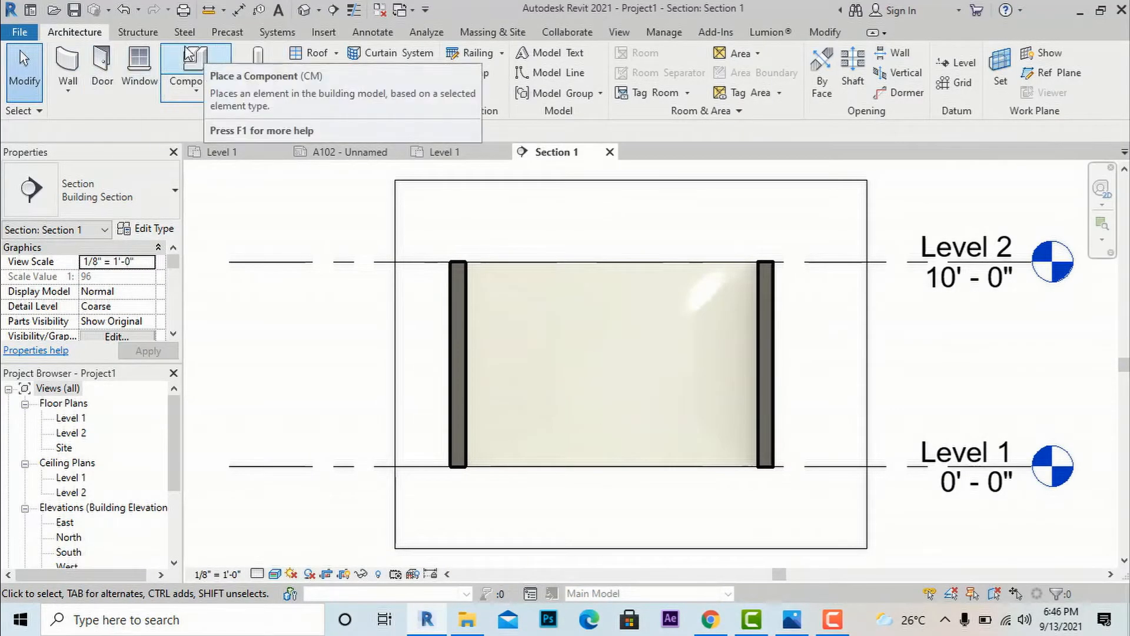
Create an in-place model in the Generic Models category, keeping the default name Generic Models 1
click(196, 86)
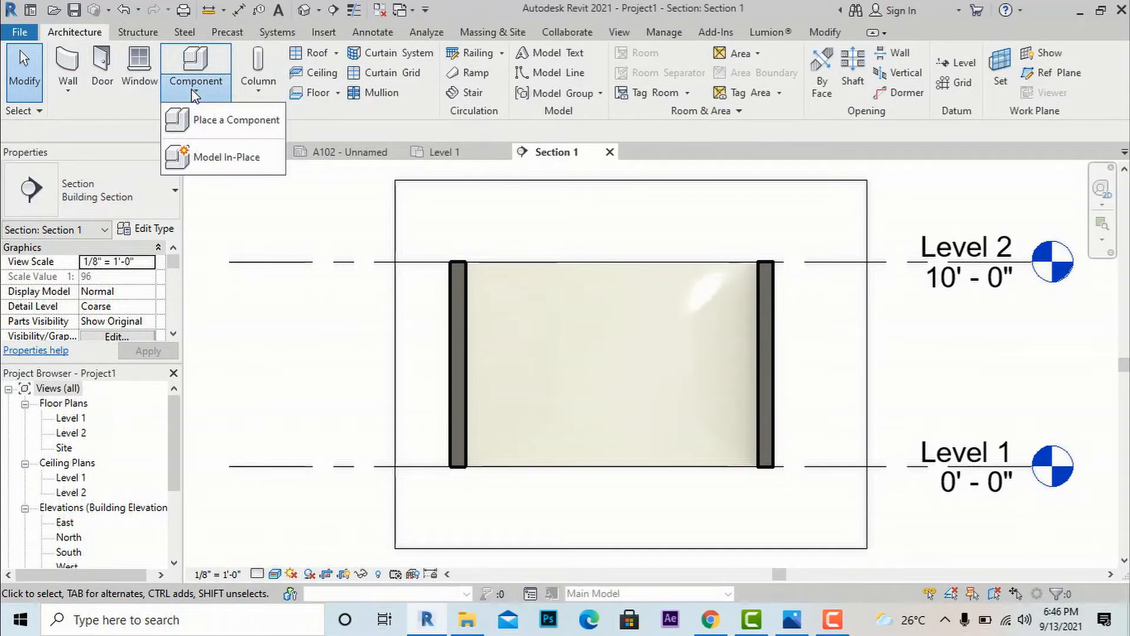
click(197, 158)
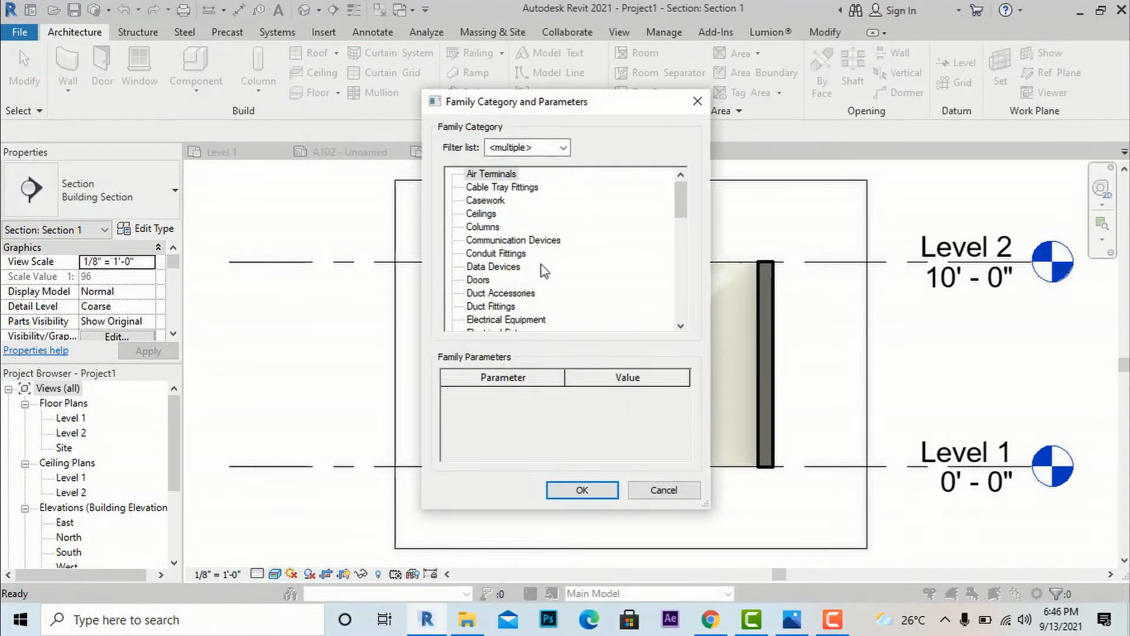
scroll(542, 271, down, 1)
scroll(542, 271, down, 2)
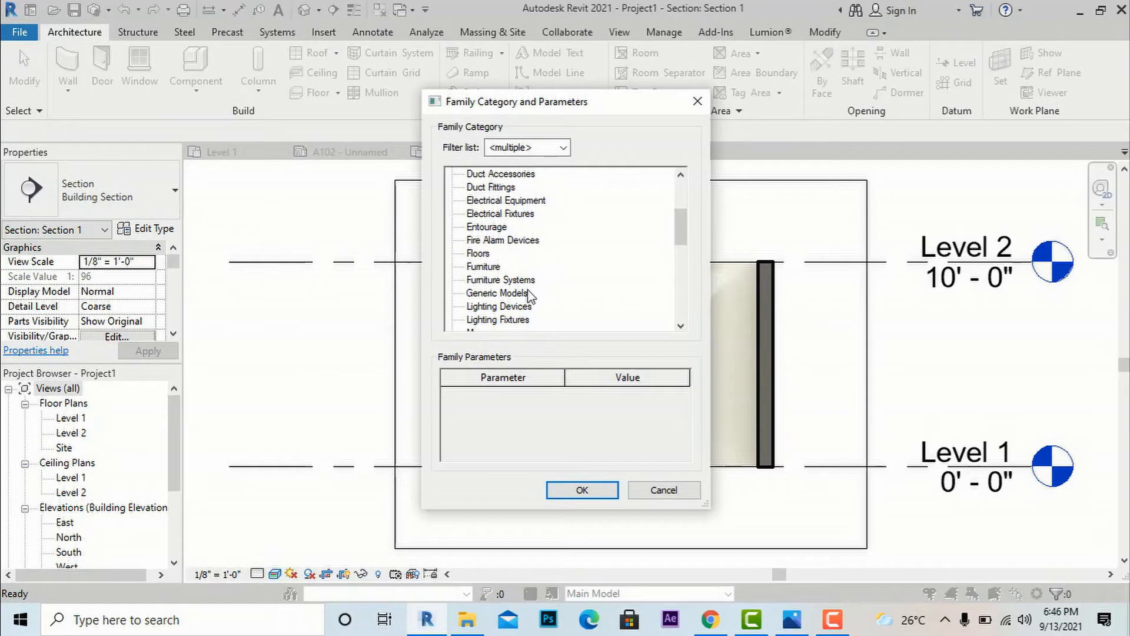
click(498, 293)
click(579, 489)
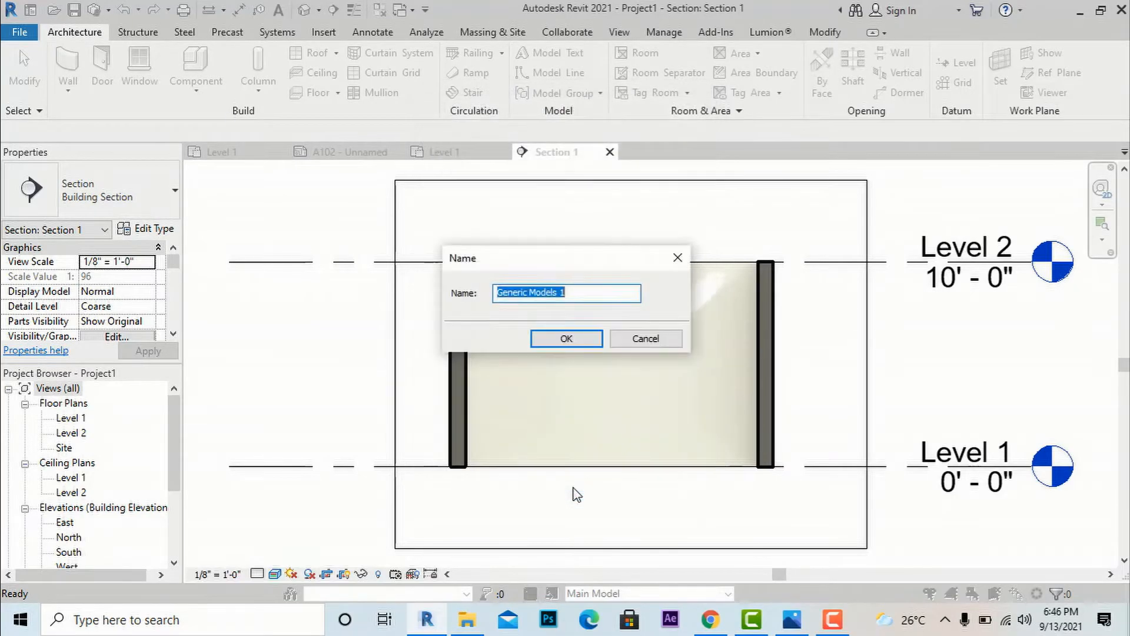
click(568, 342)
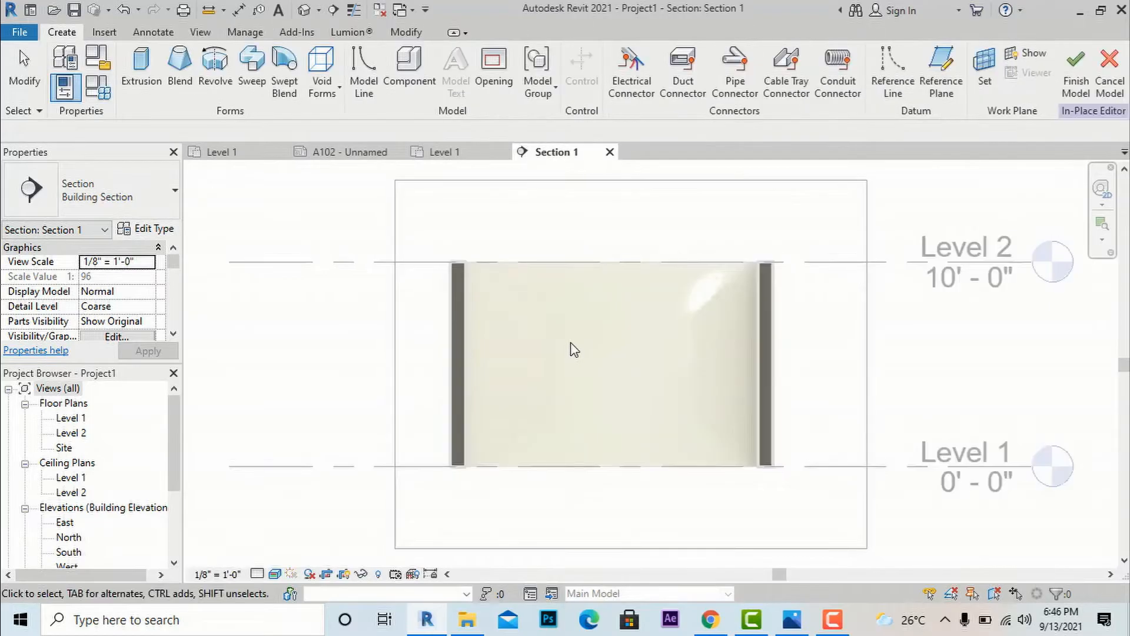
Set the work plane by picking the back wall in the section, and start an extrusion sketch on it
click(135, 75)
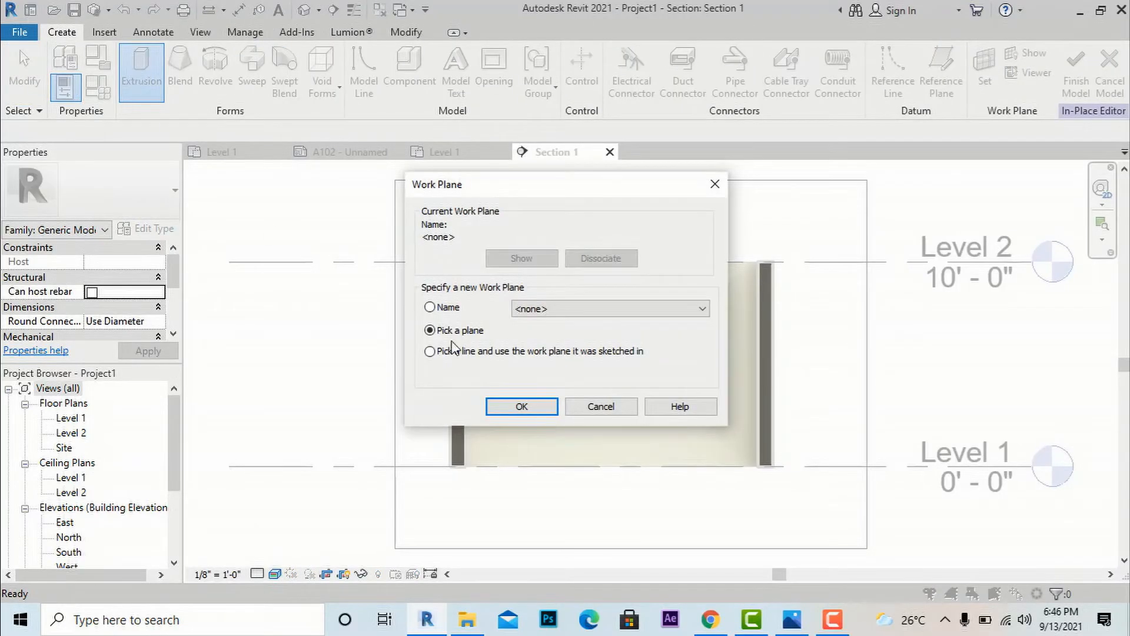
click(513, 404)
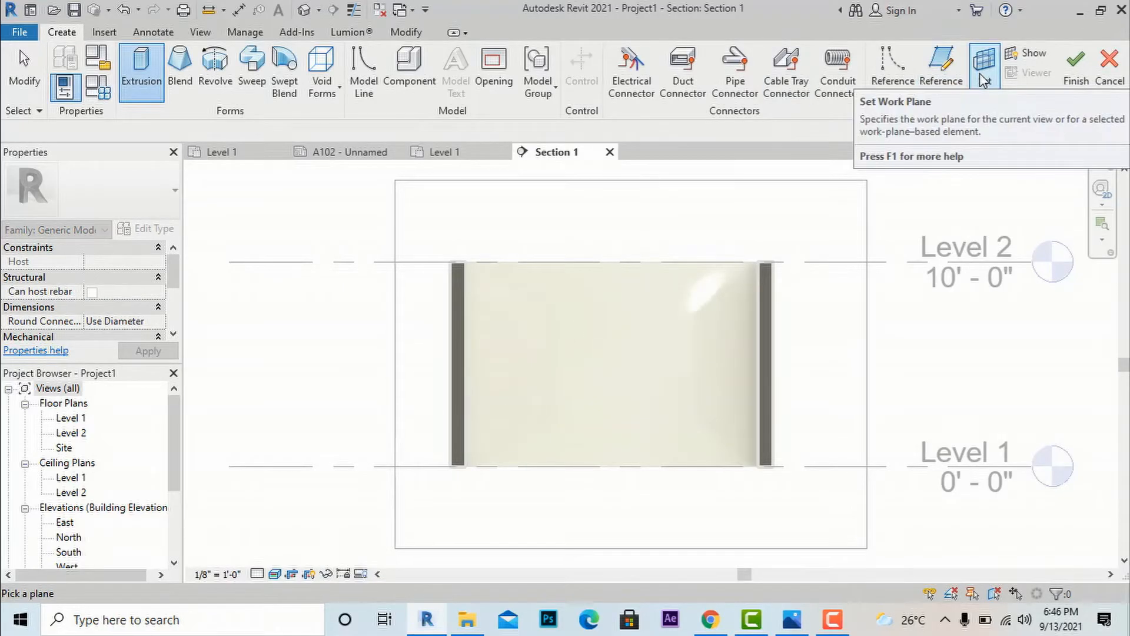
click(983, 66)
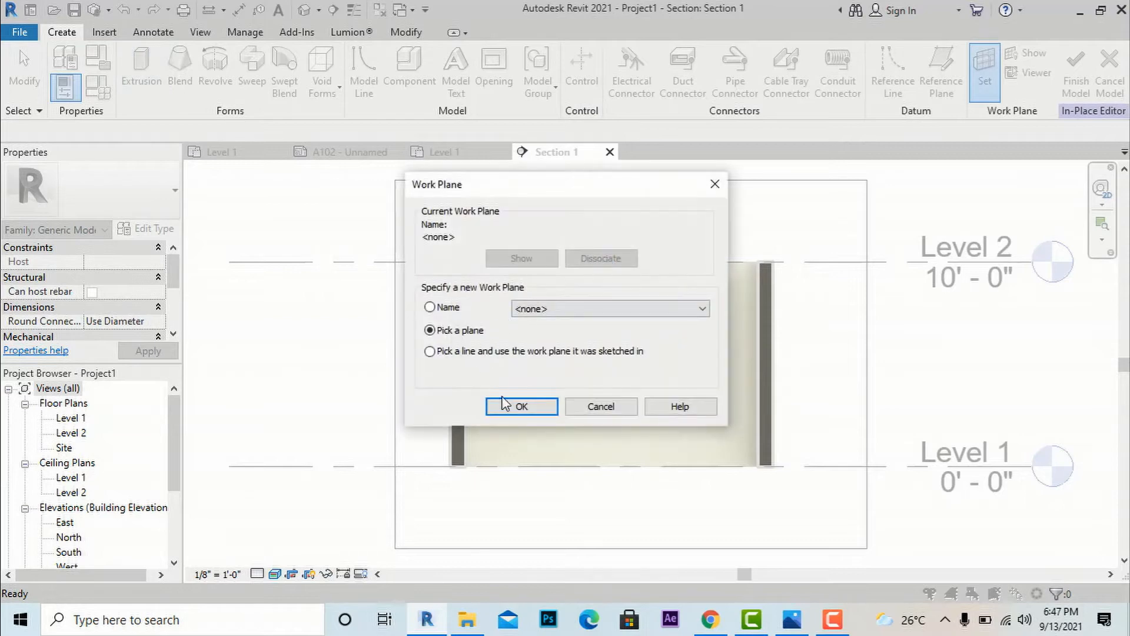
click(521, 406)
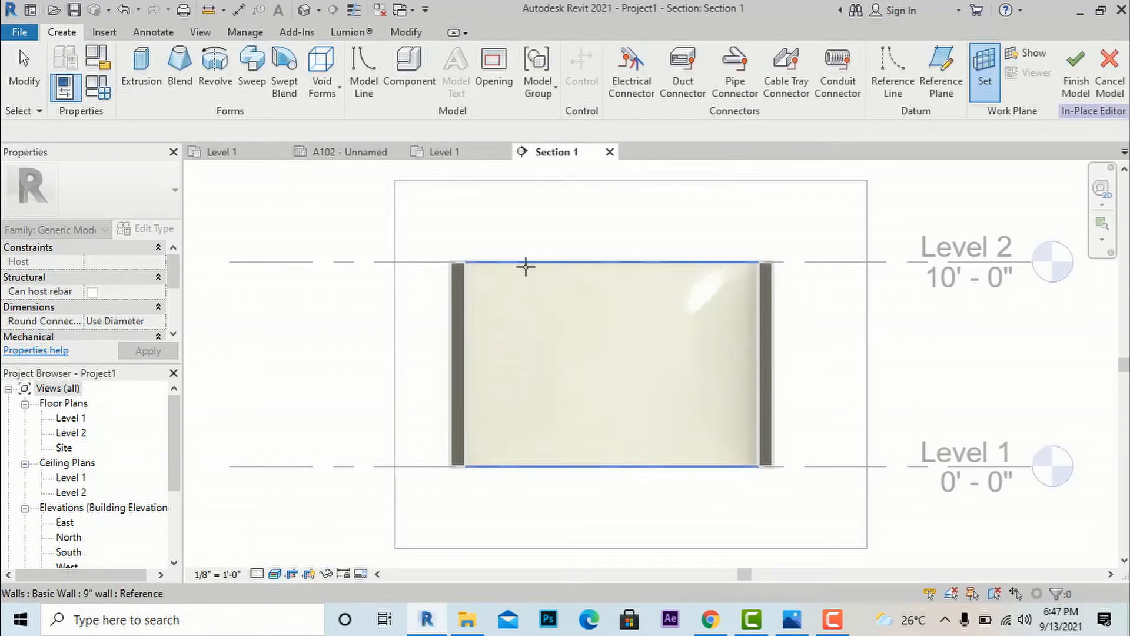
click(724, 269)
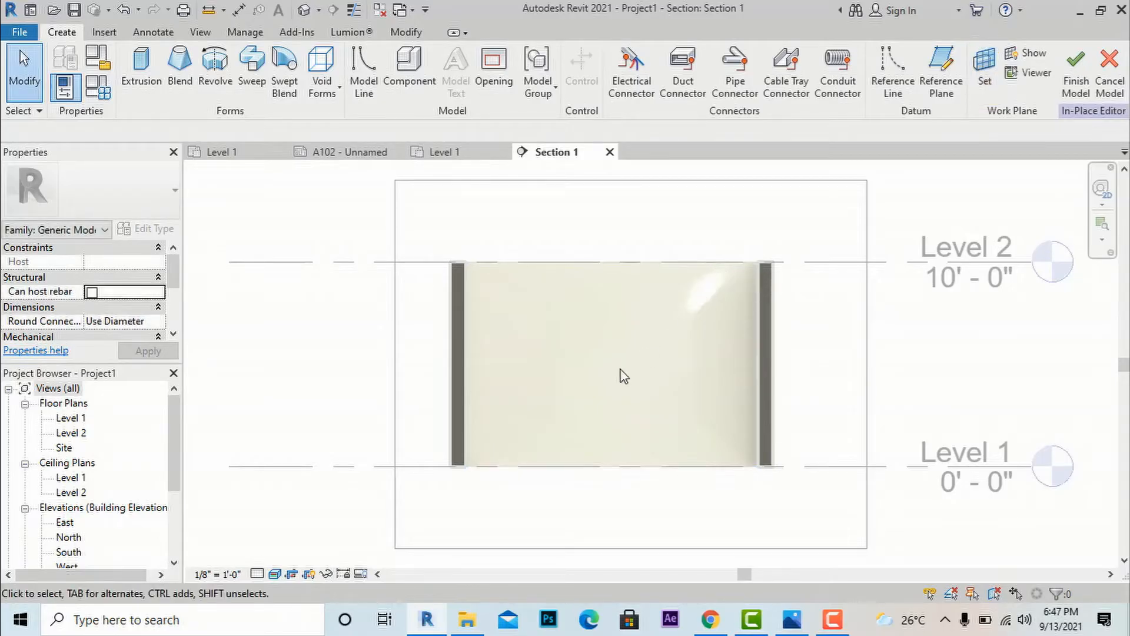
click(136, 73)
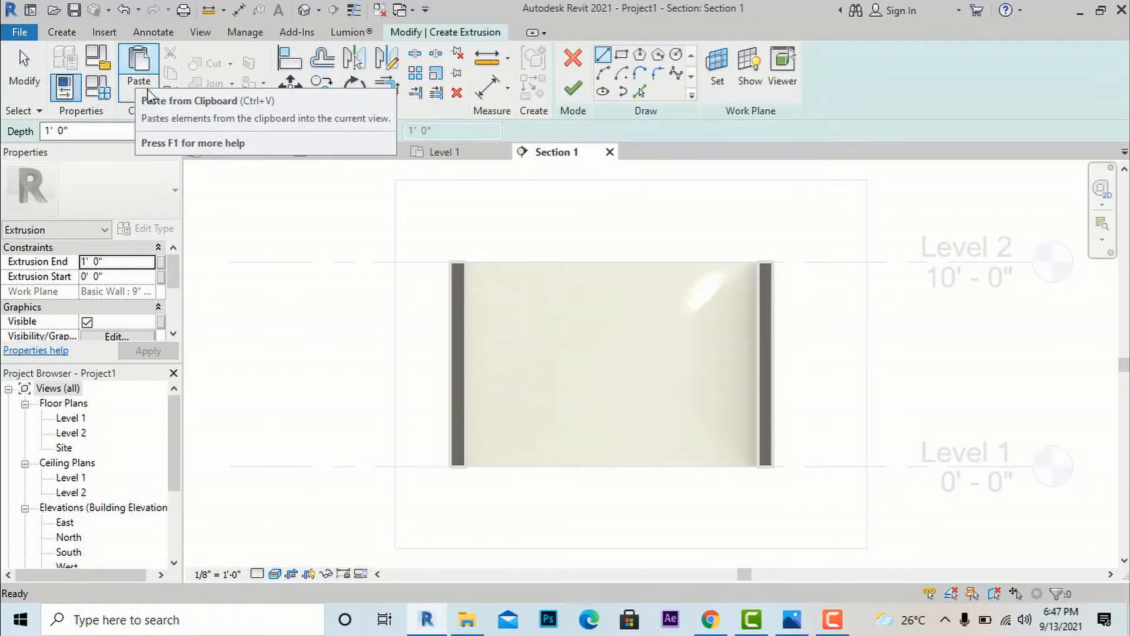
Measure the clear width of the back wall between the inner faces of the two side walls
click(487, 61)
click(465, 386)
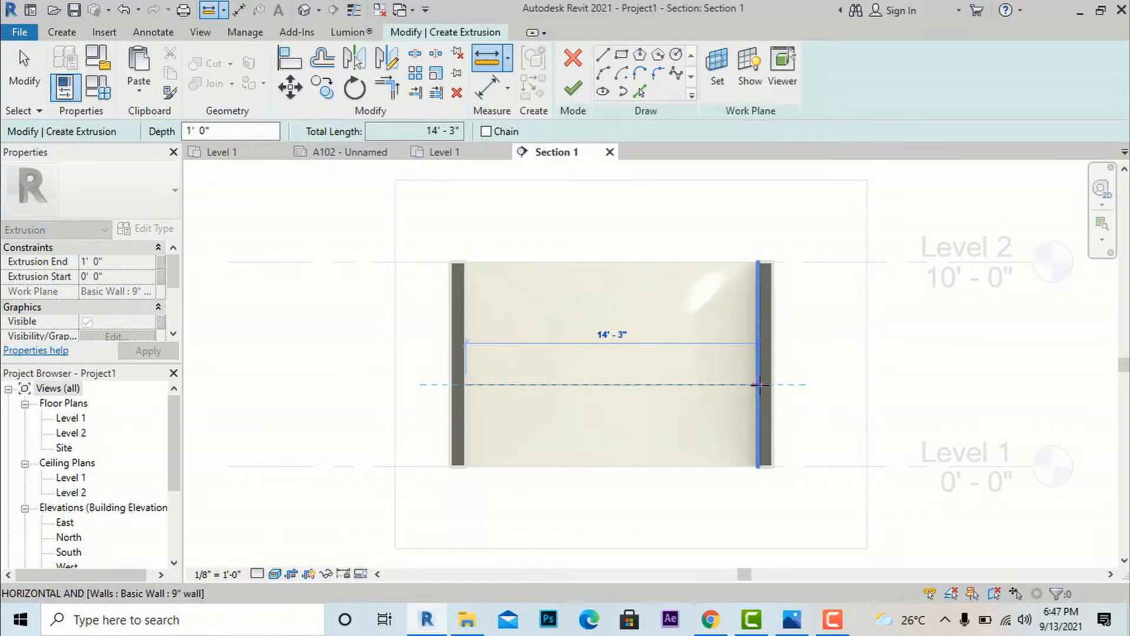
scroll(758, 384, up, 2)
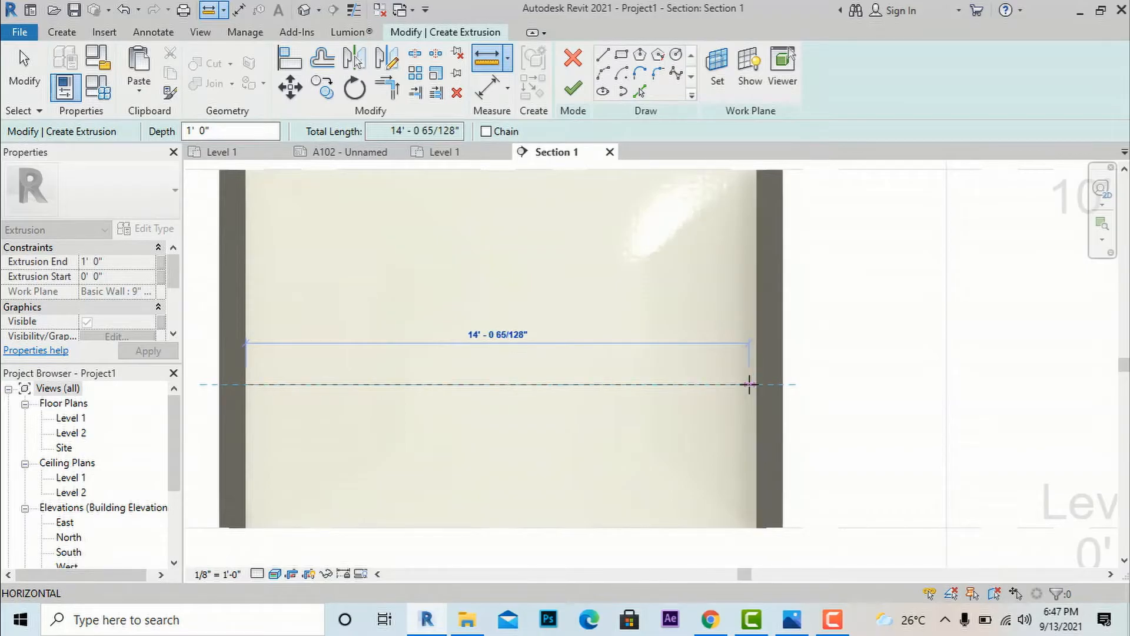
key(Escape)
key(Escape)
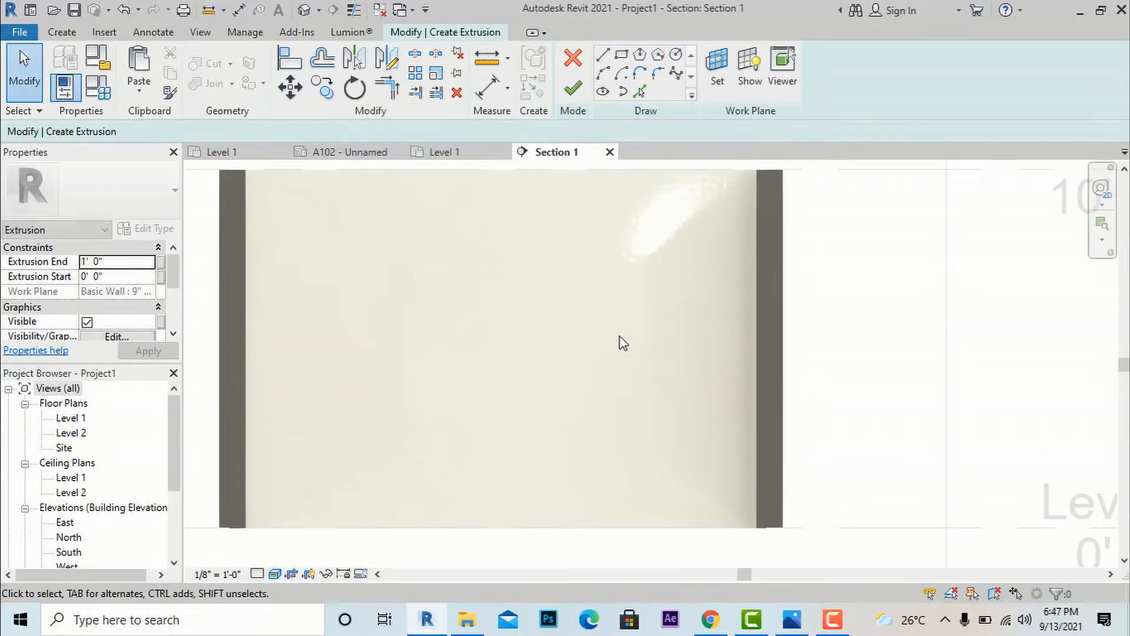
scroll(623, 344, down, 2)
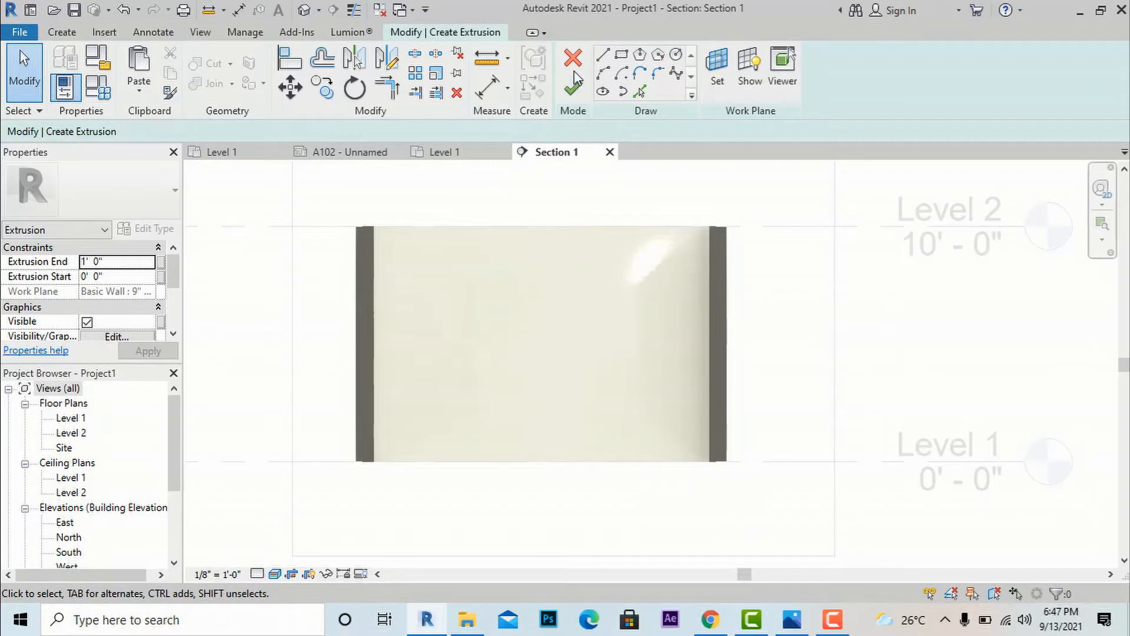
Sketch the desk's inner outline on the back wall with three chained lines from Level 1: 2'6" up, 4'0" across and 2'6" down
click(602, 58)
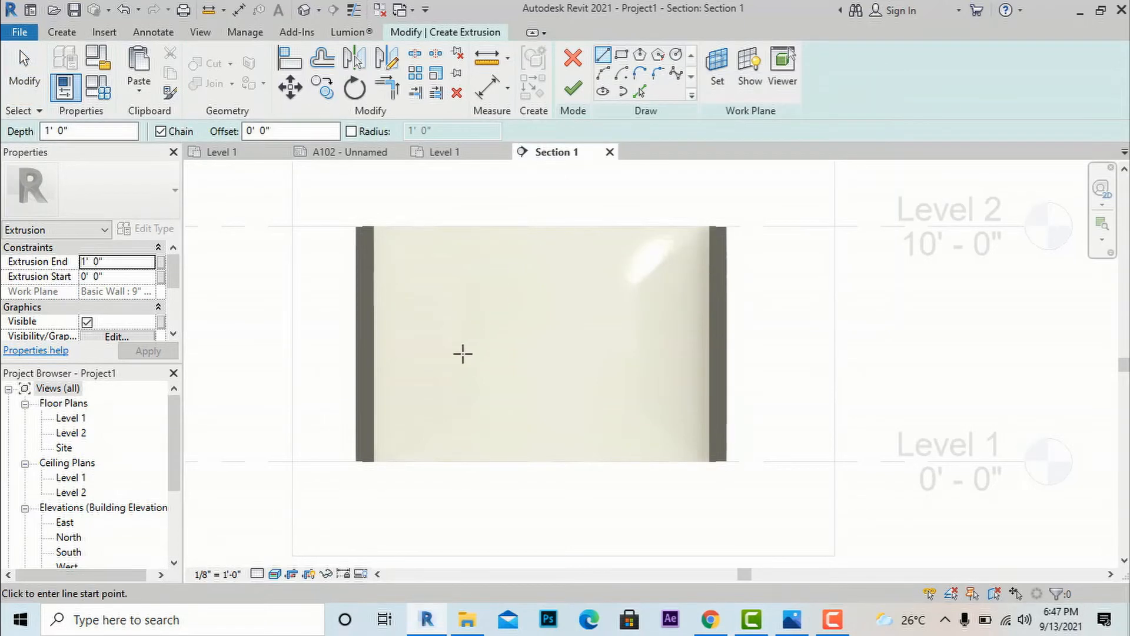
click(434, 460)
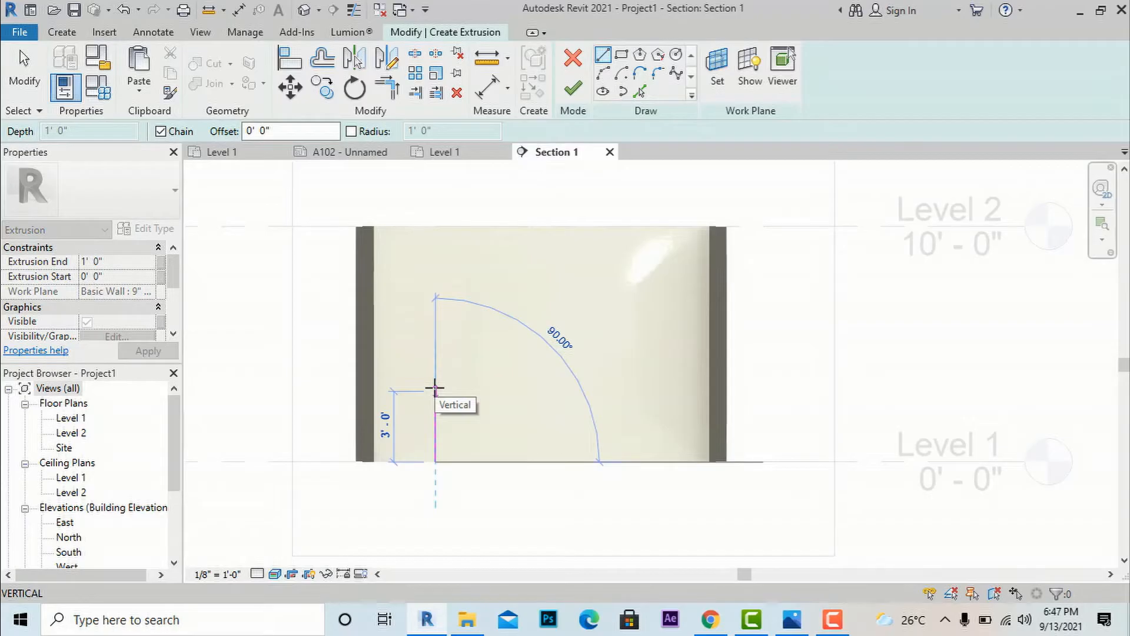
text(2'6)
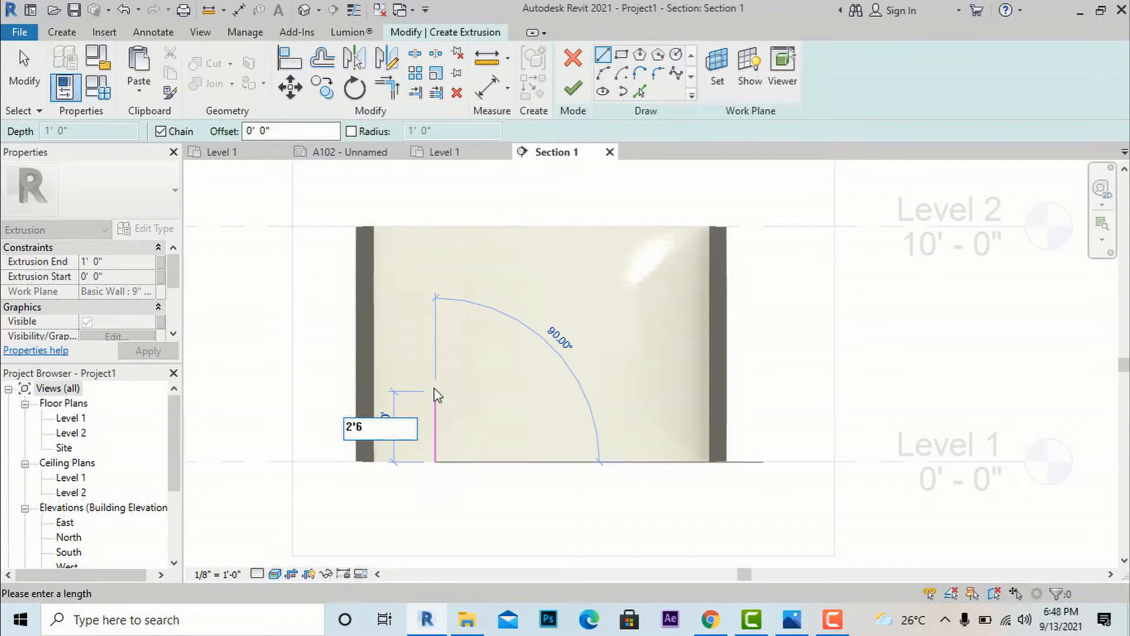
text(' - 6)
key(Return)
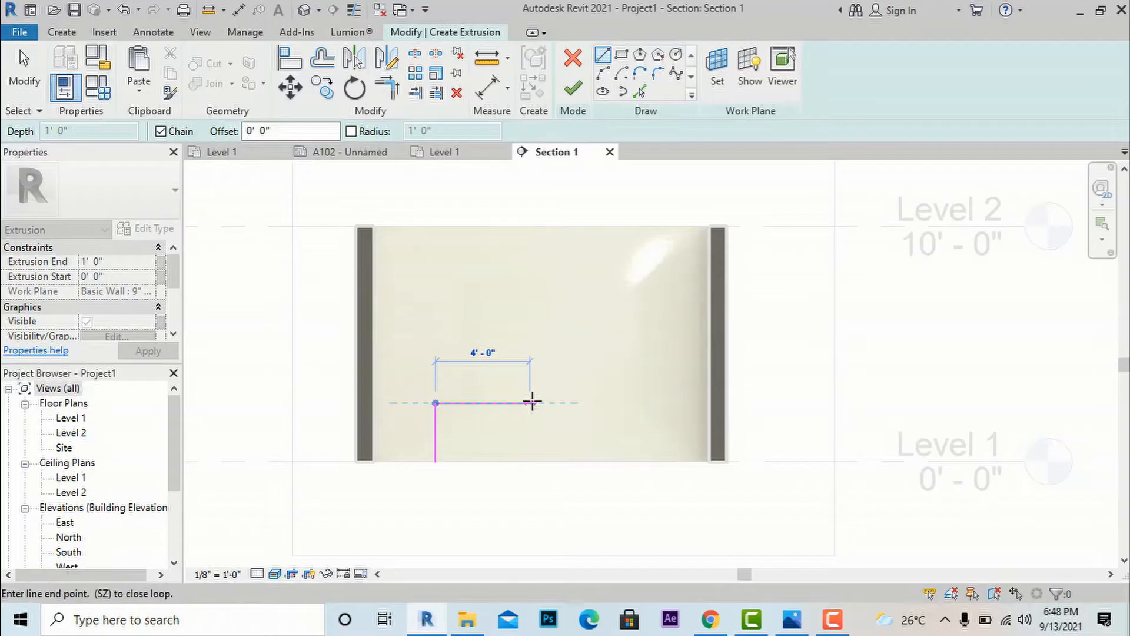
click(531, 402)
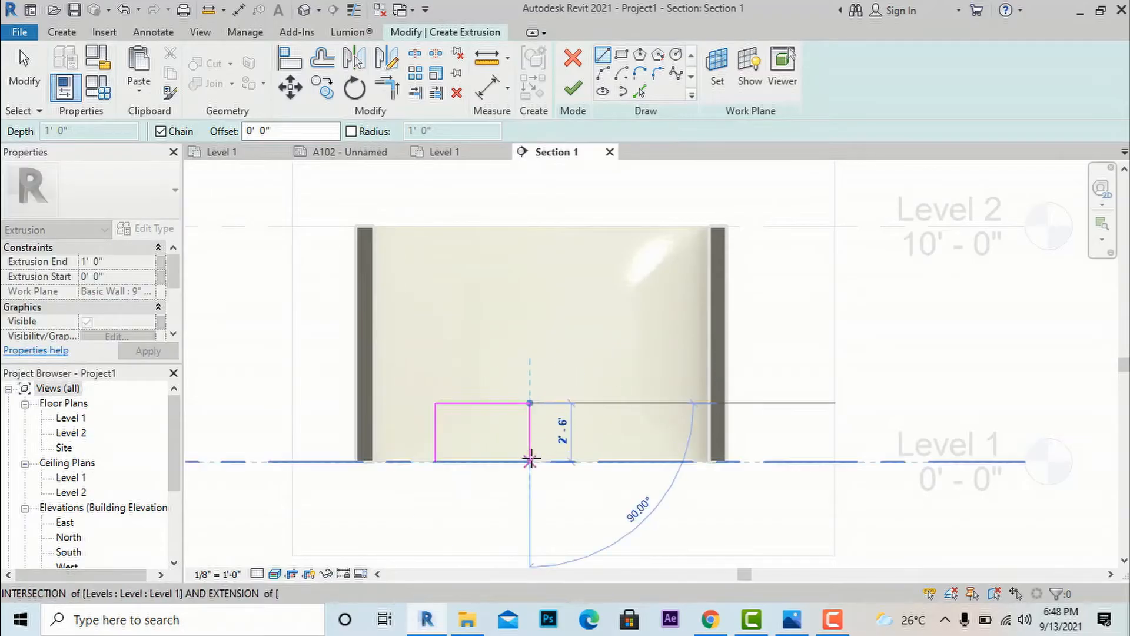
click(530, 461)
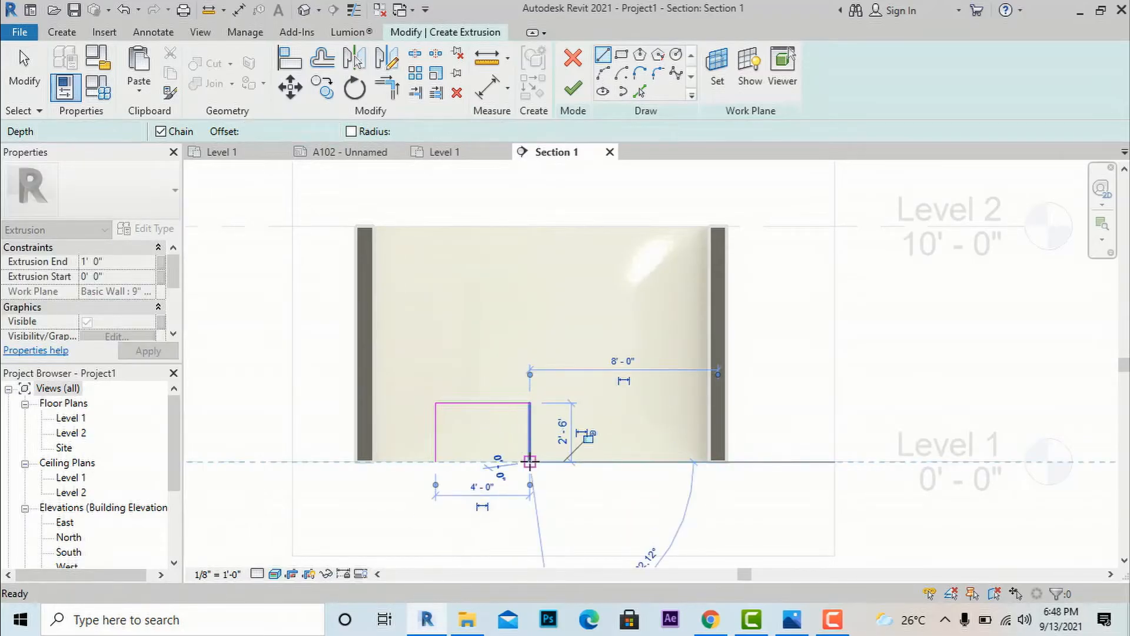
key(Escape)
Draw a 1" line outward along Level 1 from the desk outline's left foot, and an outer vertical line about 2'8" high from it
scroll(433, 469, up, 2)
scroll(433, 469, up, 1)
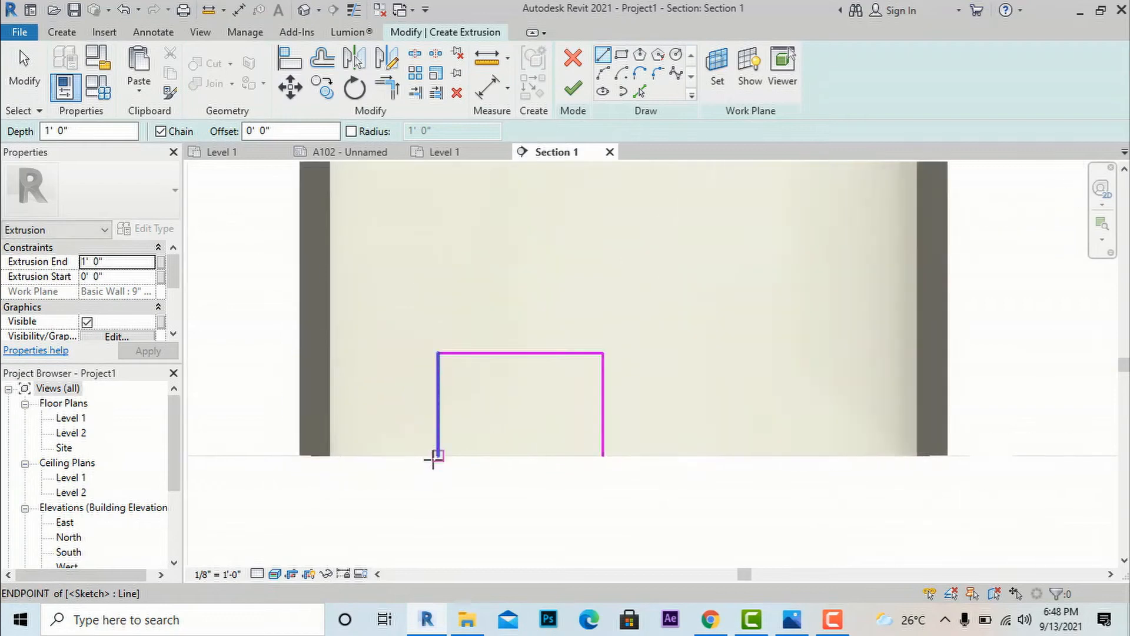
click(436, 455)
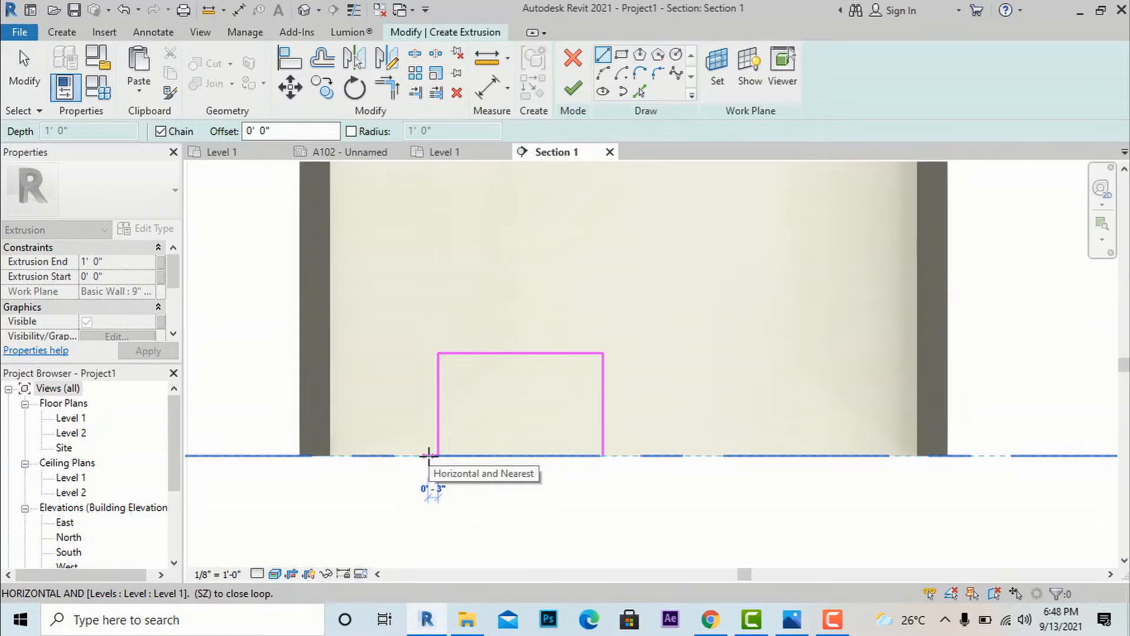
text(1)
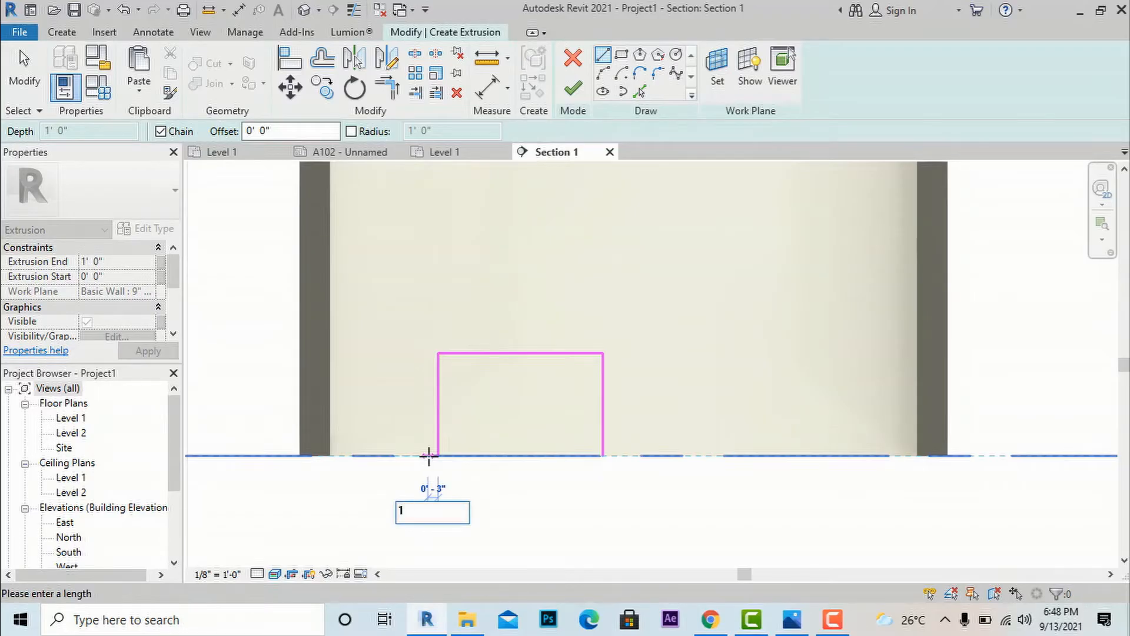
key(Return)
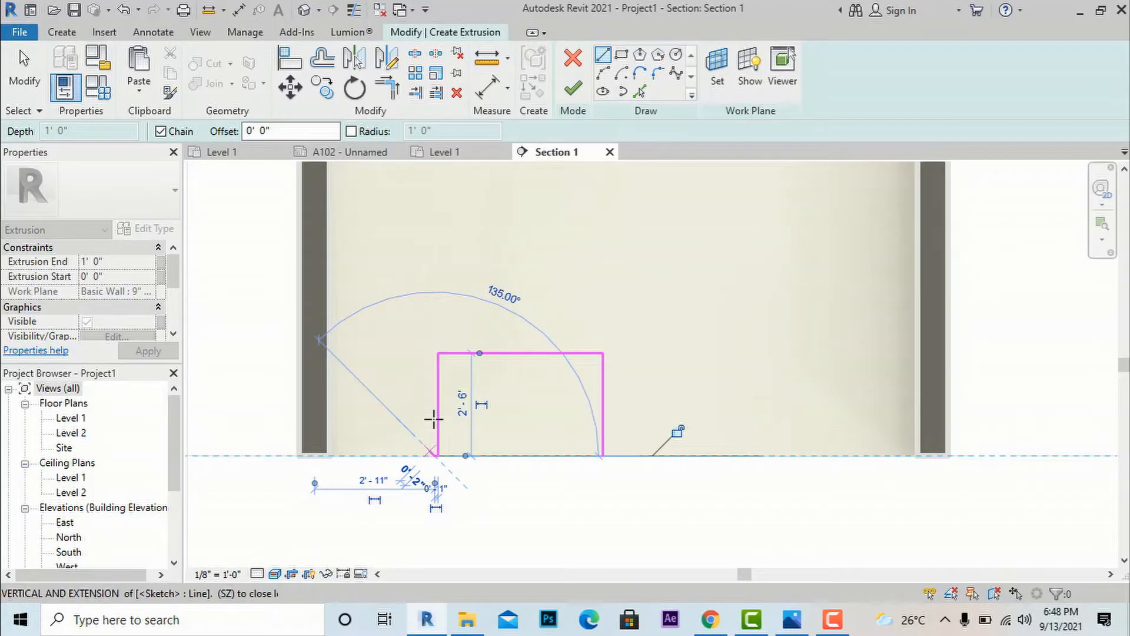
scroll(429, 360, up, 2)
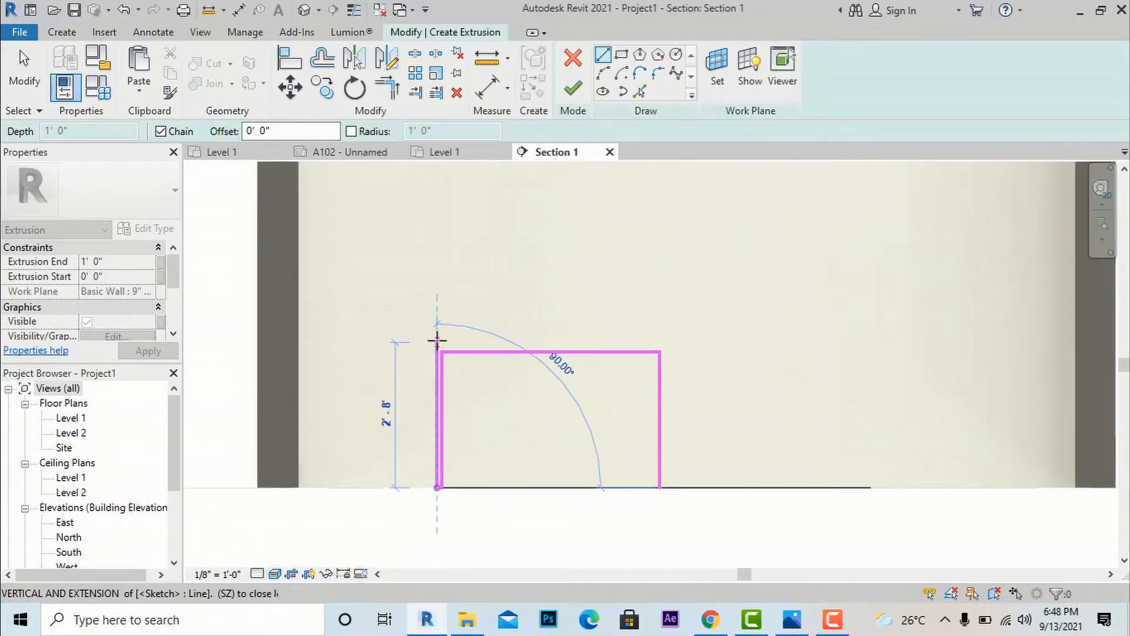
click(437, 340)
key(Escape)
key(Escape)
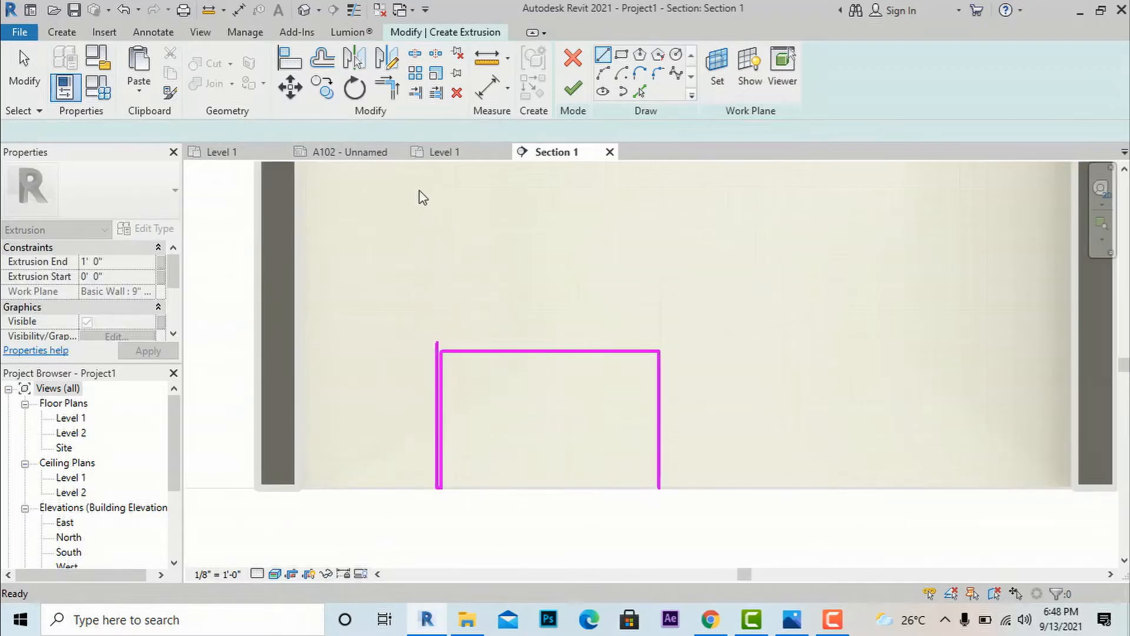
Offset a copy of the desk's top line 1" upward and trim it to a corner with the left outer vertical line
click(322, 59)
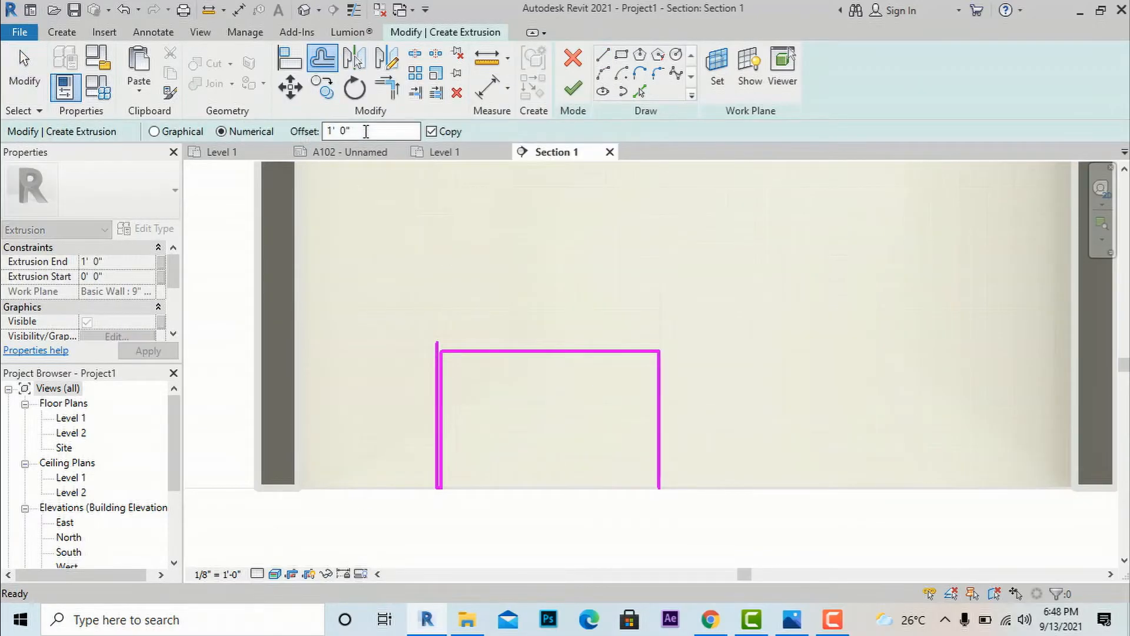
text(1)
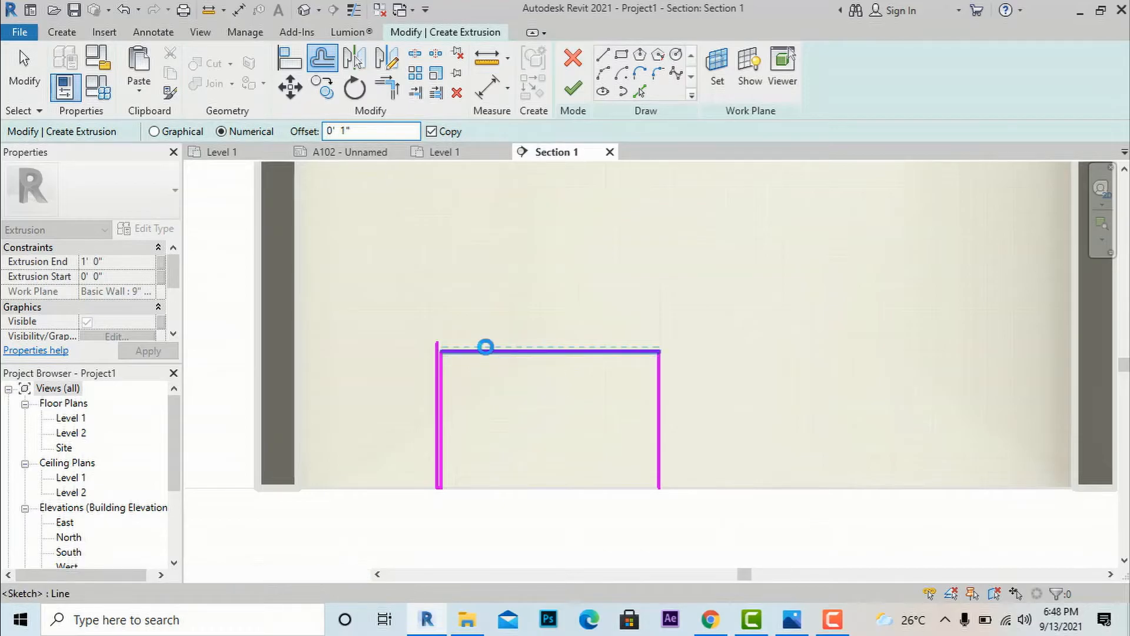
click(485, 349)
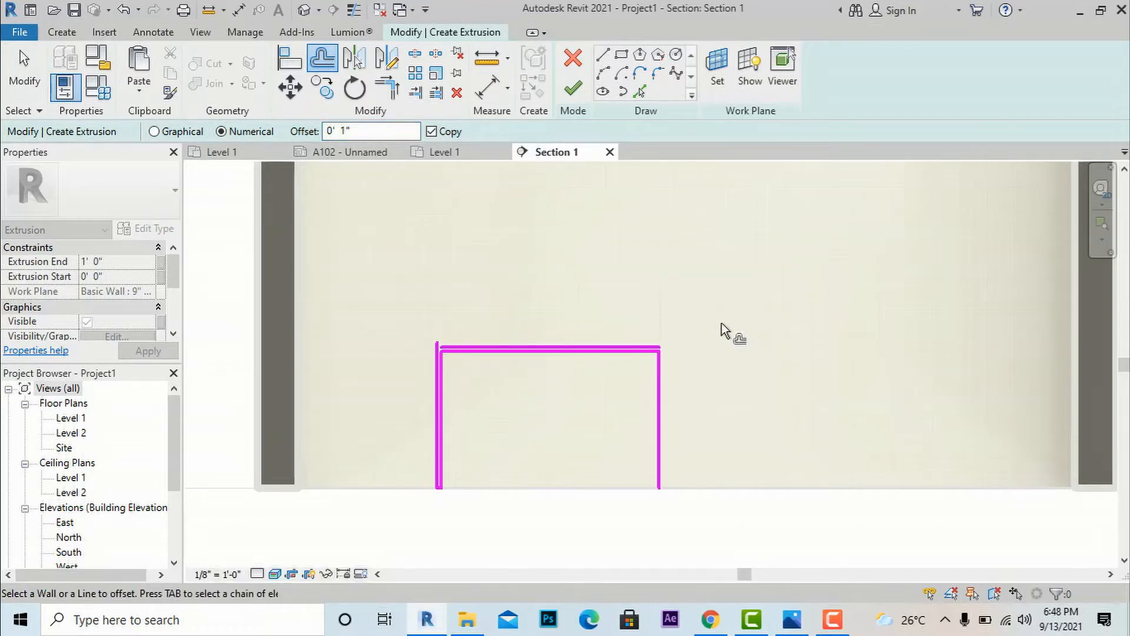
key(Escape)
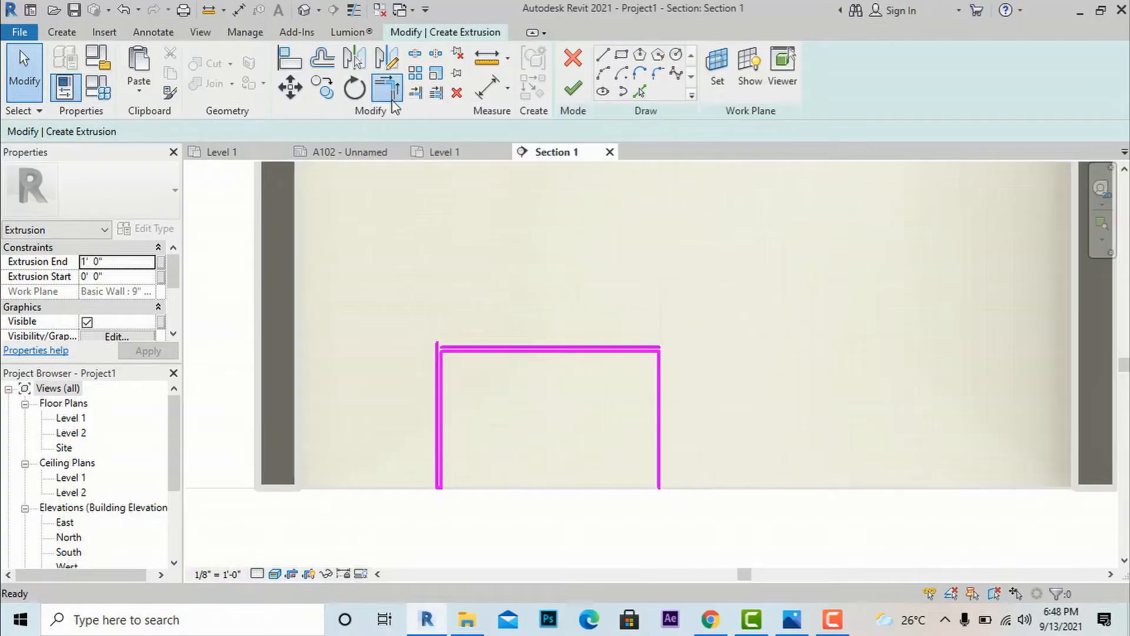
click(390, 98)
click(436, 376)
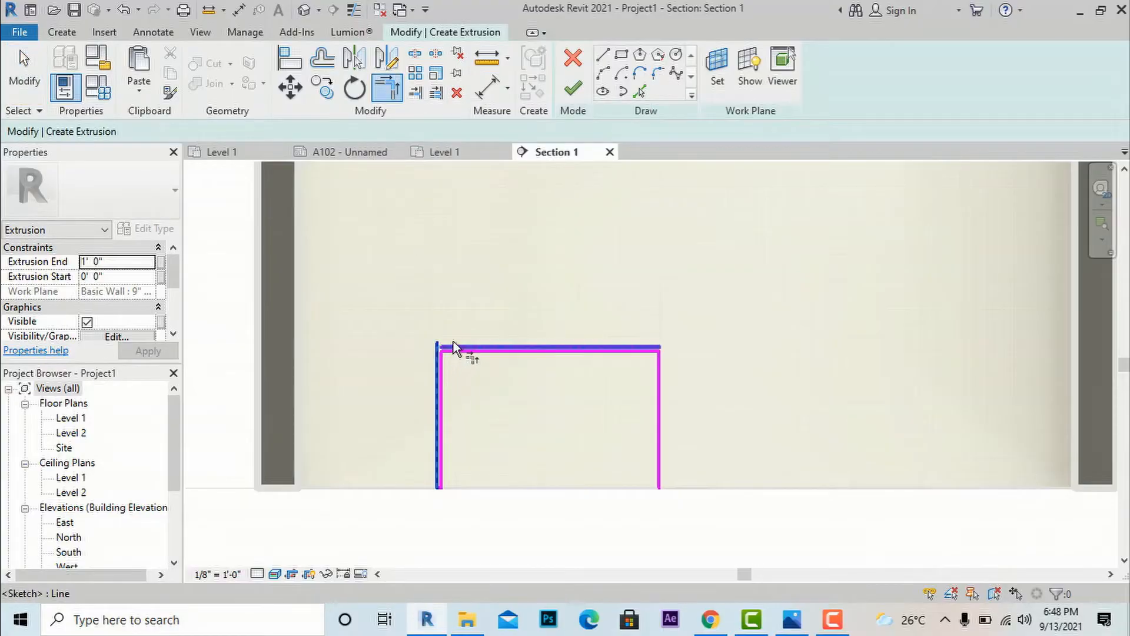
click(506, 327)
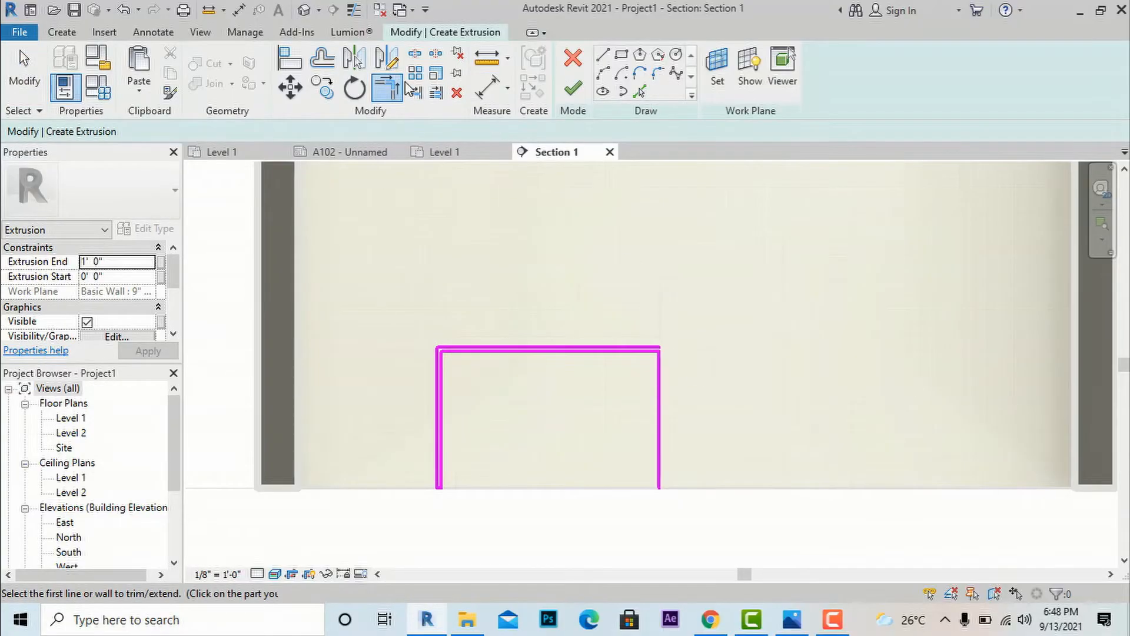
Offset a copy of the desk's right vertical line 1" outward and trim it to a corner with the outer top line
click(322, 57)
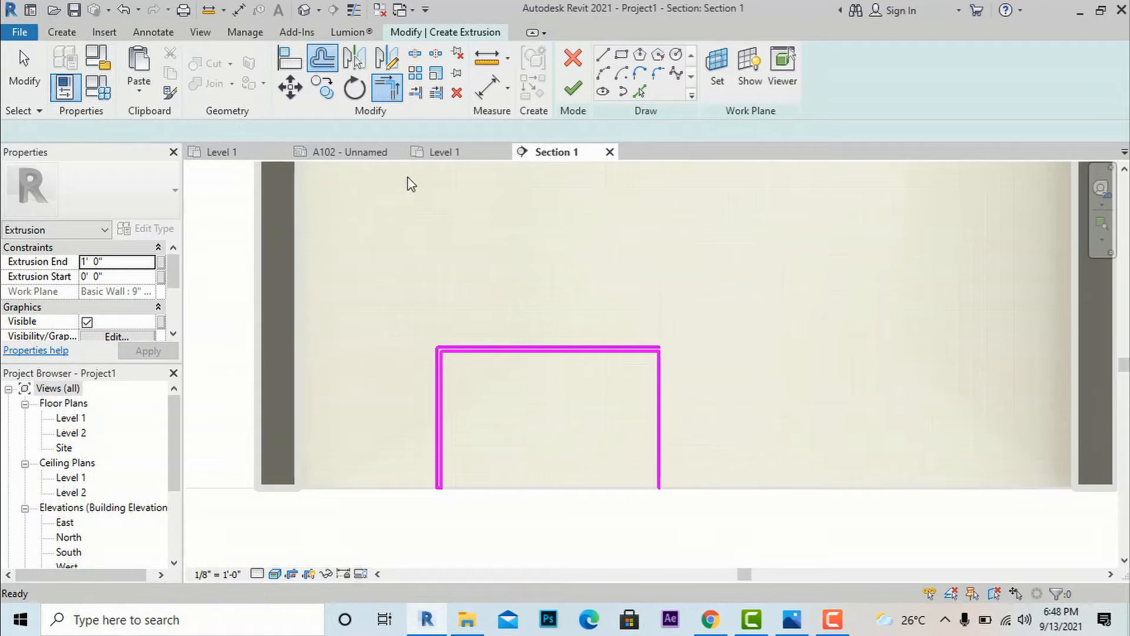
click(664, 380)
key(Escape)
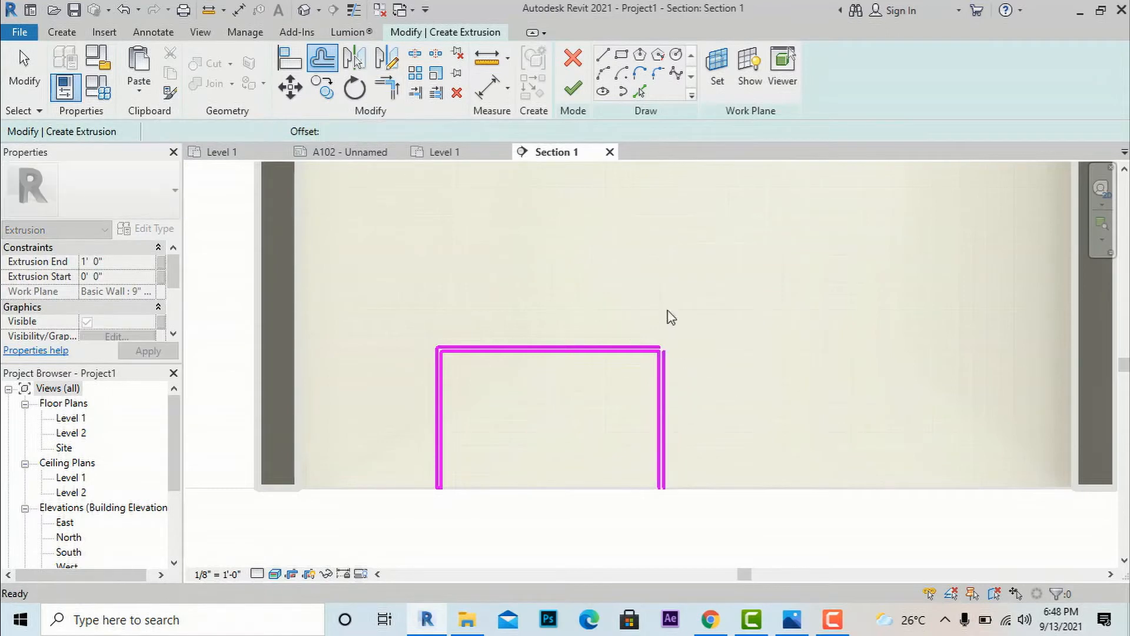
key(Escape)
key(t)
key(r)
scroll(662, 359, up, 2)
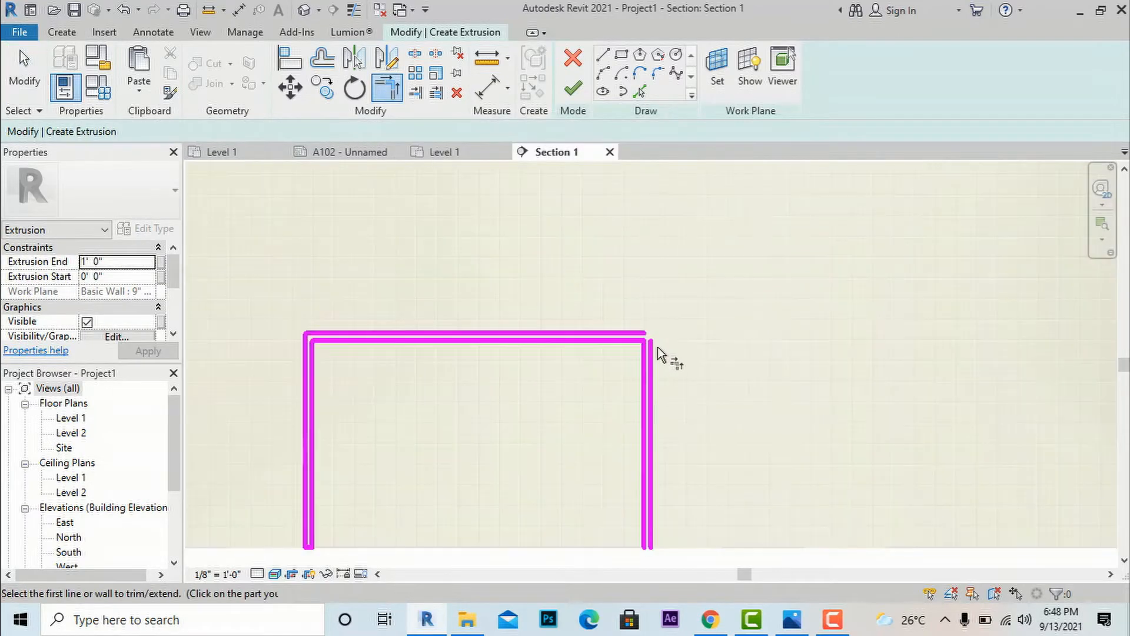
click(643, 333)
click(649, 353)
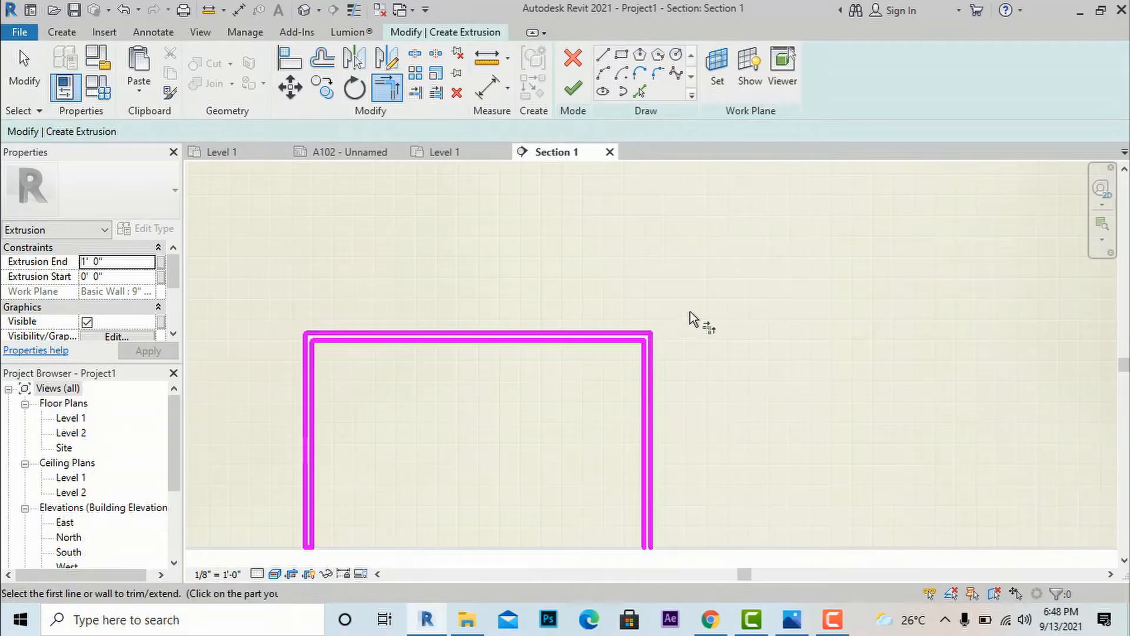
key(Escape)
scroll(689, 312, down, 3)
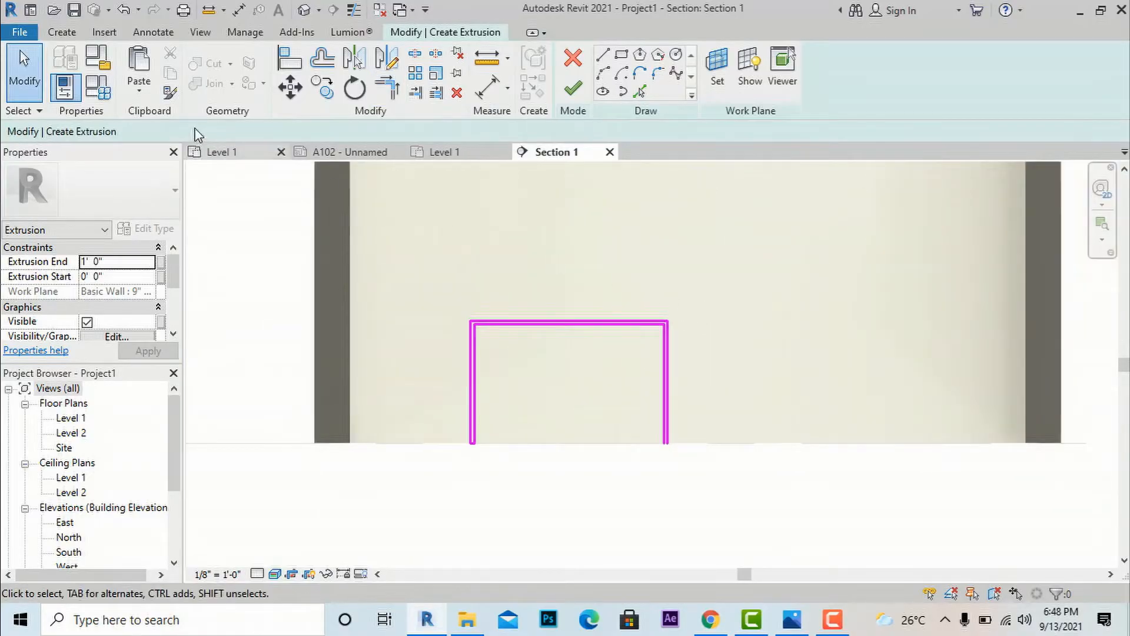
Close the desk profile with a short line joining the lower ends of the two right vertical lines
click(602, 57)
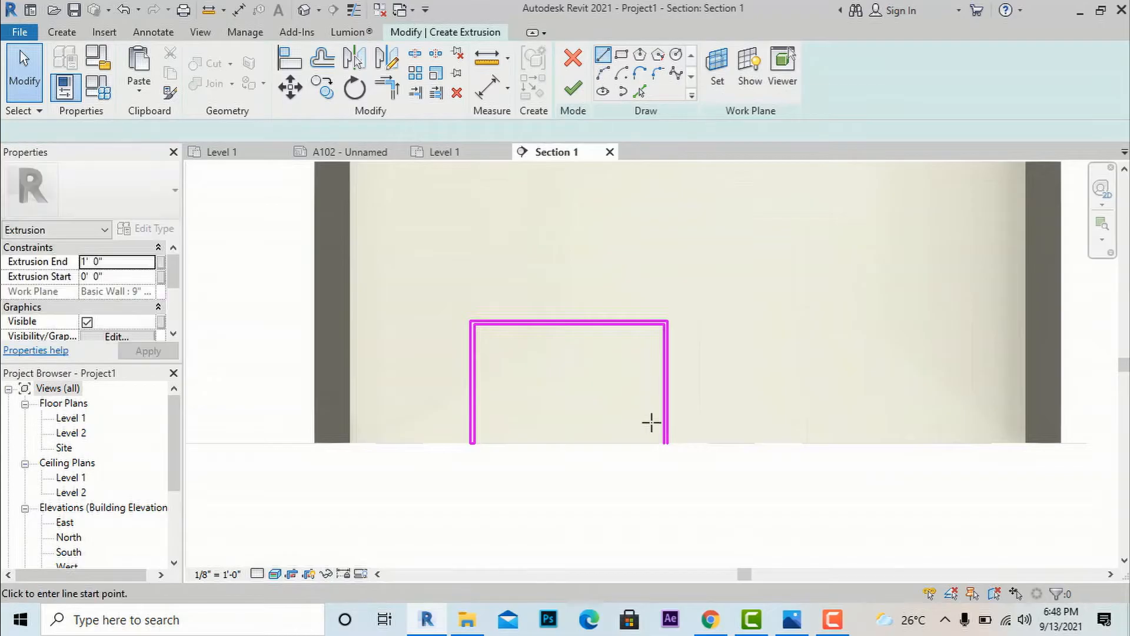
scroll(671, 450, up, 4)
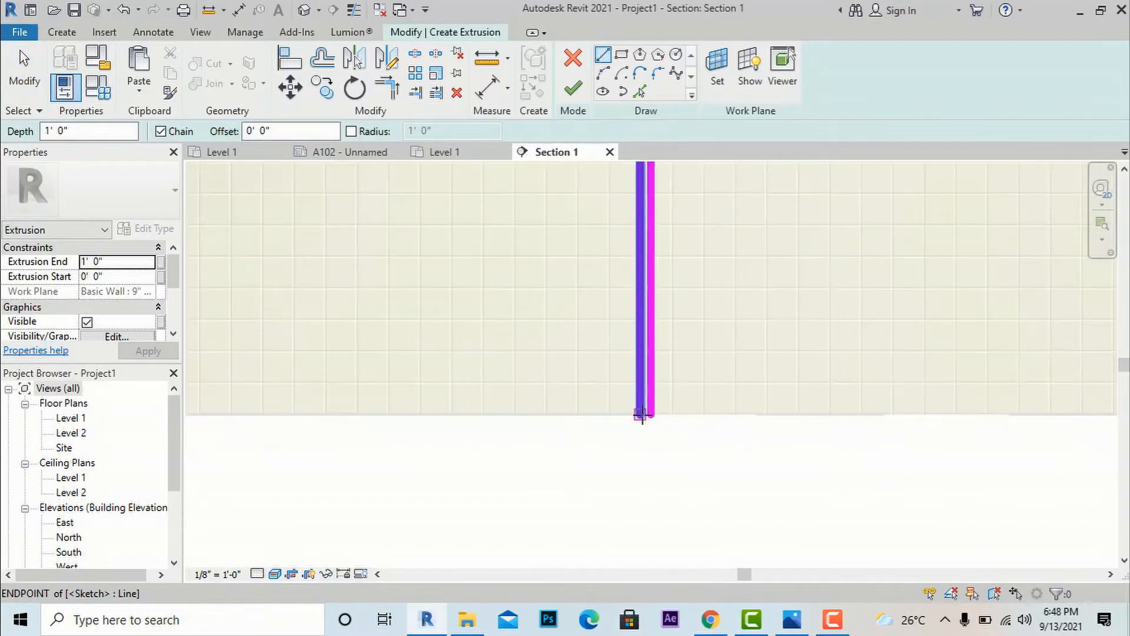
click(640, 415)
click(650, 416)
scroll(715, 384, down, 2)
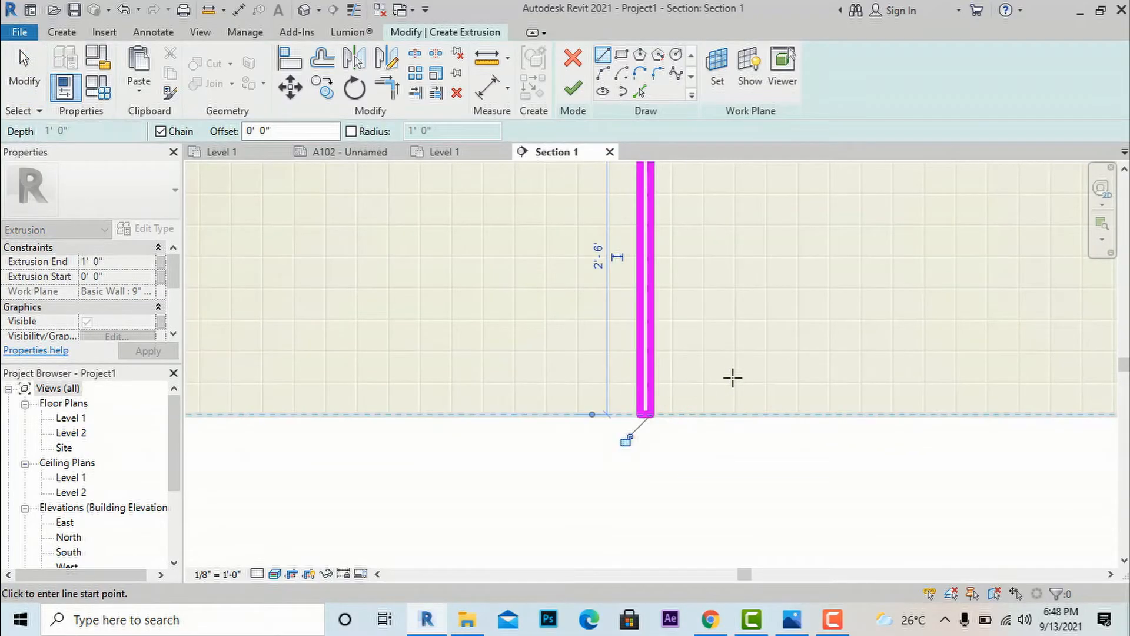
key(Escape)
scroll(740, 451, down, 2)
scroll(740, 452, down, 1)
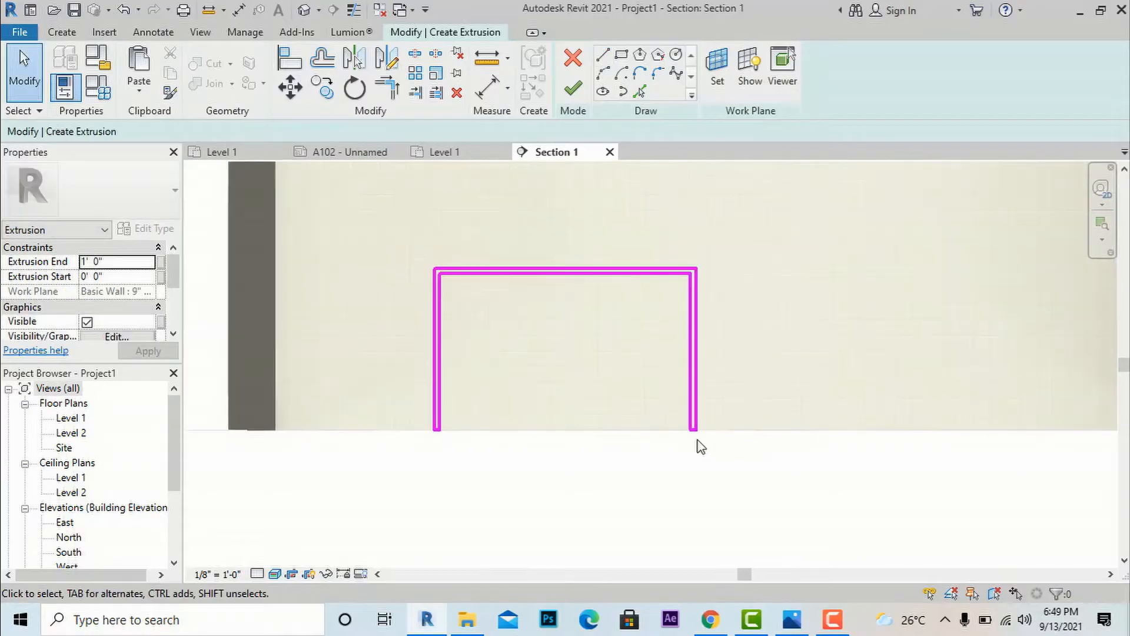
scroll(535, 446, down, 1)
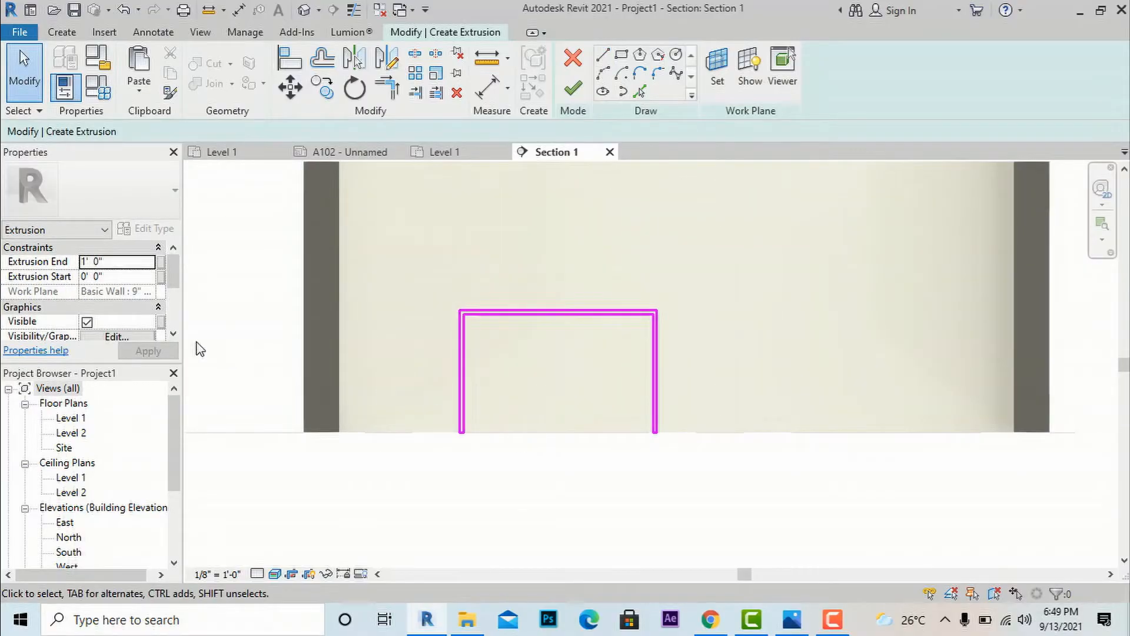
Set the desk extrusion's end to 2'6" and apply it
click(108, 262)
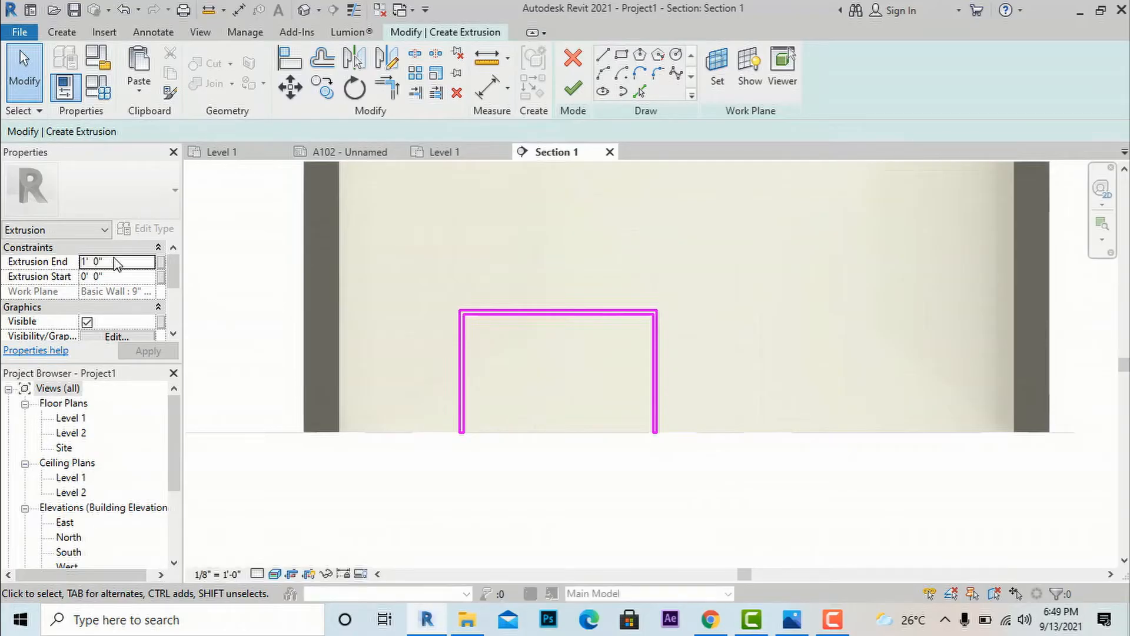
double_click(114, 260)
text(2'6)
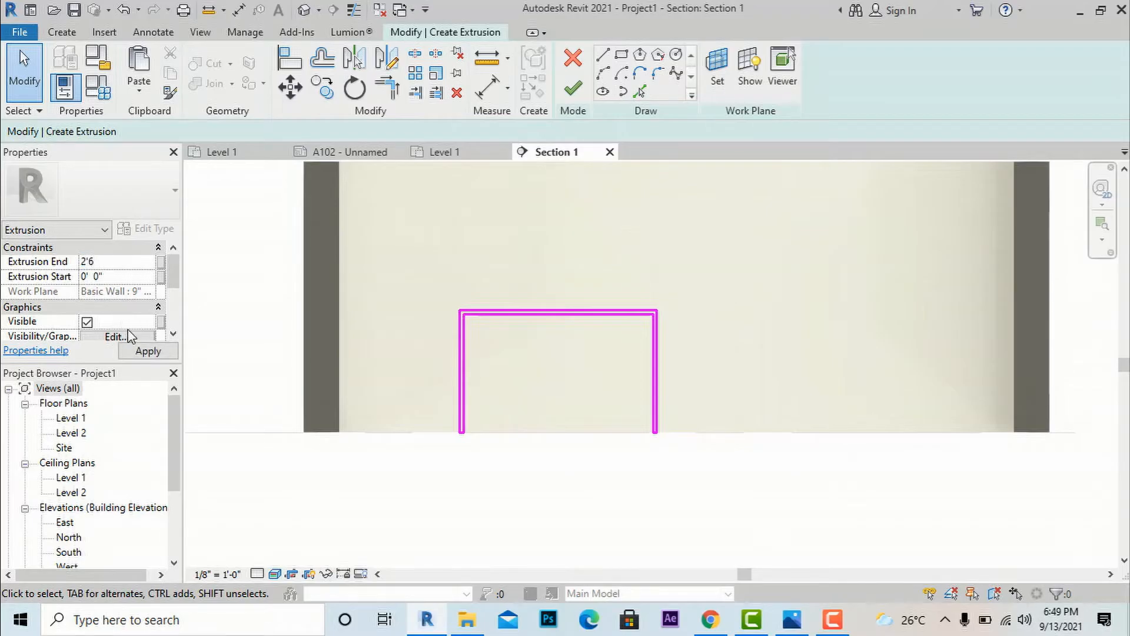
click(141, 351)
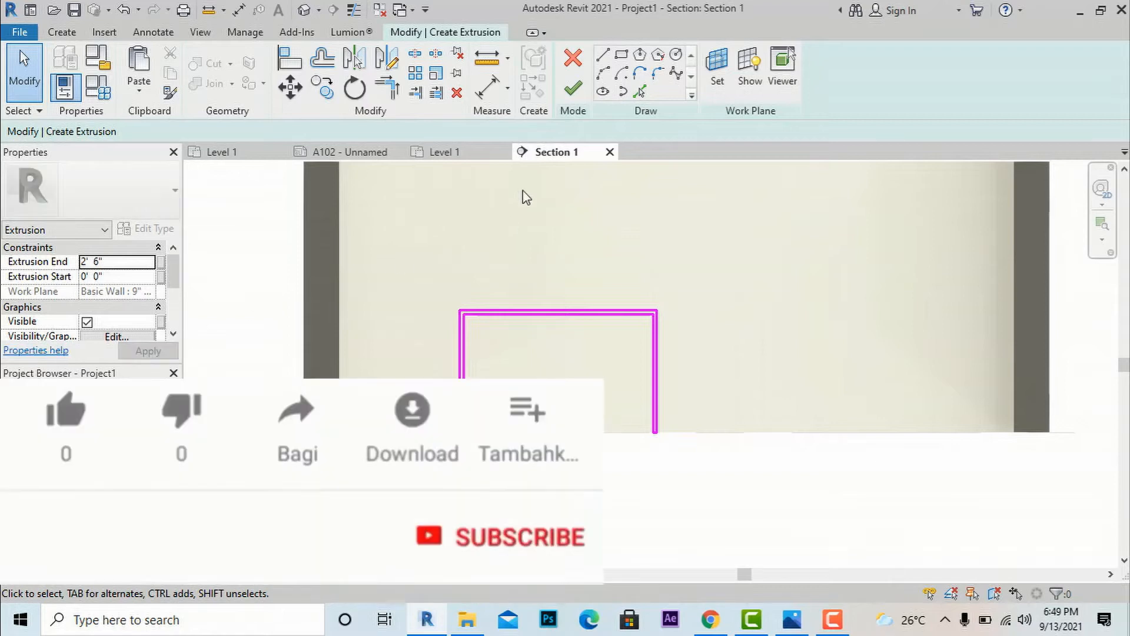
Create a new material for the desk extrusion and name it "table material"
scroll(159, 310, down, 3)
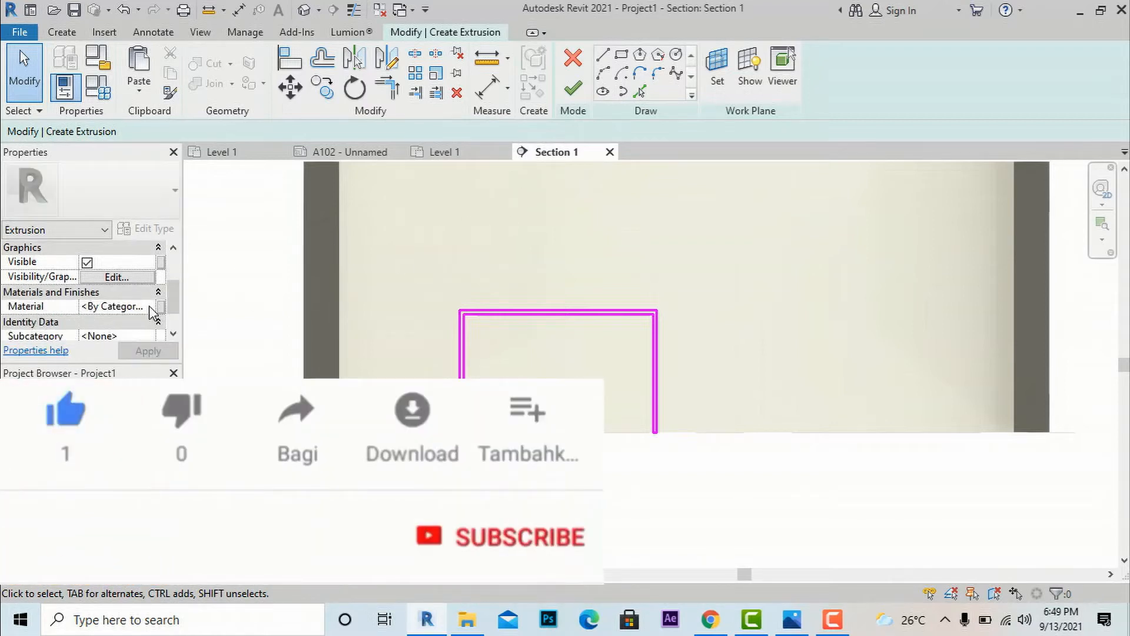
click(151, 310)
click(160, 306)
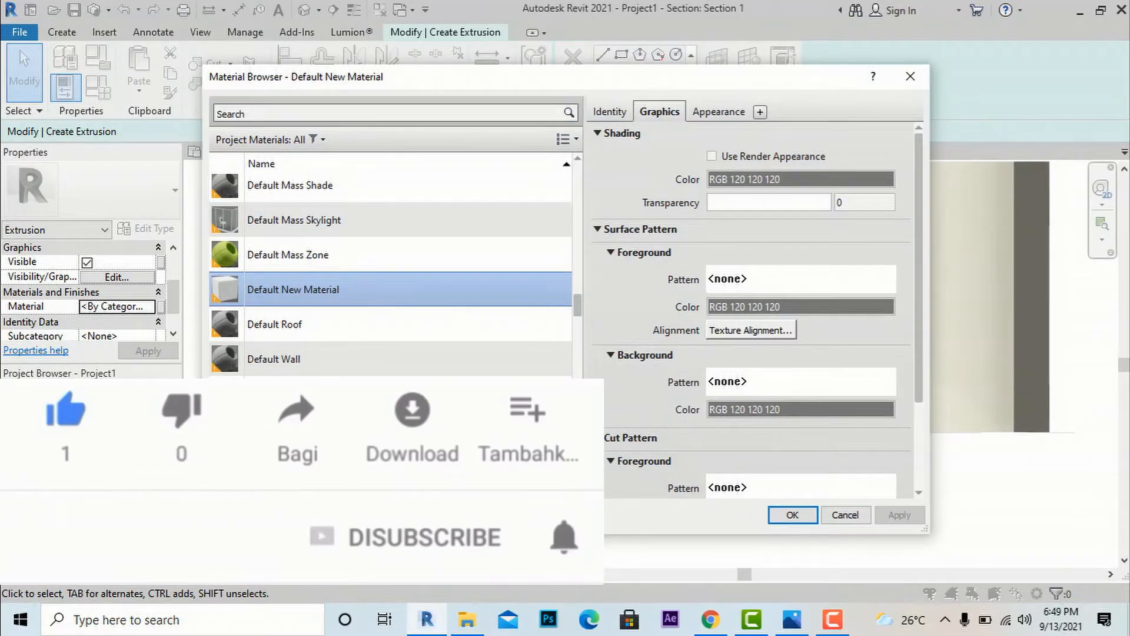
click(294, 533)
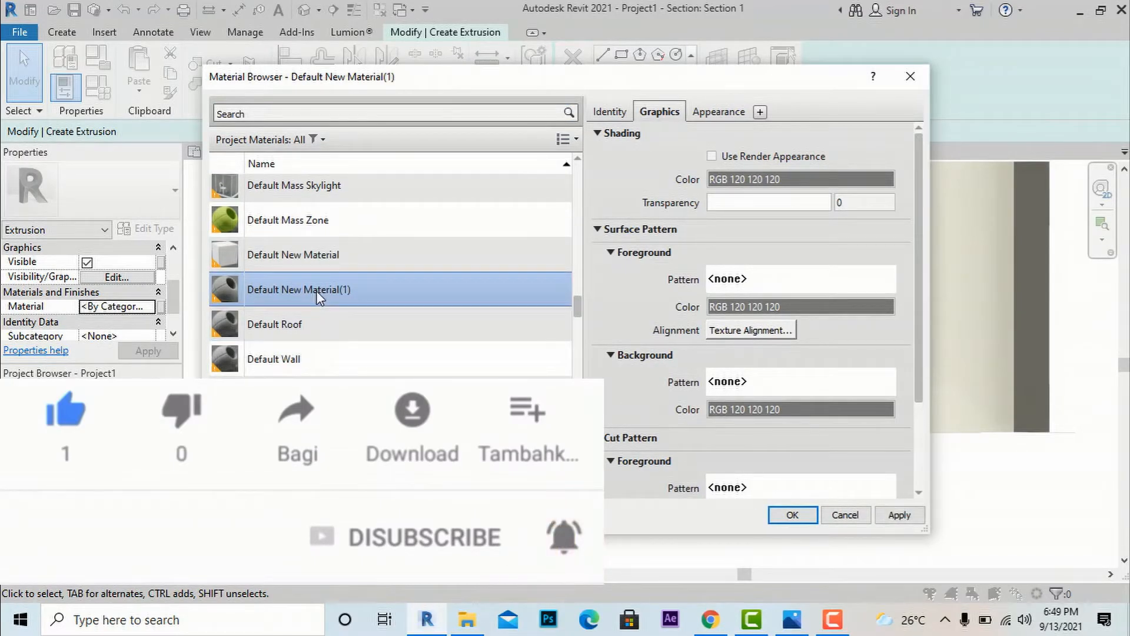
right_click(316, 290)
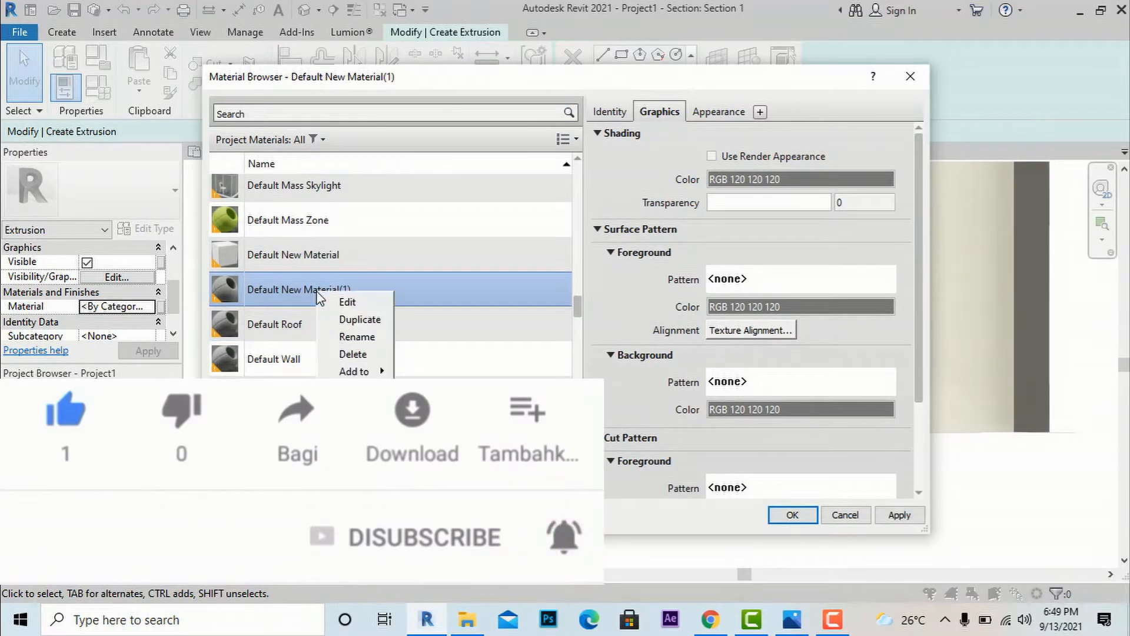
click(355, 337)
text(t)
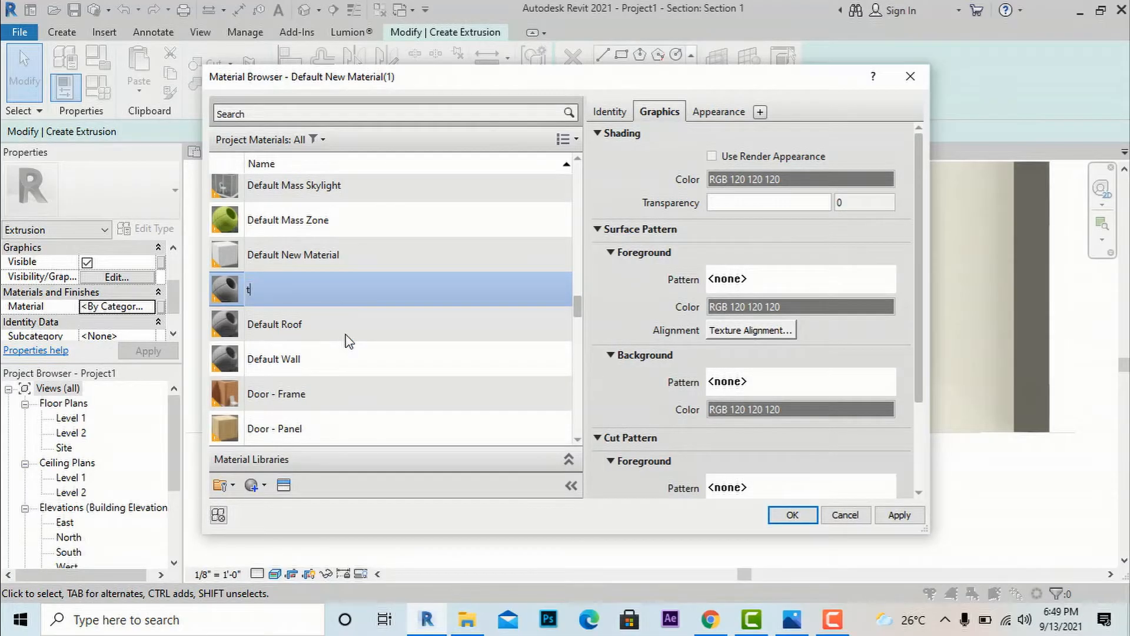
text(able material)
Search the appearance assets for "laminate" and give the table material the Plywood - New asset from the Appearance Library's Wood category
click(283, 485)
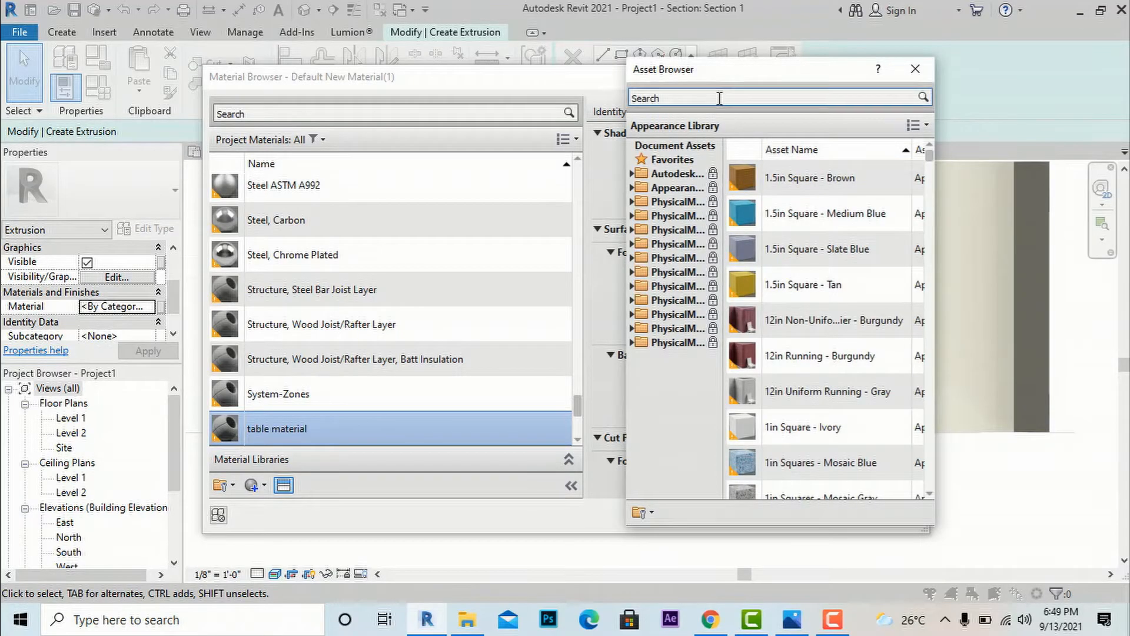
click(719, 97)
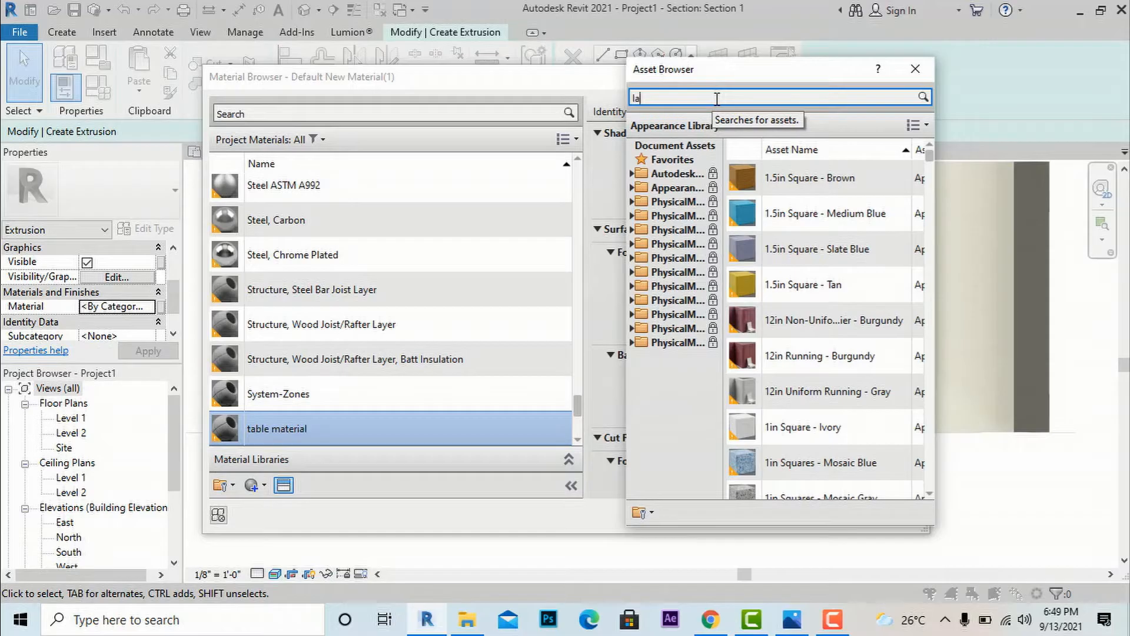
key(Return)
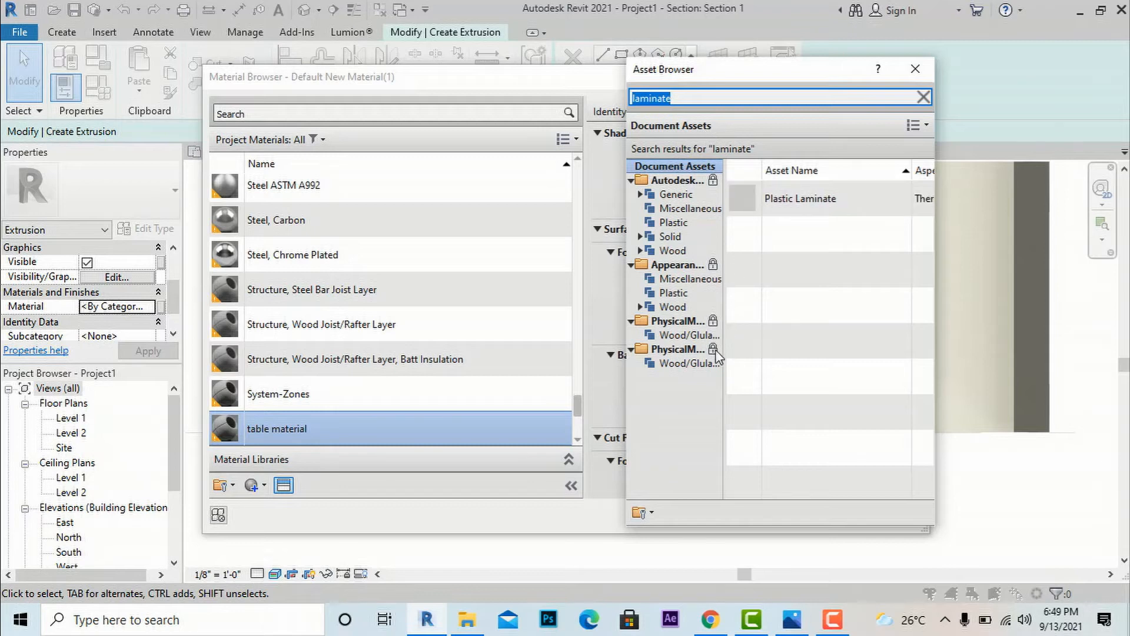
click(709, 364)
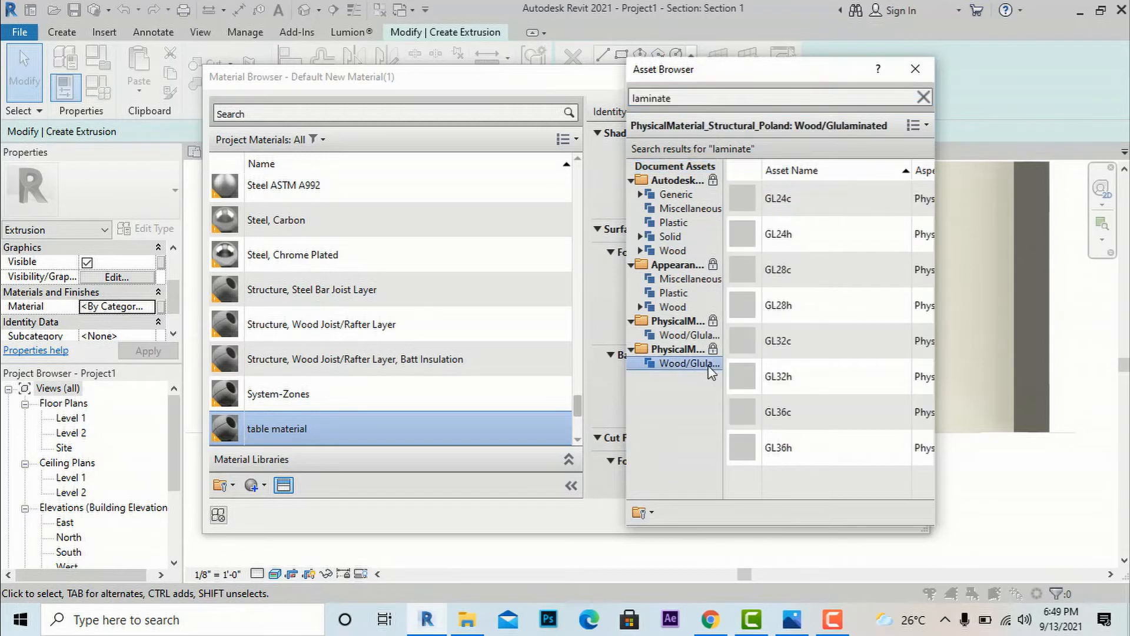
click(690, 335)
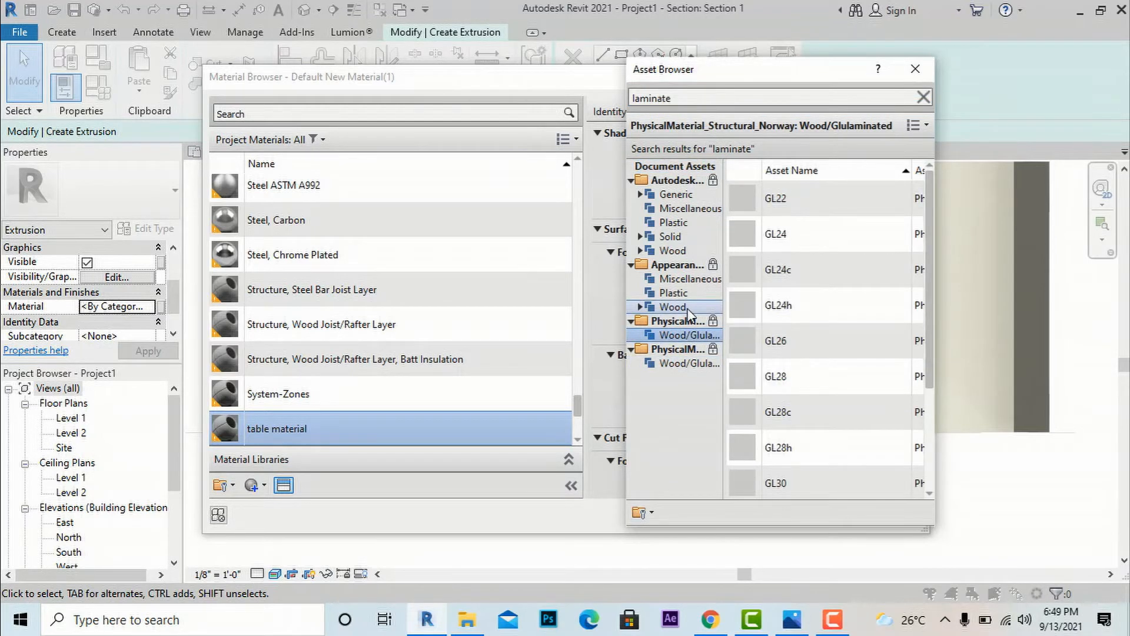
click(673, 307)
click(786, 209)
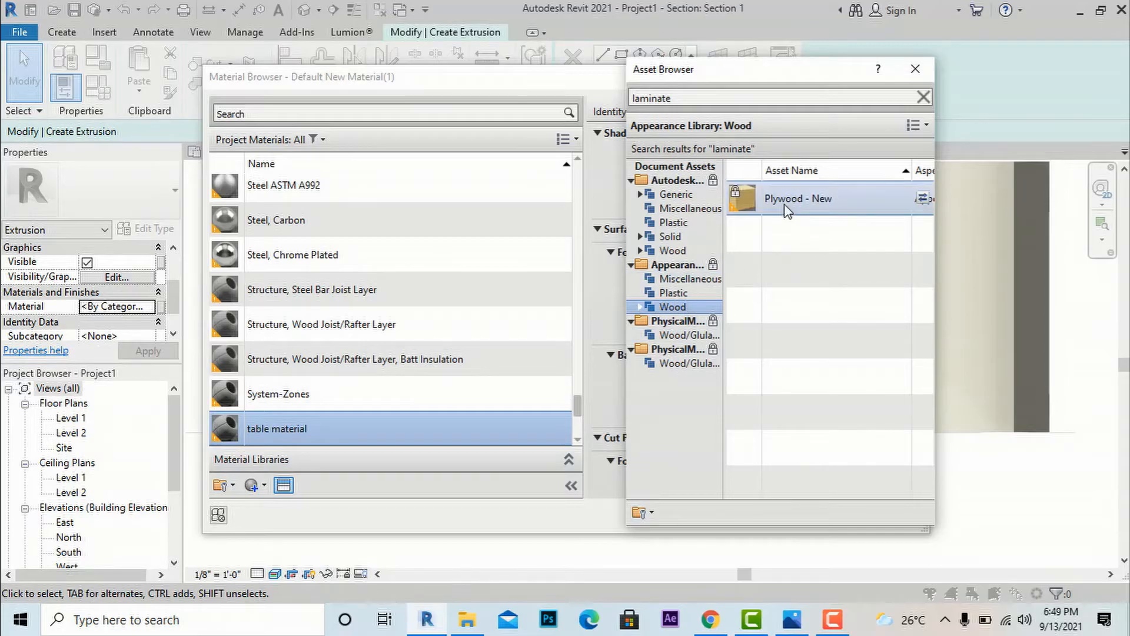
double_click(785, 207)
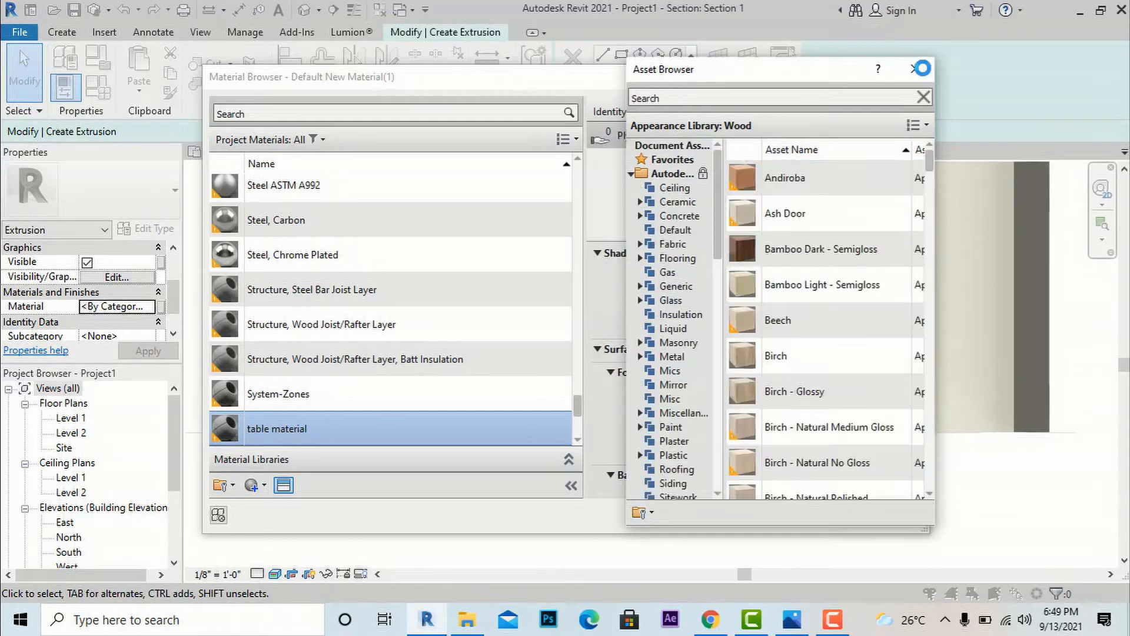
Close the asset library and apply the table material to the desk extrusion
click(915, 69)
click(880, 517)
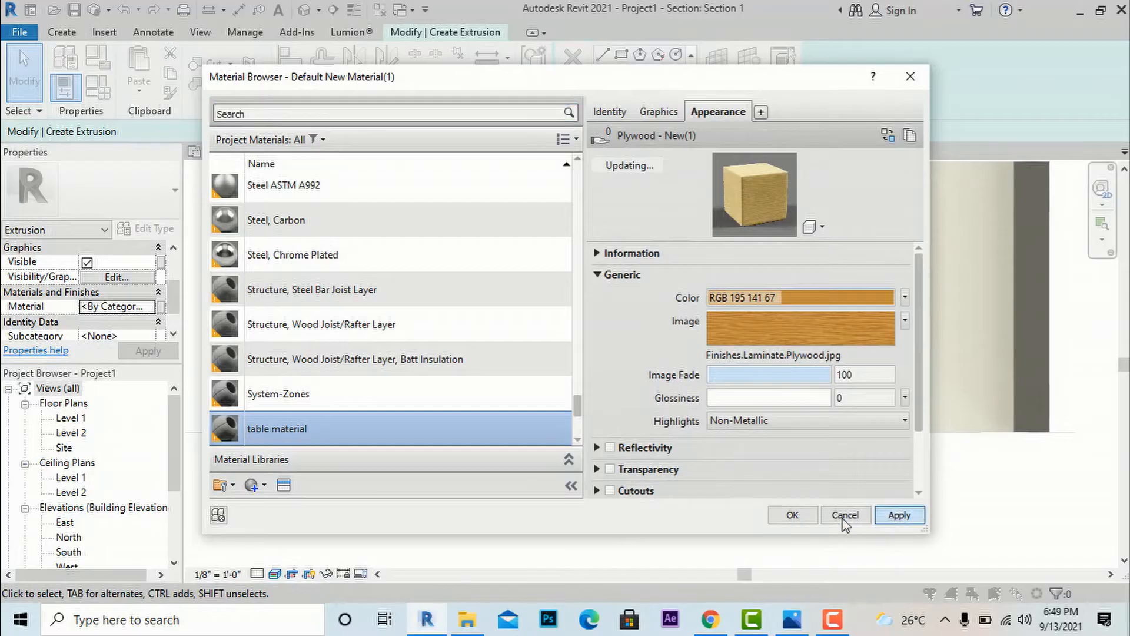
click(792, 516)
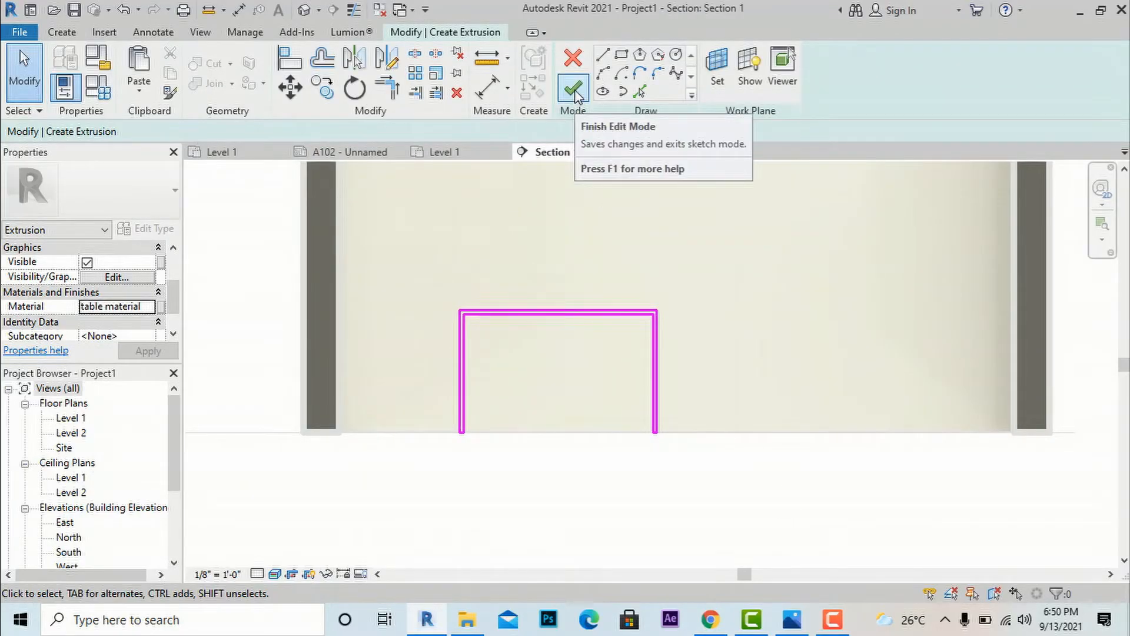
Finish the desk extrusion's sketch and deselect the solid
click(575, 91)
click(575, 91)
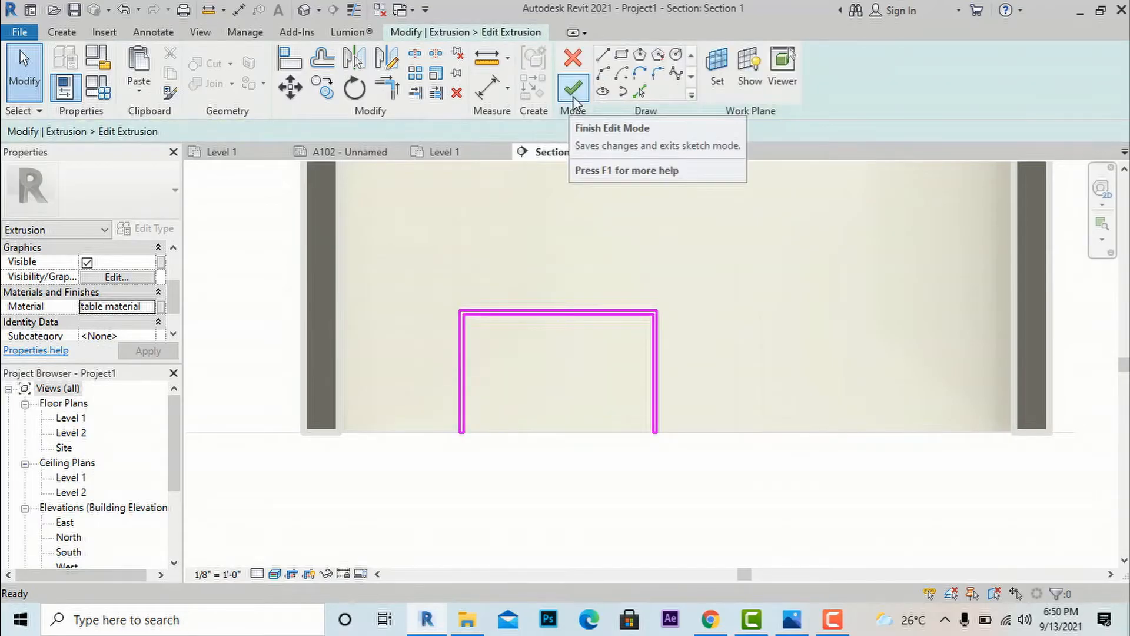
click(574, 91)
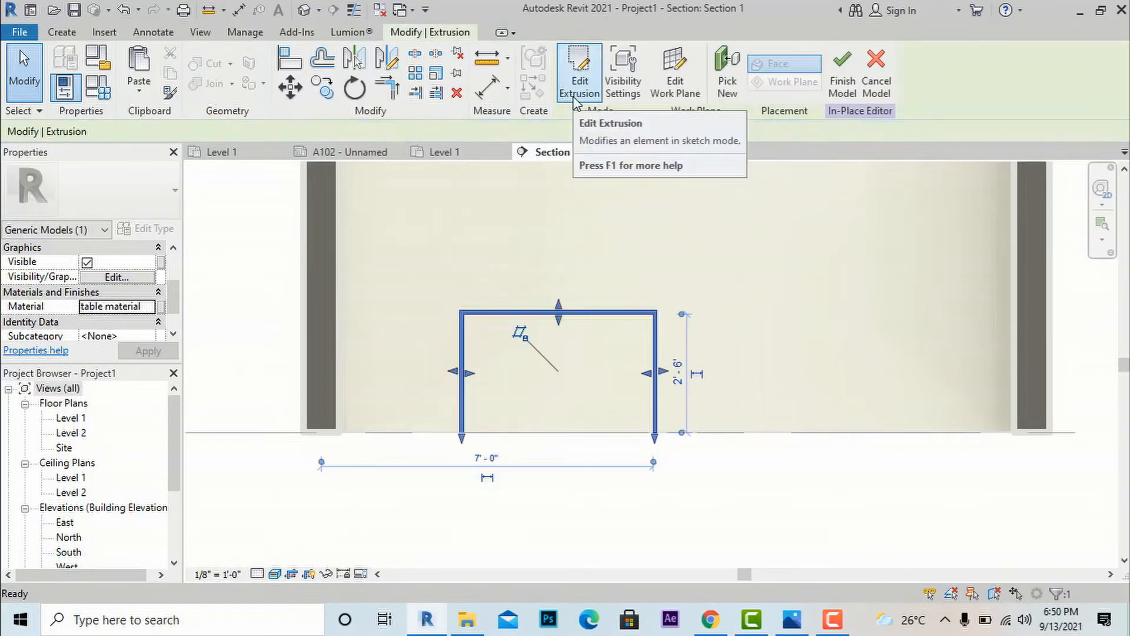
click(585, 491)
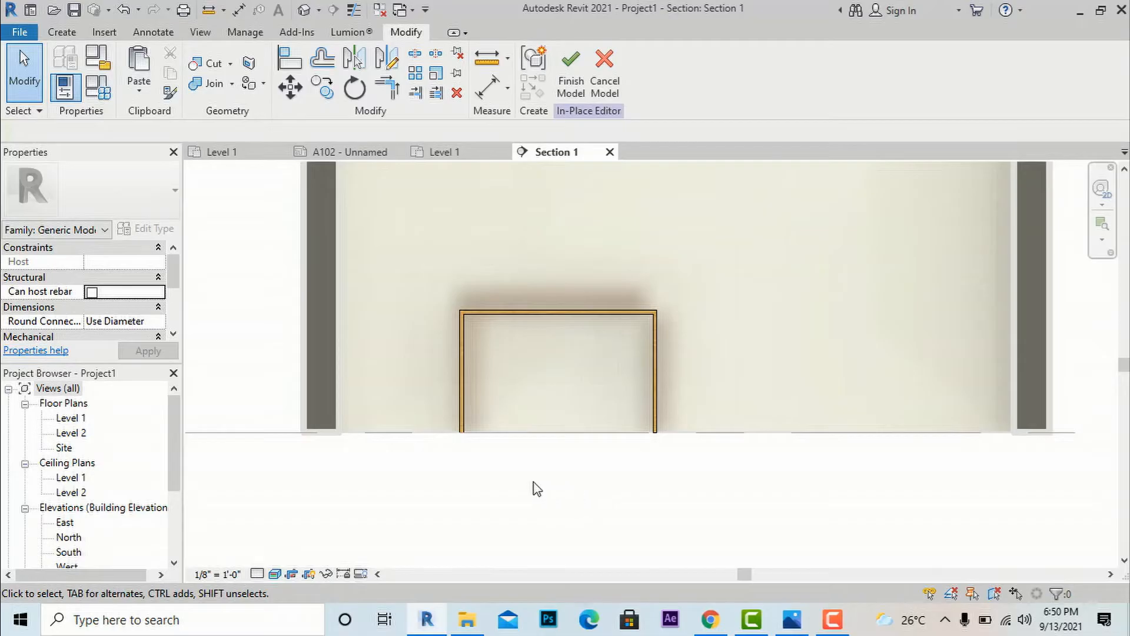
Open the Level 1 floor plan and finish the in-place model
click(73, 419)
double_click(73, 418)
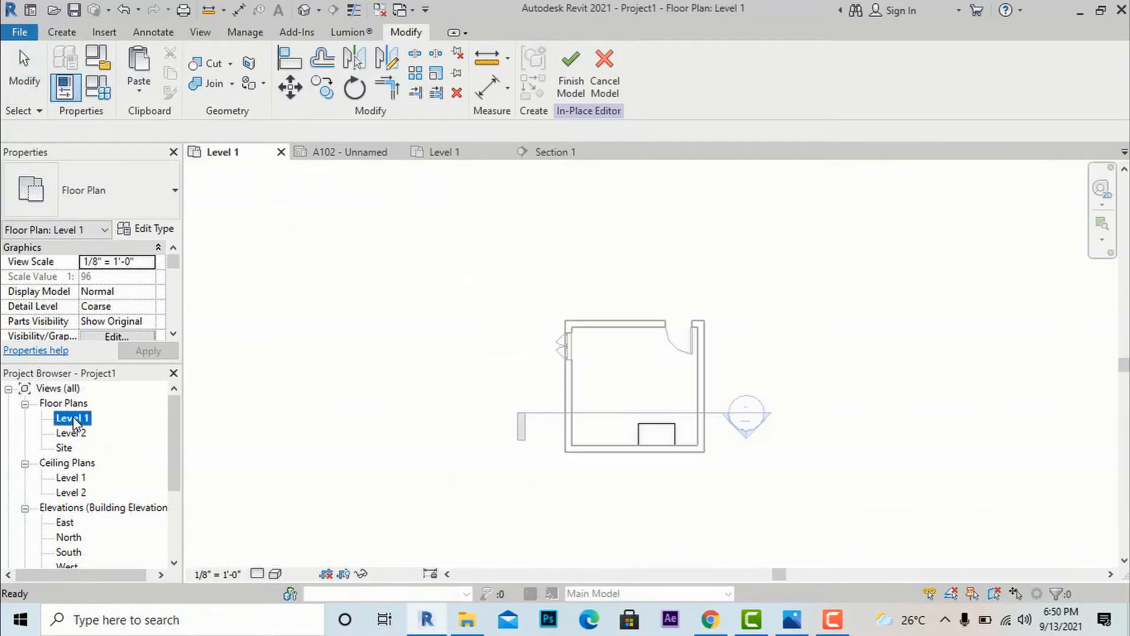
click(570, 60)
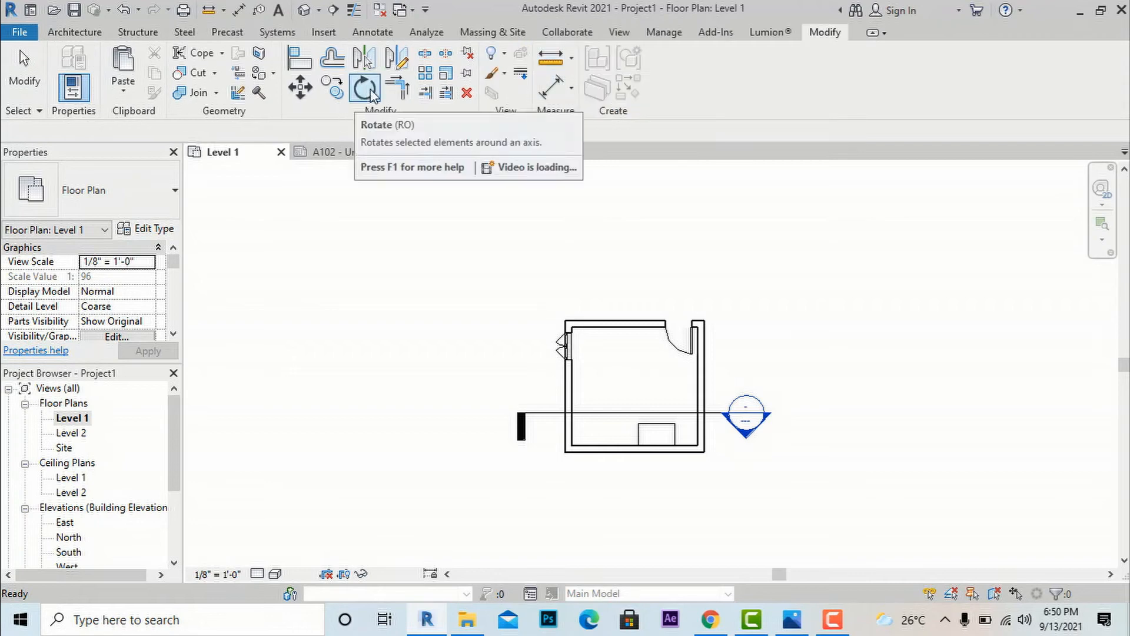
click(619, 32)
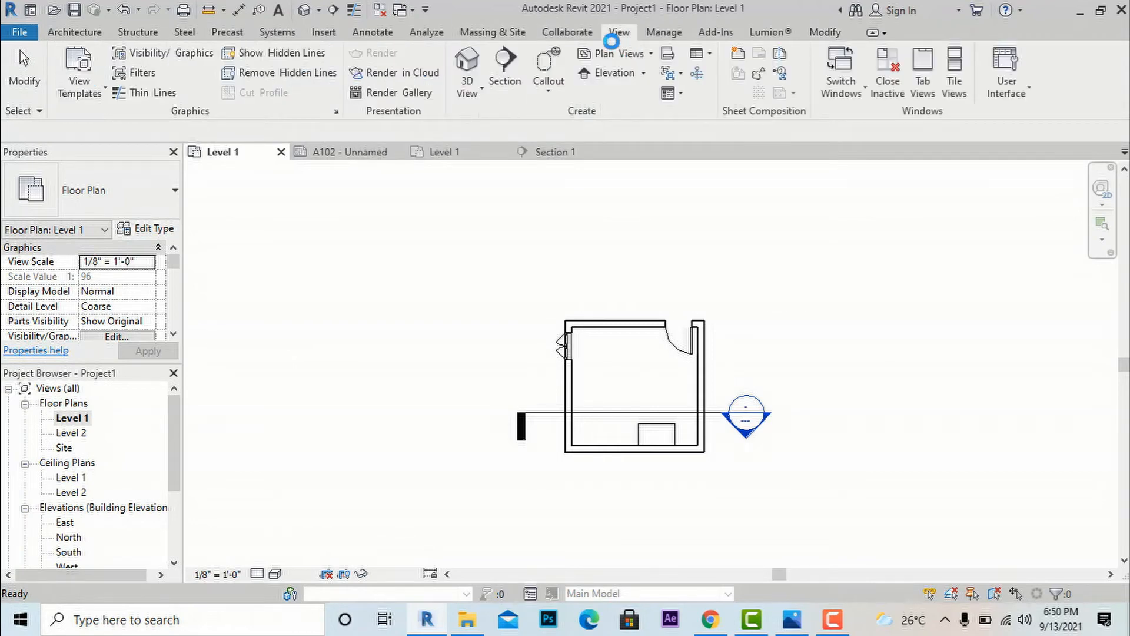
click(481, 89)
click(482, 149)
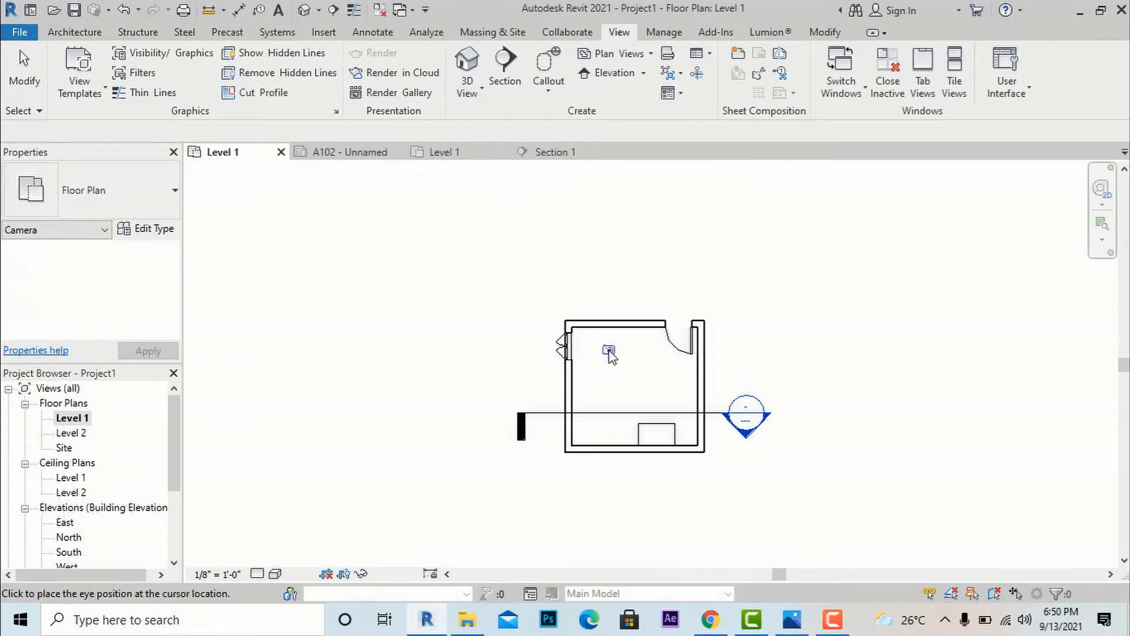
key(Escape)
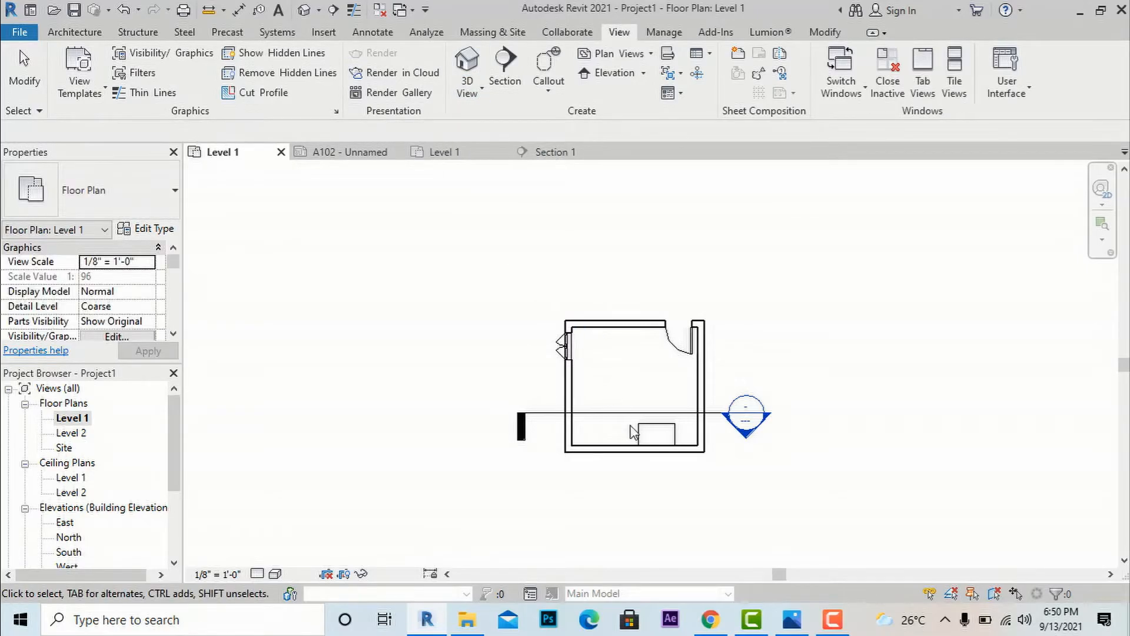
click(639, 433)
click(591, 206)
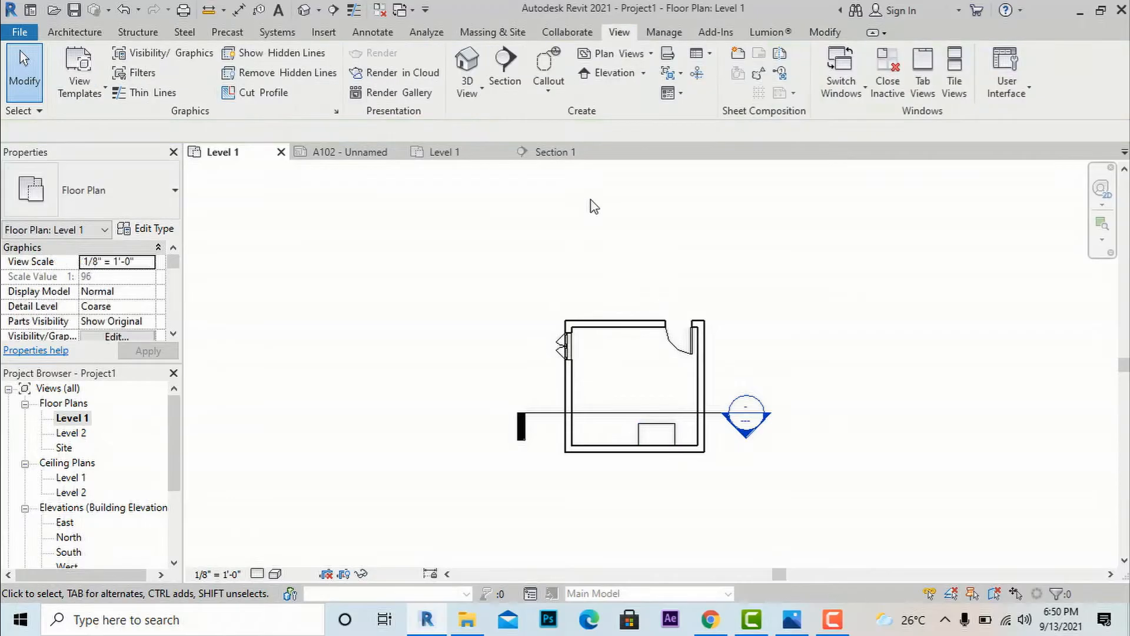
Try a camera view from the room corner near the window, with its target at the desk's near edge, and undo it
click(480, 96)
click(482, 164)
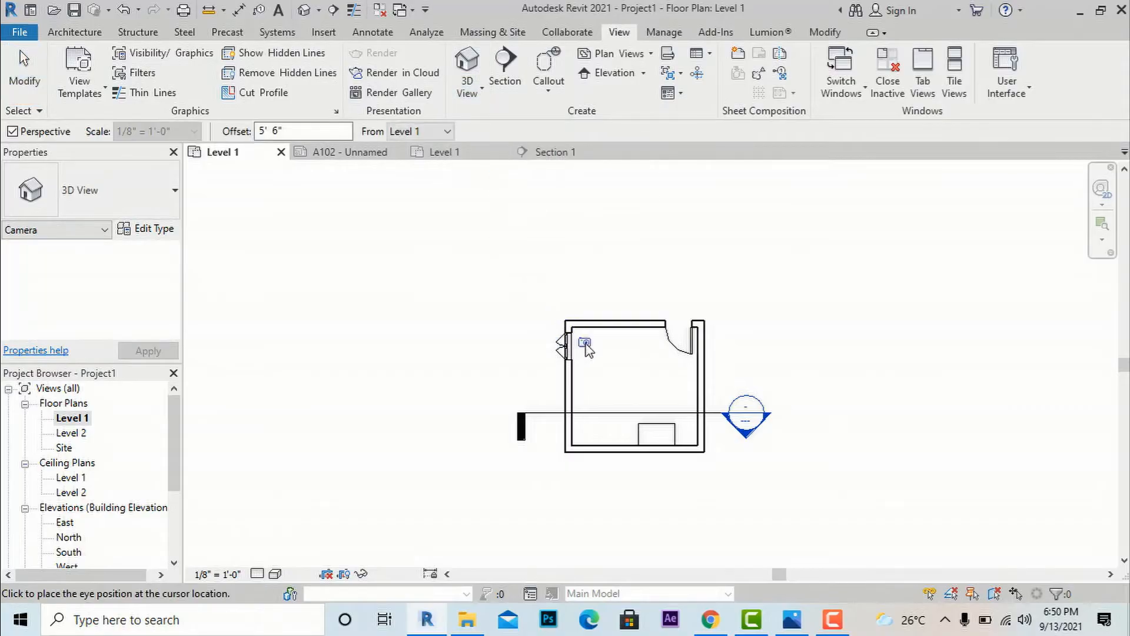
click(588, 347)
click(646, 434)
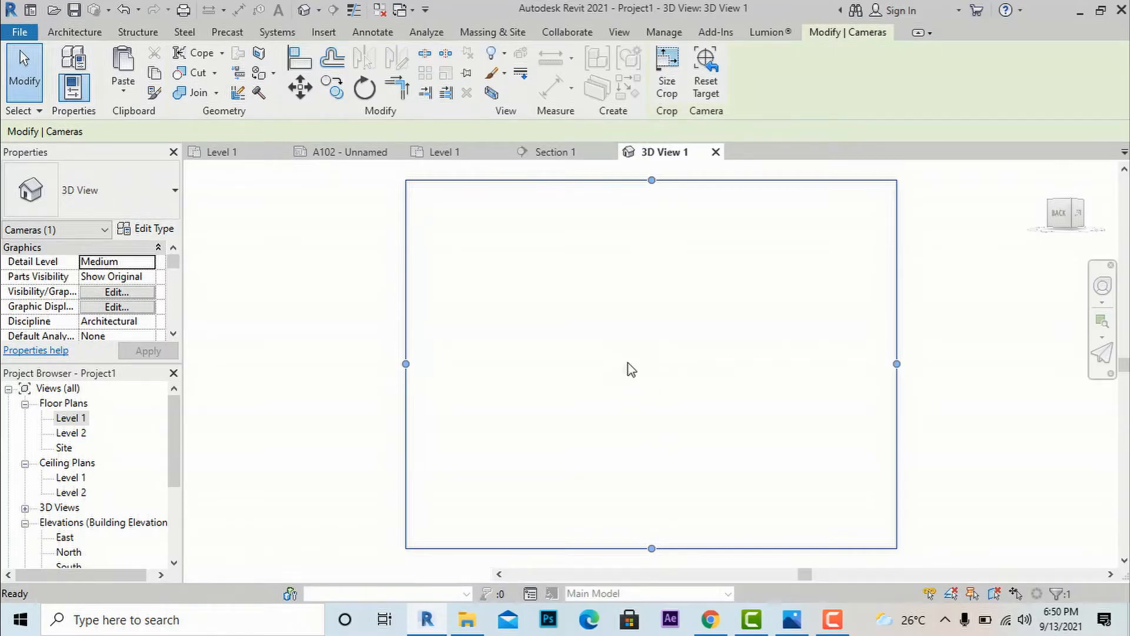
key(ctrl+z)
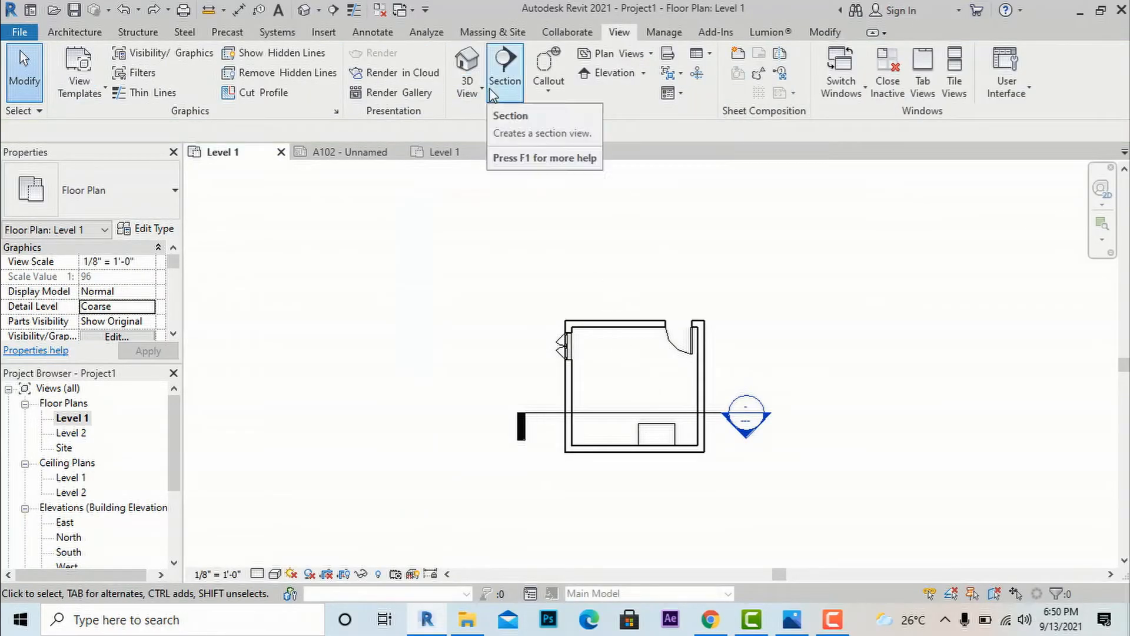
Place a camera in the room corner near the window, aimed across the desk to a target beyond the wall behind it
click(467, 88)
click(494, 199)
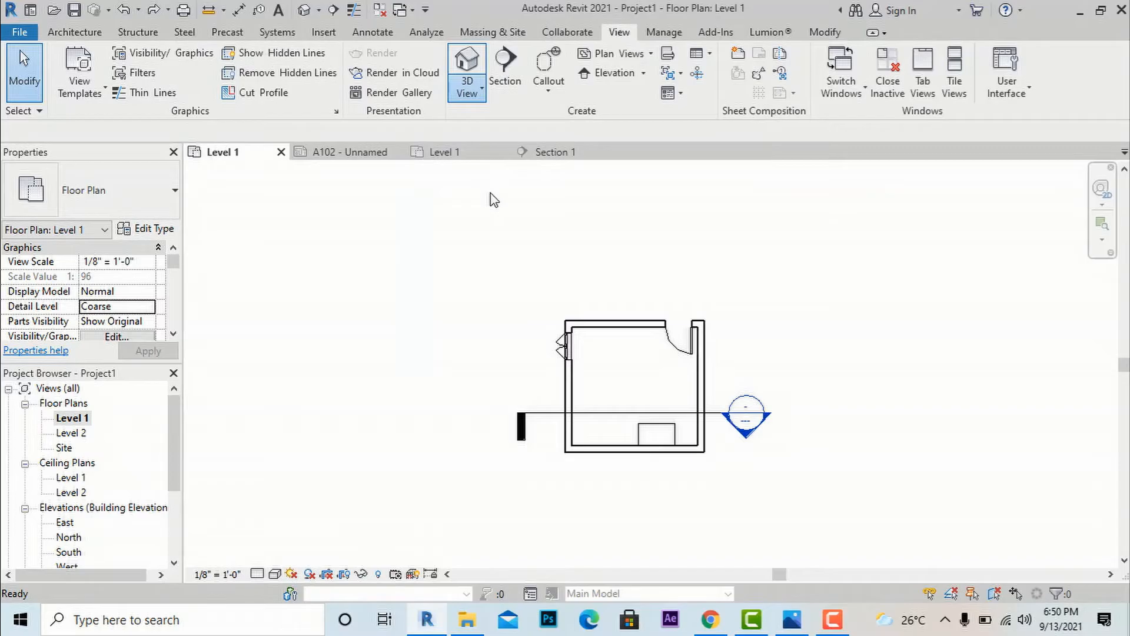
click(587, 344)
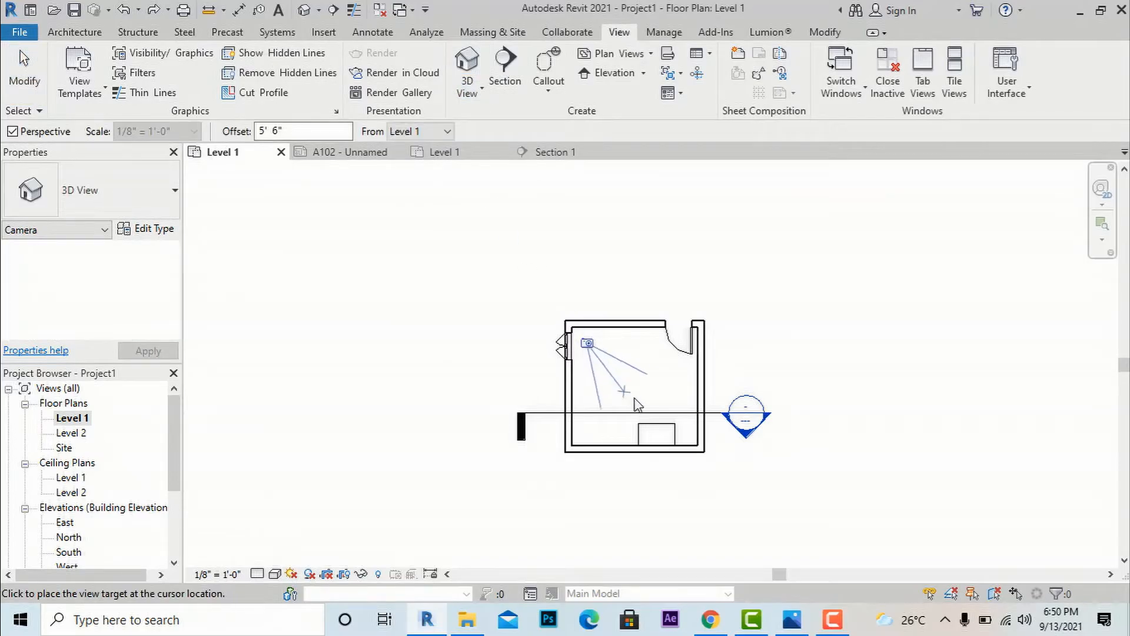
click(689, 465)
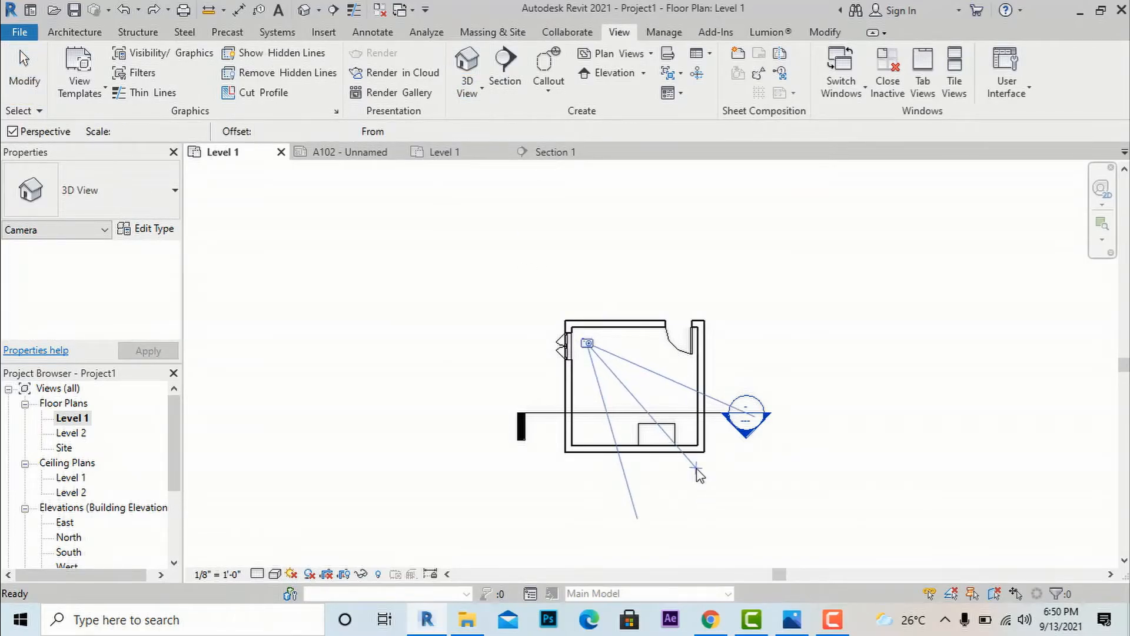
scroll(676, 274, down, 3)
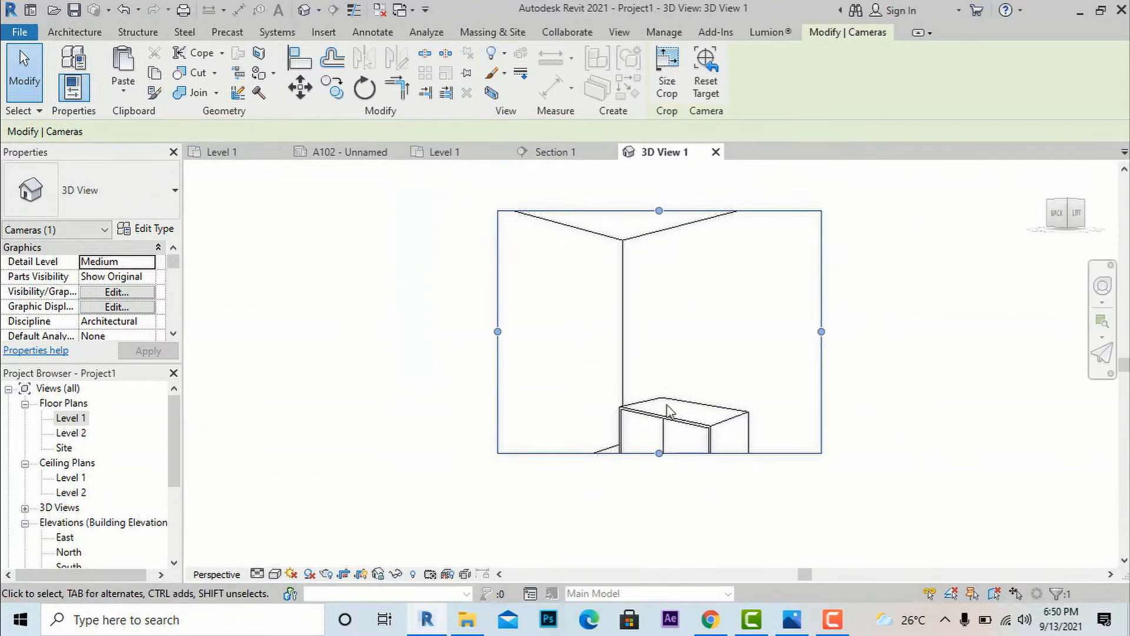
click(675, 543)
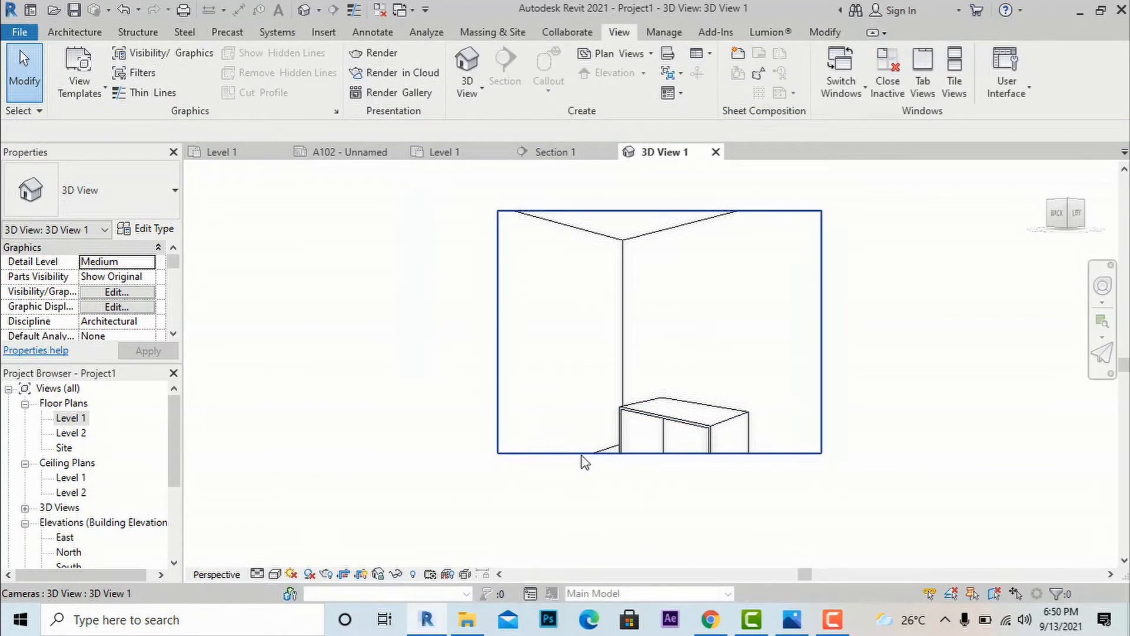
click(586, 453)
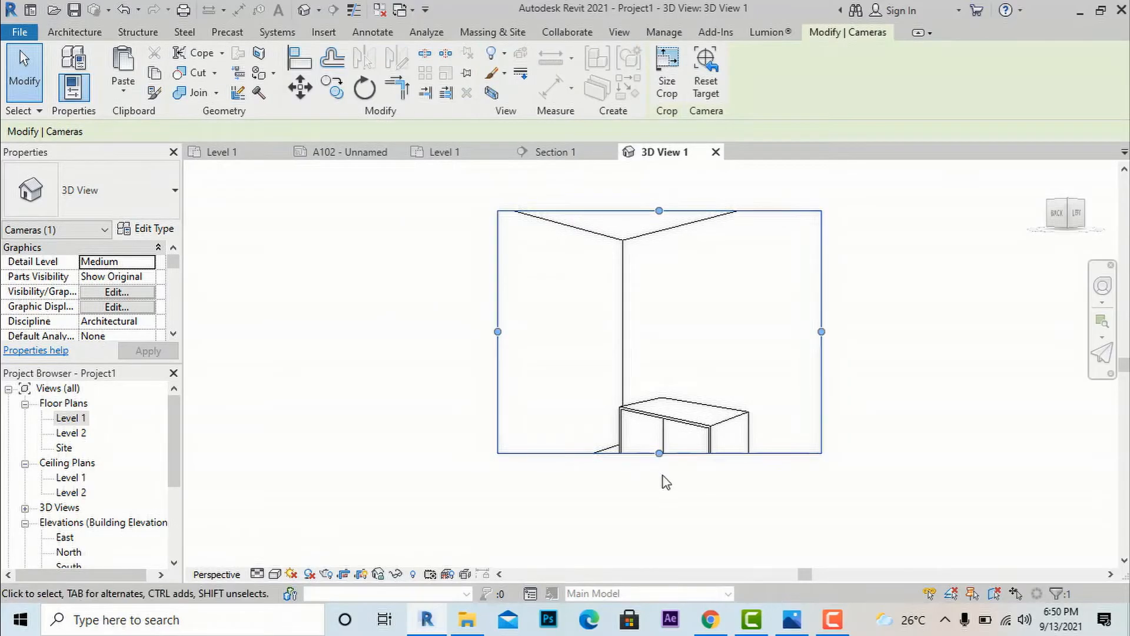
click(663, 473)
click(836, 625)
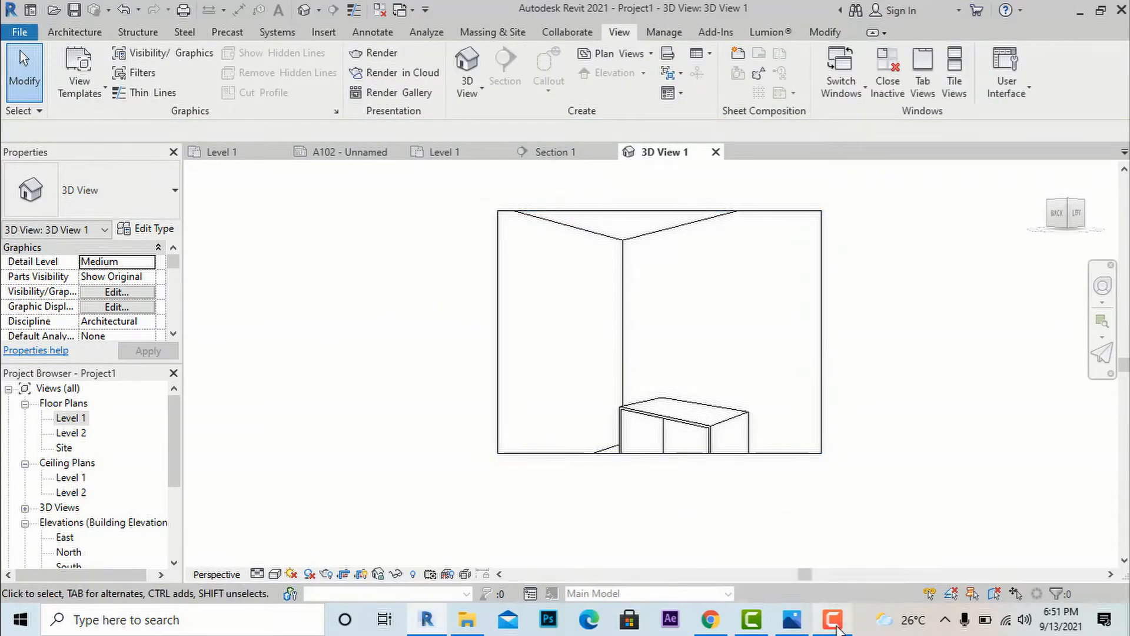
click(1048, 527)
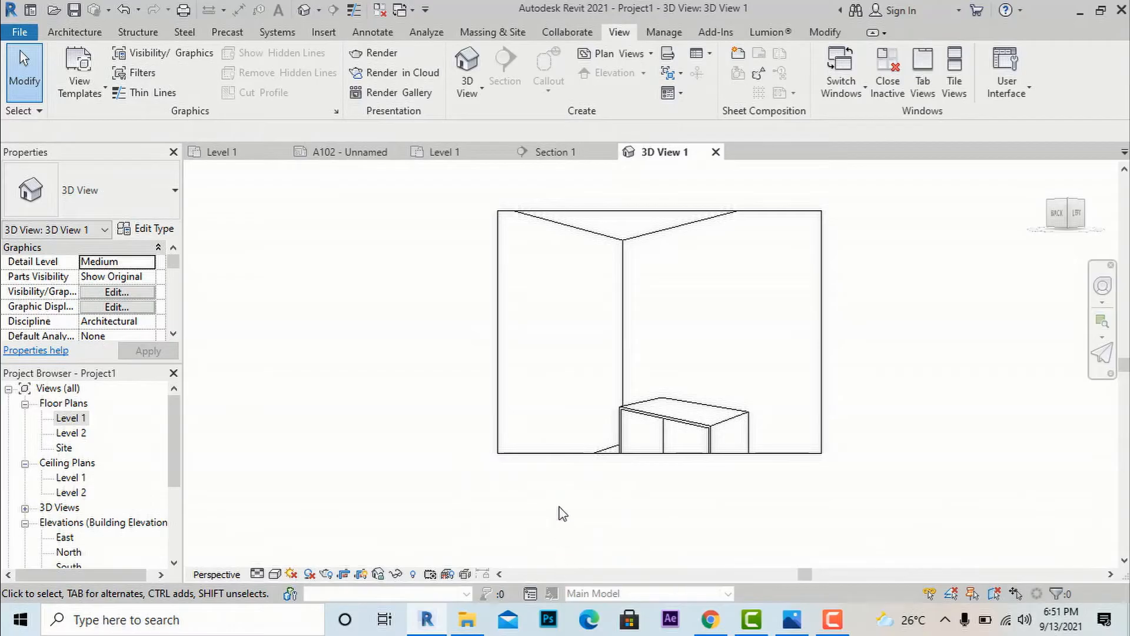
Set the camera view to the Realistic visual style and extend its crop region downward and to both sides around the desk
click(274, 574)
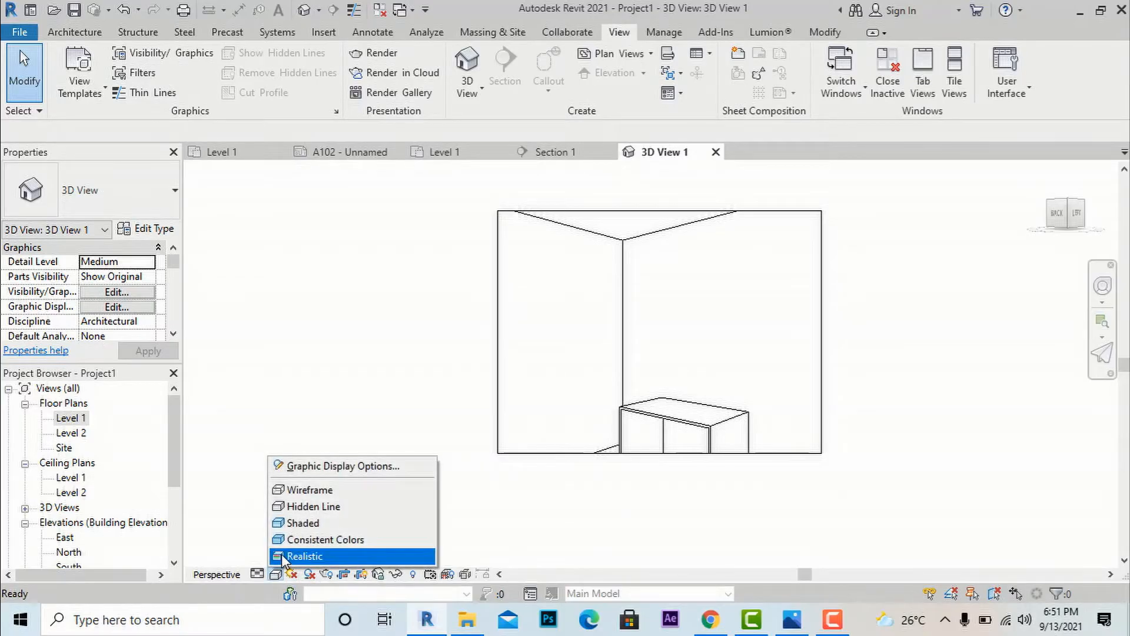
click(286, 557)
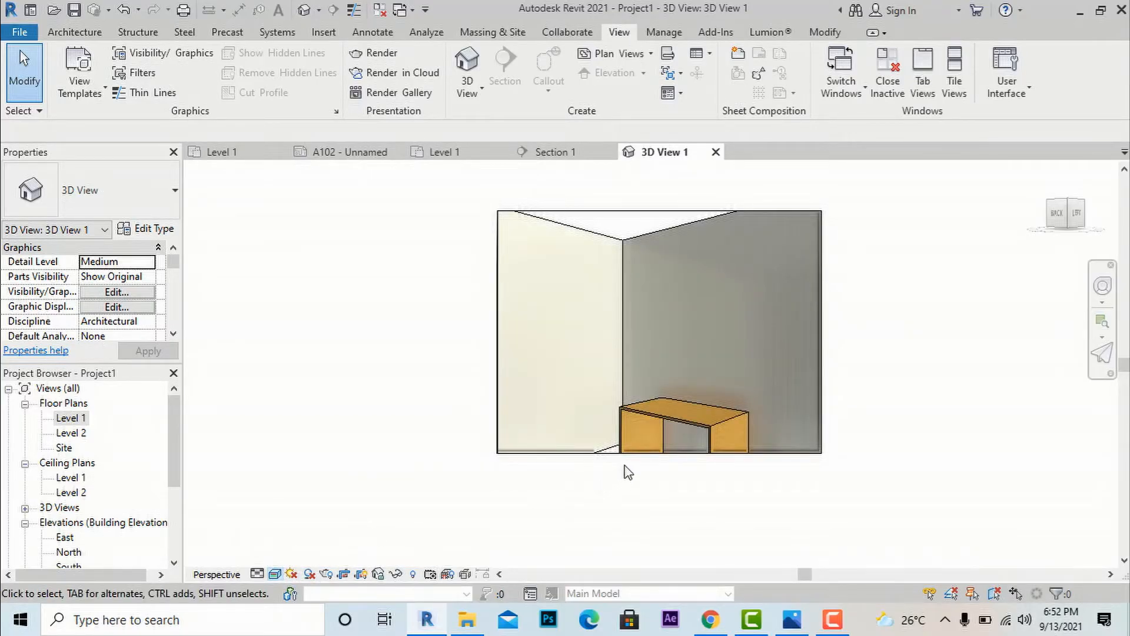
click(635, 453)
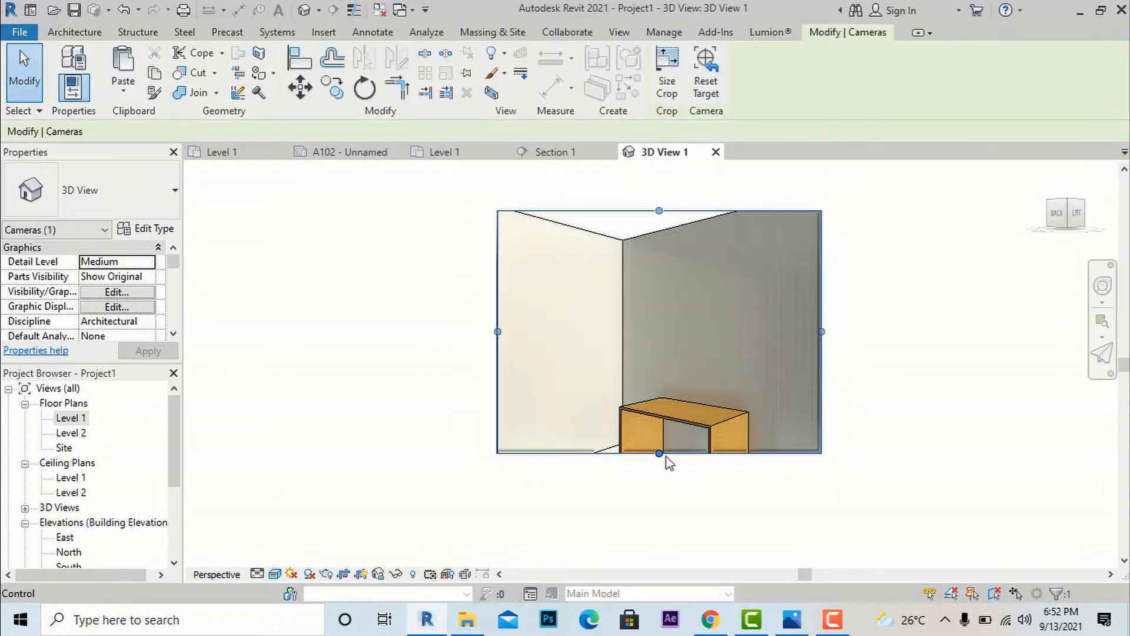
drag(659, 453, 662, 499)
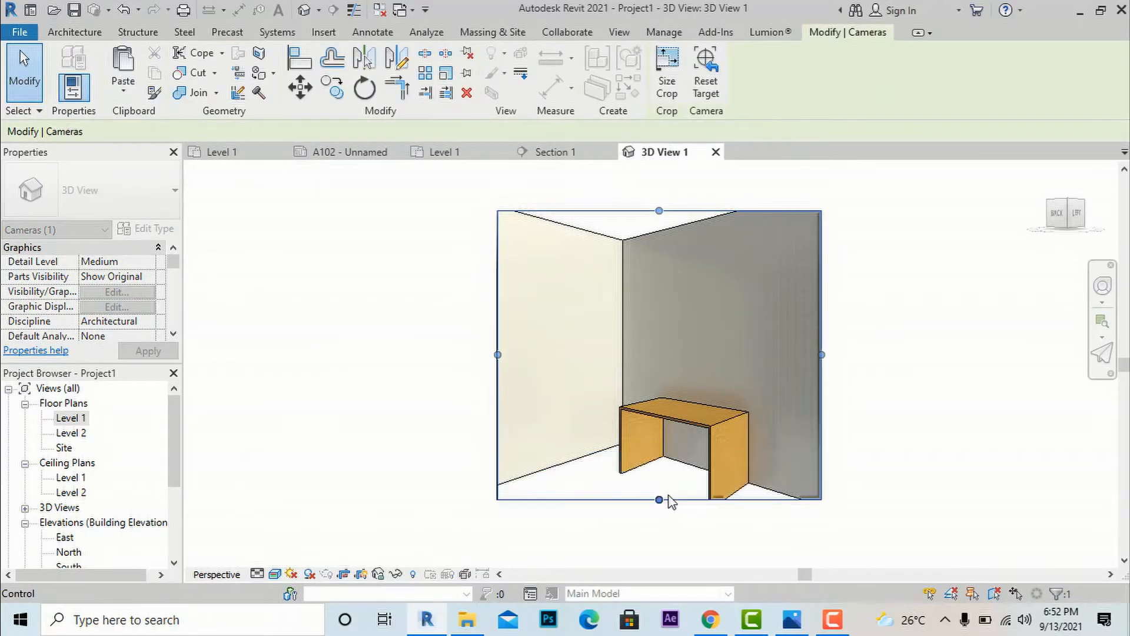
drag(822, 355, 996, 353)
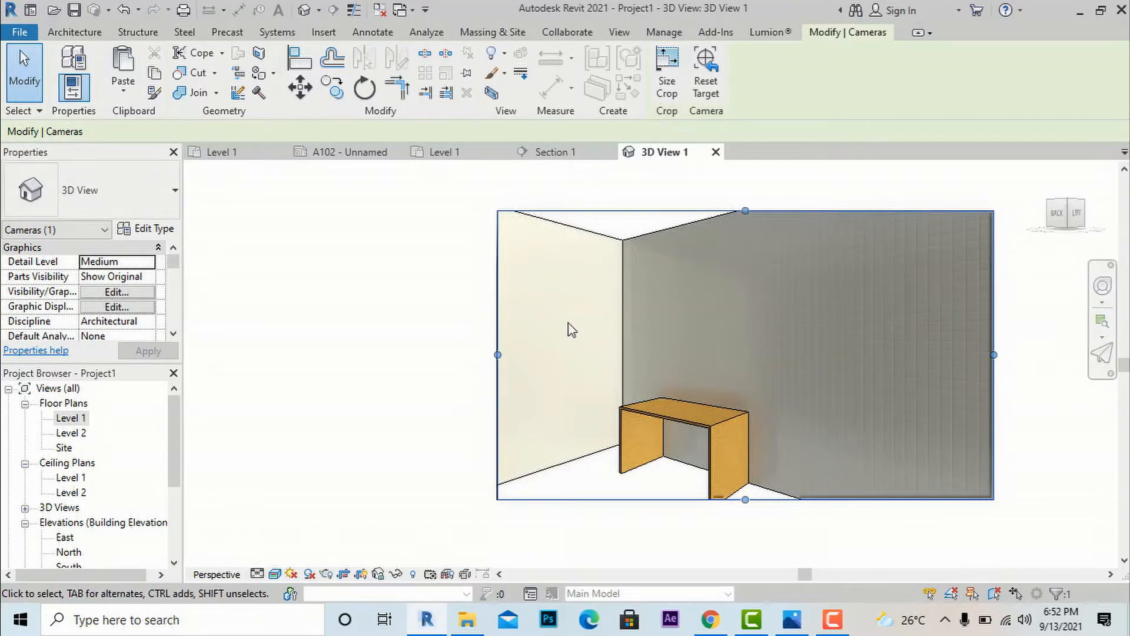
scroll(525, 327, down, 1)
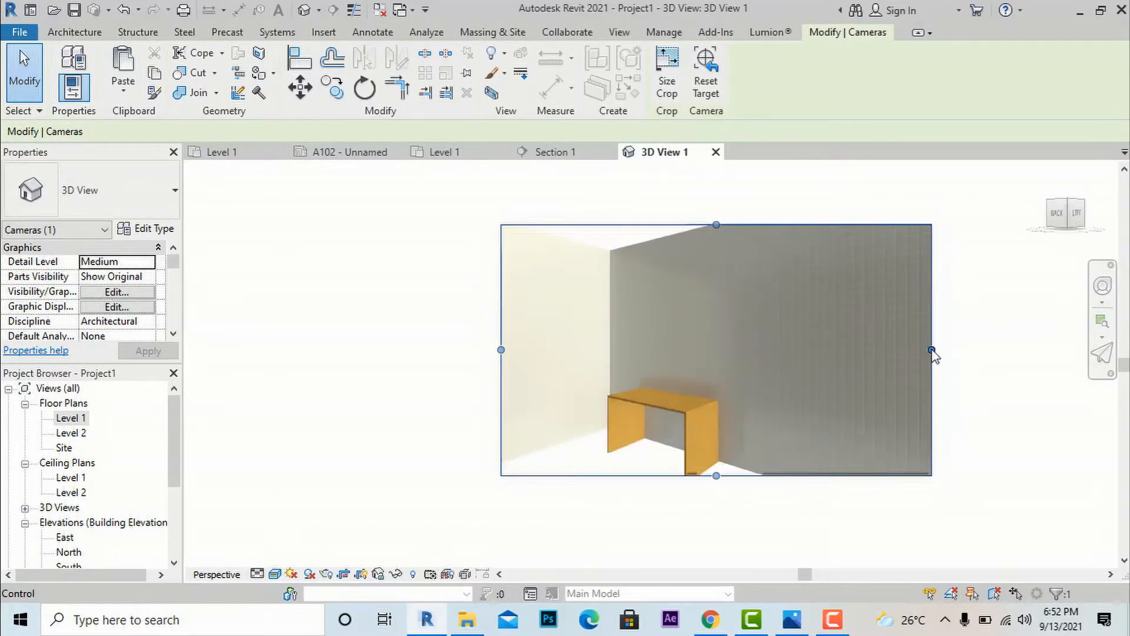
drag(933, 349, 989, 350)
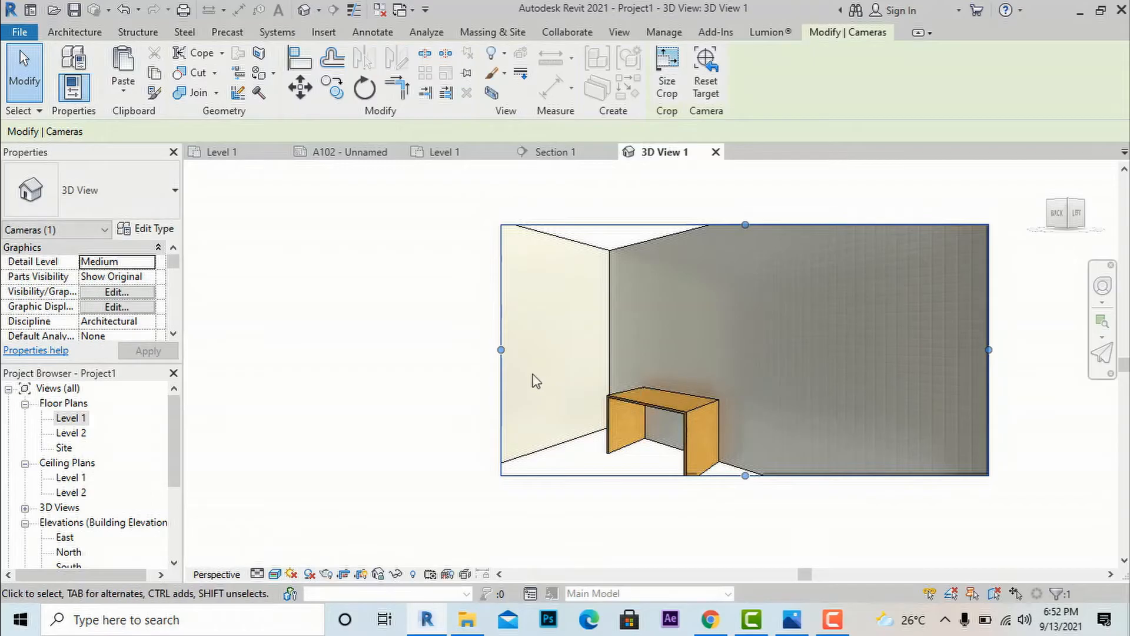
drag(500, 349, 460, 355)
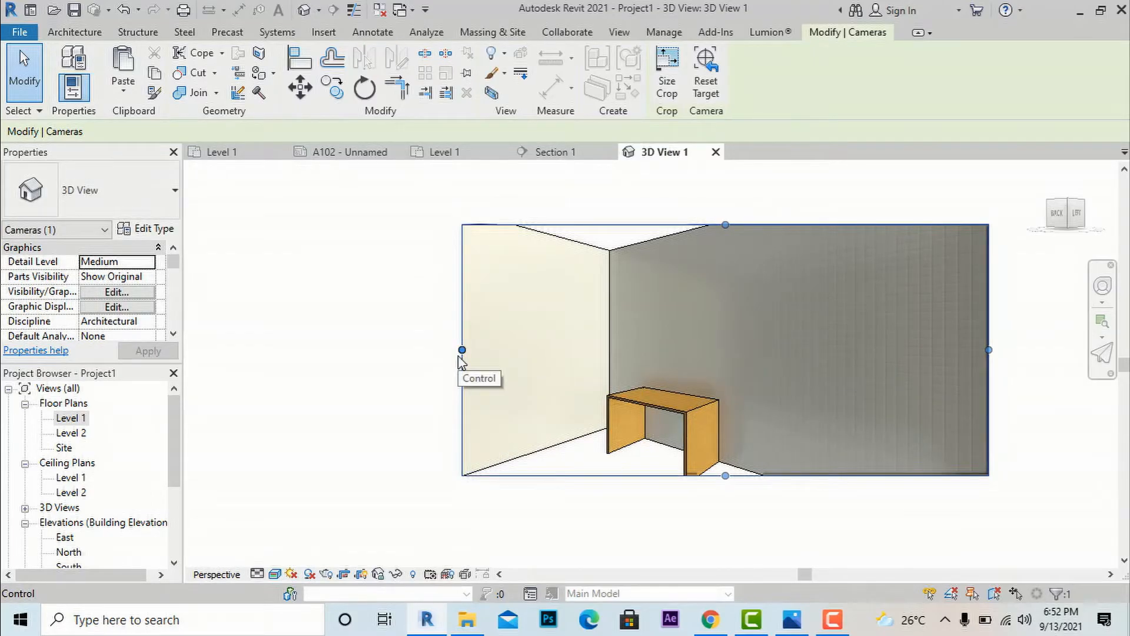
click(412, 401)
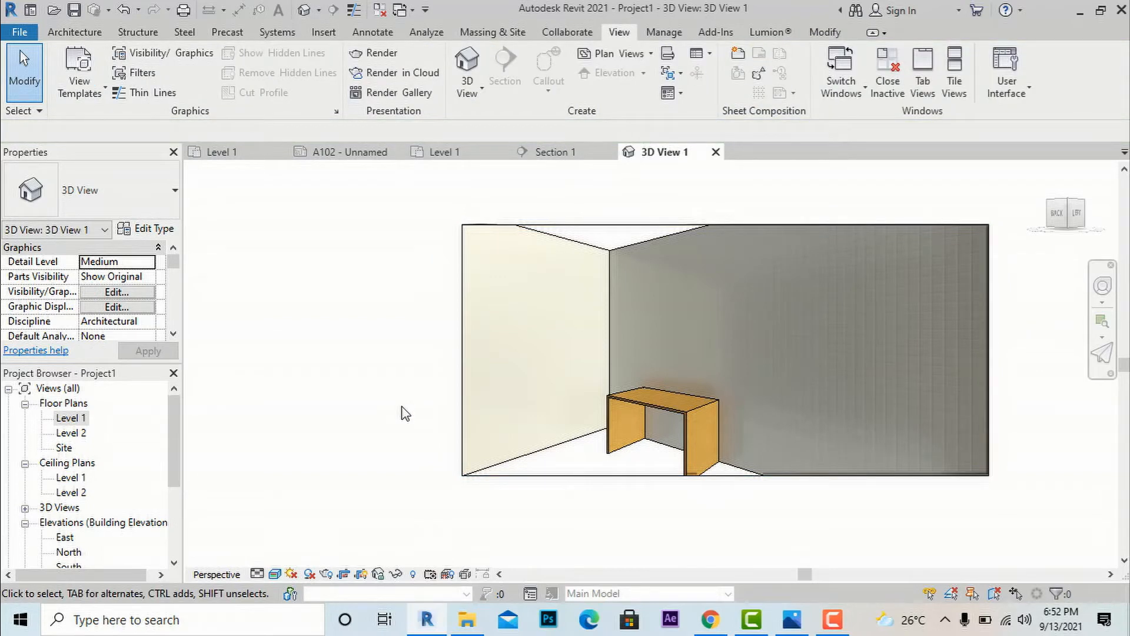
Examine the reference photo of the built-in desks and shelves, and return to the Revit camera view
click(791, 619)
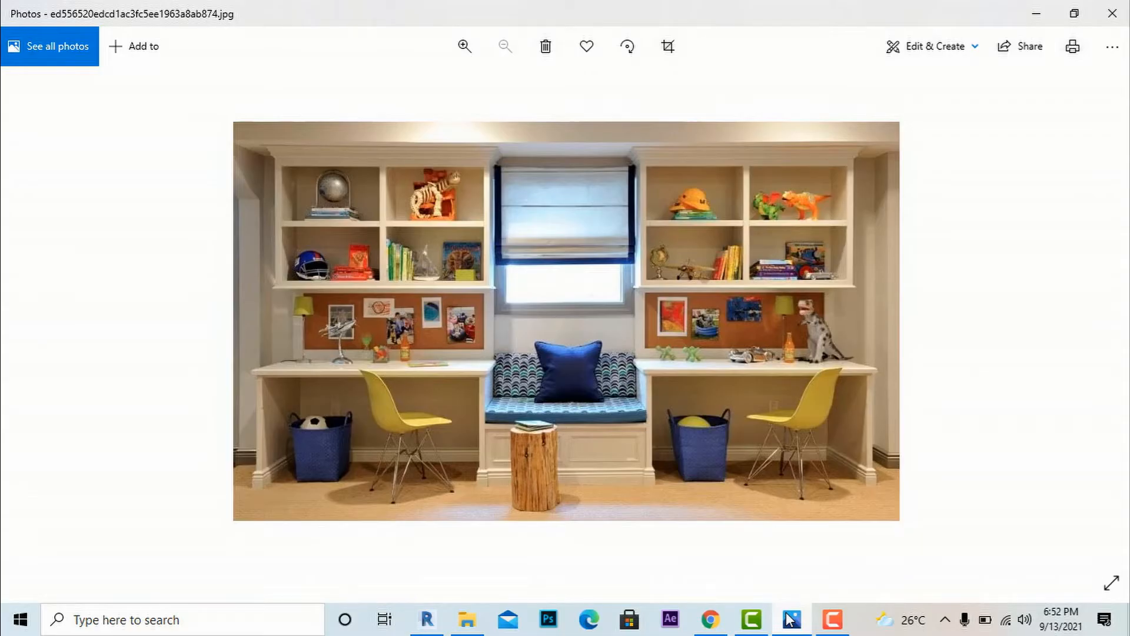
click(791, 619)
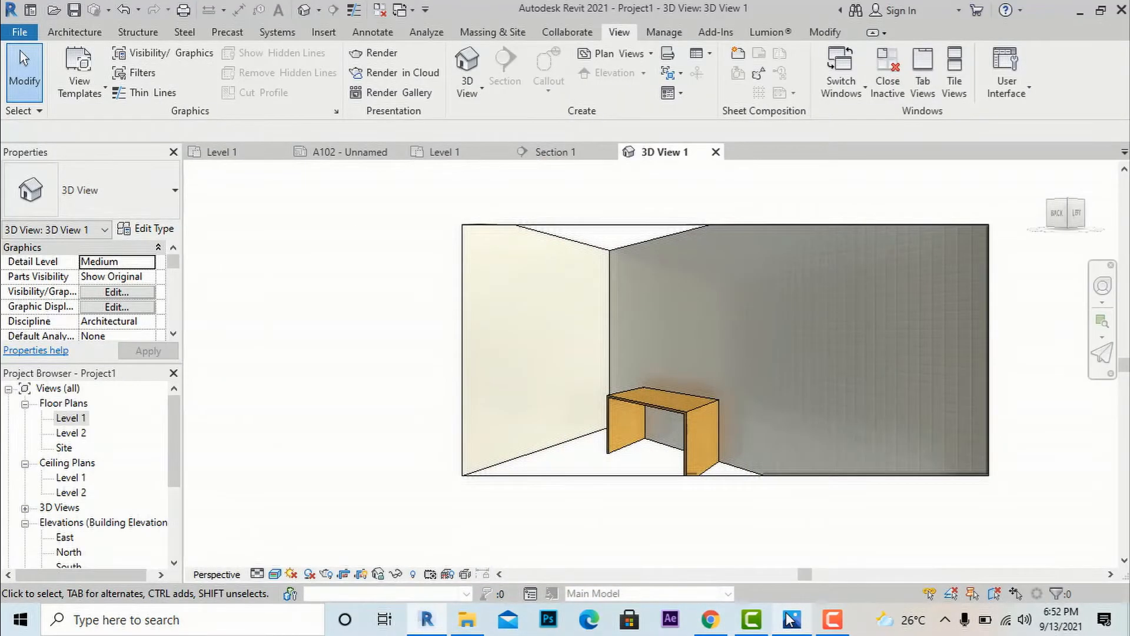
click(792, 619)
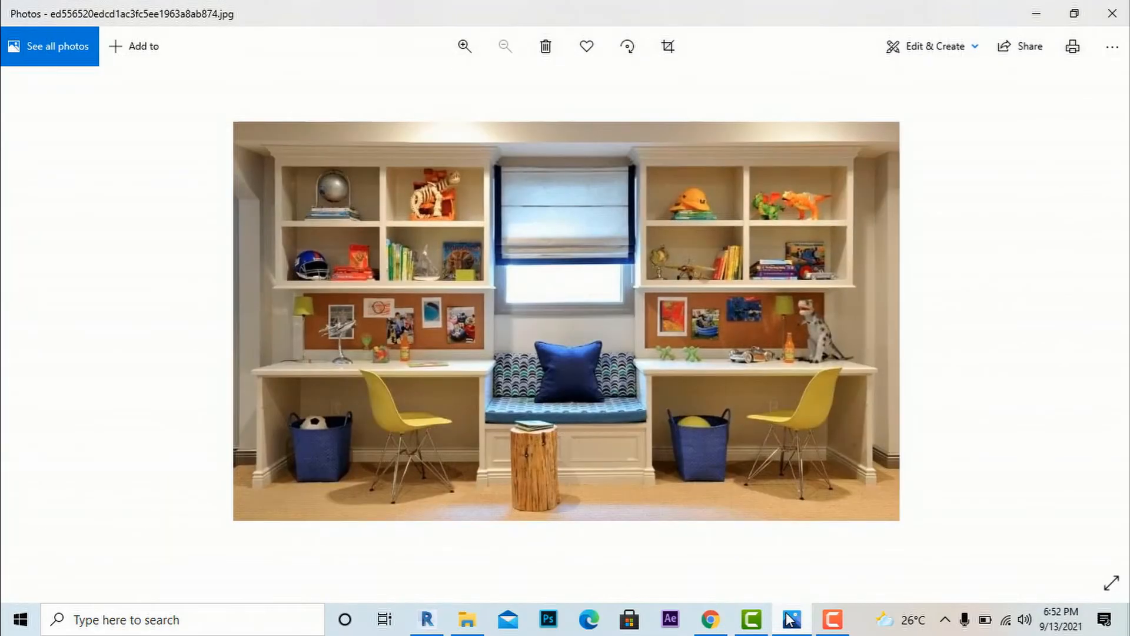
click(792, 619)
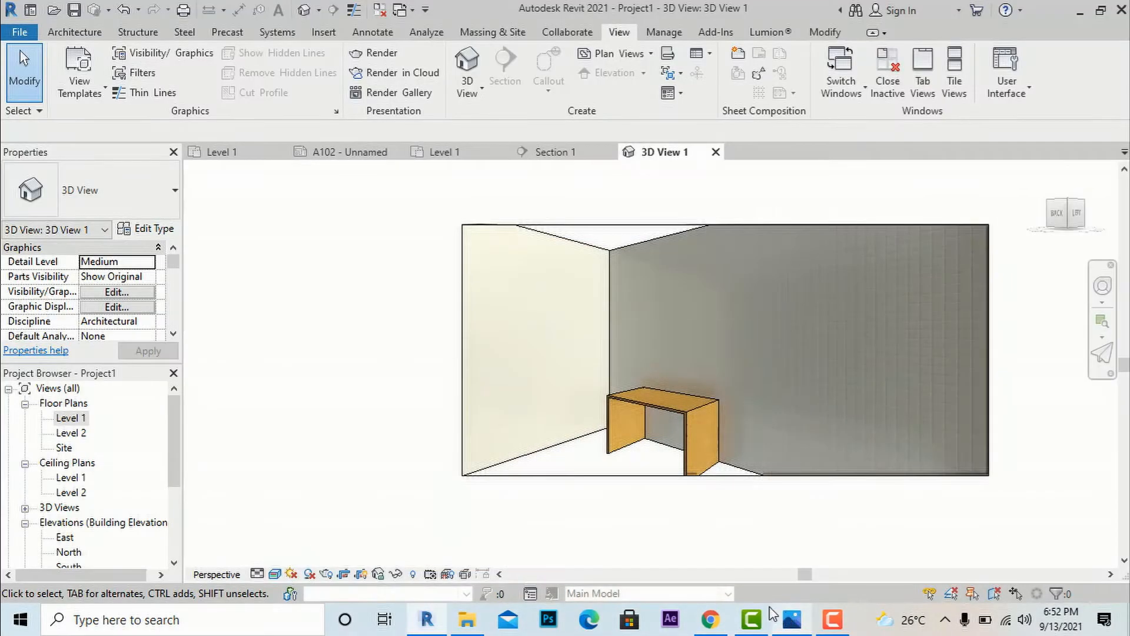
Open Section 1 from the Level 1 floor plan and start an in-place Generic Models component named Generic Models 2
double_click(72, 419)
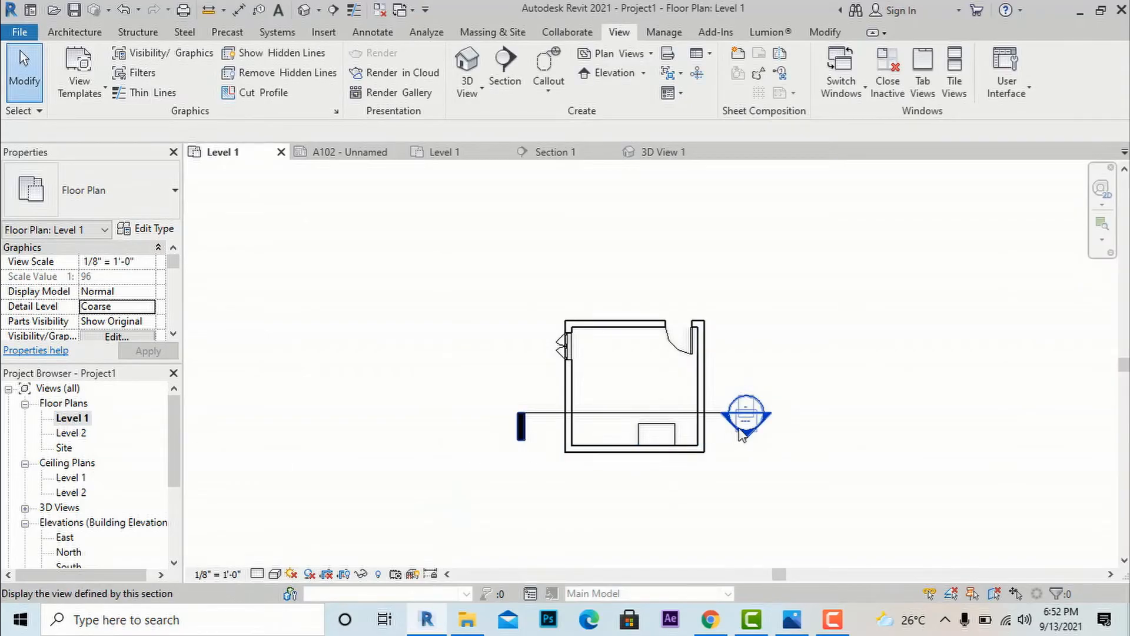
double_click(746, 412)
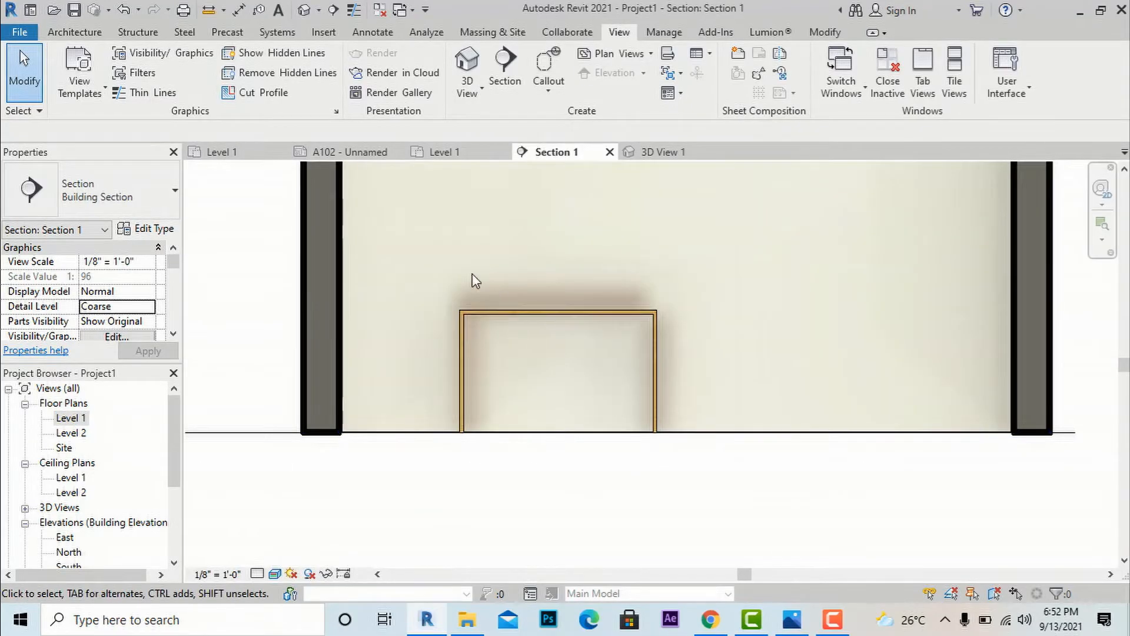
click(92, 37)
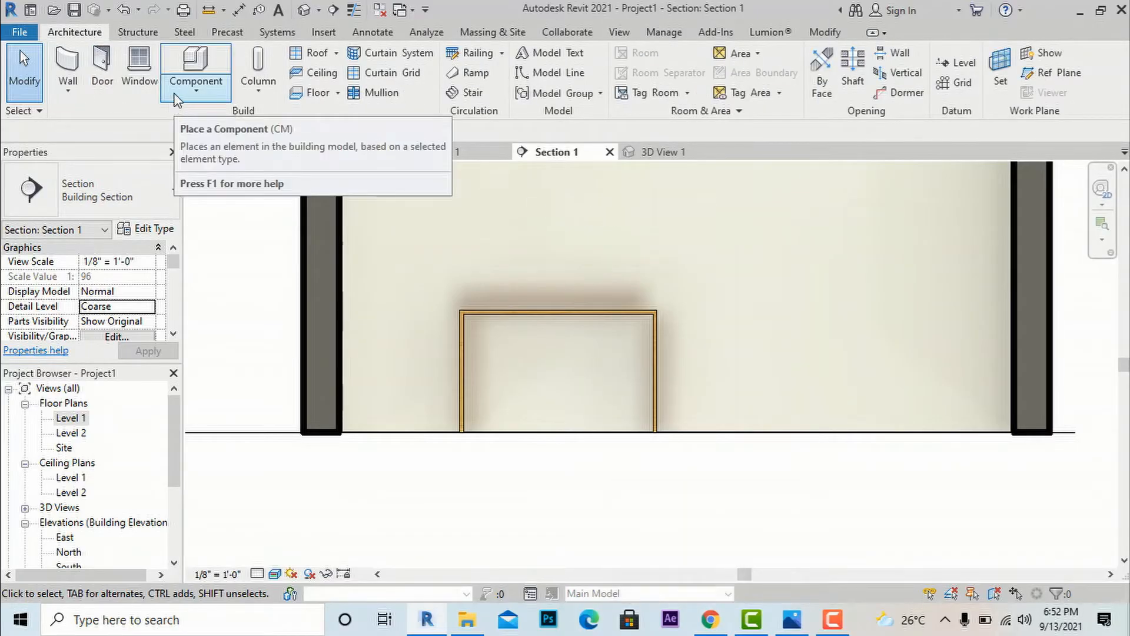
click(193, 94)
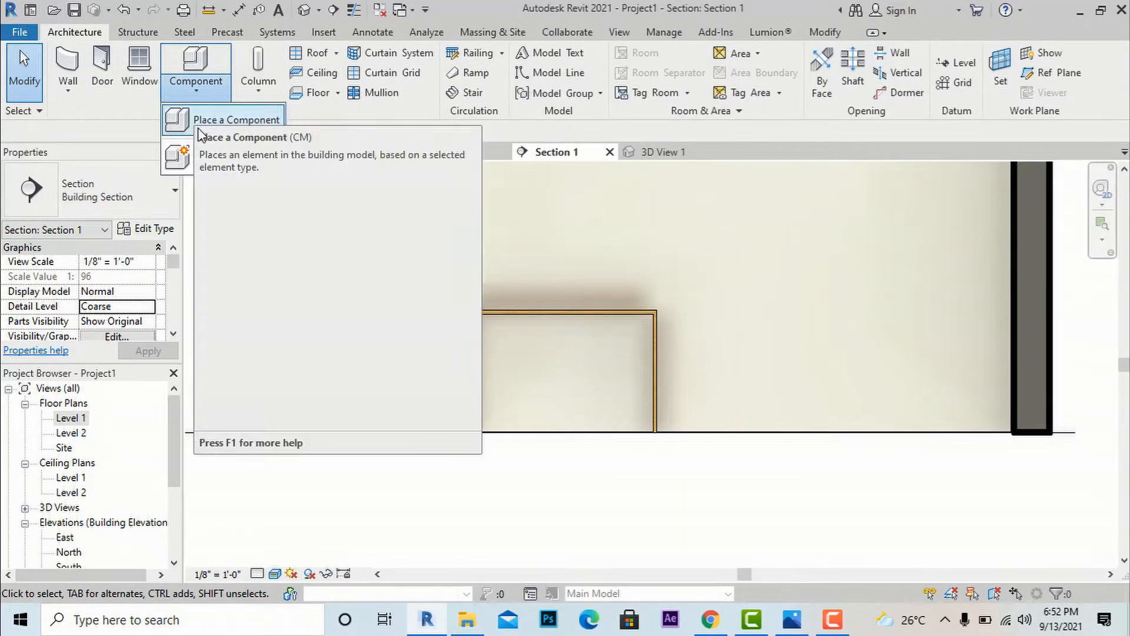
click(203, 156)
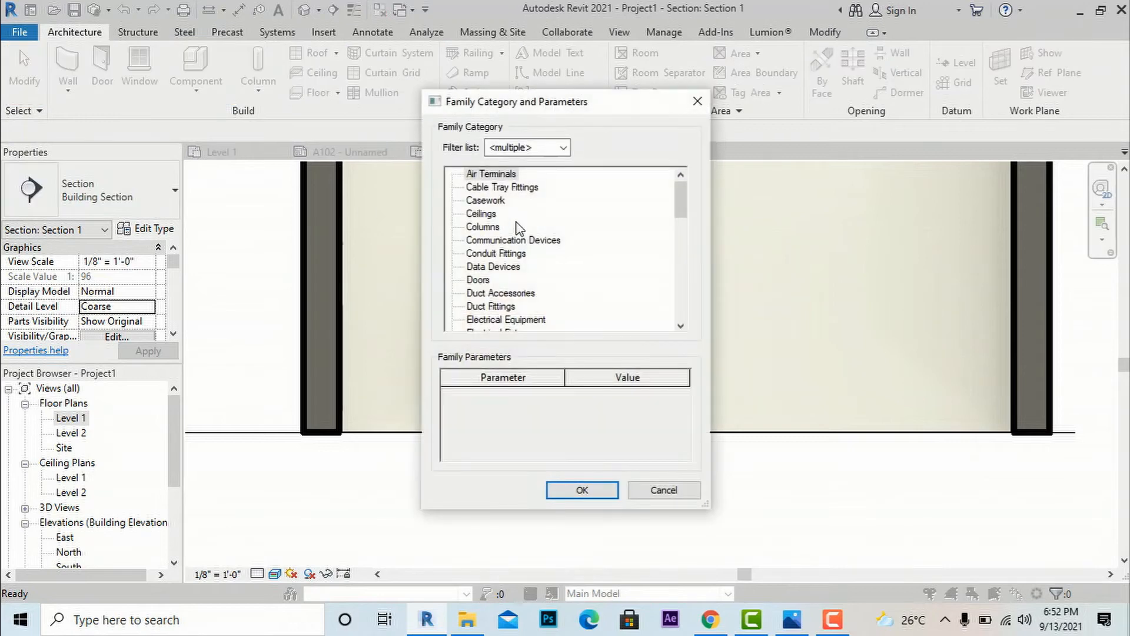
scroll(516, 278, down, 4)
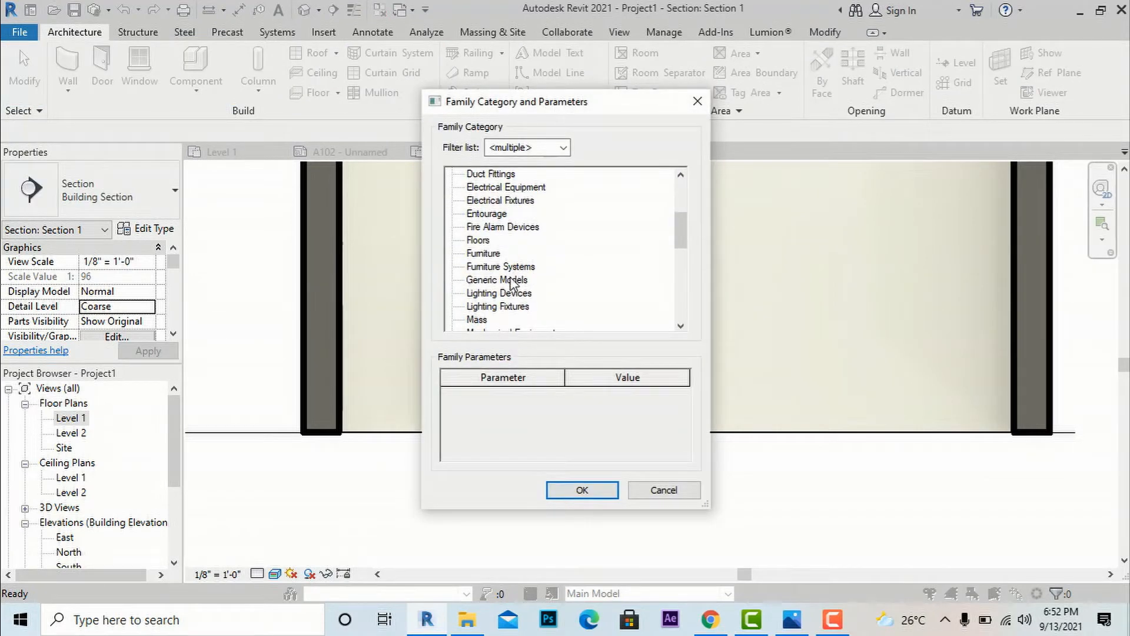
click(513, 280)
click(583, 489)
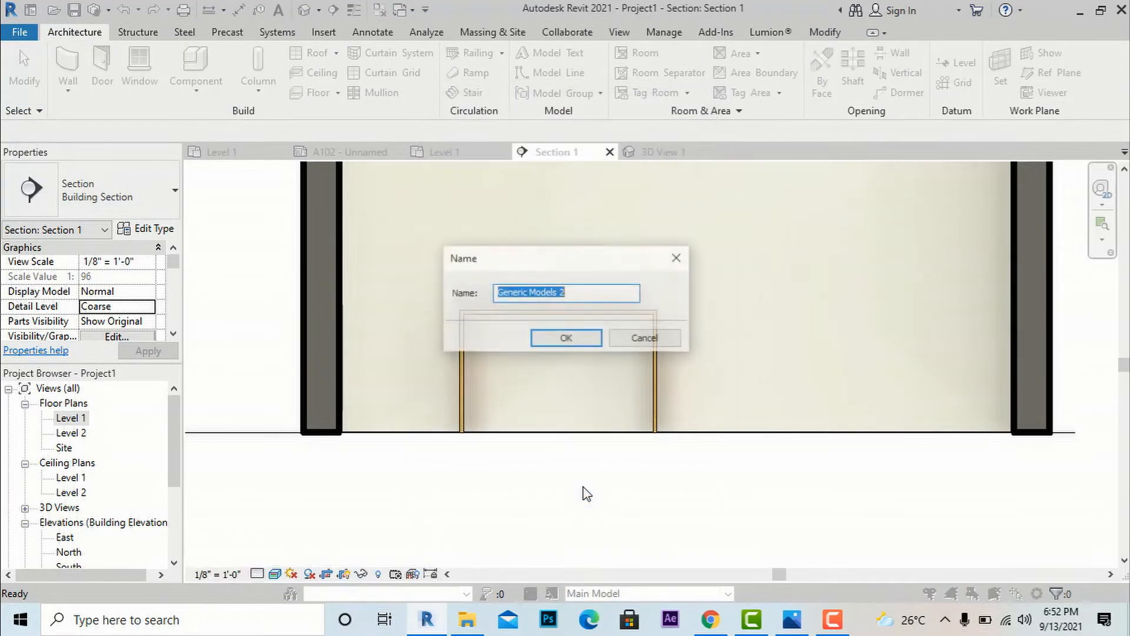
click(563, 337)
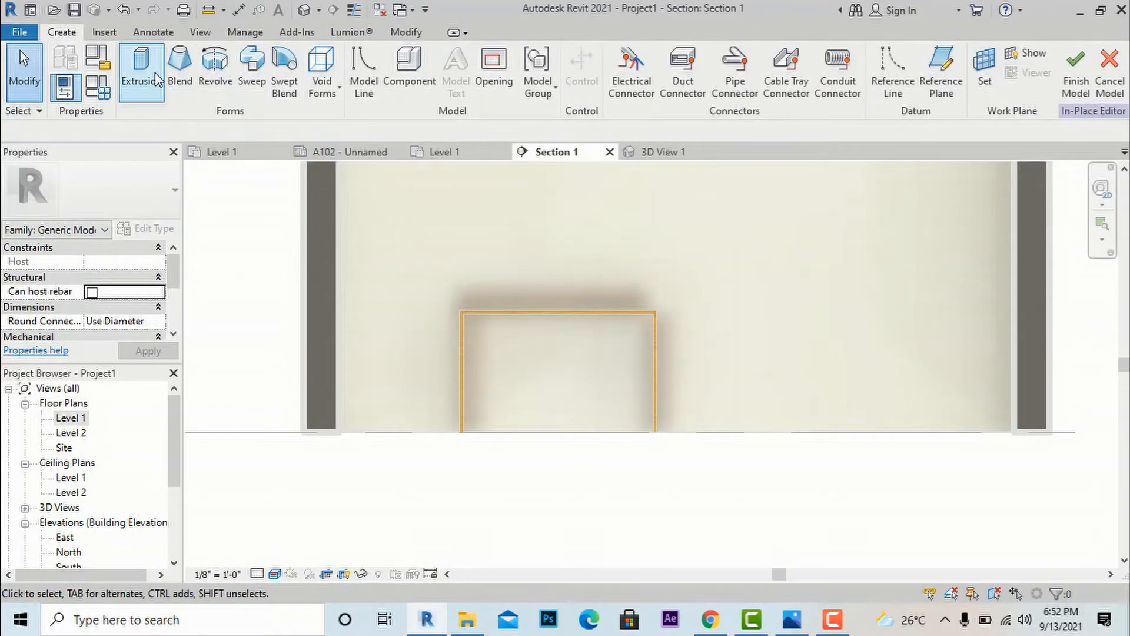
Start an extrusion using the 9" wall behind the desk as its picked work plane
click(142, 65)
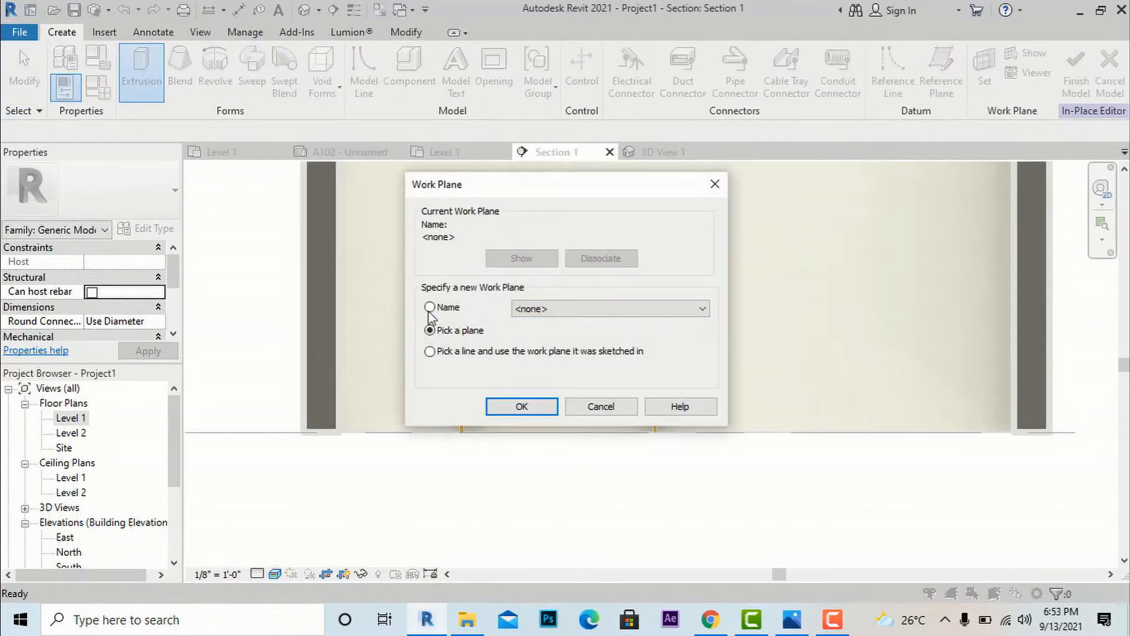
click(518, 406)
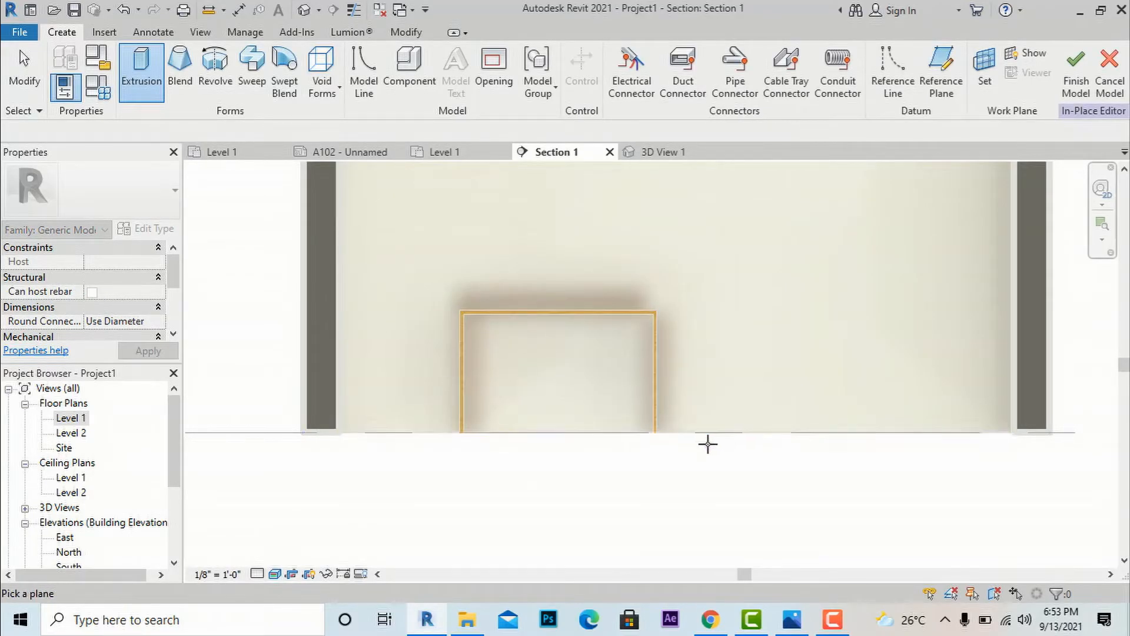
scroll(709, 444, down, 4)
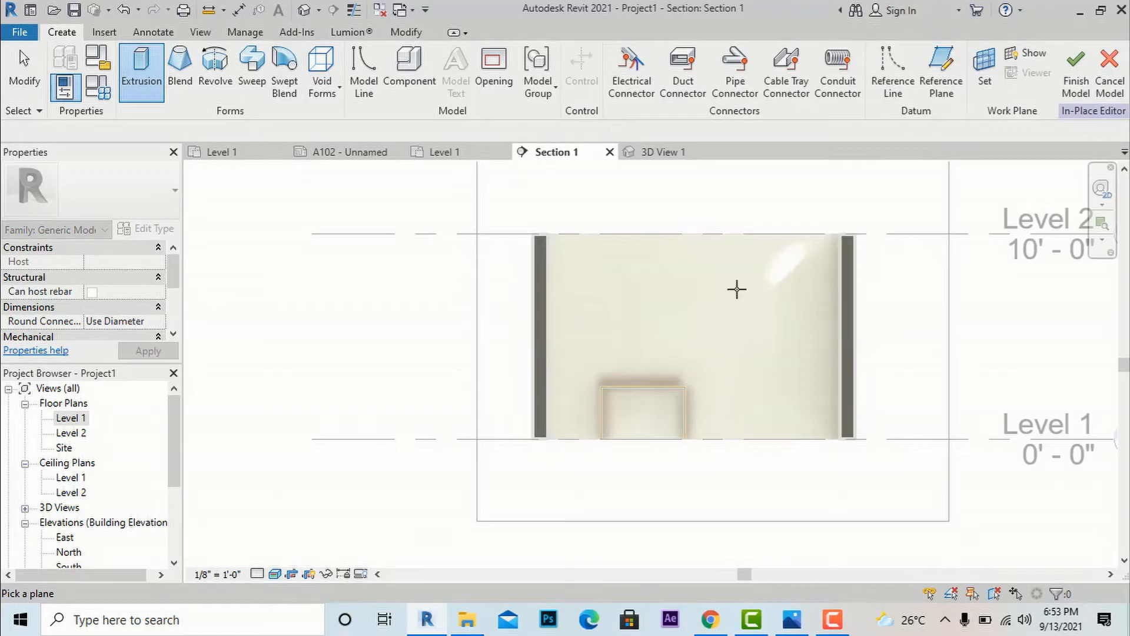
click(803, 237)
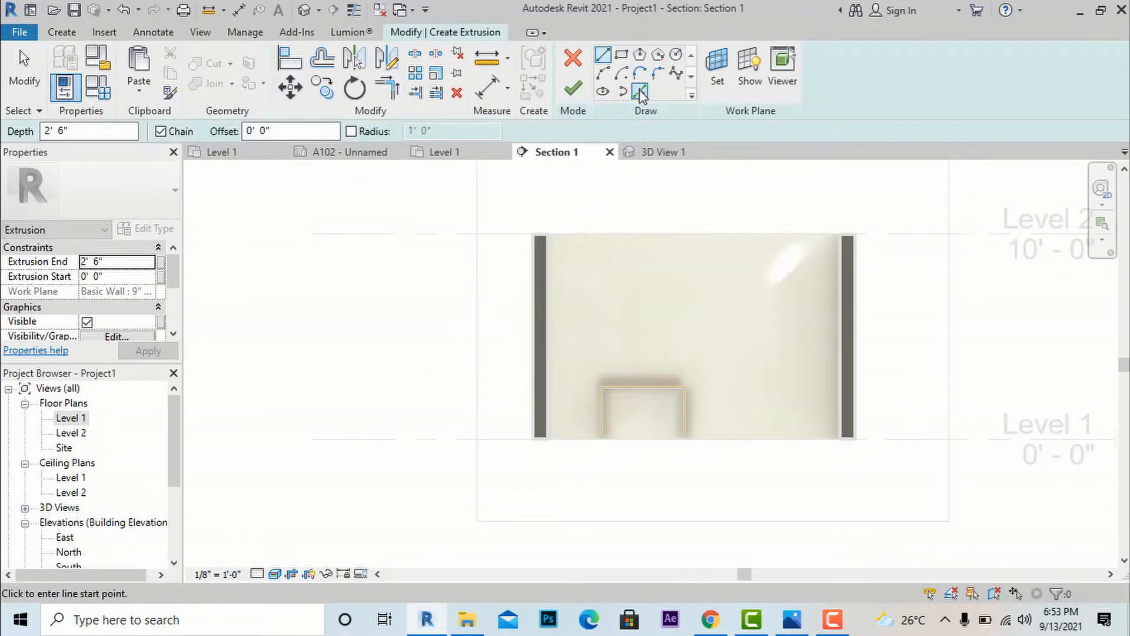
Sketch a thin rectangle 4' 2" long directly on top of the desk, spanning its full width
click(621, 57)
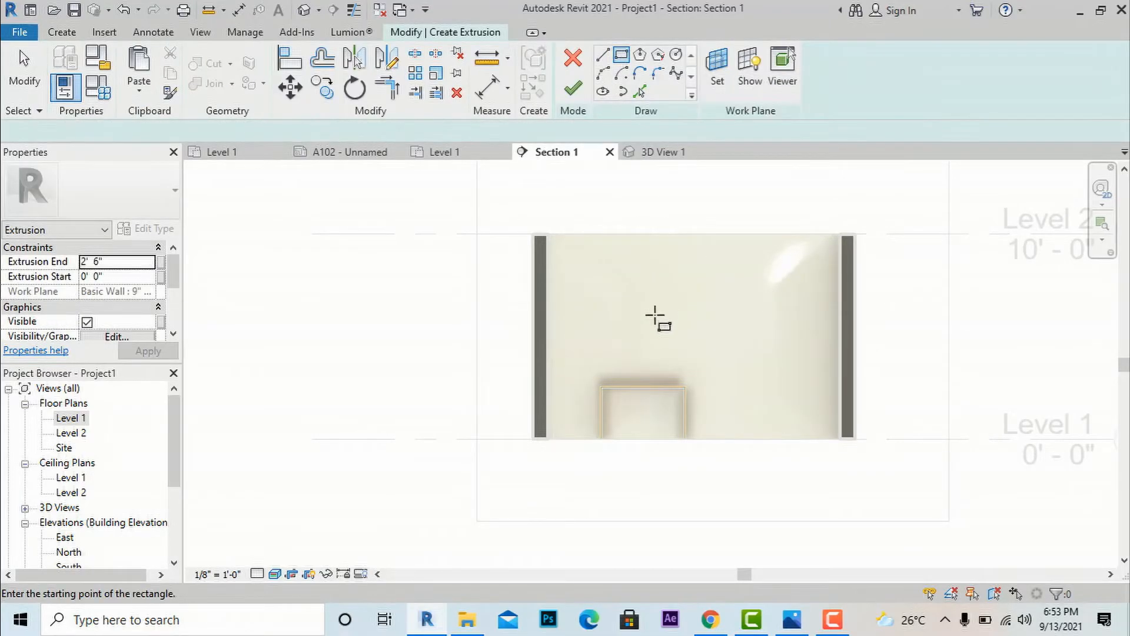
scroll(637, 391, up, 2)
scroll(631, 391, up, 2)
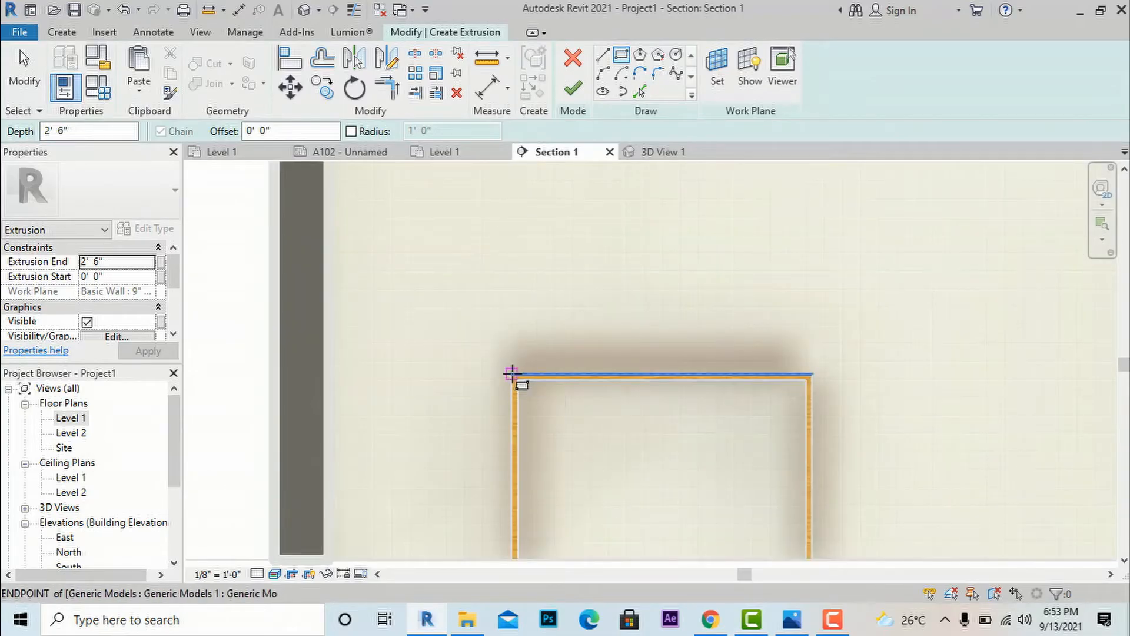
click(511, 372)
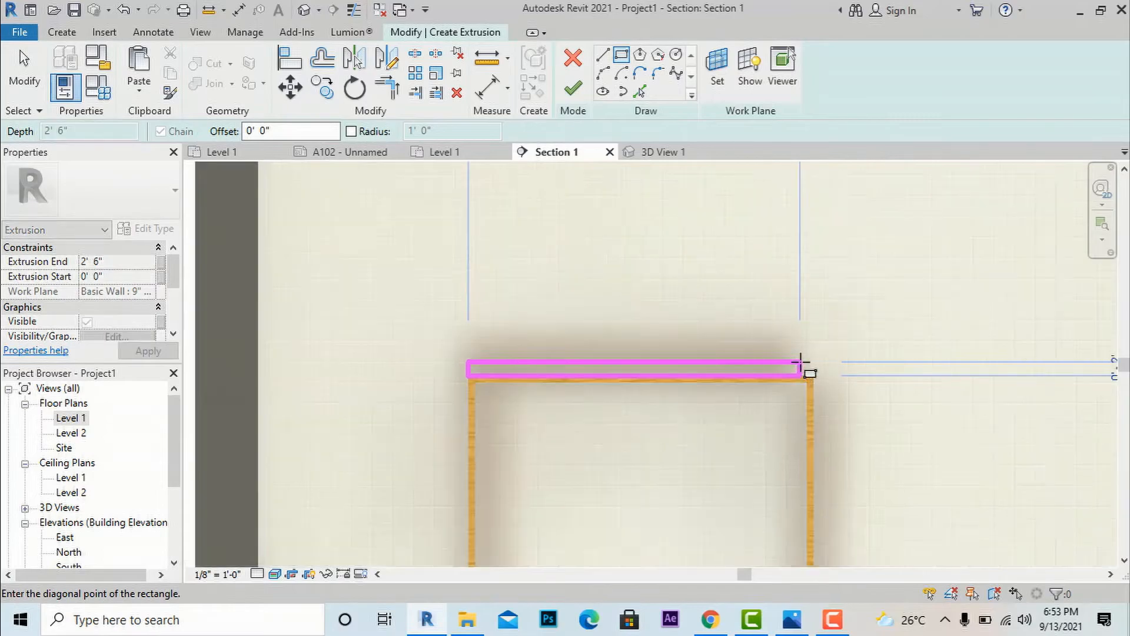
scroll(802, 366, up, 2)
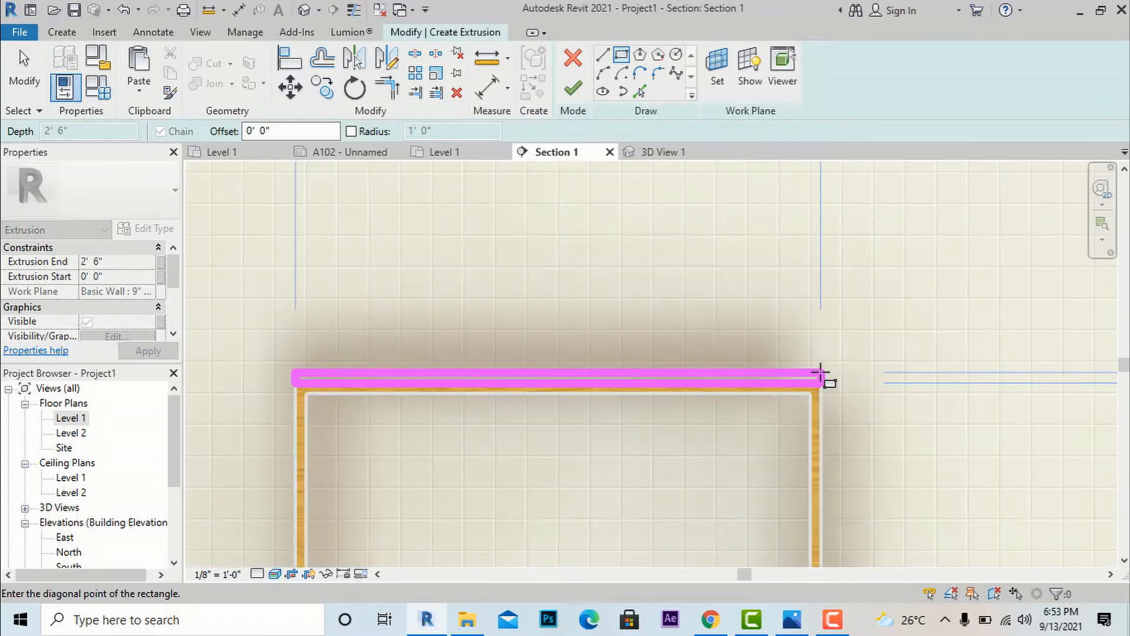
click(821, 355)
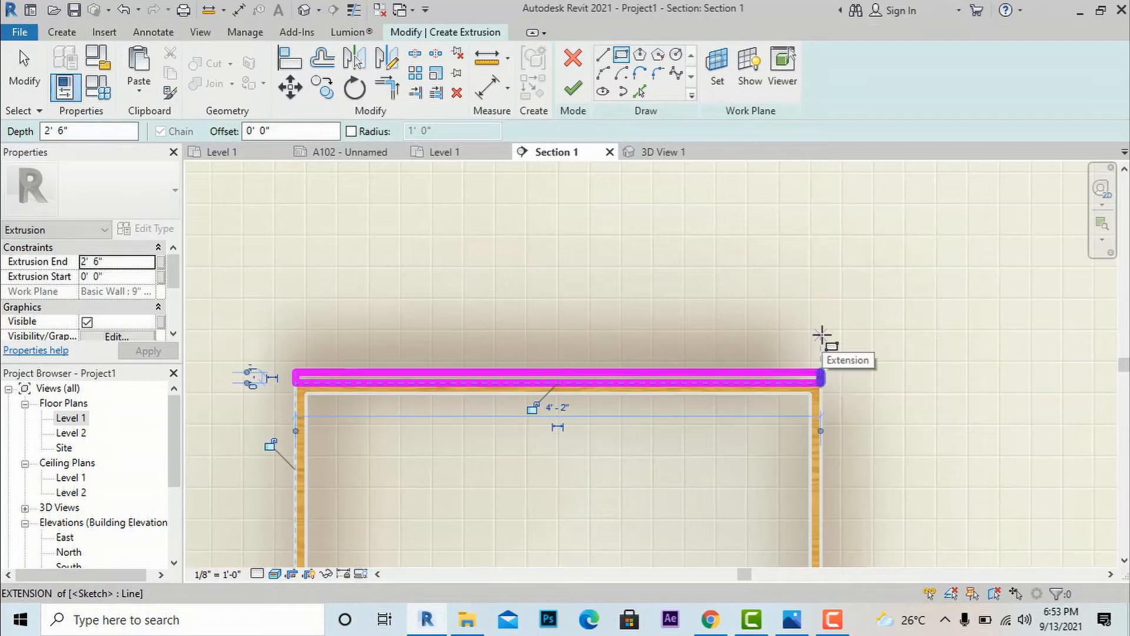
key(Escape)
key(Escape)
scroll(563, 290, down, 3)
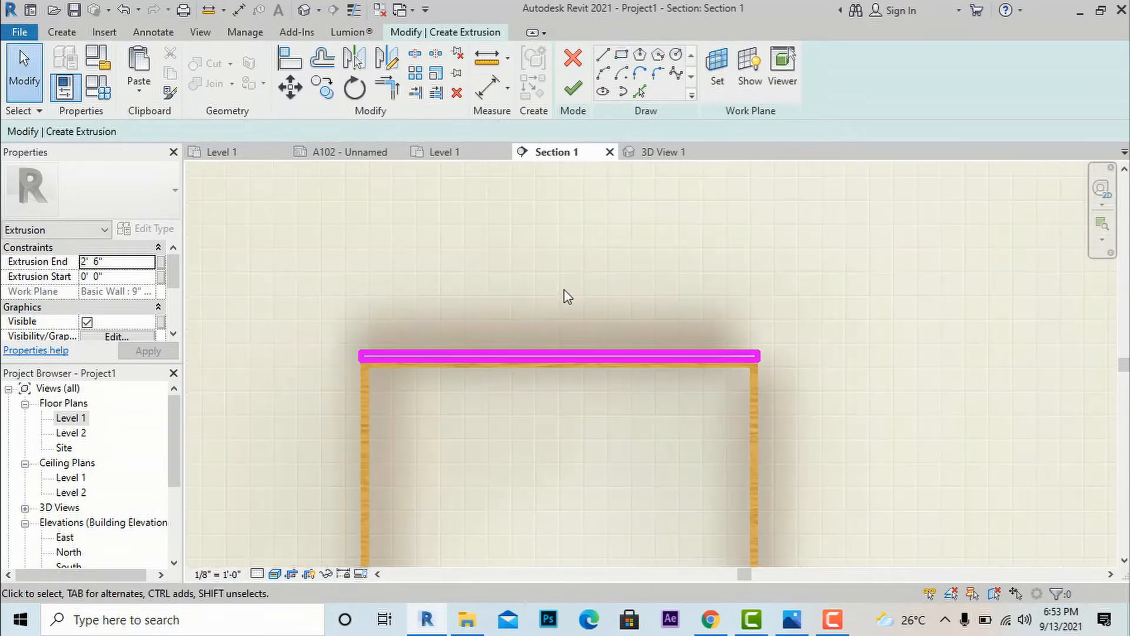
scroll(564, 290, down, 1)
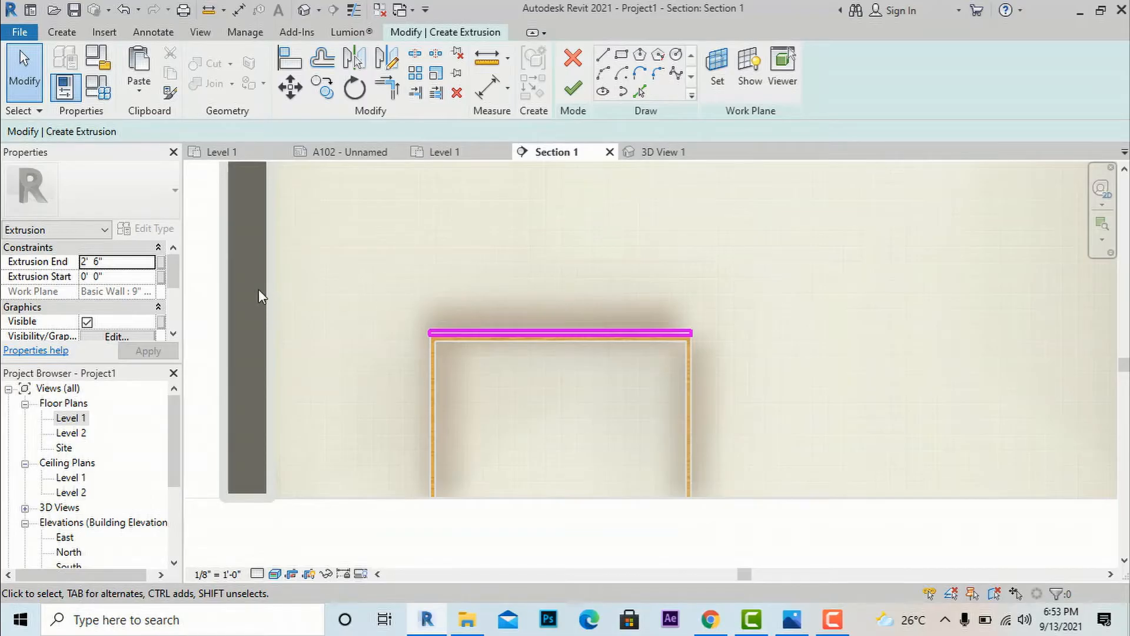
Set the desktop slab's extrusion end to 2' 7"
double_click(97, 261)
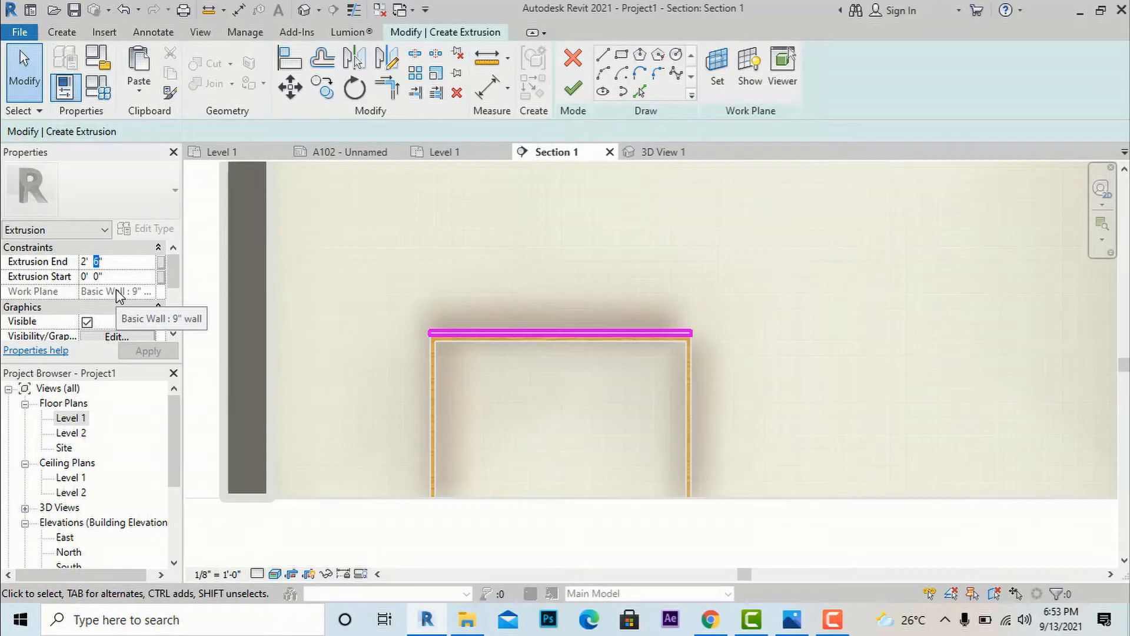
text(7)
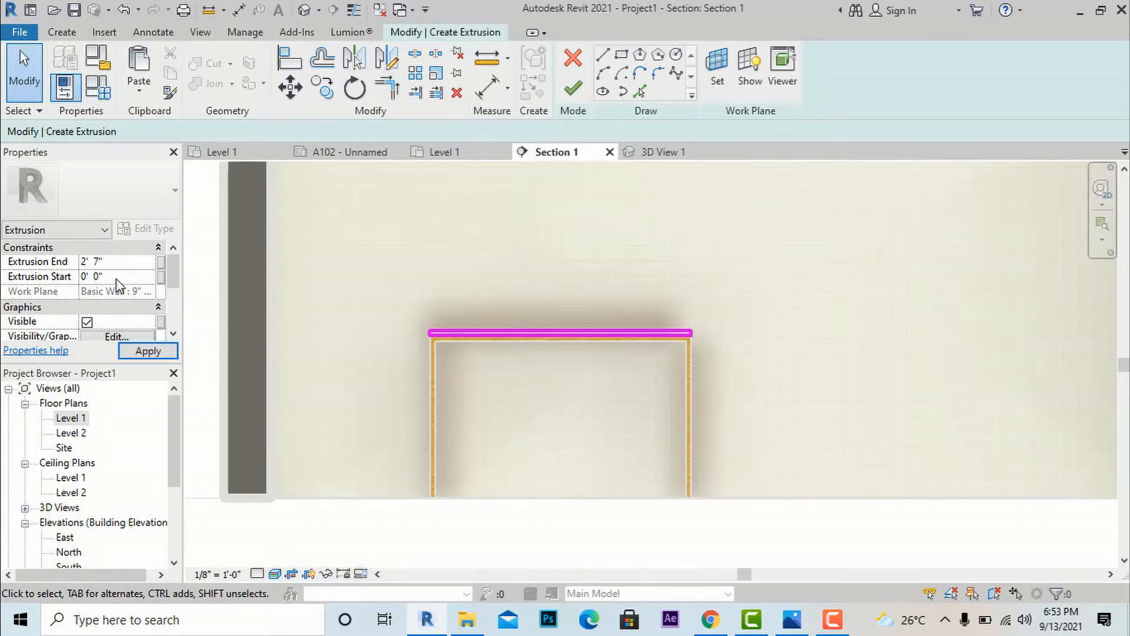
key(Tab)
scroll(141, 300, down, 4)
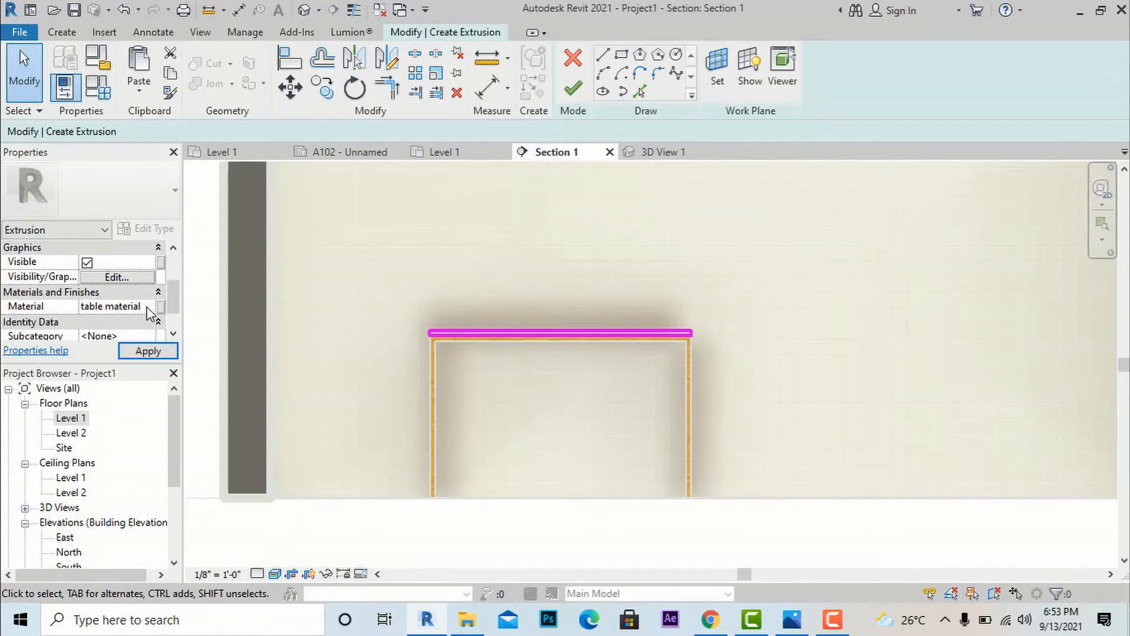
Create a new material named "table top corian" for the desktop slab
click(147, 307)
click(150, 306)
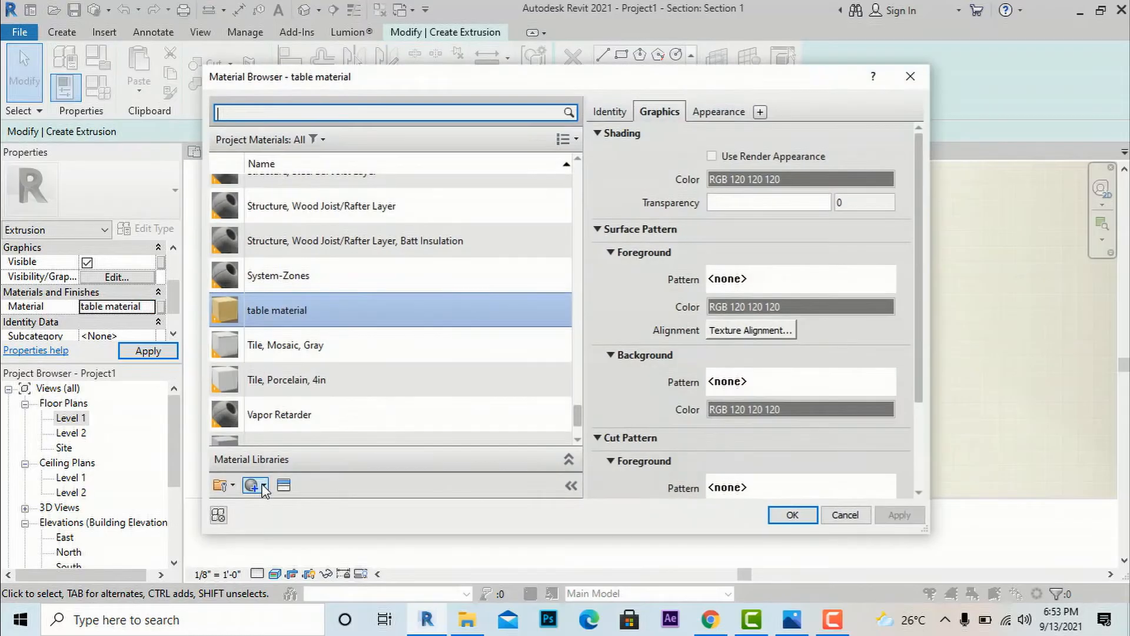
click(262, 486)
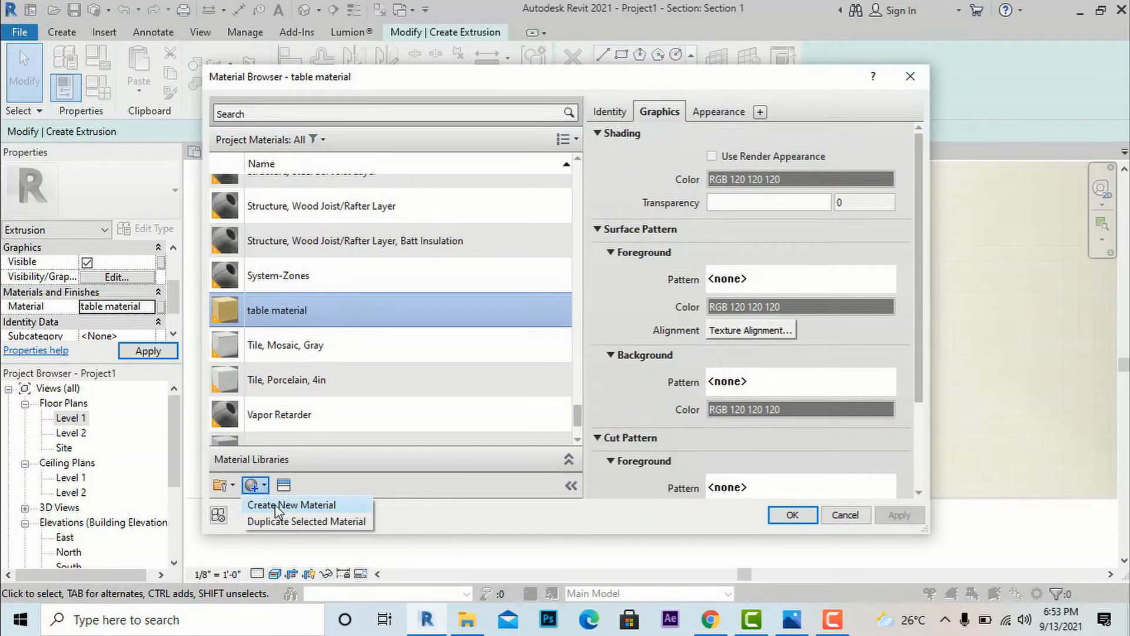
click(276, 505)
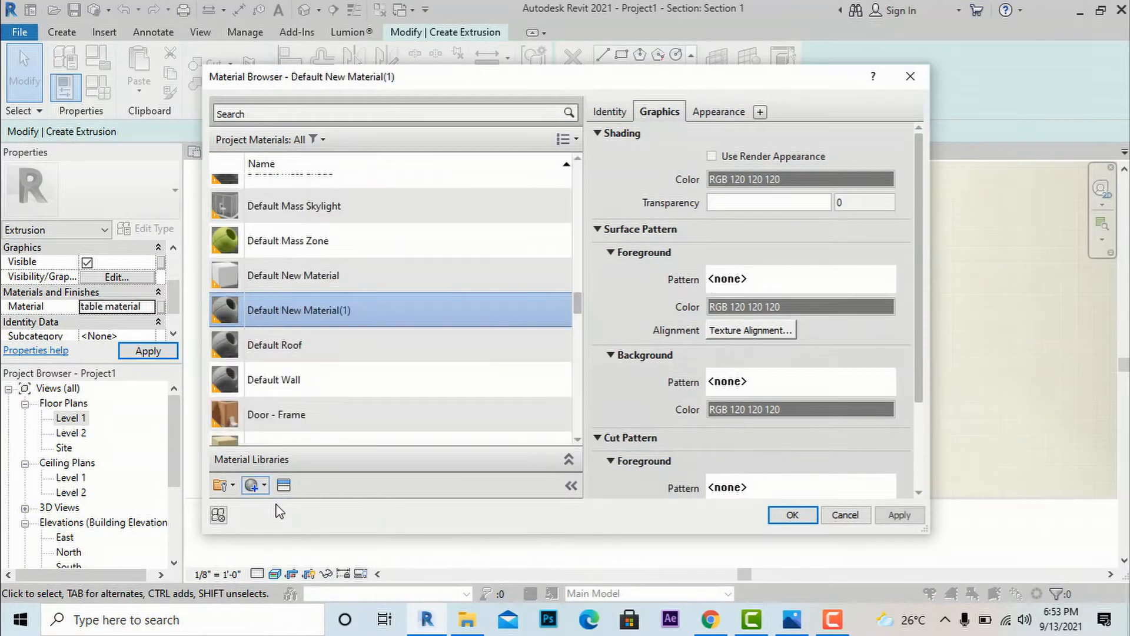
right_click(298, 292)
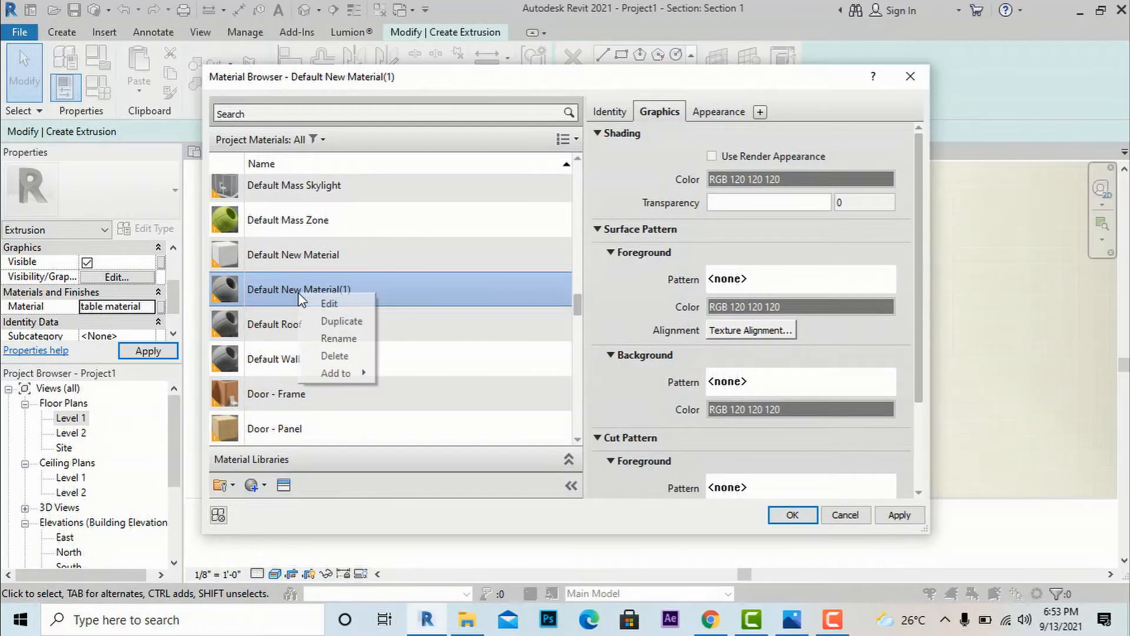
click(324, 342)
text(table top corian)
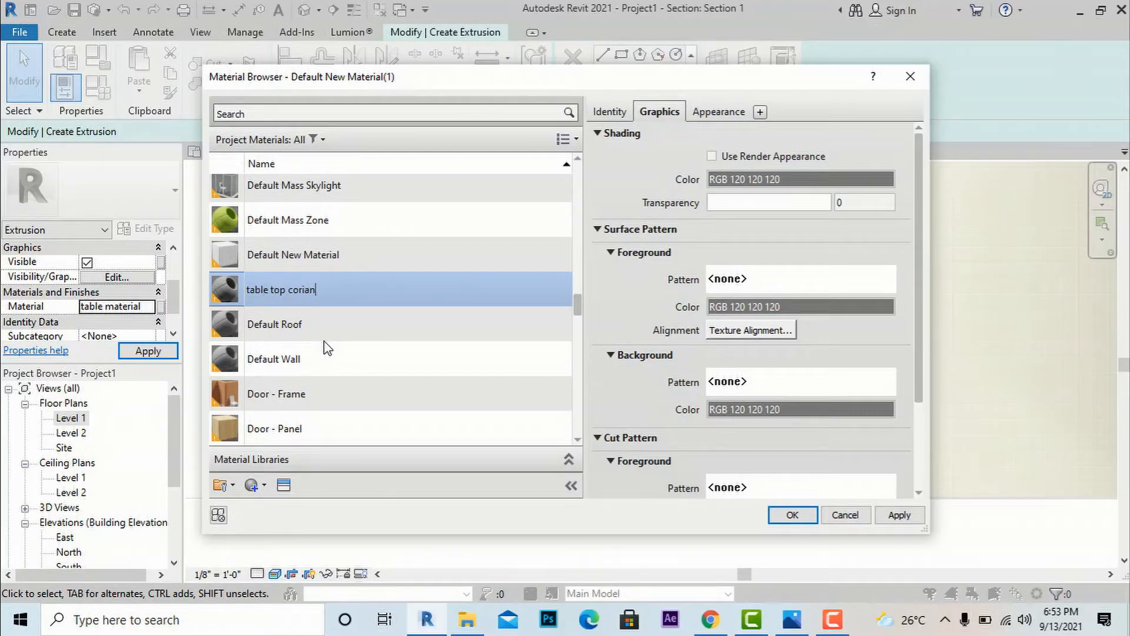
Give the new material the Plastic Laminate - White appearance asset and assign it to the desktop extrusion
click(283, 485)
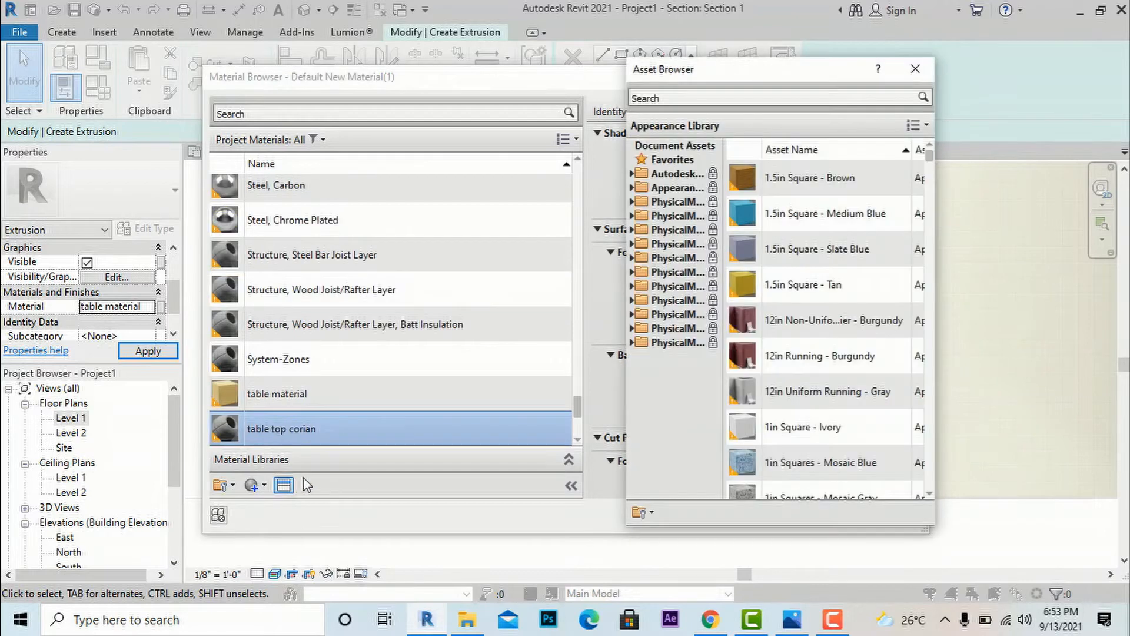
click(685, 101)
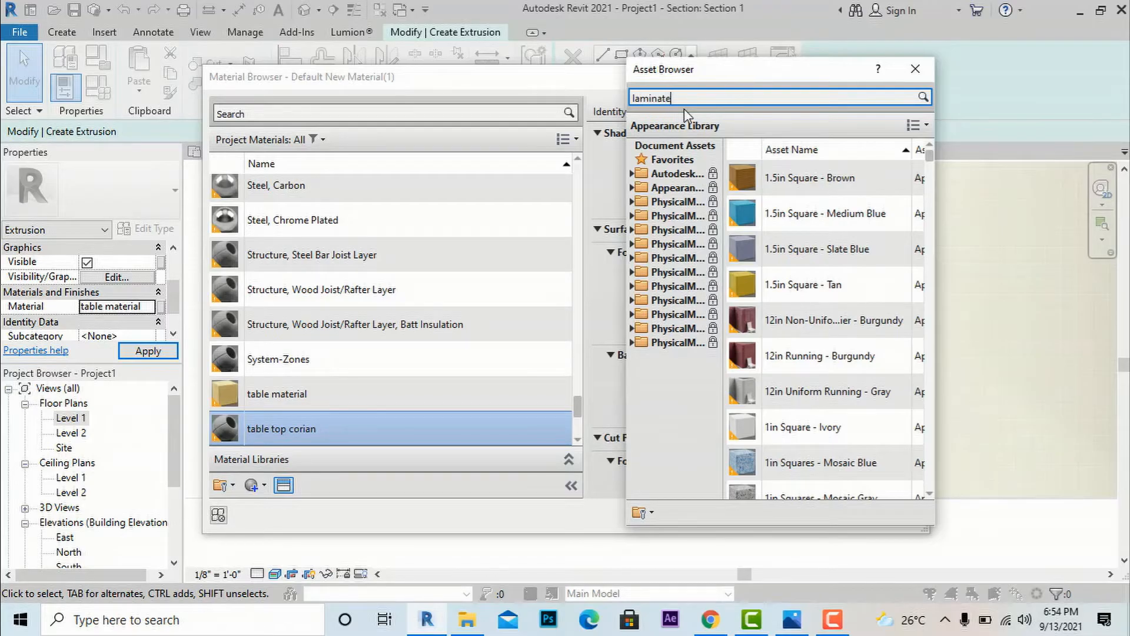
key(Return)
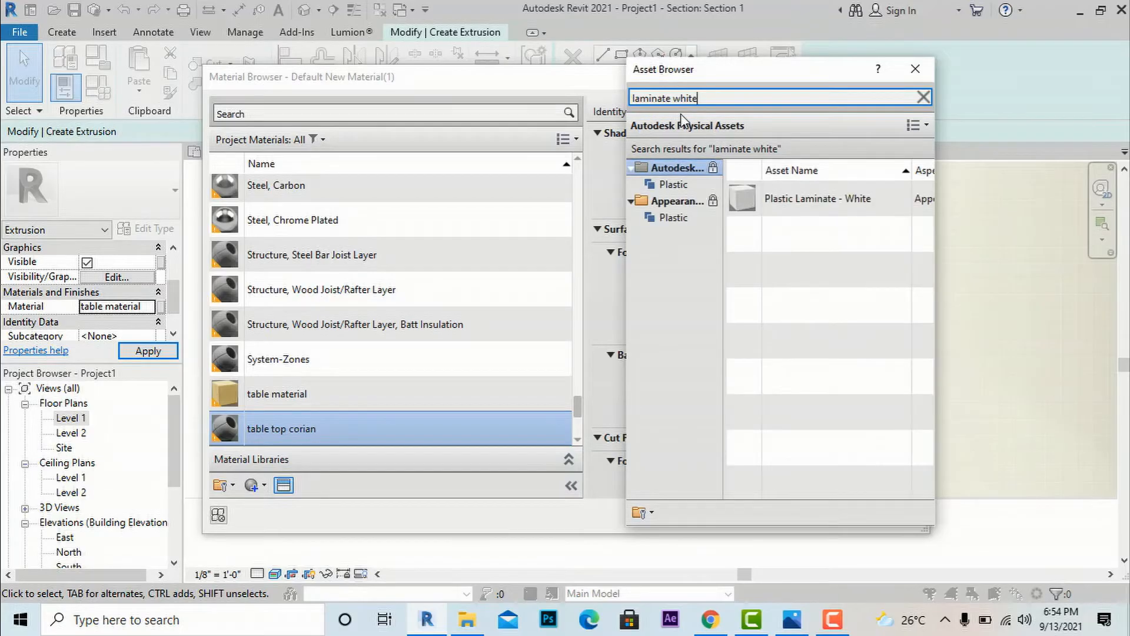
double_click(783, 200)
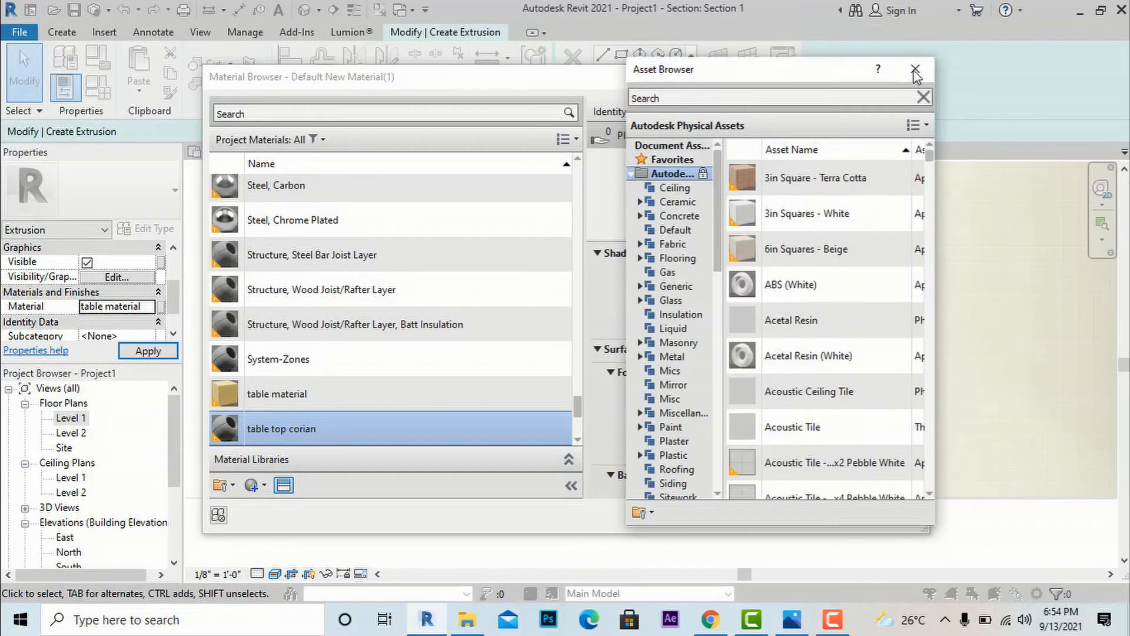
click(916, 74)
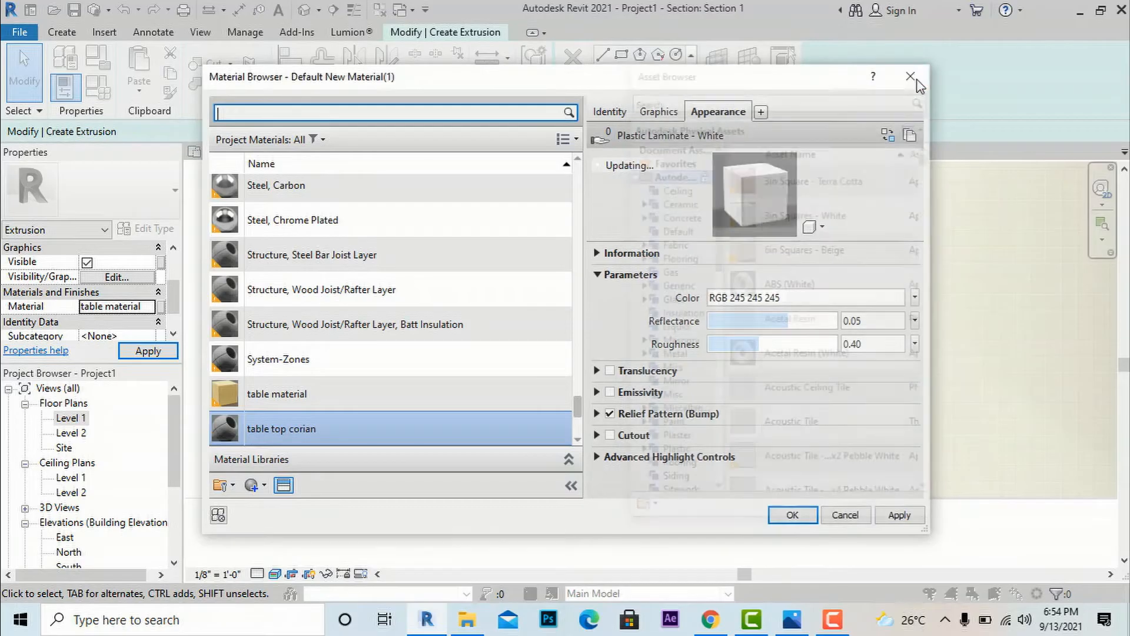
click(898, 514)
click(792, 515)
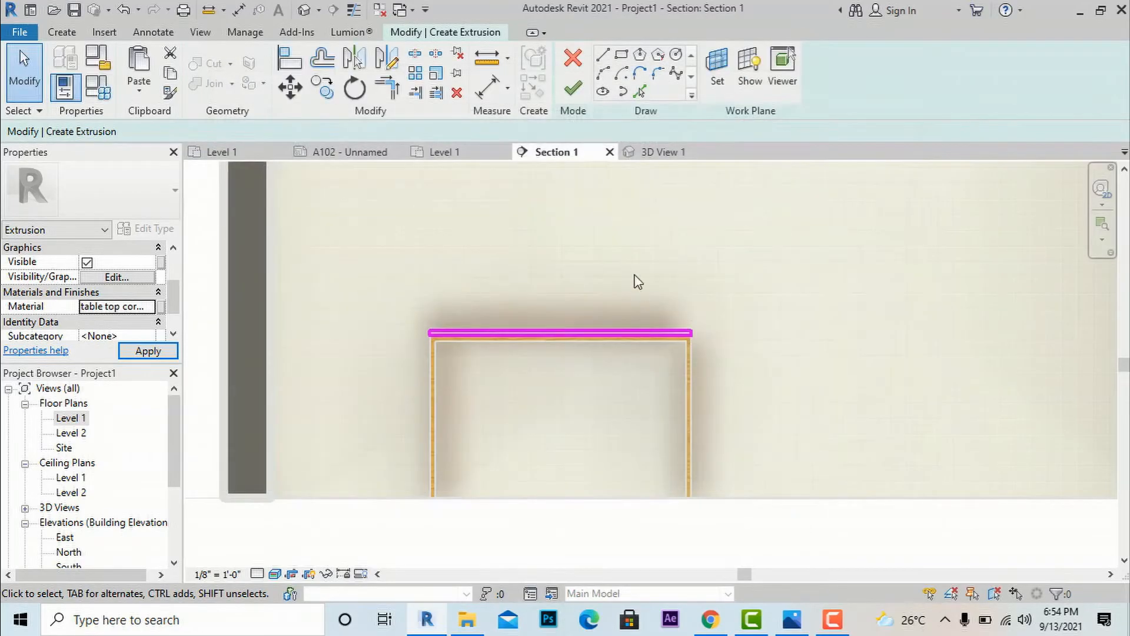
Finish the desktop extrusion and its in-place model, and check the desk in 3D View 1
click(574, 91)
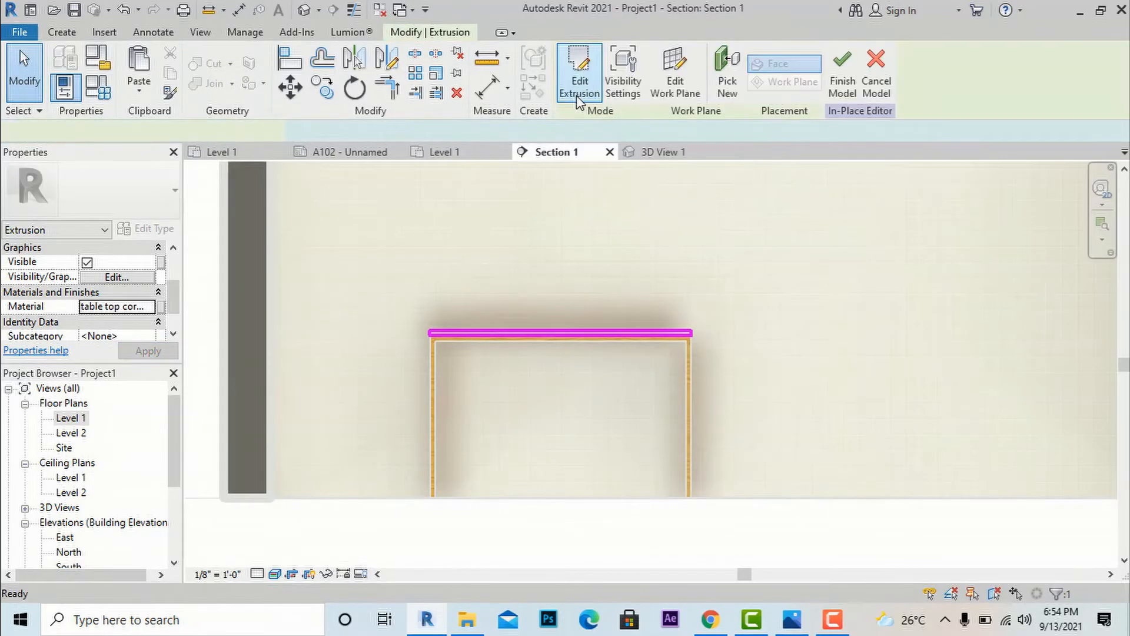
click(842, 79)
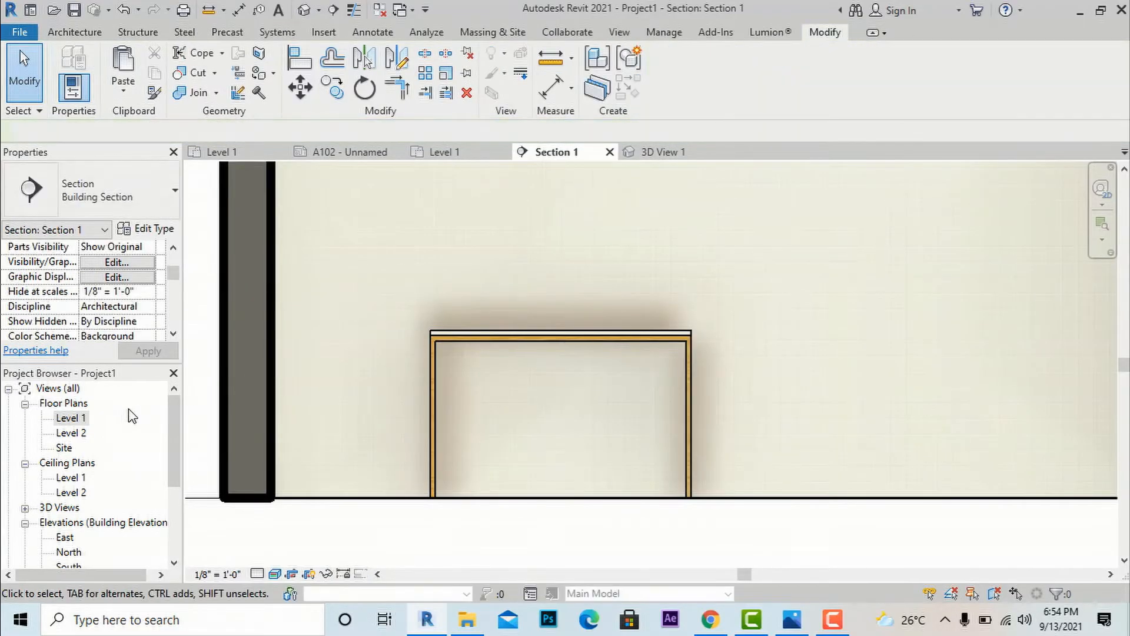
scroll(100, 440, down, 1)
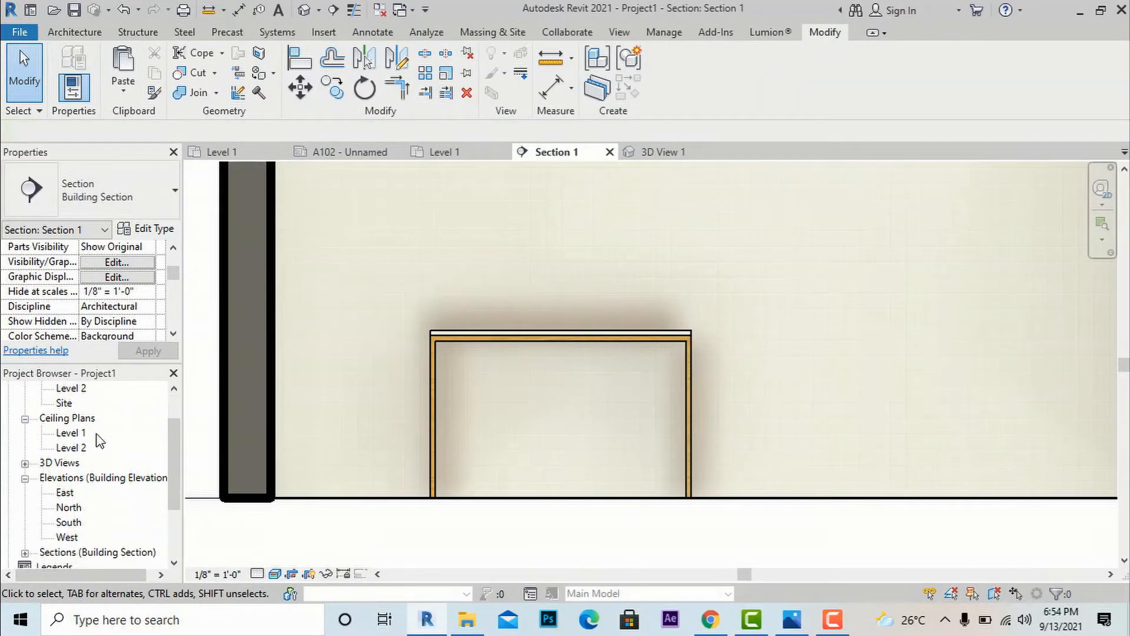
double_click(70, 464)
double_click(70, 478)
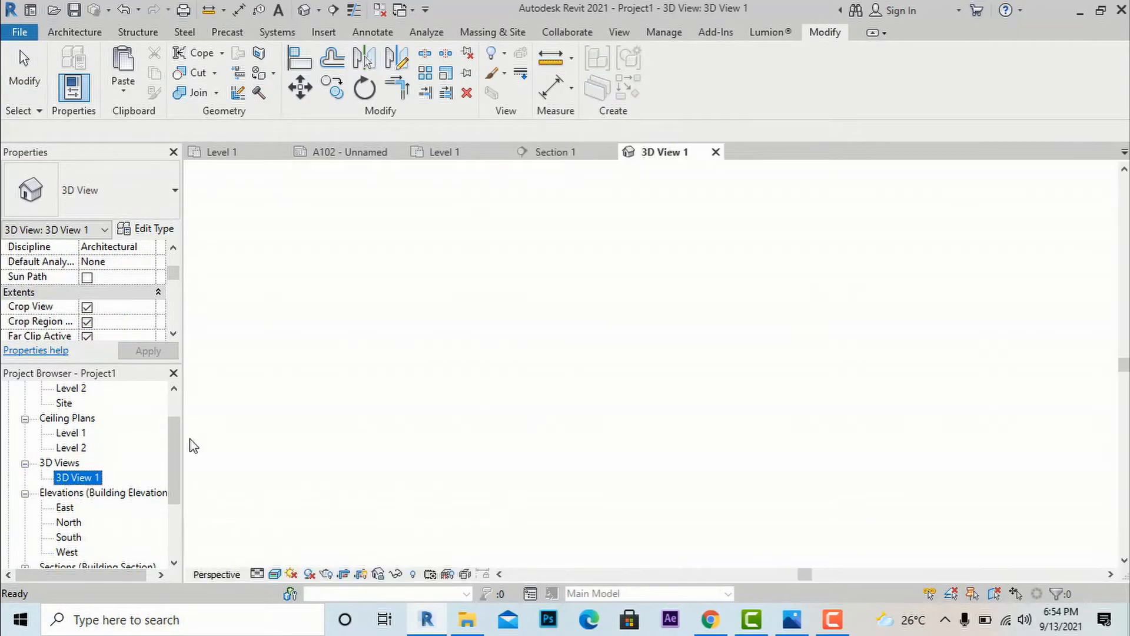
scroll(658, 426, up, 3)
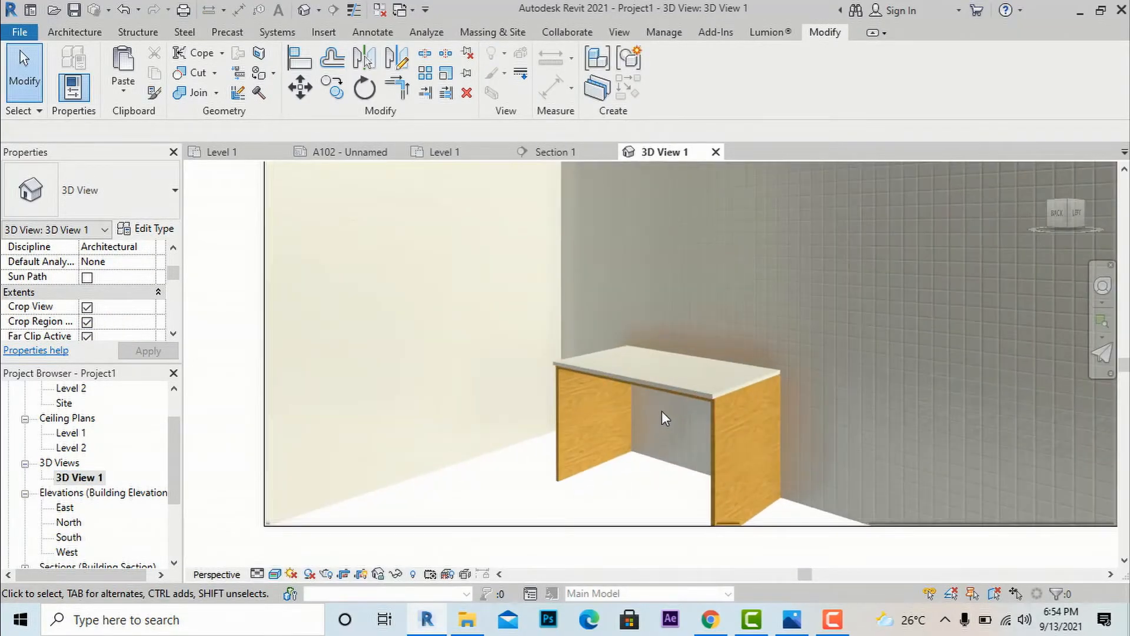
scroll(637, 310, down, 3)
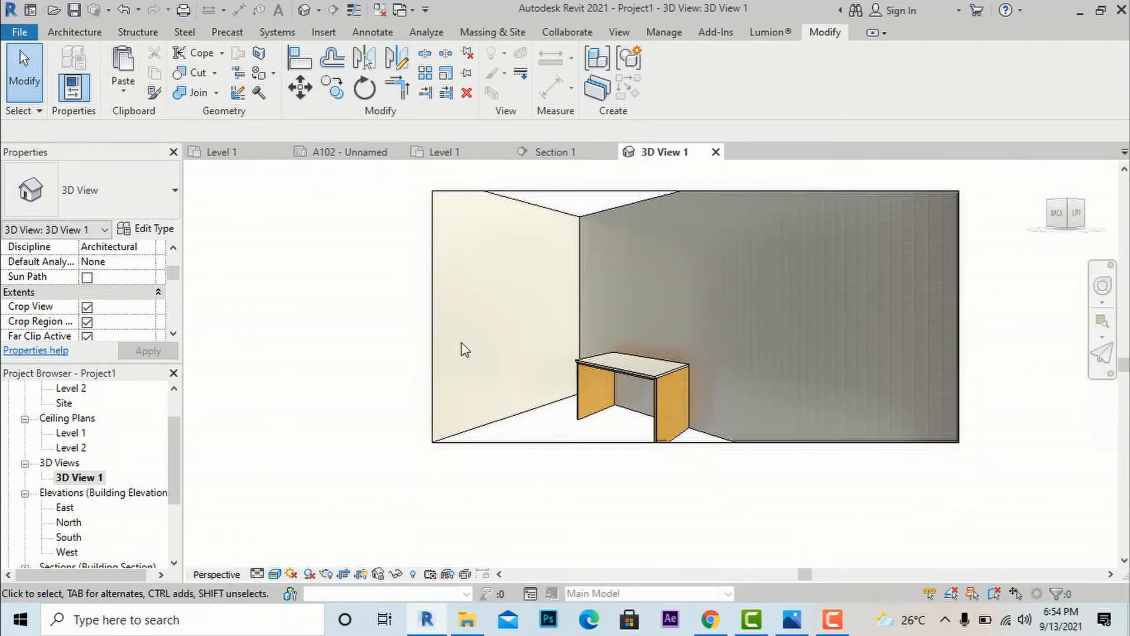
Compare the modelled desk with the desk and shelf arrangement in the reference photo
click(792, 621)
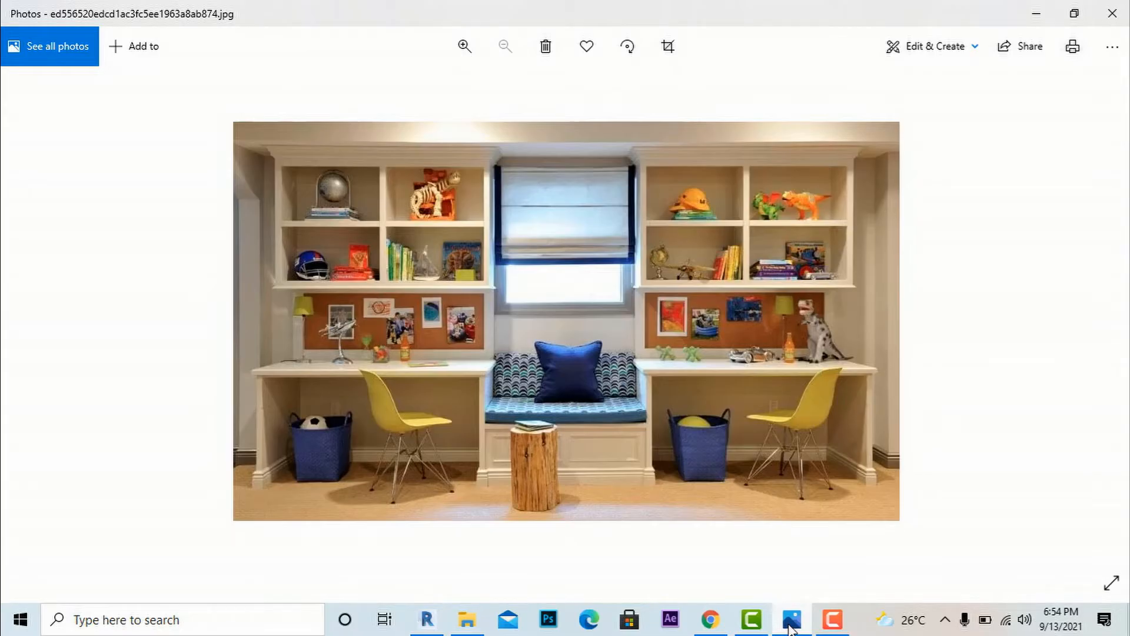
click(789, 625)
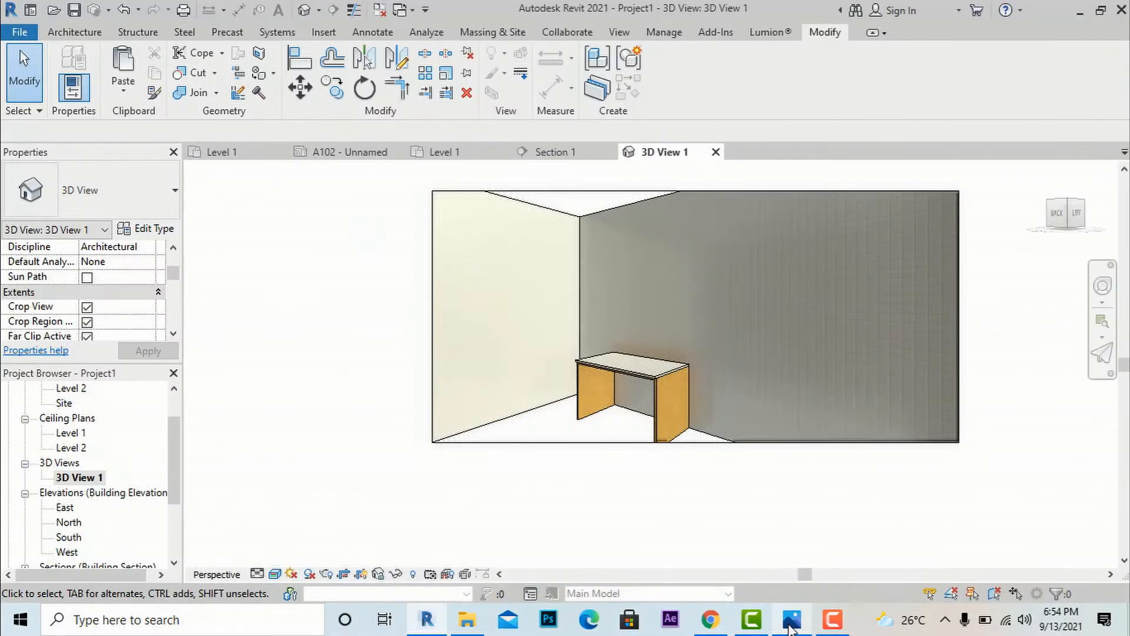
click(789, 625)
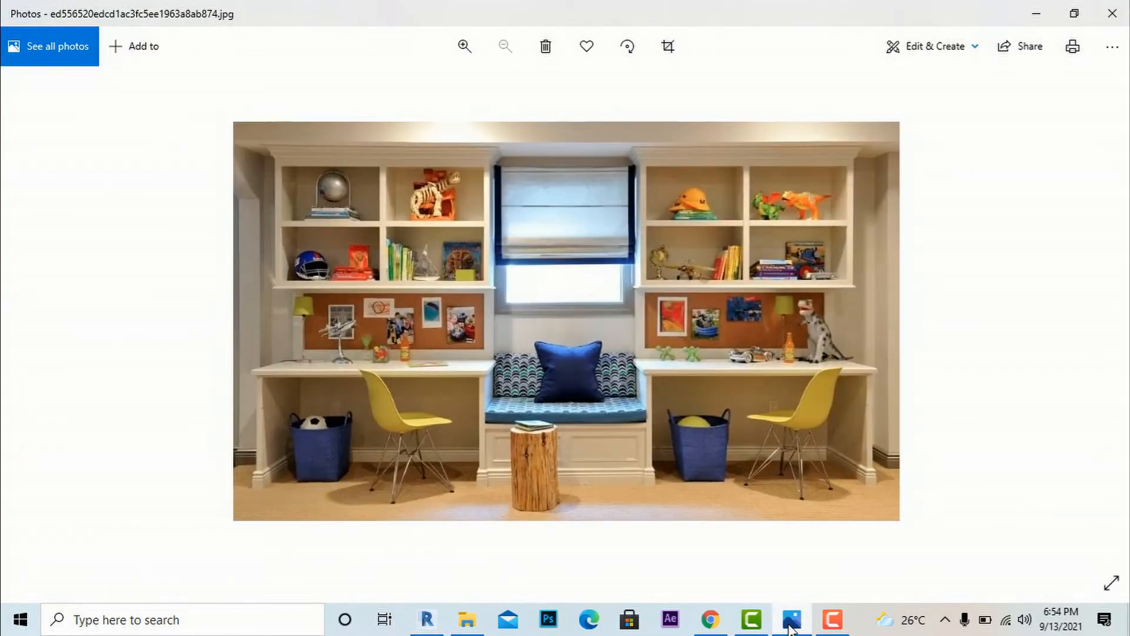
click(789, 625)
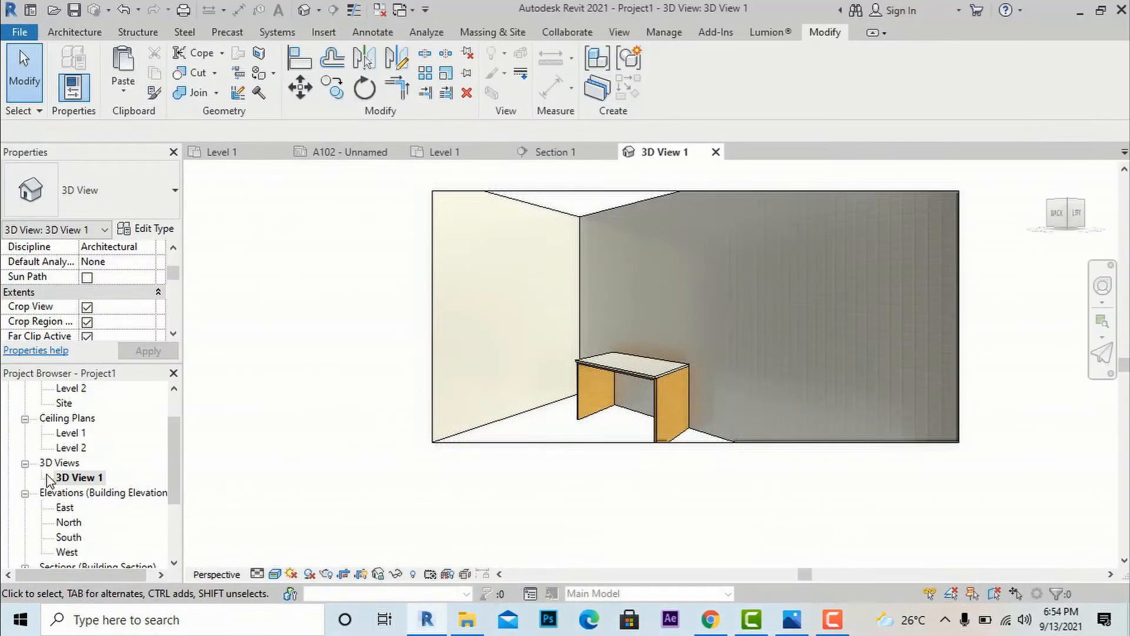
Open Section 1 from the Level 1 floor plan, edit the desk model in place and start a new extrusion on the 9" wall
scroll(62, 453, up, 1)
double_click(71, 418)
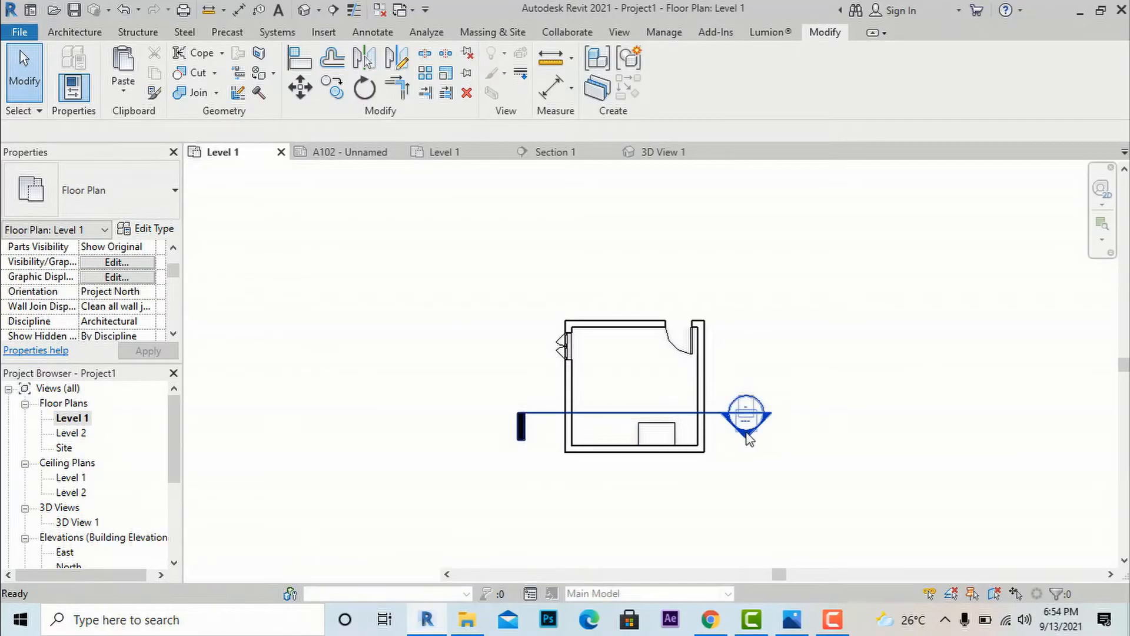
double_click(748, 434)
scroll(624, 441, down, 2)
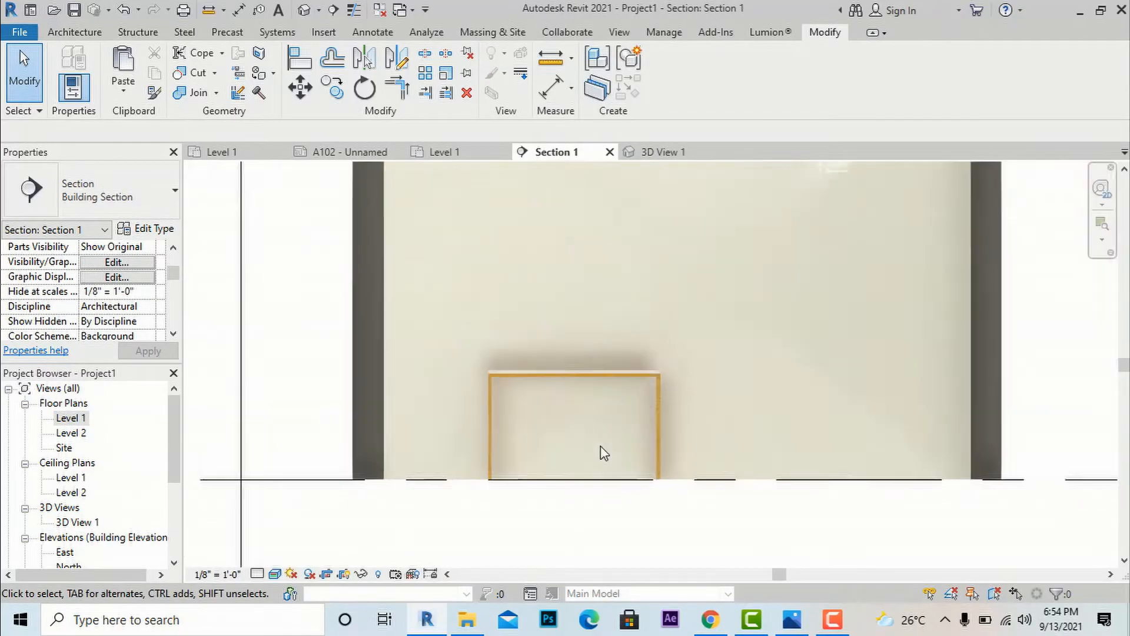
scroll(604, 453, down, 1)
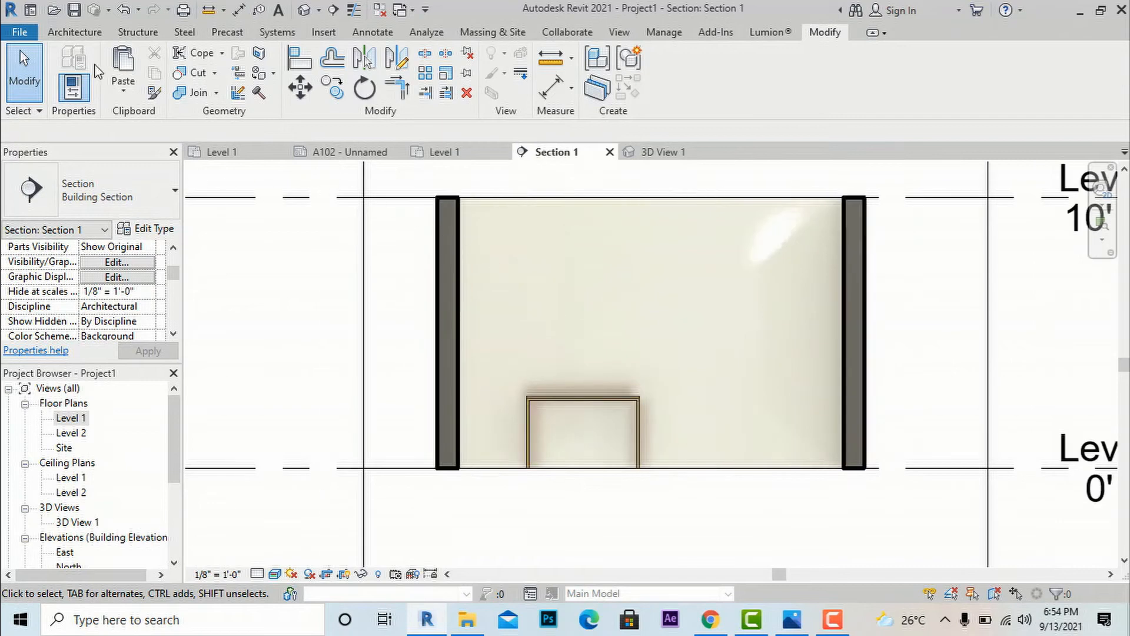
click(90, 34)
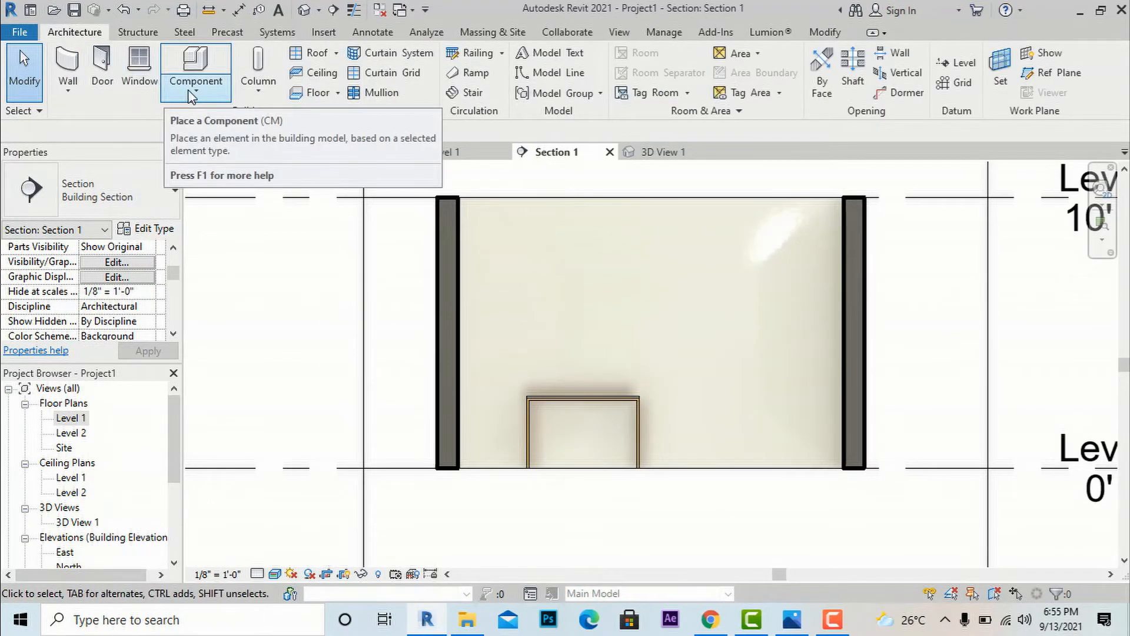
click(587, 411)
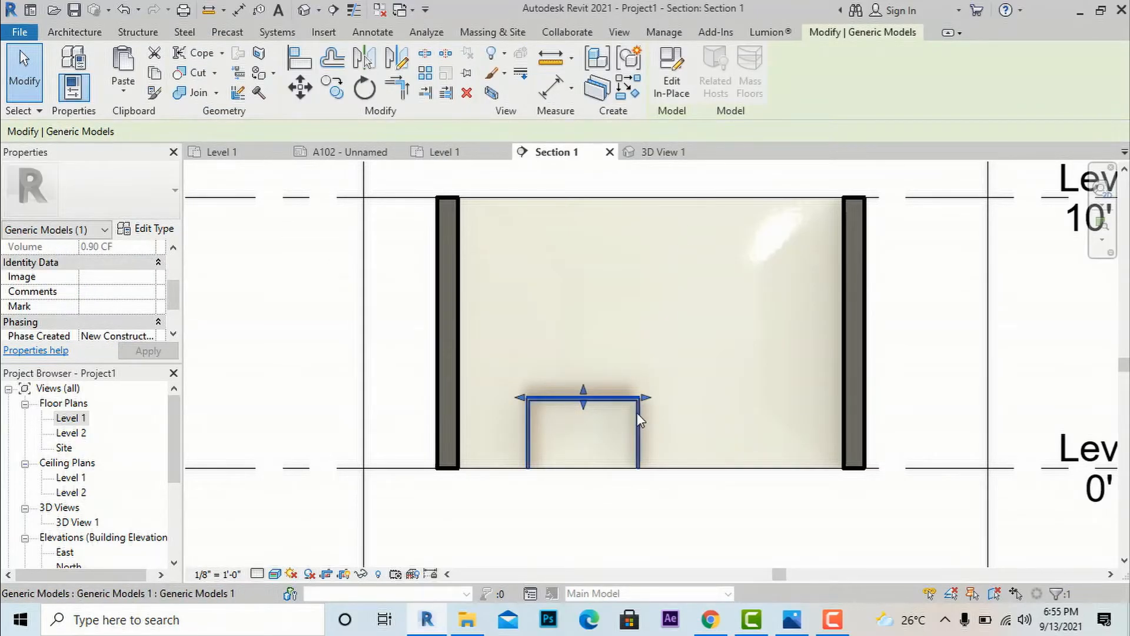
click(638, 433)
click(670, 94)
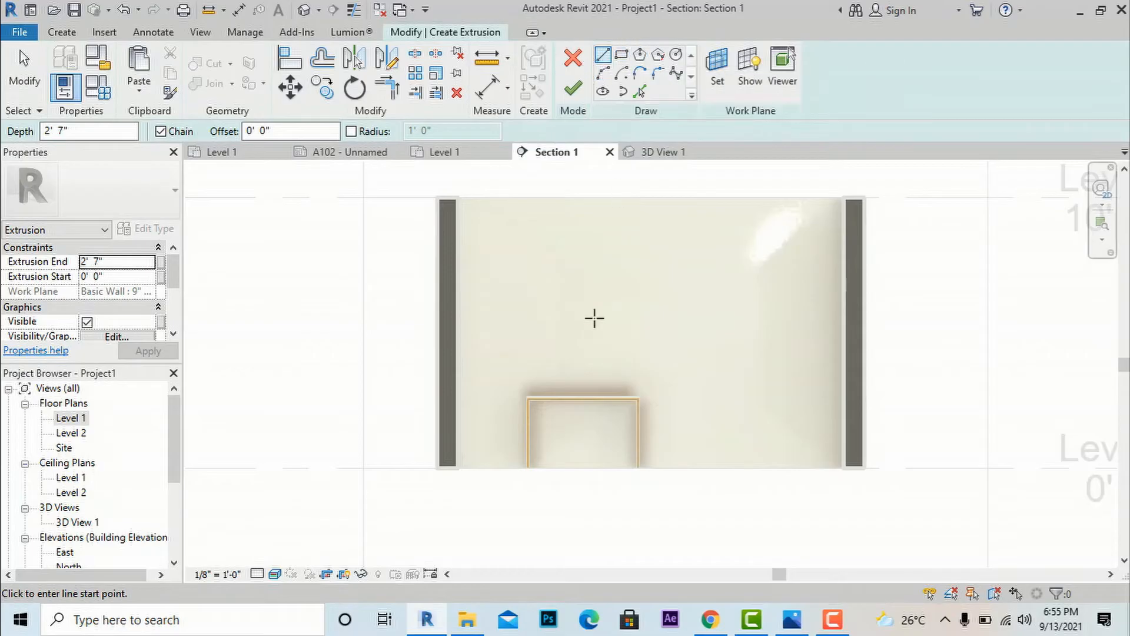
Sketch a vertical line about 2' up from the desktop's left end and a horizontal line 4' 11" long from its upper end
click(527, 395)
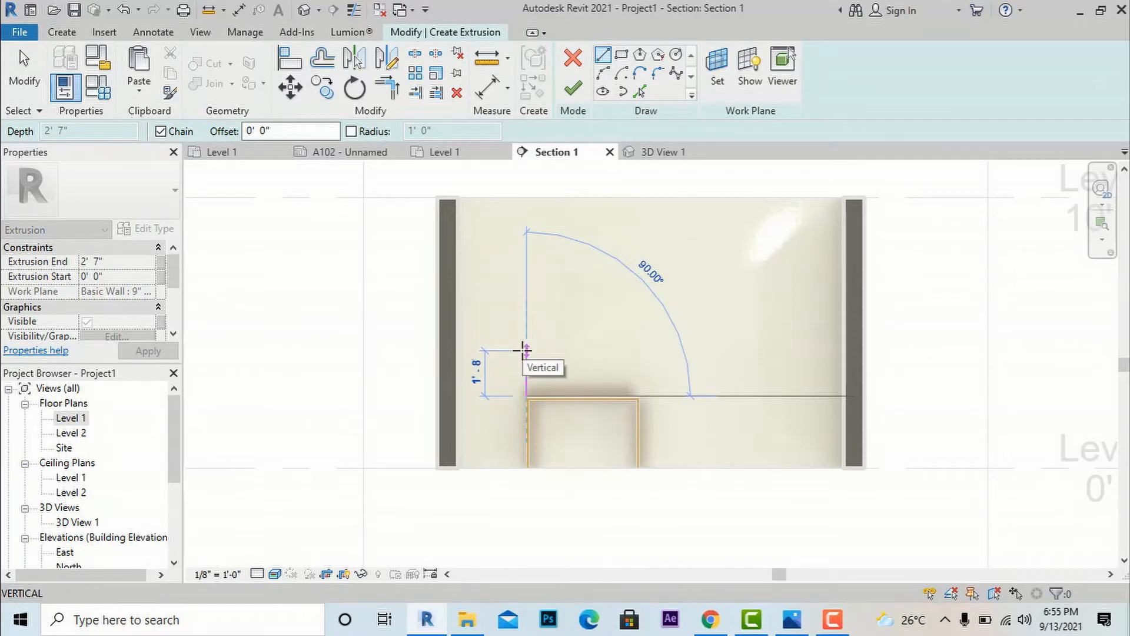
scroll(522, 350, up, 1)
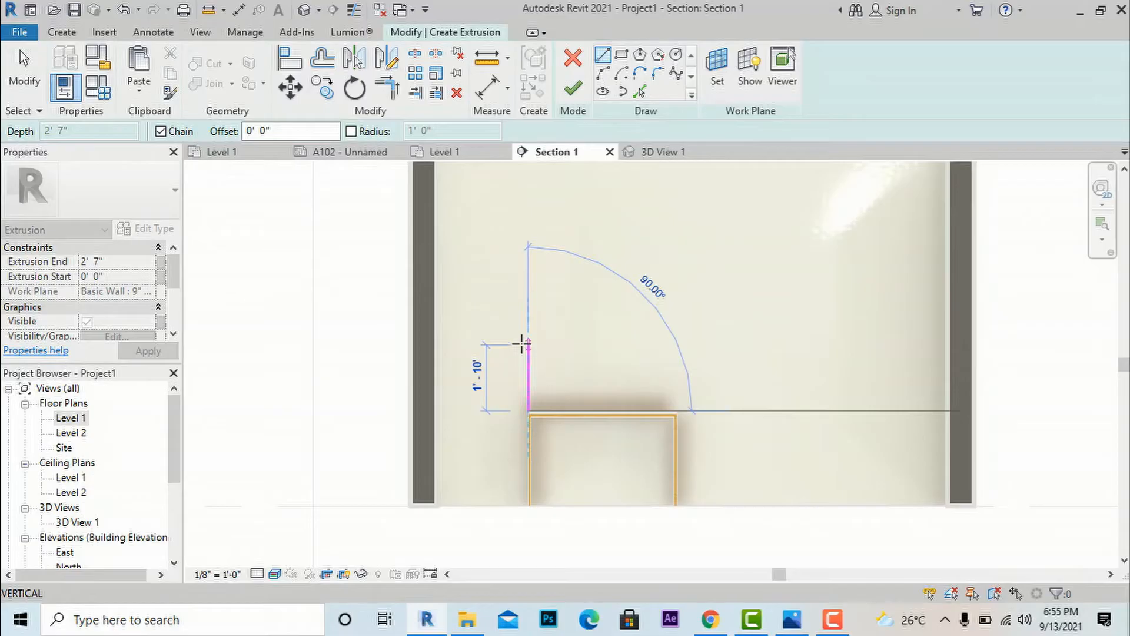
click(522, 340)
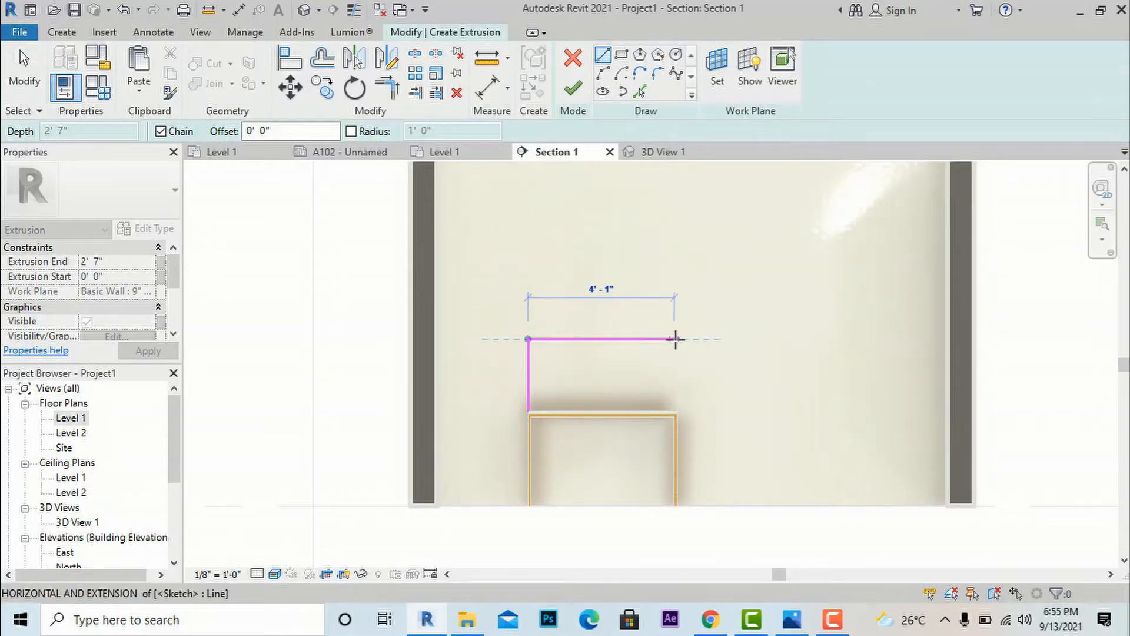
click(705, 339)
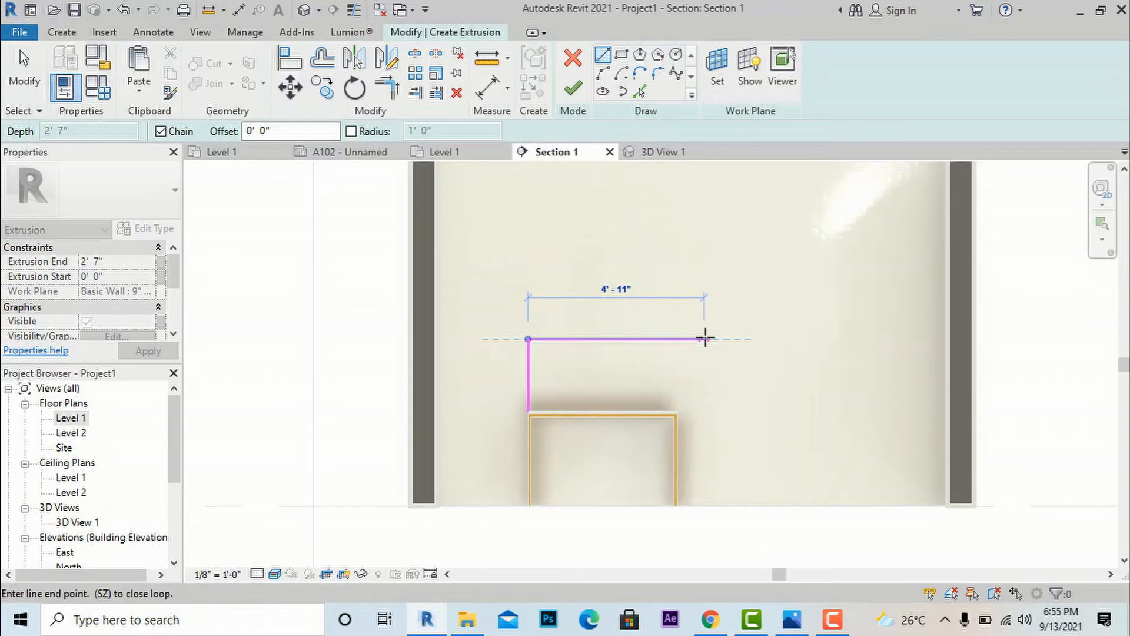
key(Escape)
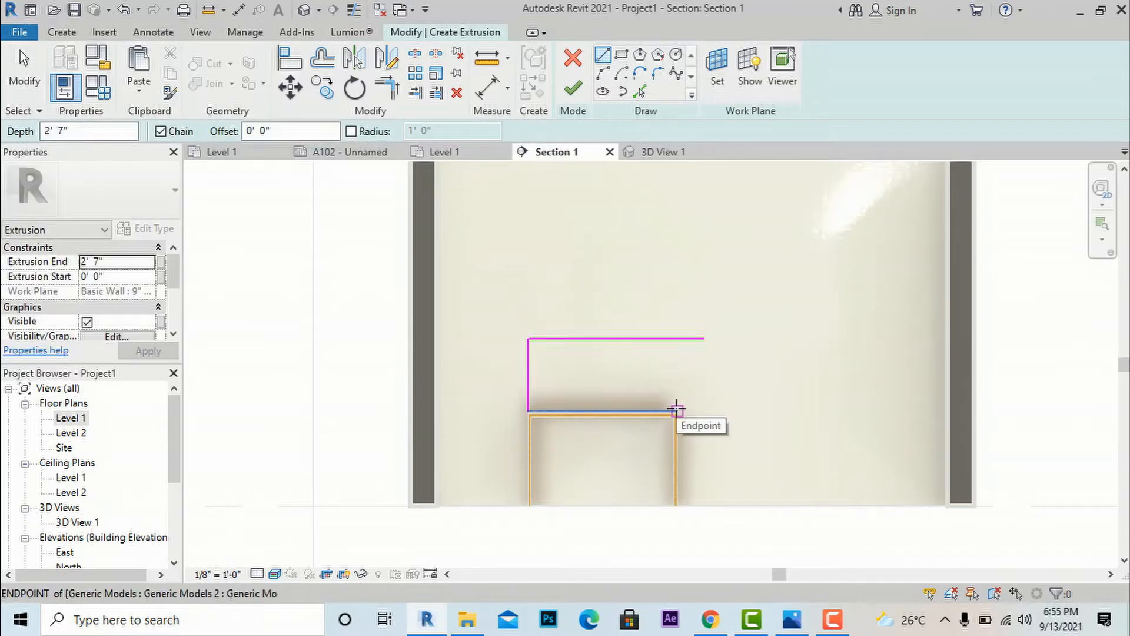
Sketch a vertical line about 2' 8" up from the desktop's right end and trim it to a corner with the horizontal line
click(677, 411)
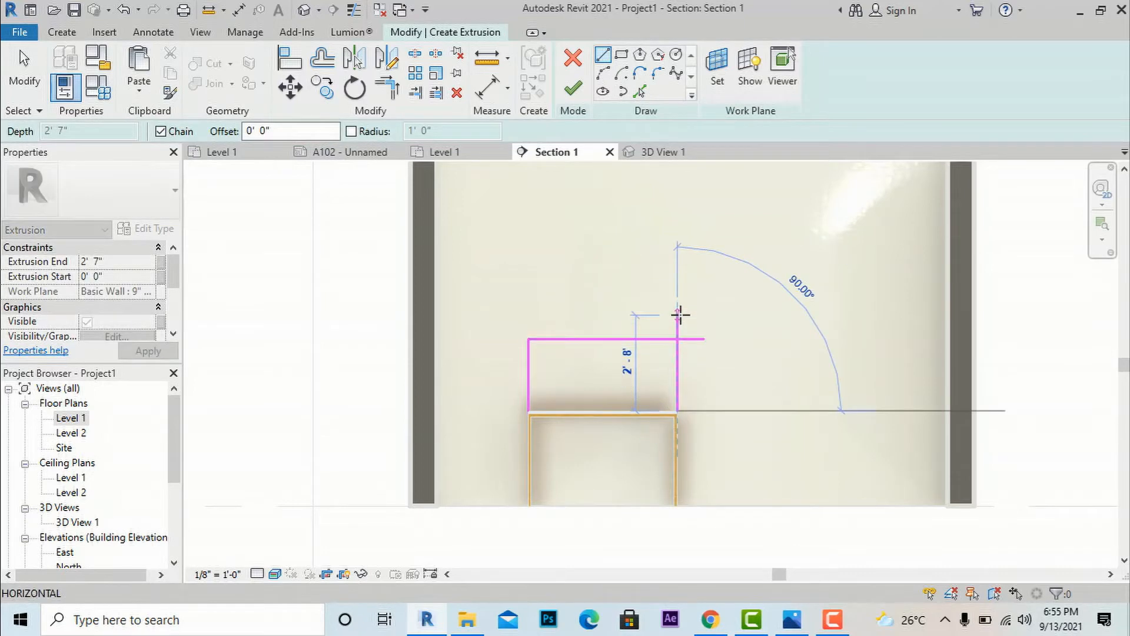
click(678, 315)
key(Escape)
key(Escape)
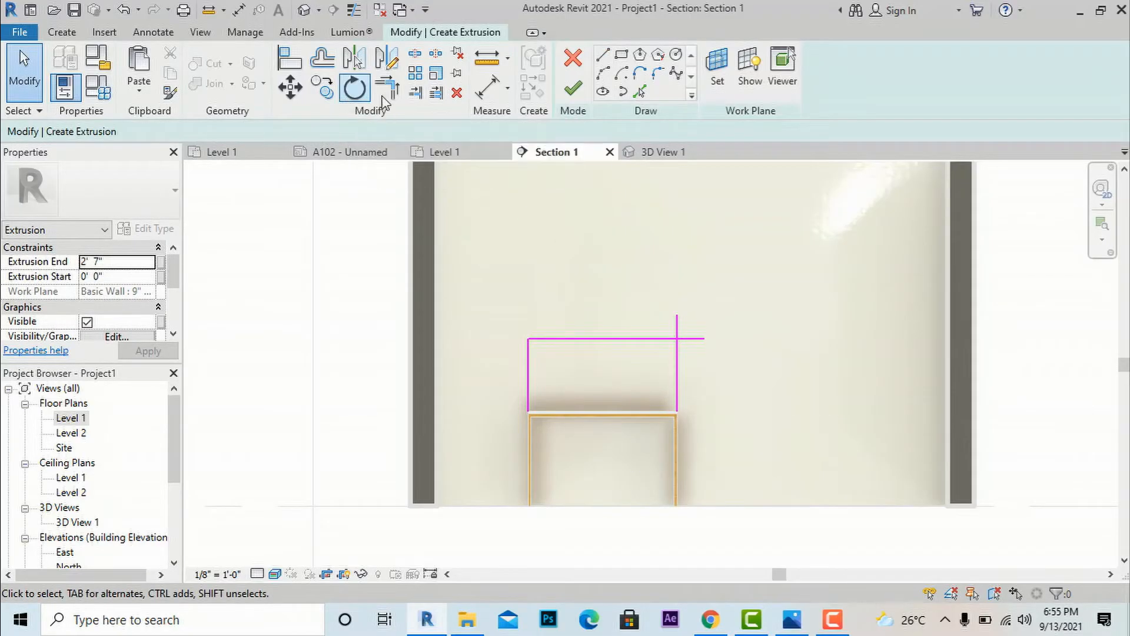
click(386, 91)
click(663, 338)
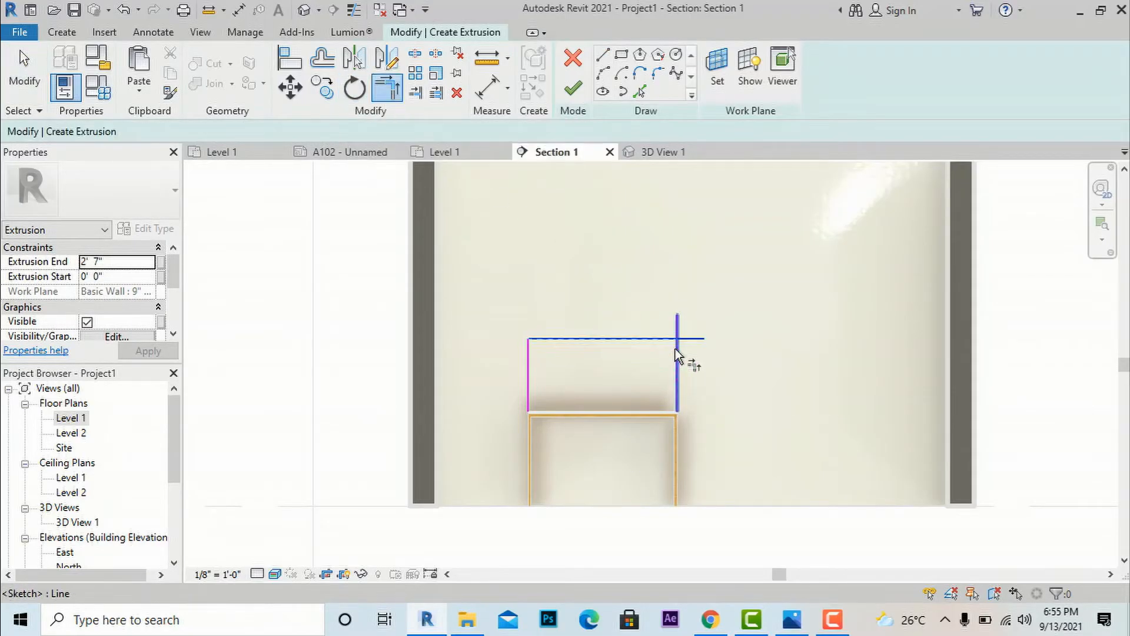
click(677, 363)
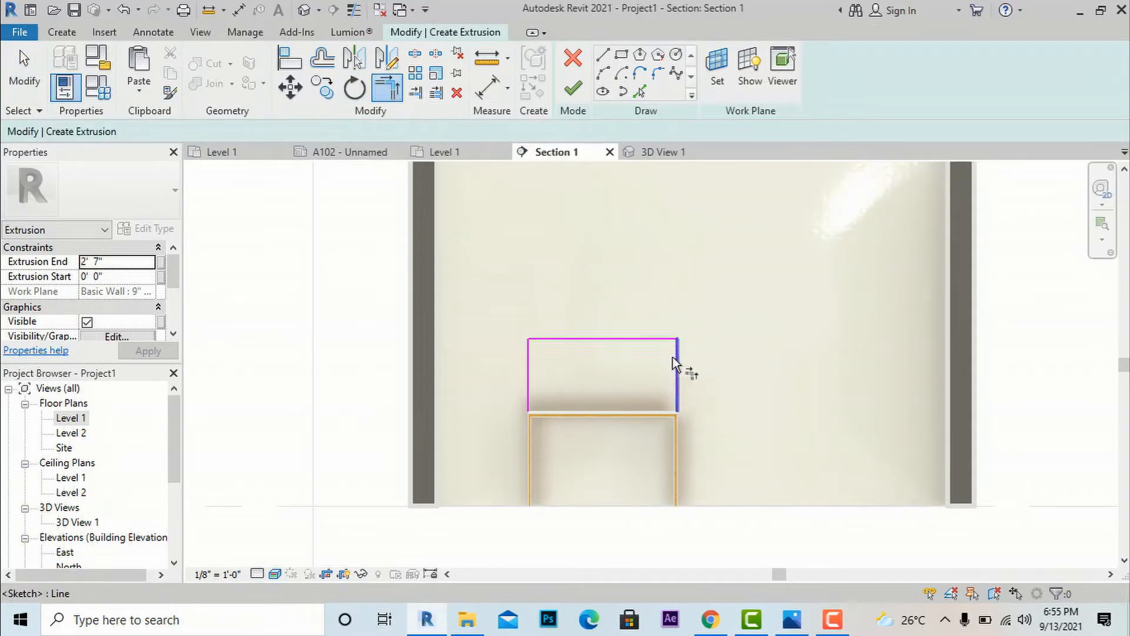
Close the rectangular outline with a line along the desktop's upper edge, joining the lower ends of both vertical lines
click(606, 62)
scroll(570, 398, up, 2)
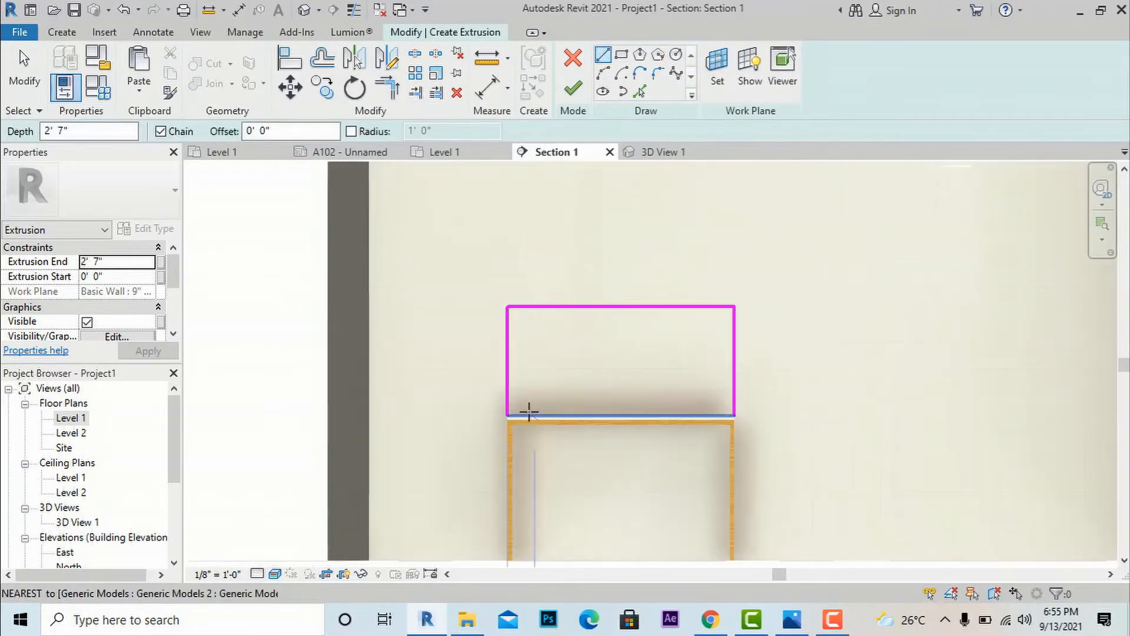
click(510, 415)
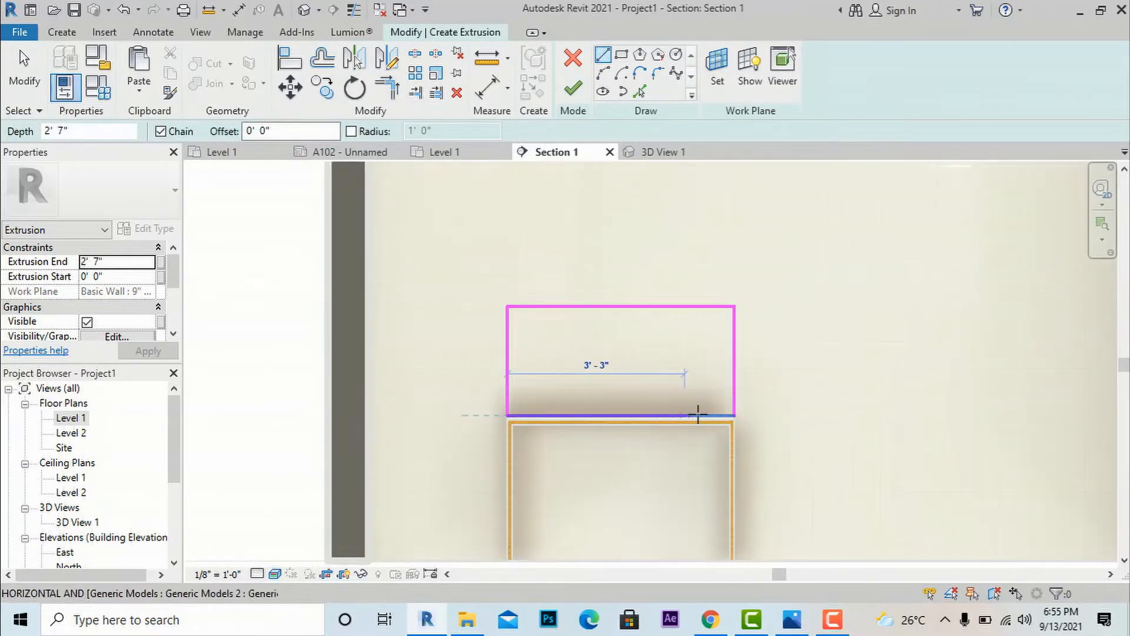
click(734, 414)
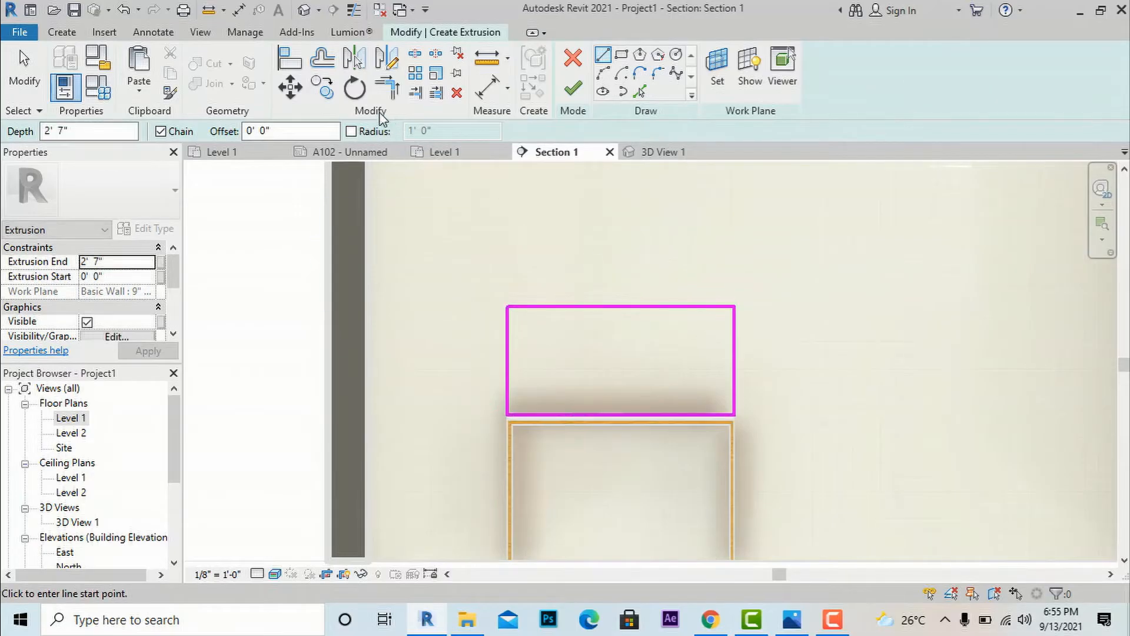
Offset a copy of each of the four rectangle sides 1" inward
click(329, 66)
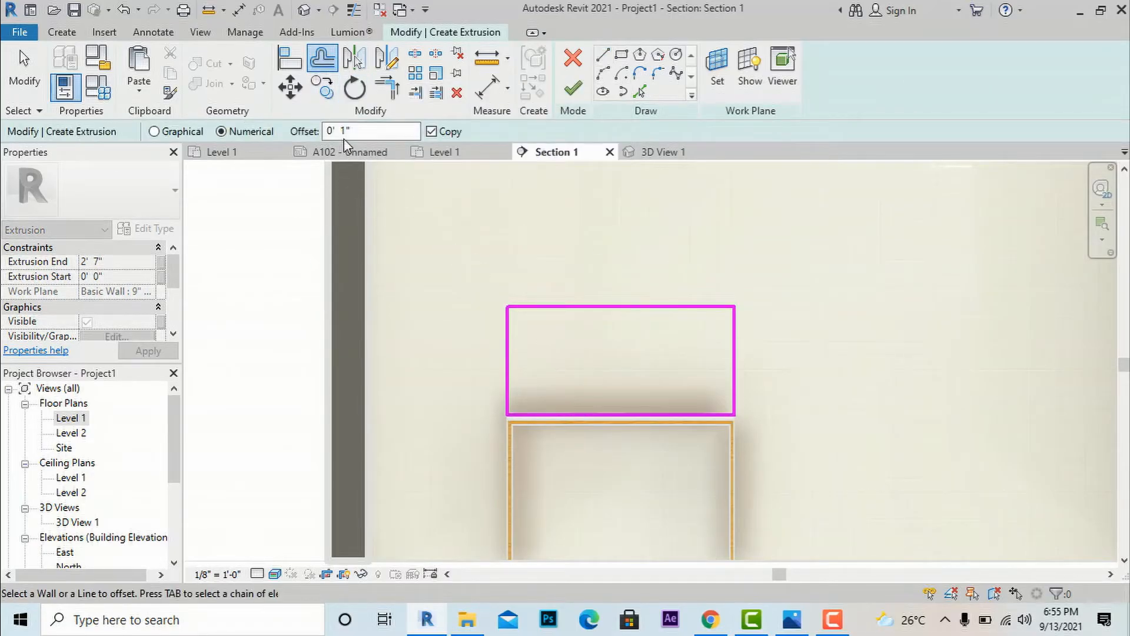
click(840, 627)
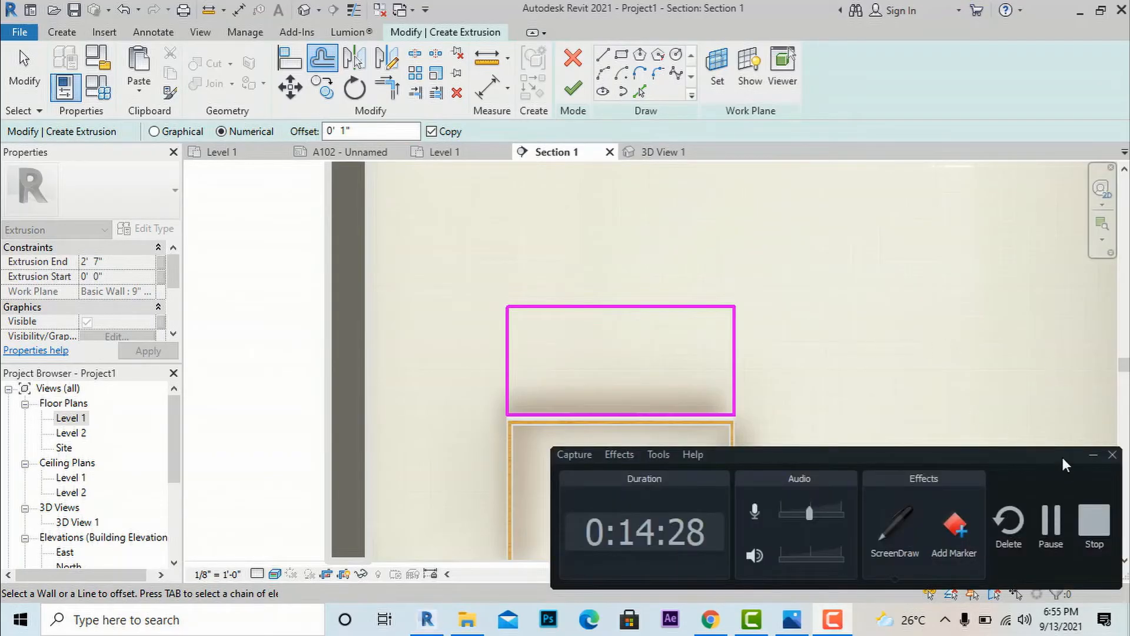
click(1091, 454)
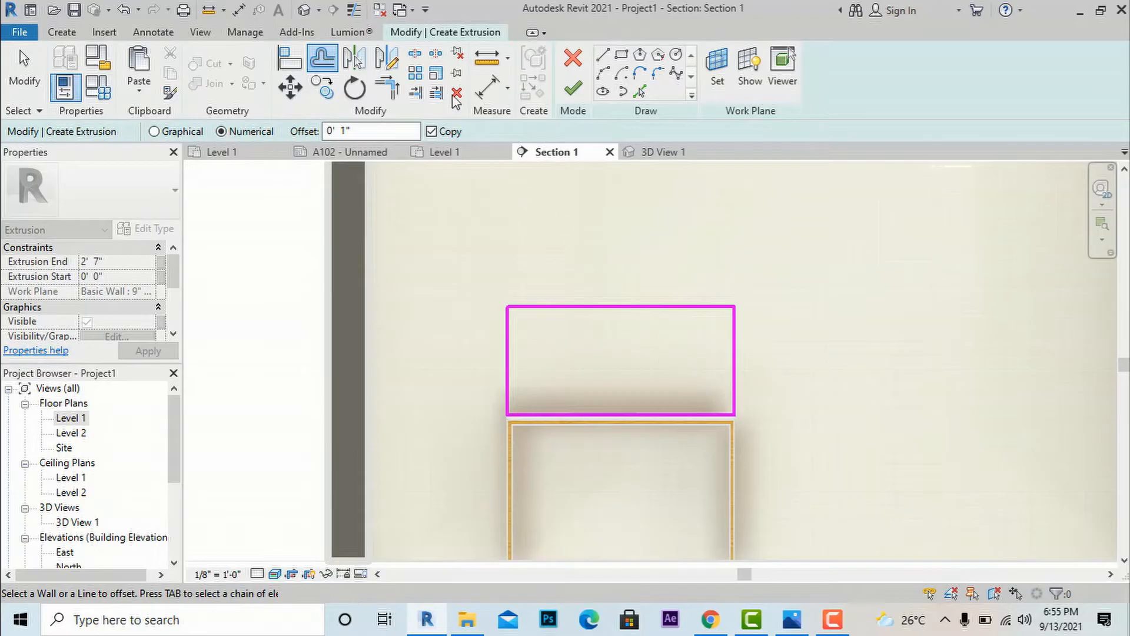
click(521, 330)
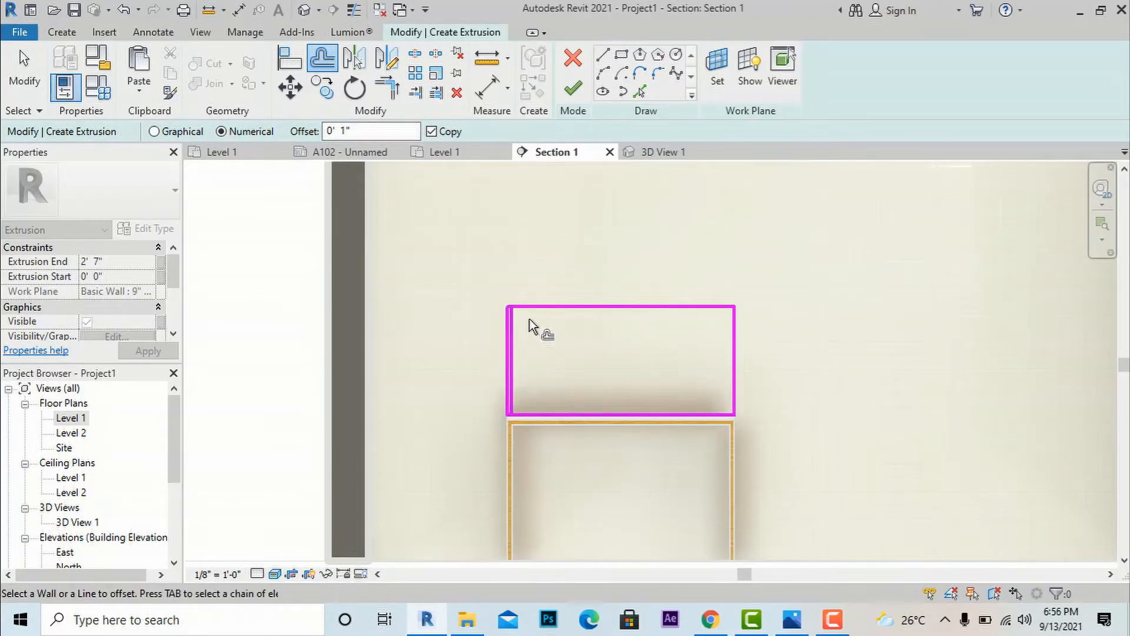
click(545, 319)
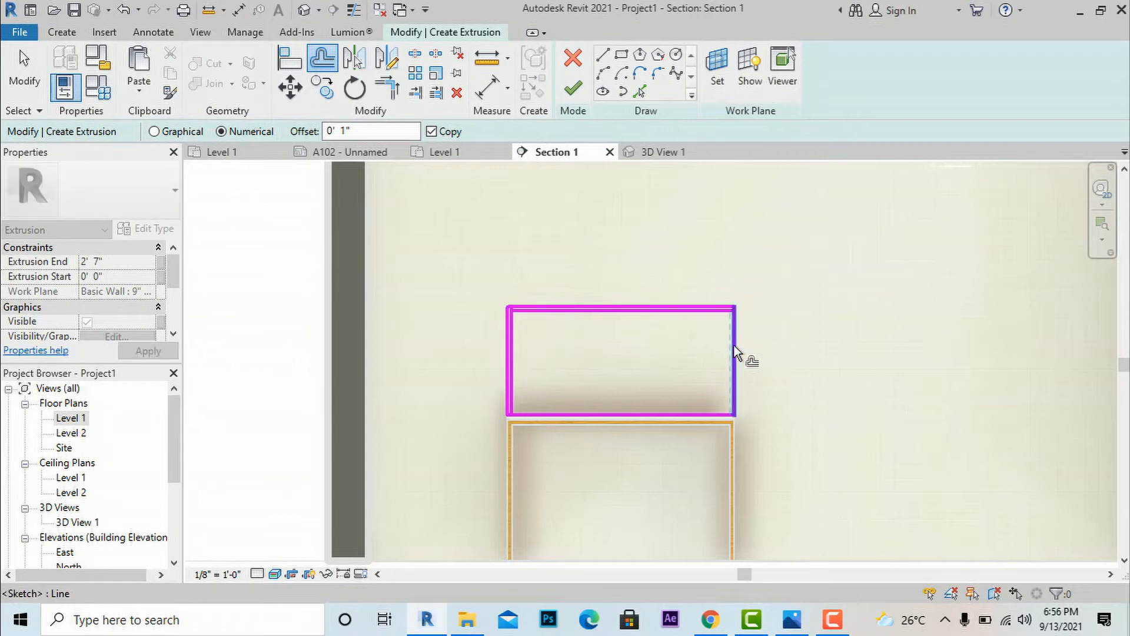
click(694, 398)
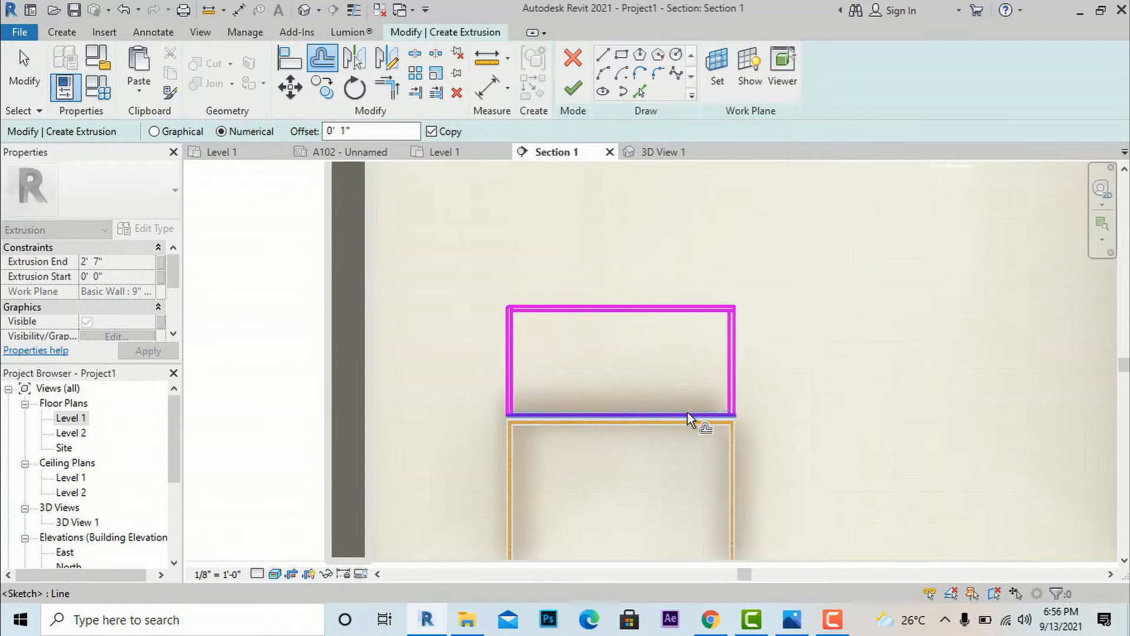
click(687, 412)
key(Escape)
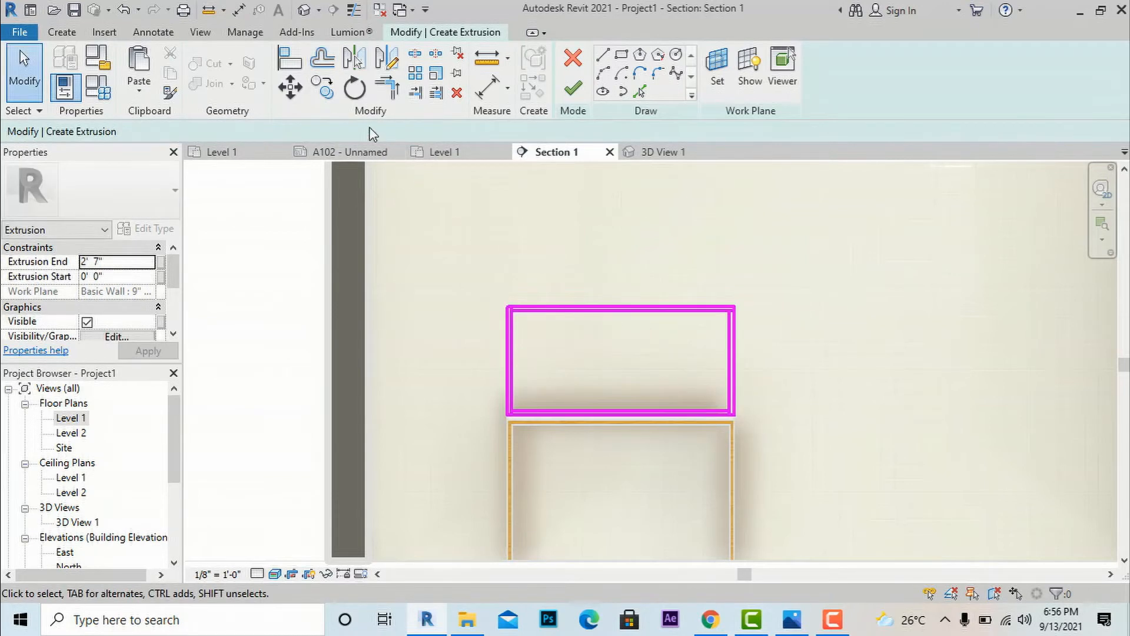
Trim the inner offset lines to corners so they form a closed inner rectangle
click(393, 96)
scroll(518, 330, up, 3)
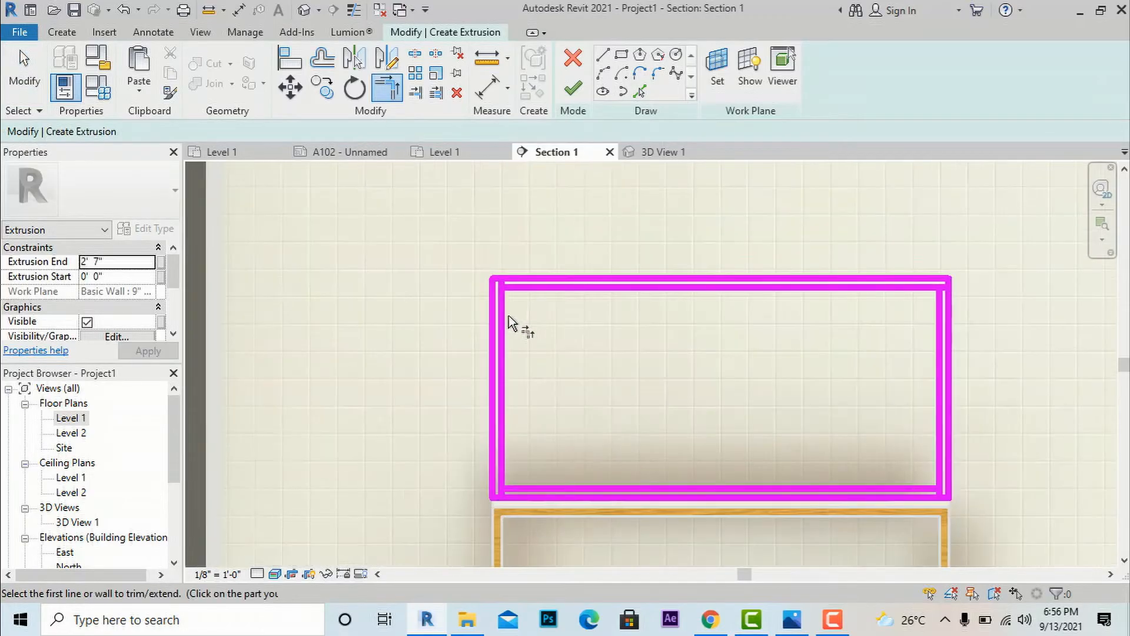
click(513, 290)
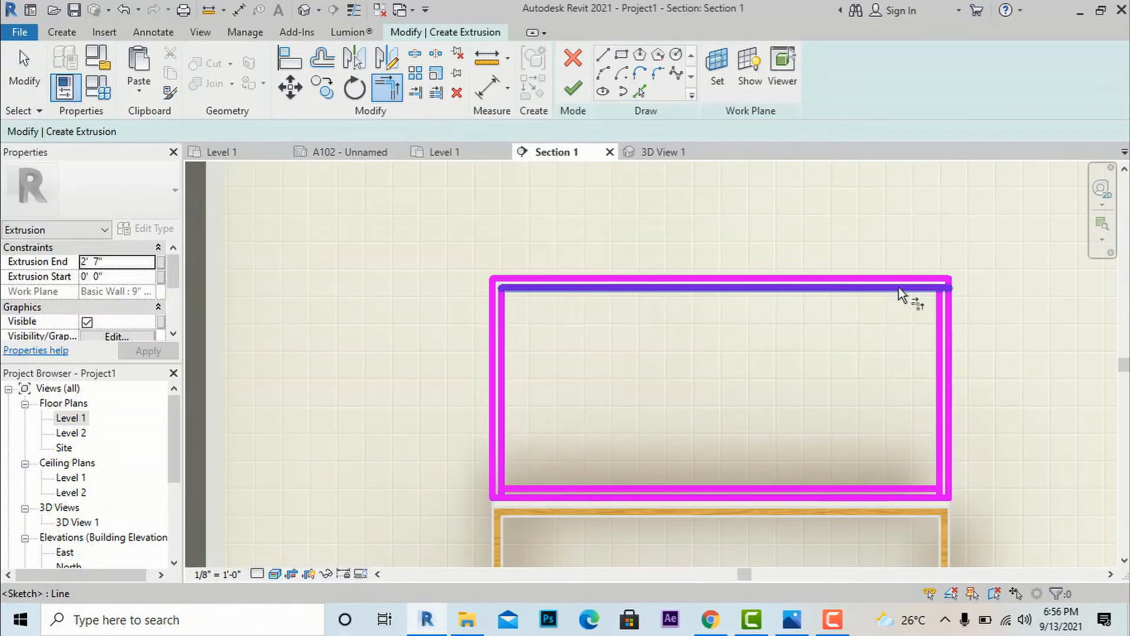
click(939, 317)
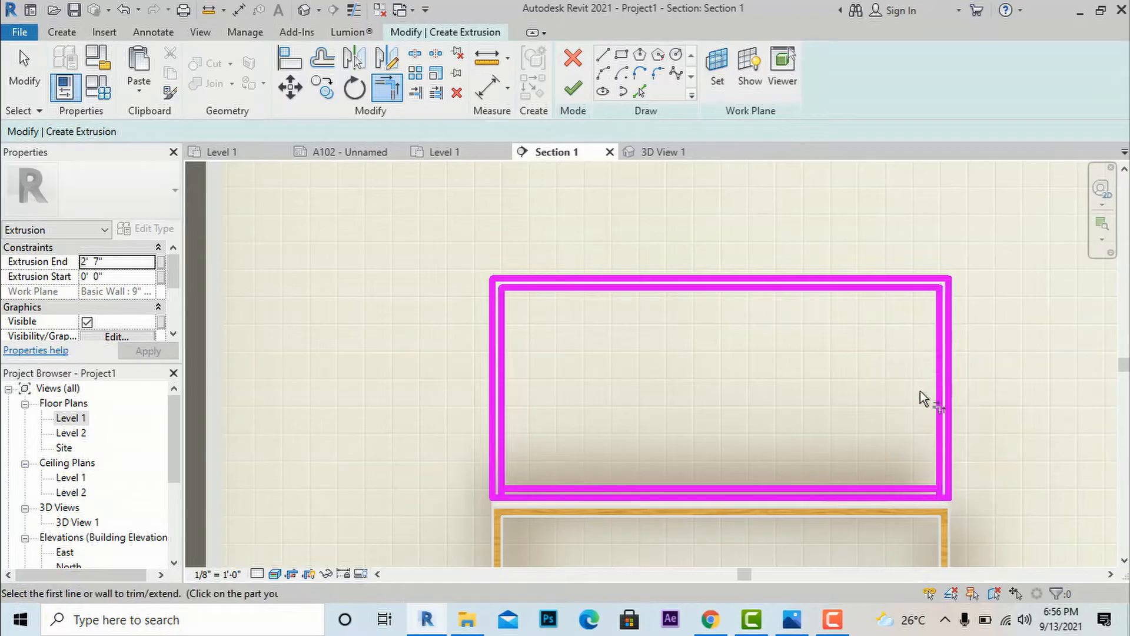
click(928, 487)
click(936, 472)
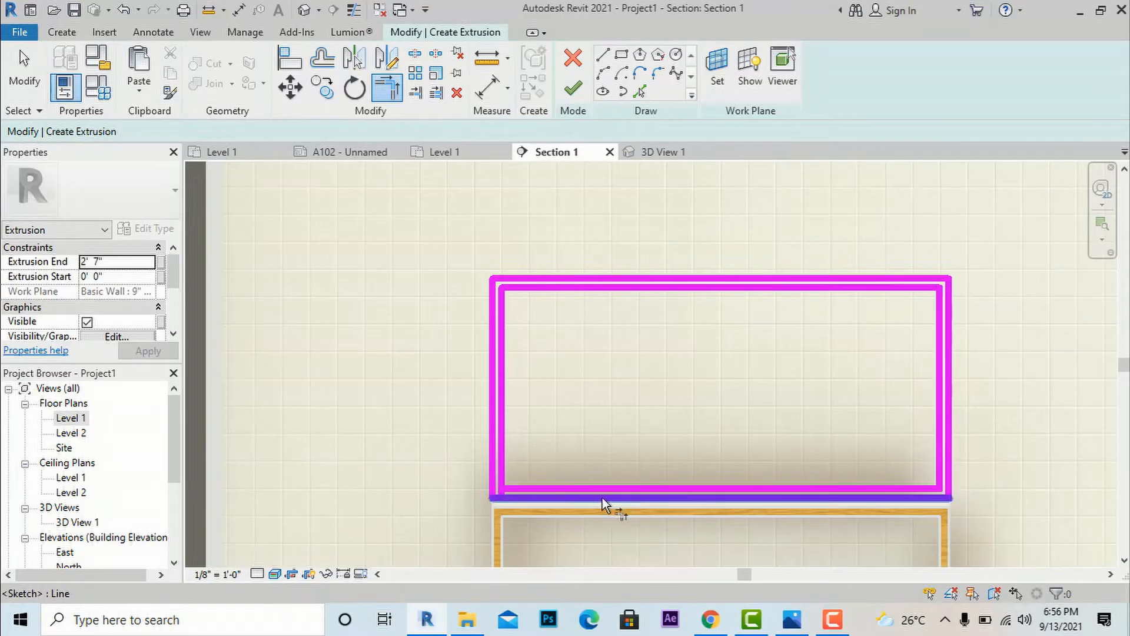
click(588, 489)
click(505, 472)
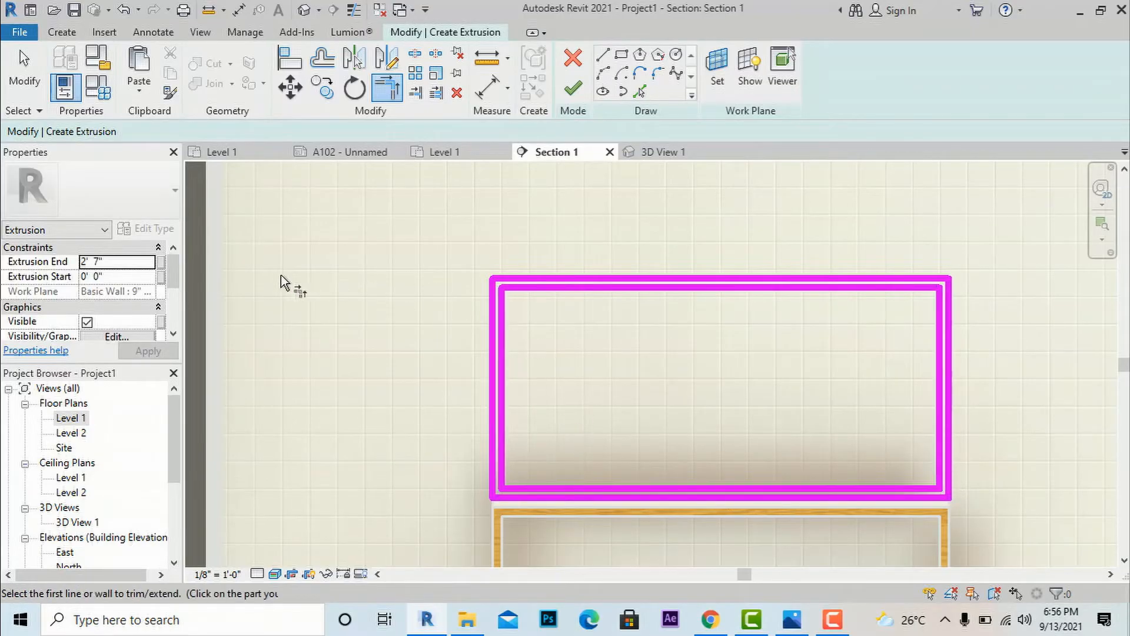
key(Escape)
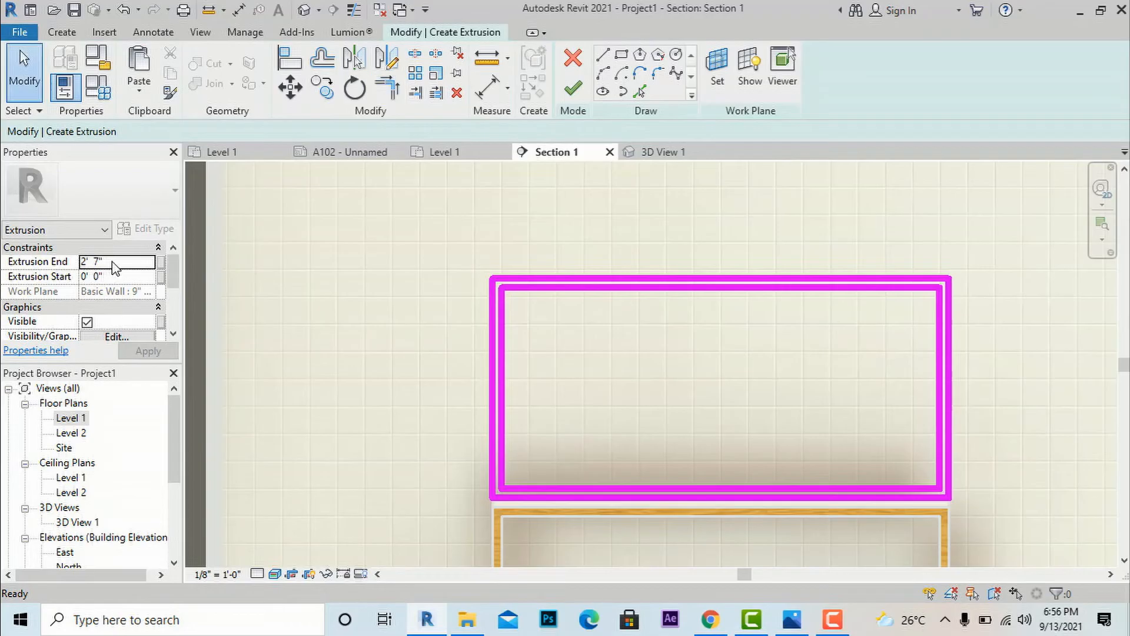
Set the frame's extrusion end to 1" and finish the extrusion with the table top corian material
click(115, 265)
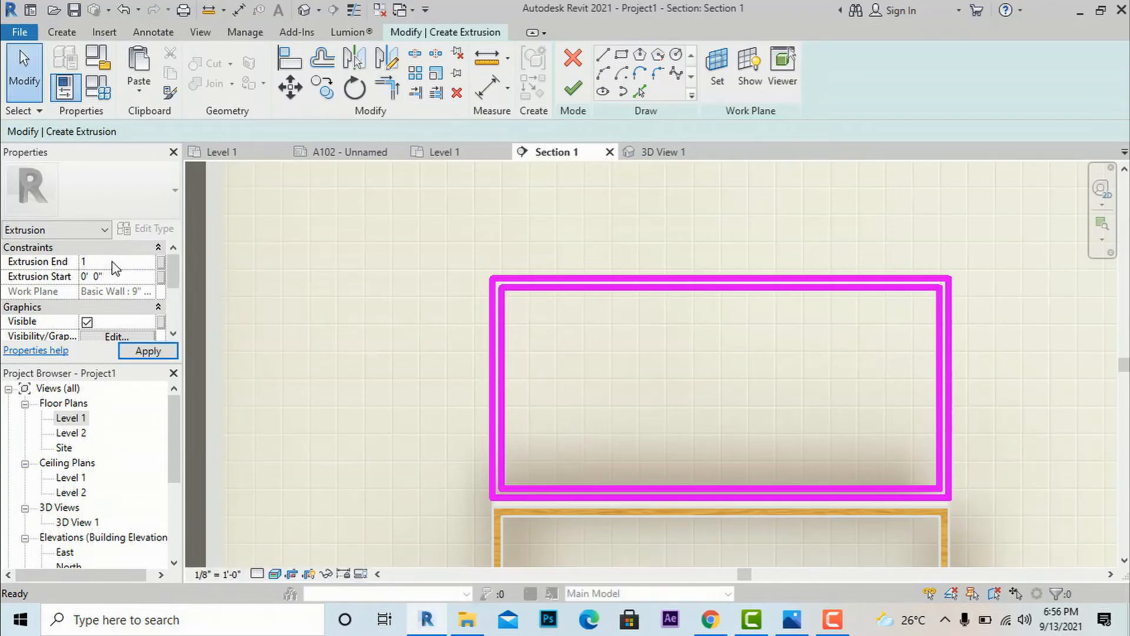
scroll(135, 306, down, 3)
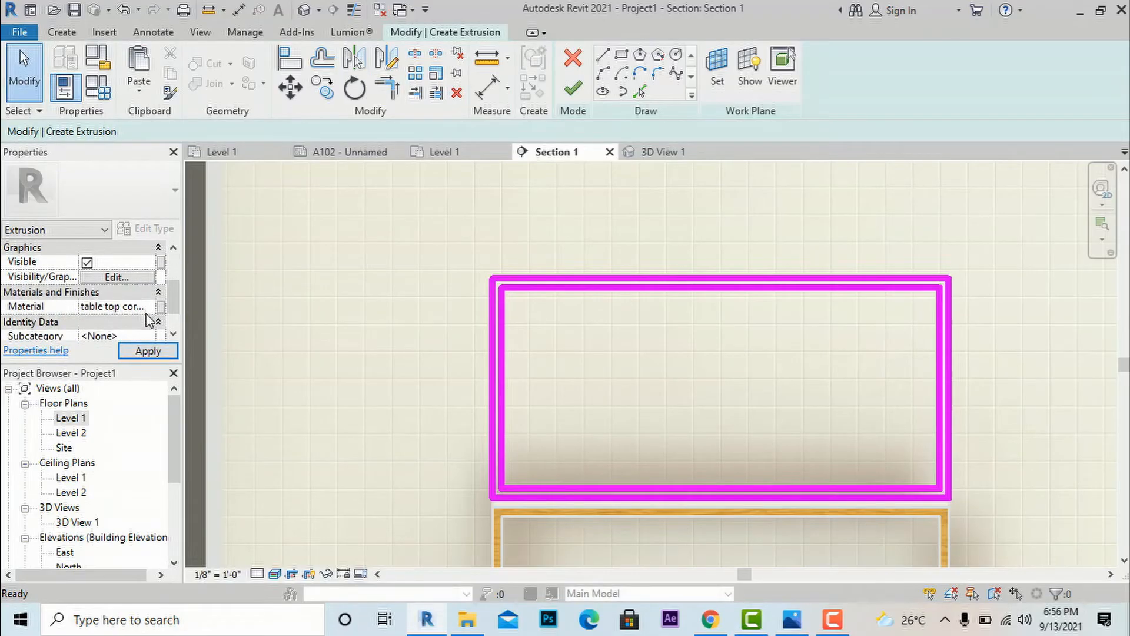
click(147, 352)
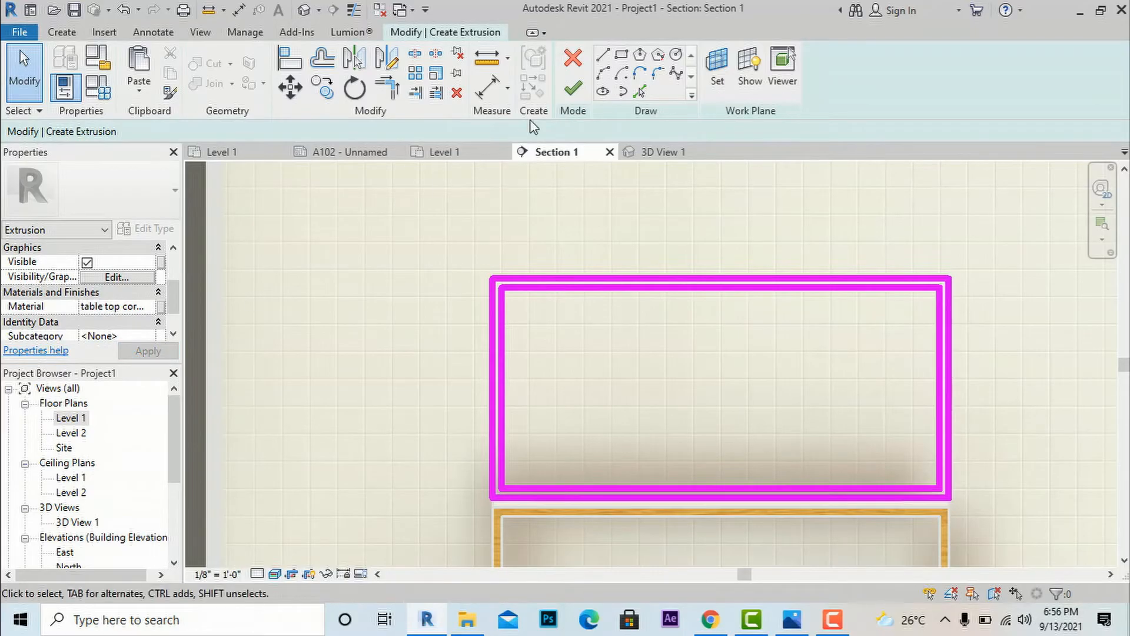
click(572, 88)
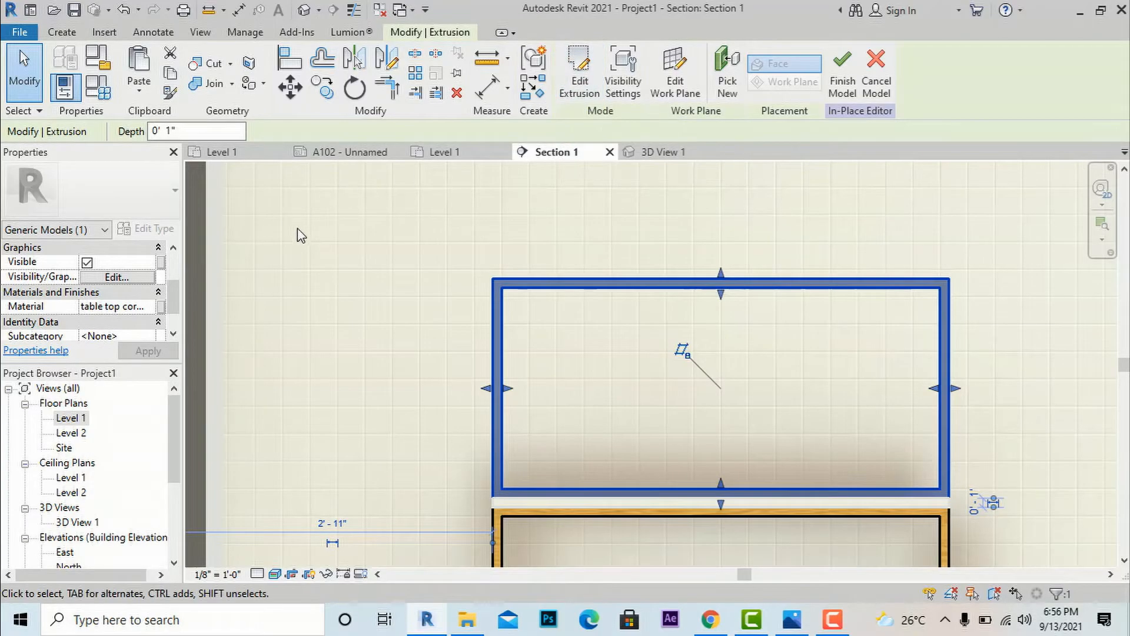
Start a new extrusion and sketch a rectangle filling the frame's inner opening, from its upper left to its lower right inner corner
click(62, 31)
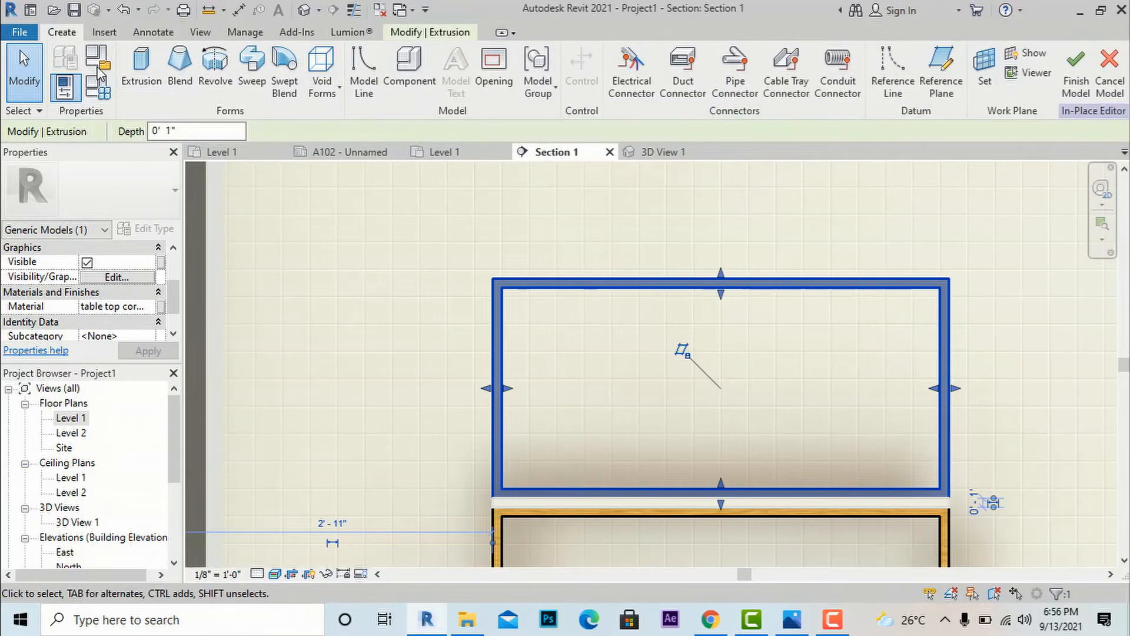
click(142, 68)
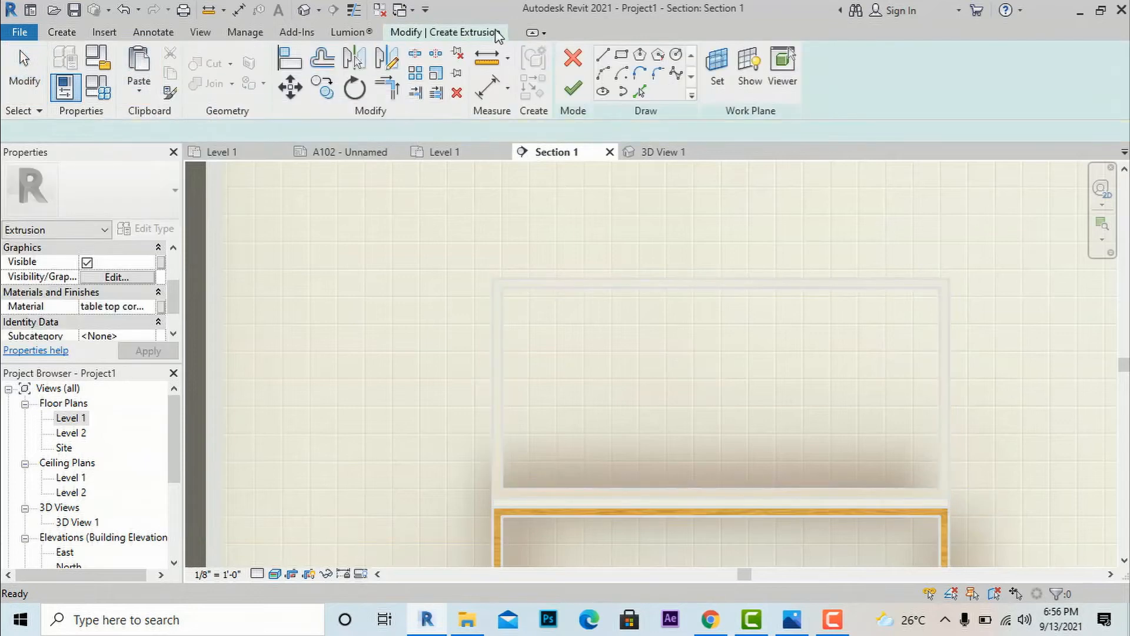
scroll(539, 240, down, 2)
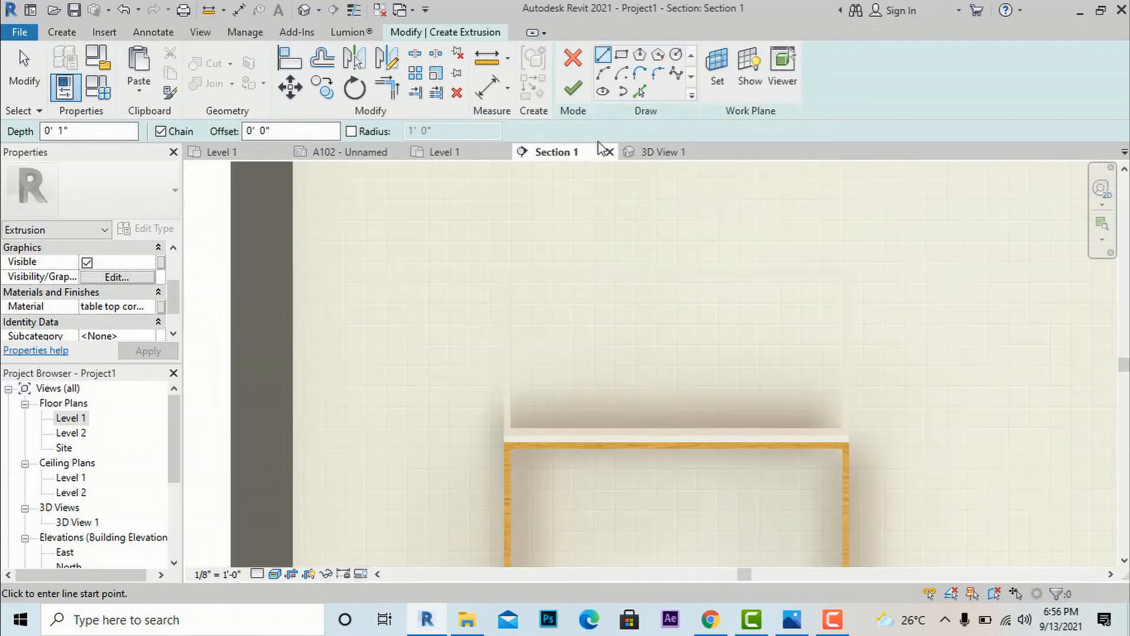
click(621, 54)
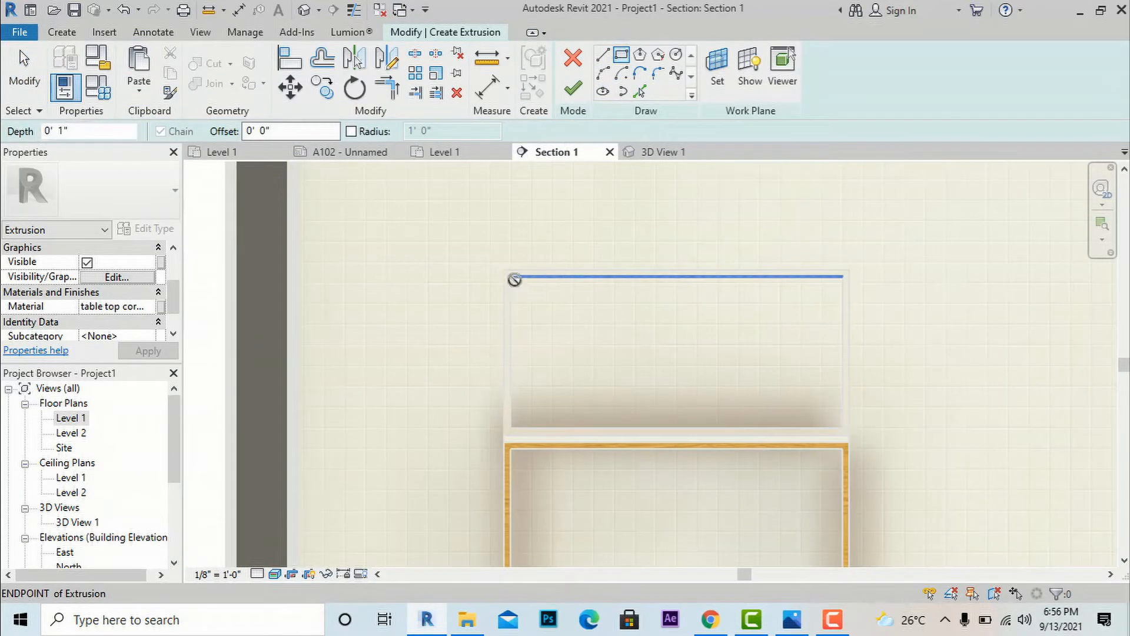
click(510, 275)
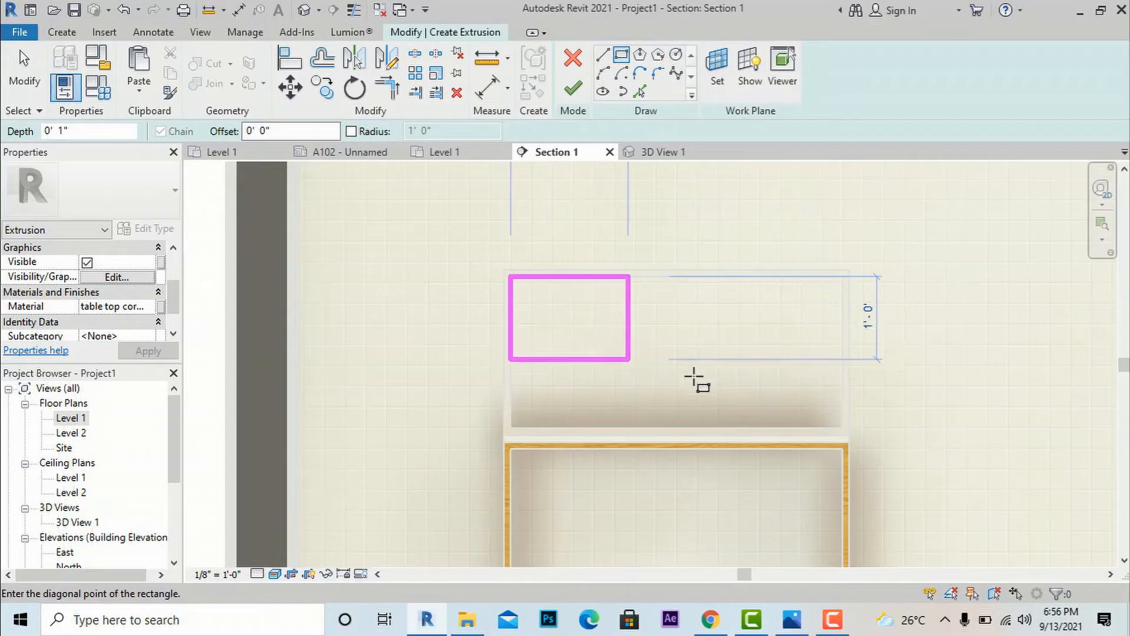
click(842, 429)
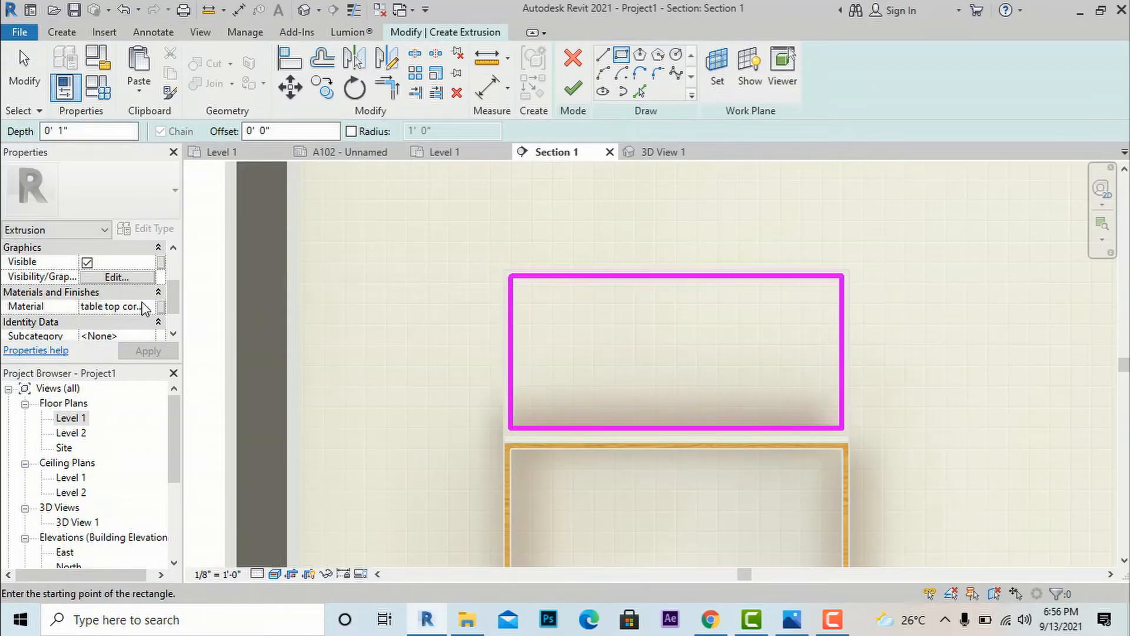
Create a new material in the Material Browser for the panel's infill extrusion
scroll(144, 309, up, 2)
click(111, 262)
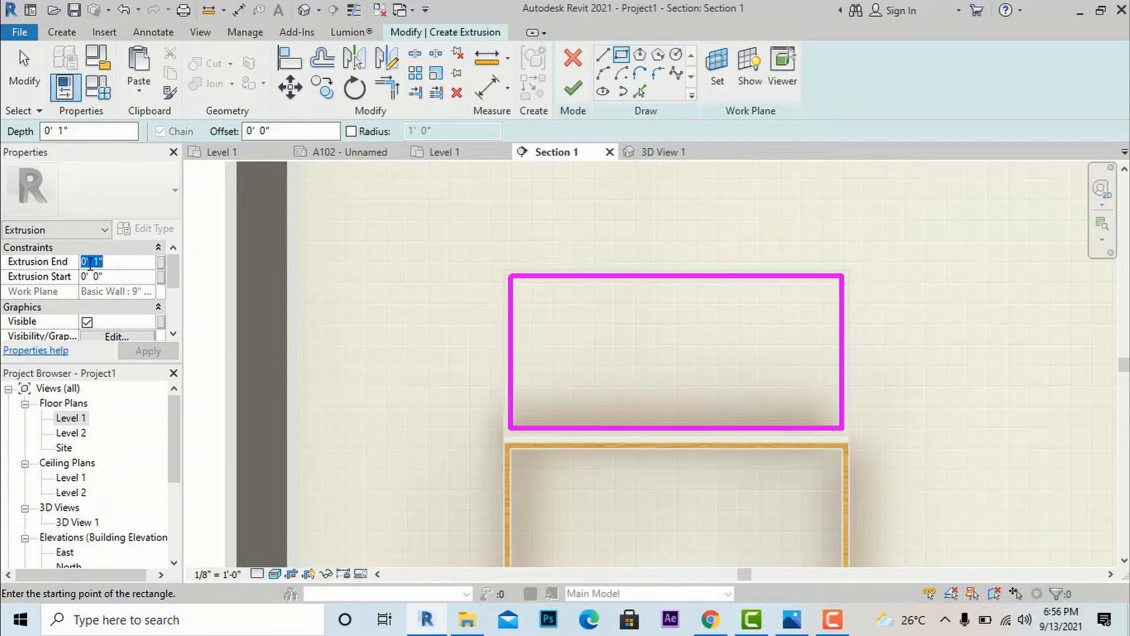
scroll(141, 288, down, 2)
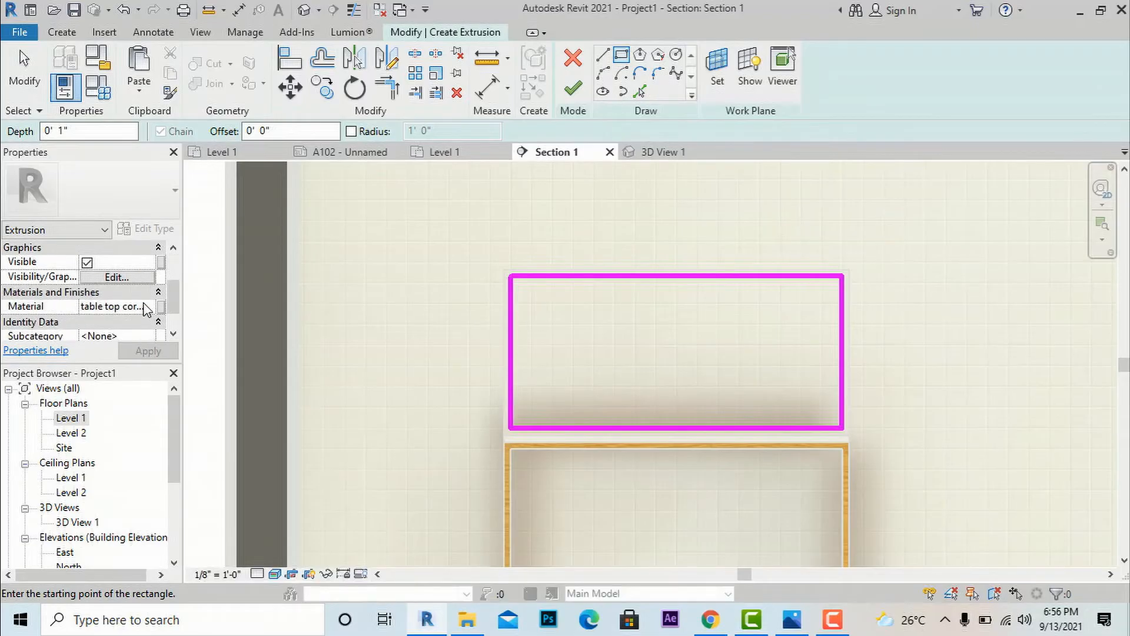
click(149, 306)
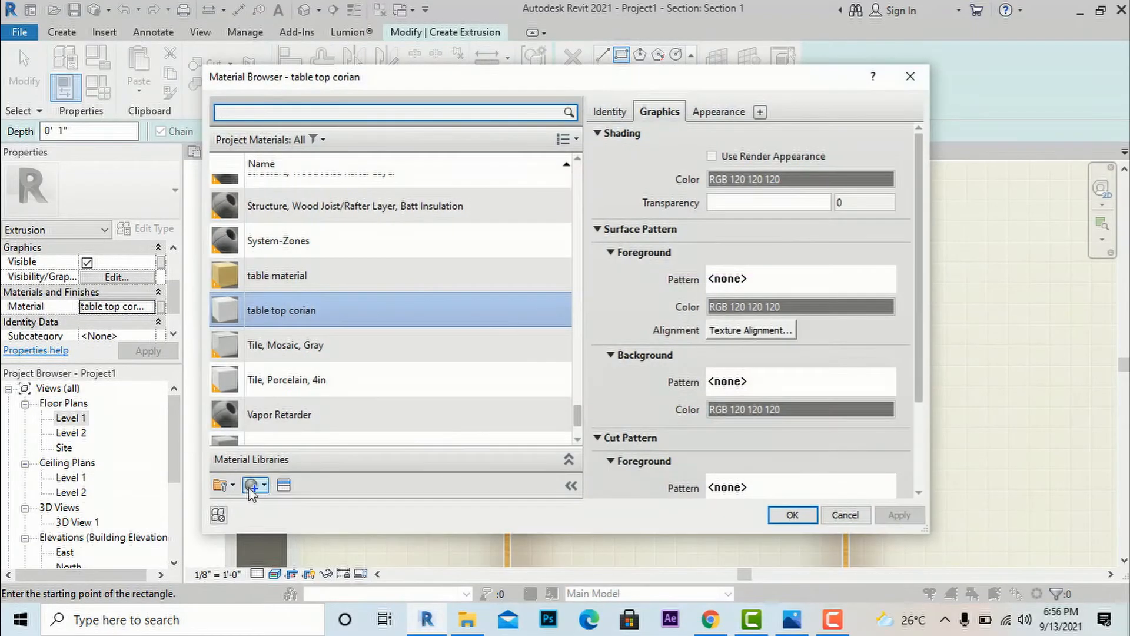
click(270, 490)
click(294, 577)
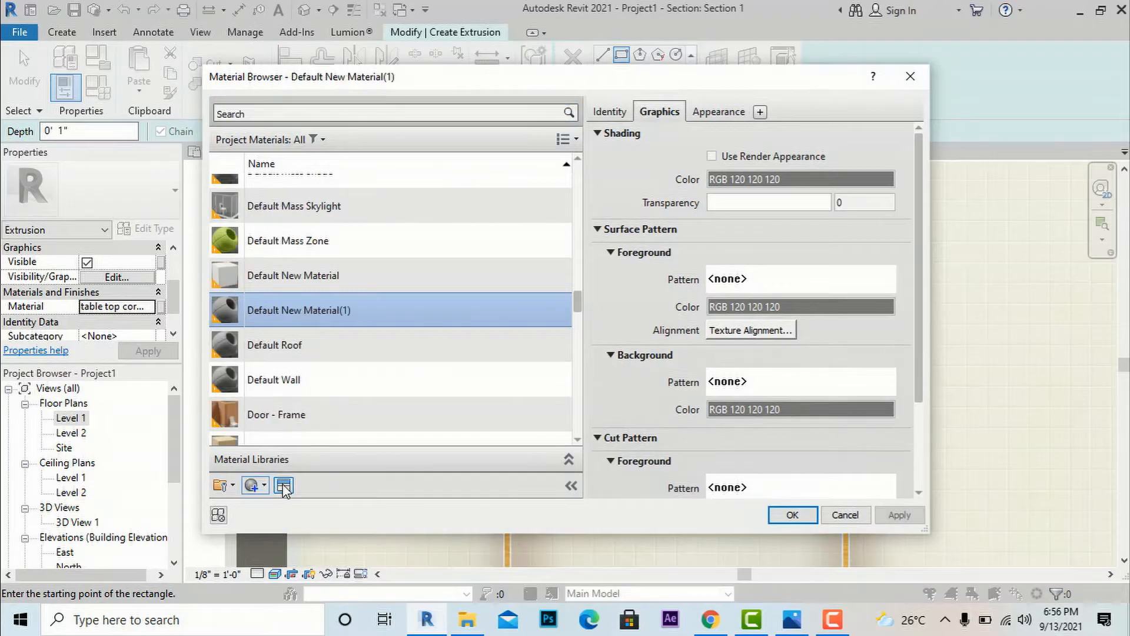
Search the assets for wood, give the new material the Birch - Solid Stained Dark No Gloss appearance, and assign it to the infill extrusion
click(284, 485)
click(710, 99)
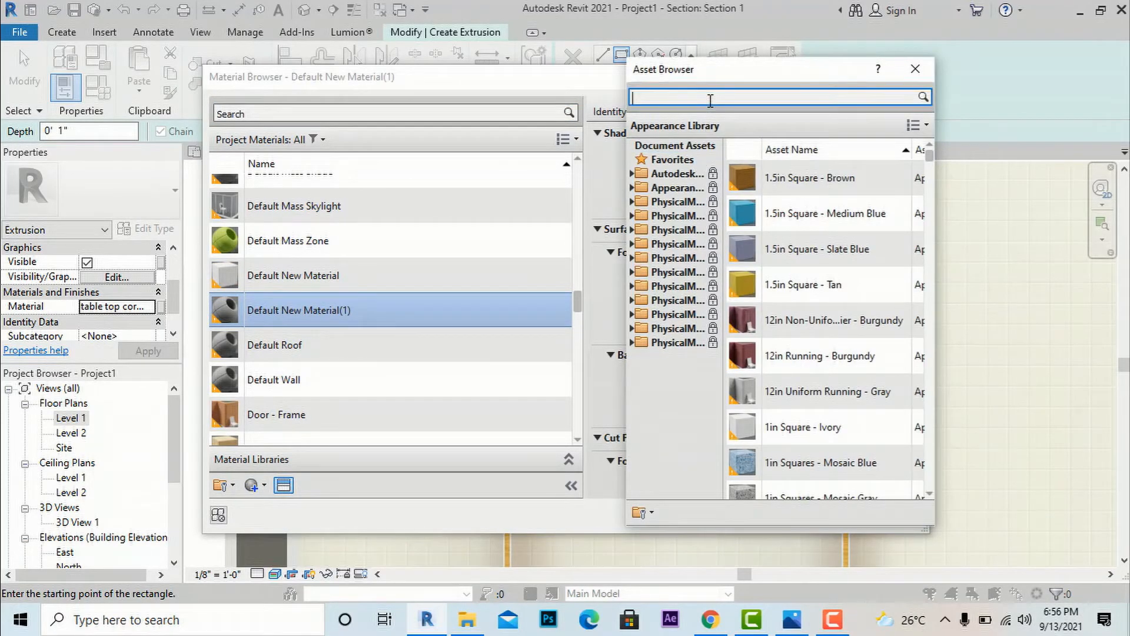
text(wood)
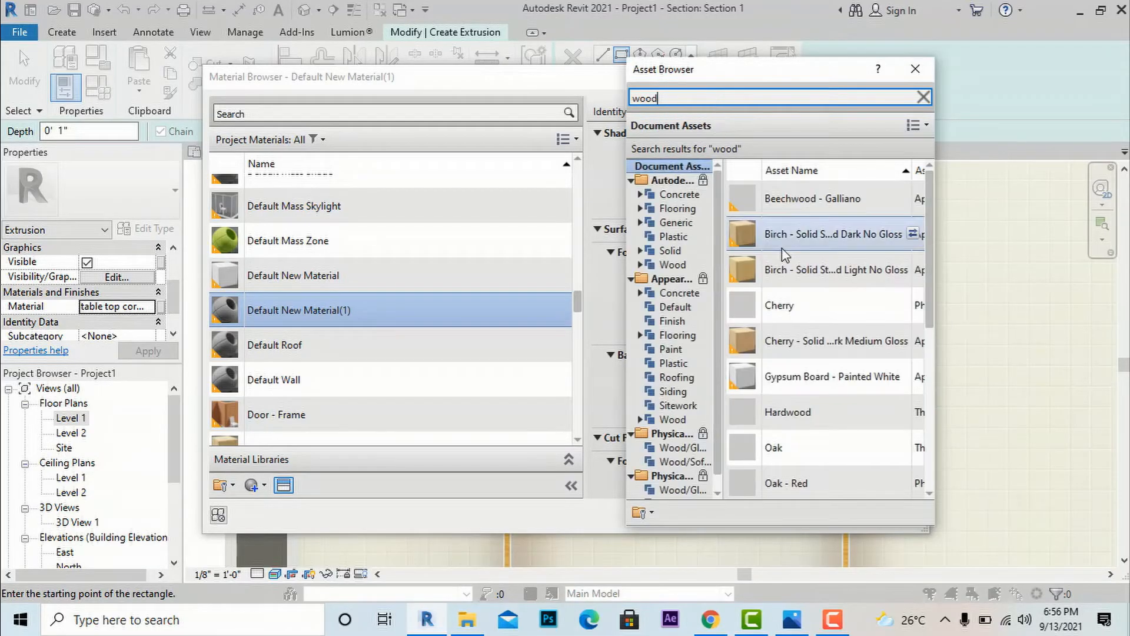
double_click(792, 235)
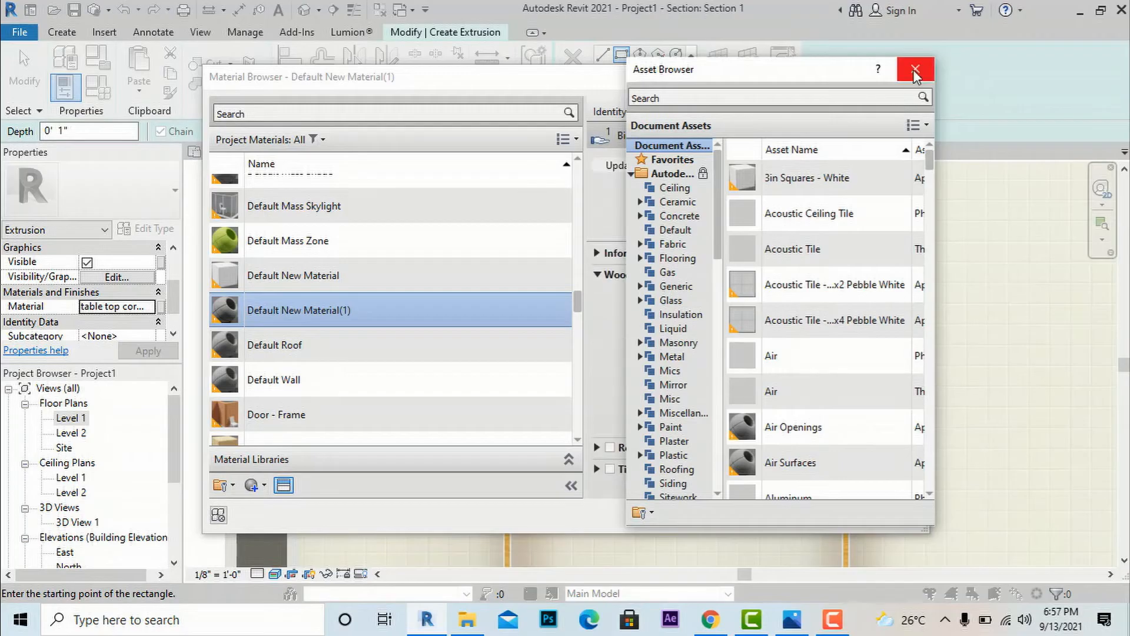
click(914, 68)
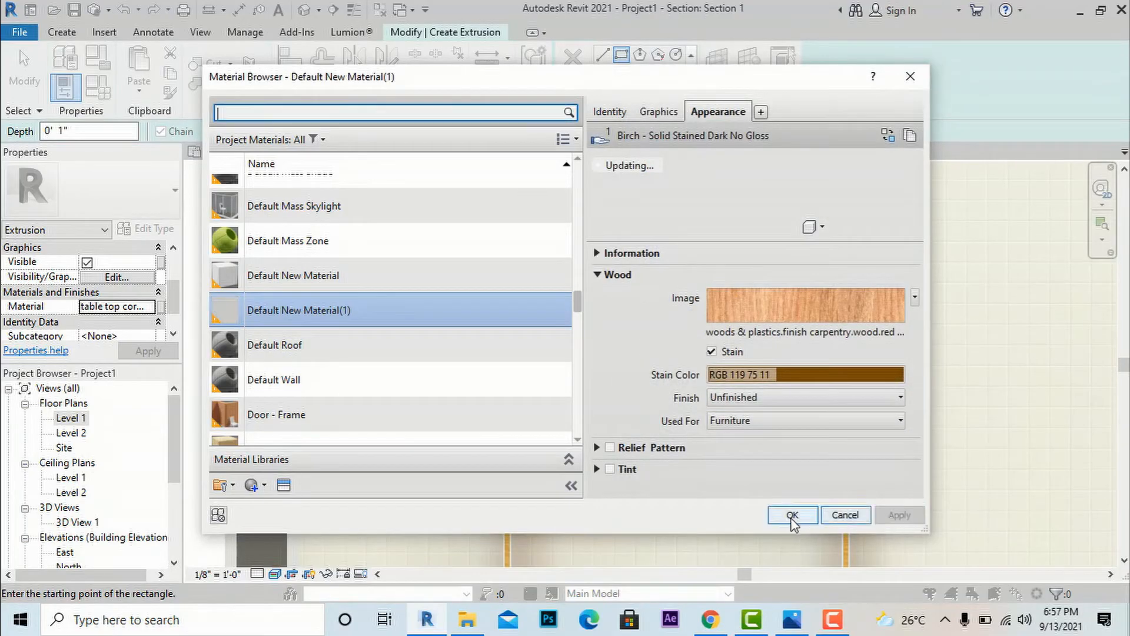
click(791, 515)
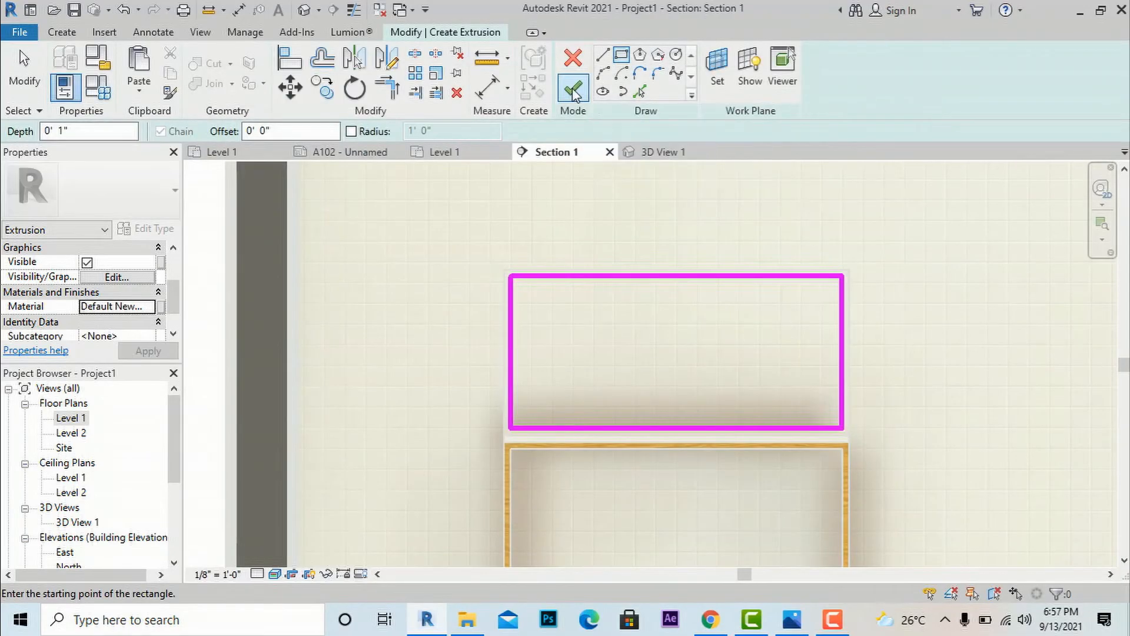
Finish the infill extrusion and complete the in-place model of the framed back panel
click(574, 94)
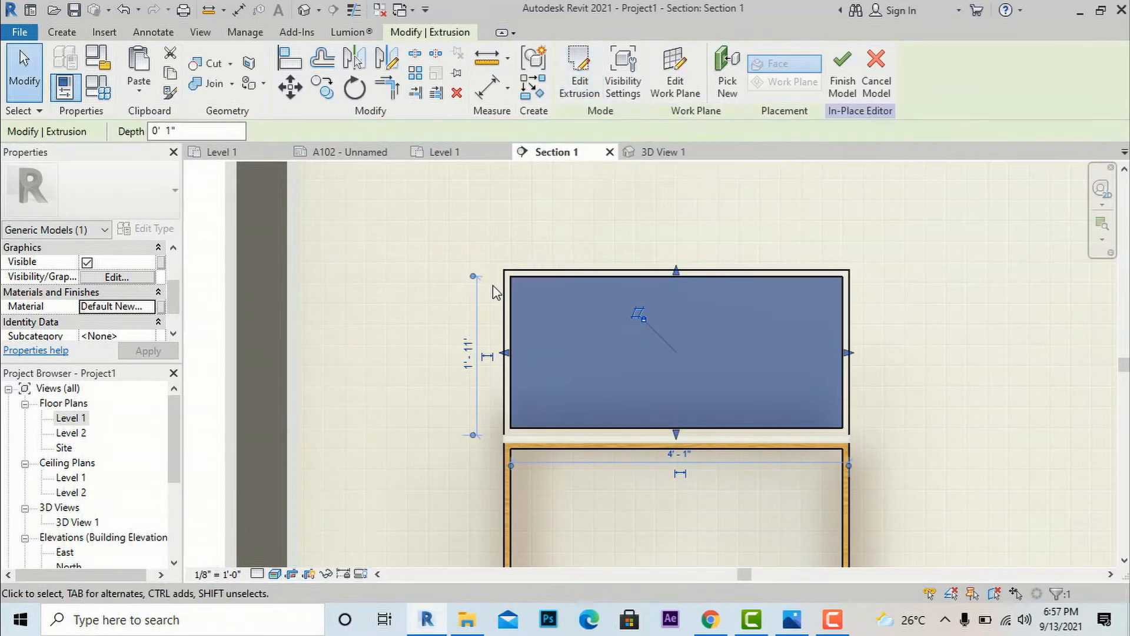
scroll(493, 292, down, 3)
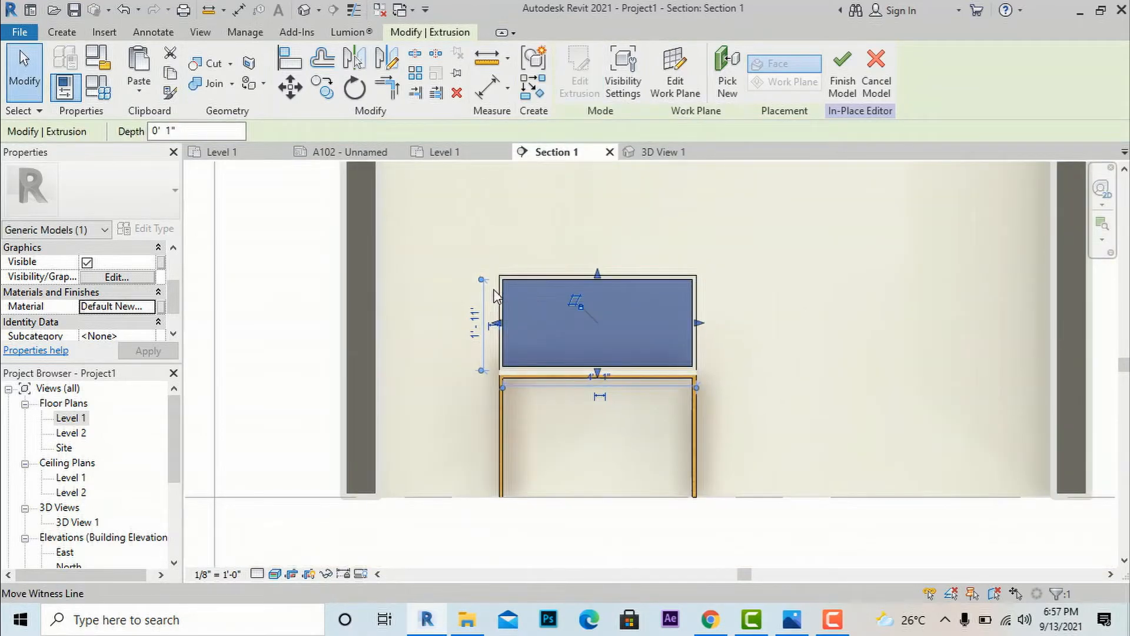
key(Escape)
key(Escape)
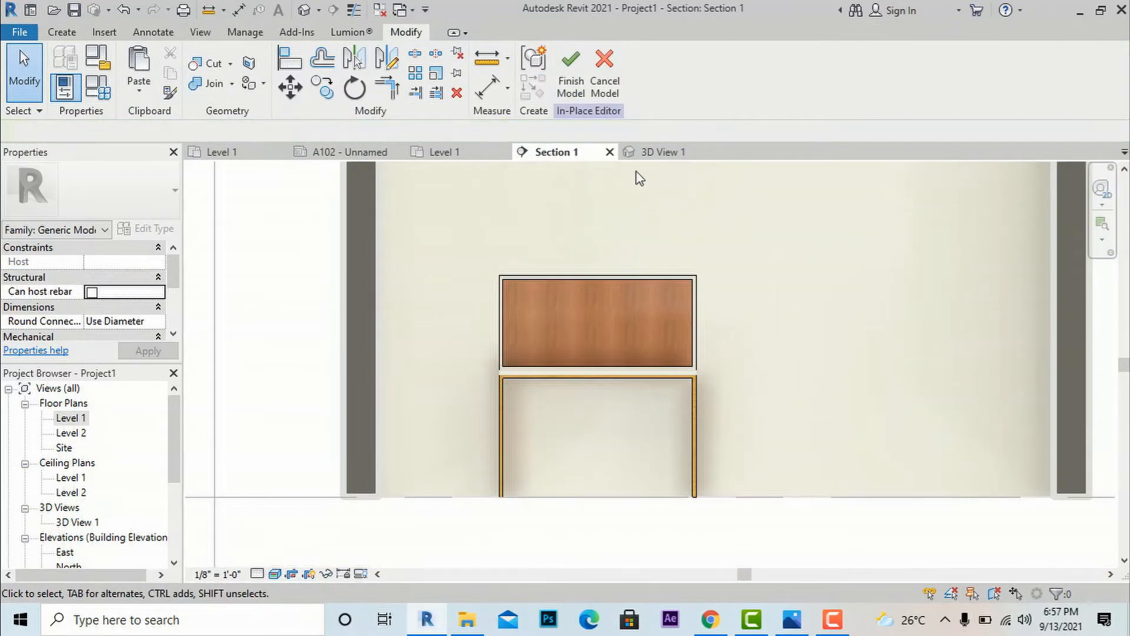
click(577, 85)
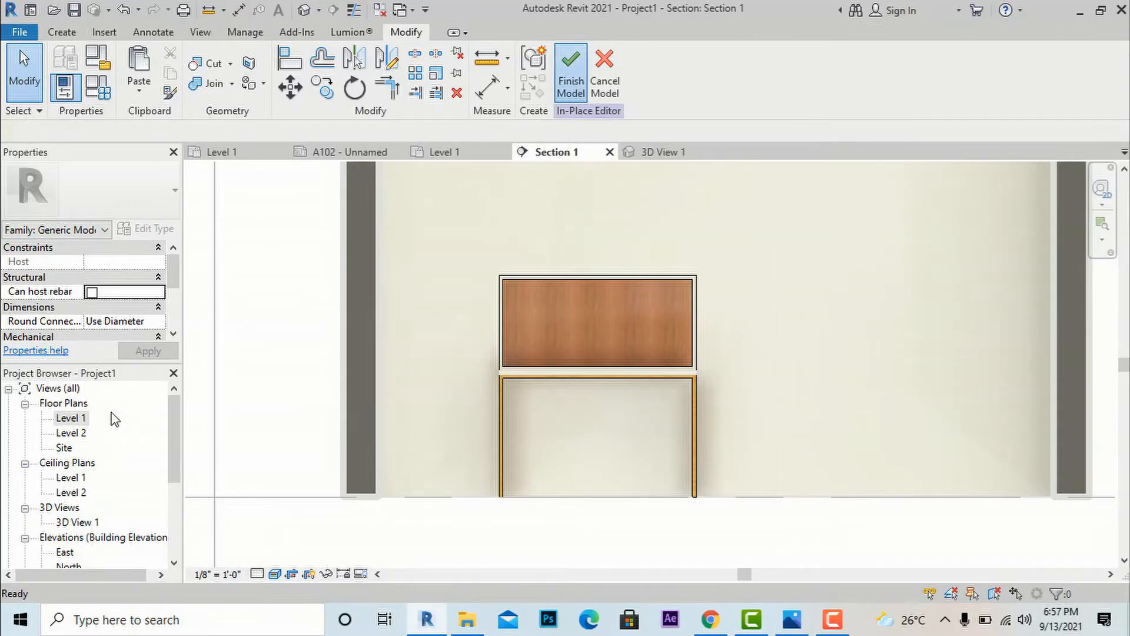
Check the desk and back panel in the Level 1 plan, Section 1 and 3D View 1
double_click(77, 418)
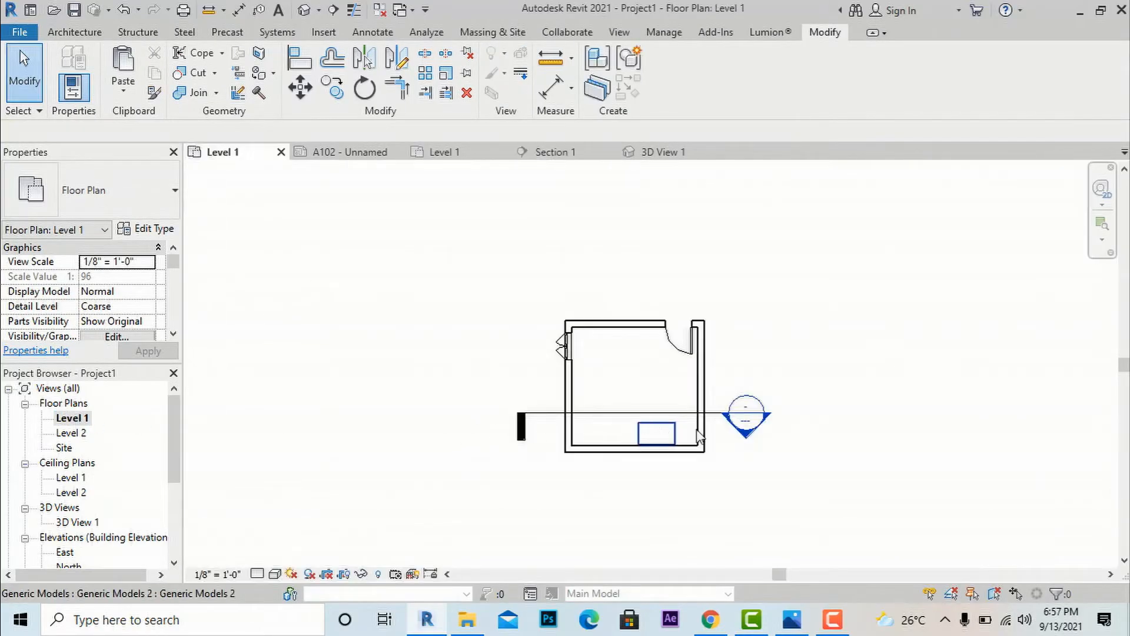
double_click(745, 434)
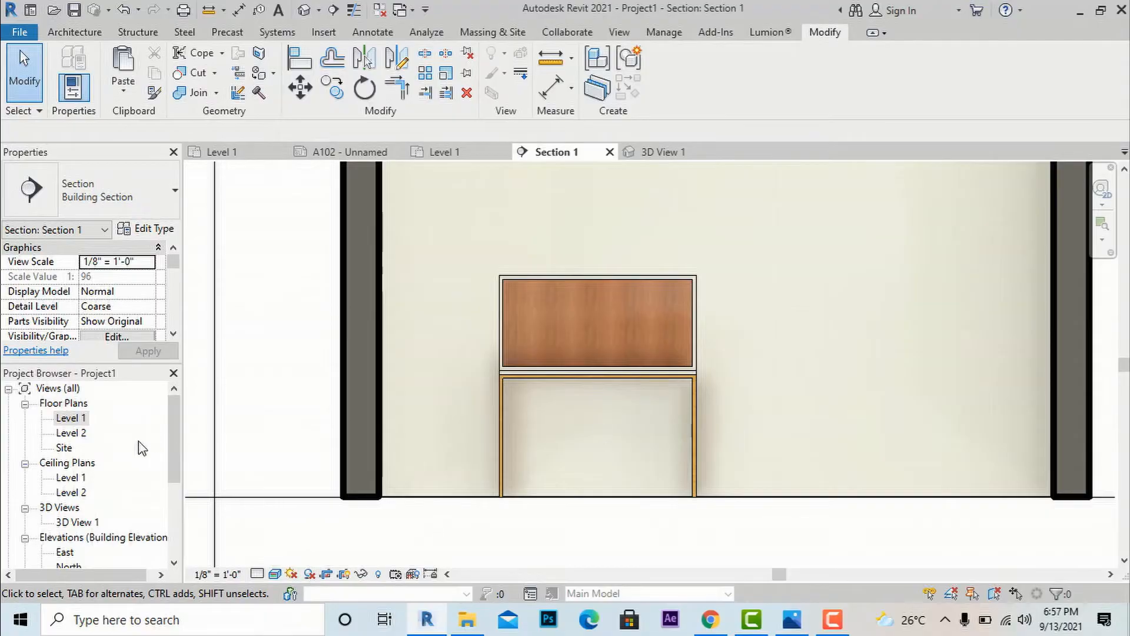
scroll(87, 469, down, 1)
double_click(89, 492)
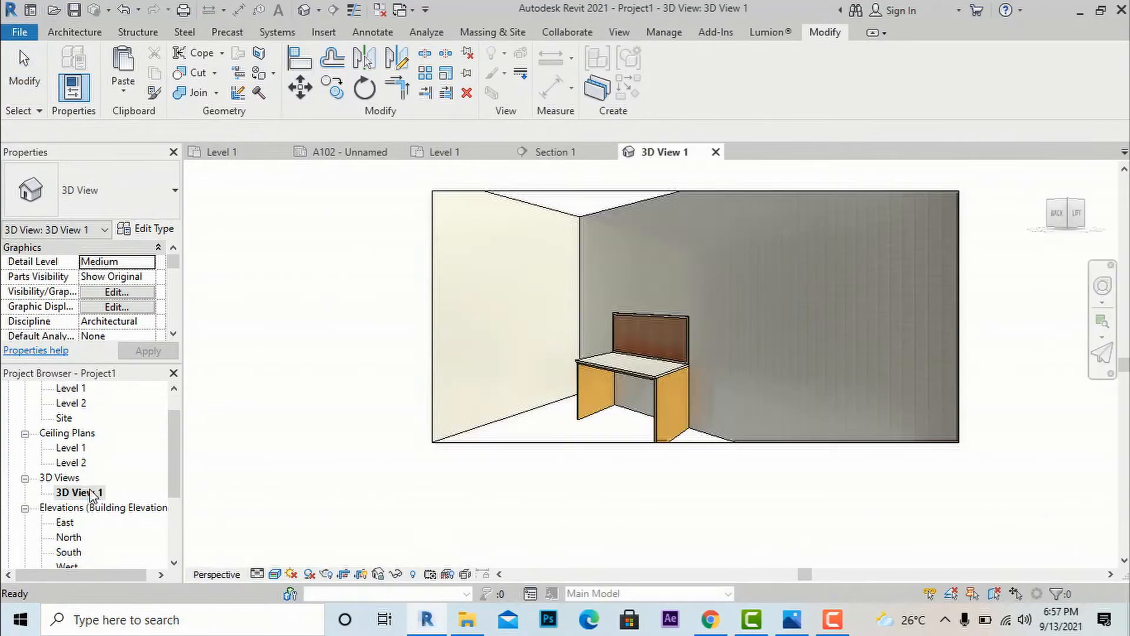
scroll(615, 372, up, 2)
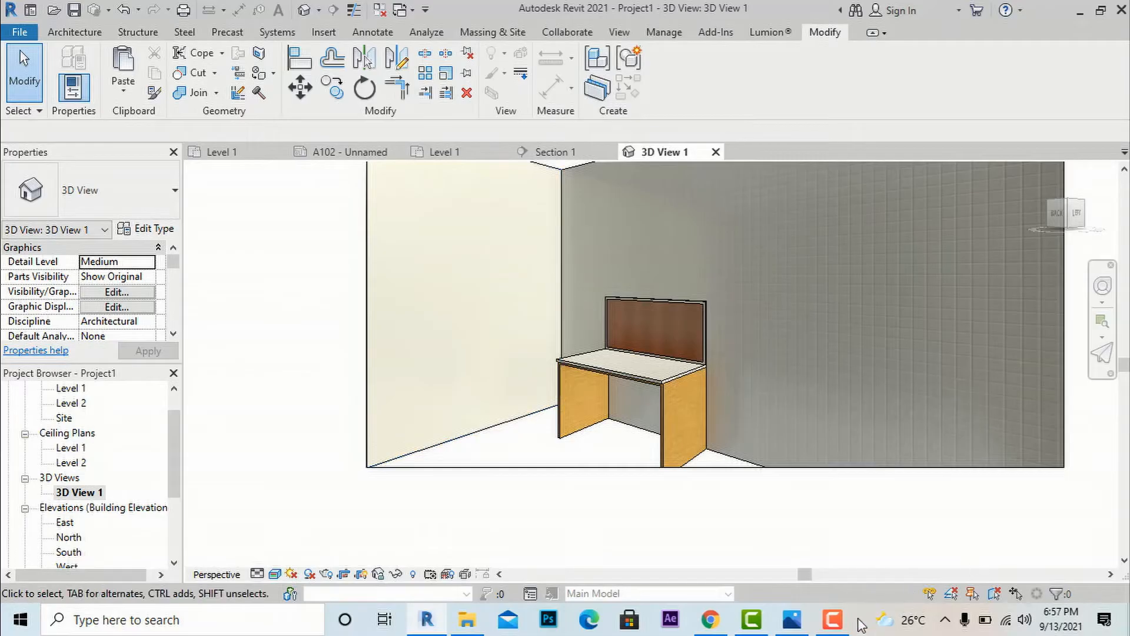
Switch to the Photos app and examine the reference photo's desks, pinboards and shelving
mouse_move(860, 623)
click(824, 553)
click(1051, 535)
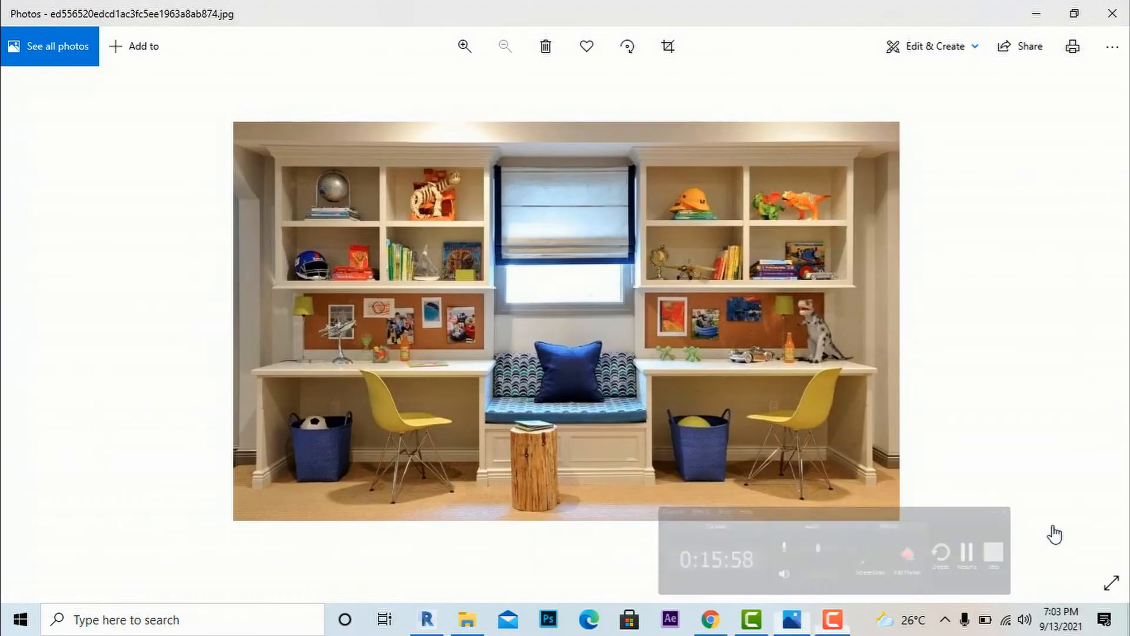
Switch to Revit and open the Section 1 view from the Level 1 floor plan, checking the reference photo of the shelving
click(435, 624)
click(439, 626)
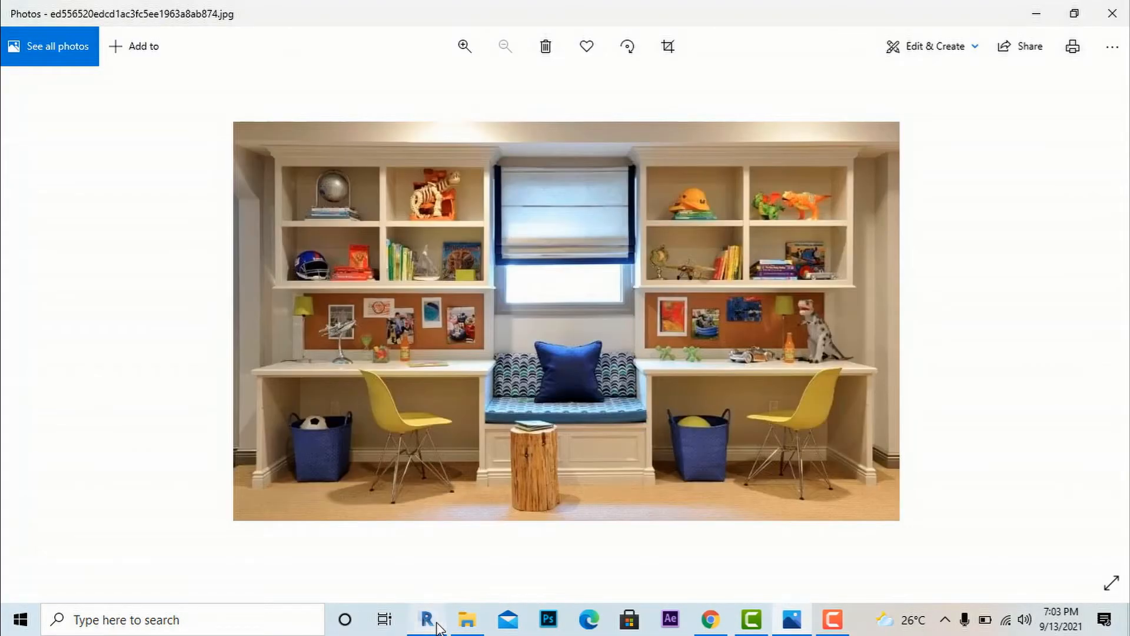
click(438, 627)
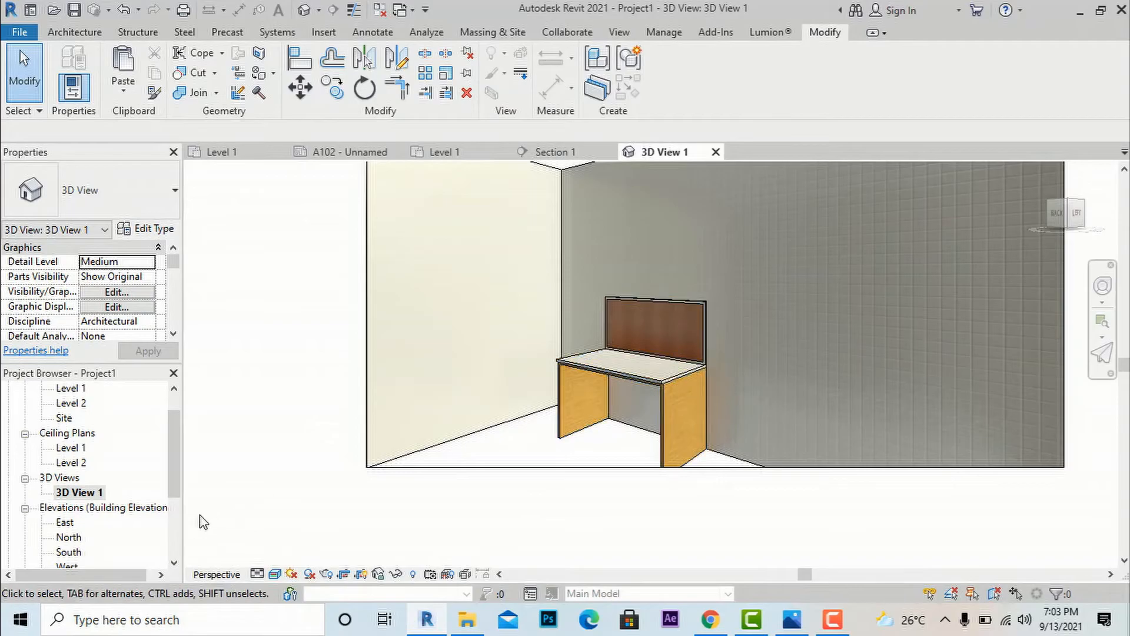
scroll(83, 462, up, 2)
double_click(69, 419)
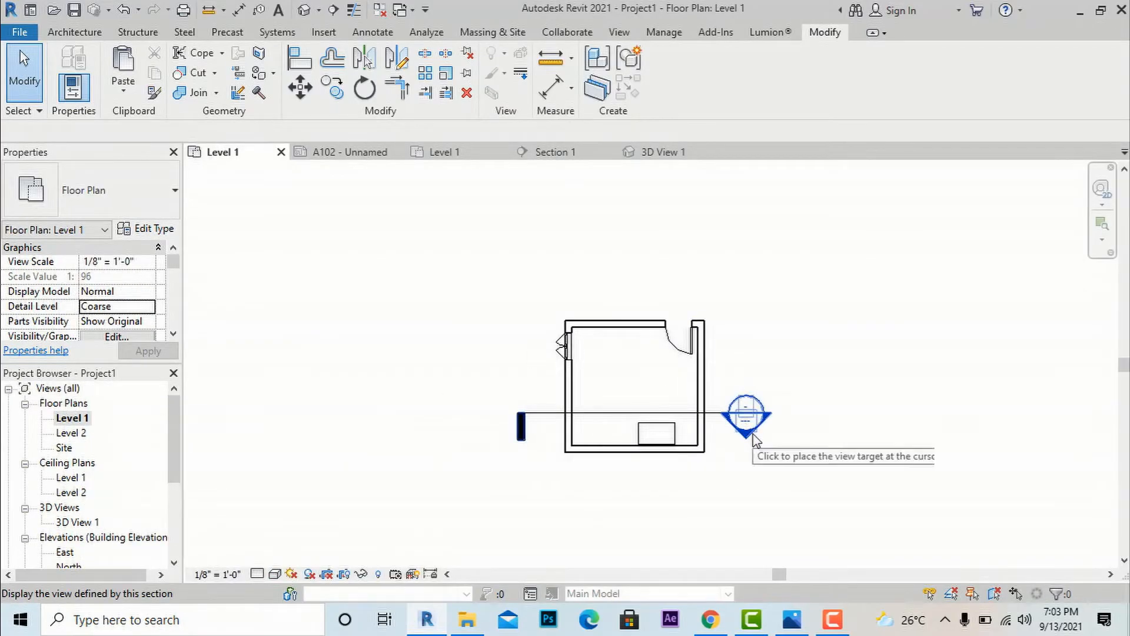
double_click(756, 439)
click(792, 619)
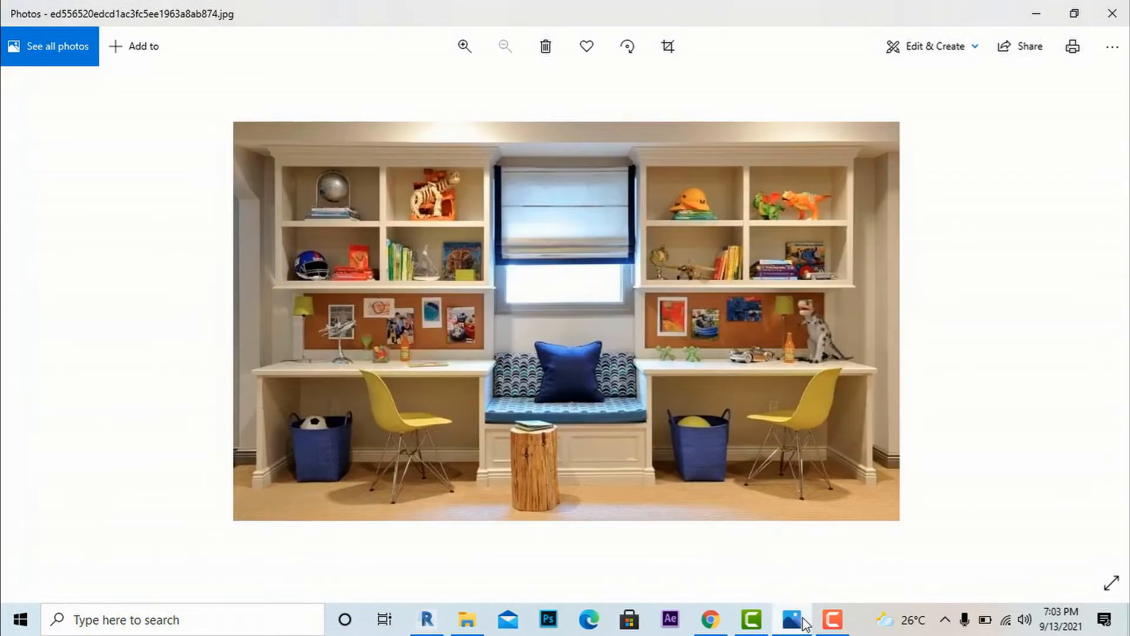
click(804, 621)
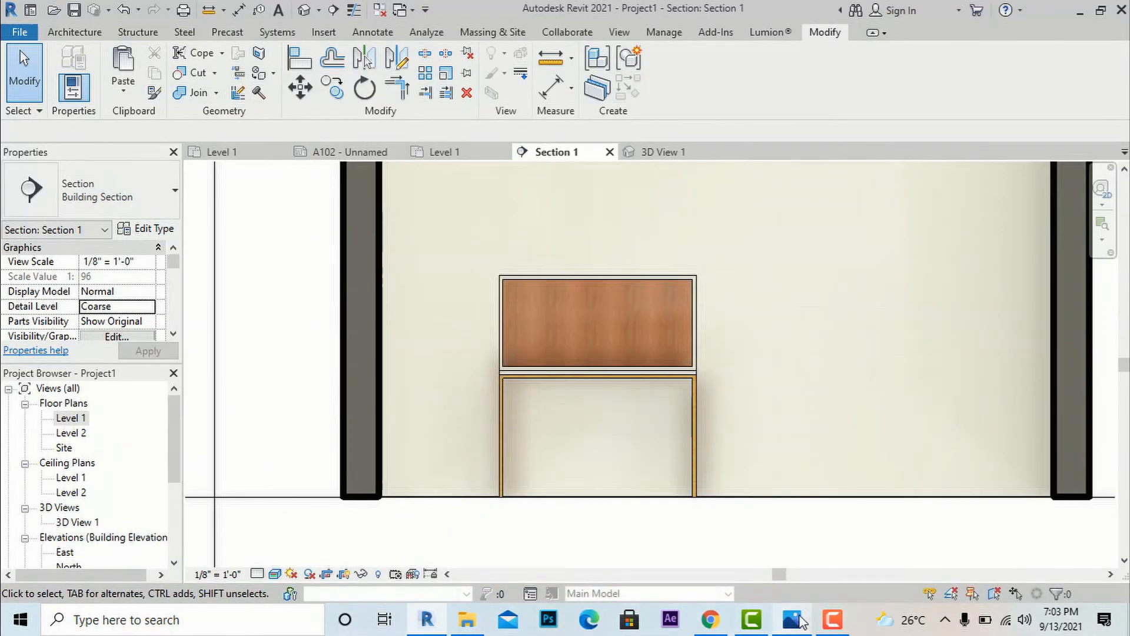
scroll(550, 438, down, 3)
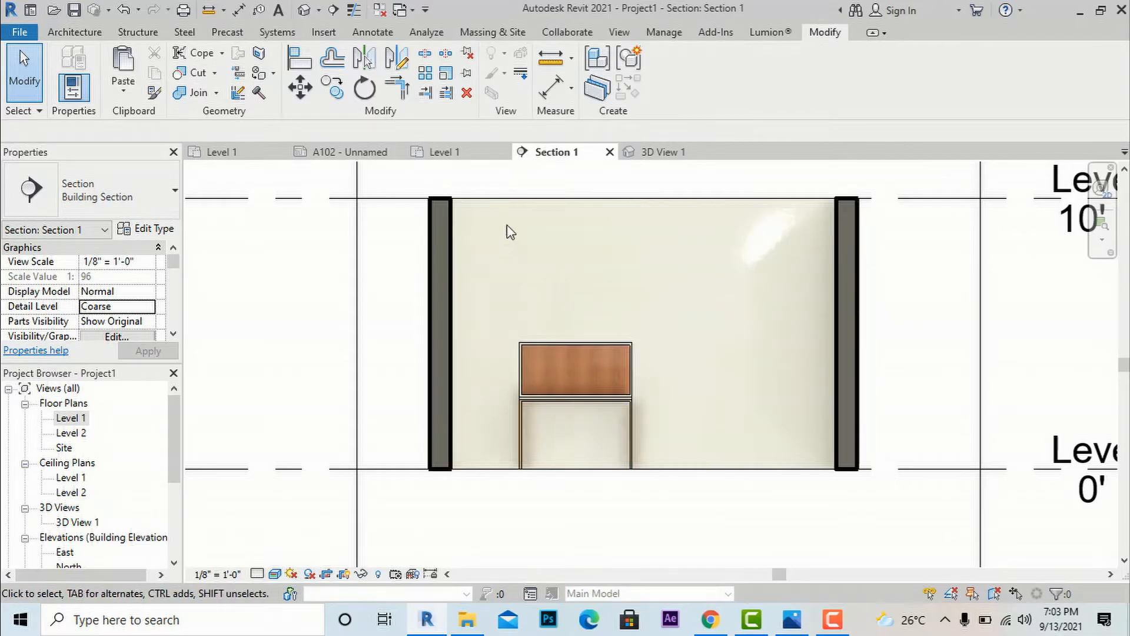
Create an in-place component in the Generic Models category, keeping the suggested name
click(72, 32)
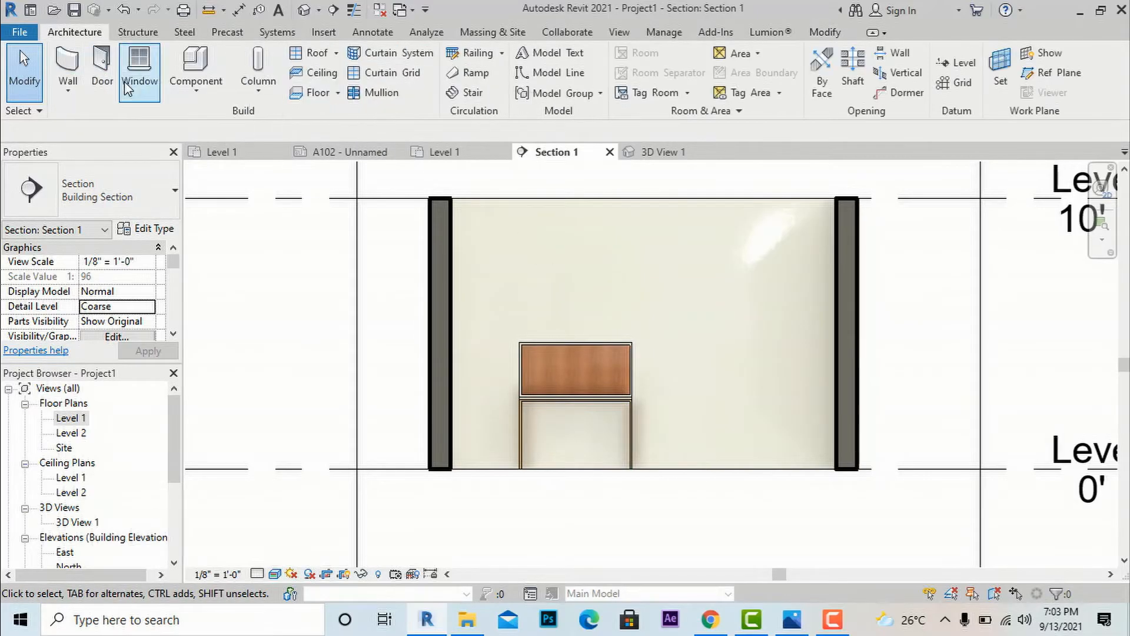
click(196, 88)
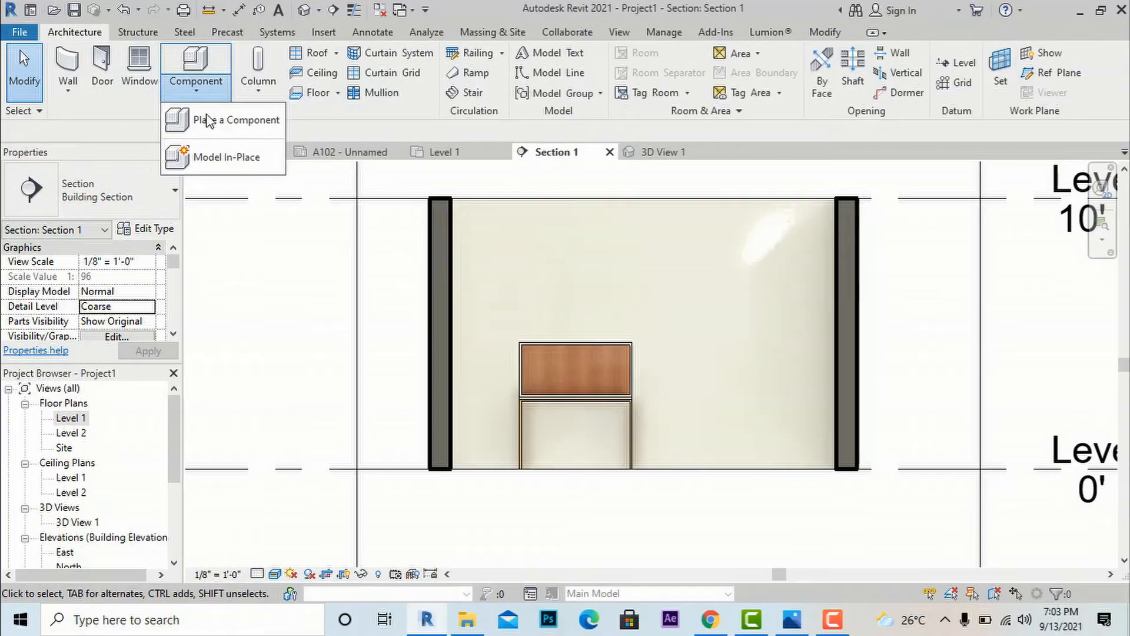
click(214, 161)
scroll(504, 265, down, 2)
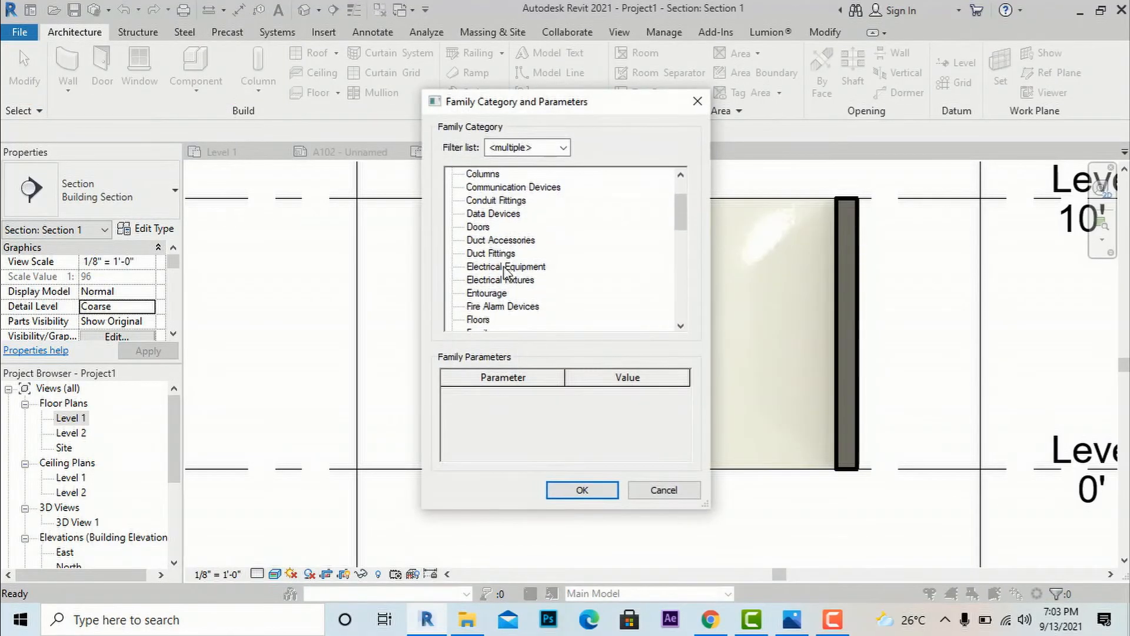
scroll(505, 289, down, 2)
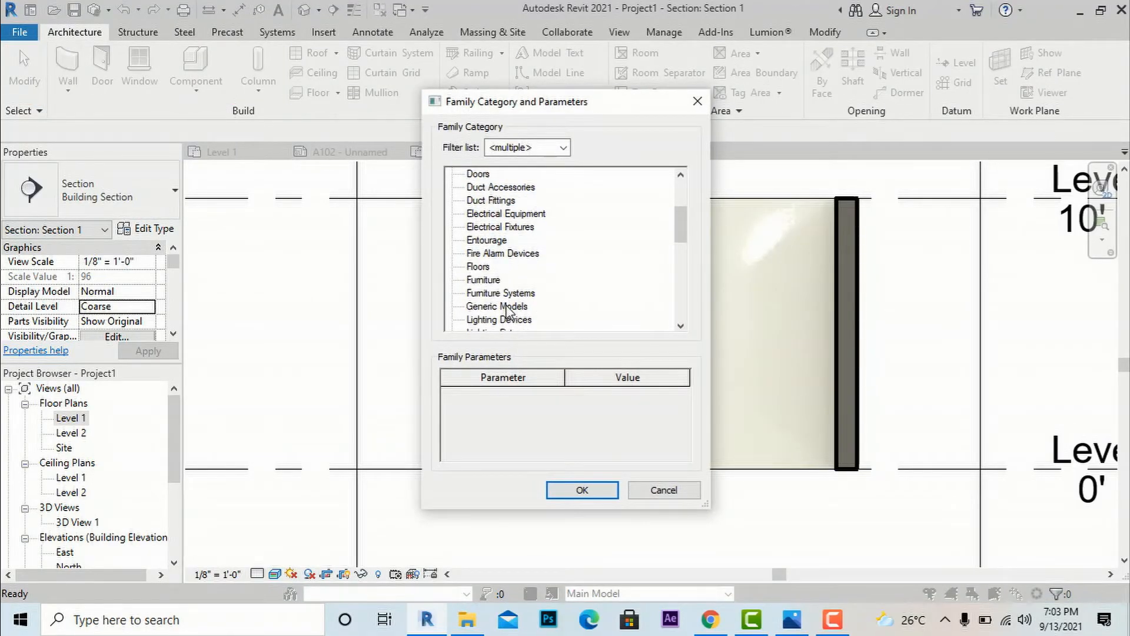
click(507, 307)
click(584, 491)
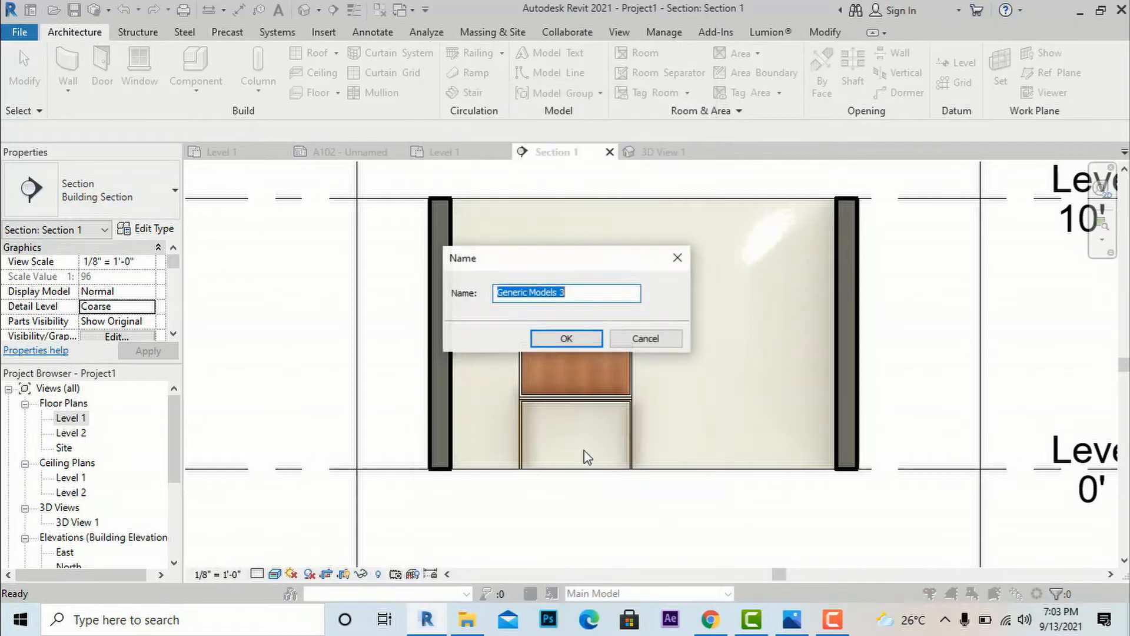
click(568, 337)
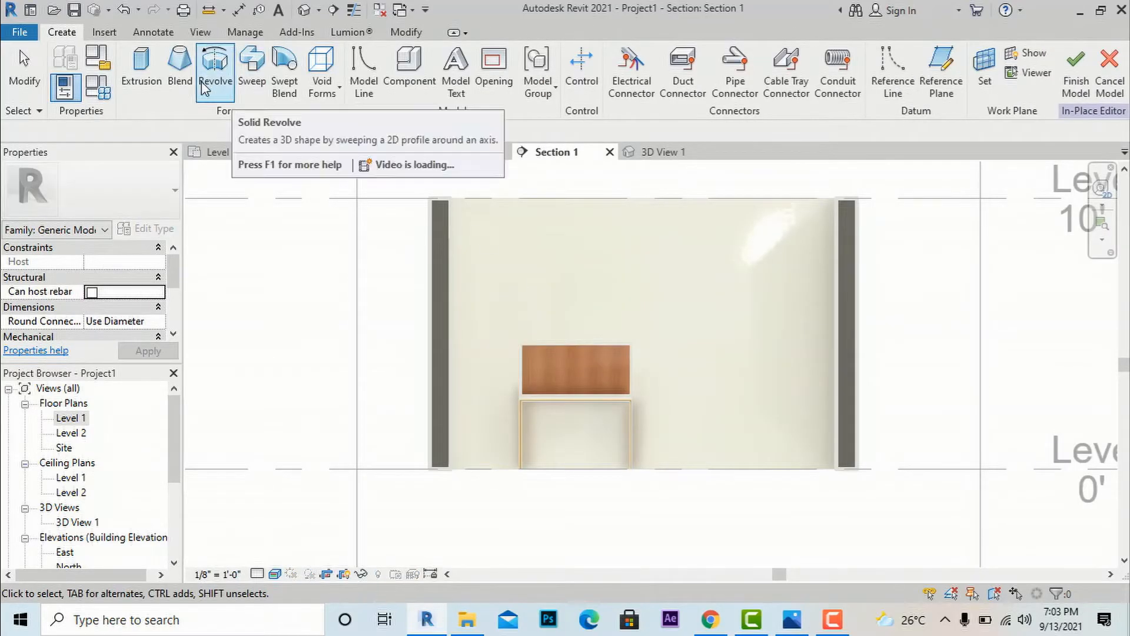
Start an extrusion and set its work plane by picking the back wall behind the desk
click(142, 73)
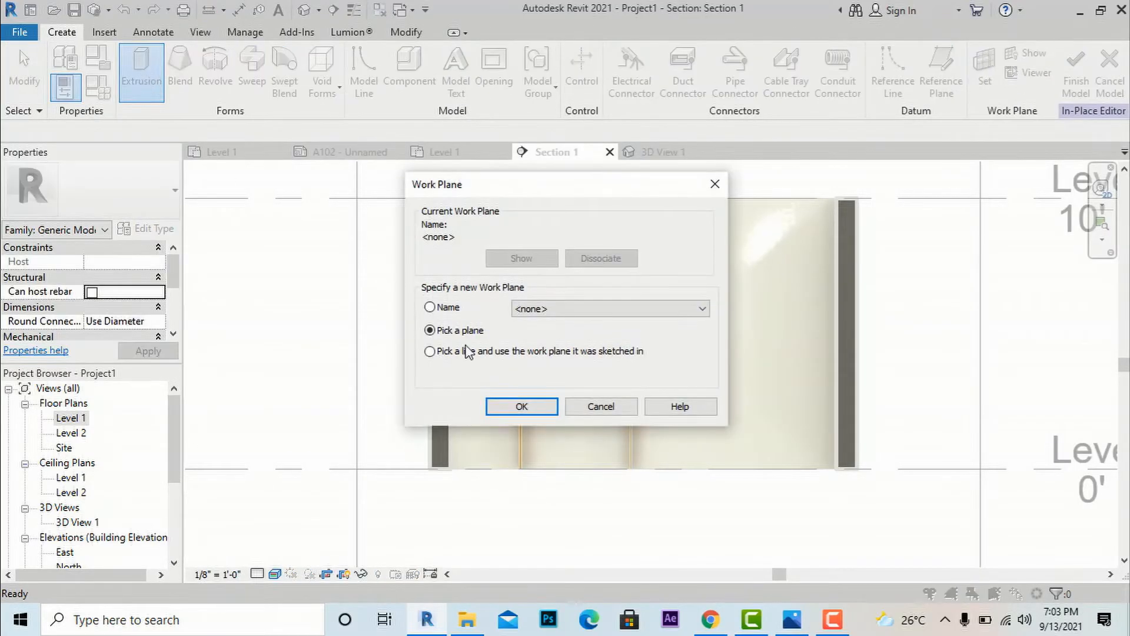
click(521, 407)
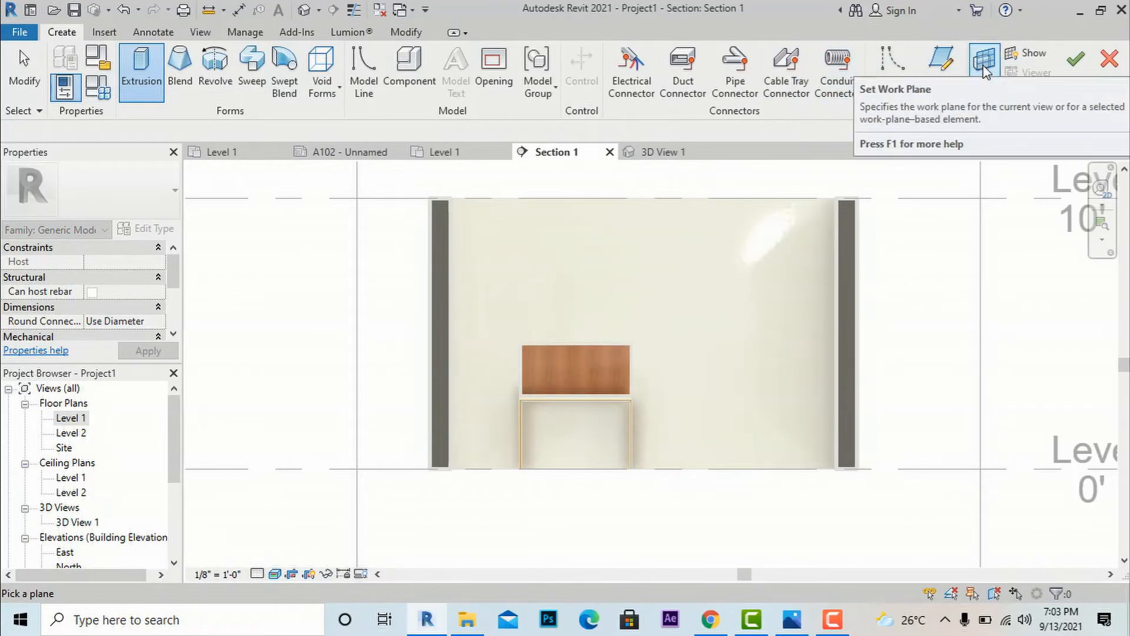
click(984, 62)
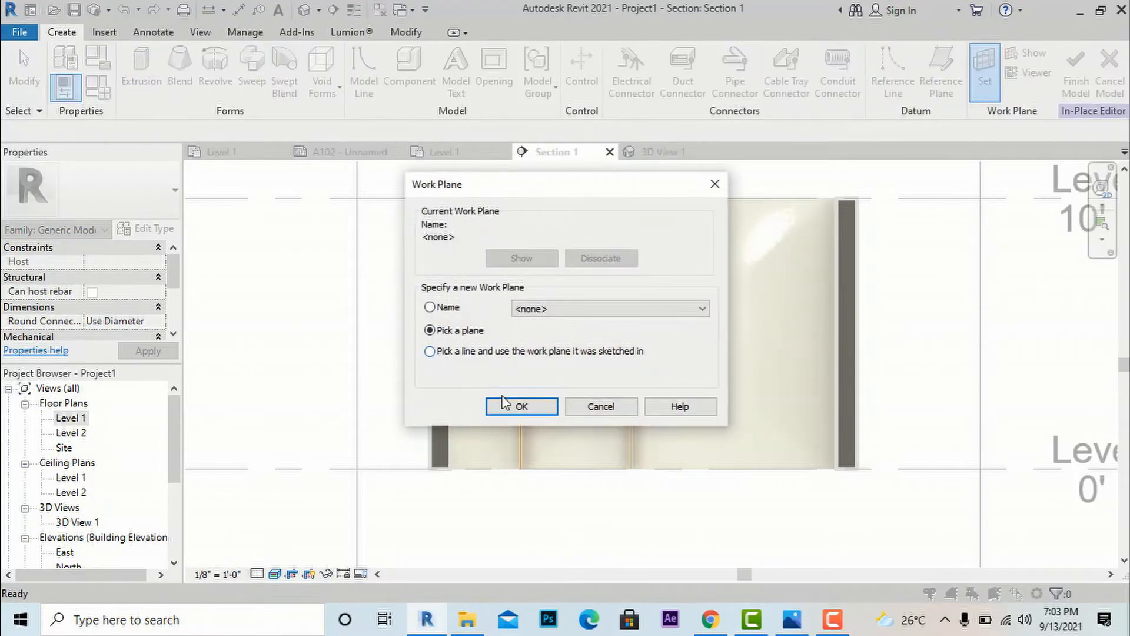
click(504, 405)
click(577, 195)
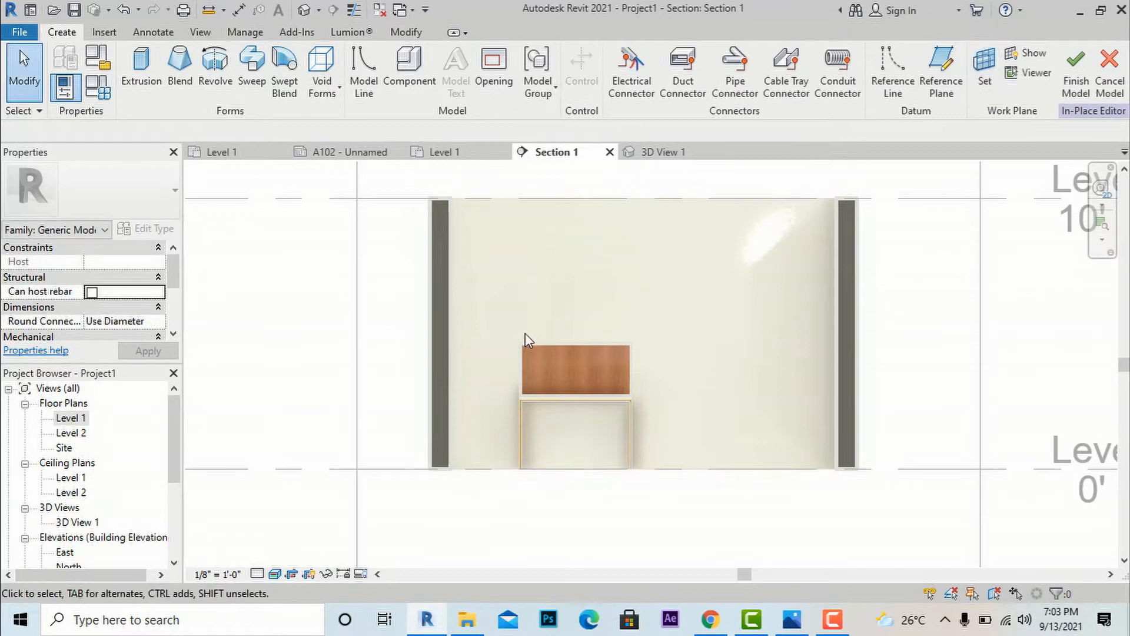
Sketch the extrusion's outline directly above the wood board, 3' high and matching the board frame's width, with a top line about 4'-8" long
click(141, 61)
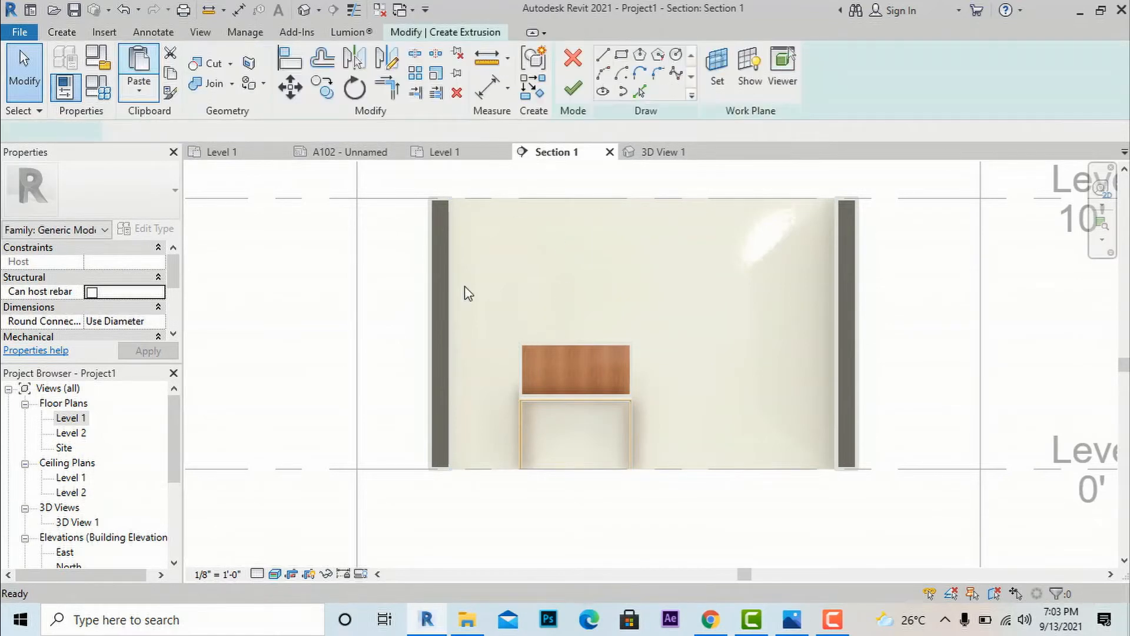
click(518, 341)
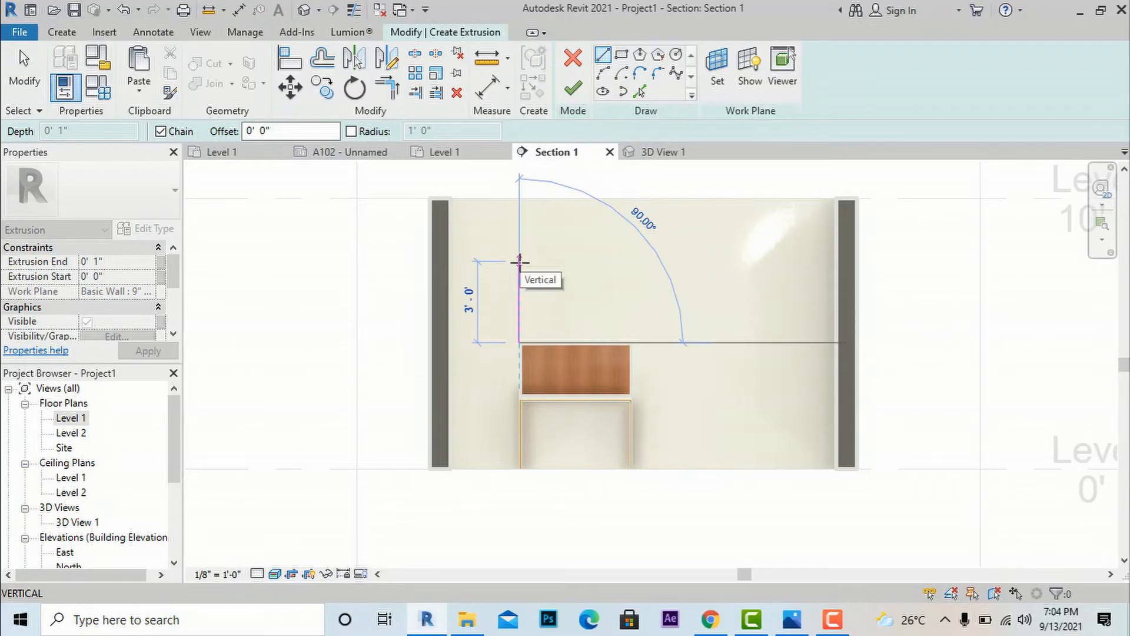
click(519, 262)
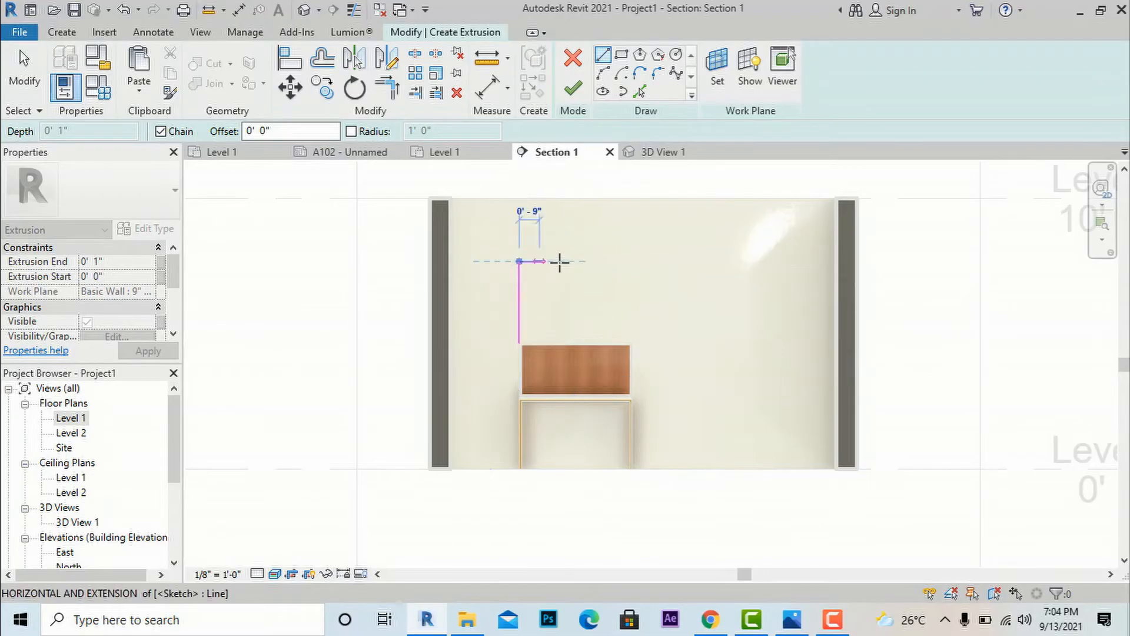
click(645, 261)
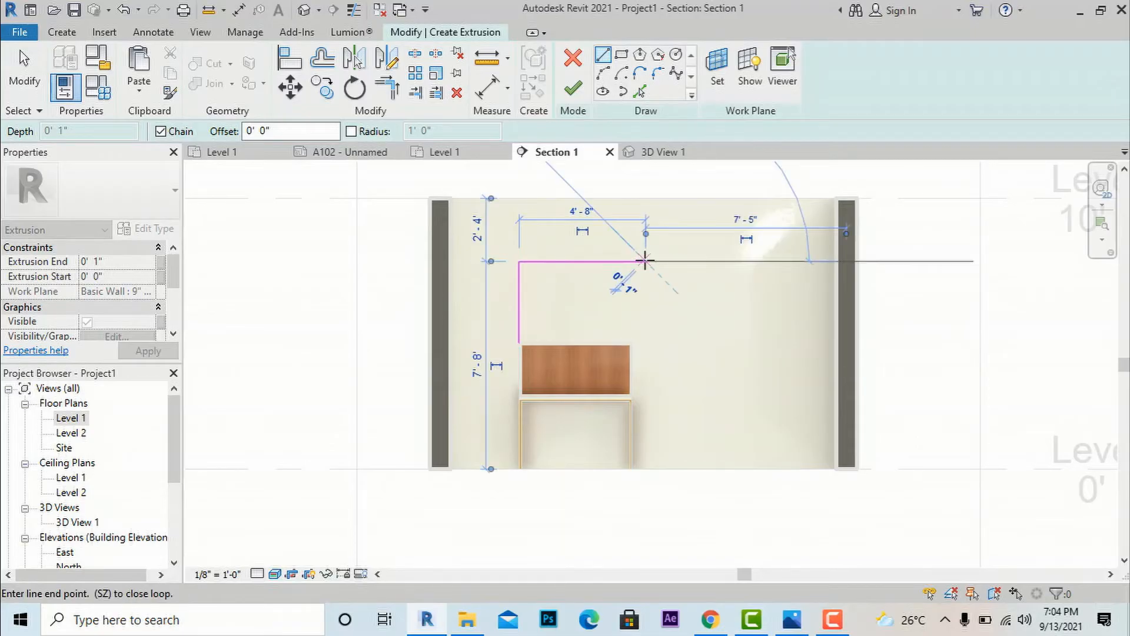
key(Escape)
click(519, 341)
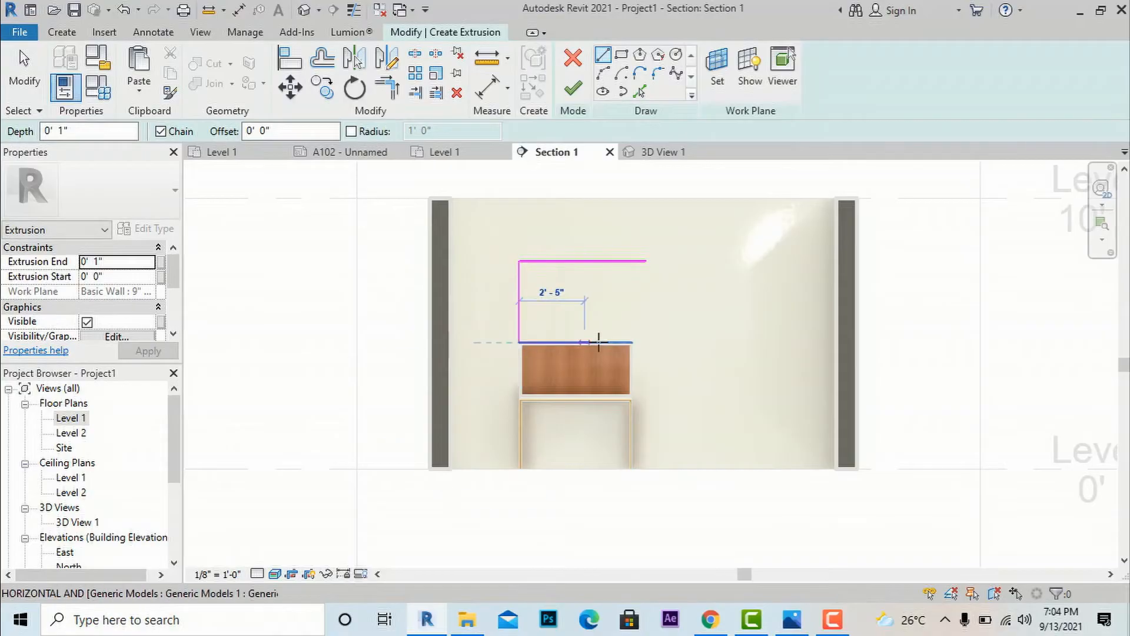
click(626, 273)
click(630, 260)
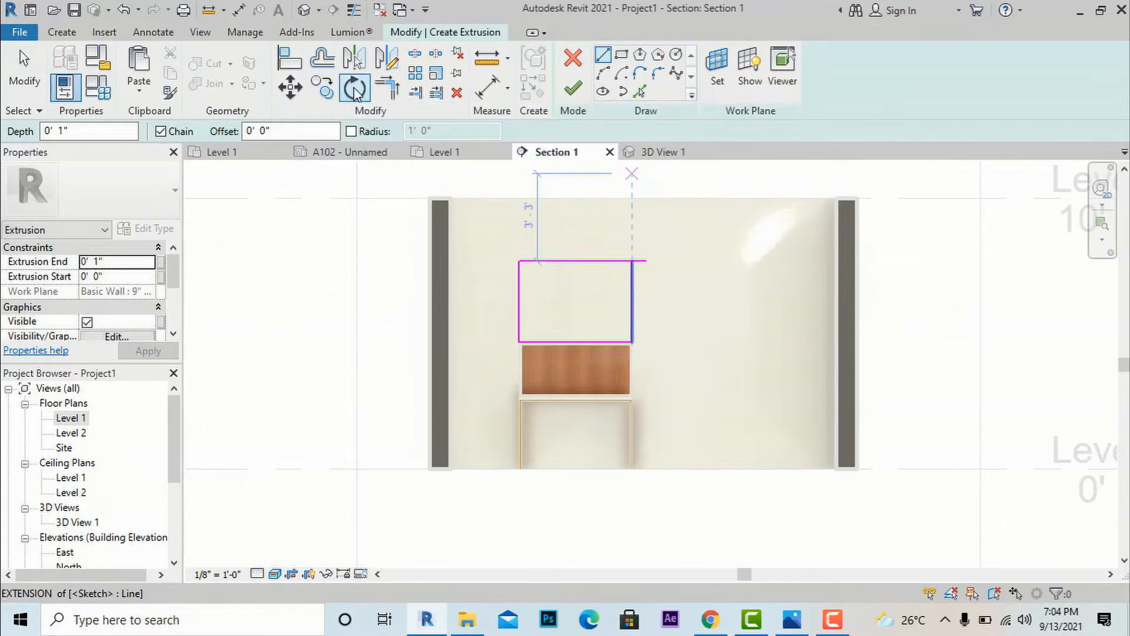
Trim the outline's overhanging top line to the right side line so they meet in a corner
click(387, 88)
click(618, 260)
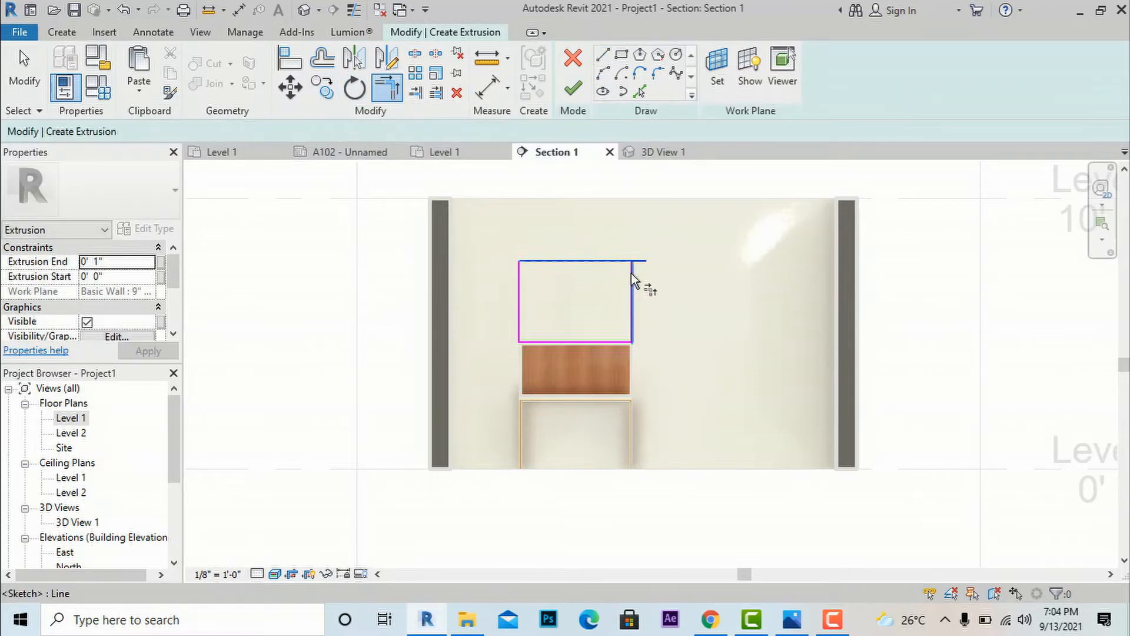
click(632, 281)
key(Escape)
key(Escape)
Offset copies of all four outline lines inward by 1" to form the frame's inner edges
scroll(575, 310, up, 3)
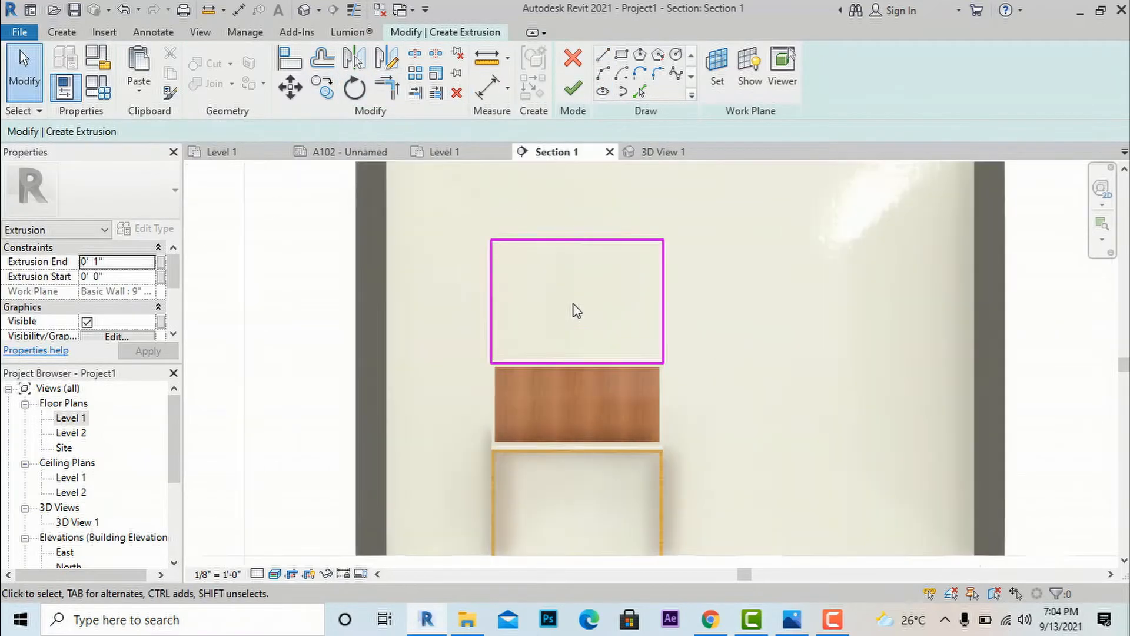
click(321, 59)
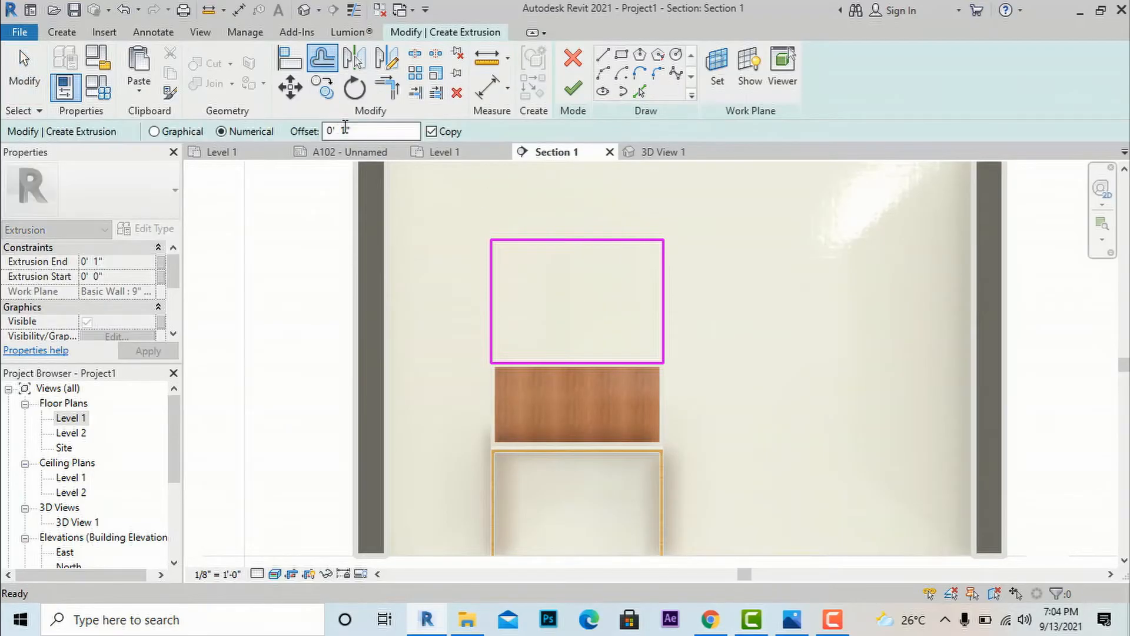
click(526, 246)
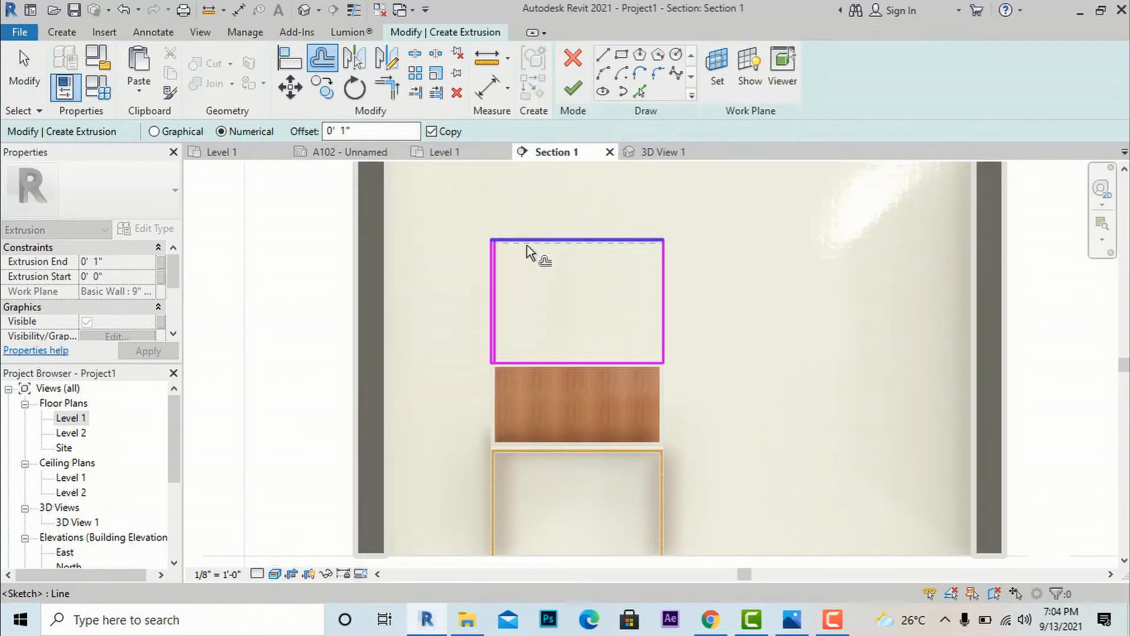
click(661, 291)
click(618, 359)
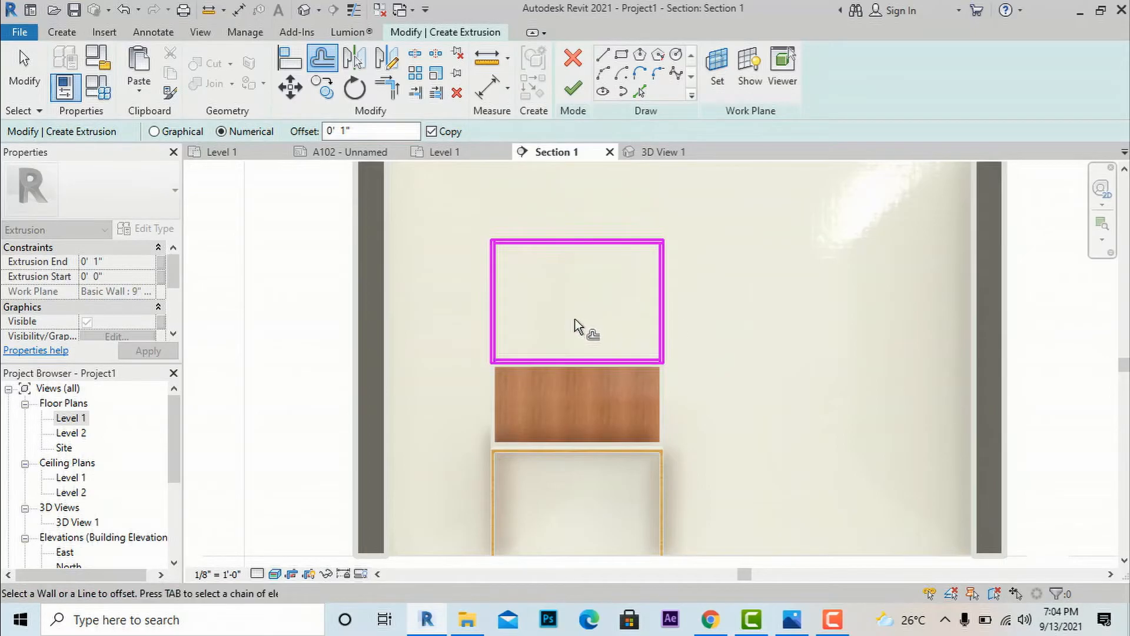
key(Escape)
Trim the inner offset lines at all four corners to close the inner rectangle
scroll(571, 321, up, 2)
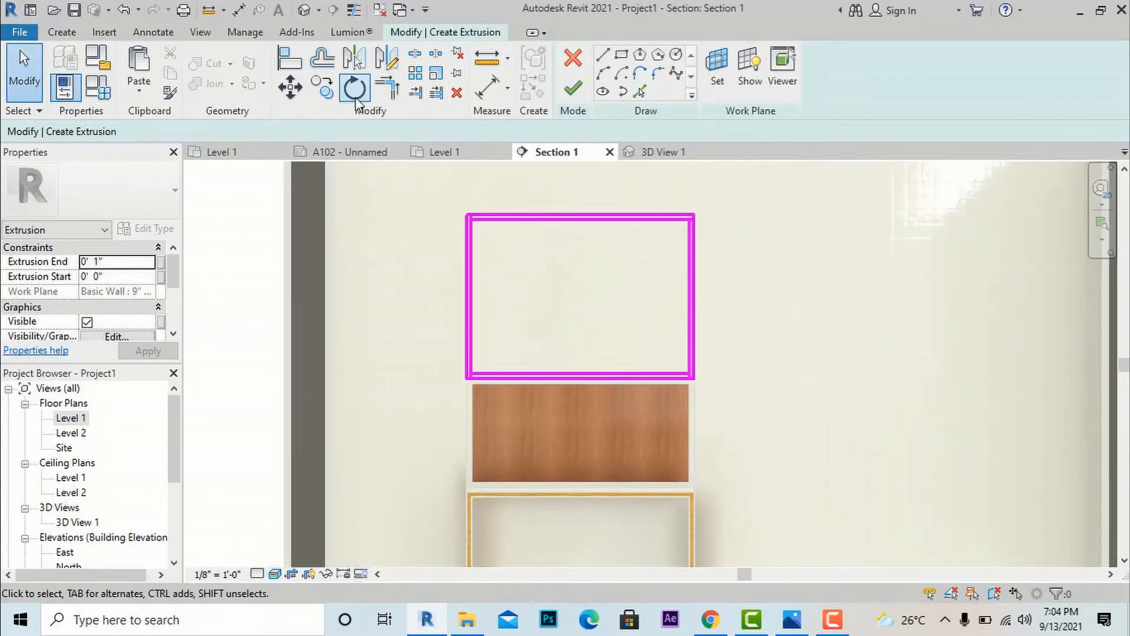
click(386, 86)
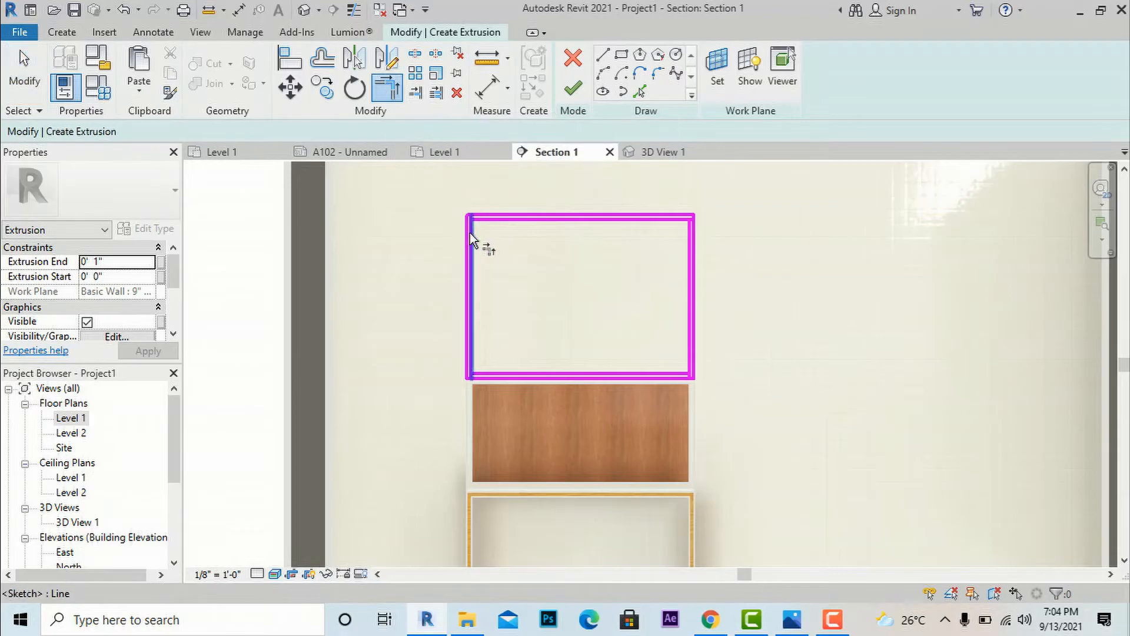
click(471, 234)
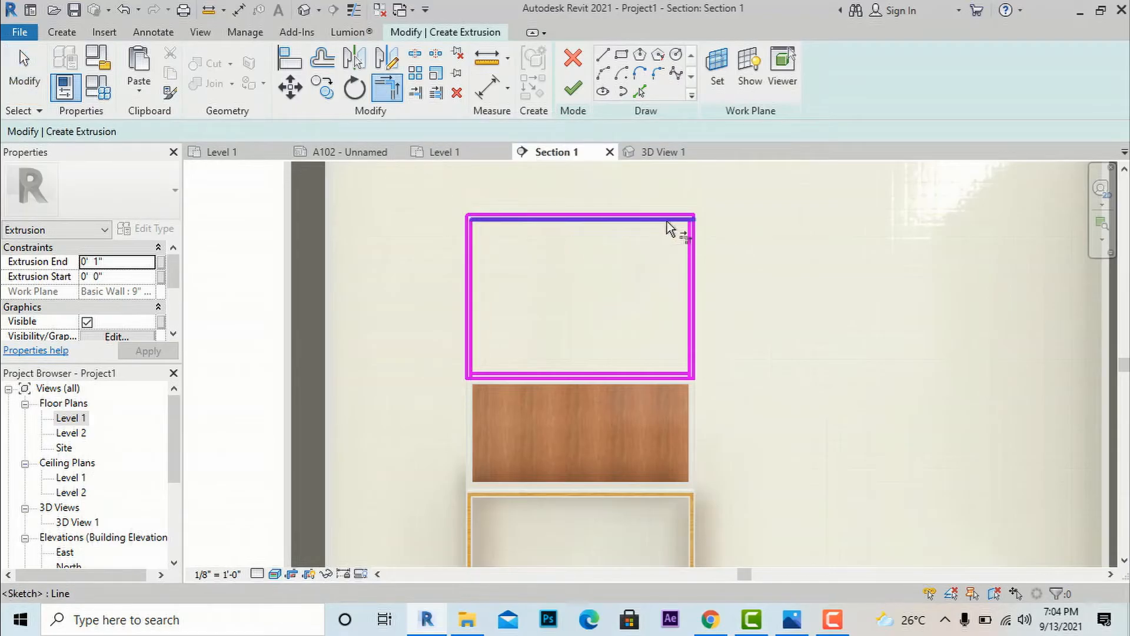
click(680, 233)
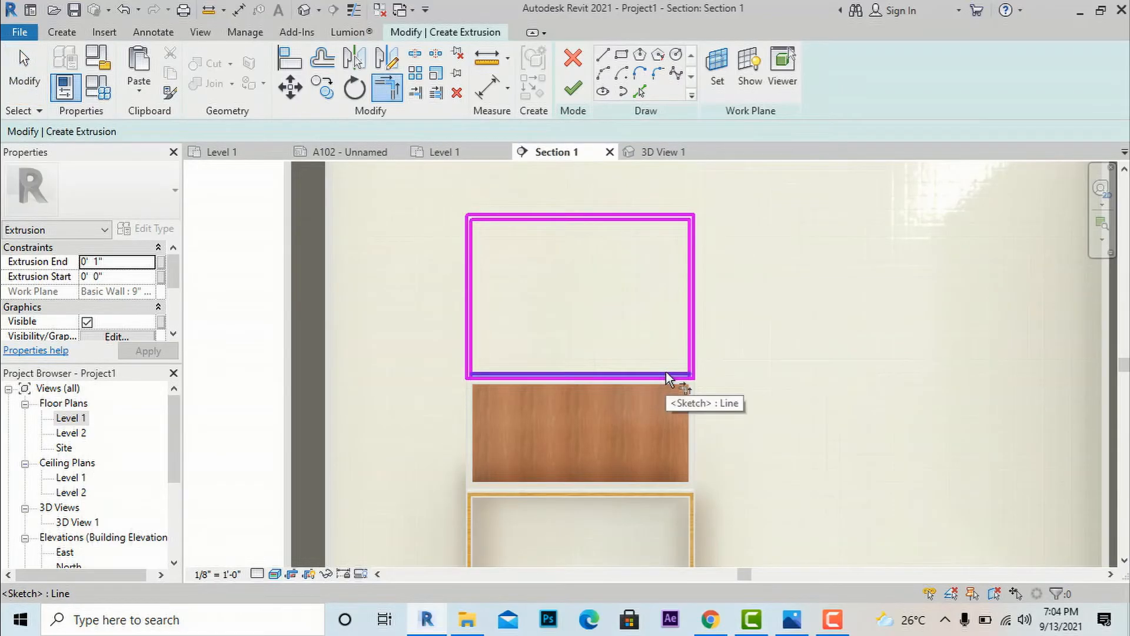
click(686, 369)
click(491, 376)
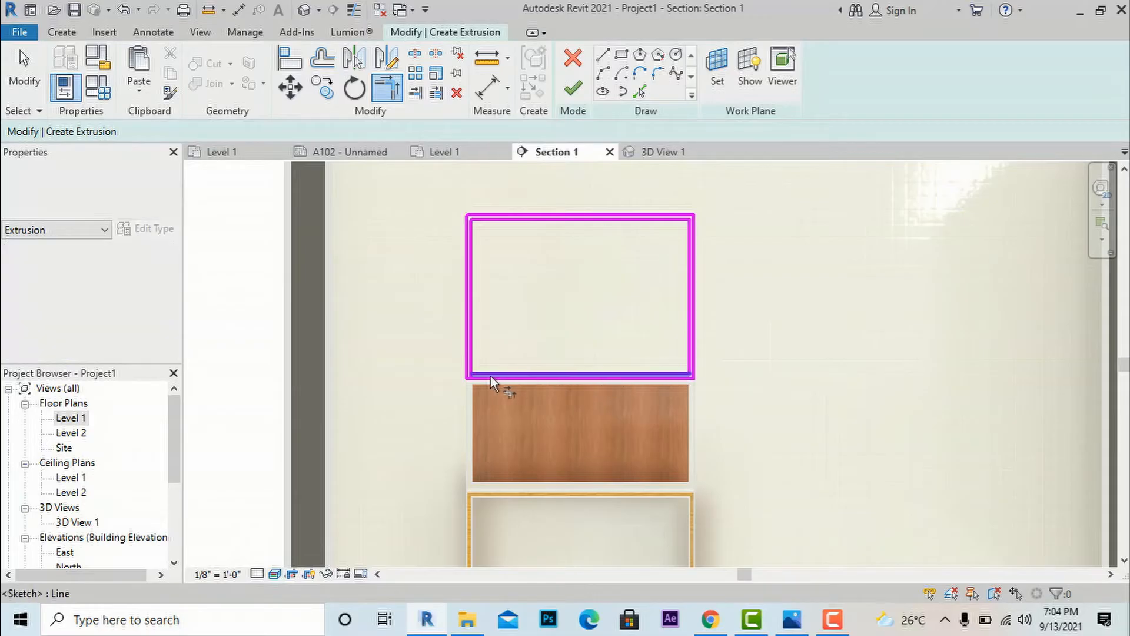
click(489, 374)
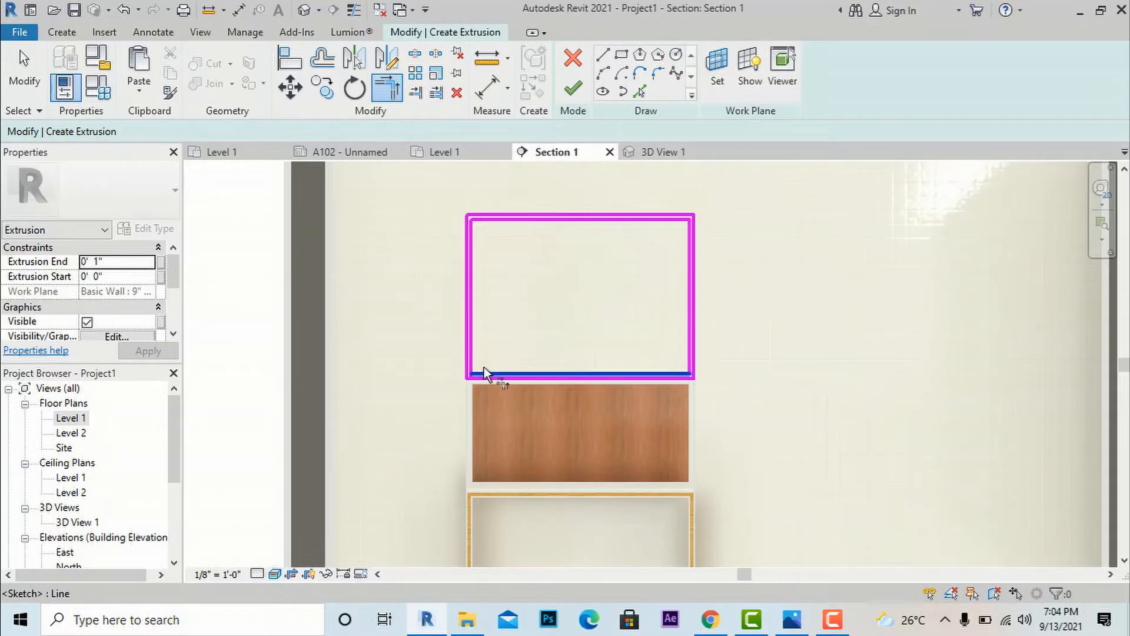
click(556, 329)
key(Escape)
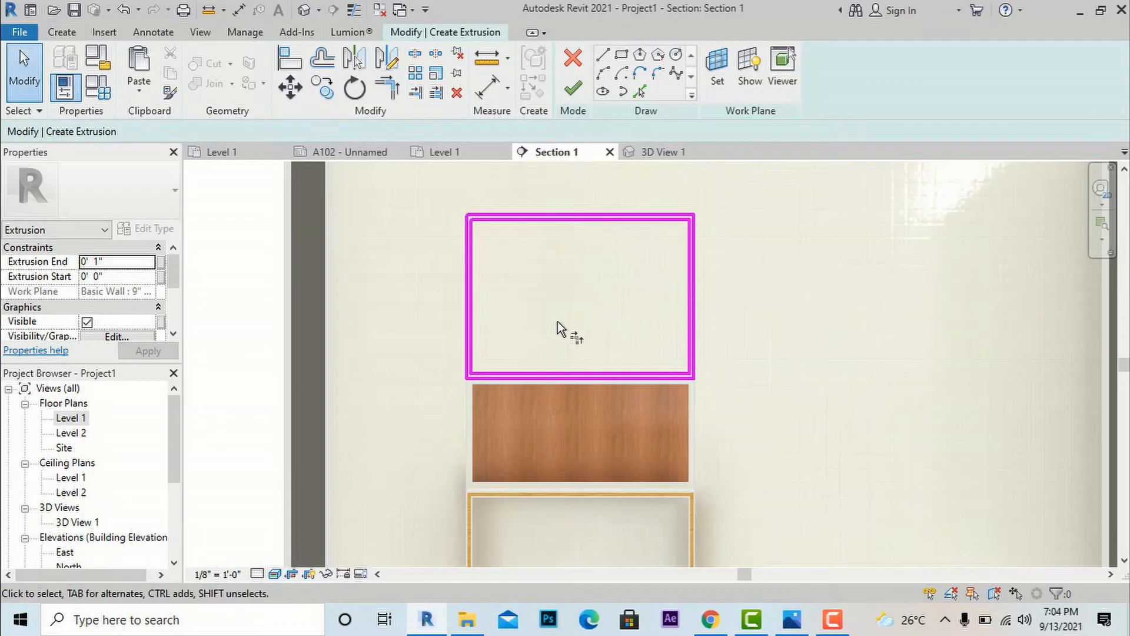
scroll(592, 271, down, 3)
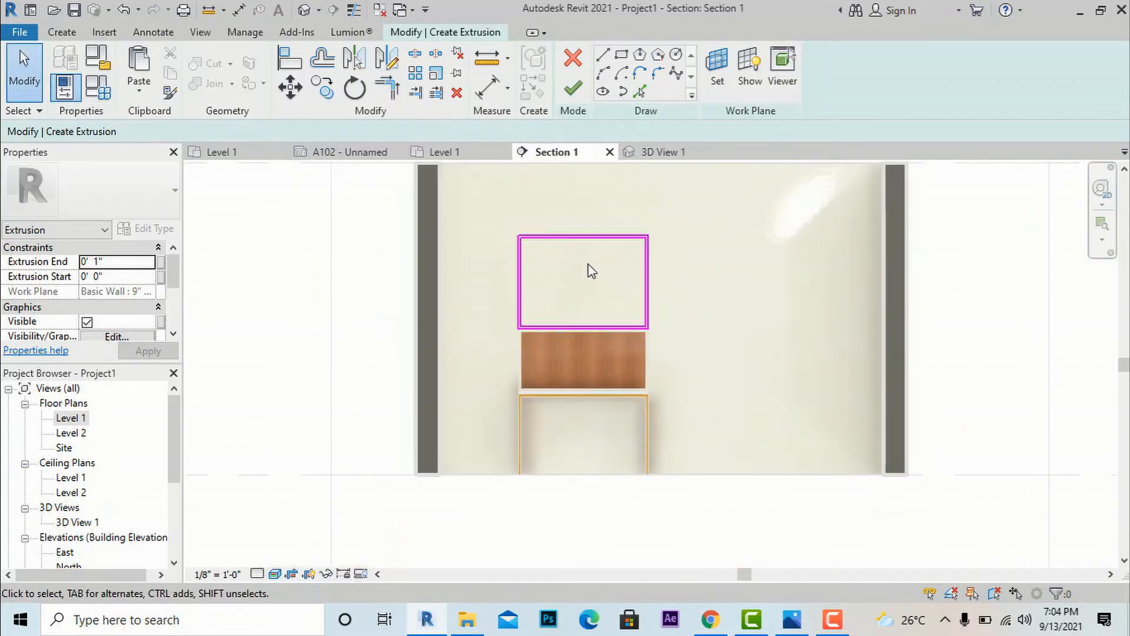
Check the shelf layout in the reference photo, and draw a horizontal line across the middle of the inner rectangle
scroll(591, 271, up, 1)
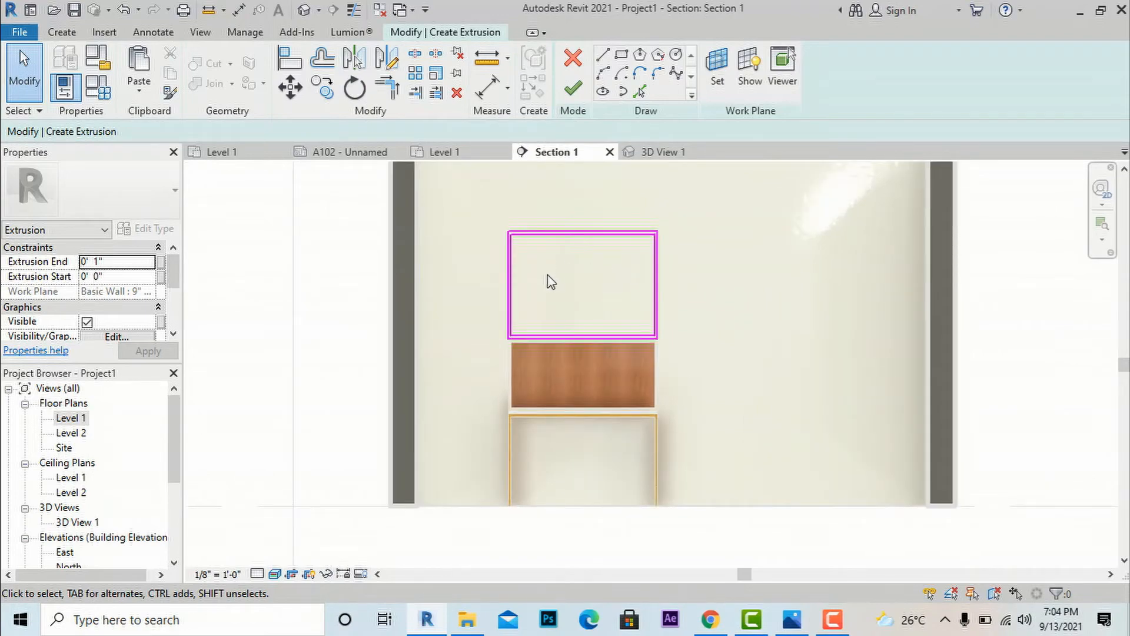
click(792, 621)
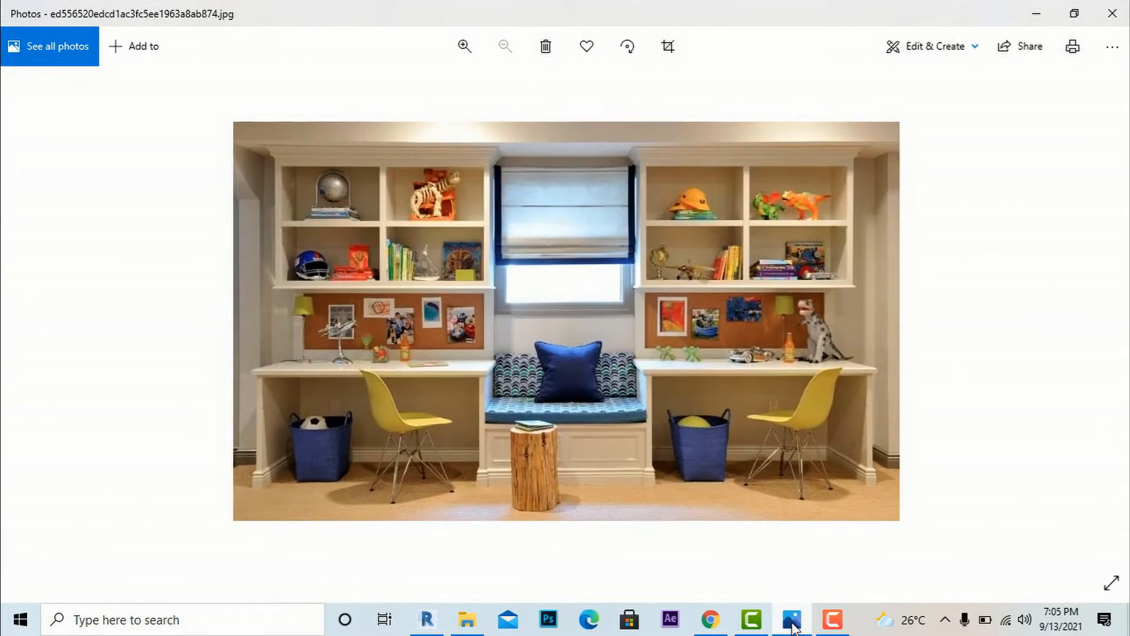
click(792, 621)
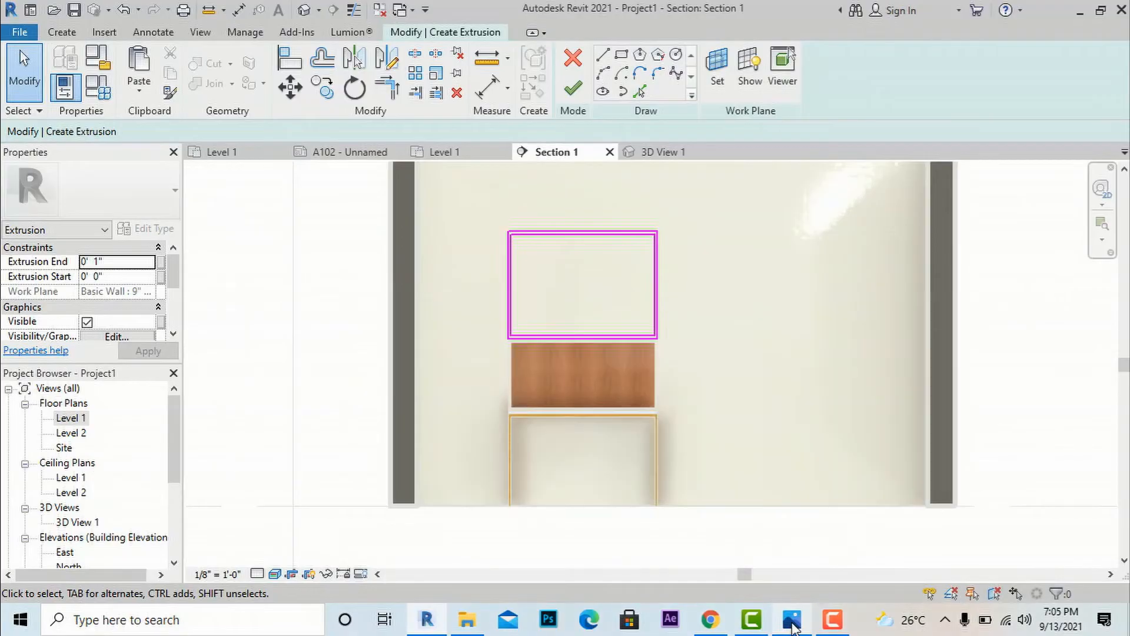
click(792, 621)
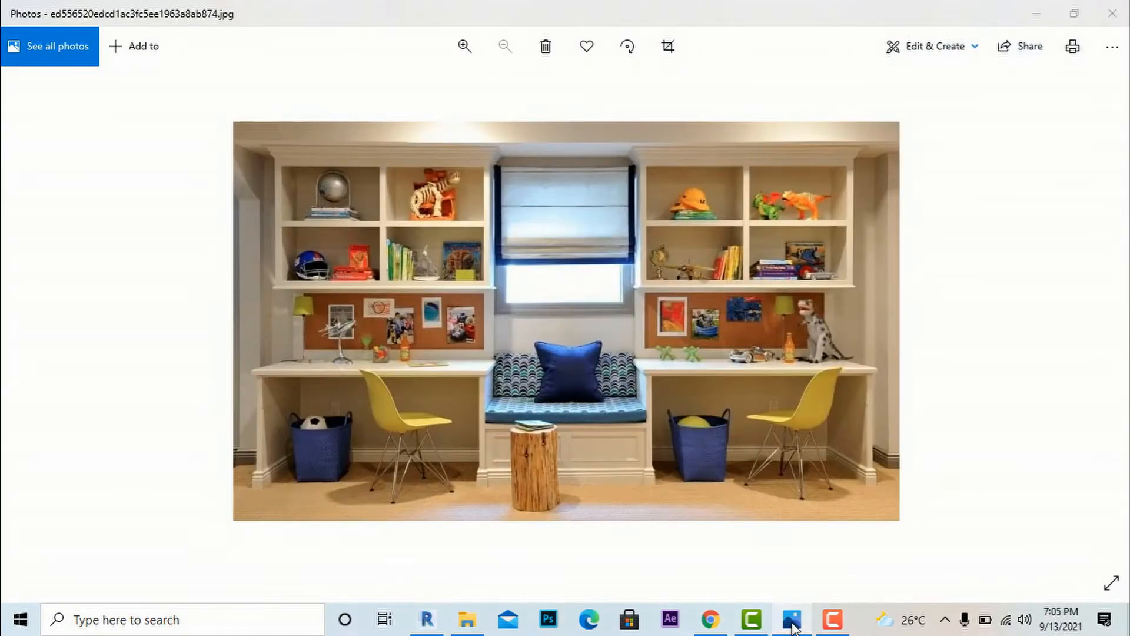
click(792, 622)
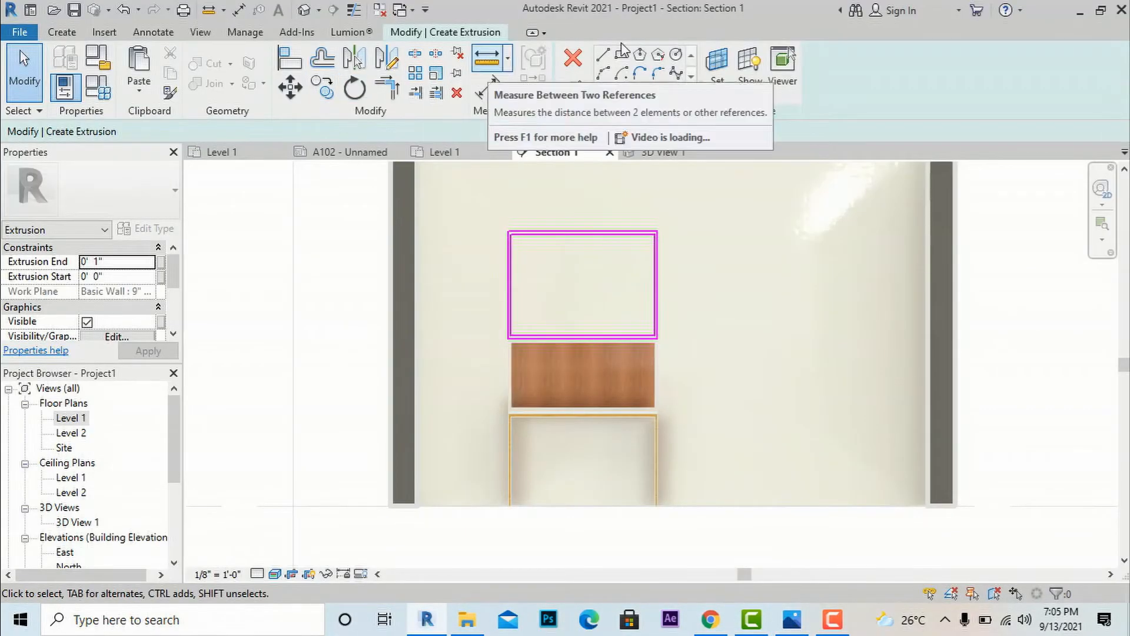
click(603, 54)
scroll(530, 292, up, 3)
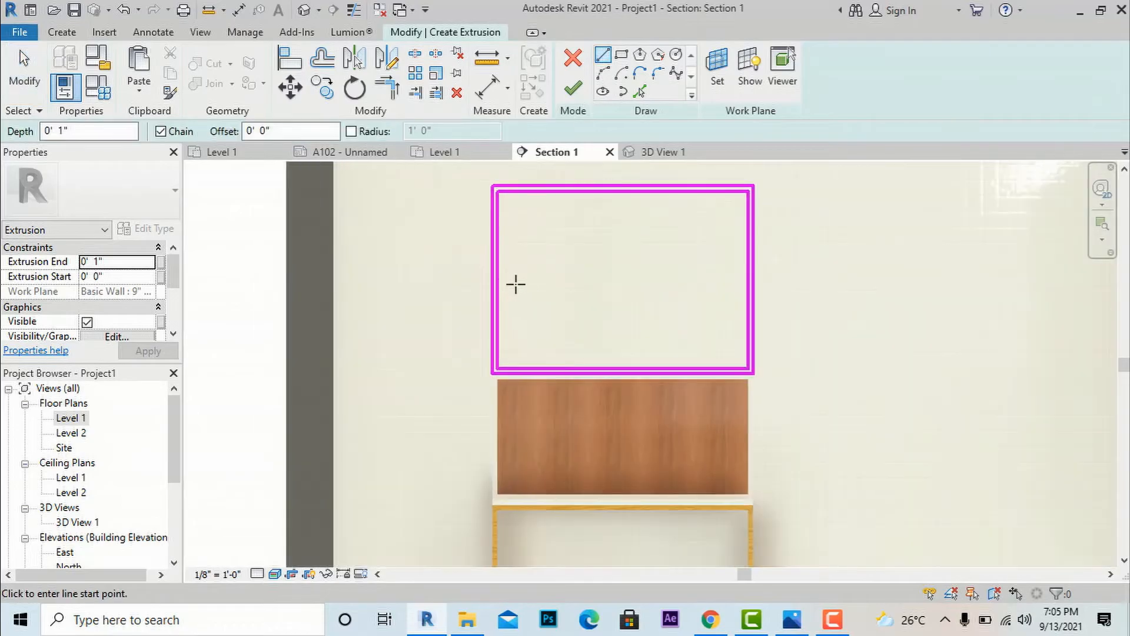
click(497, 278)
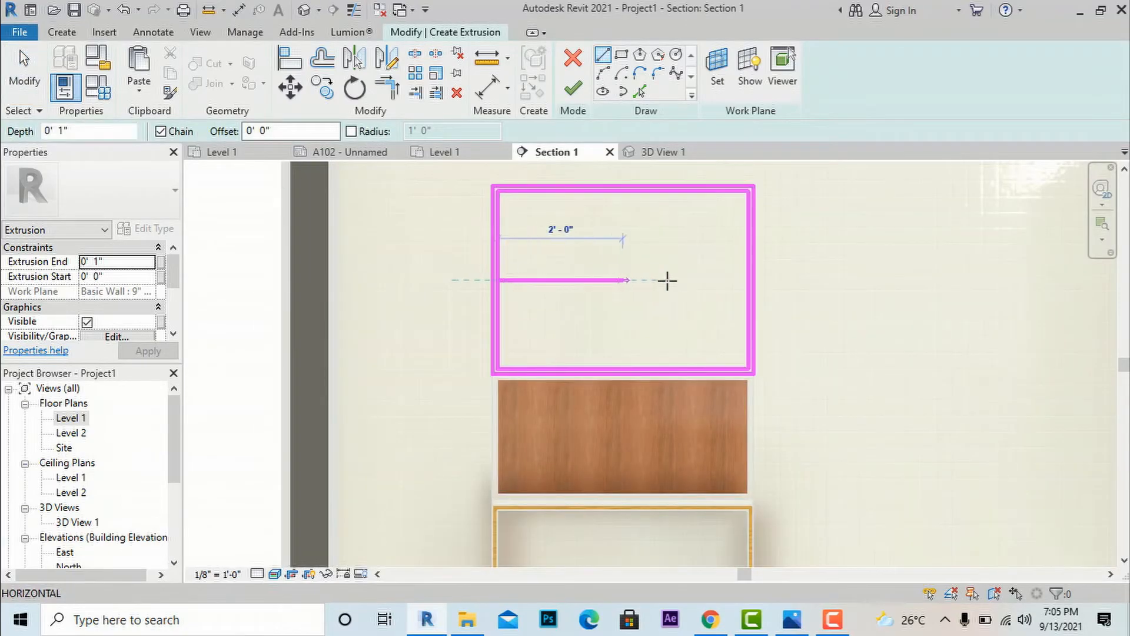
click(745, 279)
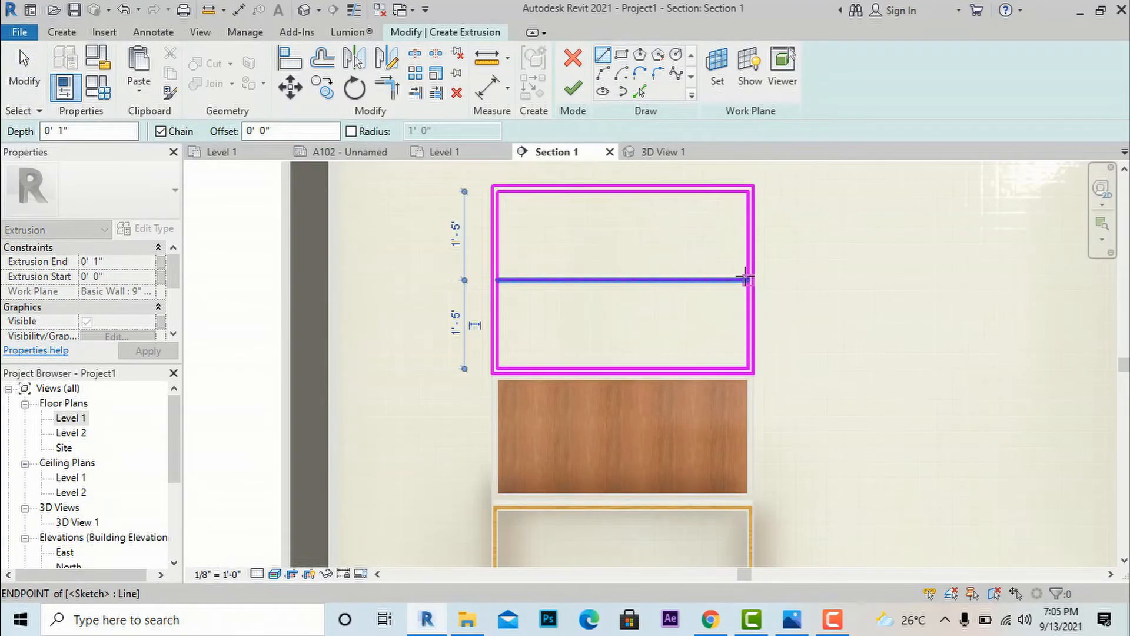
key(Escape)
Offset copies of the horizontal middle line by 0' 0 77/128" above and below it, and delete the original line
scroll(540, 223, up, 1)
scroll(541, 223, up, 1)
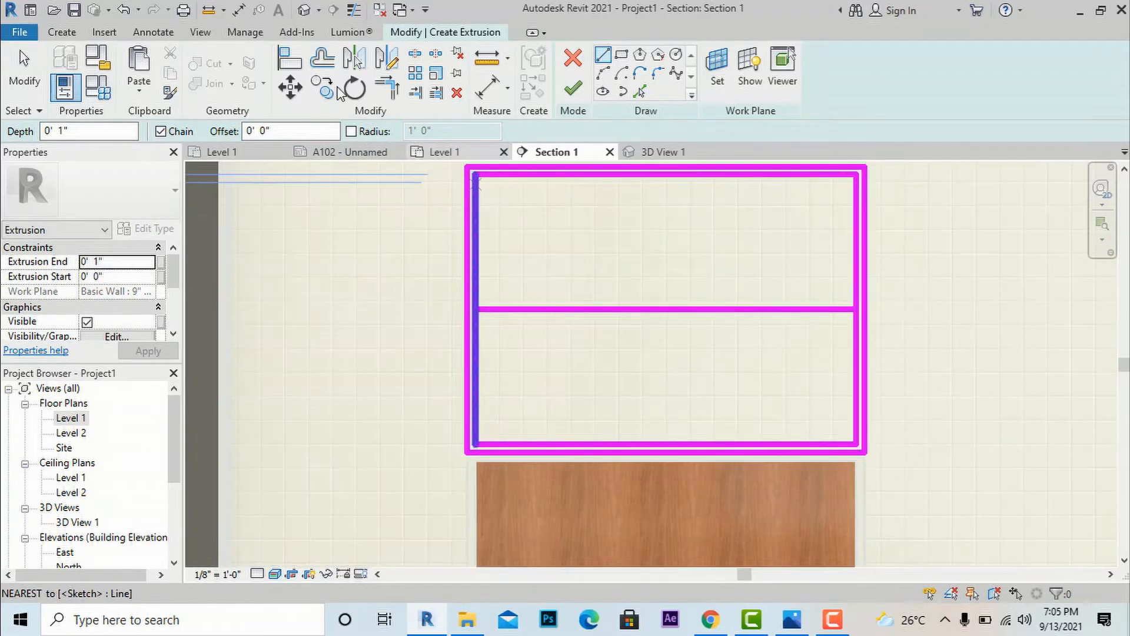
click(322, 57)
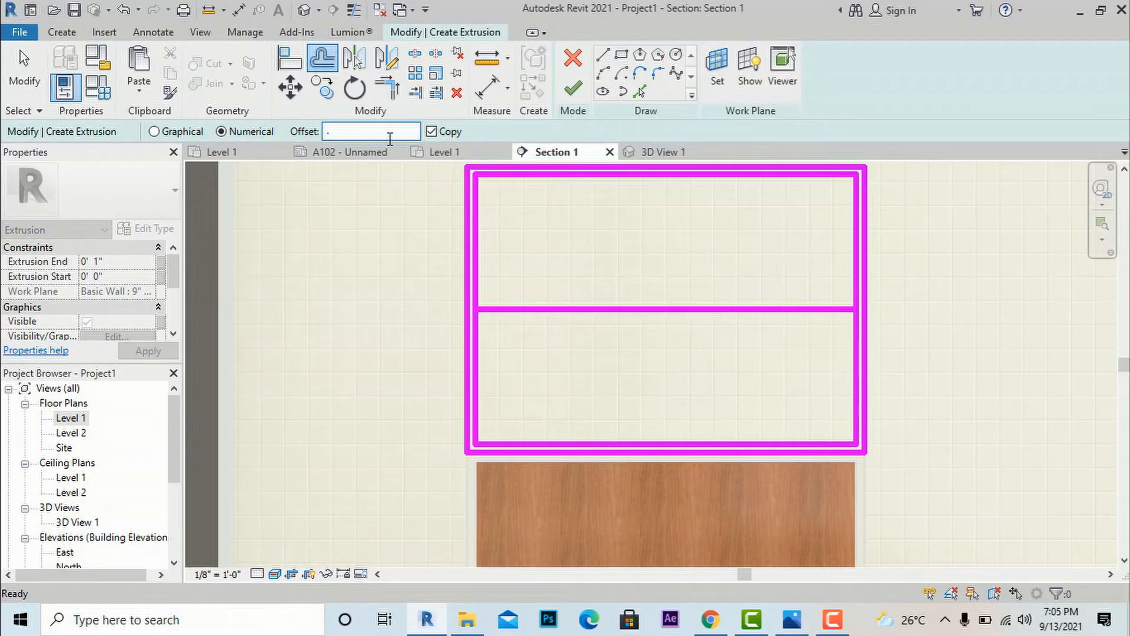
click(560, 306)
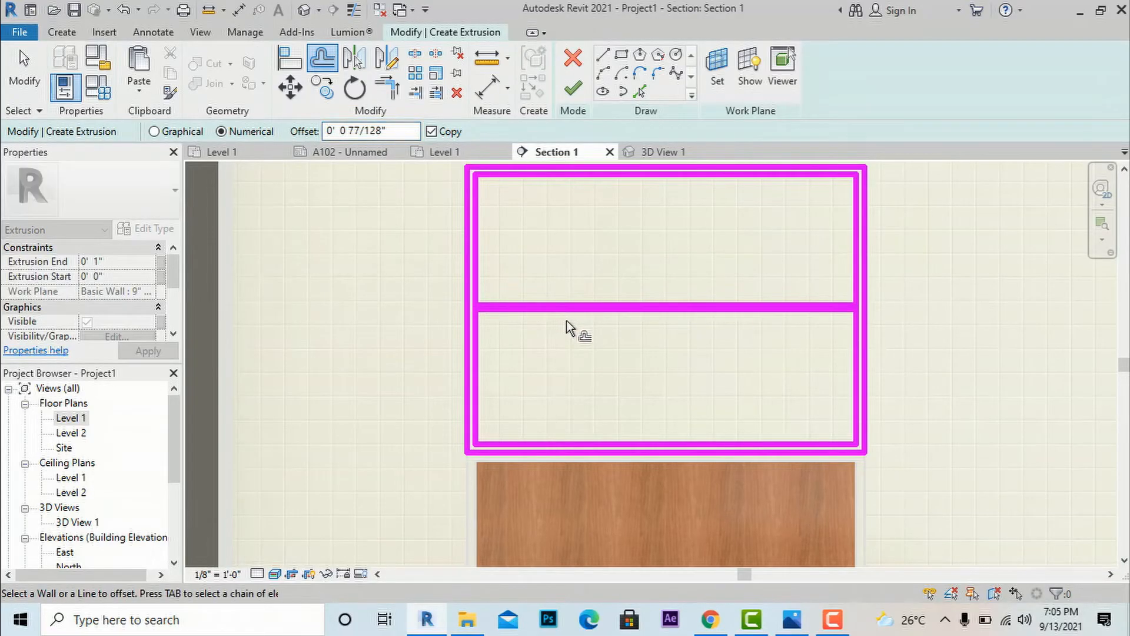
scroll(566, 318, up, 3)
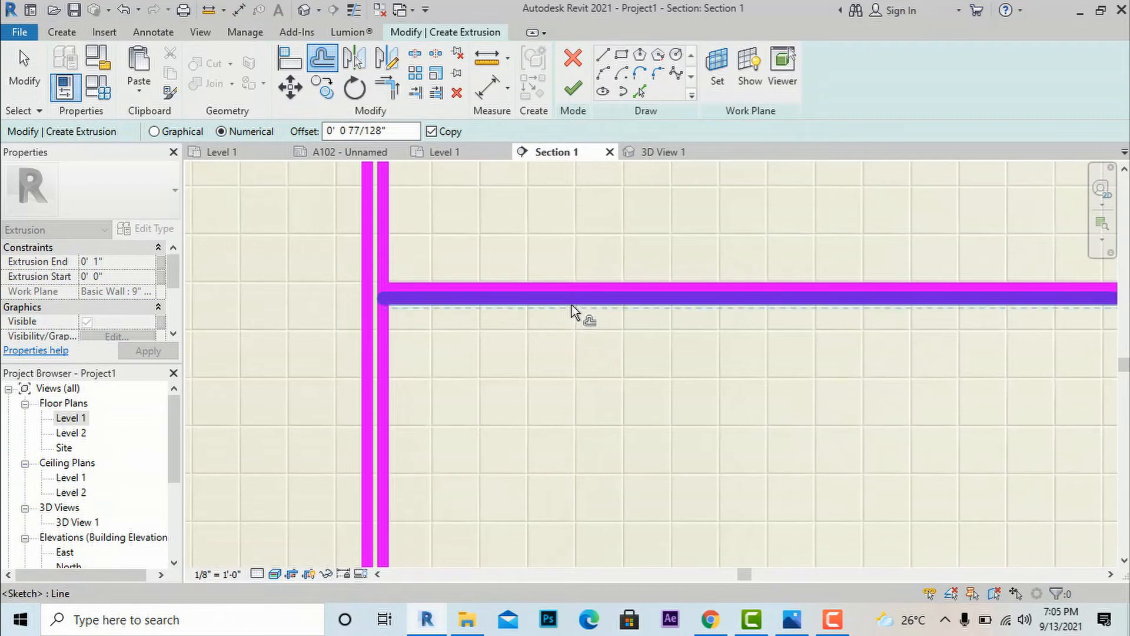
click(571, 305)
key(Escape)
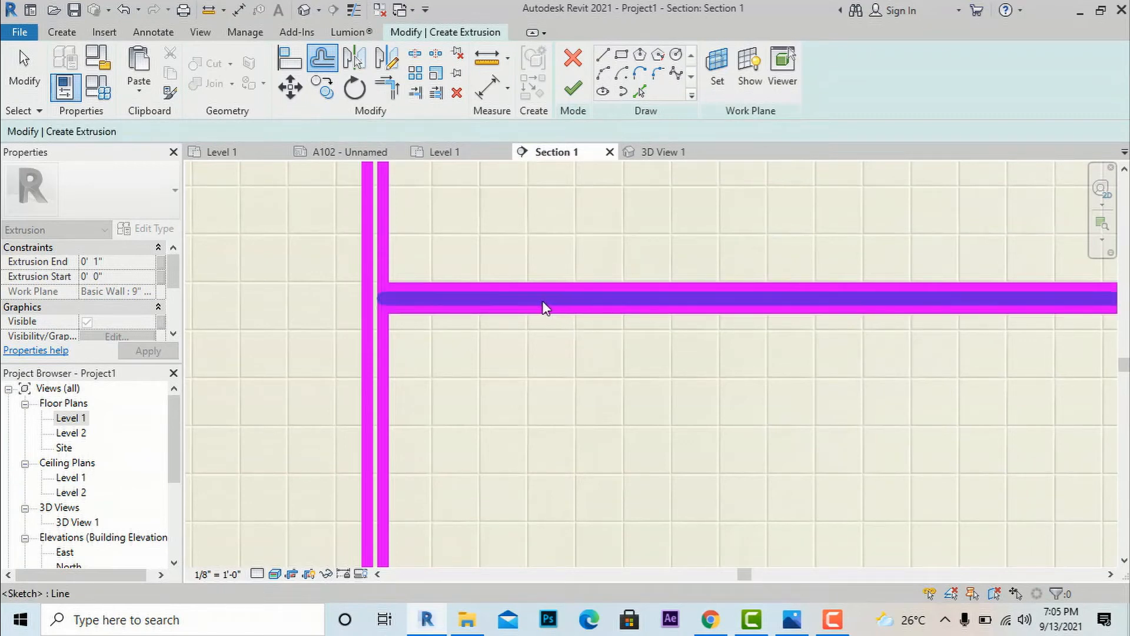
click(541, 301)
key(Delete)
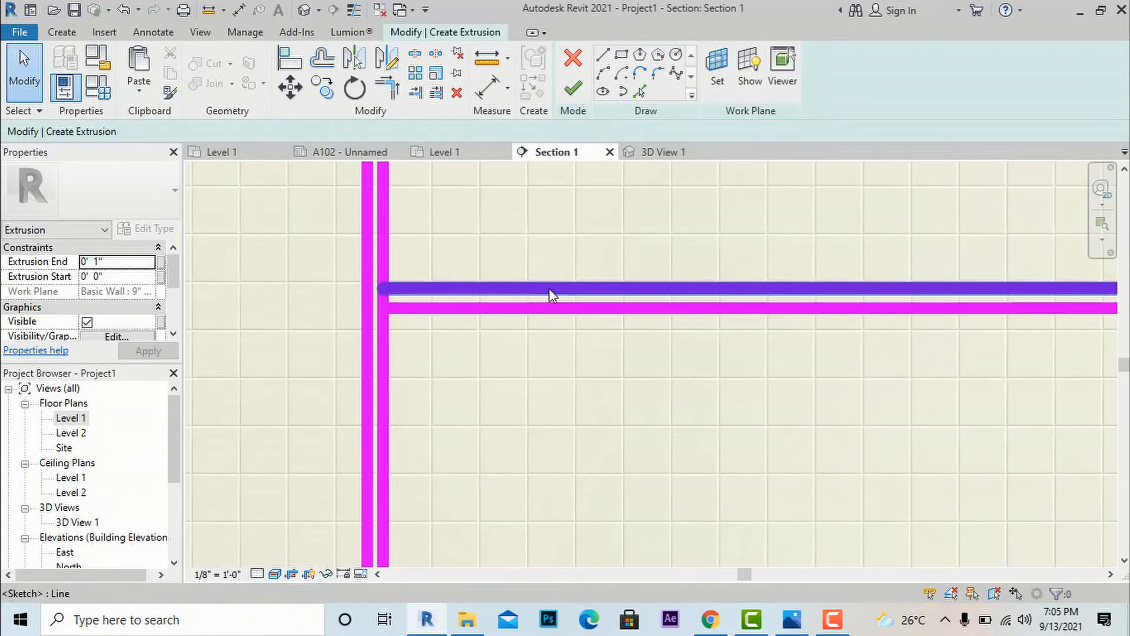
Split the inner left and right side lines between the two horizontal shelf lines
scroll(560, 351, down, 3)
scroll(585, 359, down, 2)
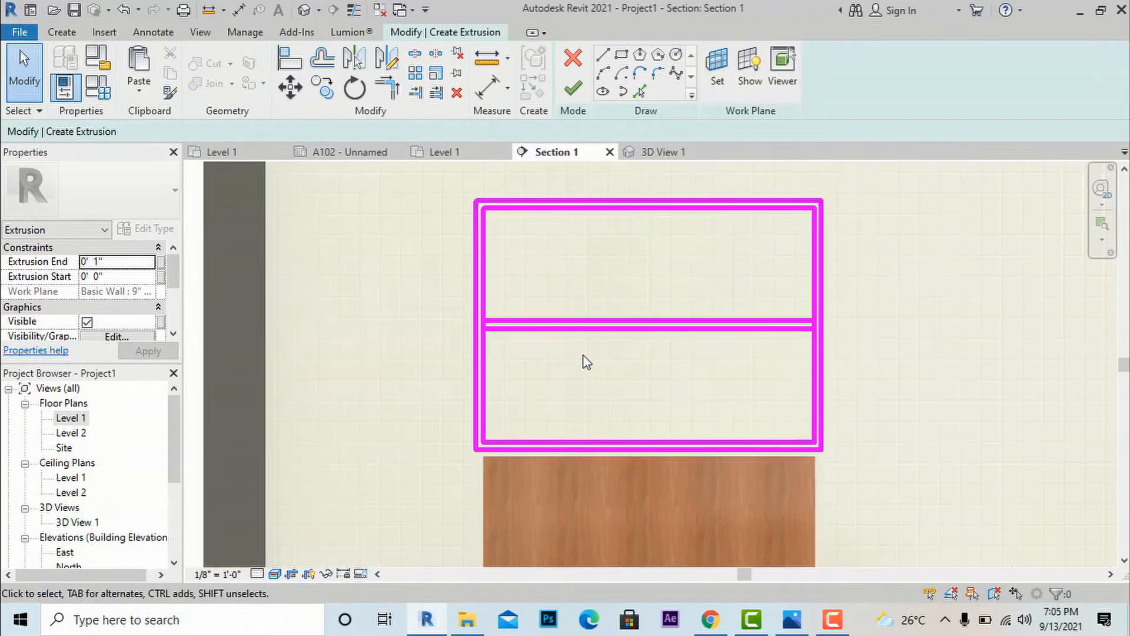
scroll(688, 353, up, 2)
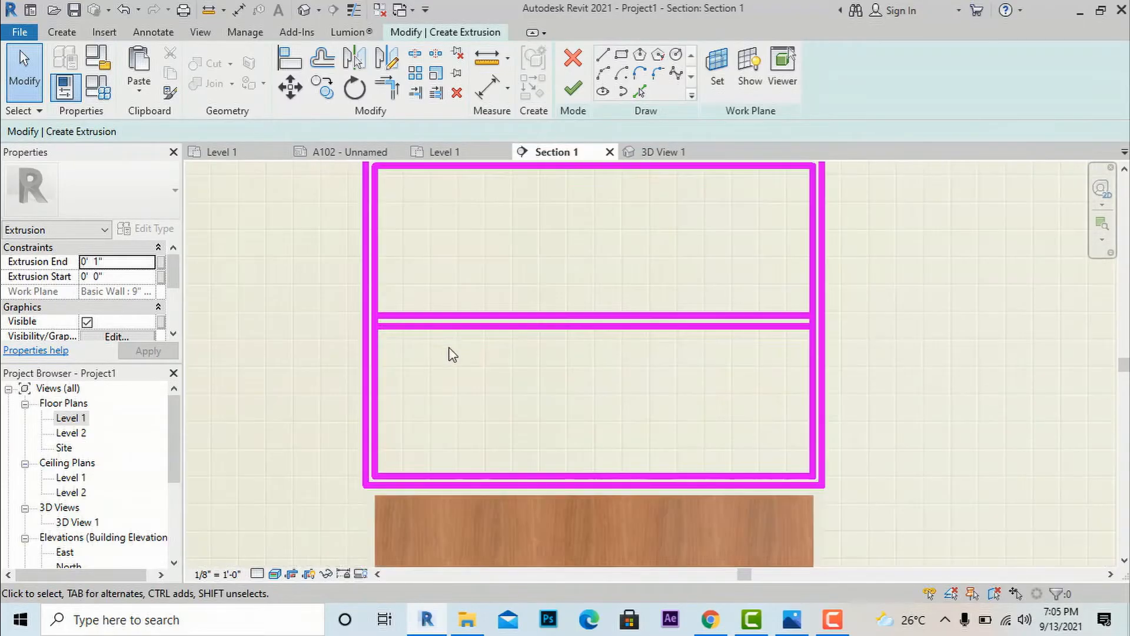
scroll(421, 329, down, 2)
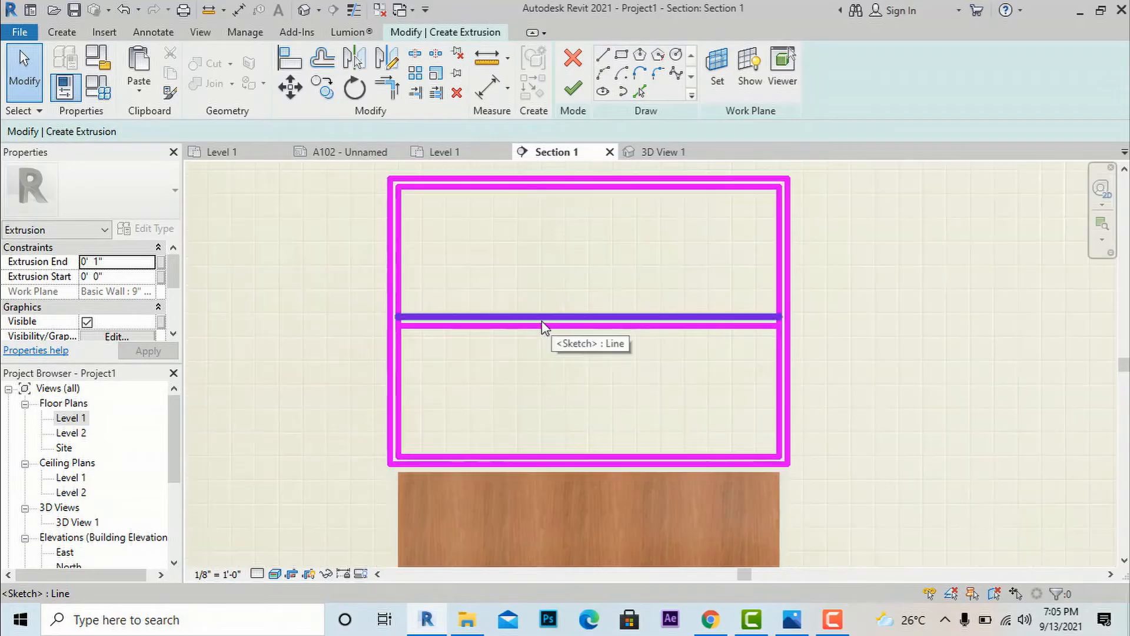
scroll(409, 328, up, 3)
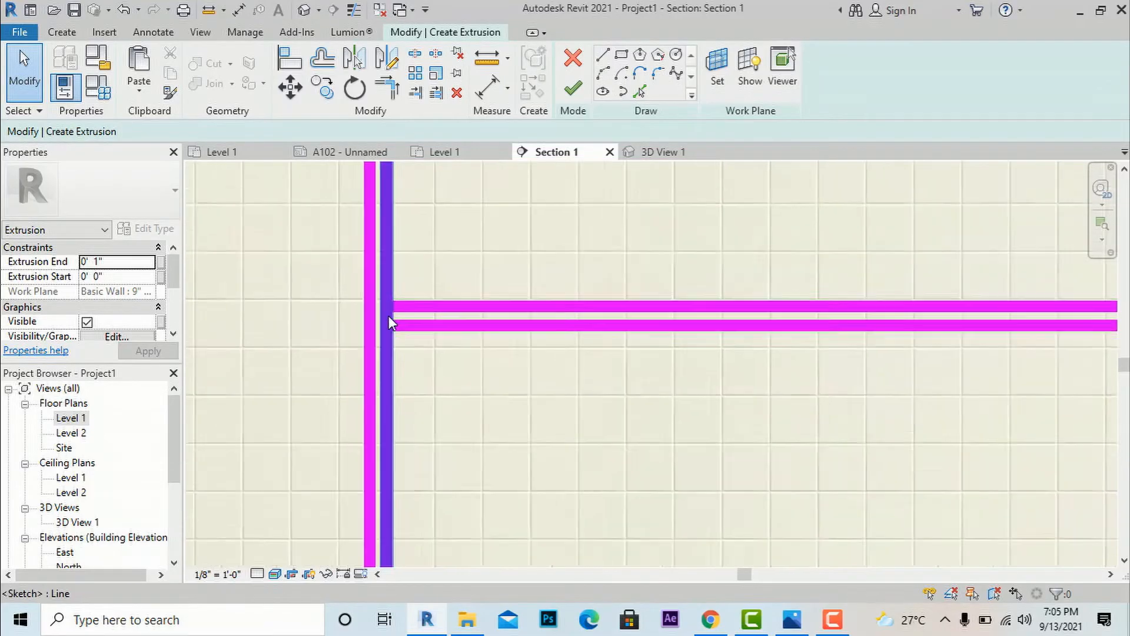
scroll(388, 321, down, 3)
scroll(842, 318, up, 3)
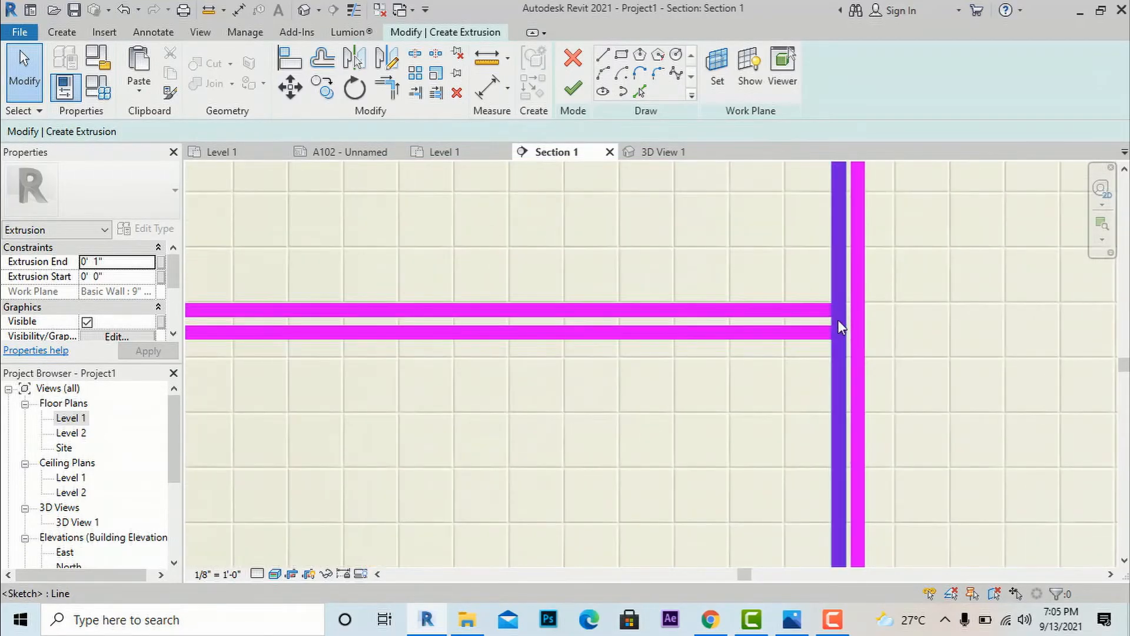
scroll(838, 320, down, 4)
click(415, 54)
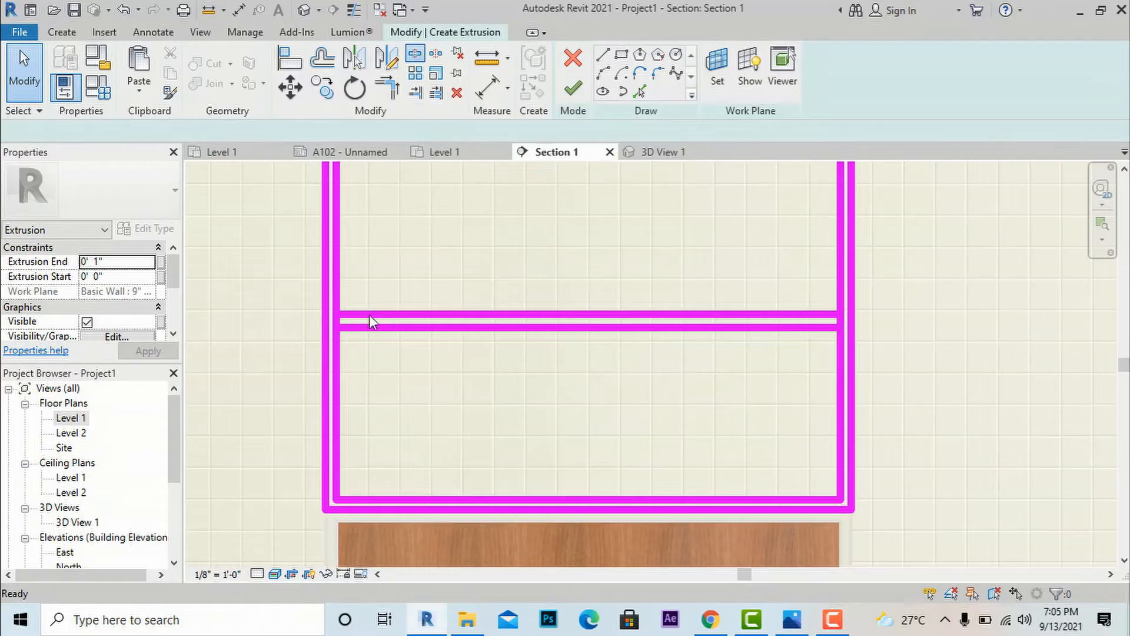
scroll(342, 316, up, 5)
scroll(341, 318, up, 1)
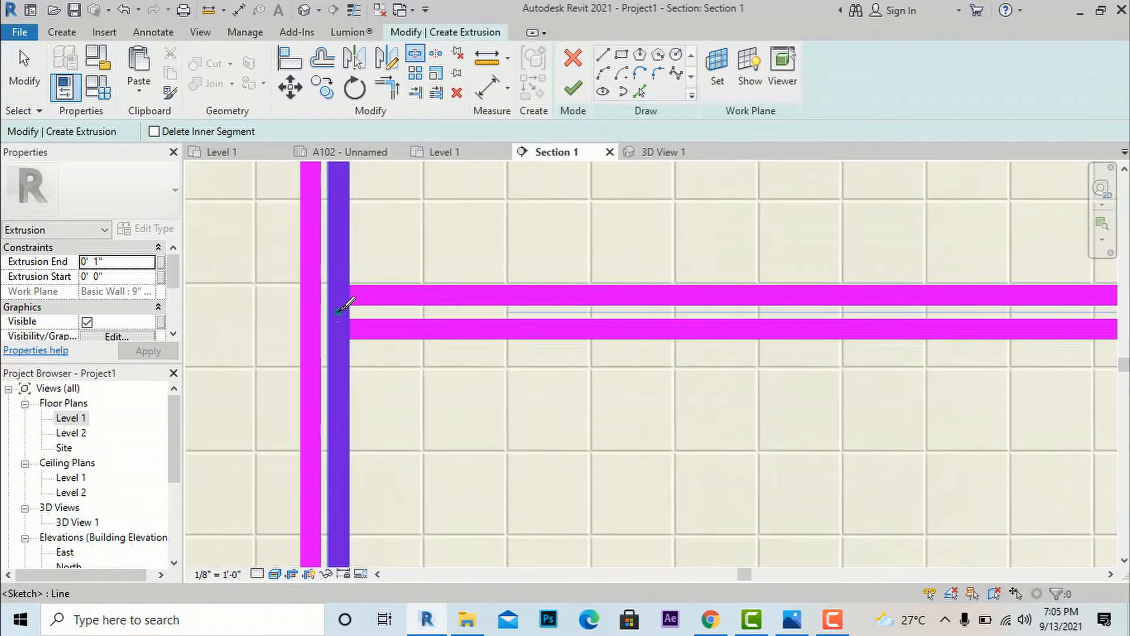
click(338, 312)
scroll(295, 334, down, 7)
scroll(713, 329, up, 1)
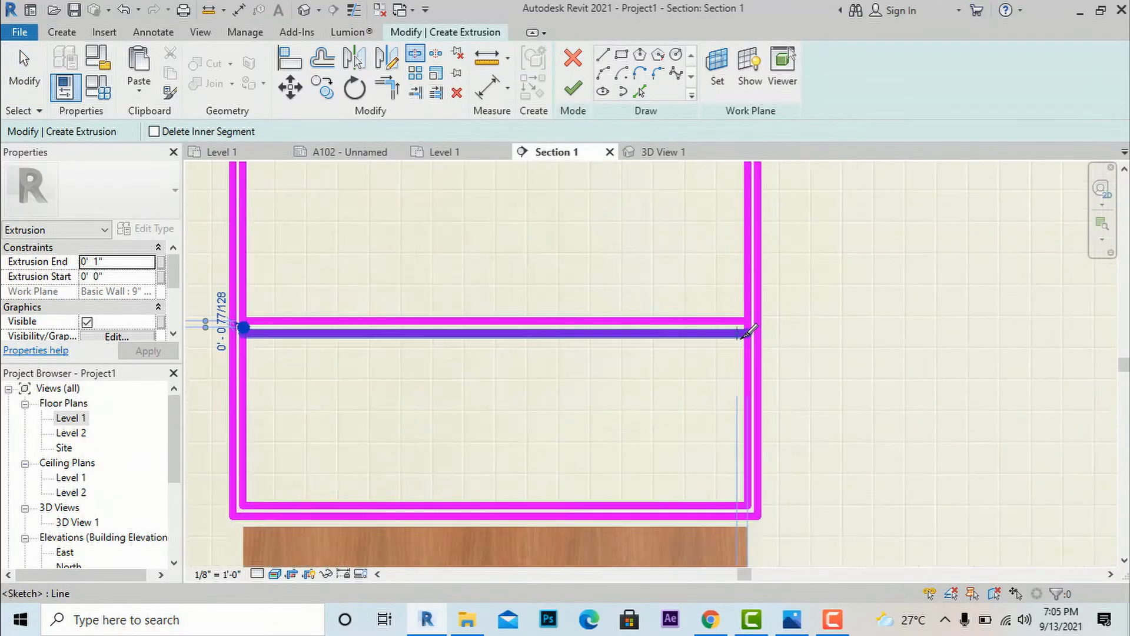
scroll(747, 331, up, 4)
click(759, 307)
scroll(759, 308, down, 2)
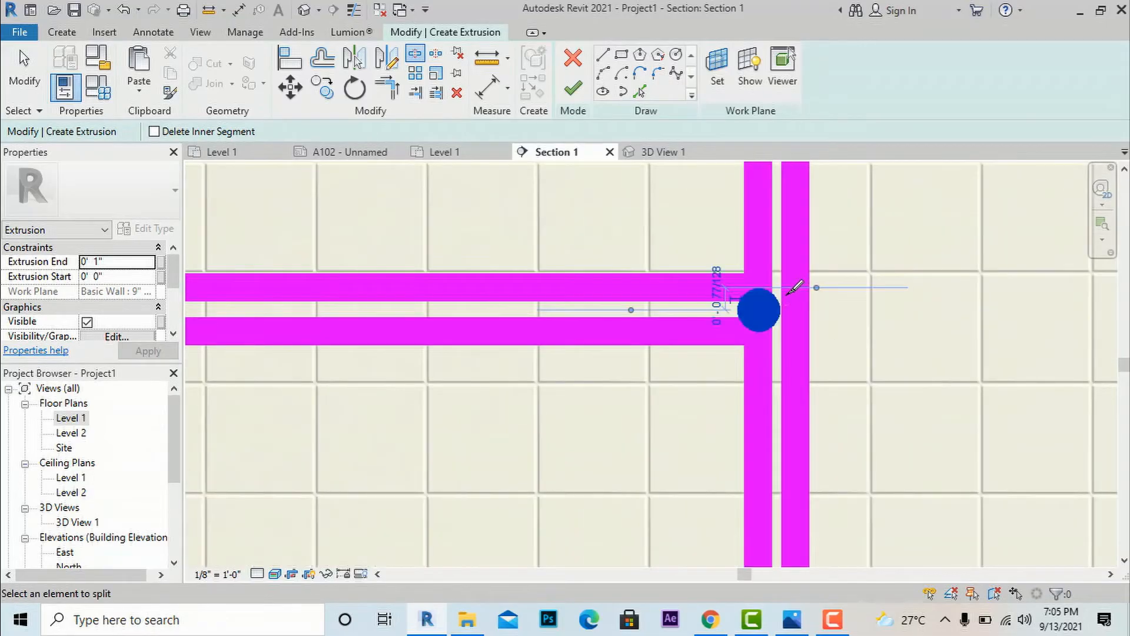
key(Escape)
Trim the two shelf lines to the inner side lines at all four junctions, forming separate closed upper and lower rectangles
scroll(706, 271, down, 3)
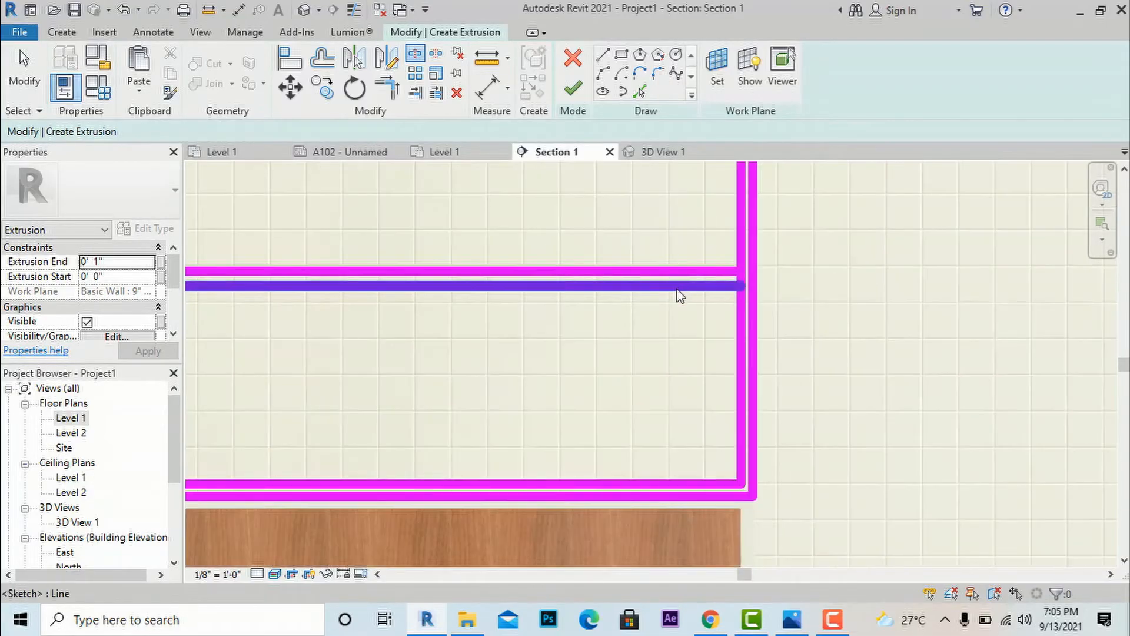
click(387, 87)
click(299, 293)
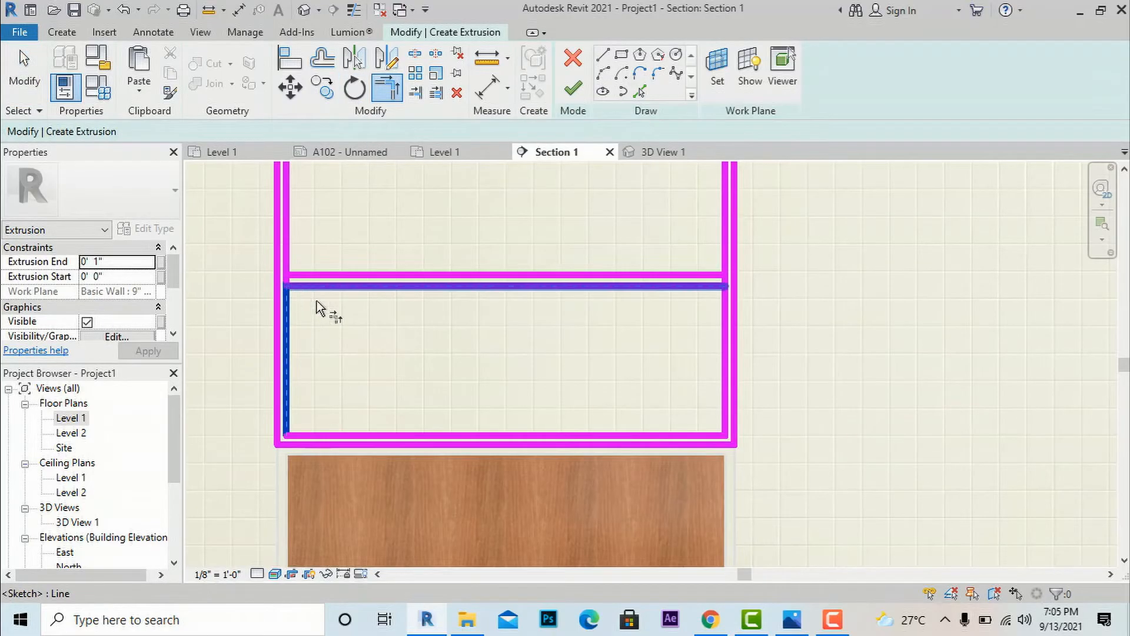
click(722, 286)
click(709, 272)
click(725, 253)
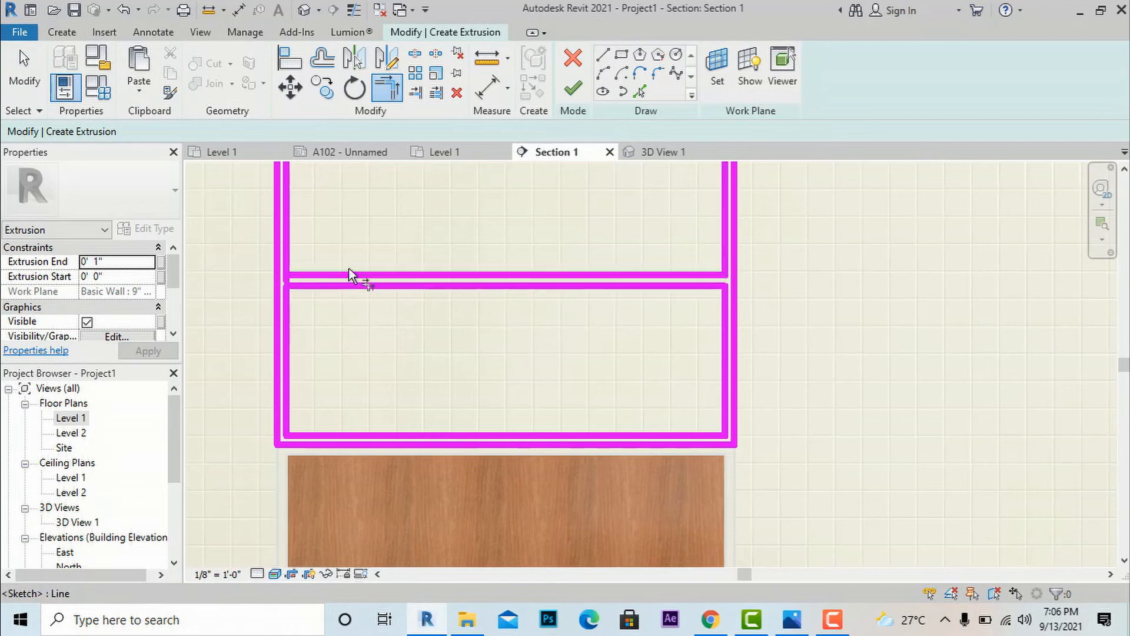
click(317, 272)
scroll(545, 393, down, 3)
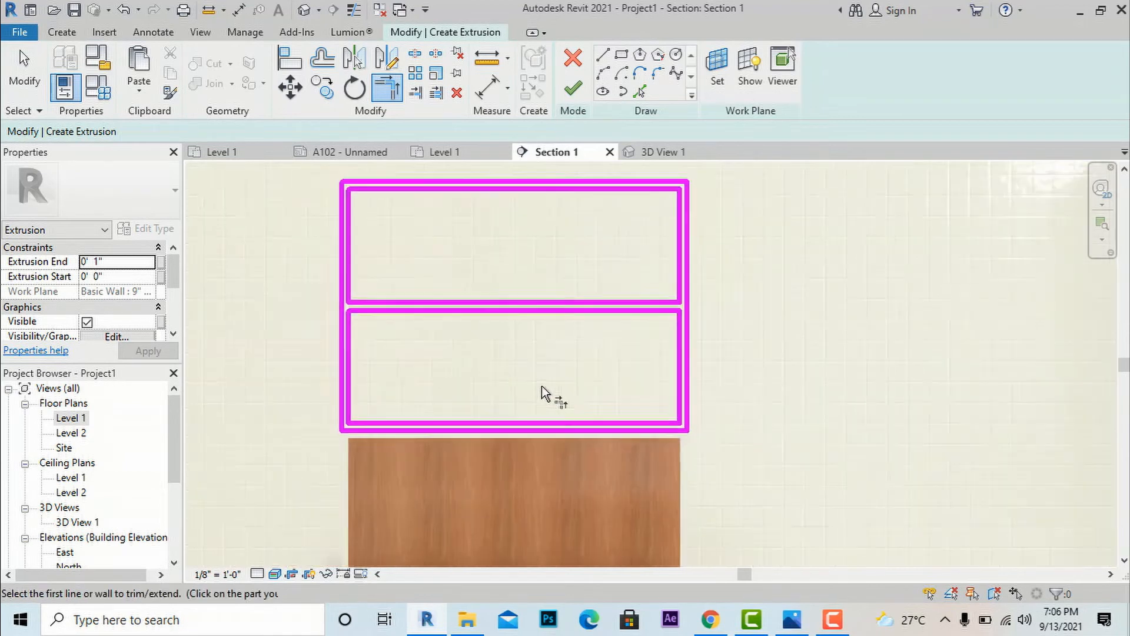
key(Escape)
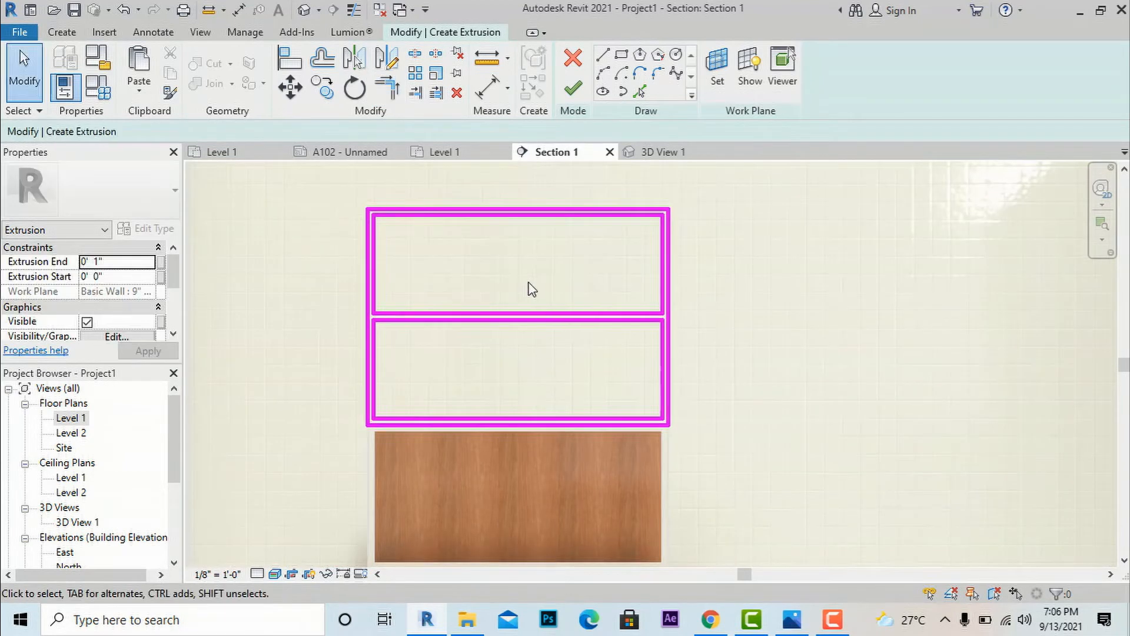
Draw a vertical line from the midpoint of the inner top edge straight down to the inner bottom edge
click(603, 56)
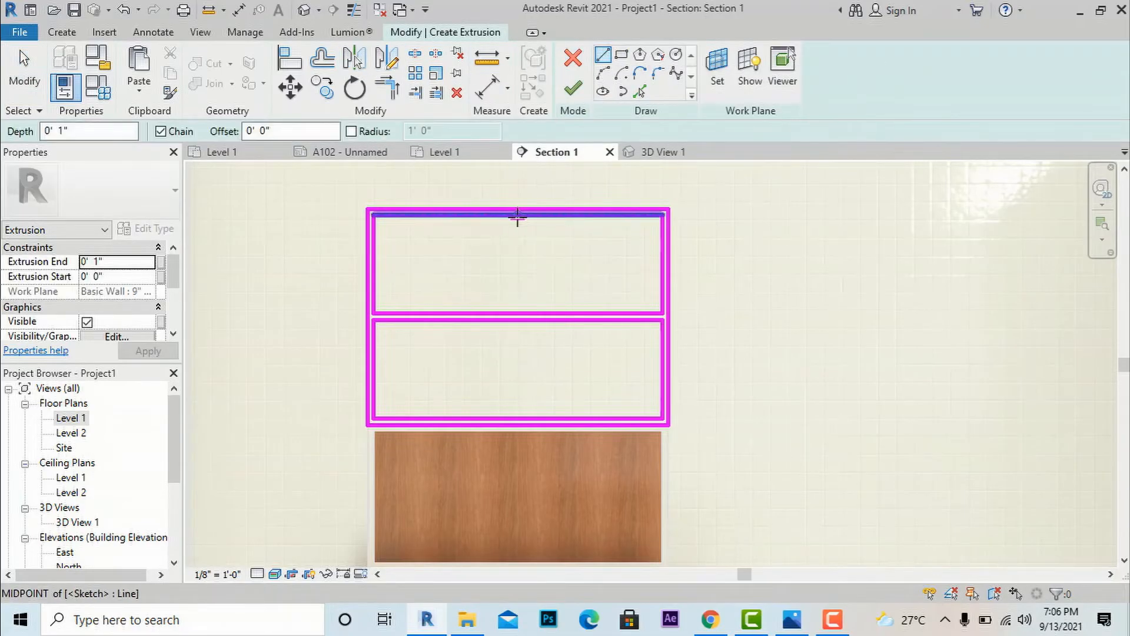
click(517, 215)
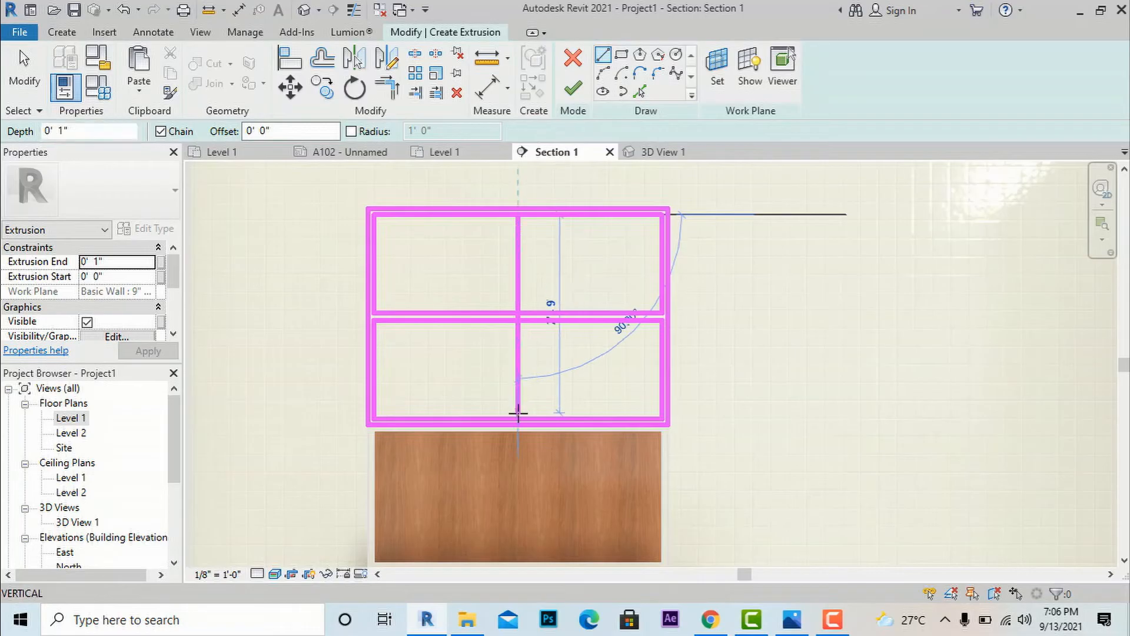
click(529, 361)
key(Escape)
key(Escape)
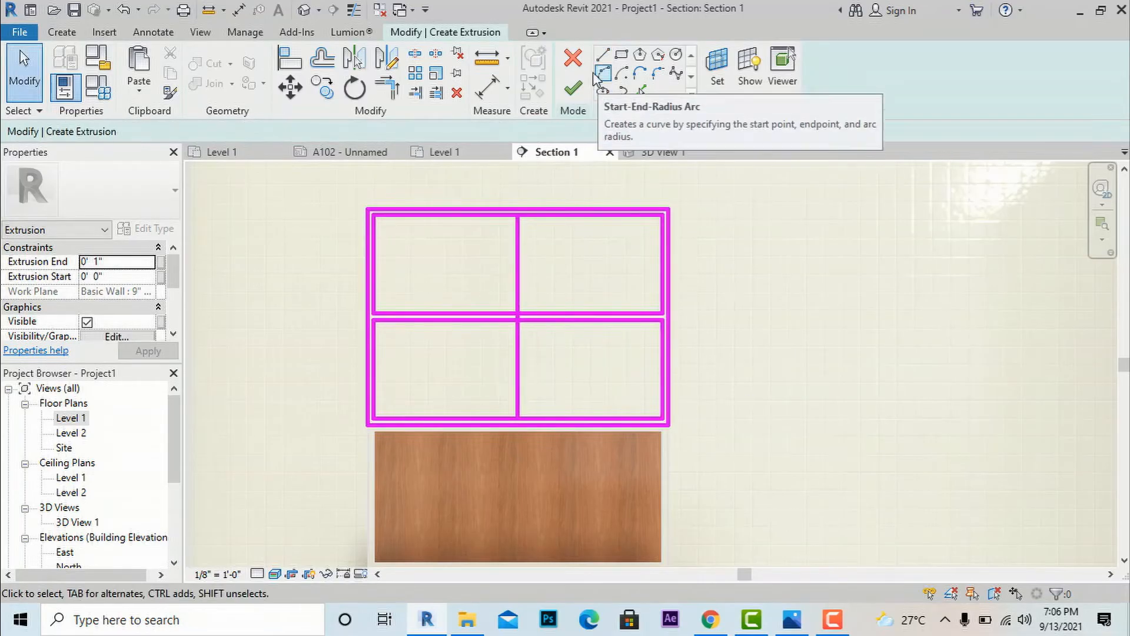
Offset copies of the vertical middle line by 0' 0 77/128" to both its left and right sides
click(323, 59)
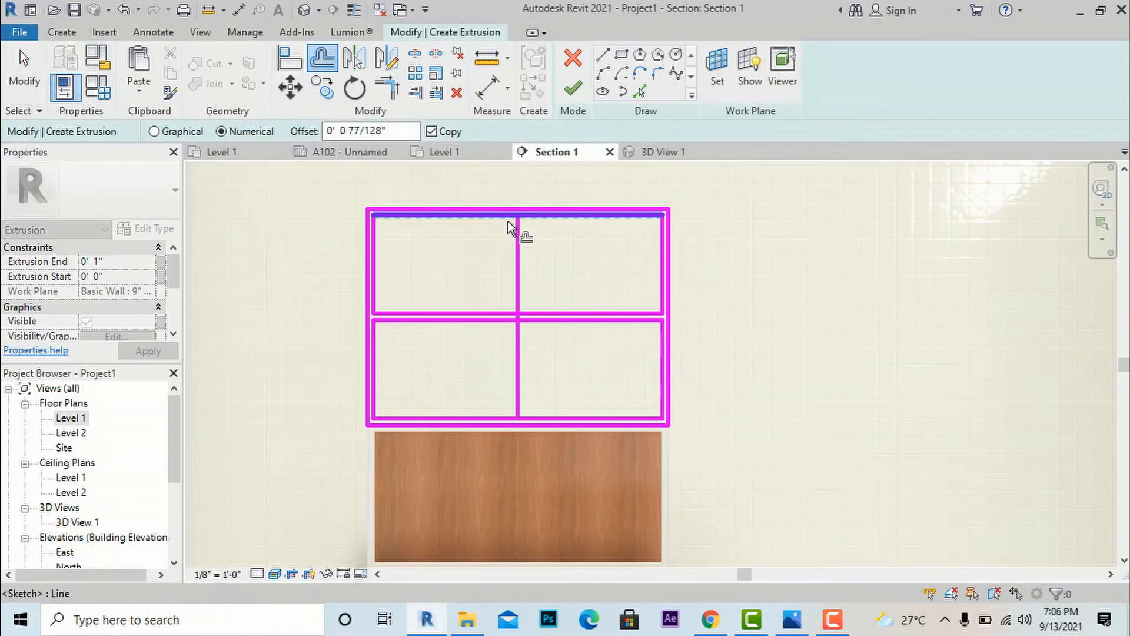
scroll(511, 227, up, 3)
click(522, 233)
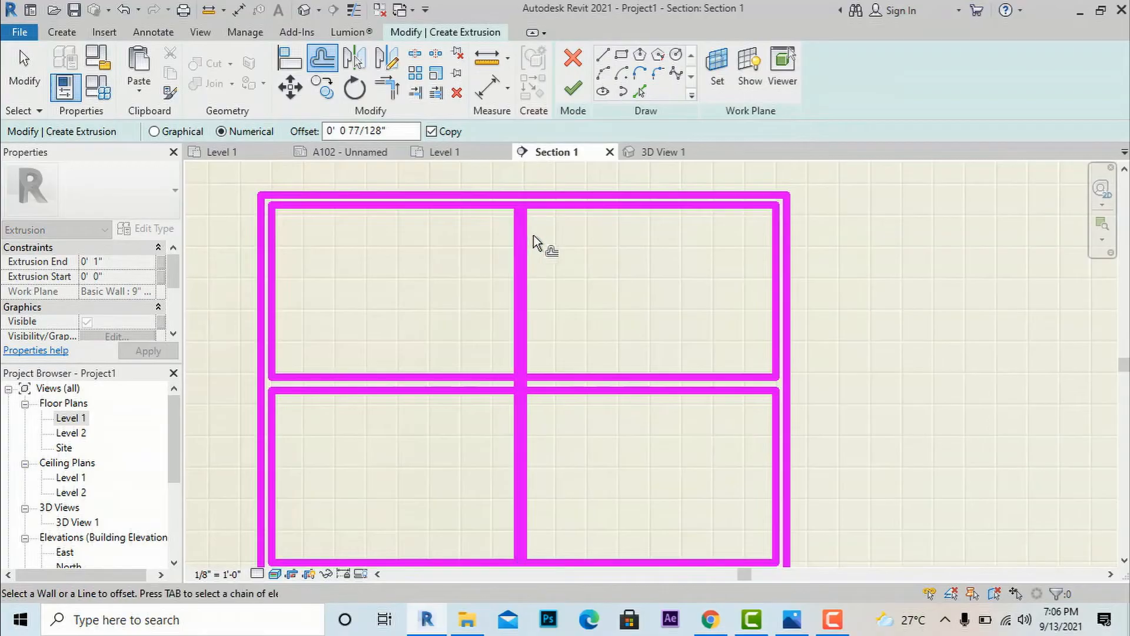
click(529, 237)
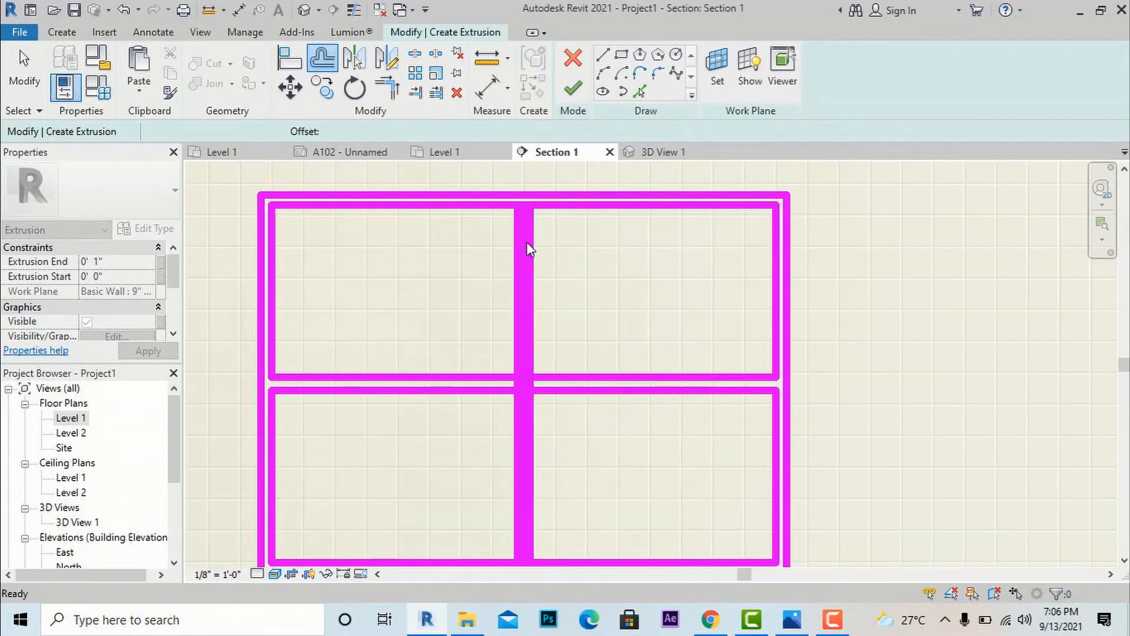
key(Escape)
scroll(525, 250, up, 2)
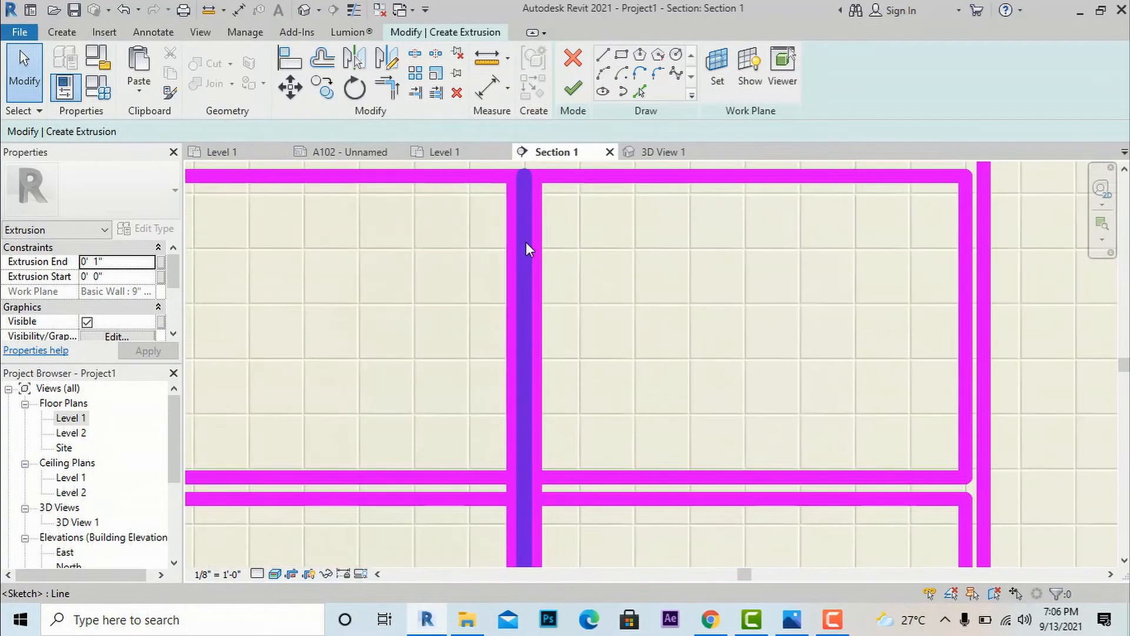
Delete the original vertical middle line between its two offset copies
click(524, 248)
click(569, 234)
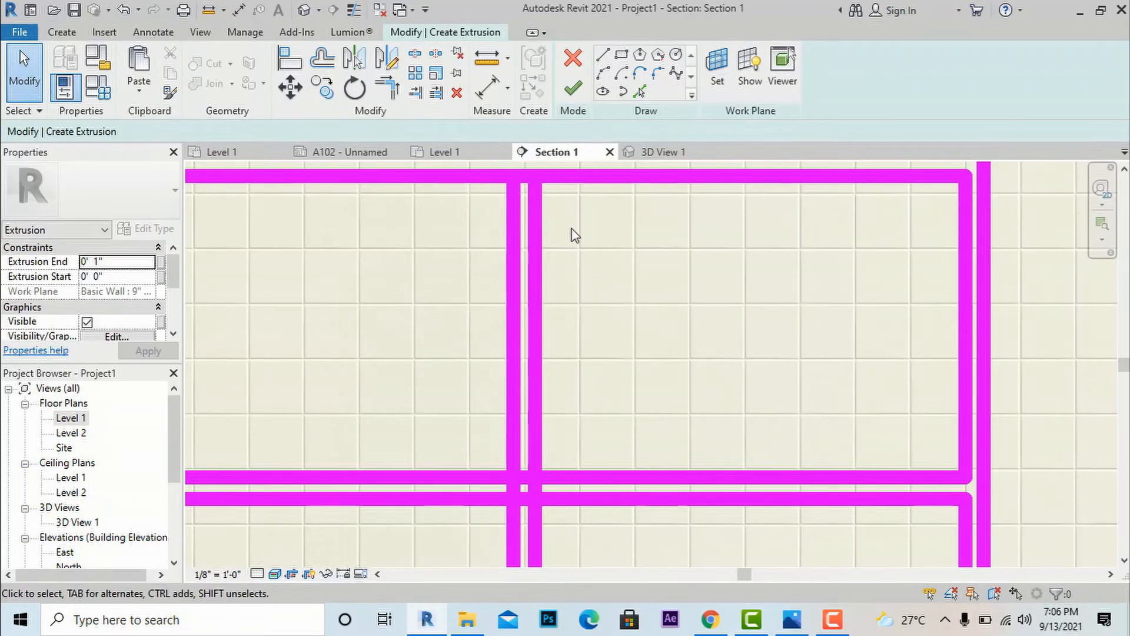
scroll(570, 235, down, 4)
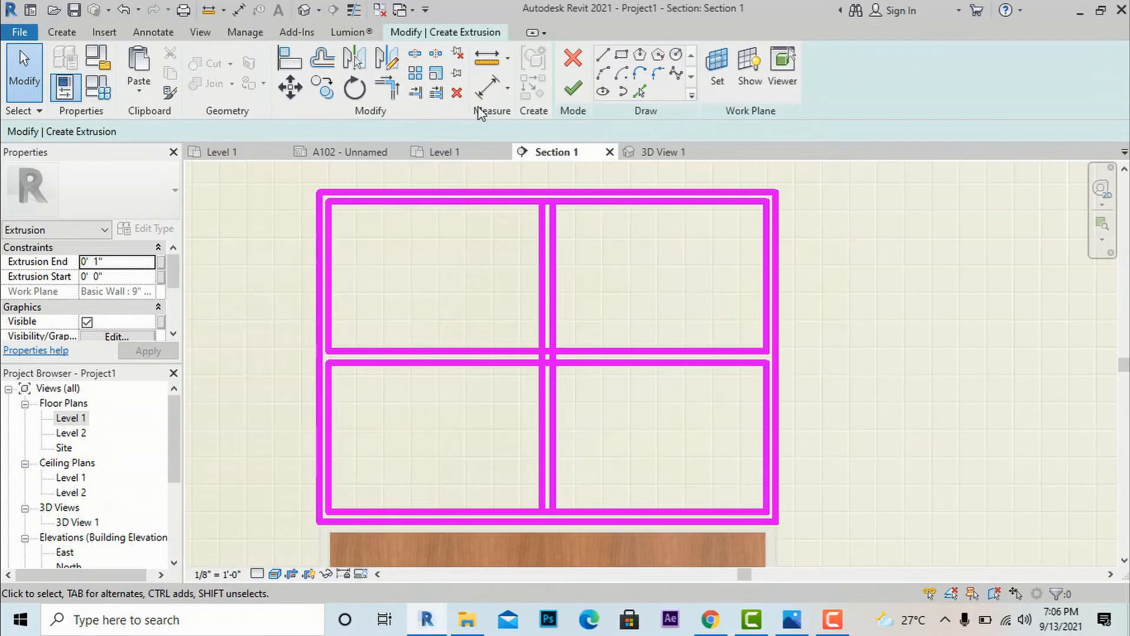
Split the inner top edge and both horizontal shelf lines between the two vertical divider lines
click(415, 53)
scroll(551, 198, up, 3)
scroll(552, 200, up, 2)
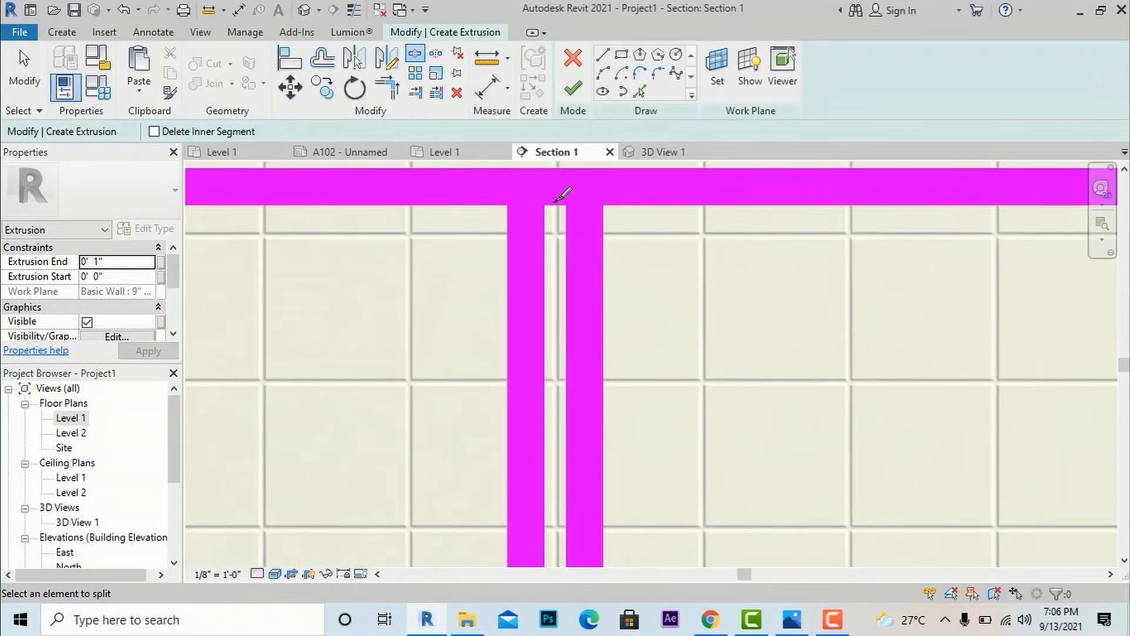
scroll(559, 196, down, 1)
click(553, 192)
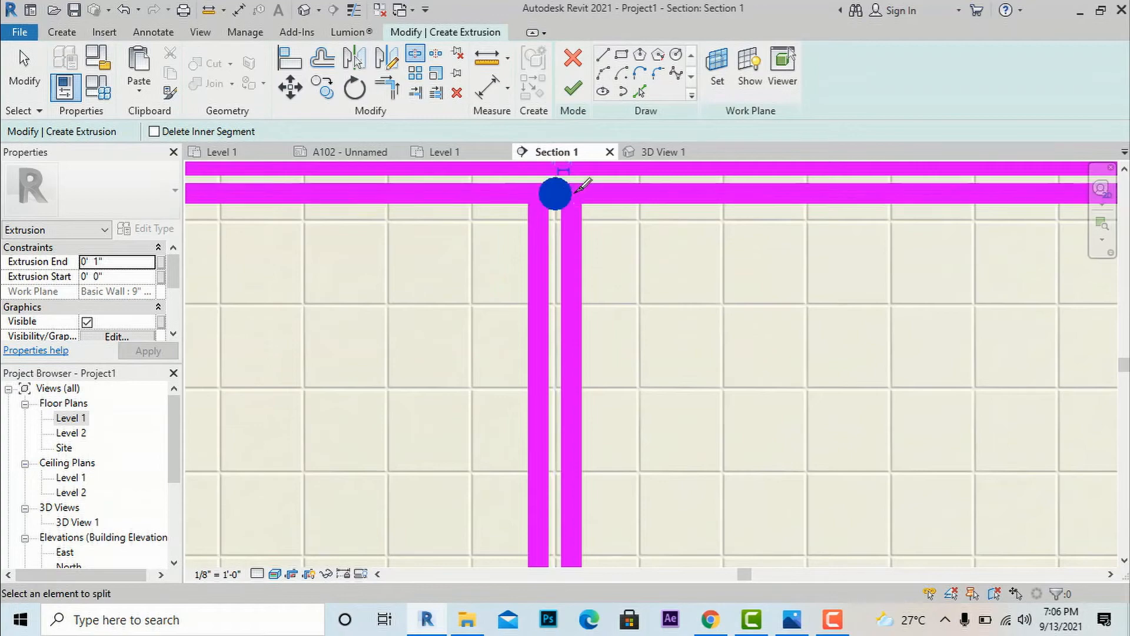
scroll(569, 190, down, 3)
scroll(578, 401, up, 4)
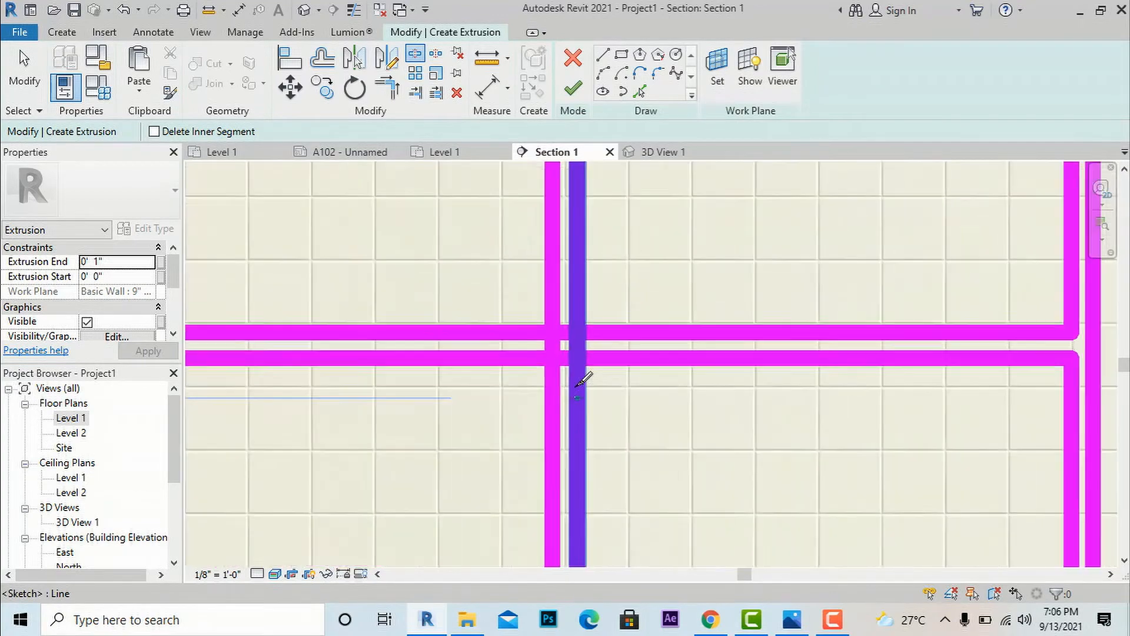
click(558, 342)
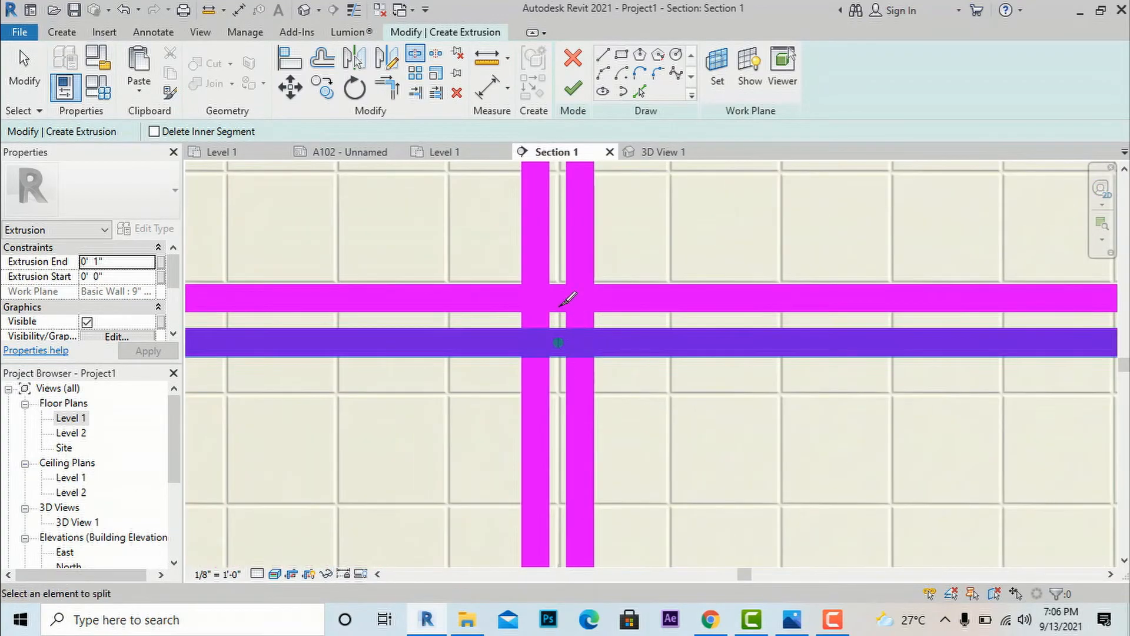
click(558, 298)
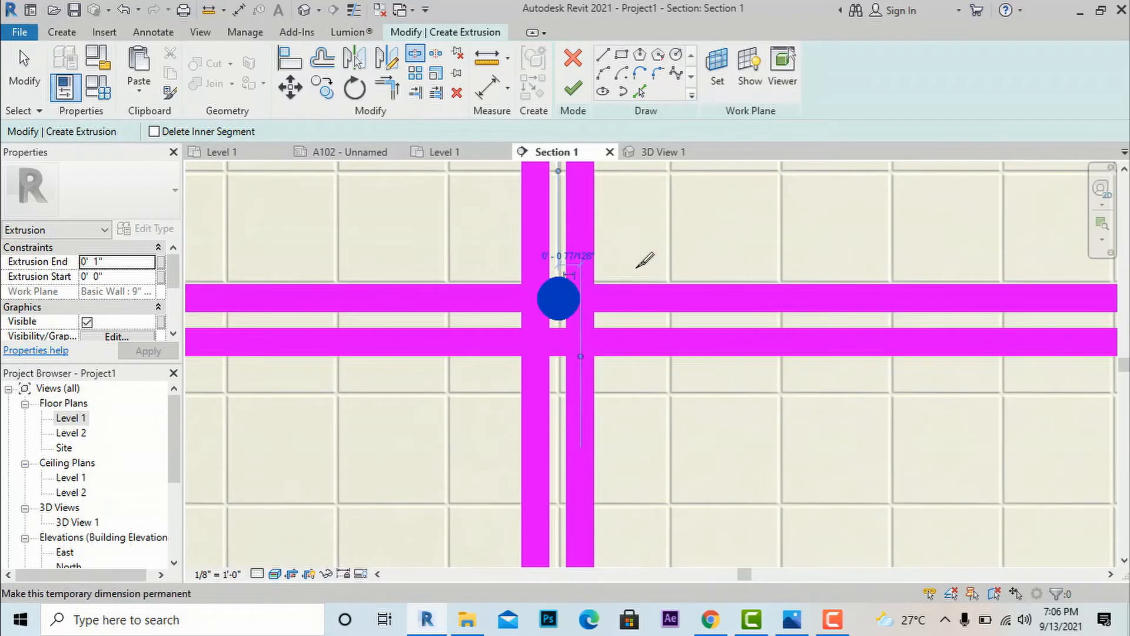
key(Escape)
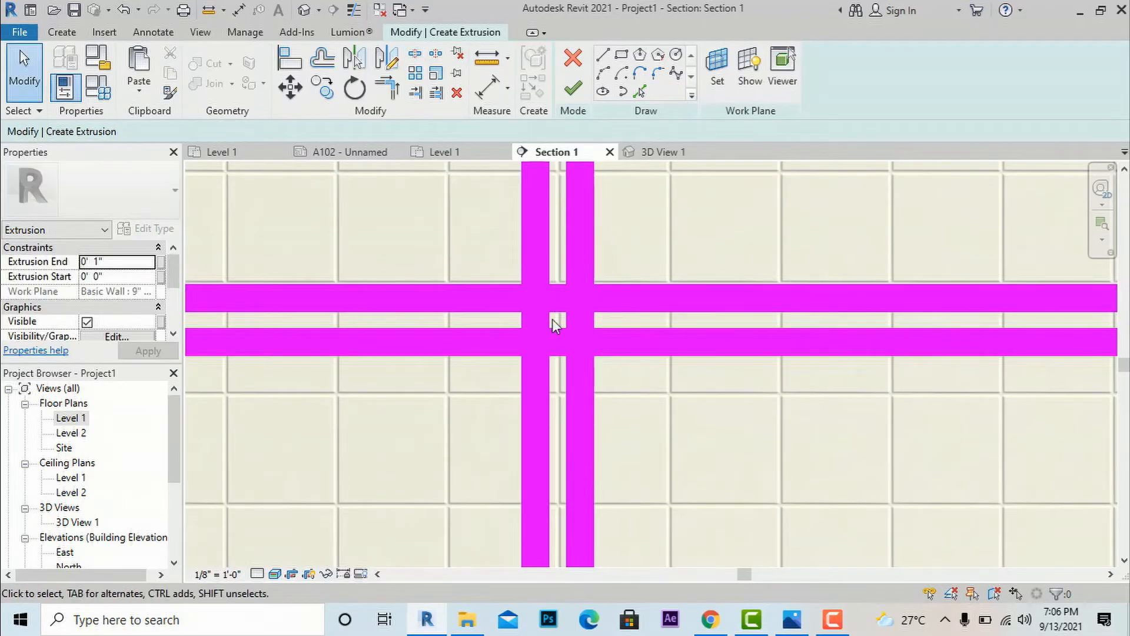
Split both vertical divider lines between the two horizontal shelf lines
click(415, 53)
scroll(536, 309, up, 2)
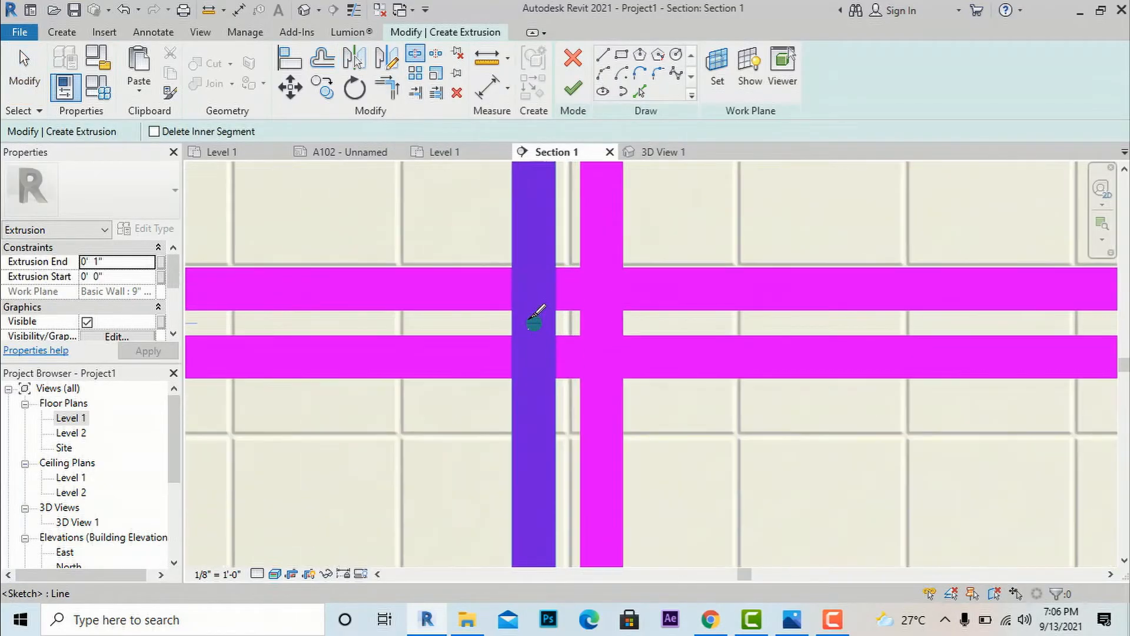
click(536, 319)
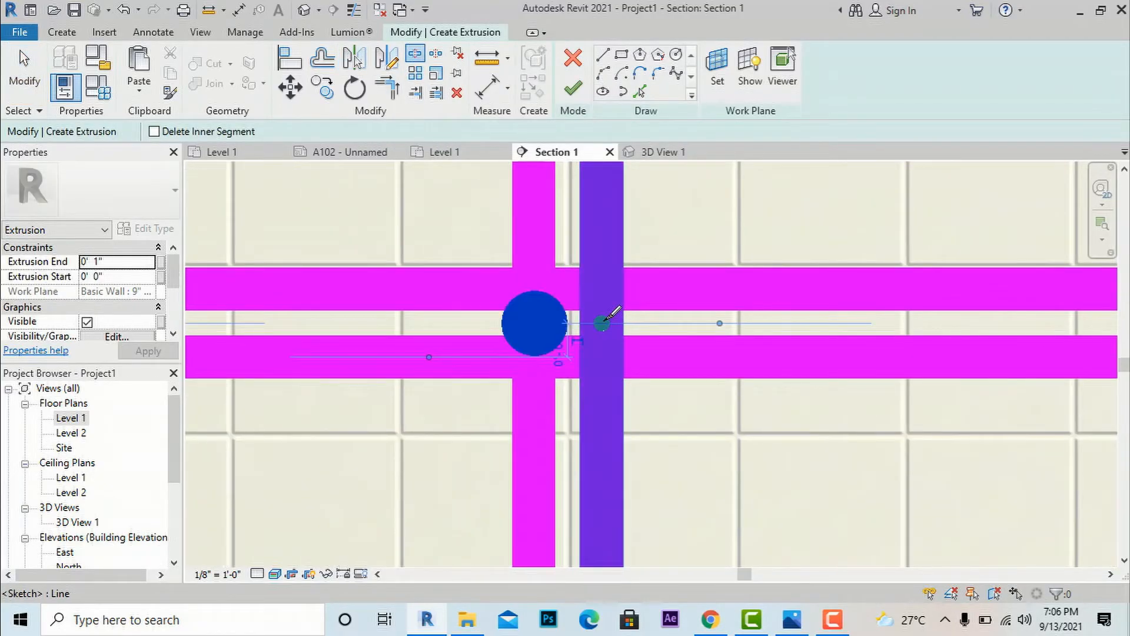
key(Escape)
scroll(520, 322, down, 4)
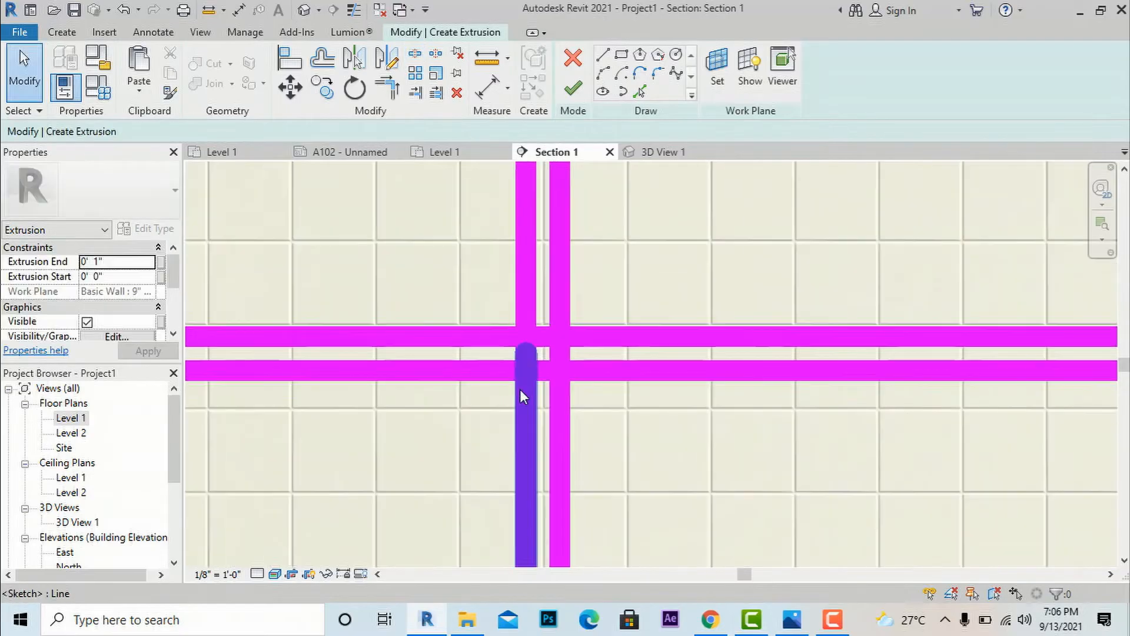
scroll(520, 389, down, 2)
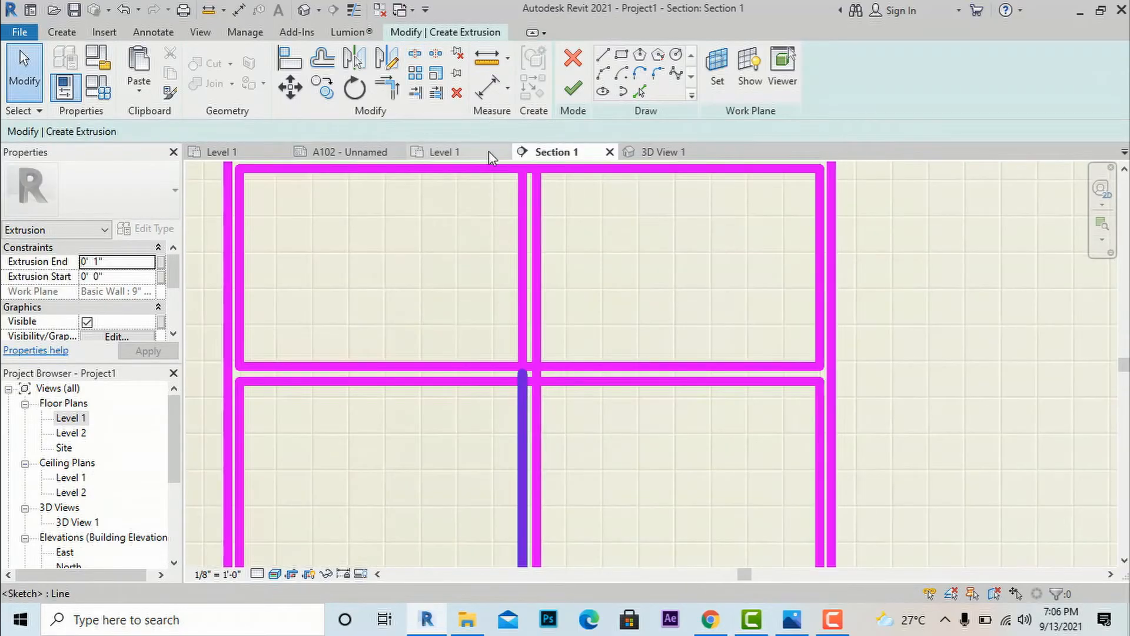
Trim the two vertical divider lines into corners with the inner top edge segments on either side
scroll(538, 263, down, 2)
scroll(535, 227, up, 4)
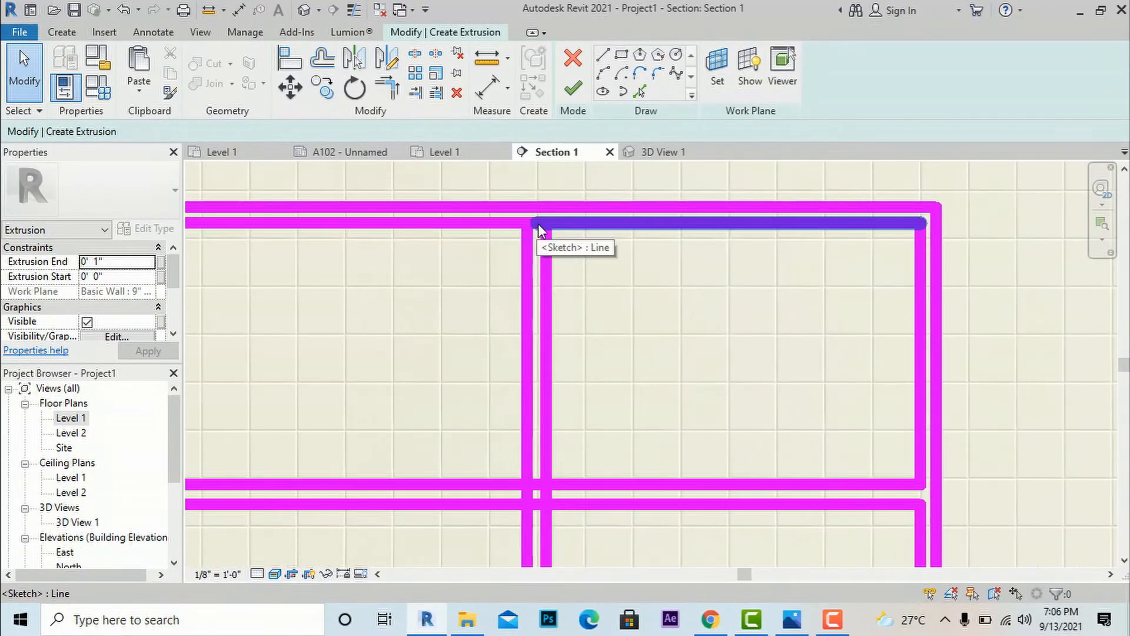
click(387, 88)
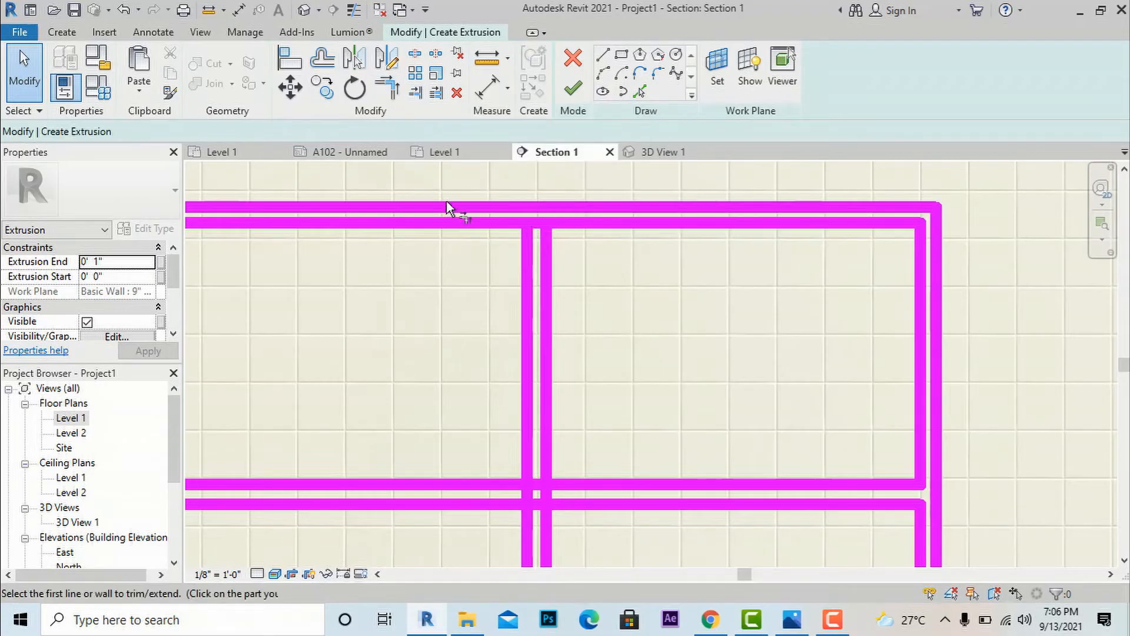
click(523, 250)
click(533, 247)
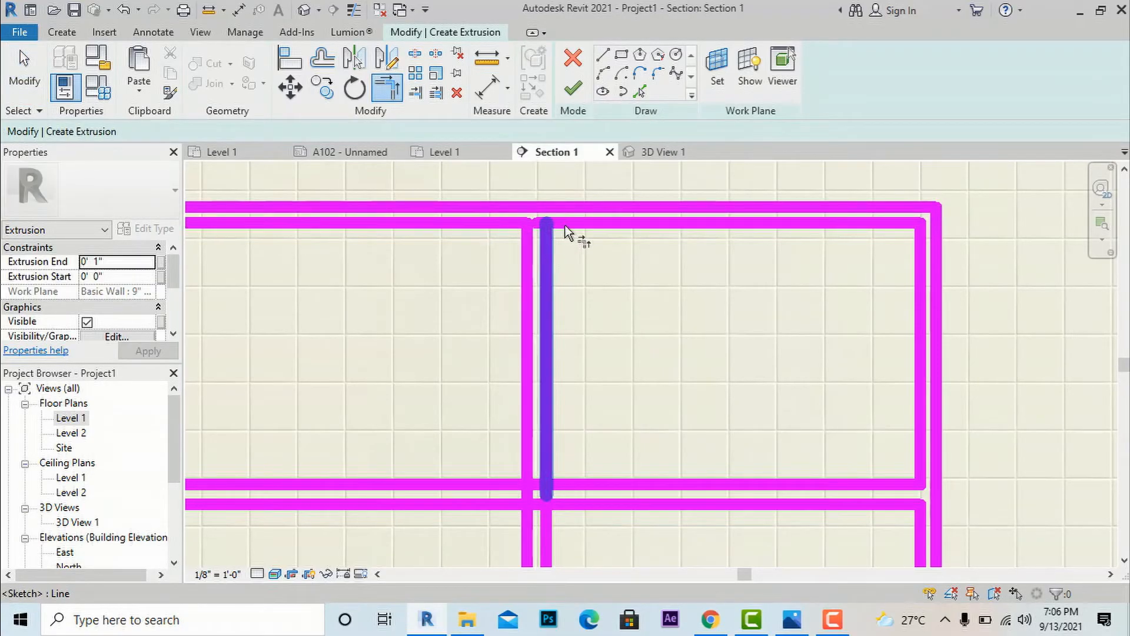
click(554, 236)
click(615, 218)
scroll(616, 219, down, 1)
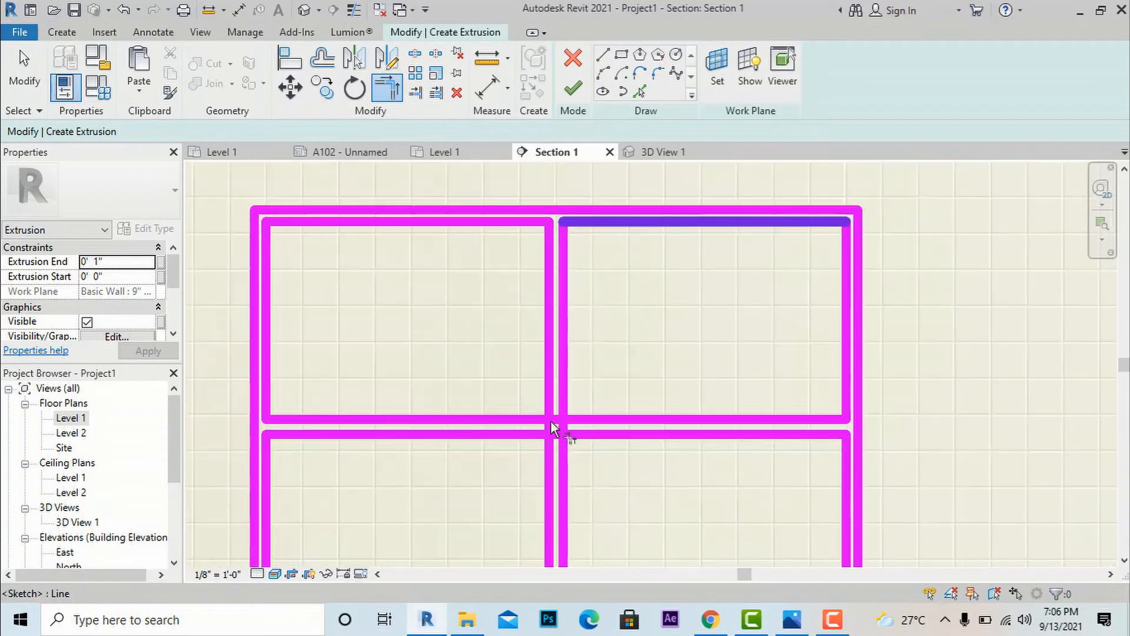
Trim the shelf lines and divider lines at the central crossing into four separate compartment corners
scroll(550, 420, up, 3)
click(553, 356)
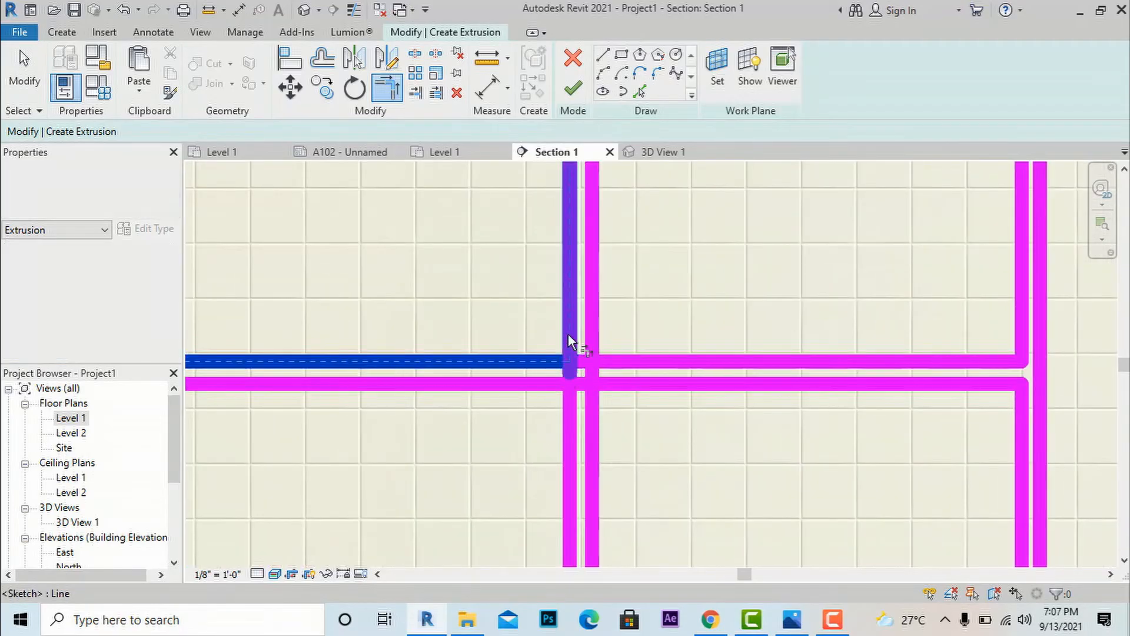
click(591, 338)
click(592, 337)
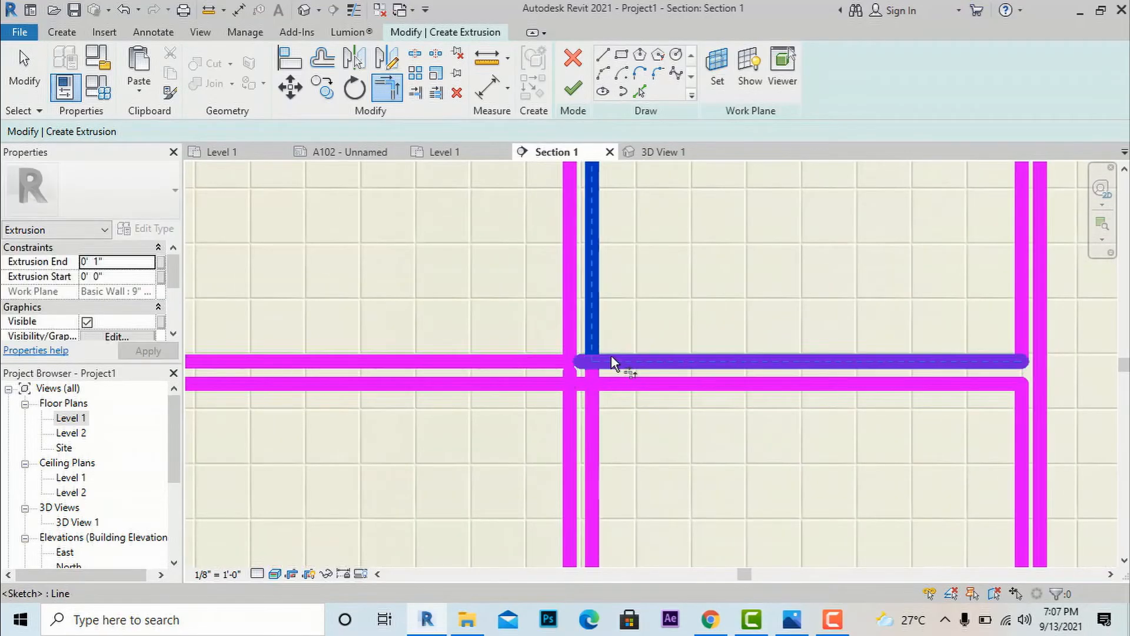
click(611, 354)
click(558, 387)
click(566, 402)
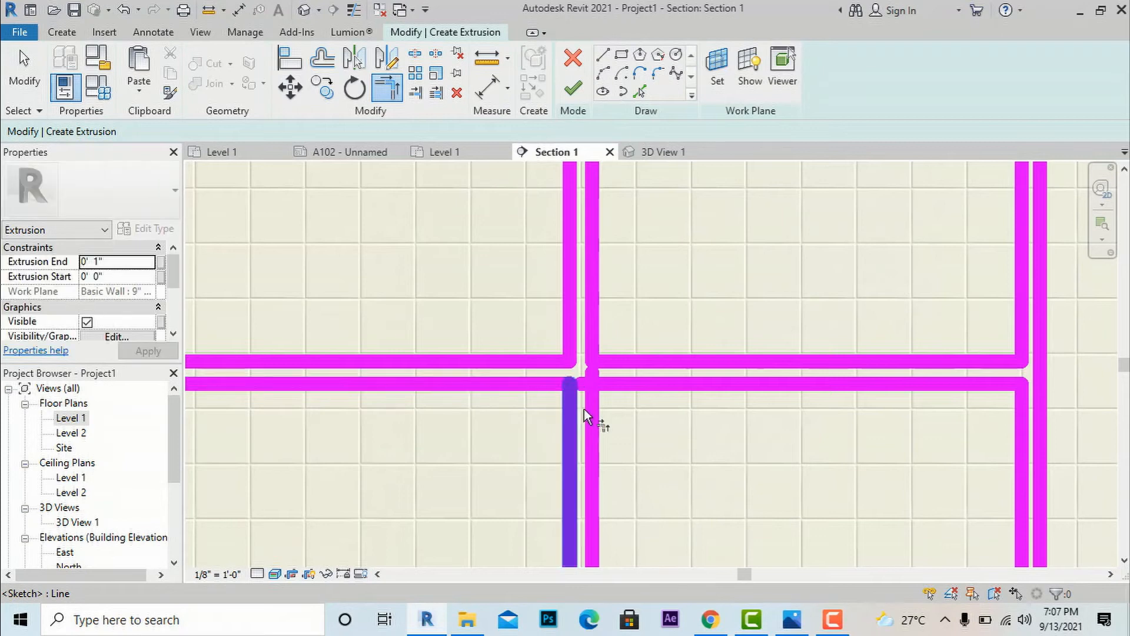
click(591, 400)
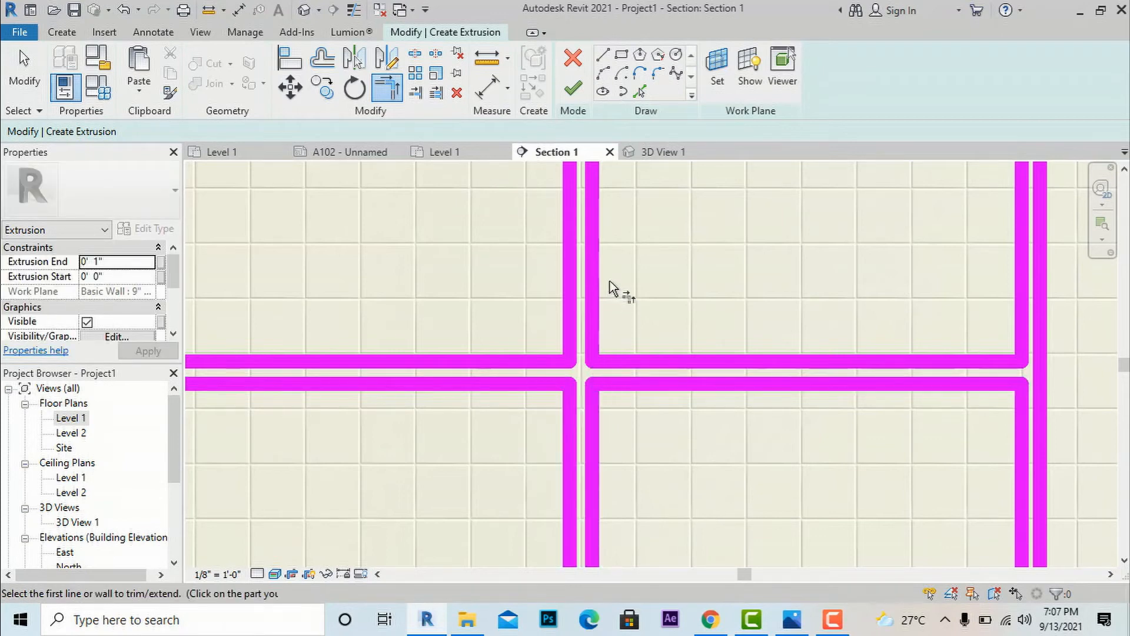
scroll(577, 312, down, 5)
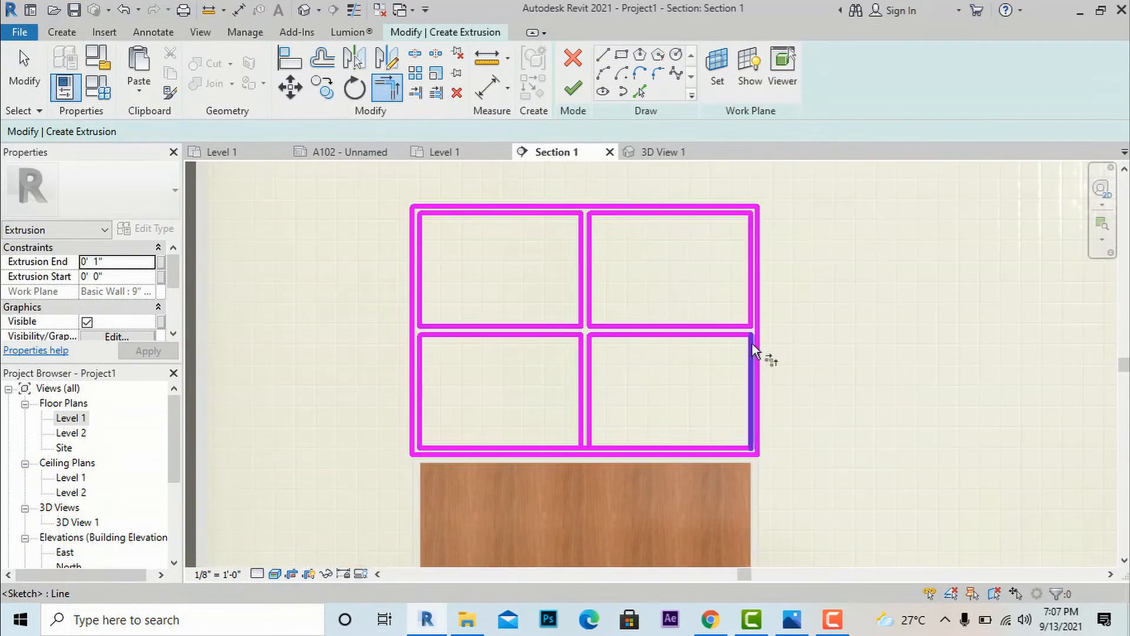
Set the extrusion end to 1' 0" with reference to the study room photo, and try to finish the sketch
click(794, 620)
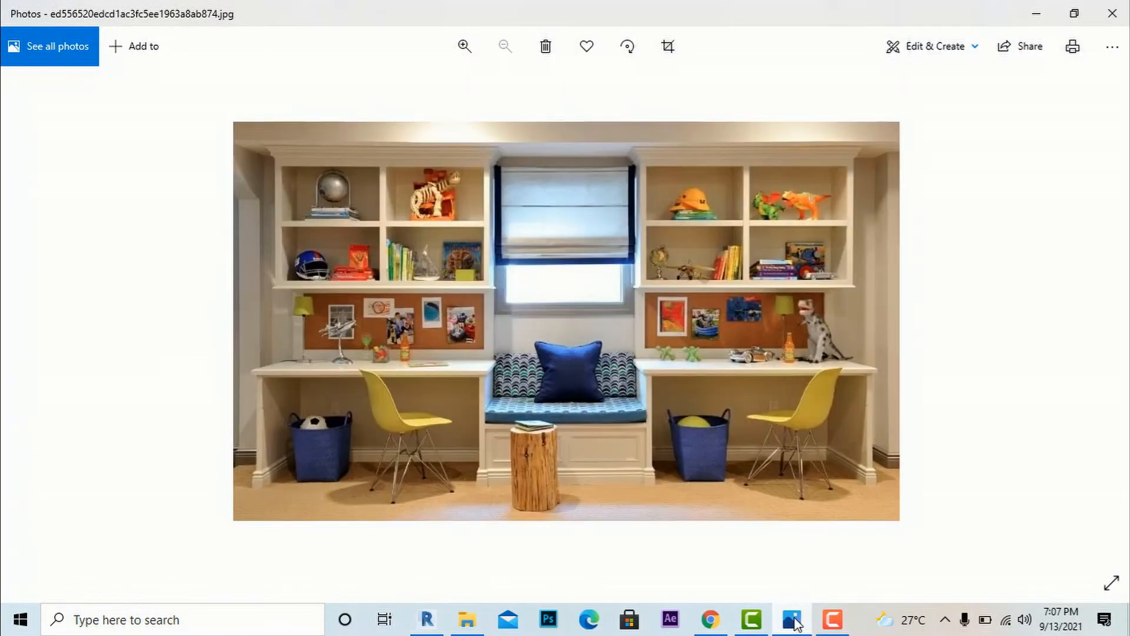
click(794, 620)
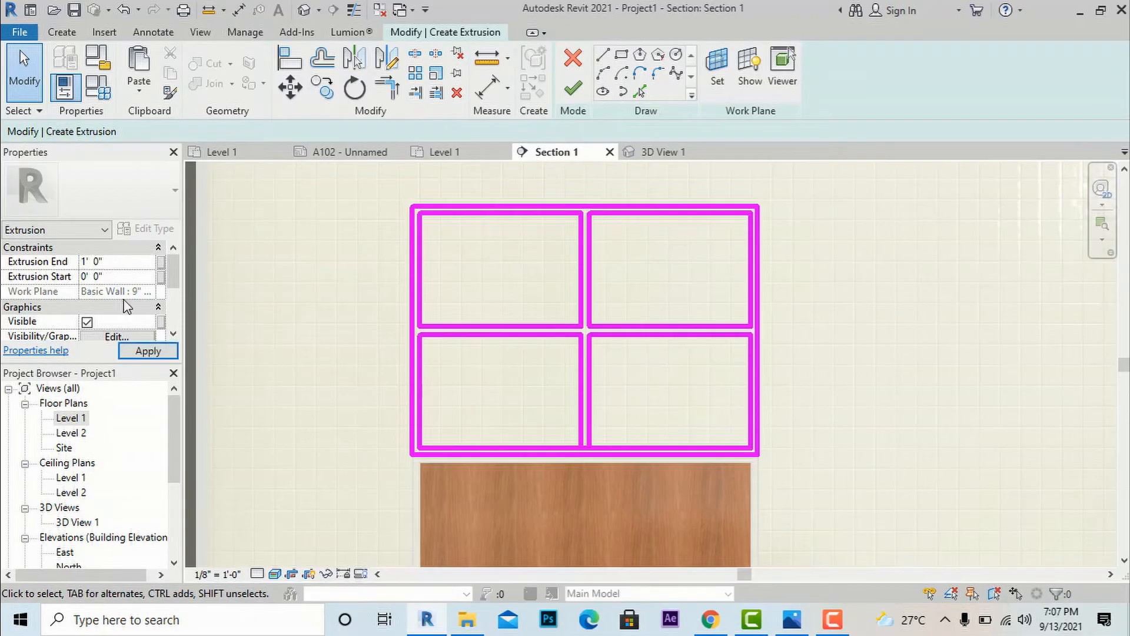
click(566, 90)
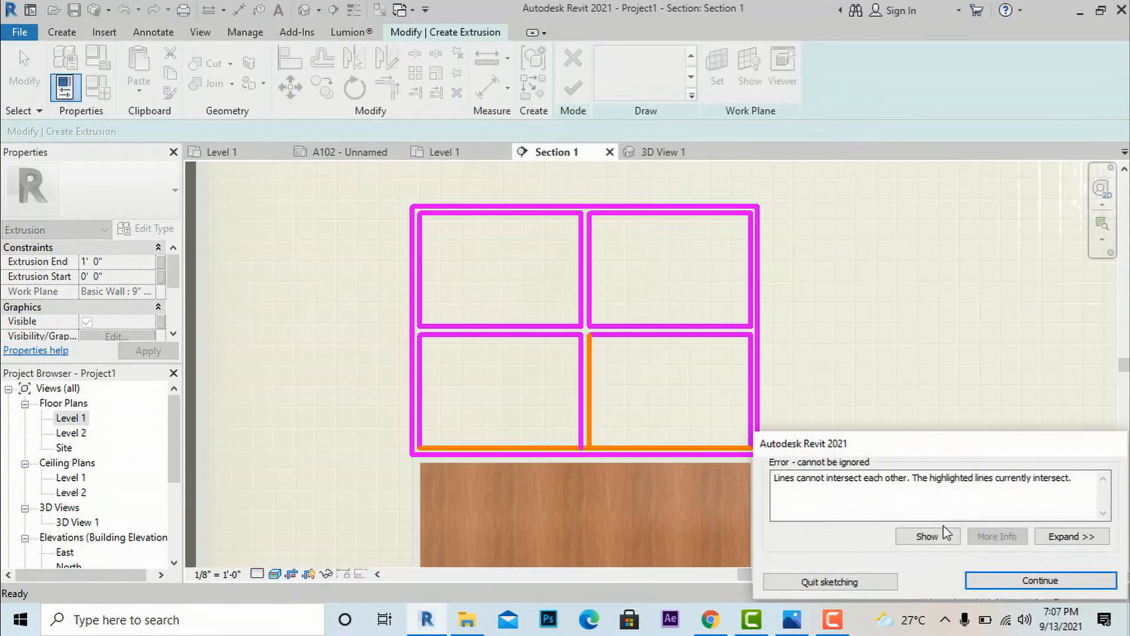
click(980, 580)
Split the inner bottom edge between the two vertical divider lines
scroll(583, 447, up, 2)
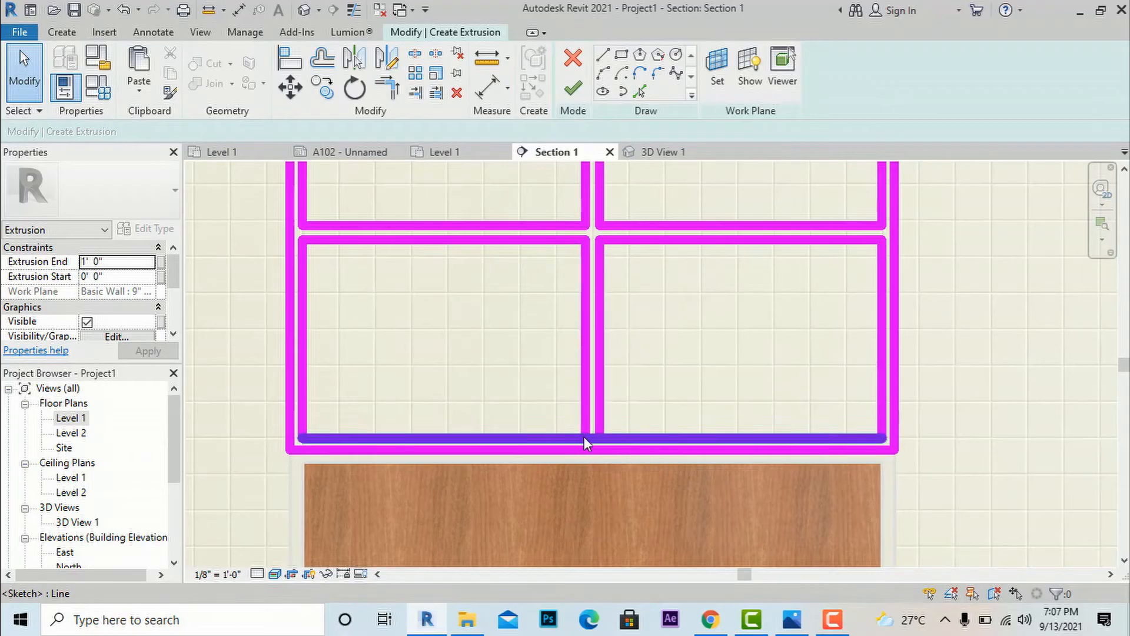
click(415, 54)
scroll(598, 428, up, 3)
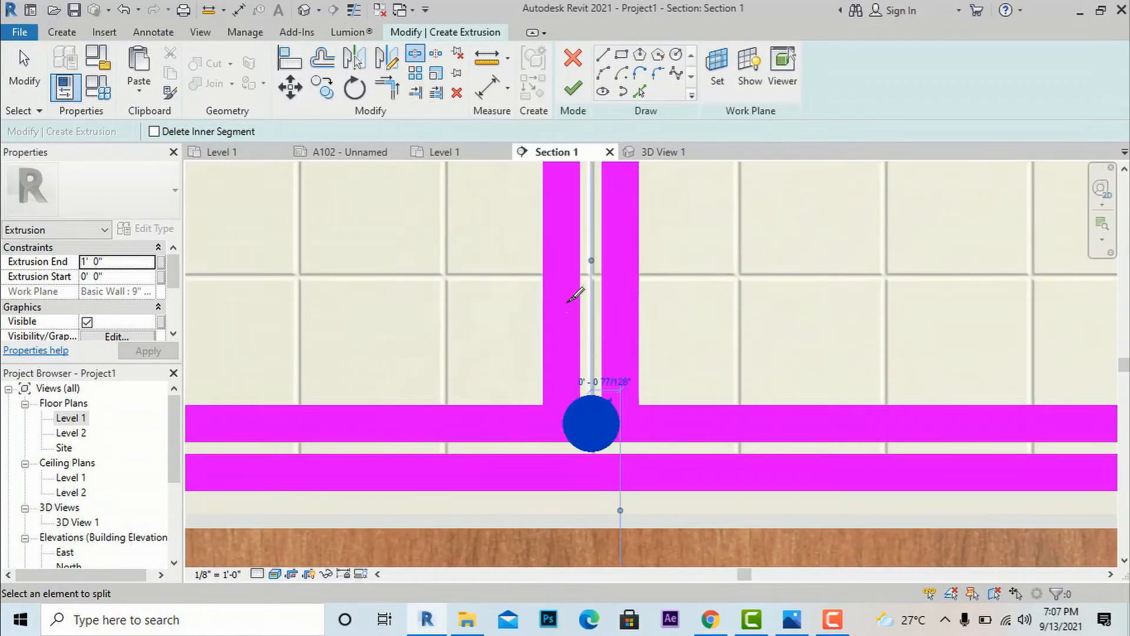
key(Escape)
Trim the inner bottom edge segments to the two divider lines, closing both lower compartments
scroll(554, 302, down, 2)
key(t)
key(r)
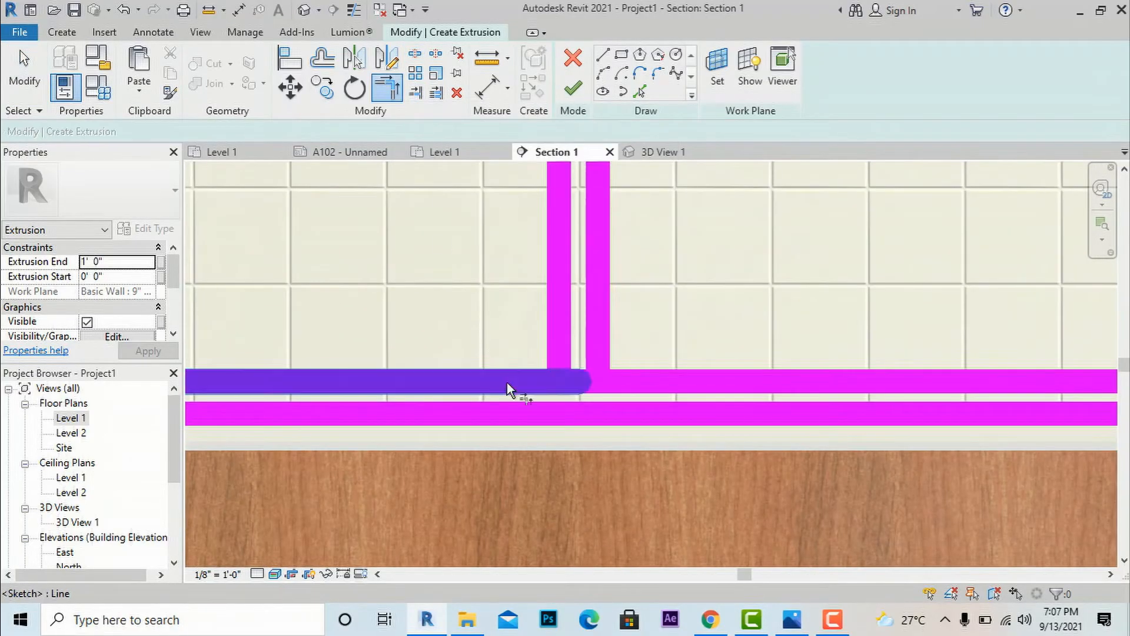
click(507, 382)
click(560, 323)
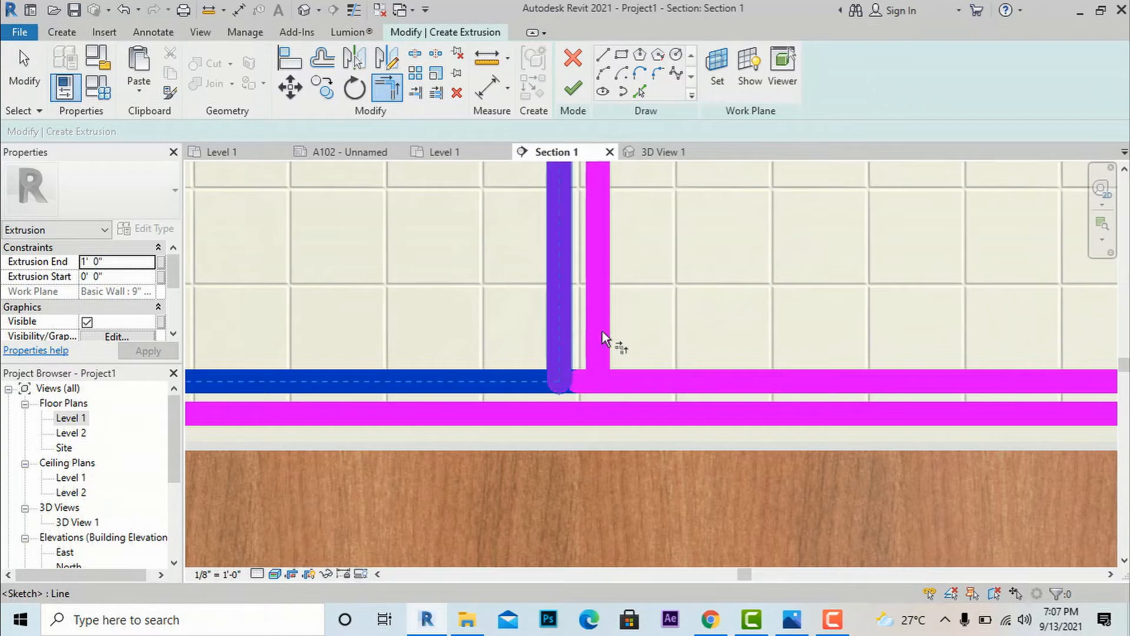
click(605, 326)
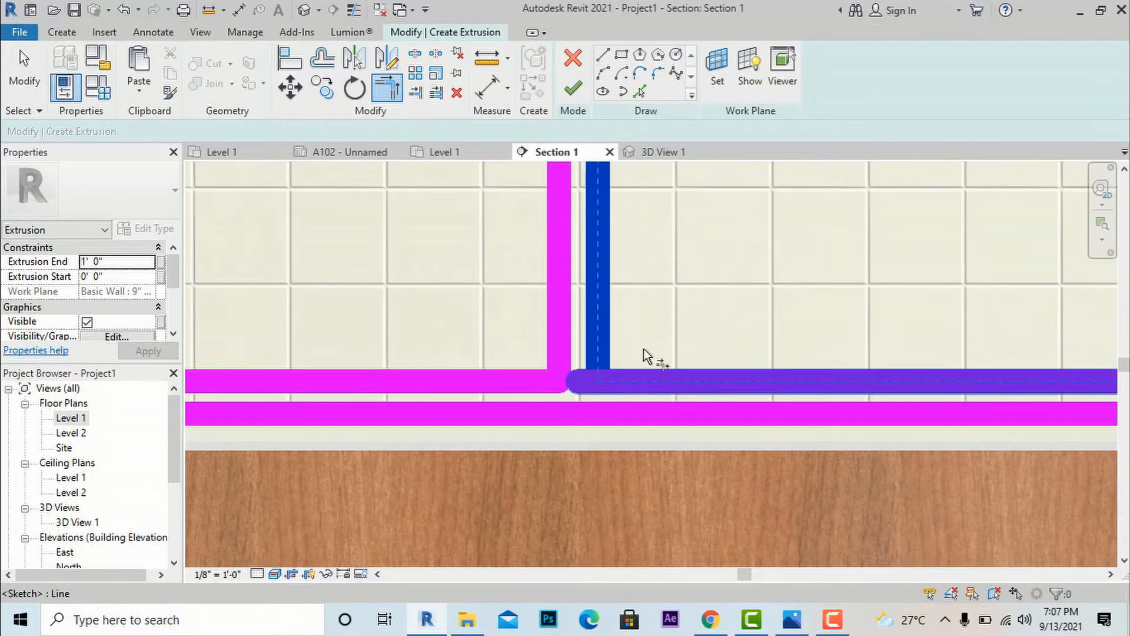
click(647, 383)
key(Escape)
Assign Default New Material to the shelf extrusion and finish its sketch
scroll(598, 446, down, 2)
scroll(598, 443, down, 5)
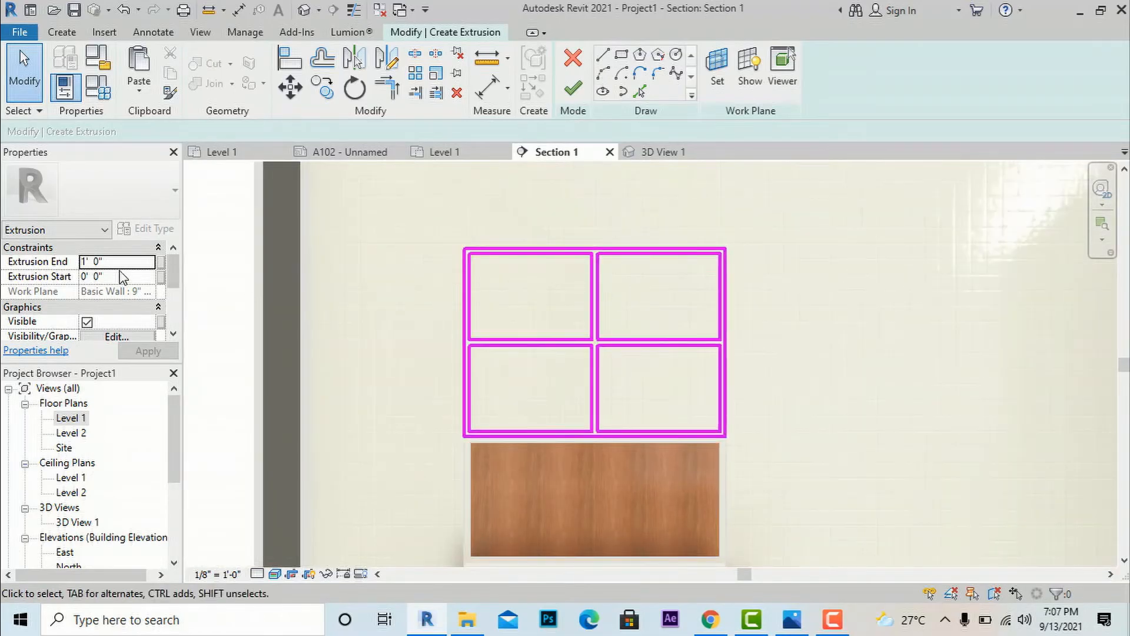
scroll(115, 303, down, 3)
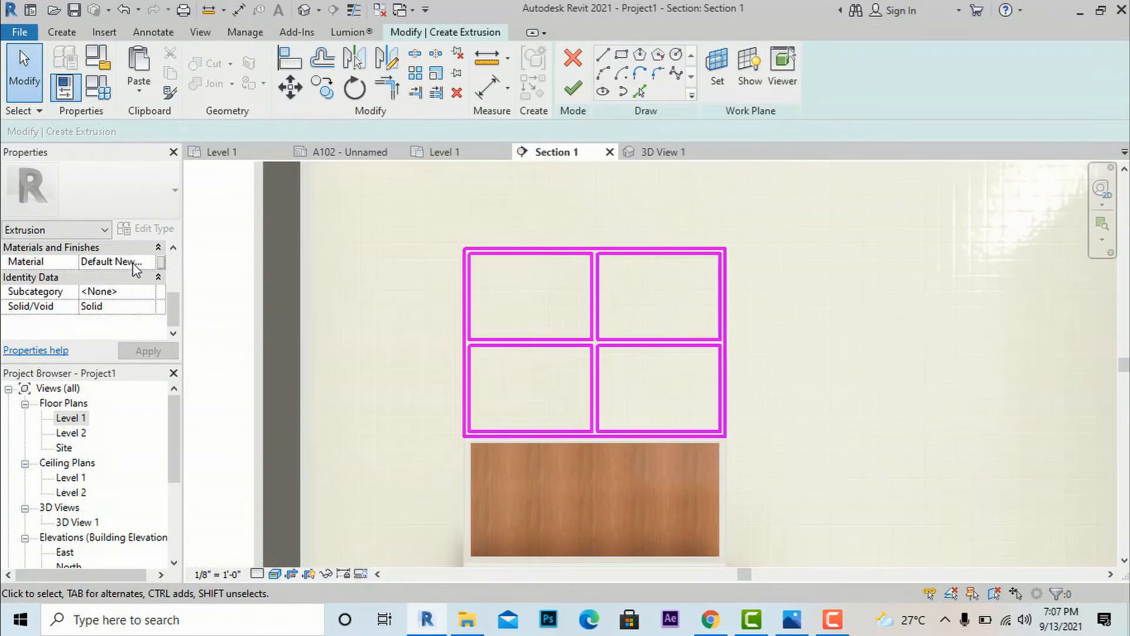
click(152, 263)
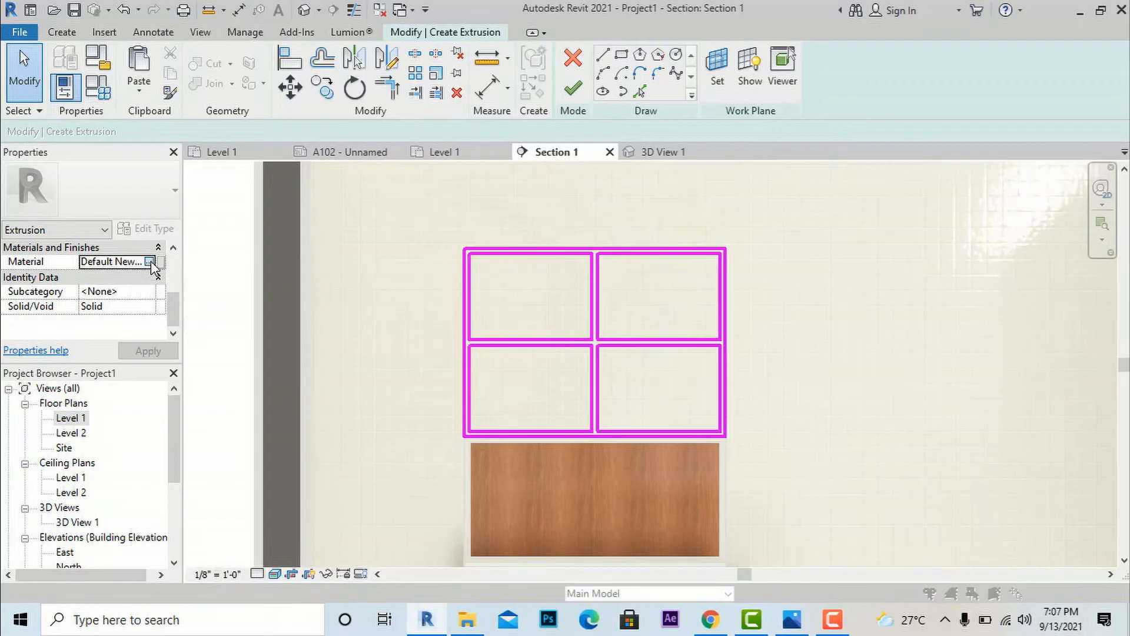
click(160, 261)
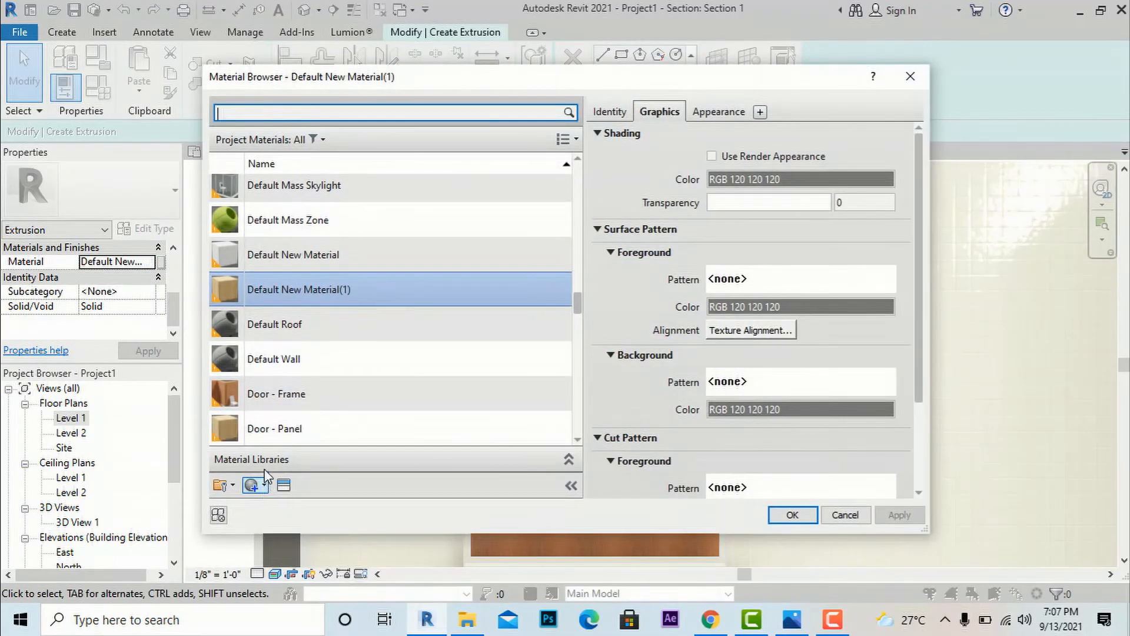
double_click(274, 250)
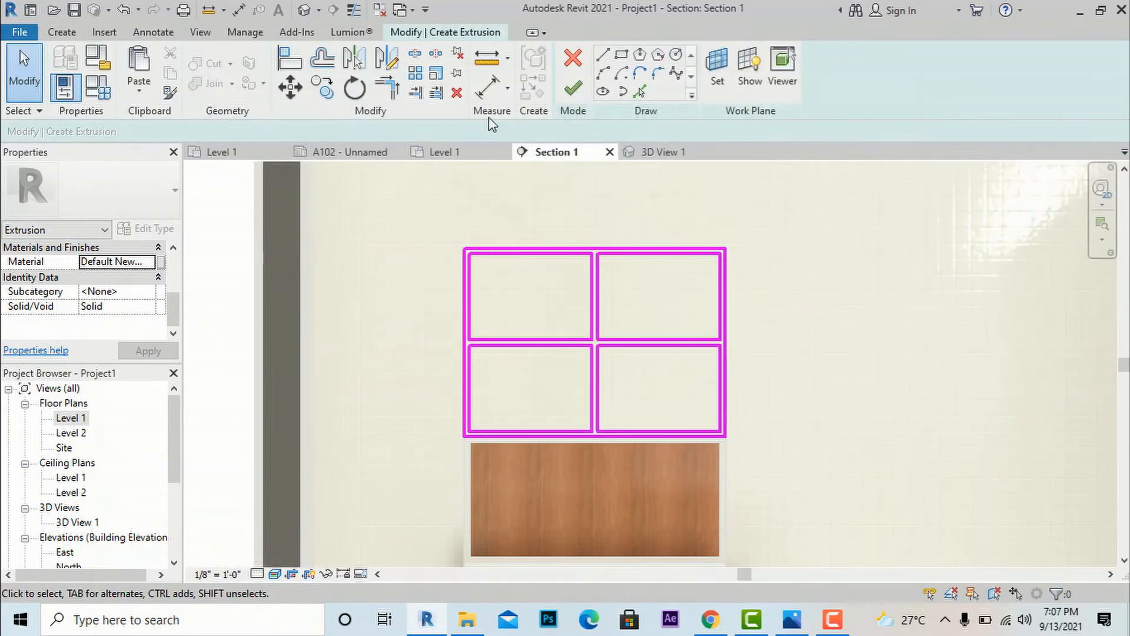
click(572, 90)
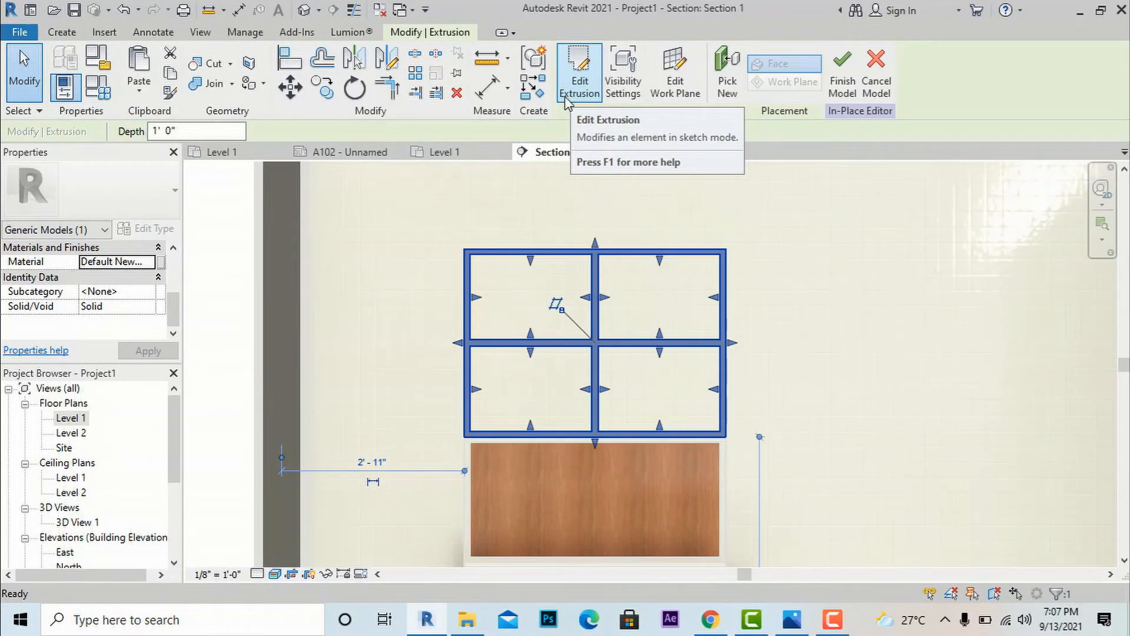
Finish the in-place shelf model and open 3D View 1 to inspect the shelf above the desk
key(Escape)
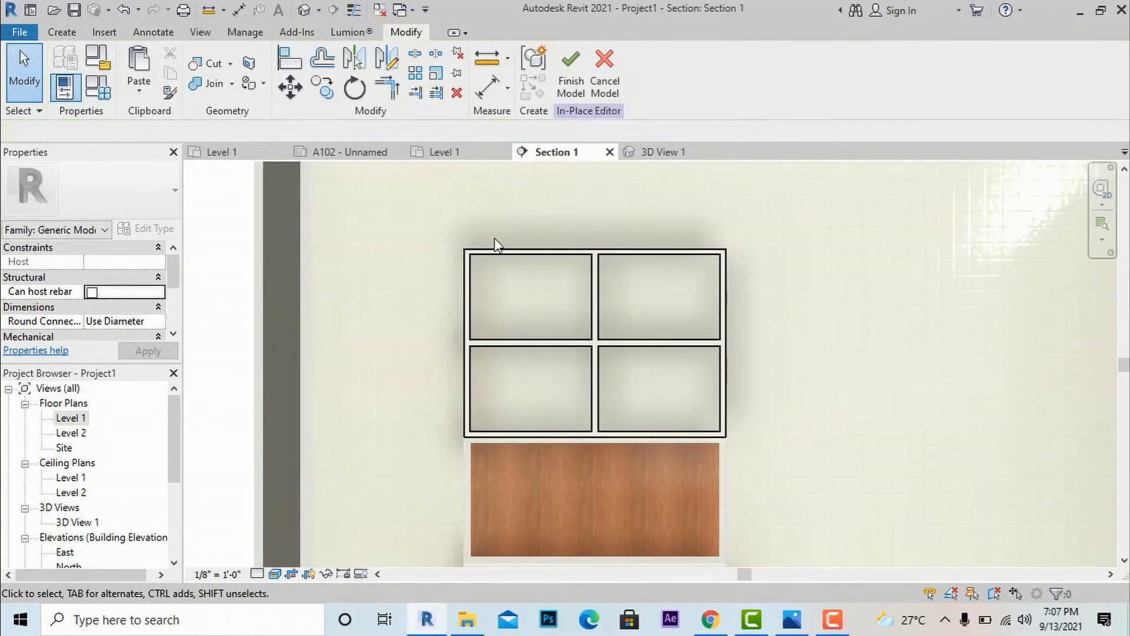
click(572, 85)
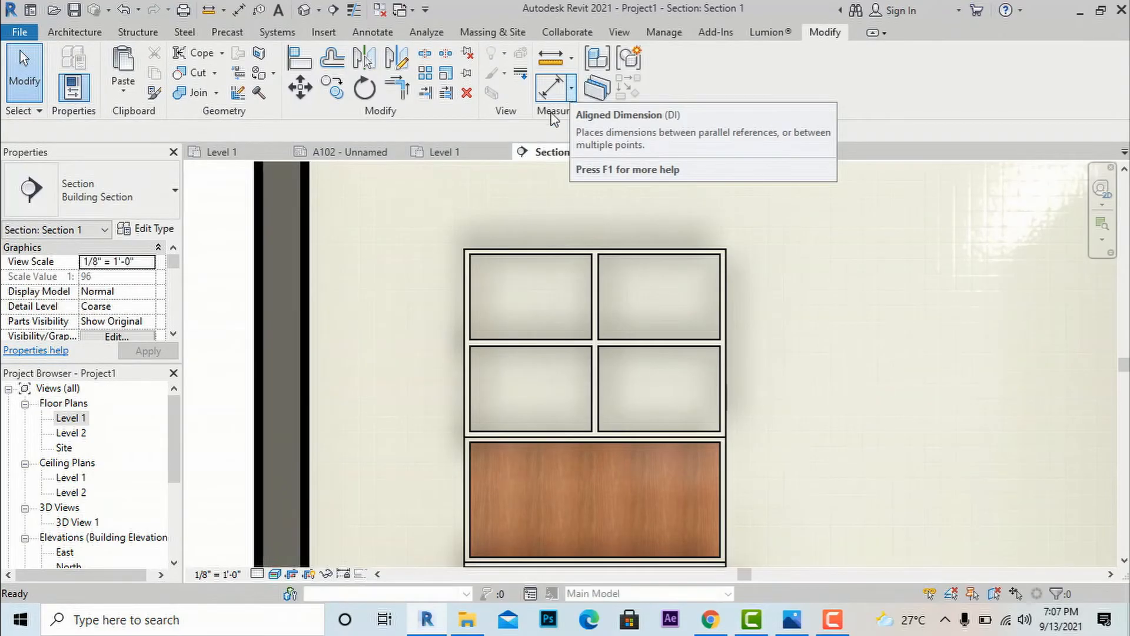
scroll(132, 421, down, 2)
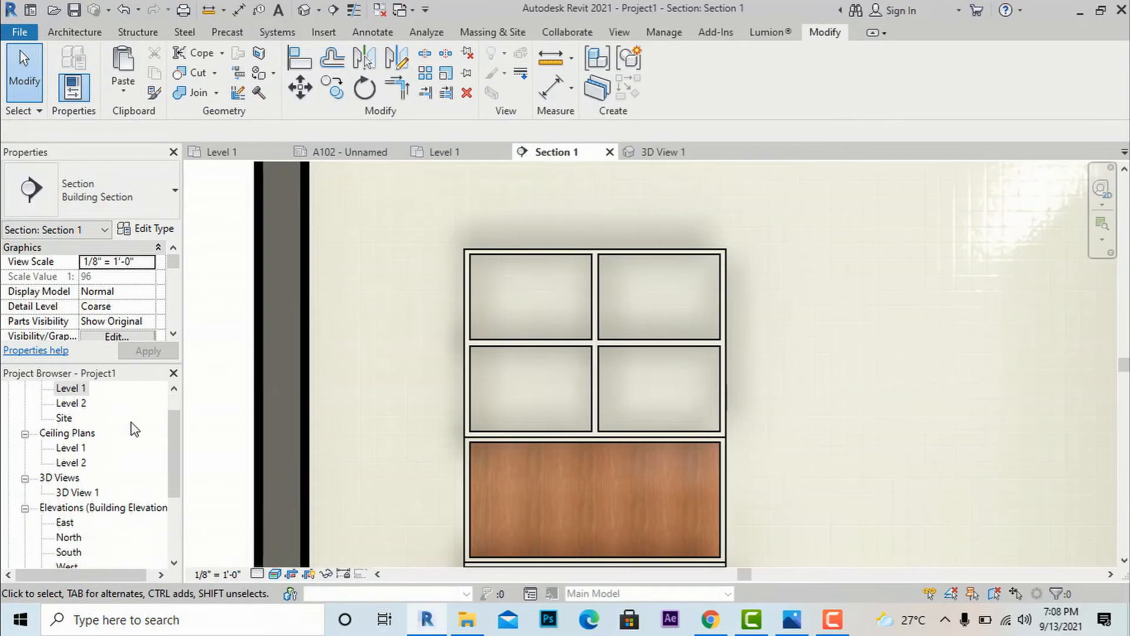
scroll(135, 429, down, 1)
double_click(89, 449)
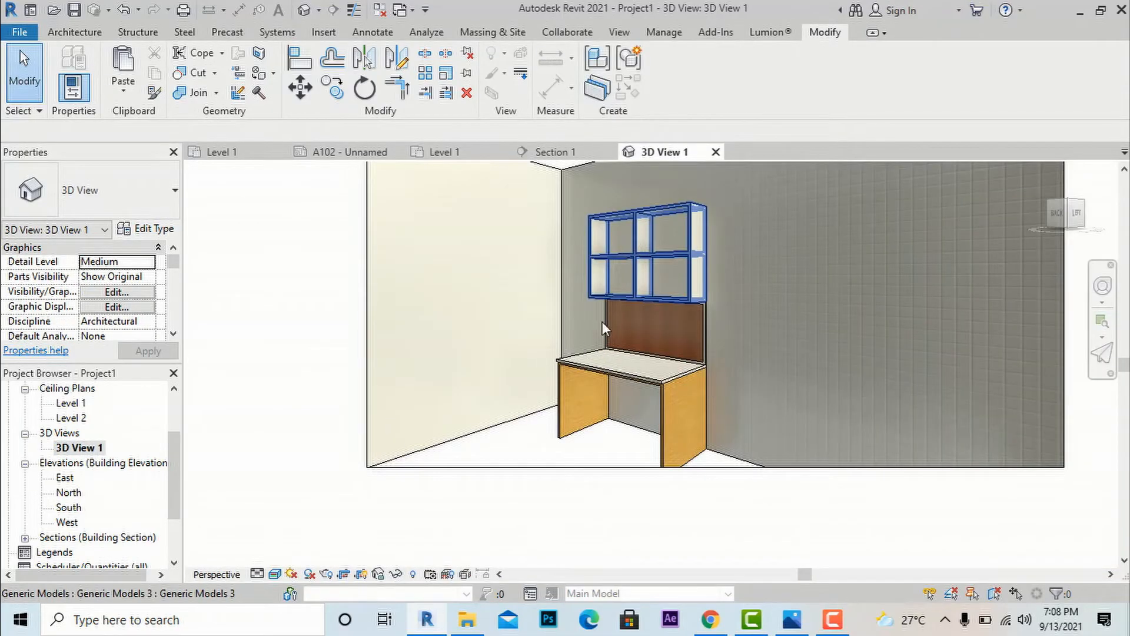
scroll(606, 484, down, 3)
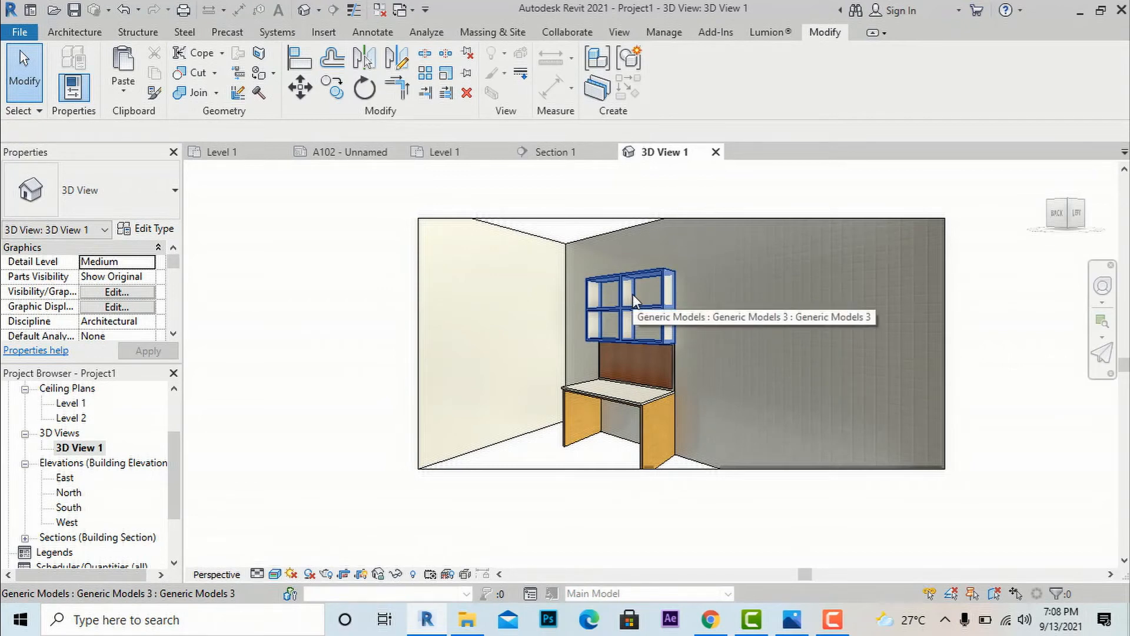
scroll(653, 383, up, 2)
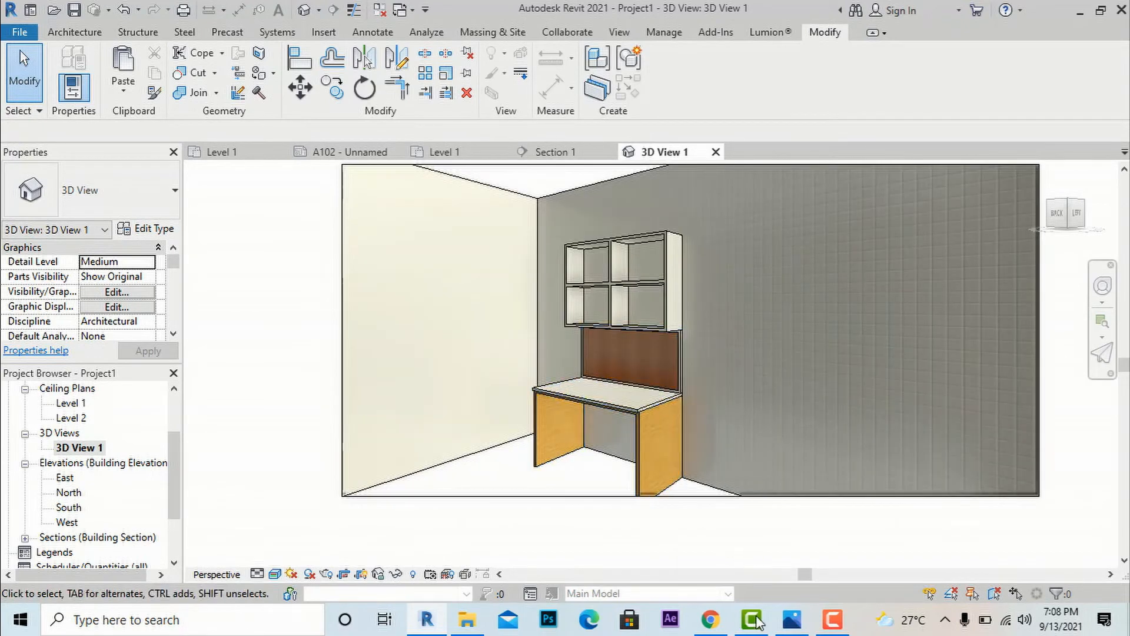
Check the study room reference photo for the second desk's placement, and open the Site floor plan at the existing desk
click(792, 620)
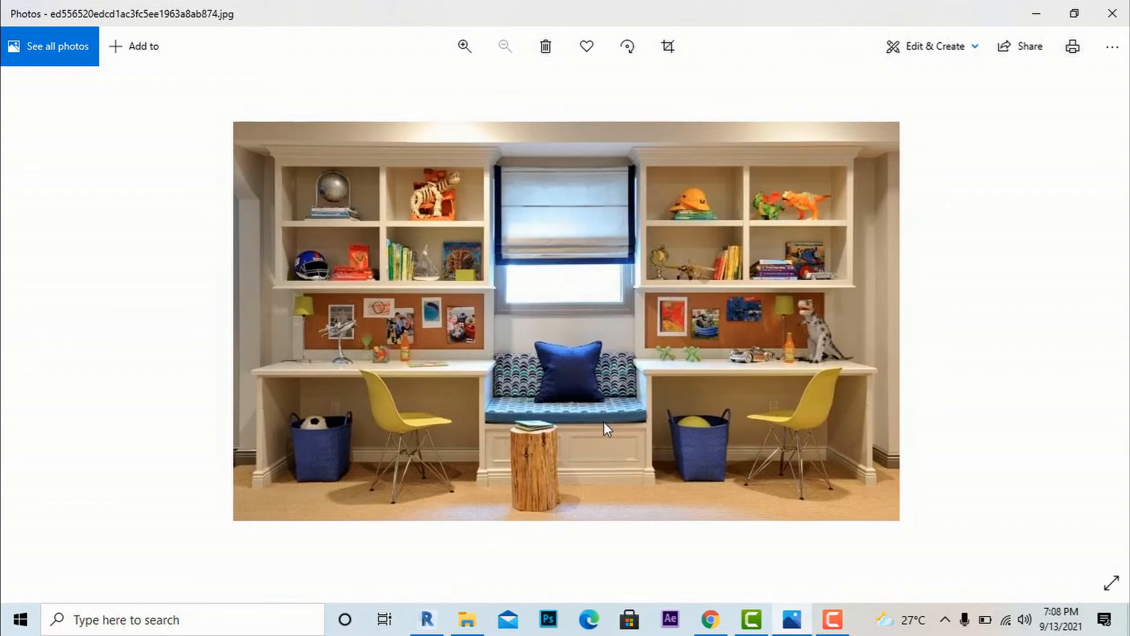
click(436, 622)
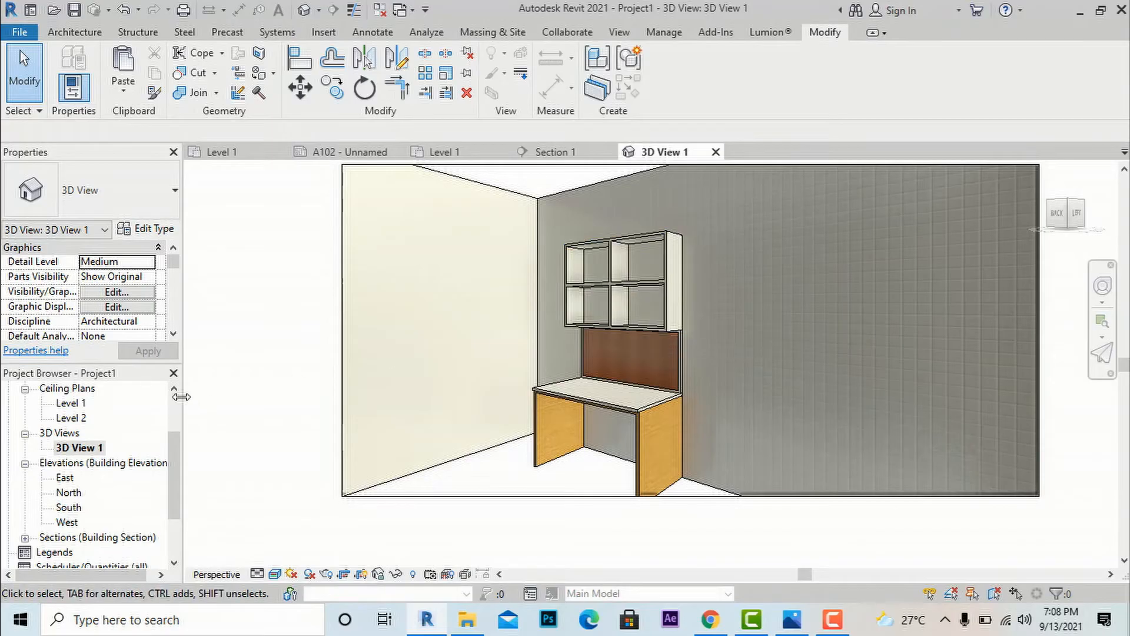
scroll(71, 419, up, 3)
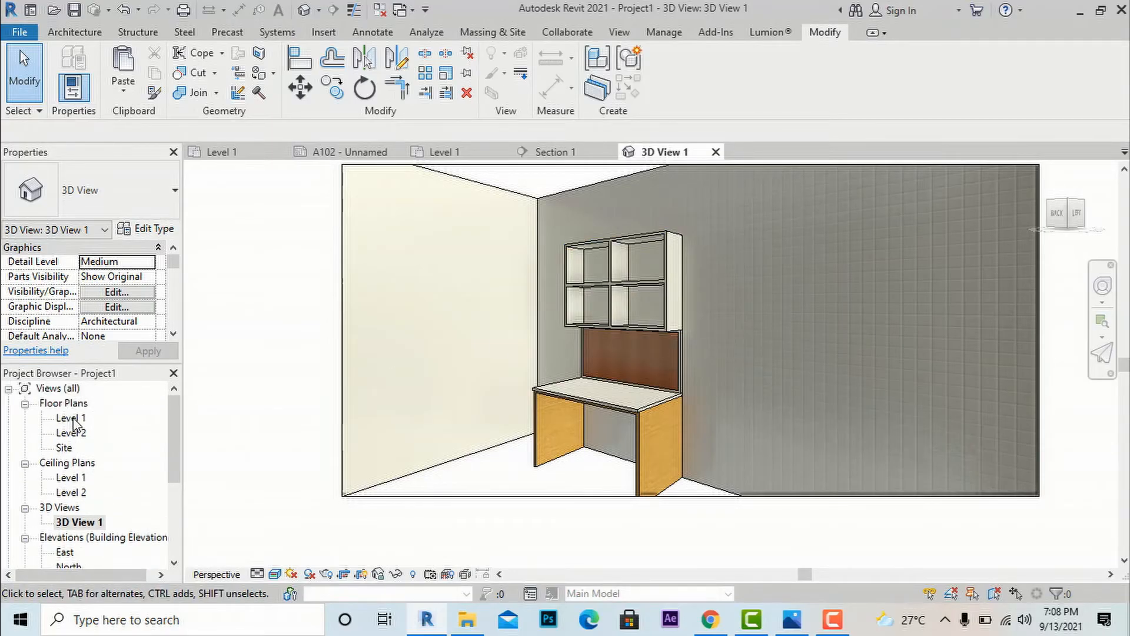
double_click(73, 419)
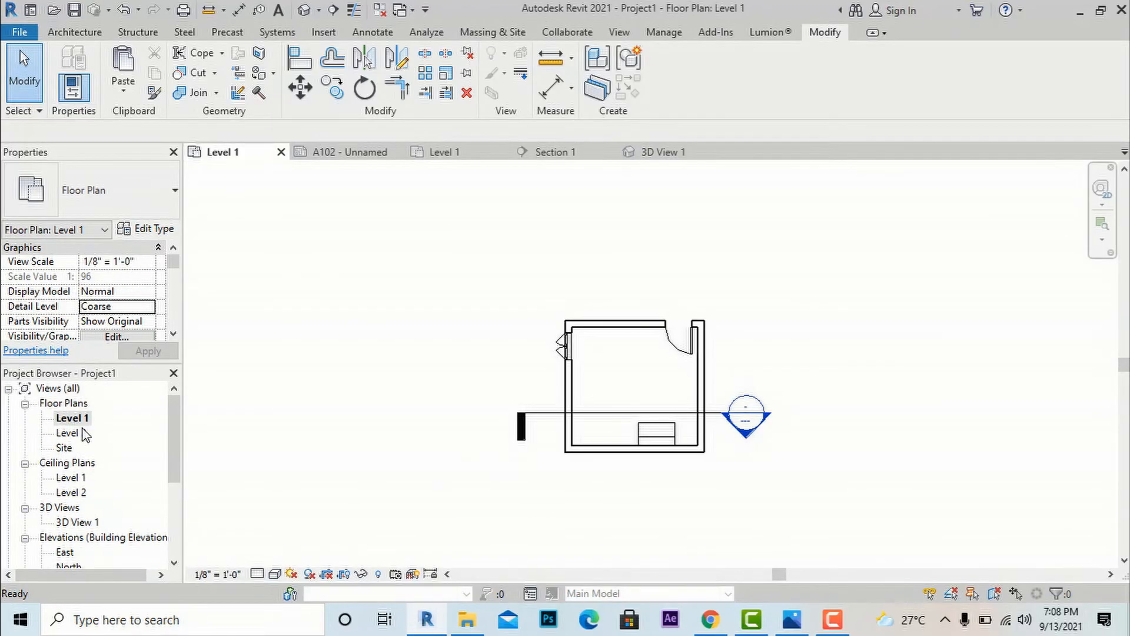
scroll(87, 450, down, 3)
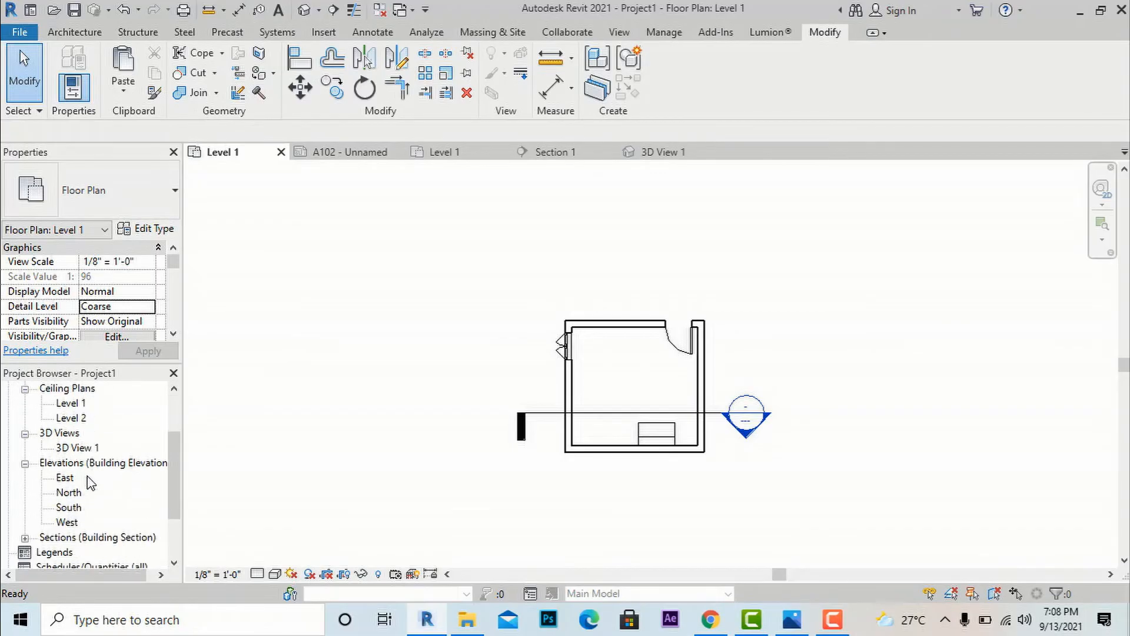
scroll(89, 480, up, 3)
double_click(64, 448)
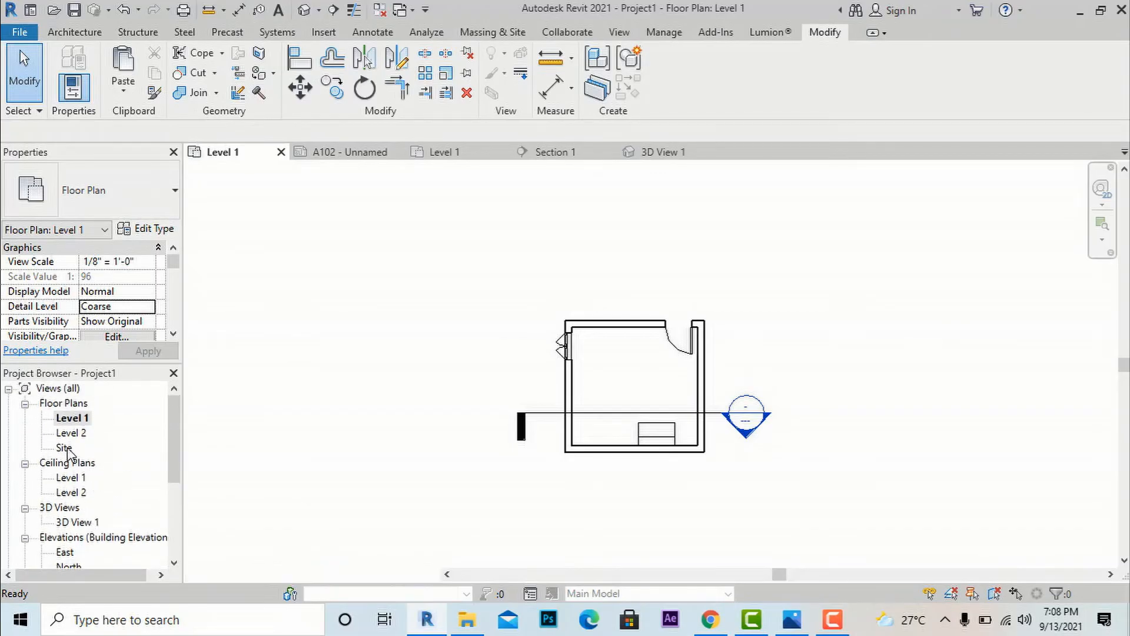
scroll(652, 409, up, 10)
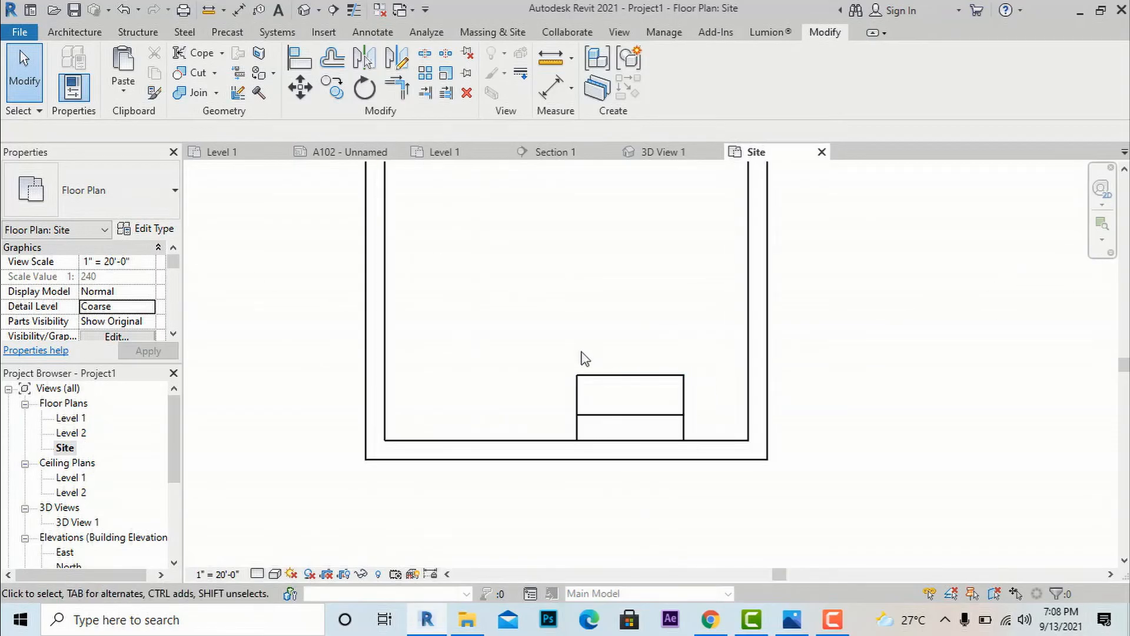
Mirror a copy of the desk, back panel and shelf unit across a vertical axis drawn from the back wall's inner face
drag(708, 435, 560, 358)
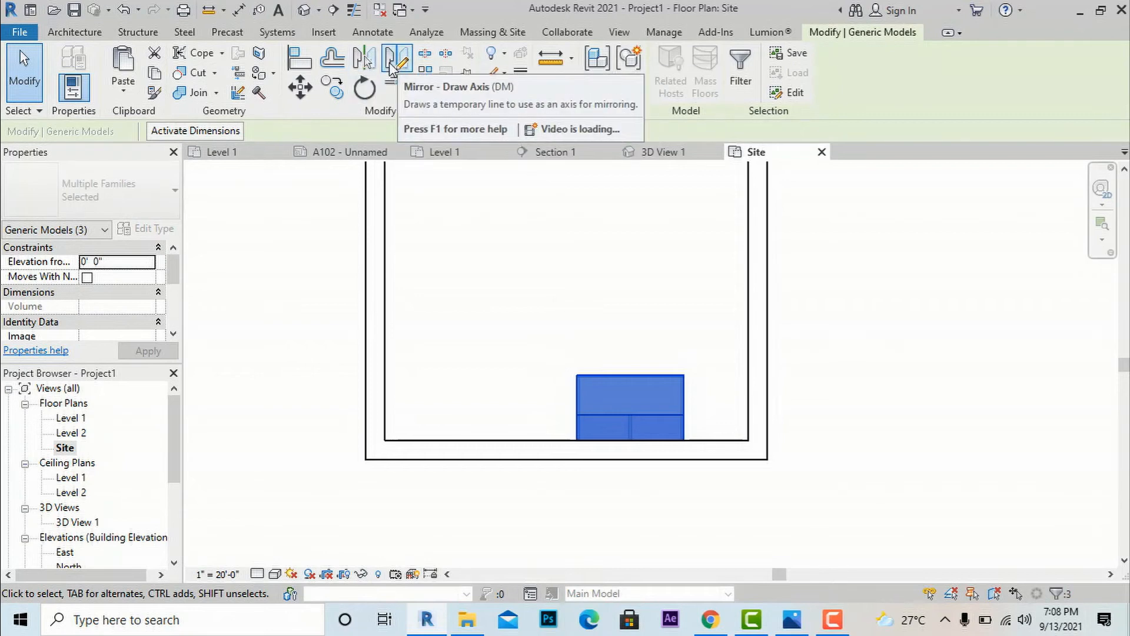
click(397, 59)
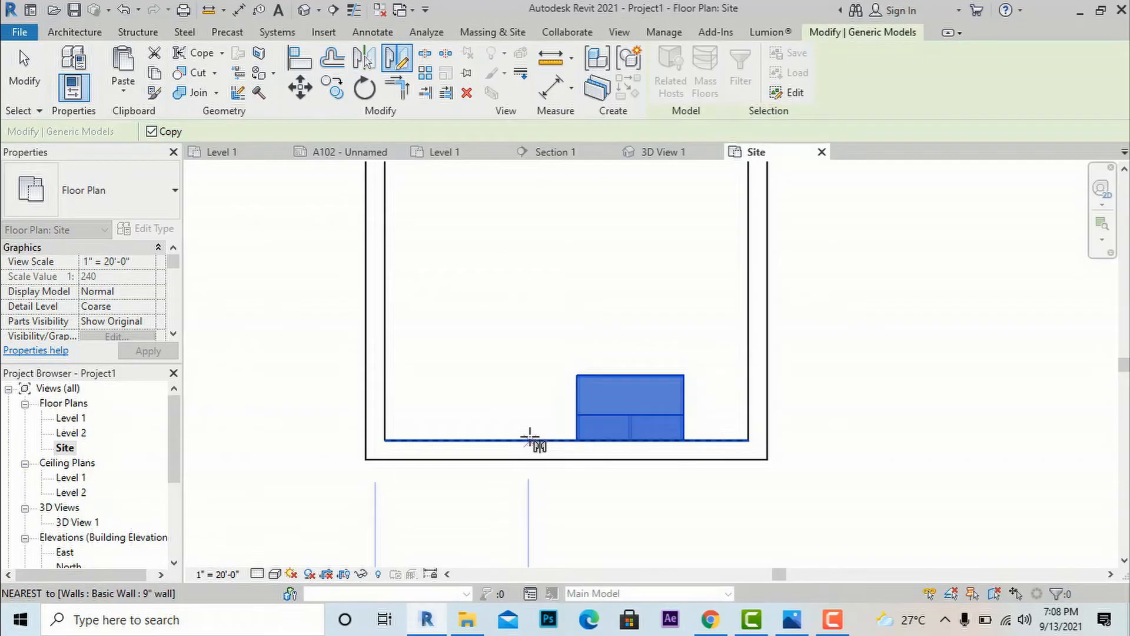
click(530, 439)
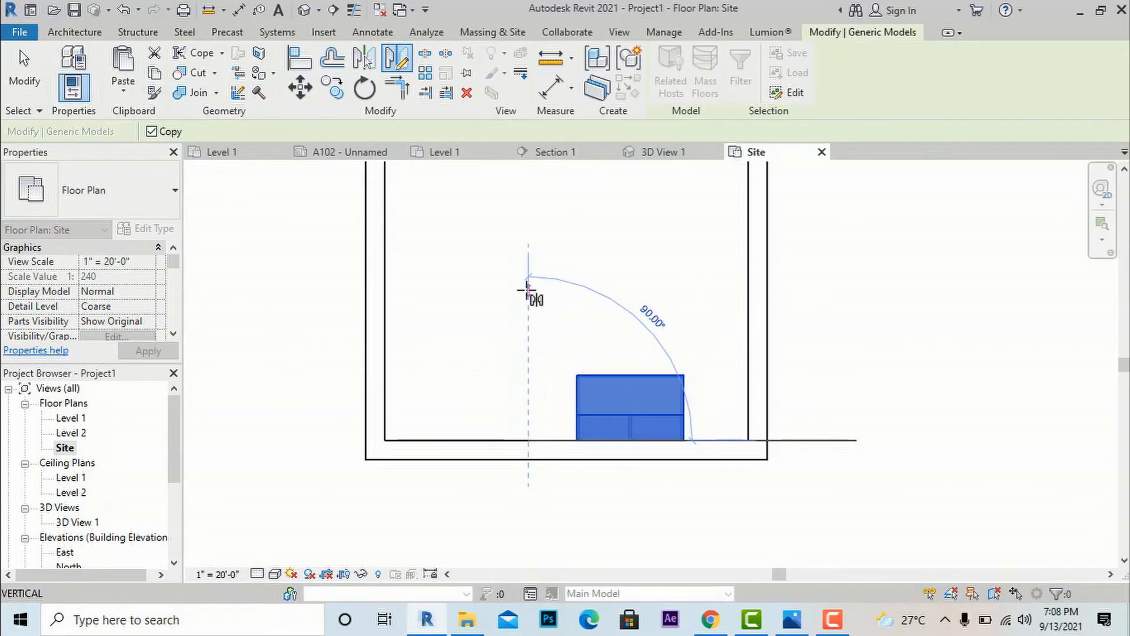
click(528, 291)
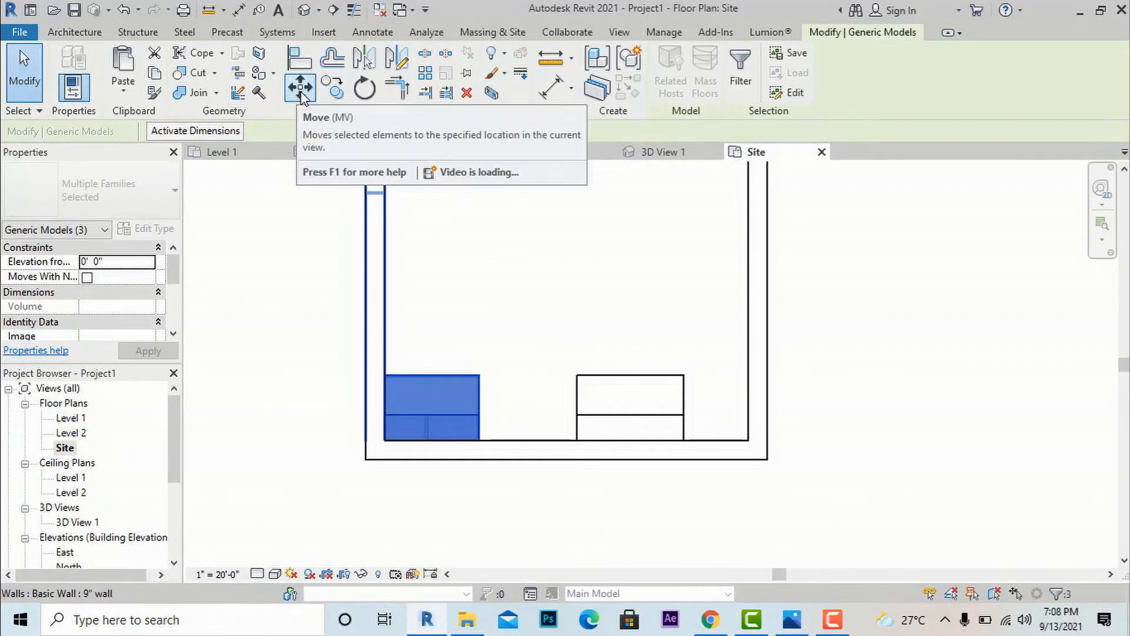
Move the mirrored desk unit out of the side wall and align its outer edge flush with that wall's inner face
click(300, 87)
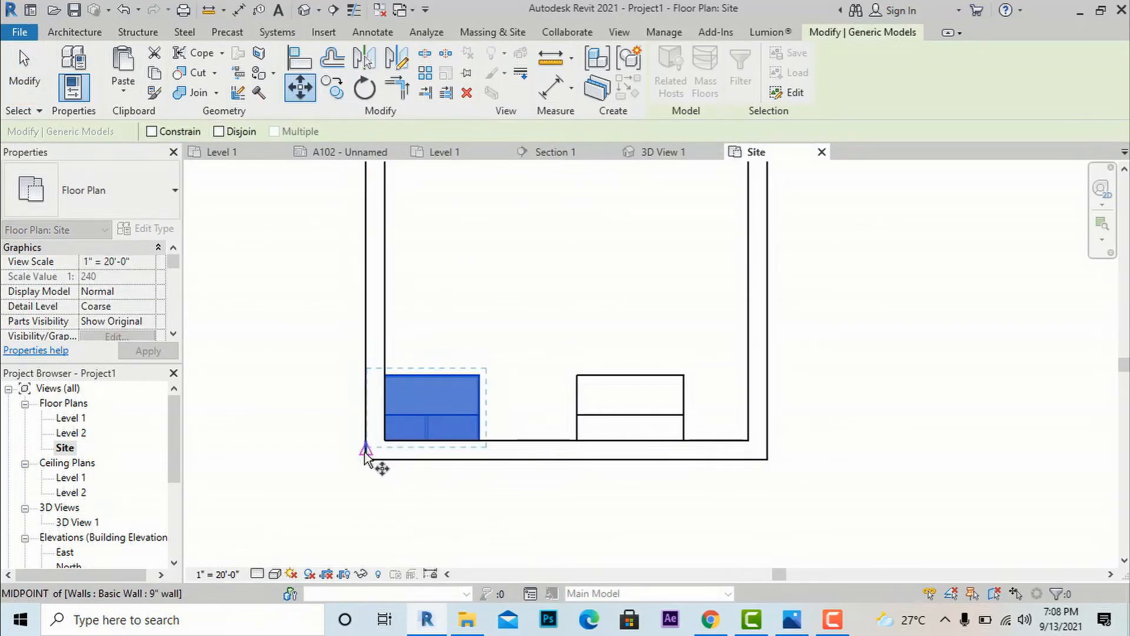
click(366, 452)
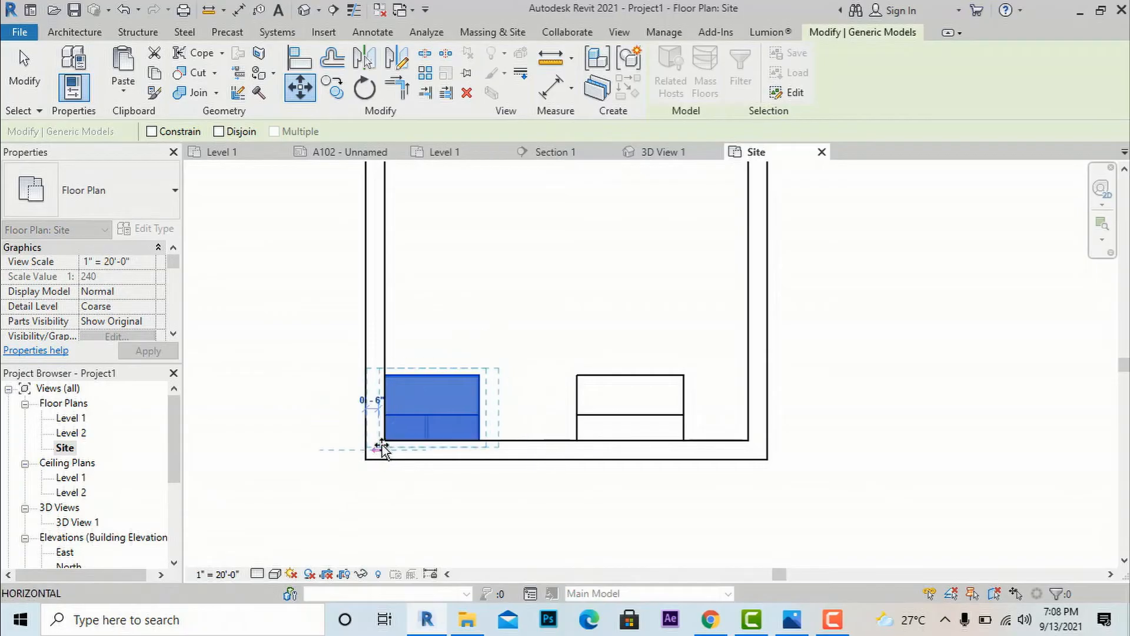
click(387, 450)
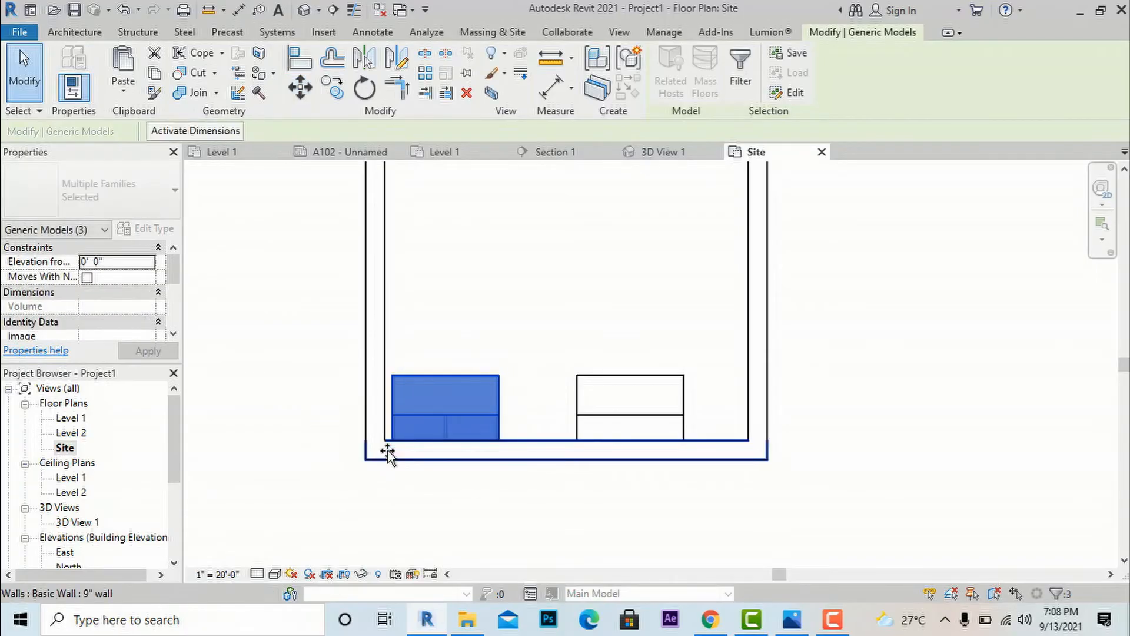
scroll(423, 377, up, 2)
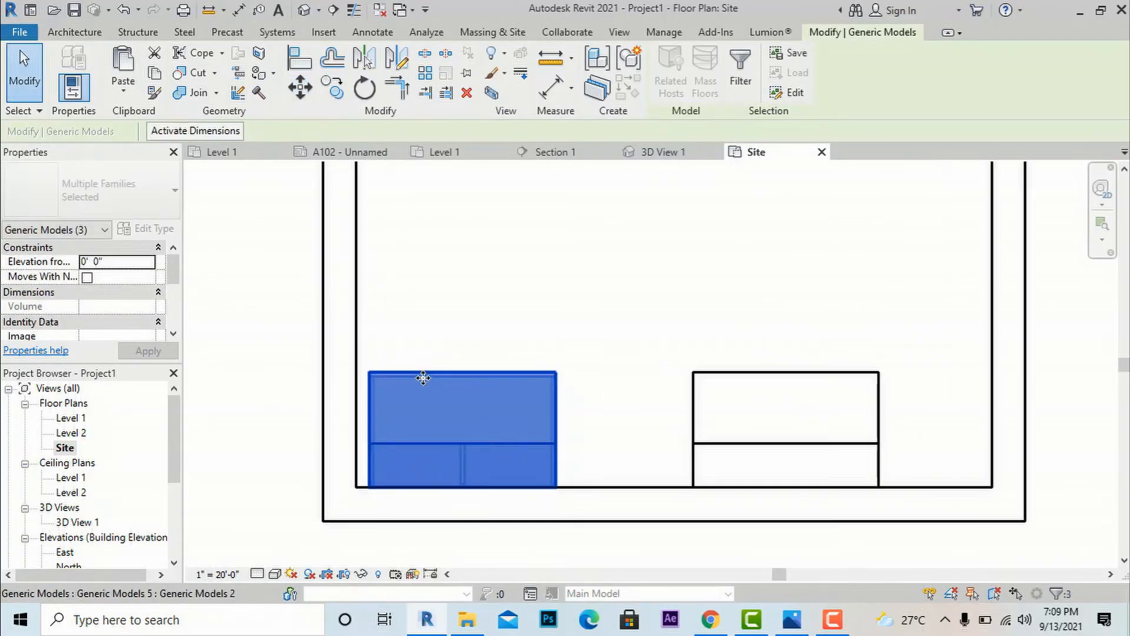
click(300, 90)
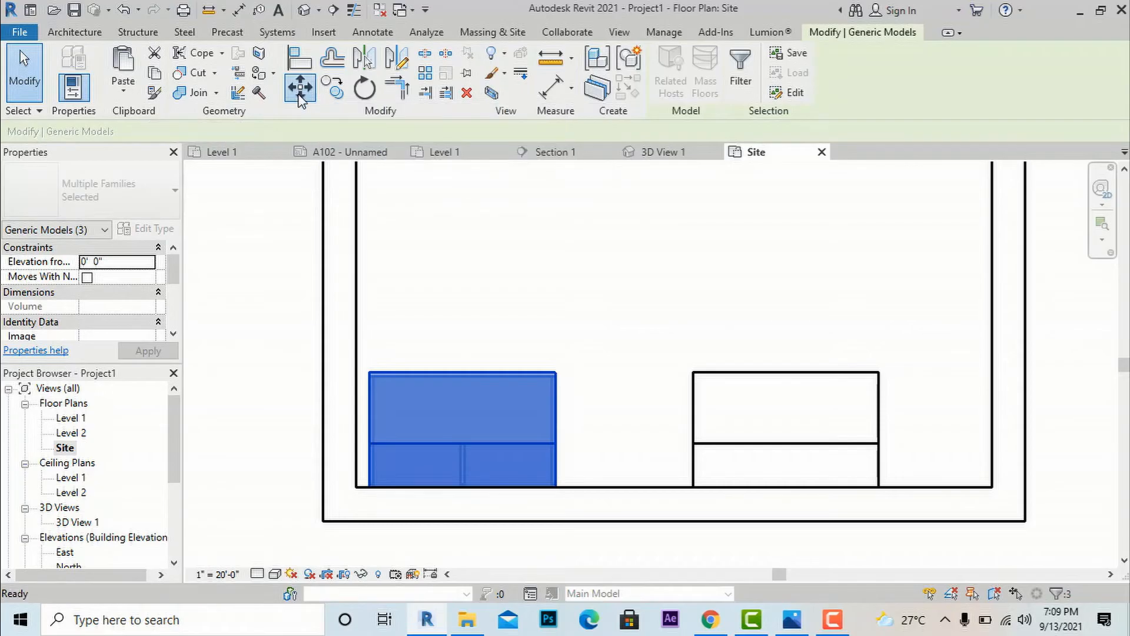
click(369, 374)
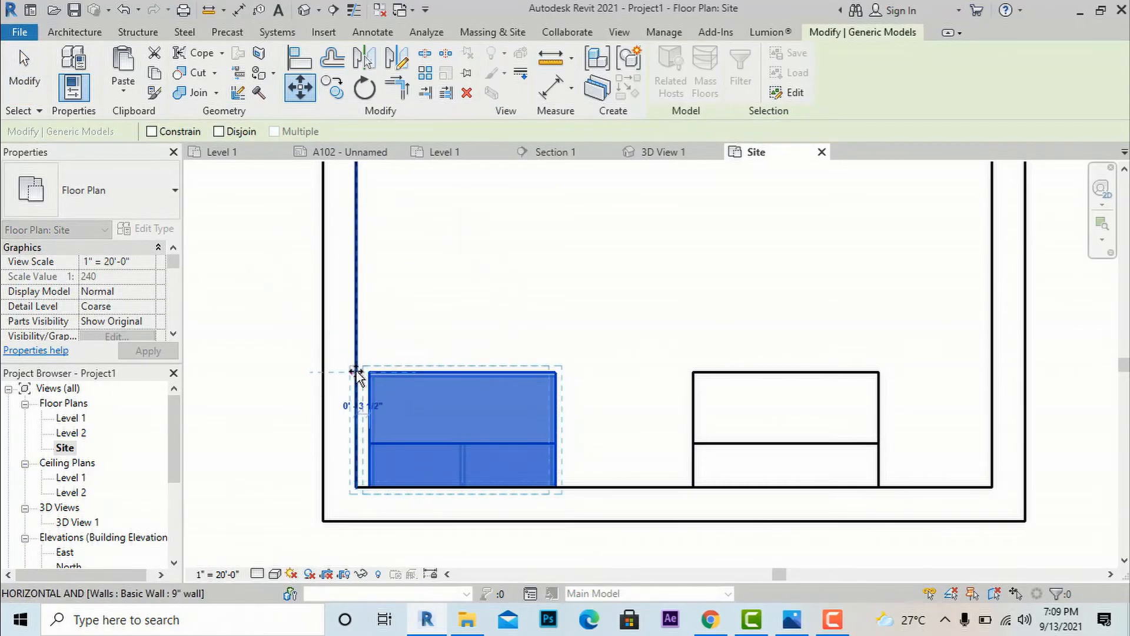
click(356, 373)
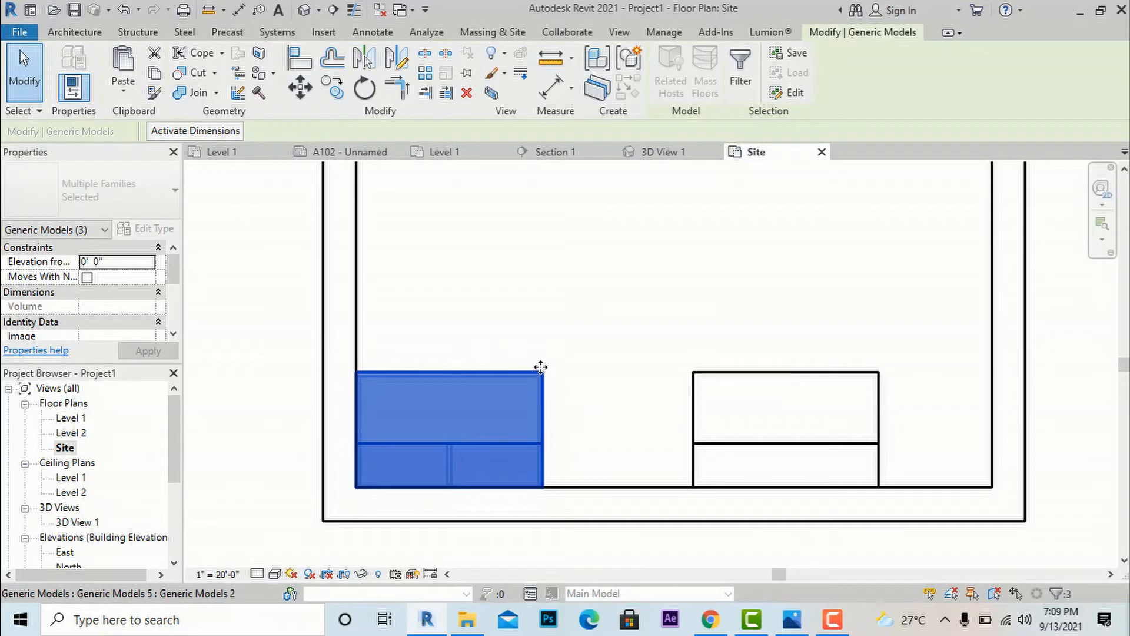
click(545, 313)
Measure the gap between the front corners of the two desk units in the Site plan
scroll(545, 313, down, 3)
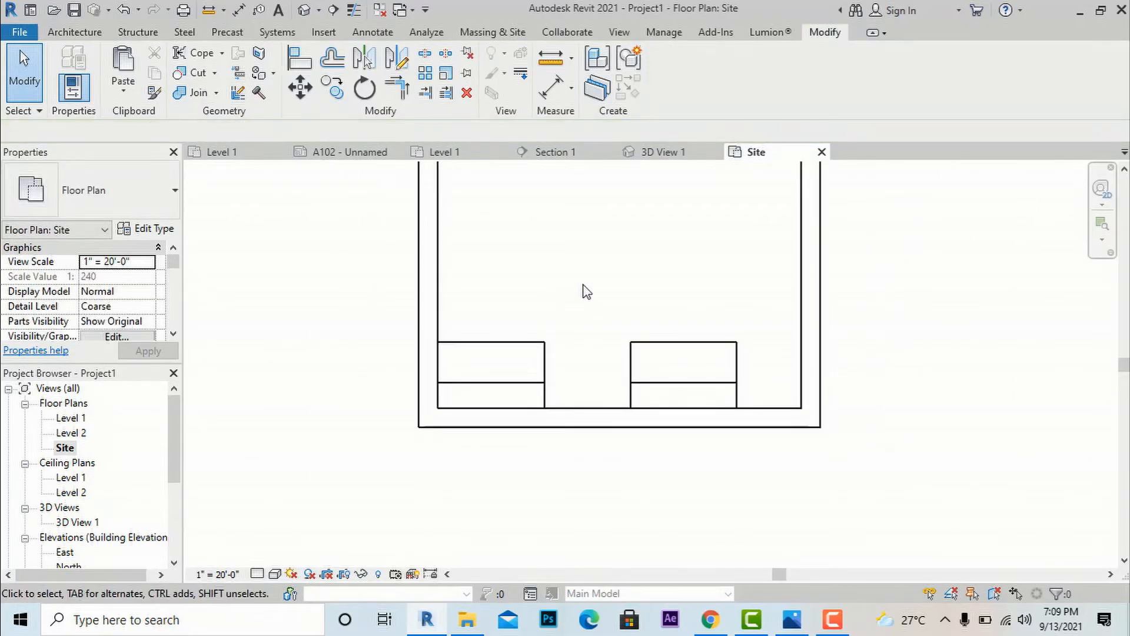
scroll(628, 445, down, 2)
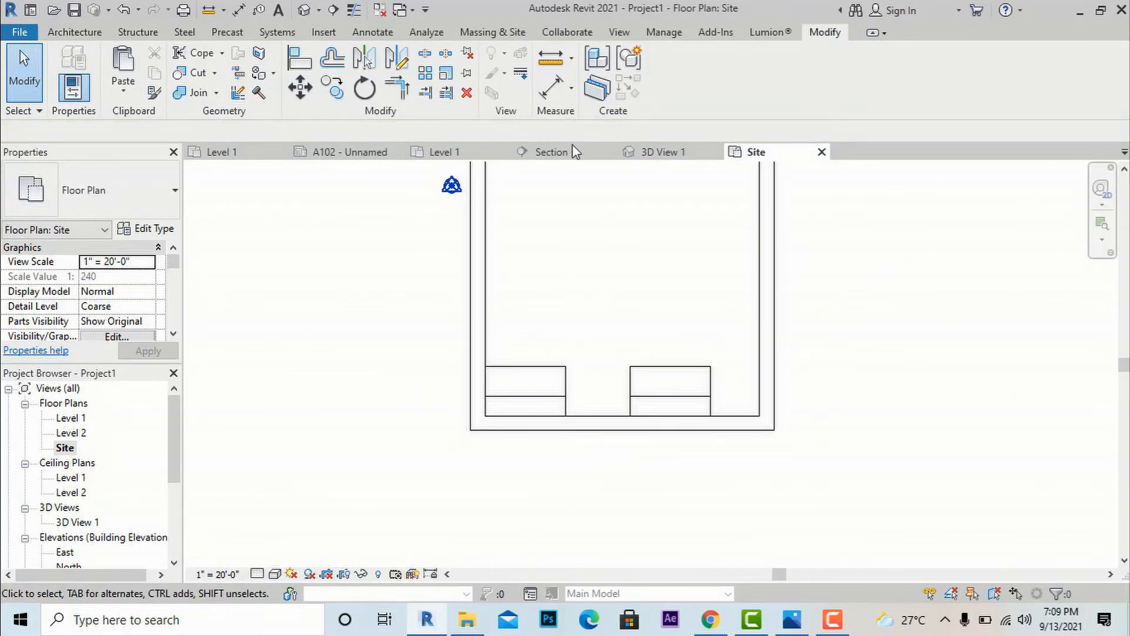
click(550, 57)
scroll(569, 379, up, 2)
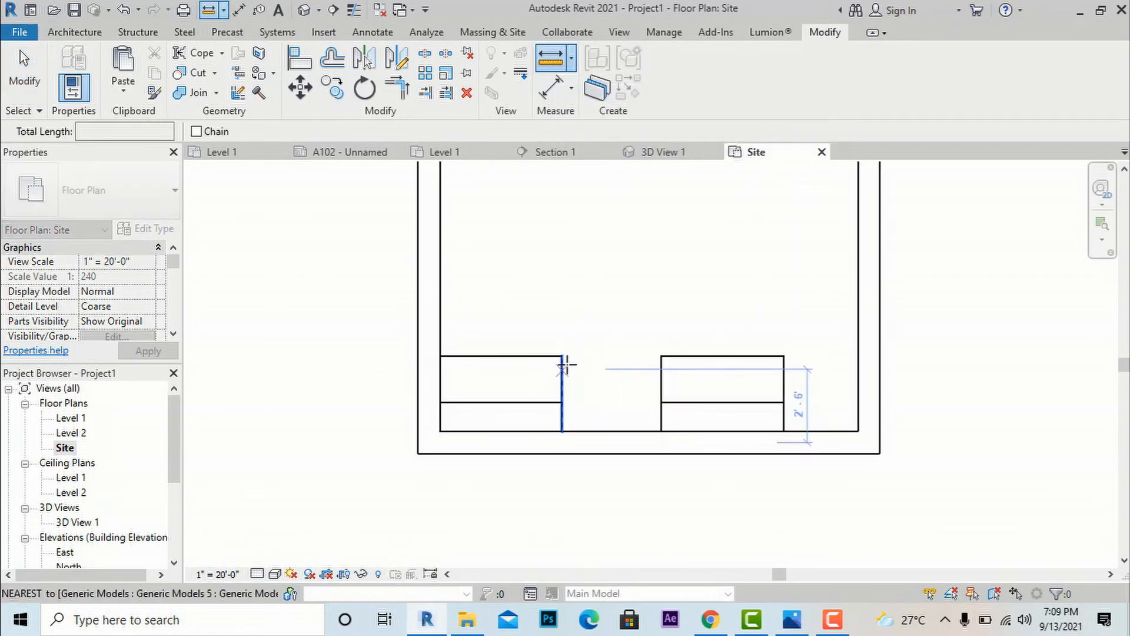
click(561, 355)
click(661, 355)
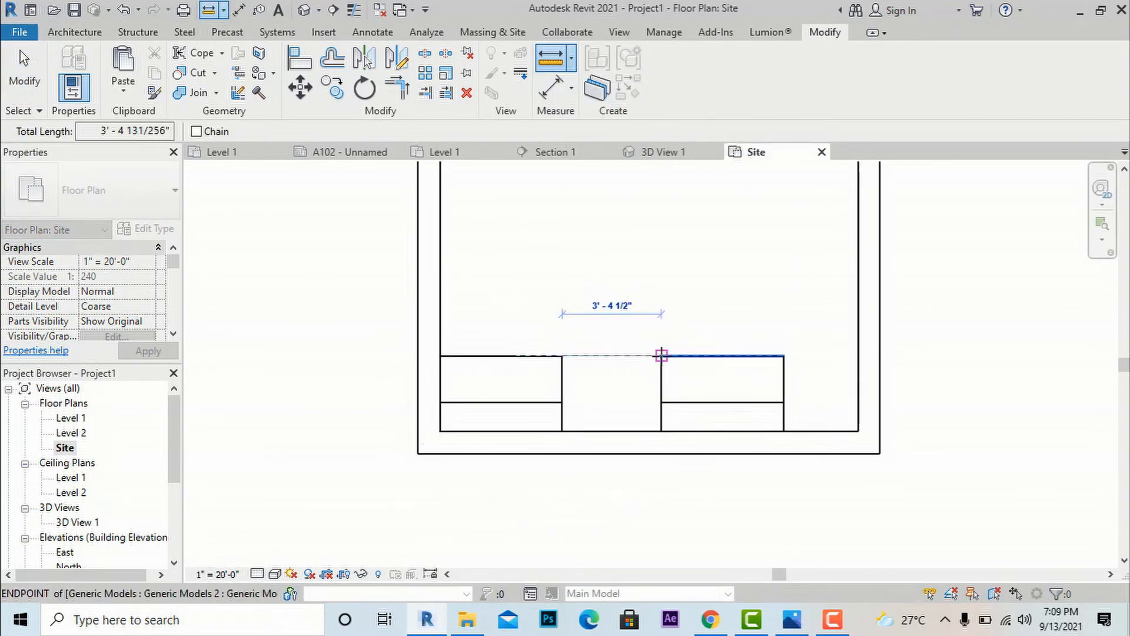
key(Escape)
key(Escape)
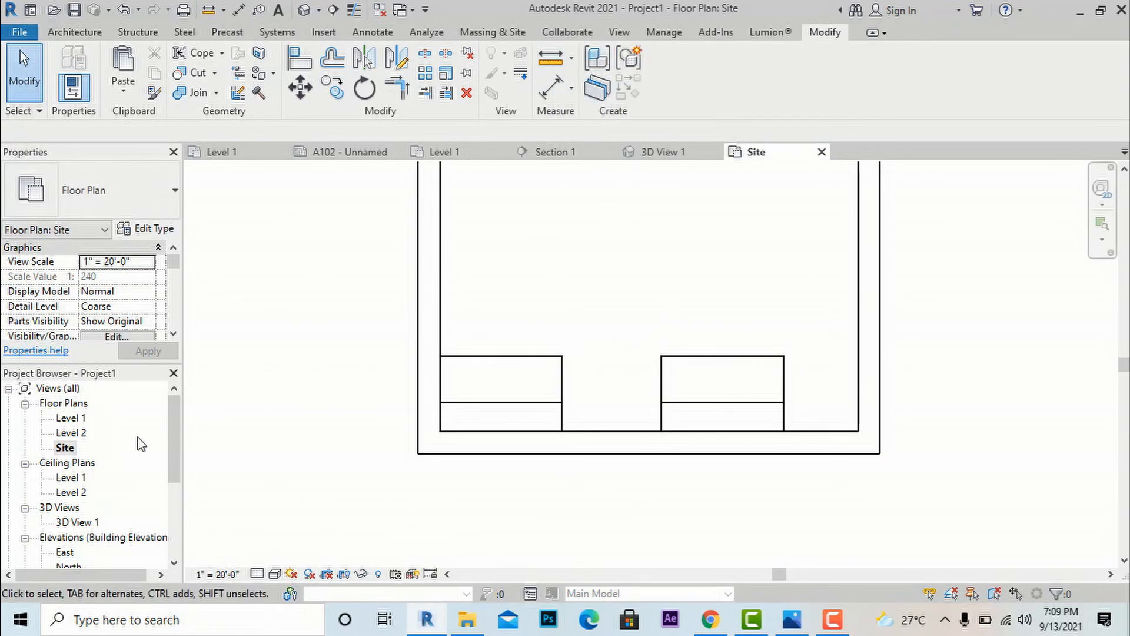
Enlarge the crop region of 3D View 1 downward, sideways and upward to frame both desk units
scroll(118, 465, down, 1)
double_click(88, 492)
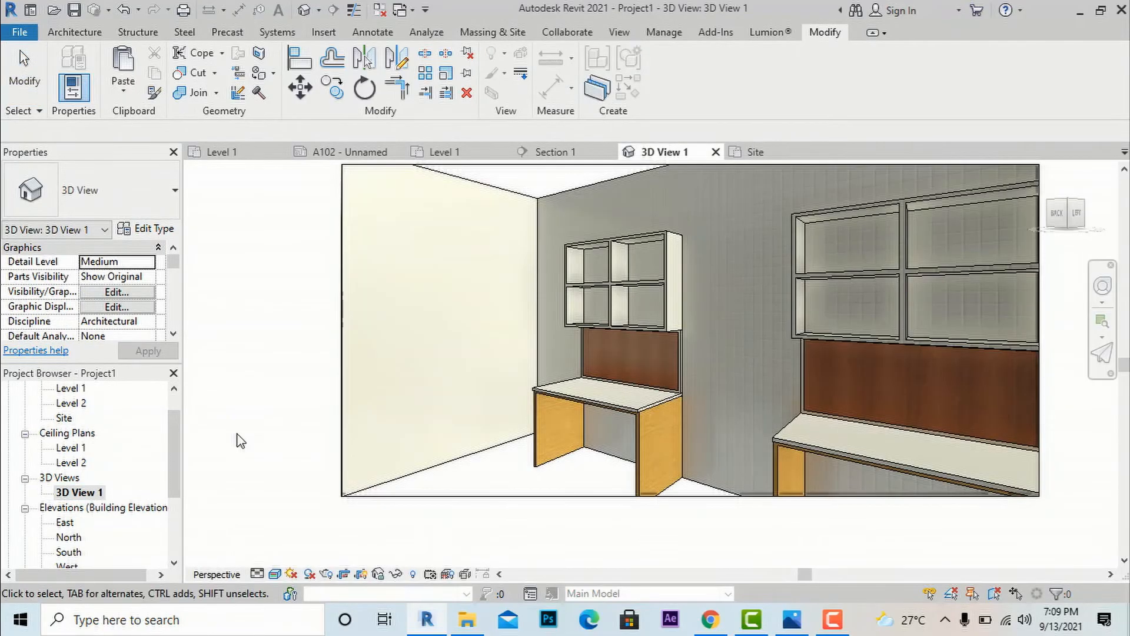
scroll(441, 356, down, 2)
click(513, 412)
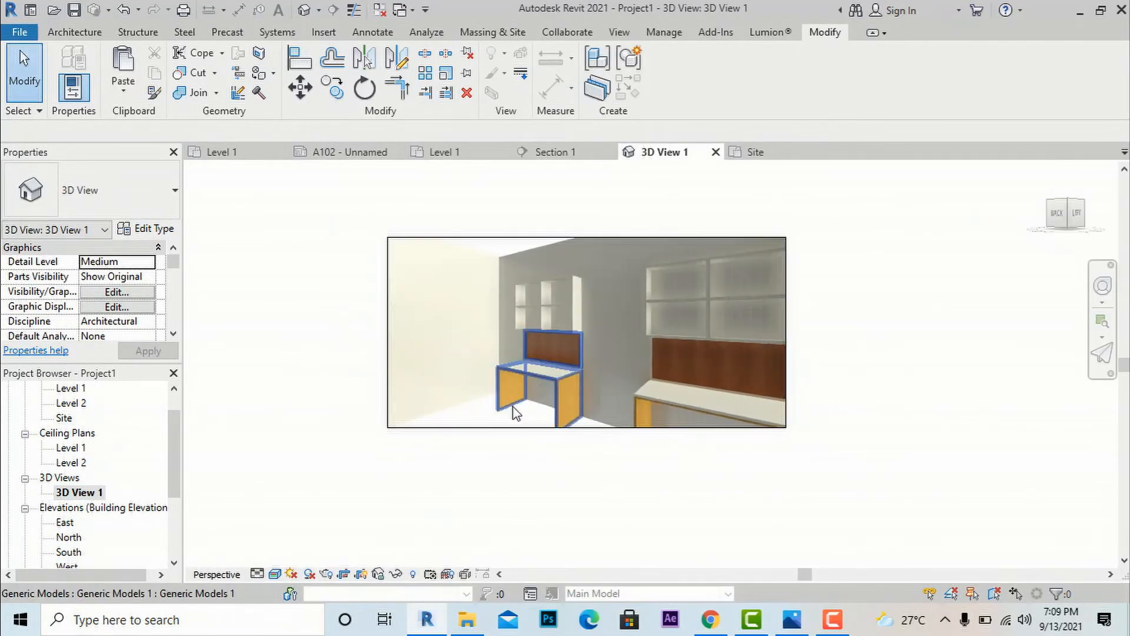
click(582, 428)
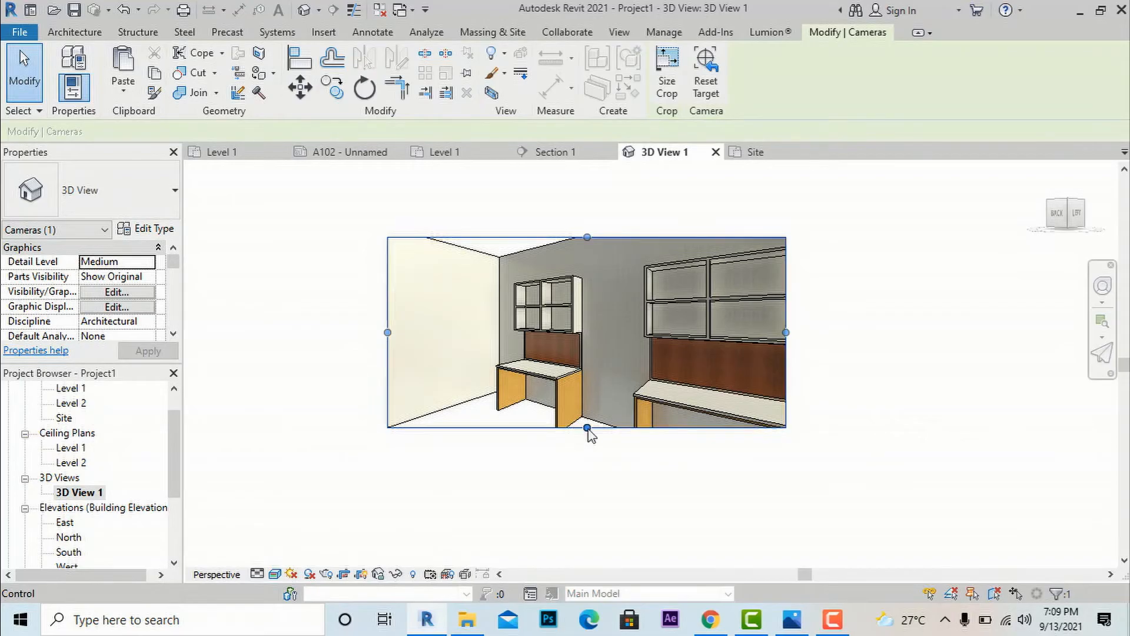
drag(586, 428, 587, 518)
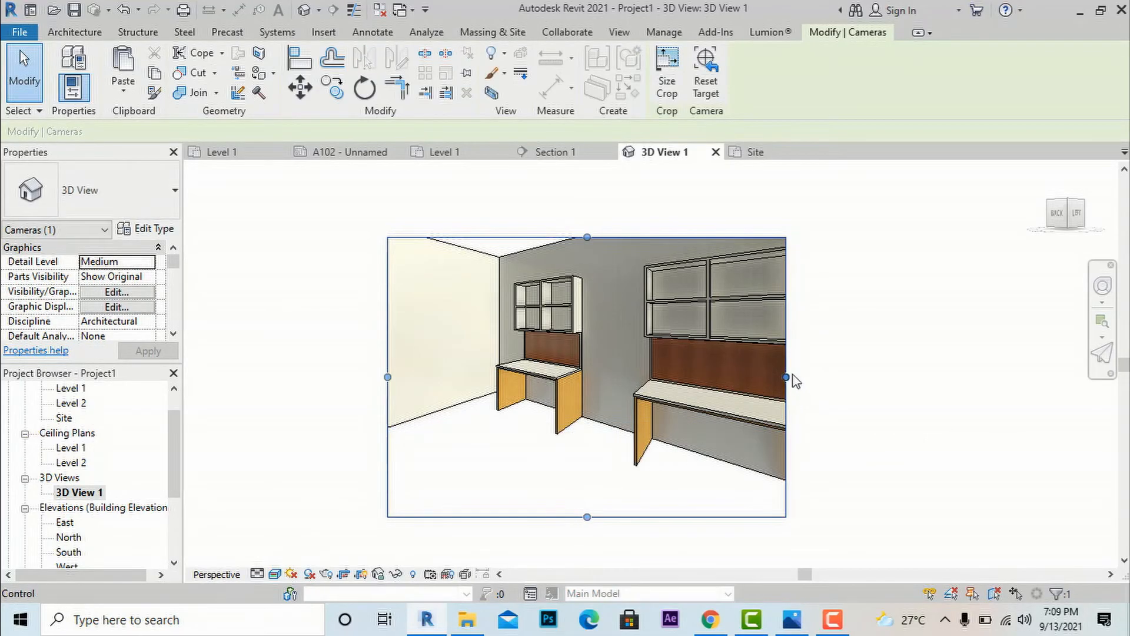
drag(787, 377, 848, 377)
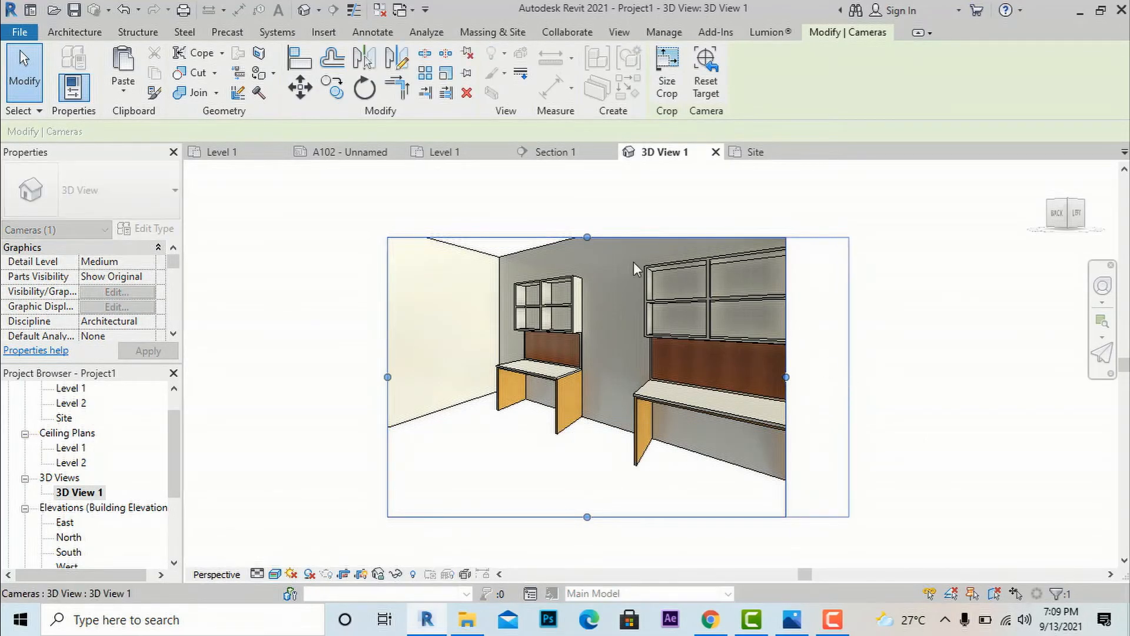
drag(616, 236, 616, 196)
key(Escape)
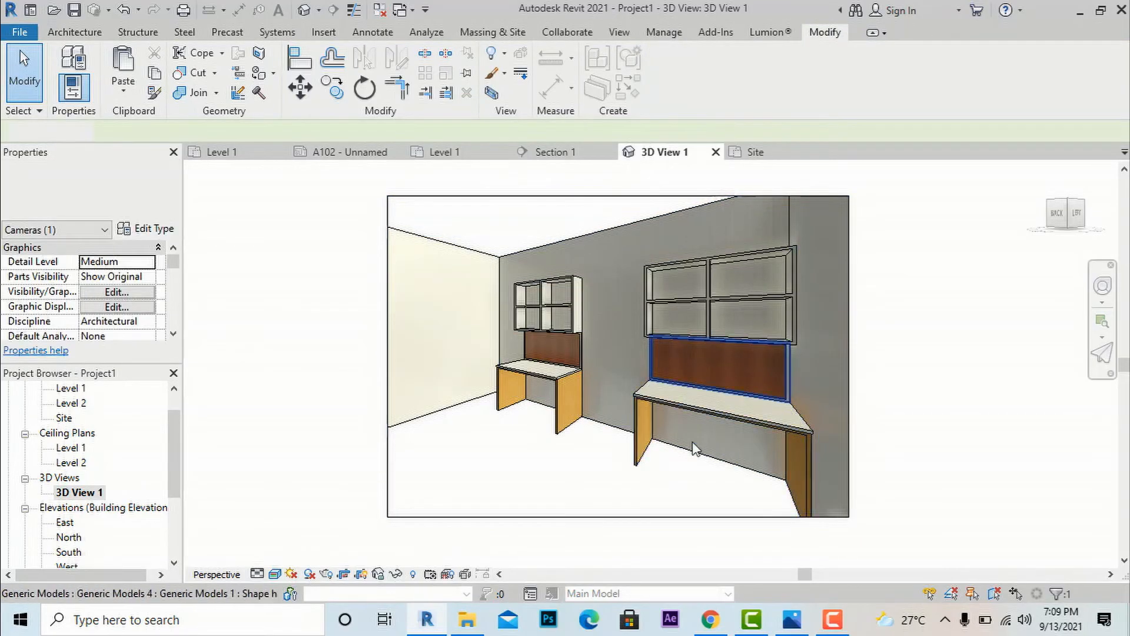
Compare the two desk units in 3D View 1 with the reference photo in the Photos app
scroll(644, 357, down, 1)
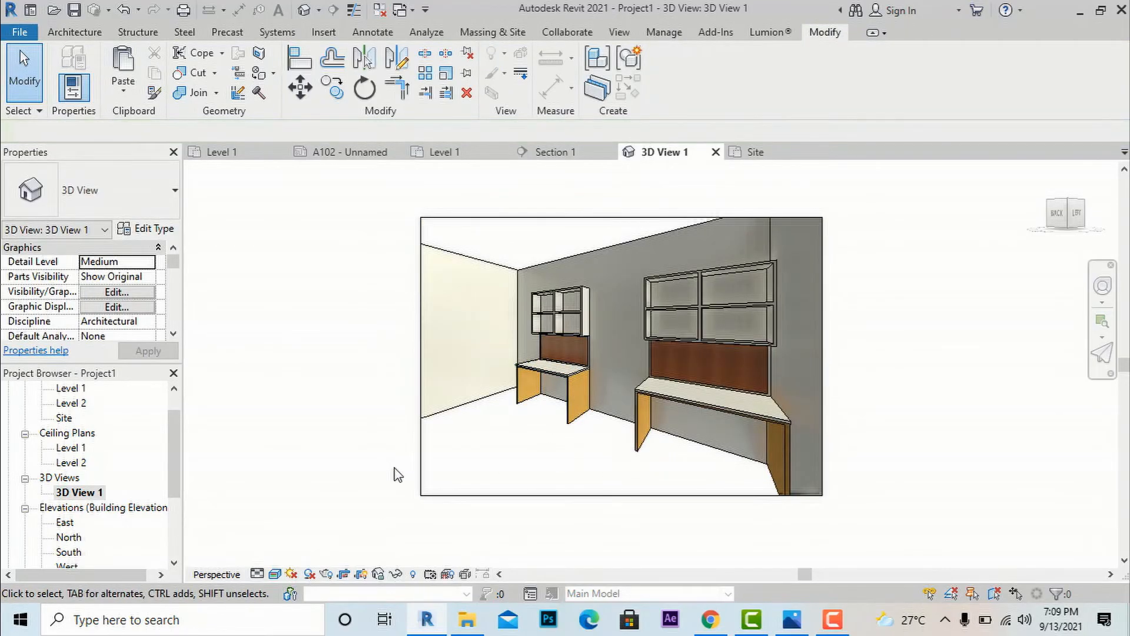
click(792, 619)
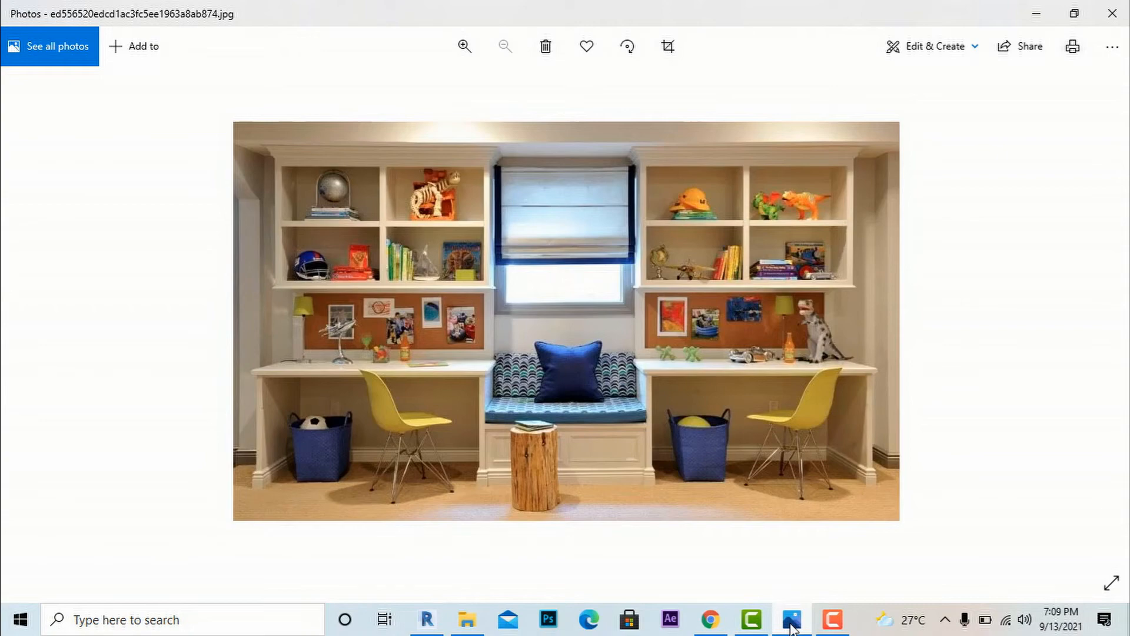
click(792, 625)
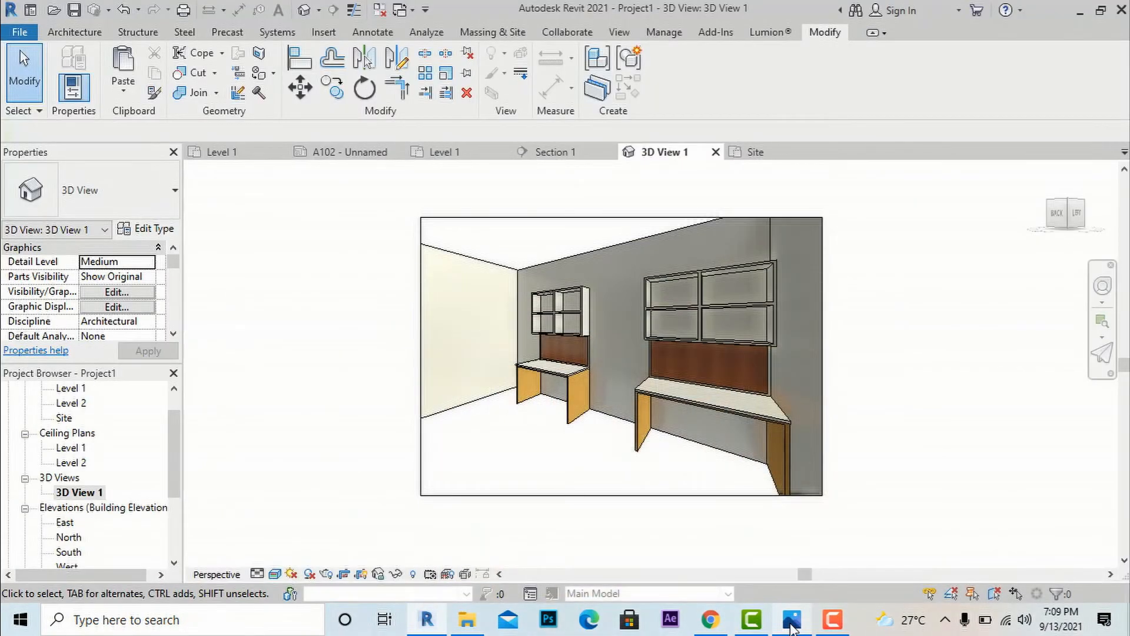
click(792, 625)
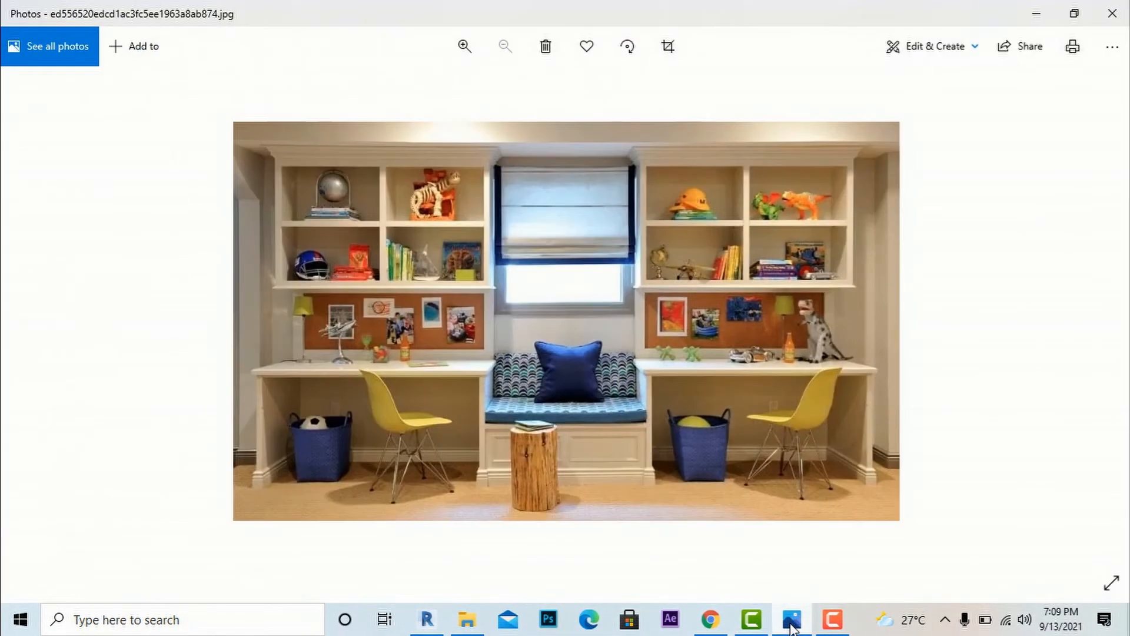
click(792, 625)
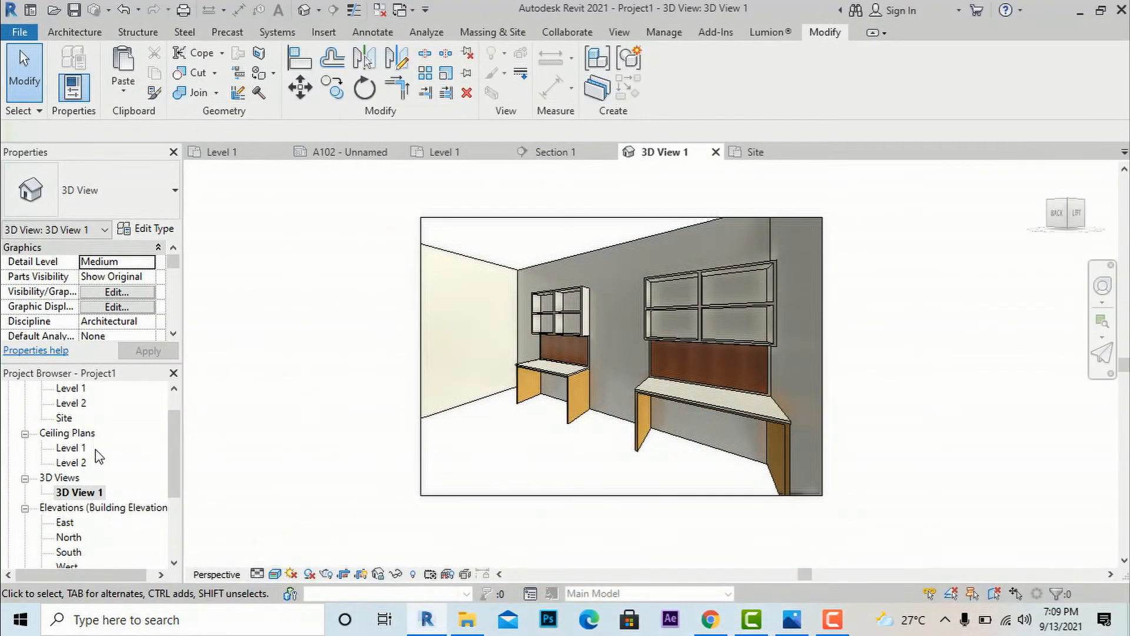
Open the Level 1 floor plan and save the project in the Documents folder under a personal file name
scroll(74, 453, up, 1)
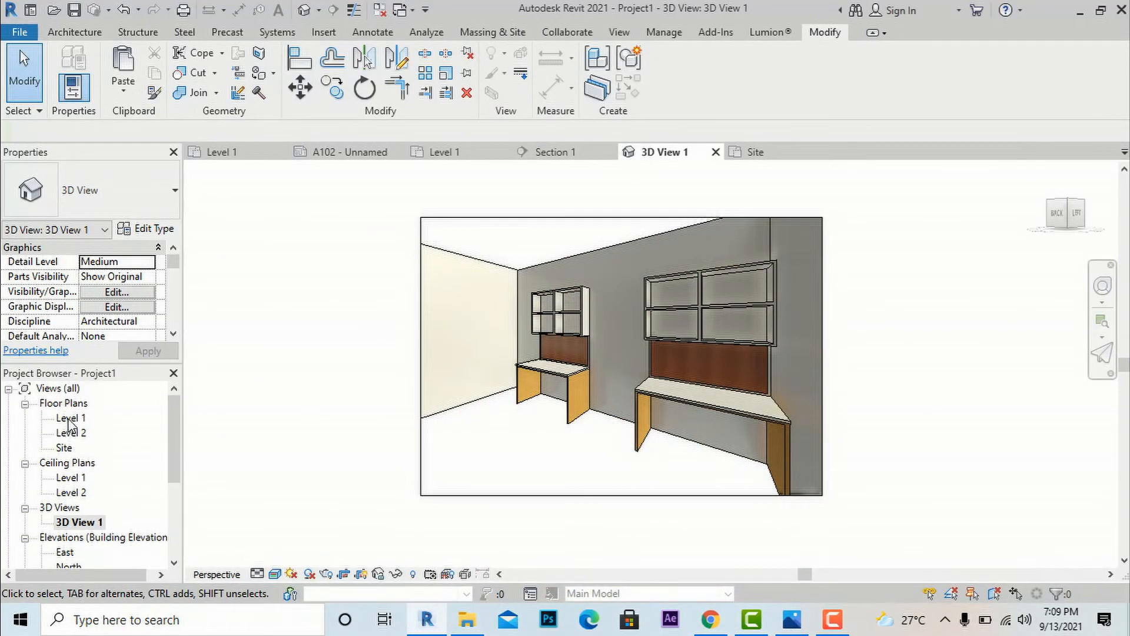
double_click(69, 418)
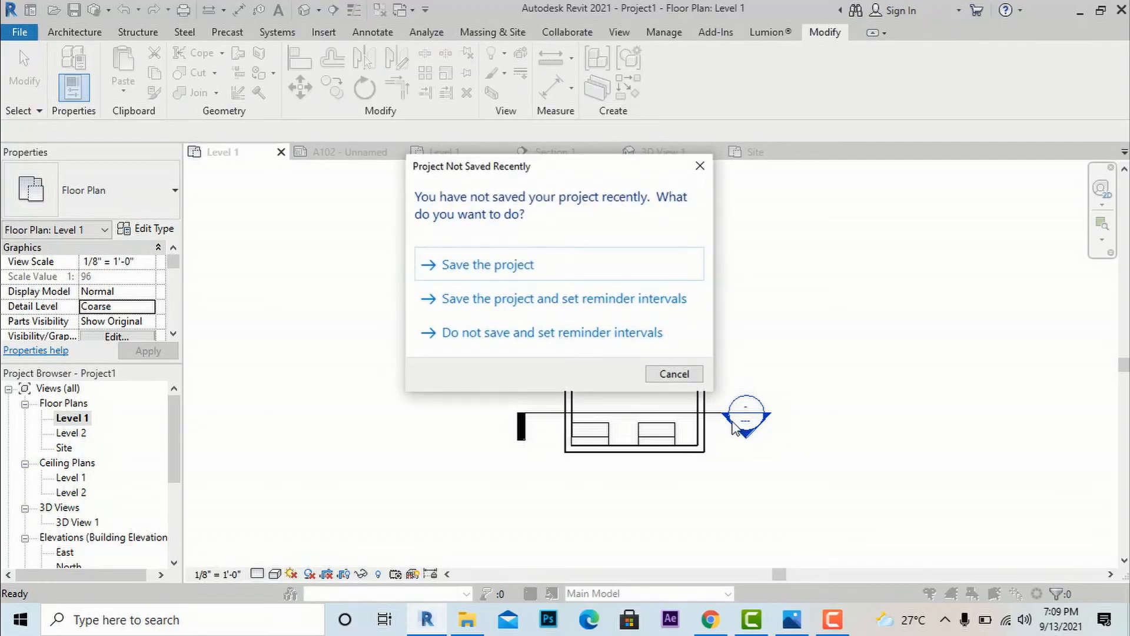
click(494, 272)
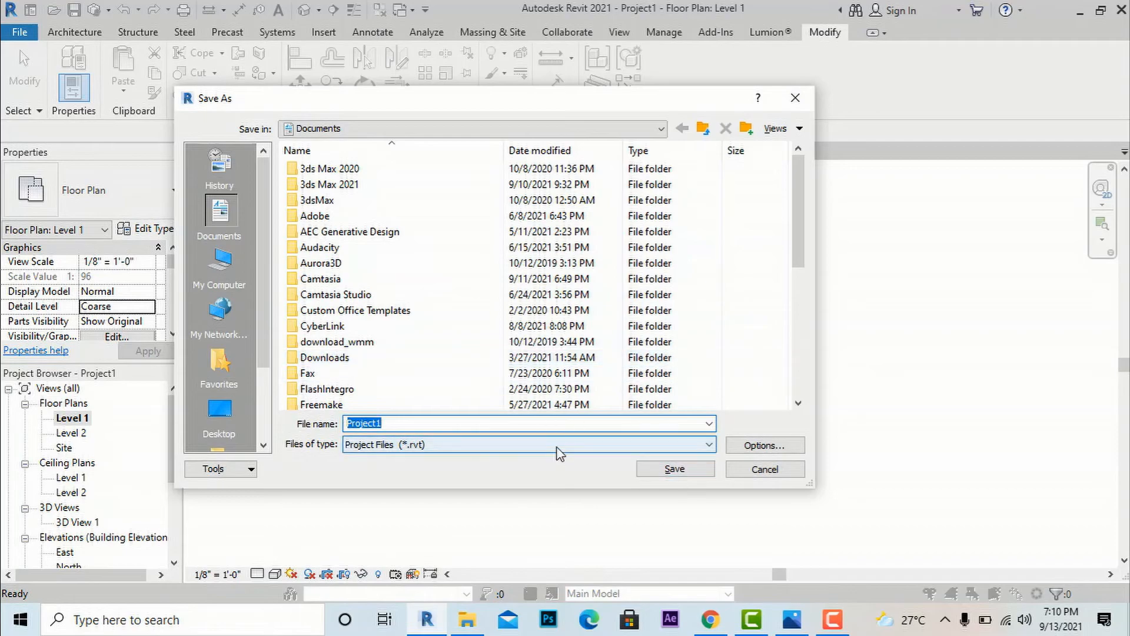
text(anshu)
click(669, 471)
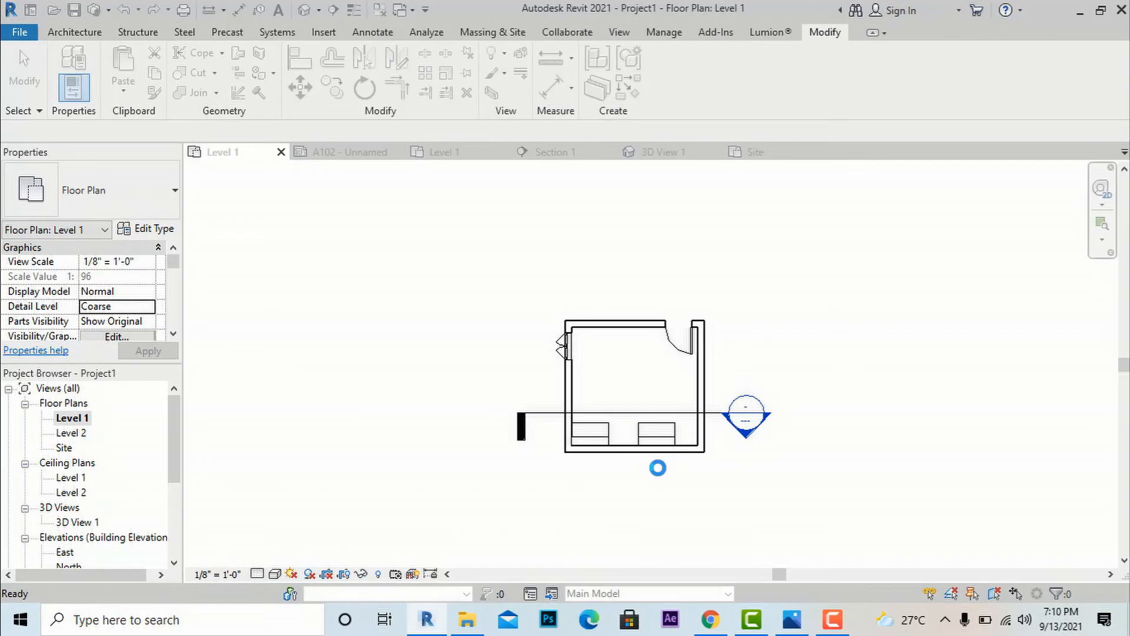
Open Section 1 from its section mark and compare the space between the desks with the reference photo's window seat
double_click(746, 443)
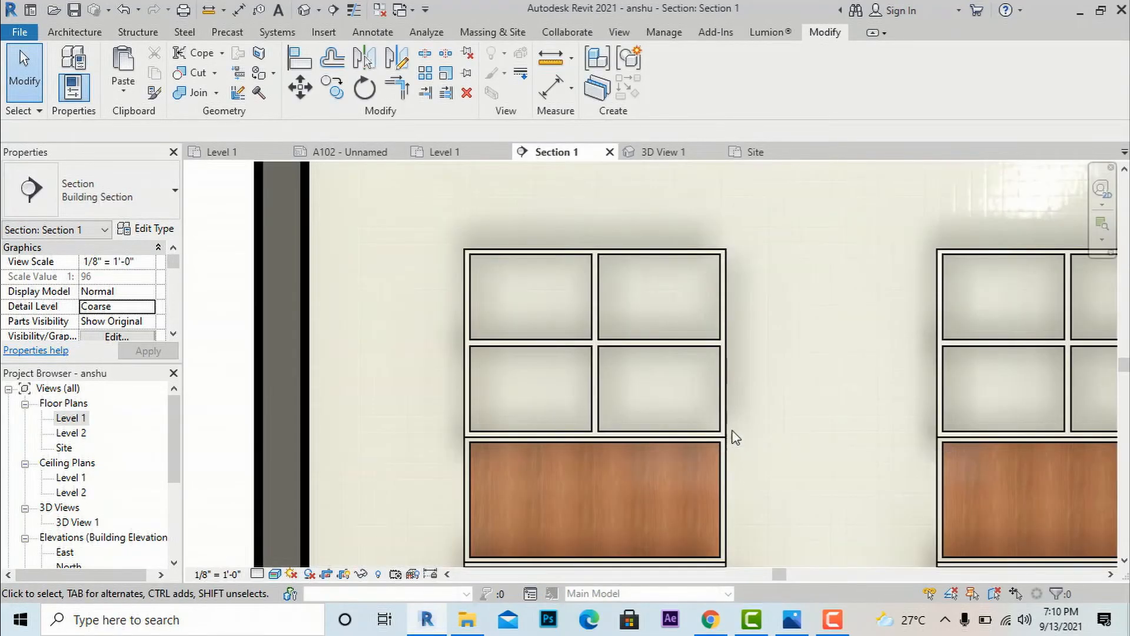
scroll(542, 302, down, 4)
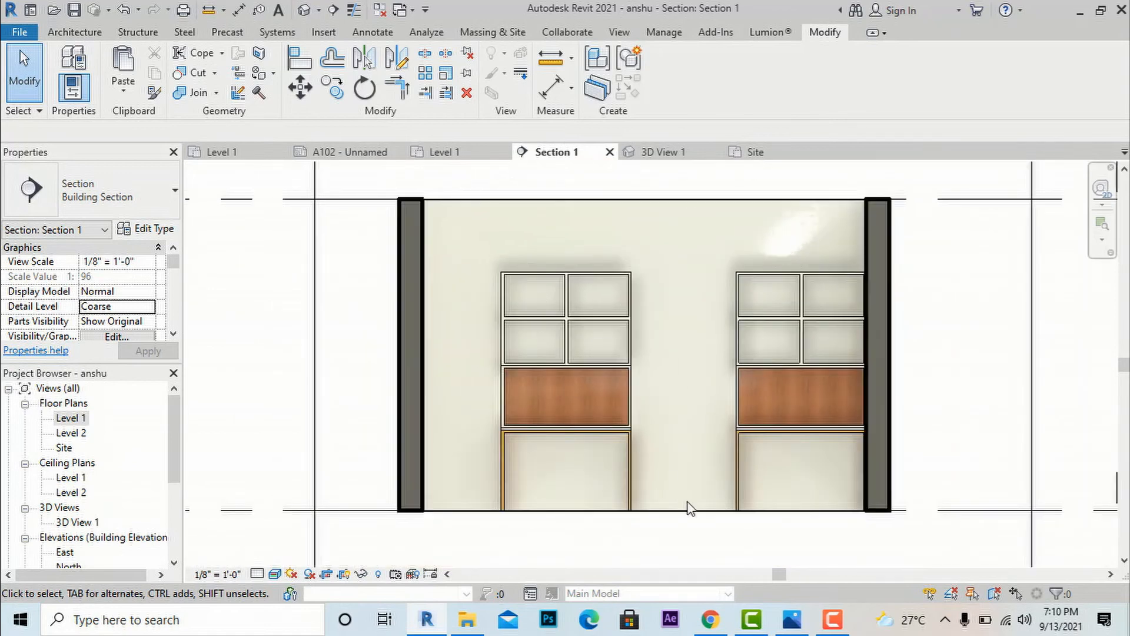
scroll(788, 542, up, 1)
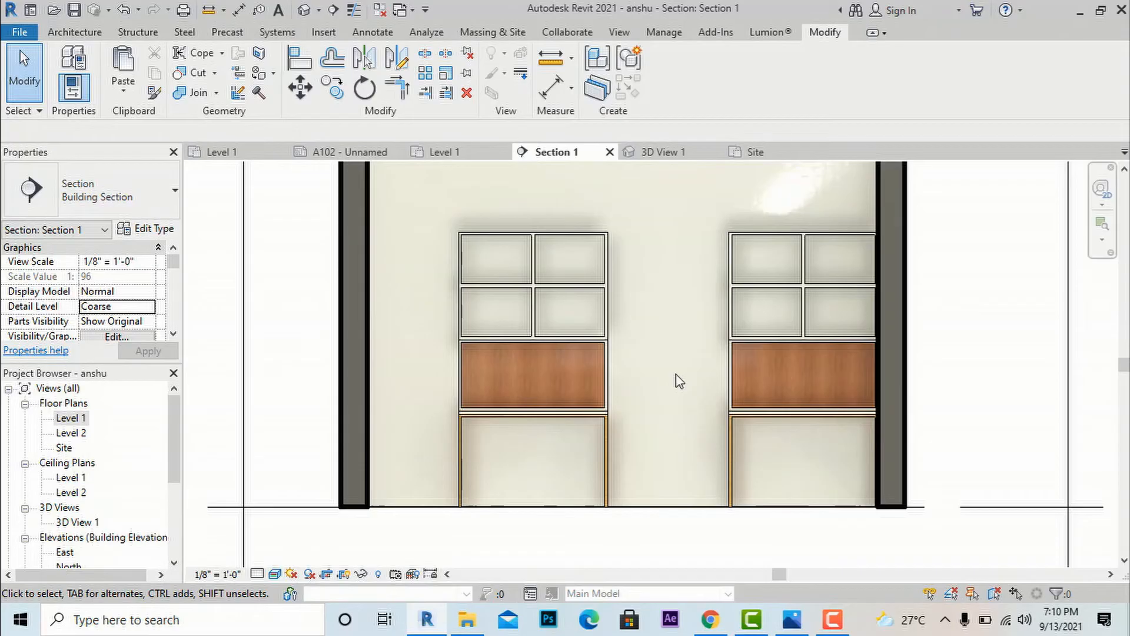
click(791, 624)
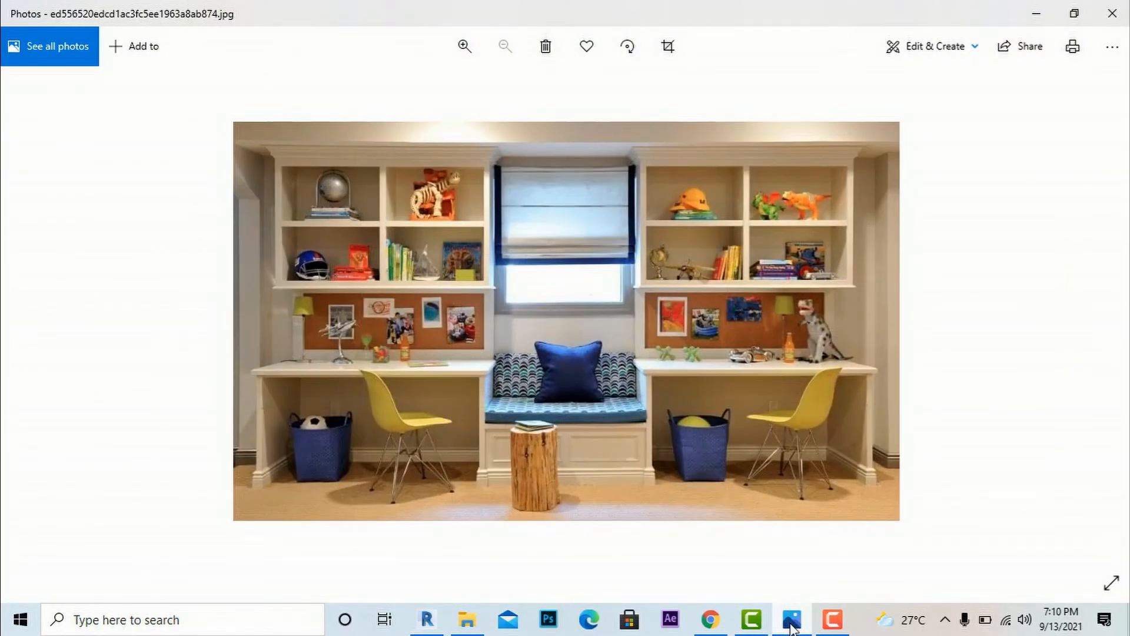
click(792, 624)
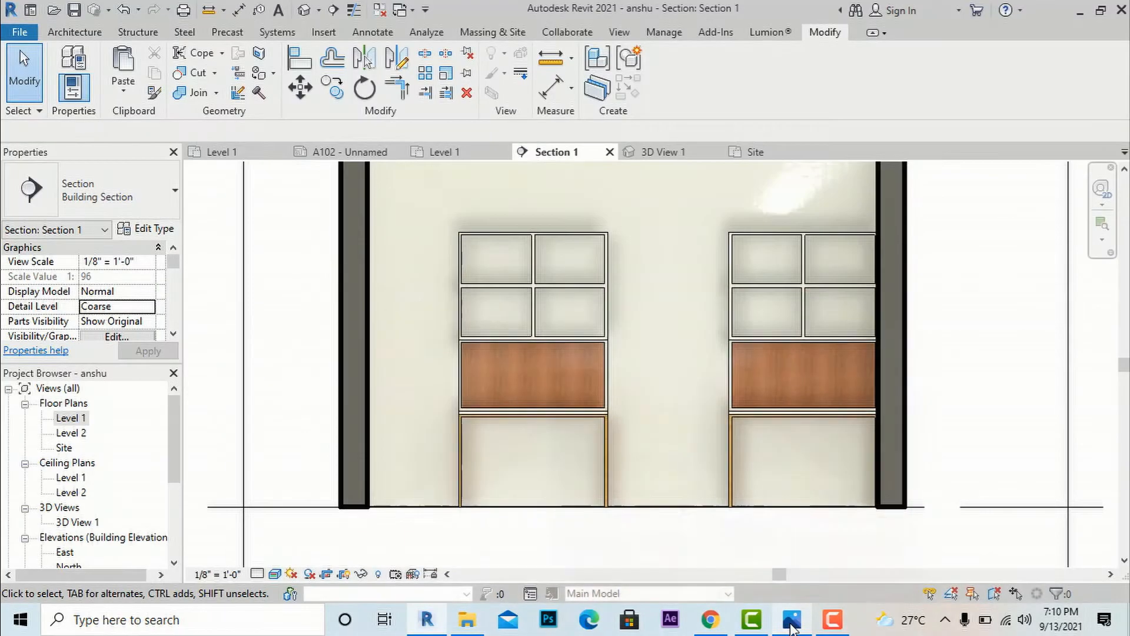
Open the desk model standing clear of the side walls for in-place editing and recheck the window seat in the reference photo
click(74, 31)
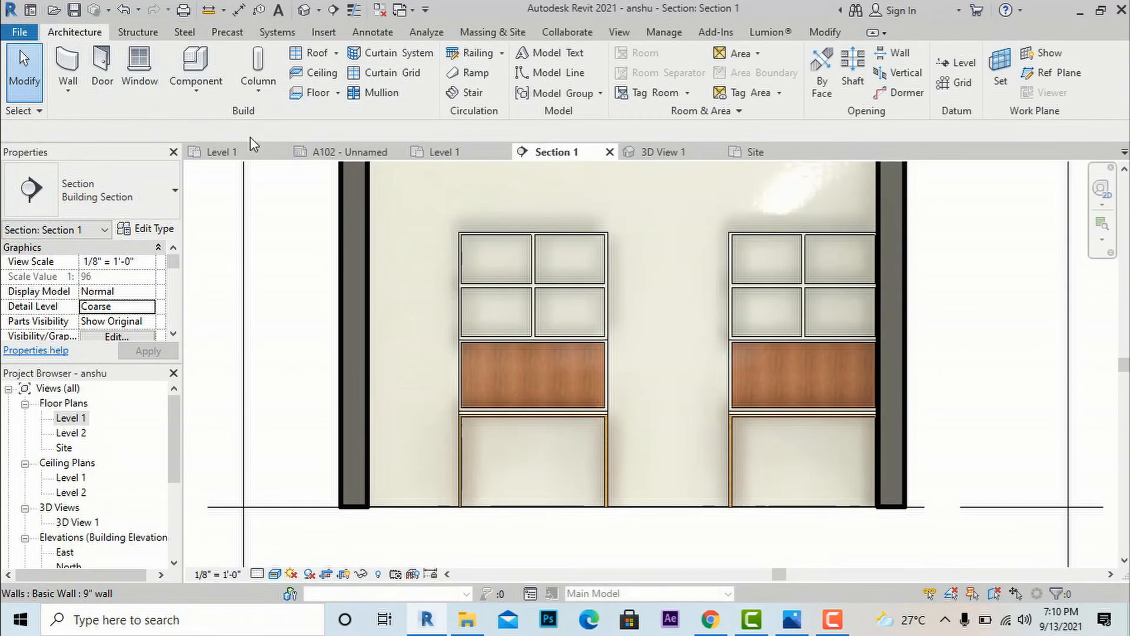
click(606, 451)
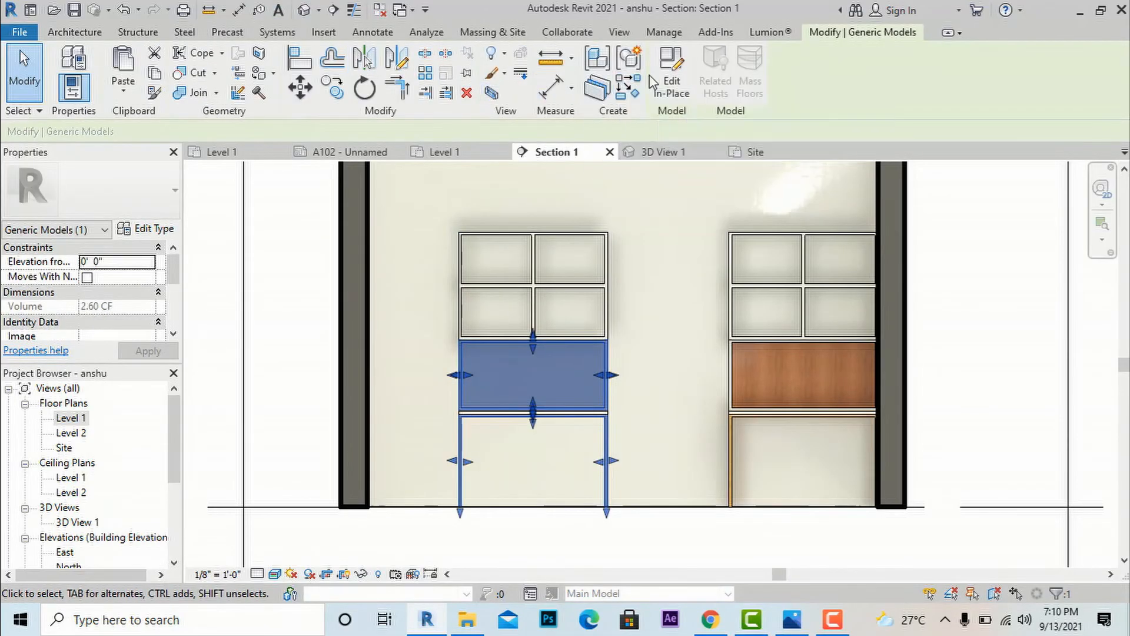
click(671, 87)
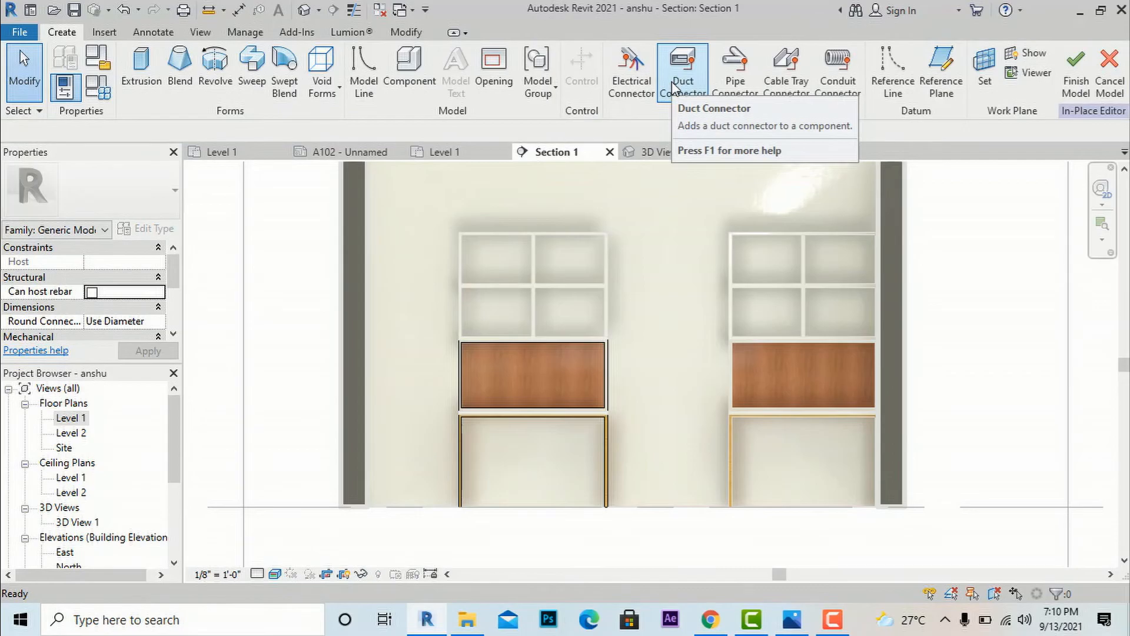
click(796, 620)
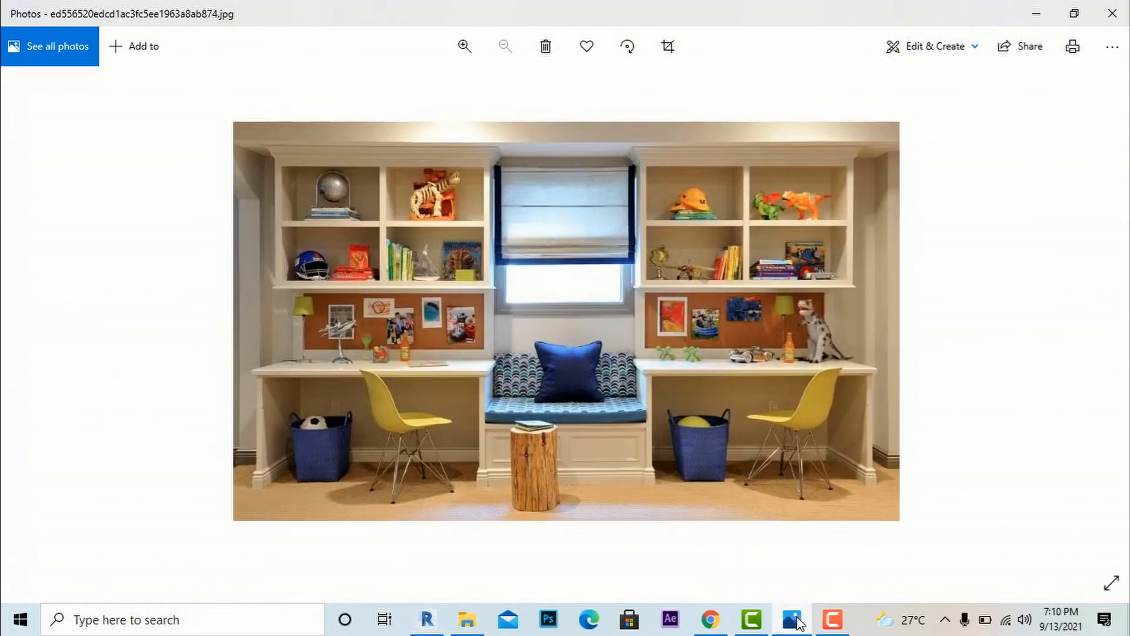
click(795, 619)
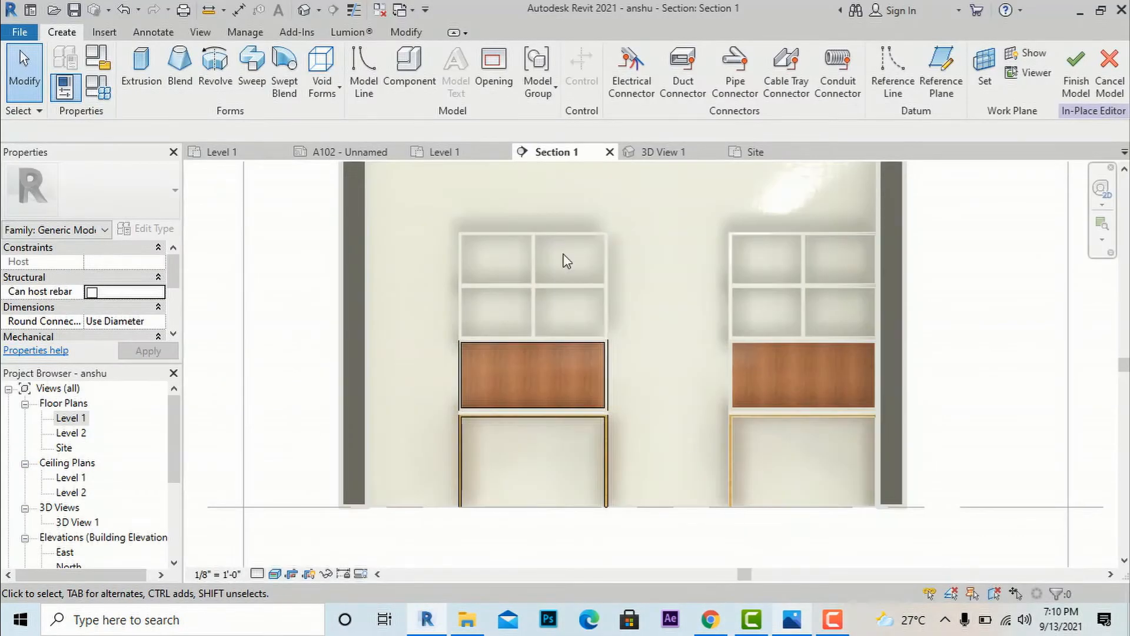
Start a new extrusion in the in-place desk model and switch Section 1 to an unshaded line display
click(141, 66)
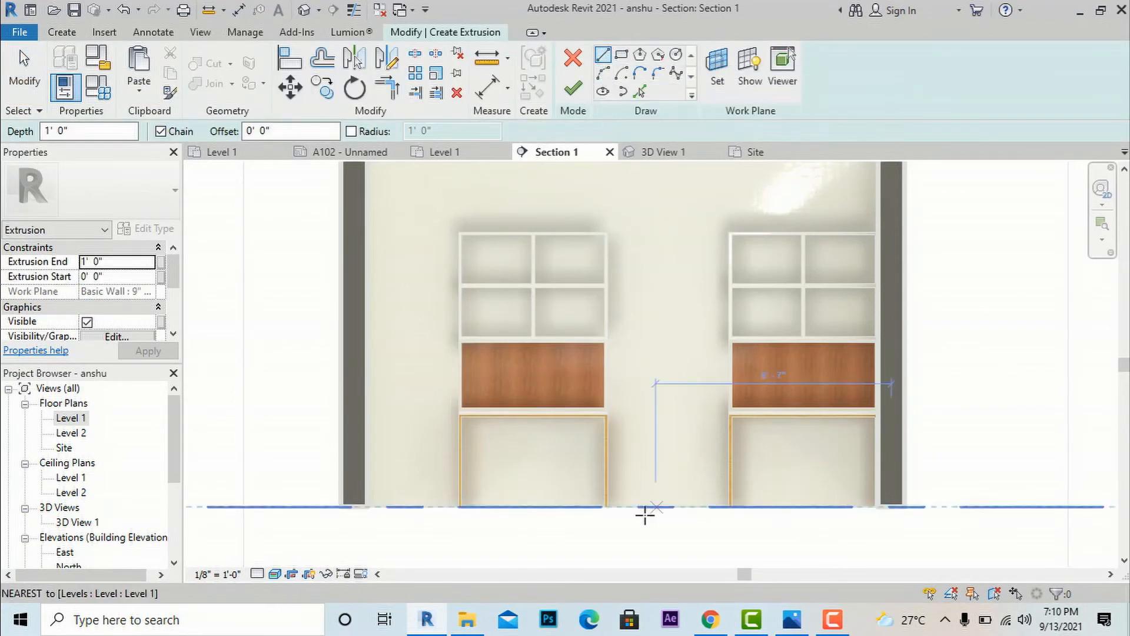
scroll(646, 512, up, 4)
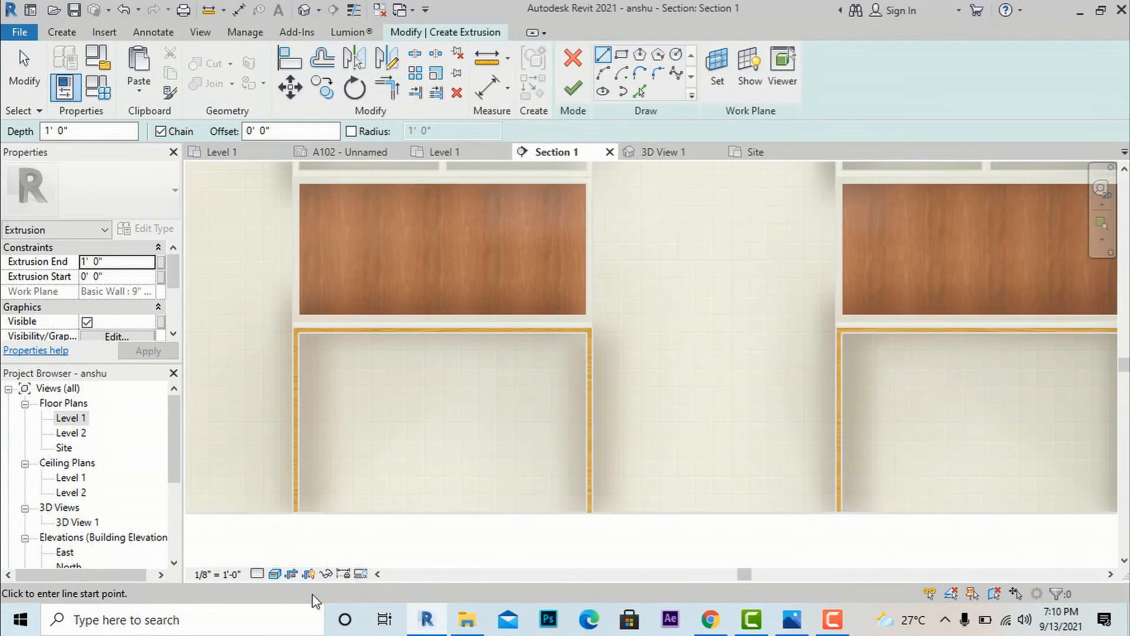
click(274, 574)
click(295, 488)
scroll(429, 439, down, 2)
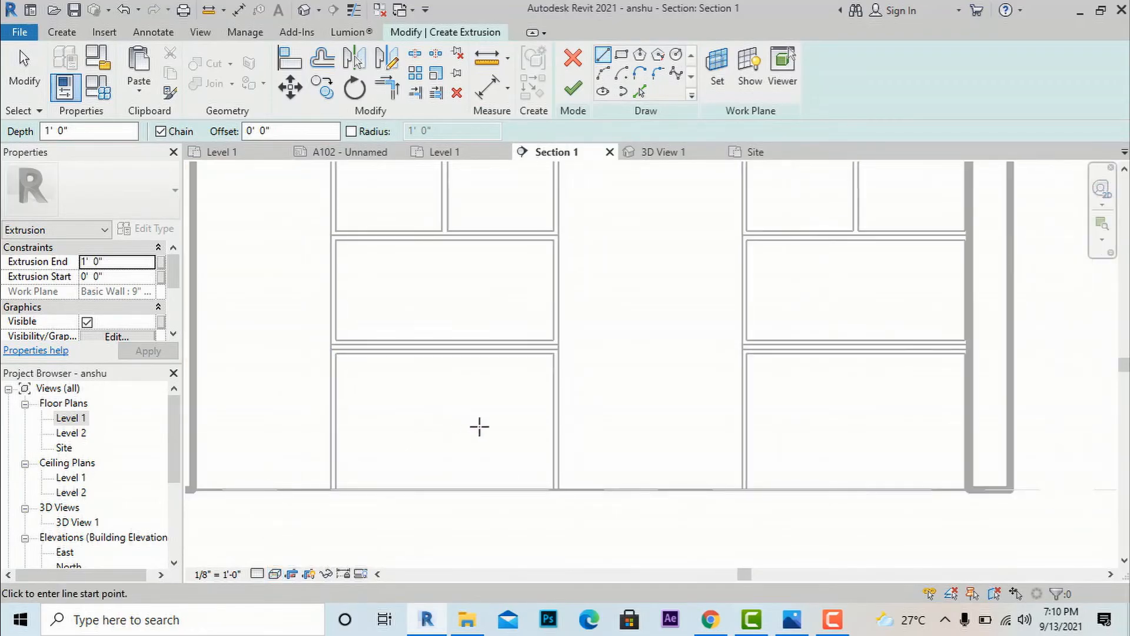
Sketch the seat's horizontal top line between the facing desk legs, about 3'-4 1/2" long and 1'-5" above Level 1
click(559, 411)
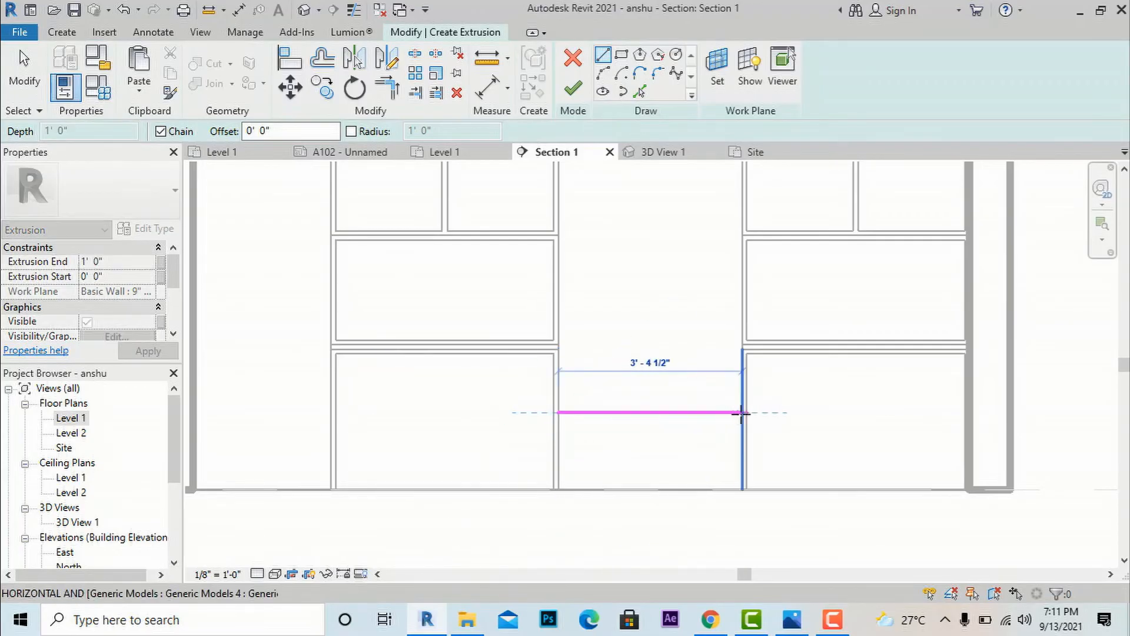
click(741, 413)
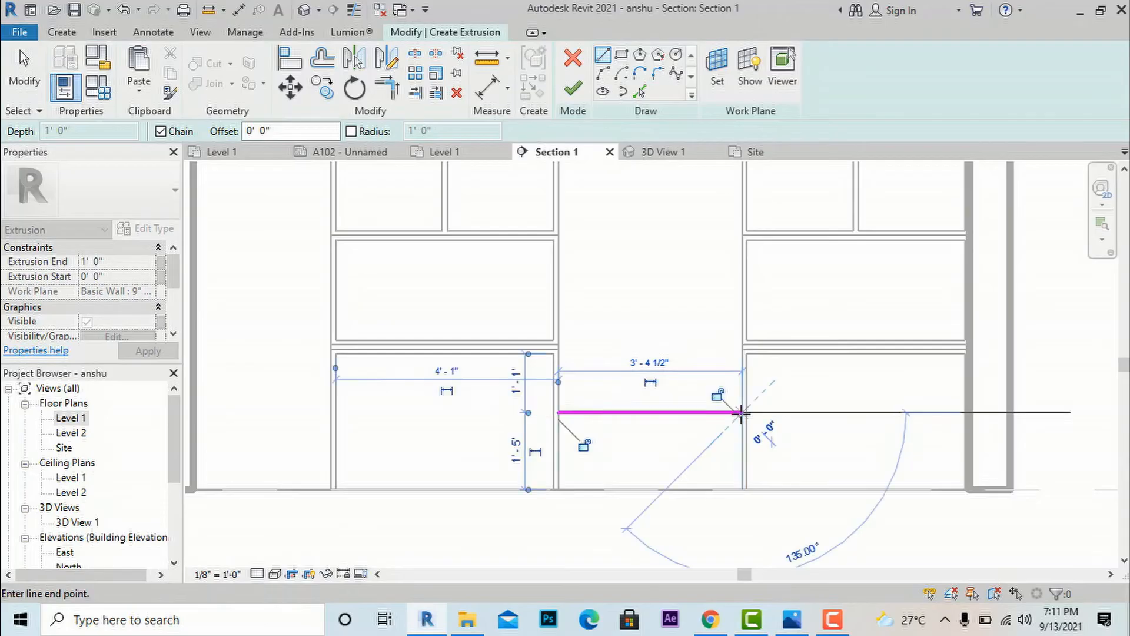
key(Escape)
scroll(590, 439, up, 1)
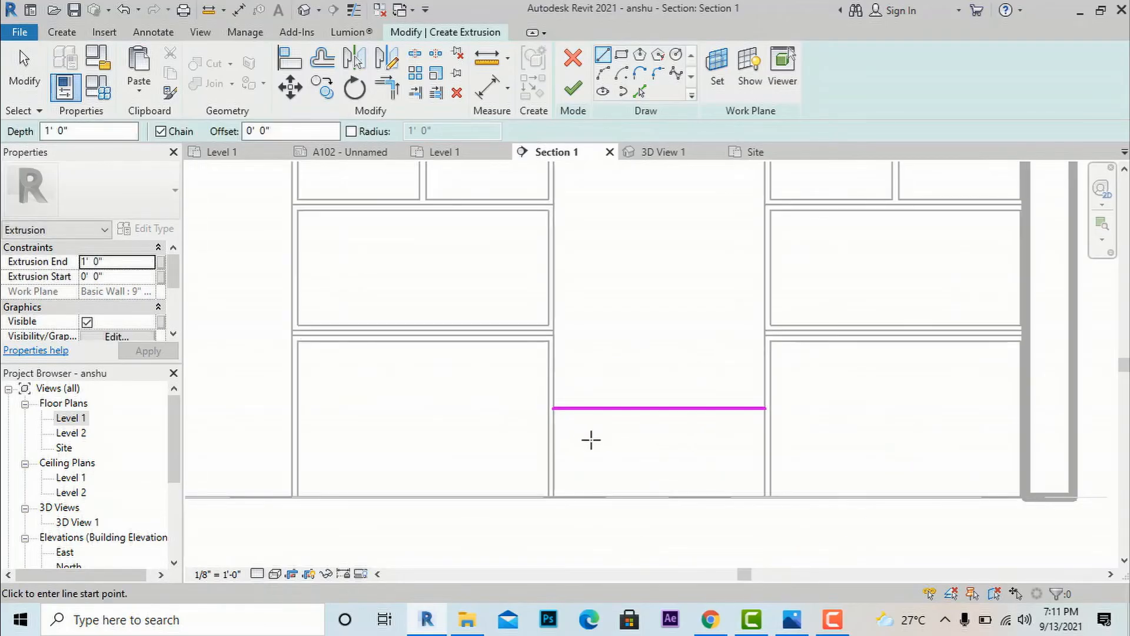
scroll(564, 431, up, 2)
key(Escape)
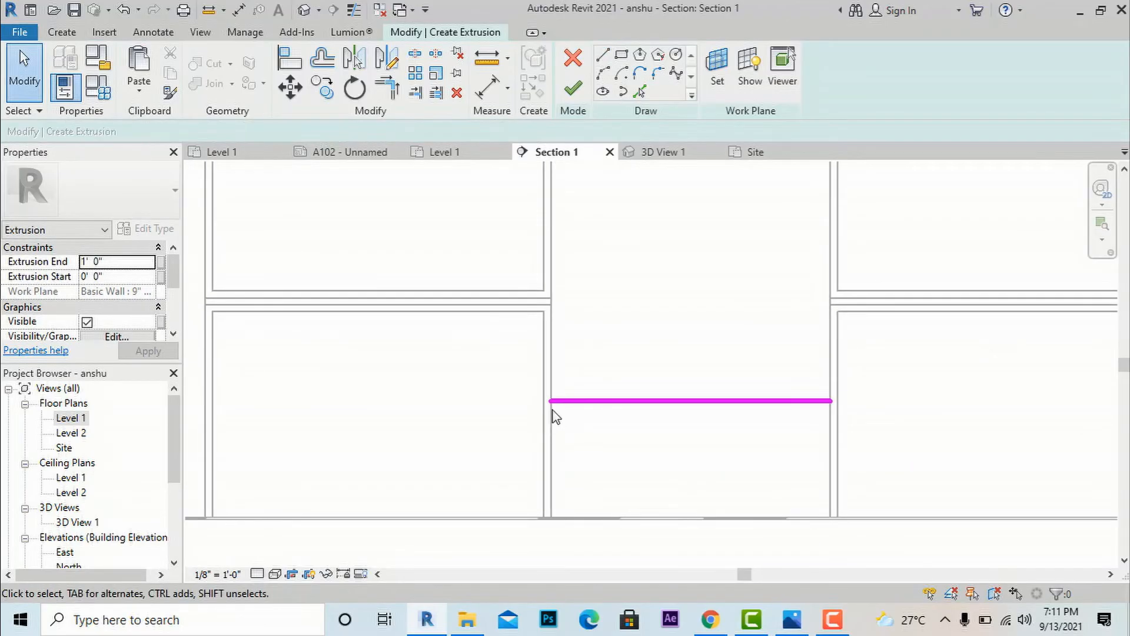
Close the seat outline with a bottom line on Level 1 and vertical sides along the knee-space faces of the adjacent desk legs
scroll(596, 404, down, 1)
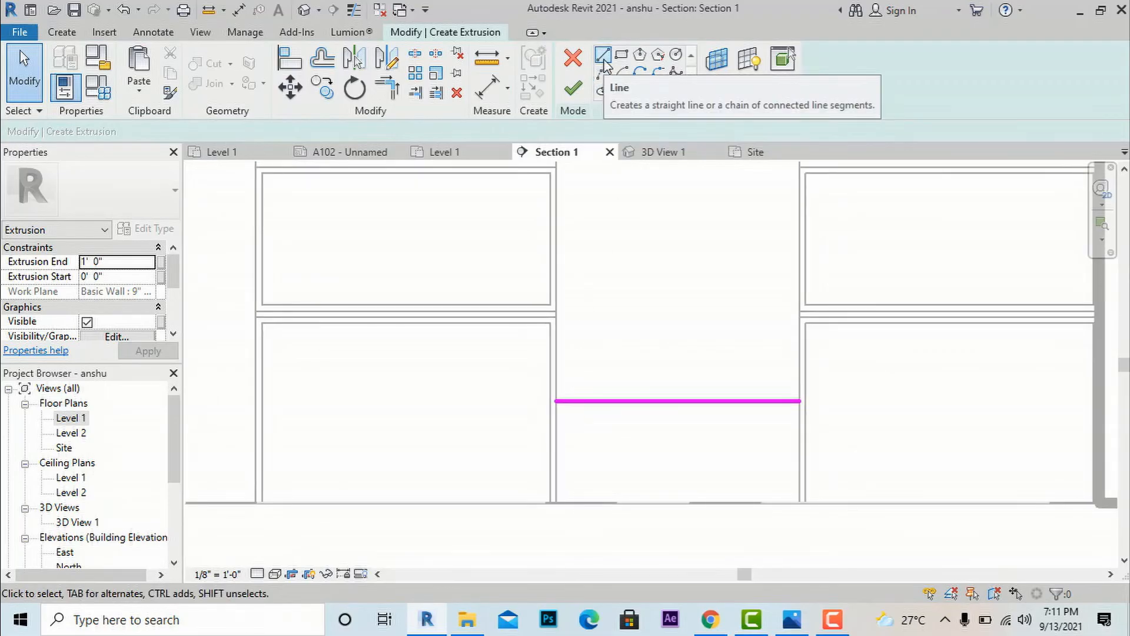
click(603, 57)
click(555, 400)
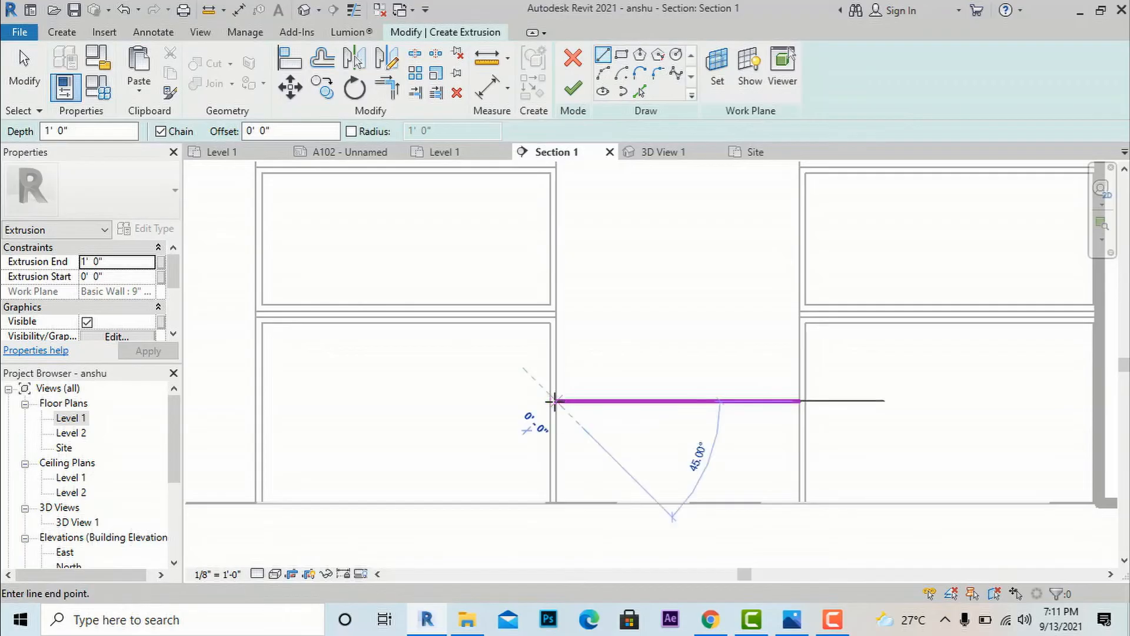
click(549, 502)
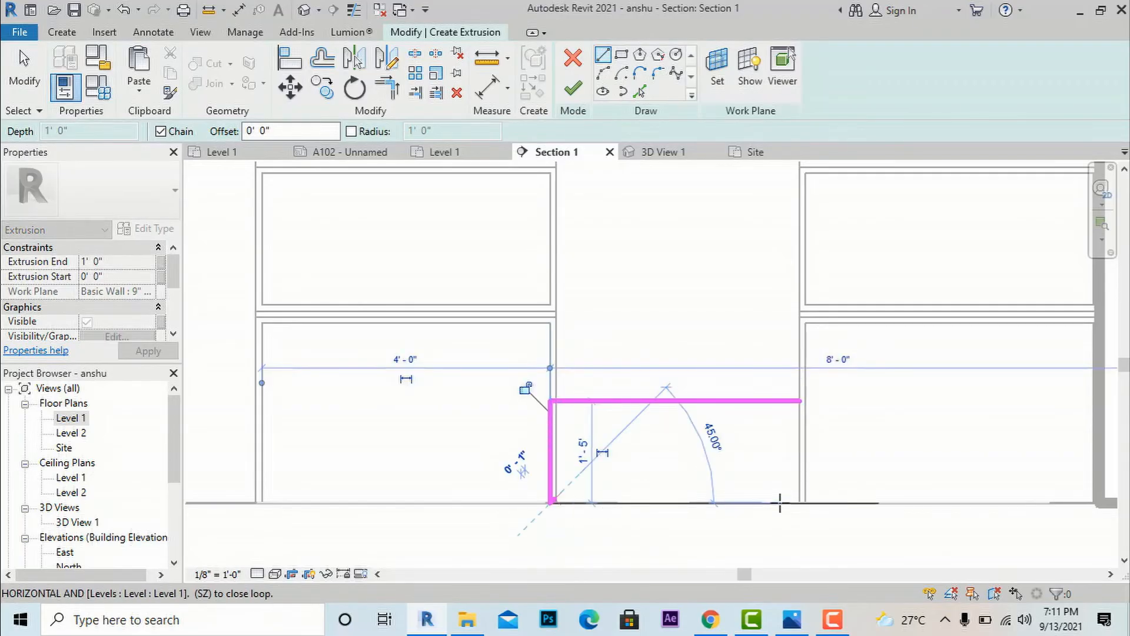
click(806, 502)
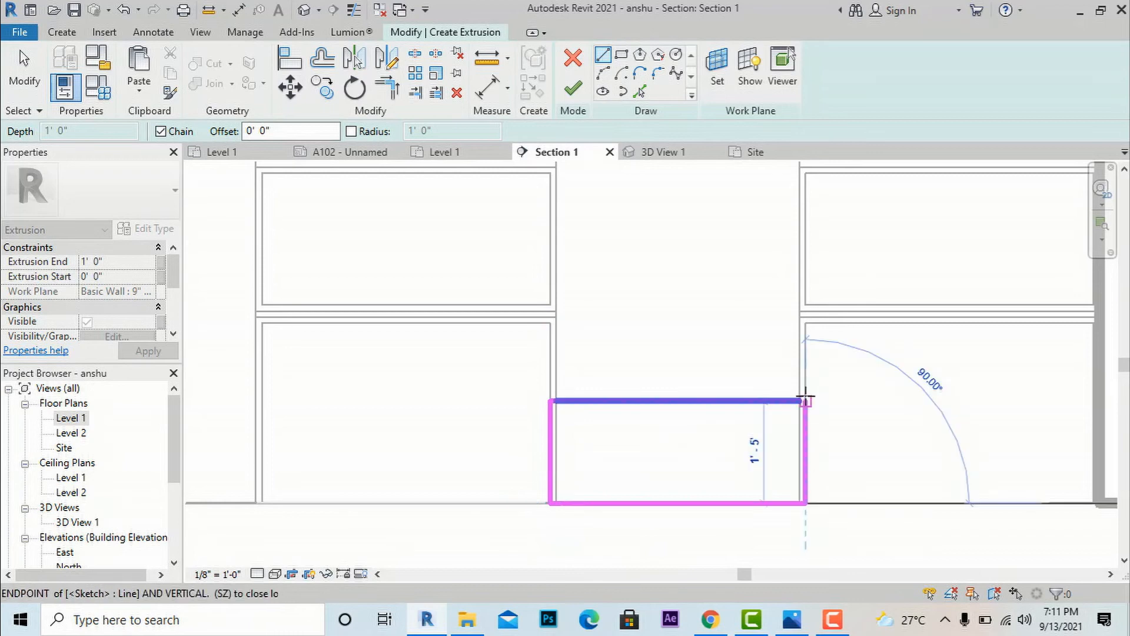
click(805, 400)
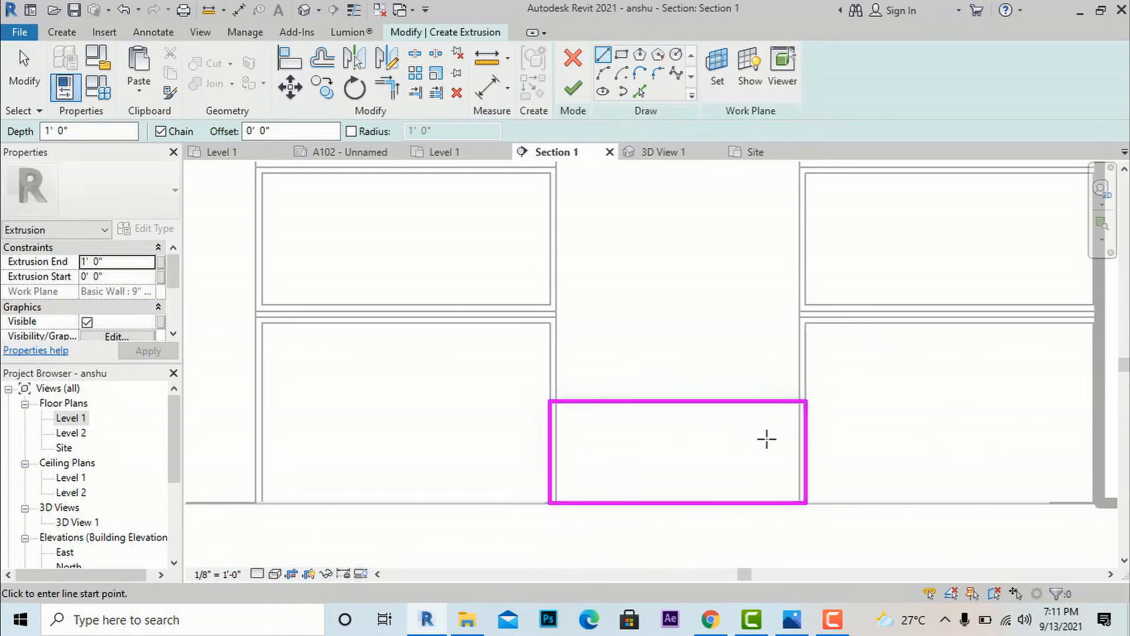
scroll(764, 439, up, 2)
key(Escape)
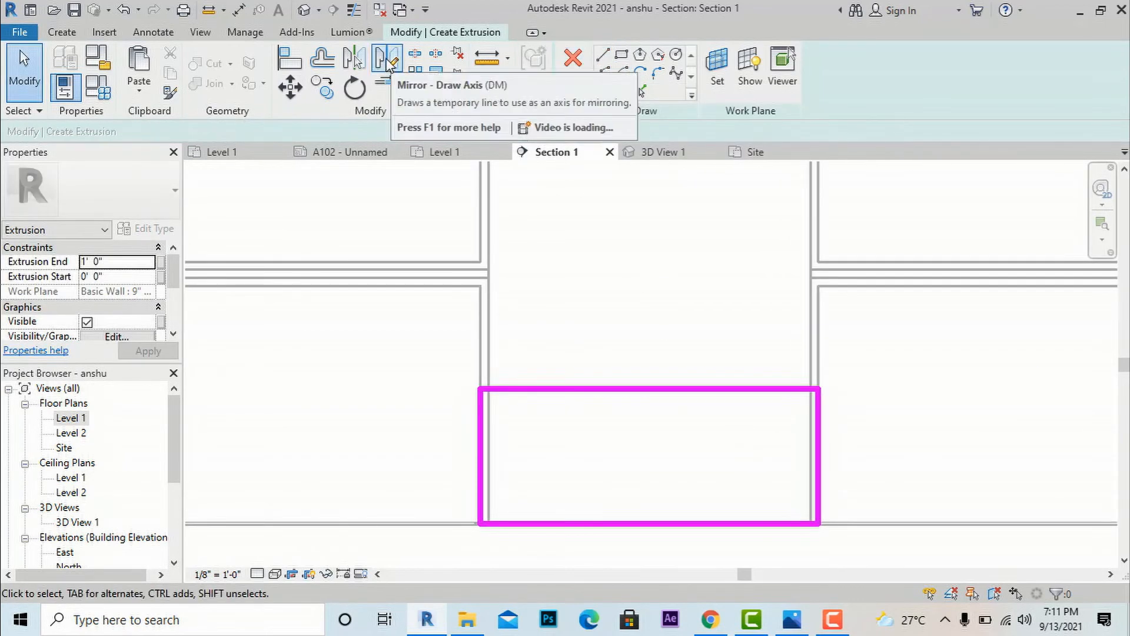
Offset copies of all four seat outline lines 1" inward to form the inner outline of the box
click(323, 59)
drag(410, 132, 306, 135)
text(1)
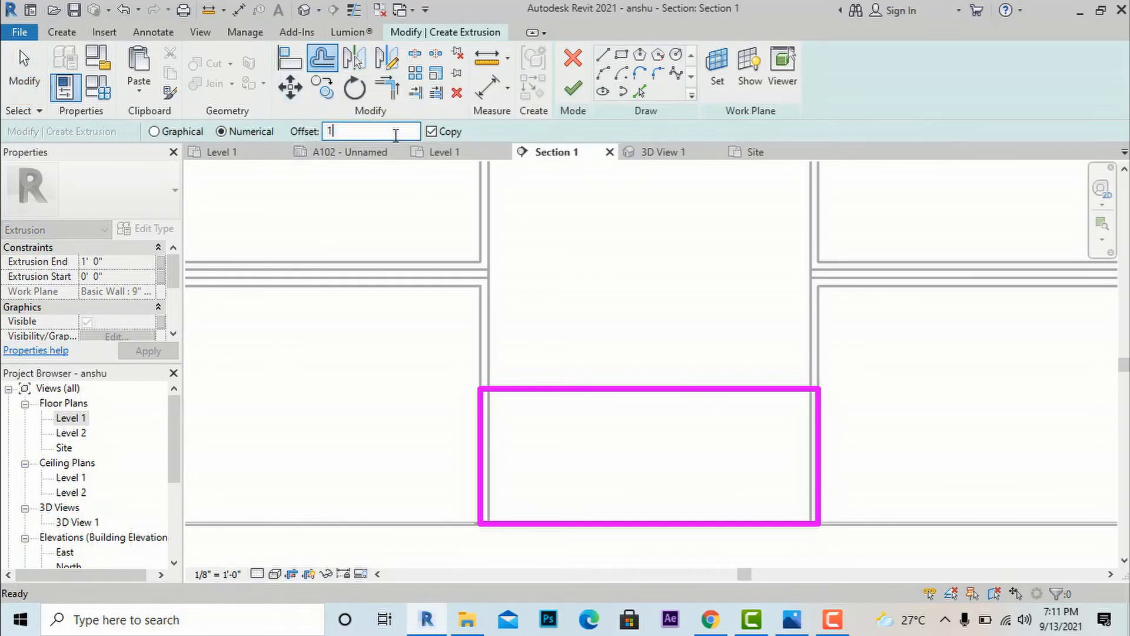
click(602, 393)
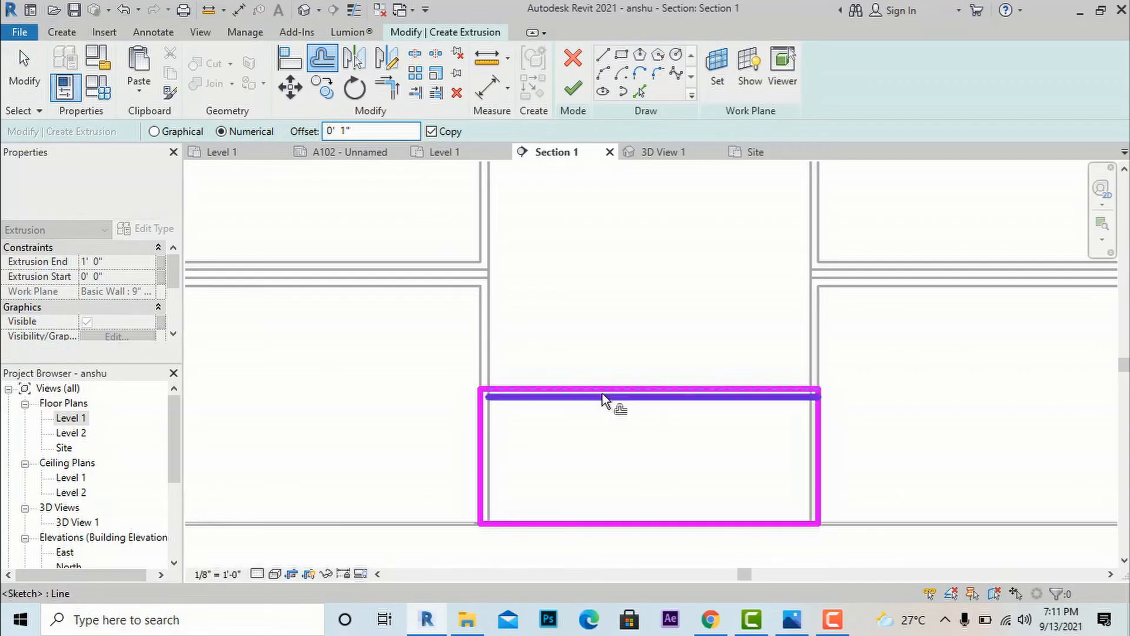
click(487, 440)
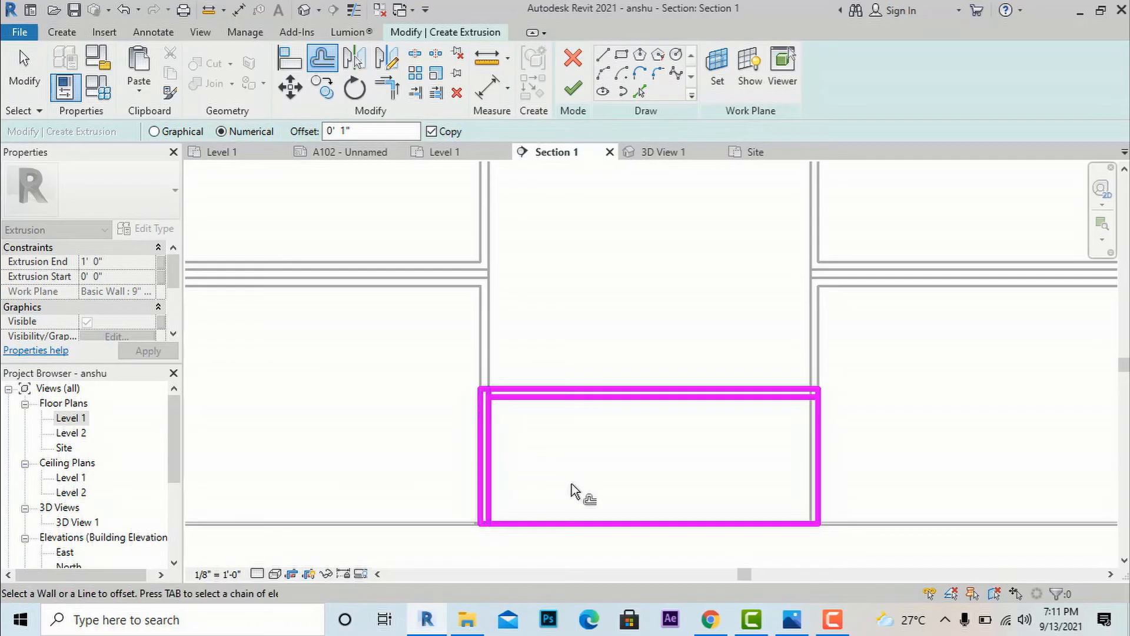
click(624, 523)
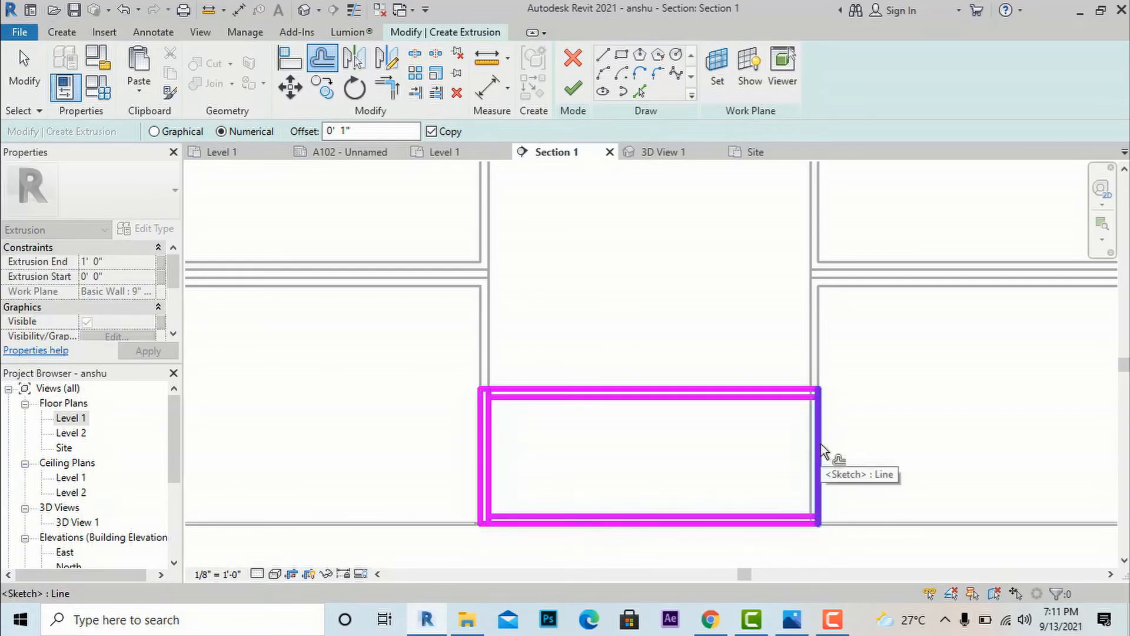
scroll(822, 451, up, 3)
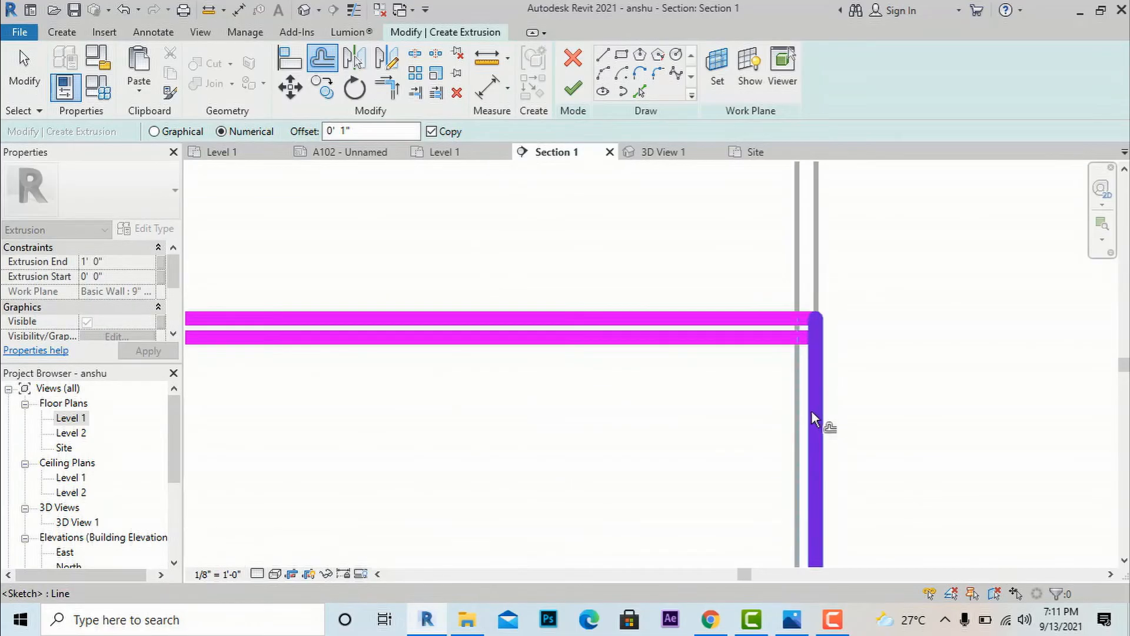
click(817, 359)
scroll(866, 329, down, 3)
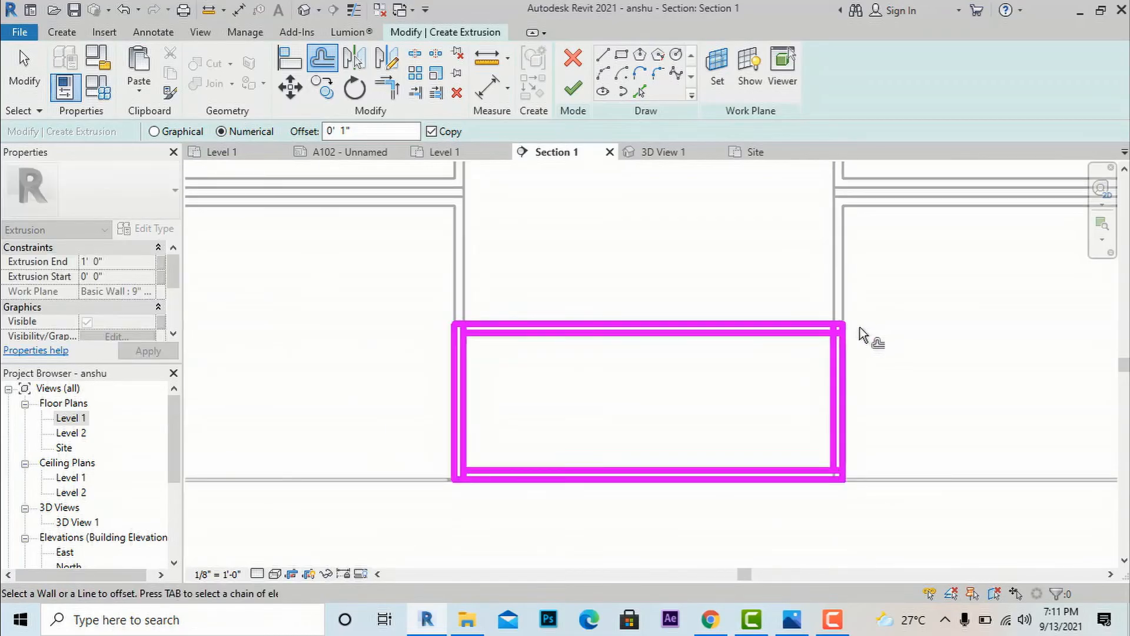
key(Escape)
Trim the overlapping inner offset lines to clean corners so they form a closed inner rectangle
click(389, 89)
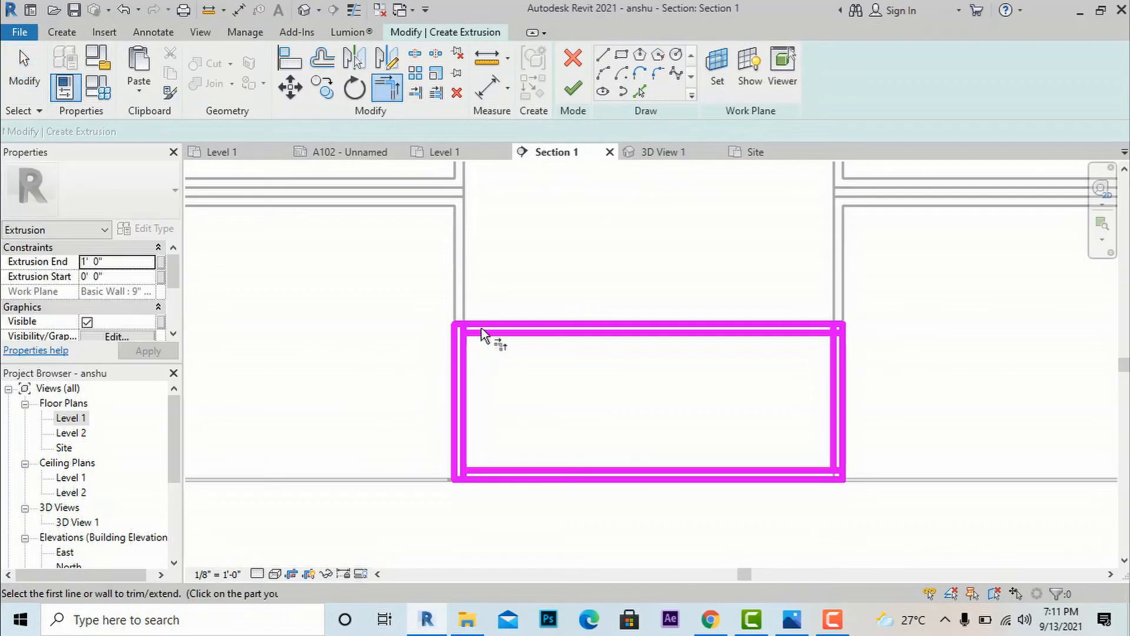
click(467, 448)
click(476, 469)
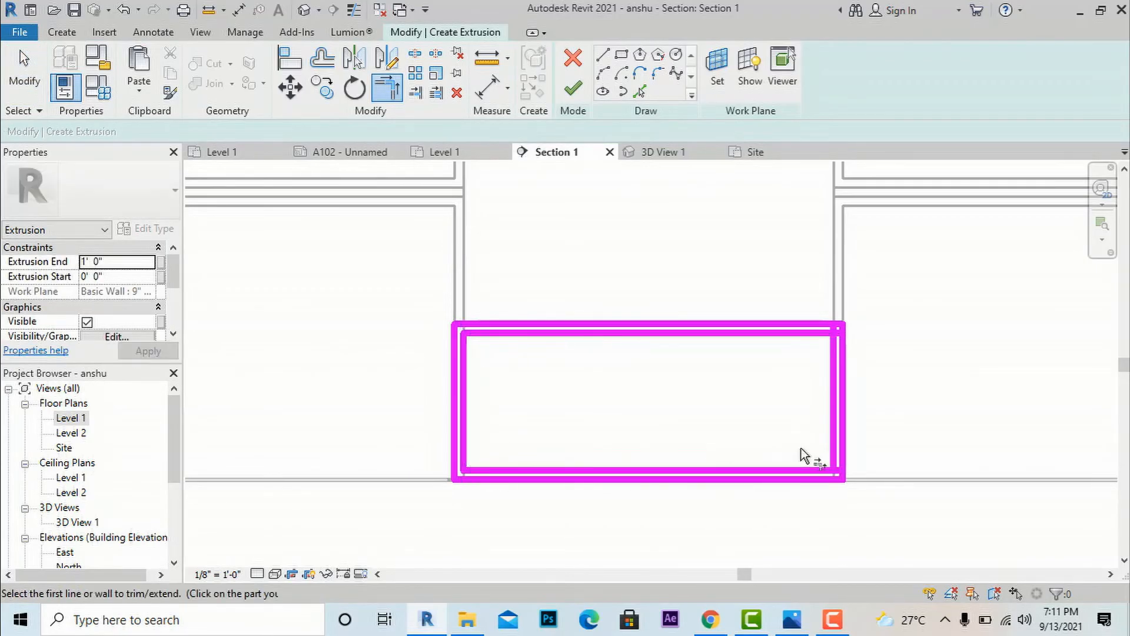
click(835, 450)
click(815, 334)
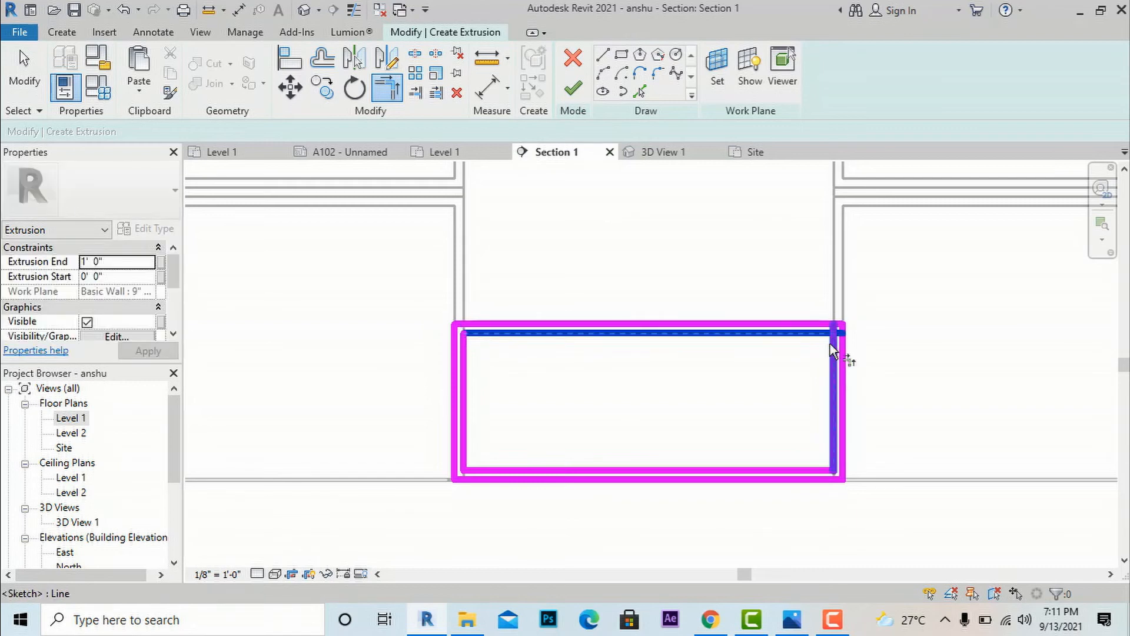
click(829, 344)
key(Escape)
Set the seat's extrusion end to 2' 0", finish the sketch and finish the in-place model
scroll(691, 433, down, 4)
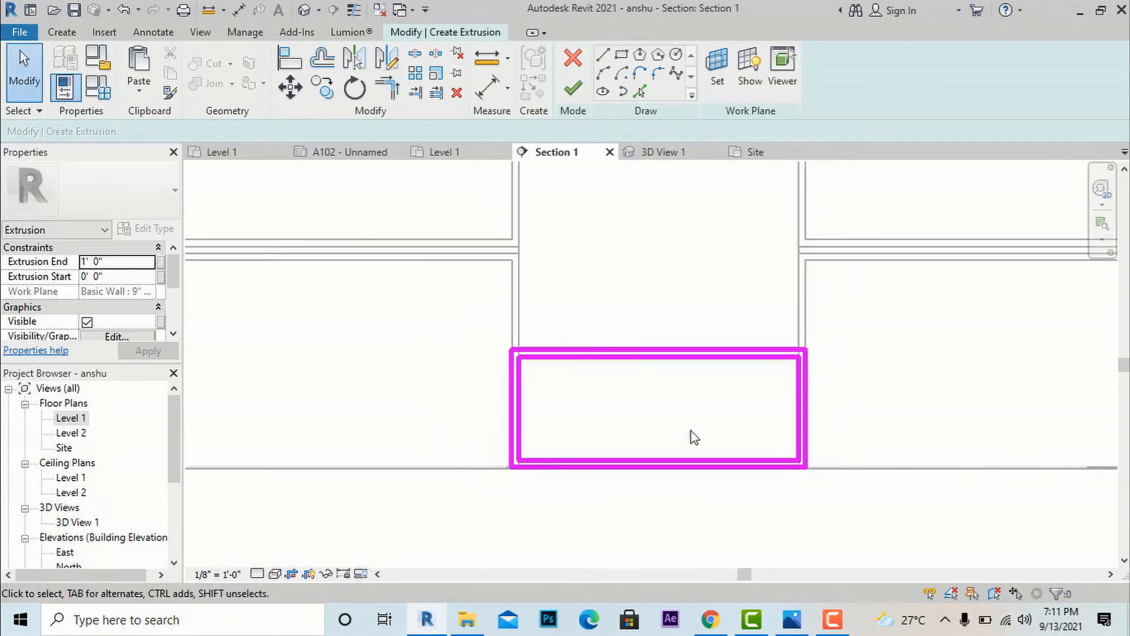
scroll(633, 482, down, 2)
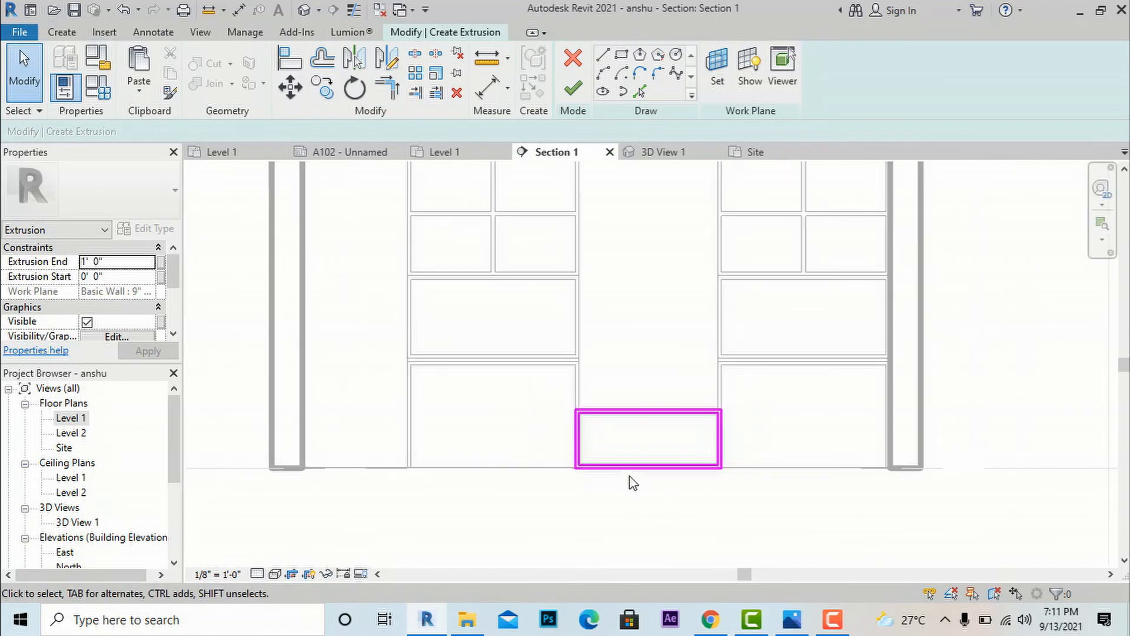
scroll(633, 483, down, 2)
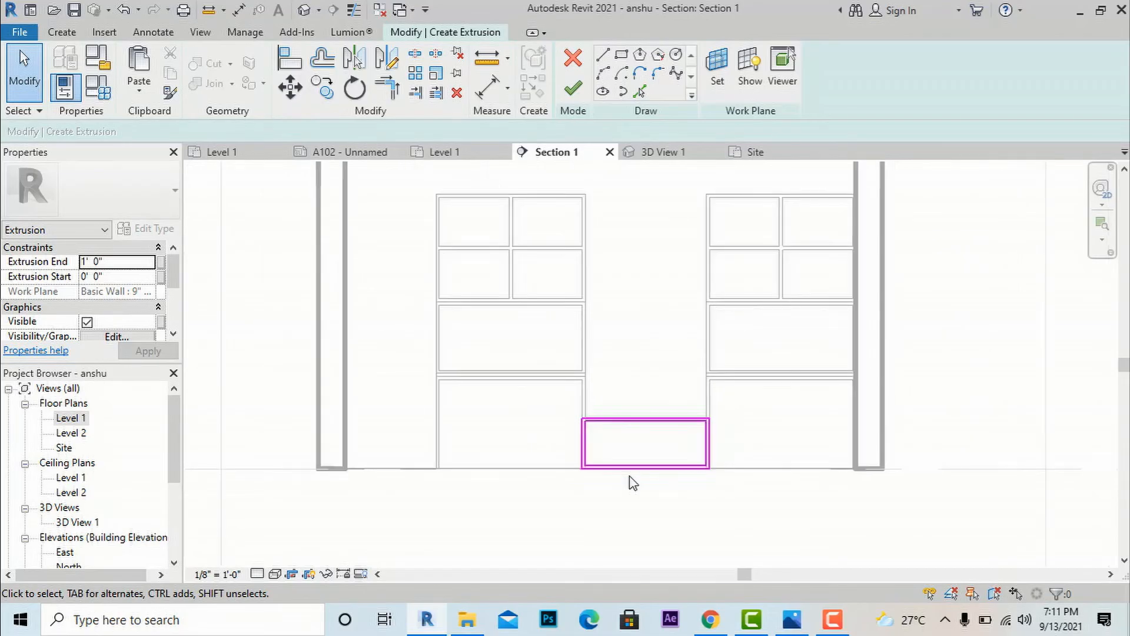
click(124, 264)
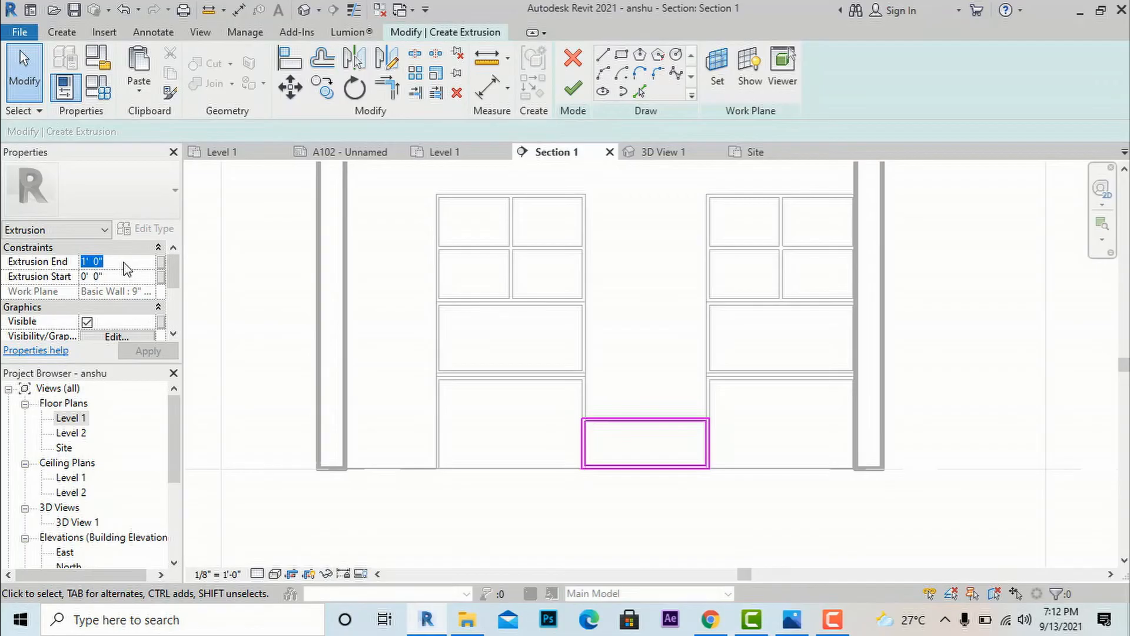
text(2)
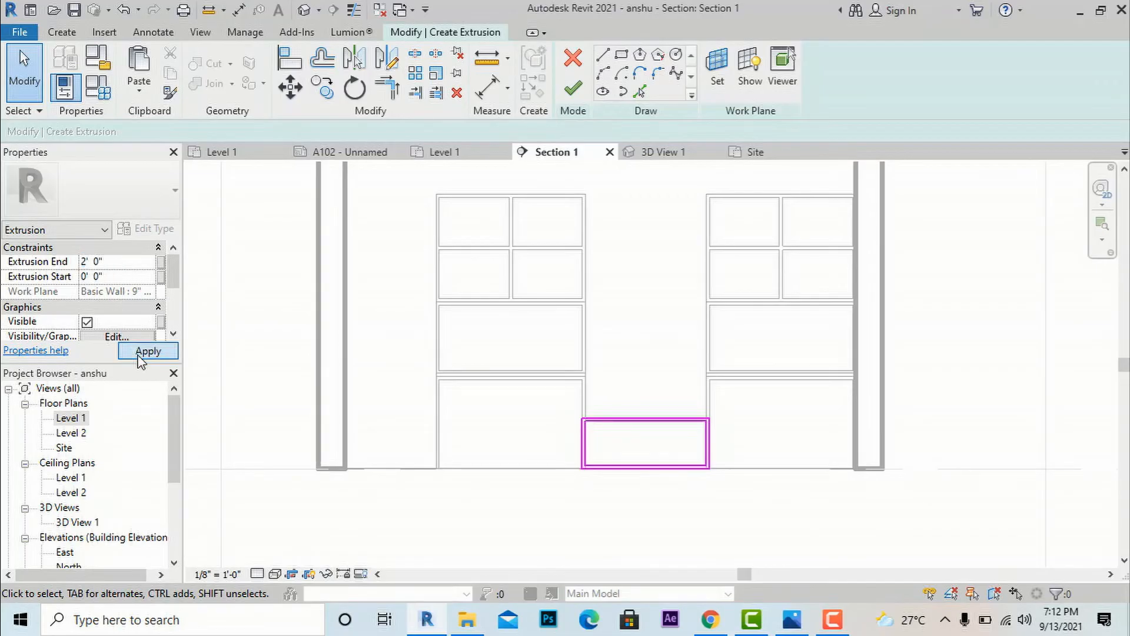
click(141, 355)
click(574, 89)
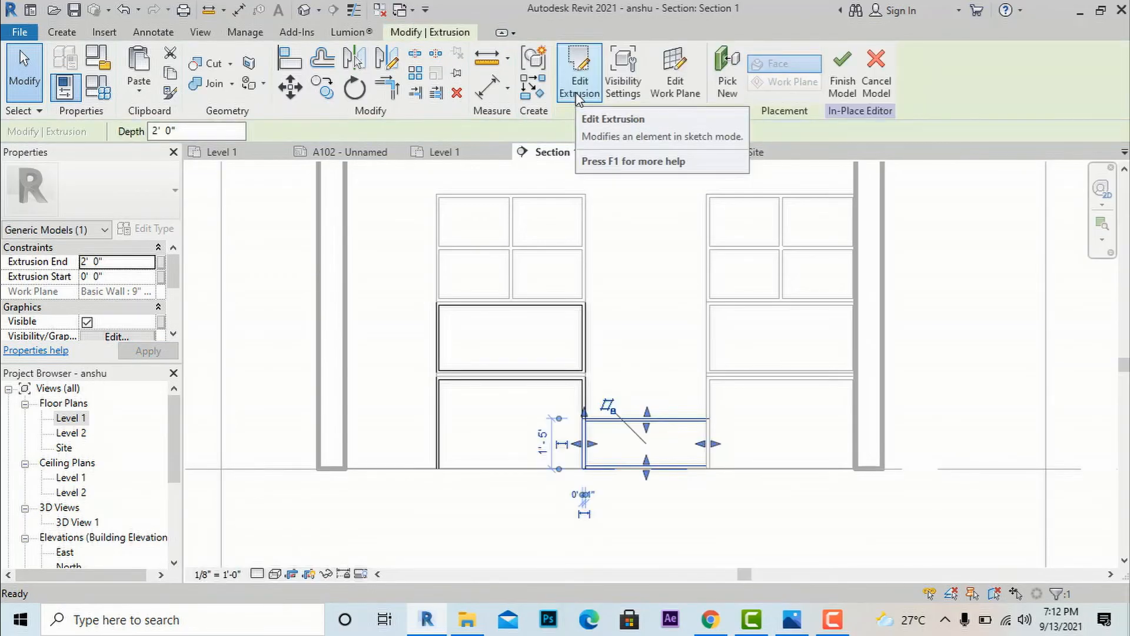
key(Escape)
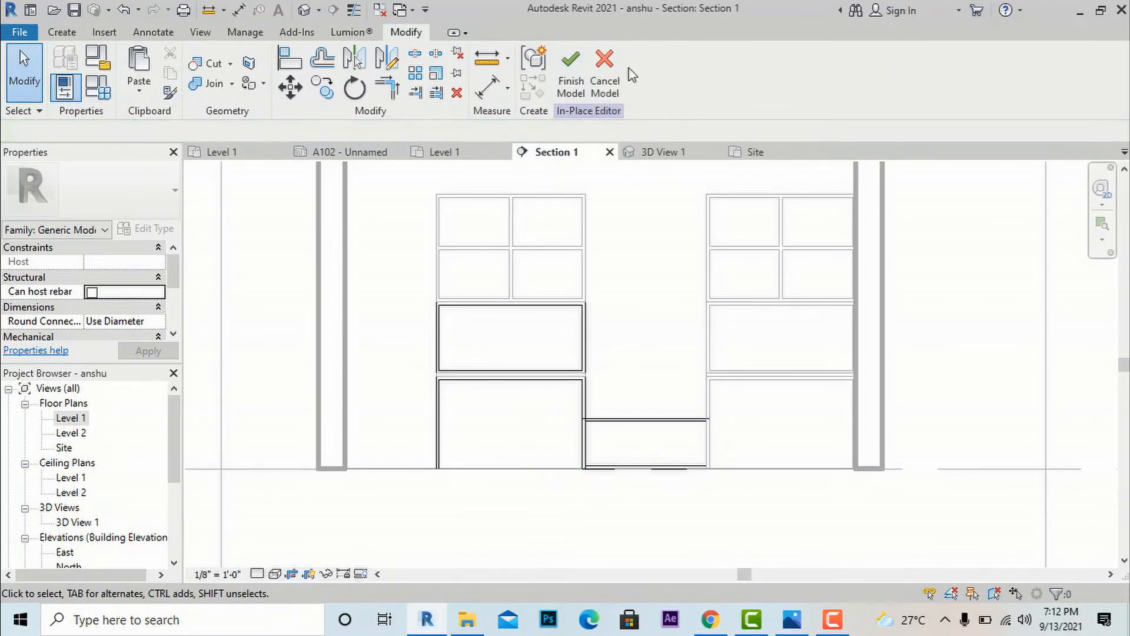
click(578, 77)
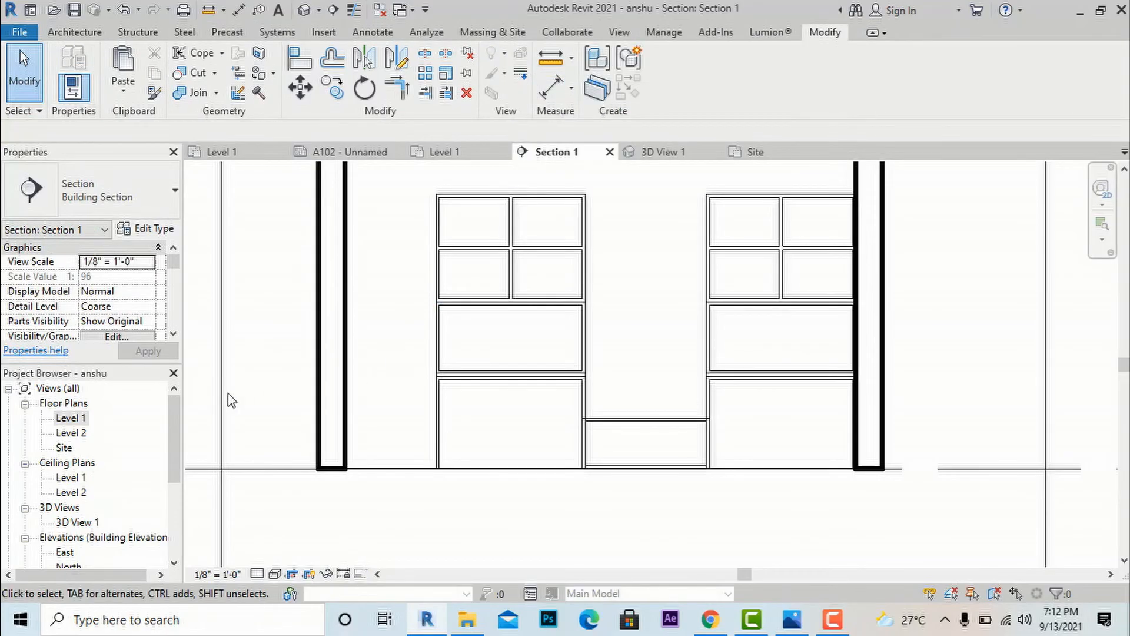
Examine the seat between the desks in 3D View 1 and compare it with the window seat in the reference photo
scroll(110, 497, down, 1)
double_click(93, 508)
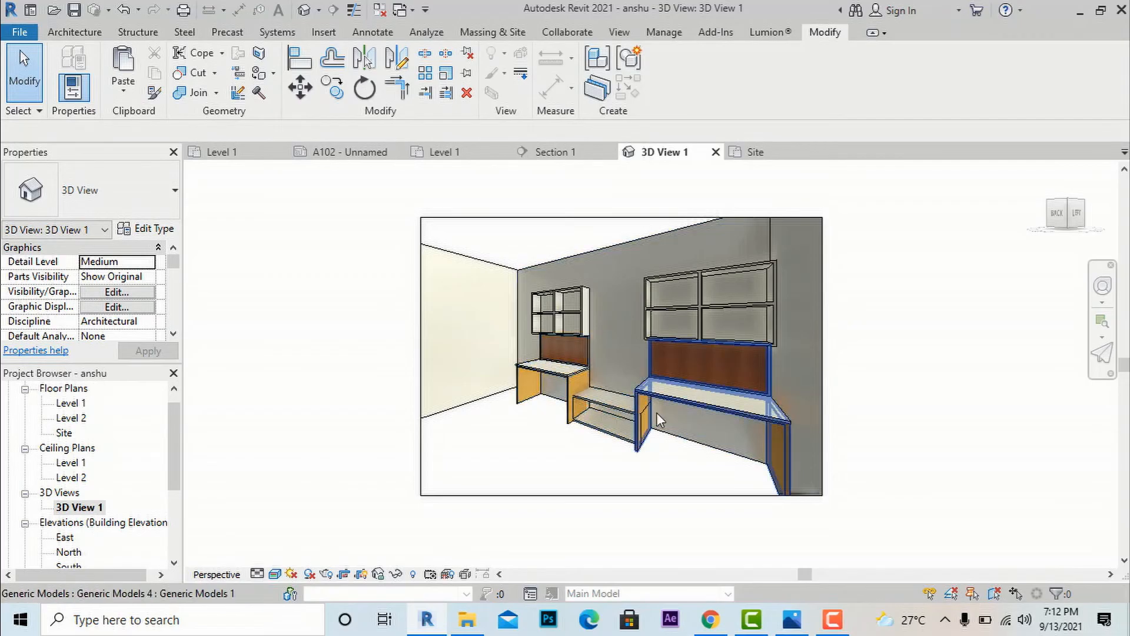
scroll(602, 424, up, 1)
scroll(601, 424, up, 2)
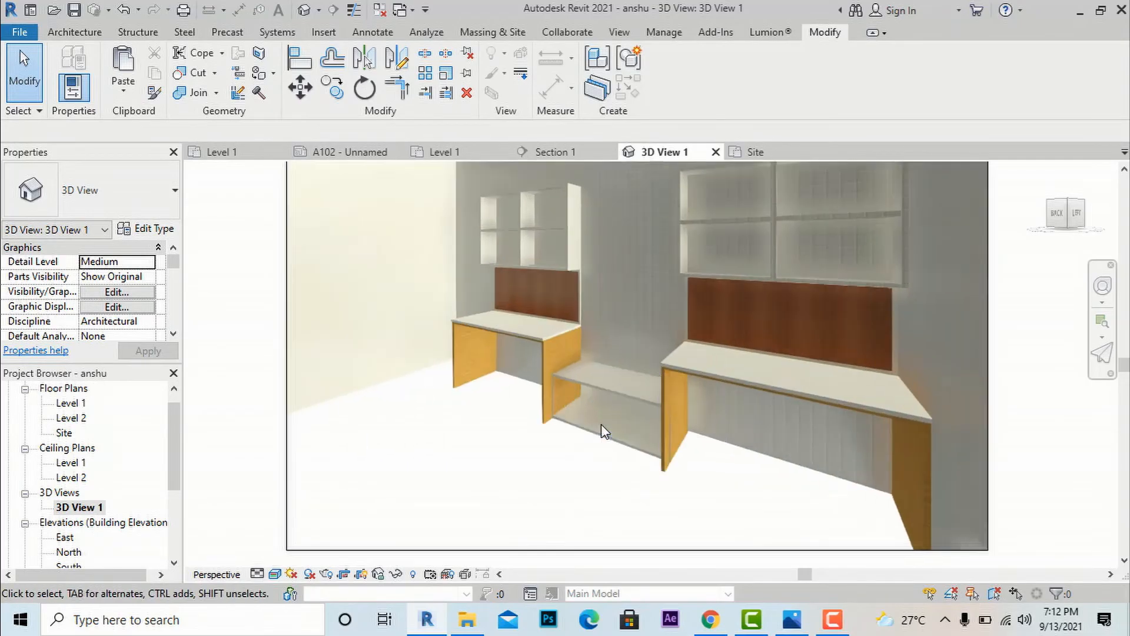
scroll(665, 470, down, 2)
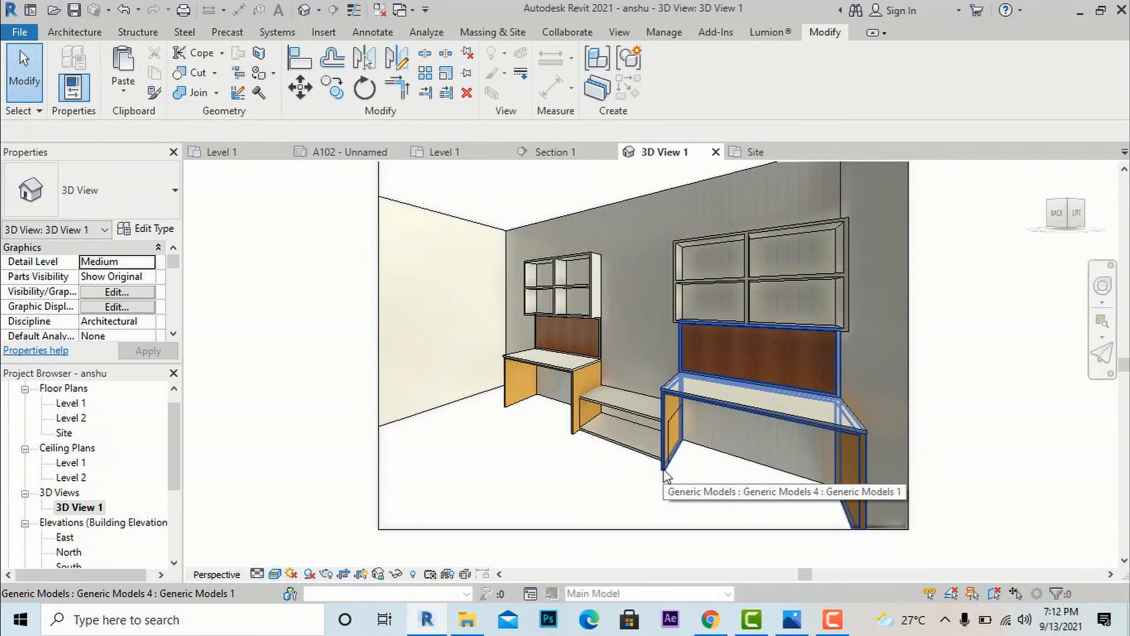
scroll(622, 458, up, 3)
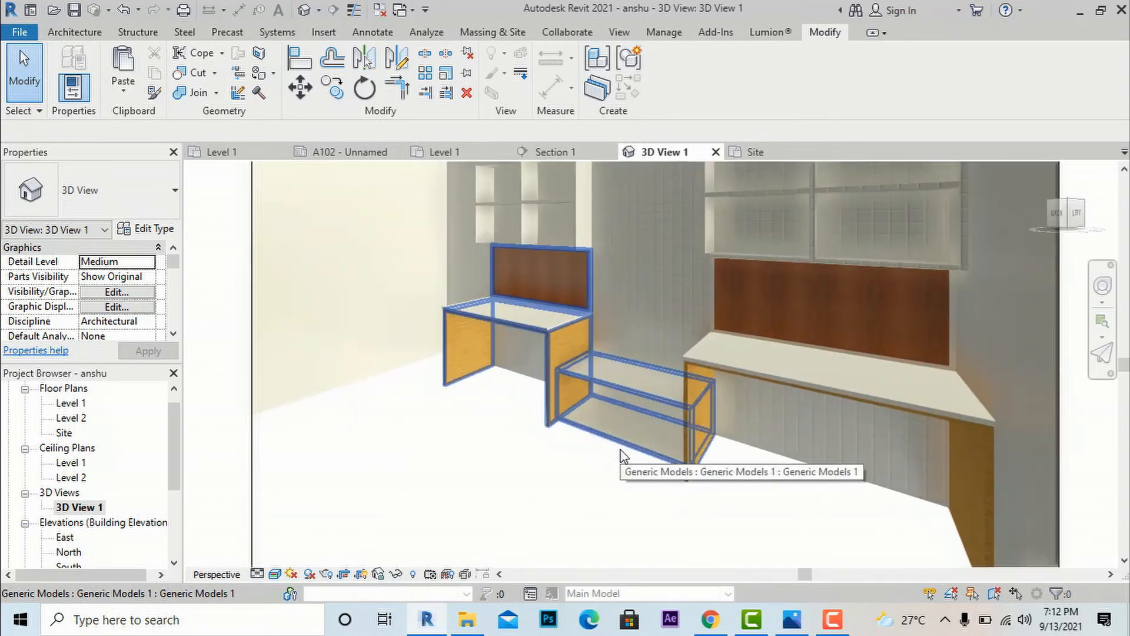
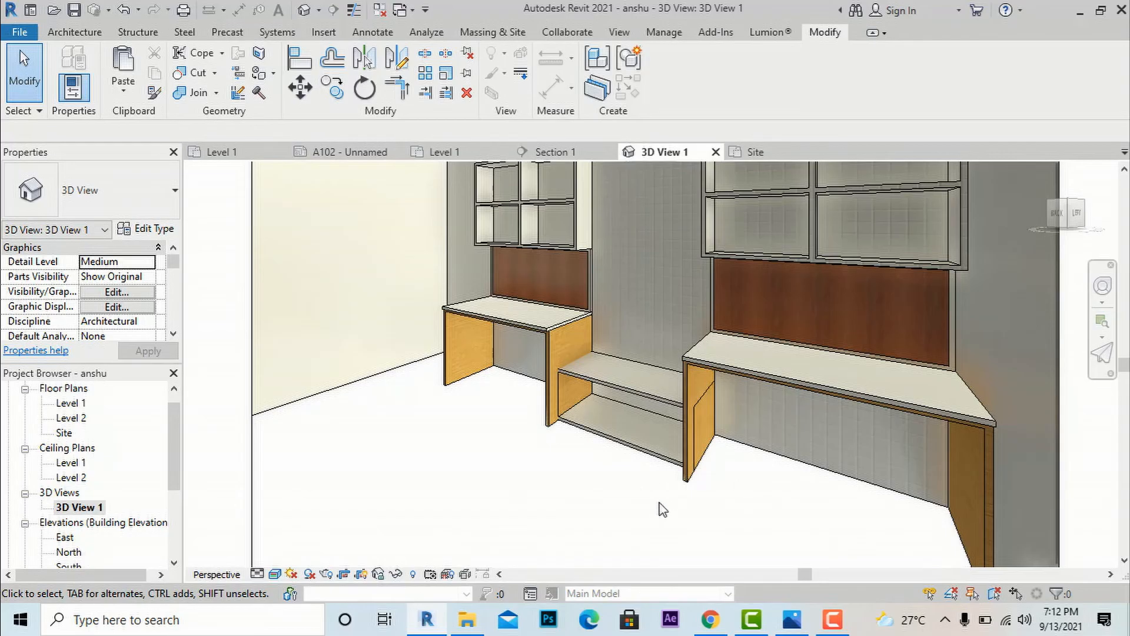
click(794, 620)
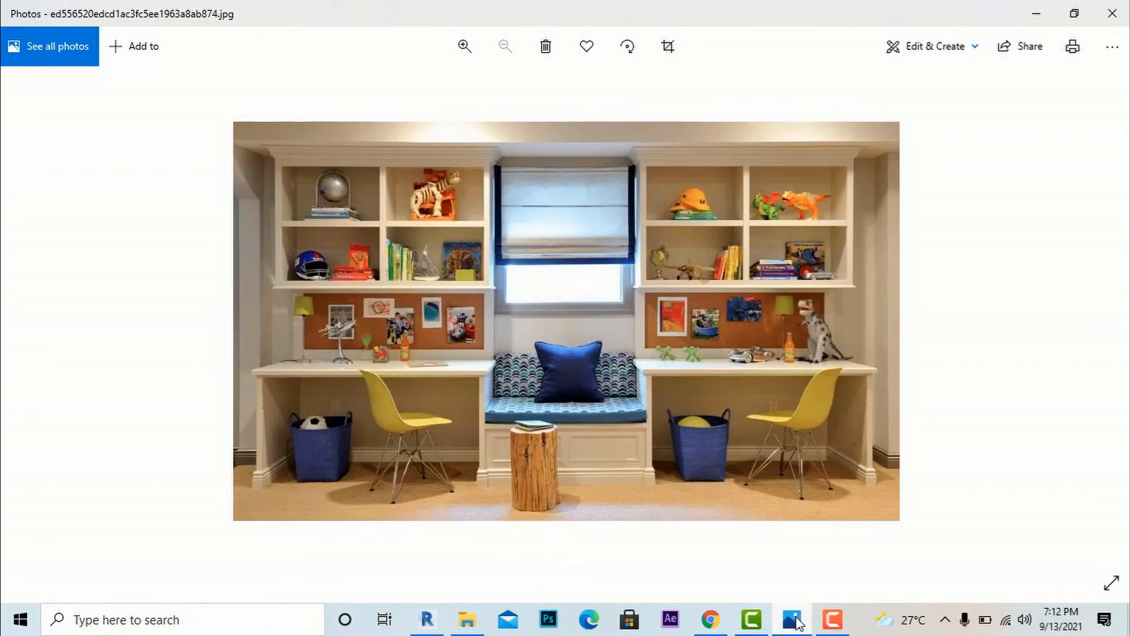
click(794, 620)
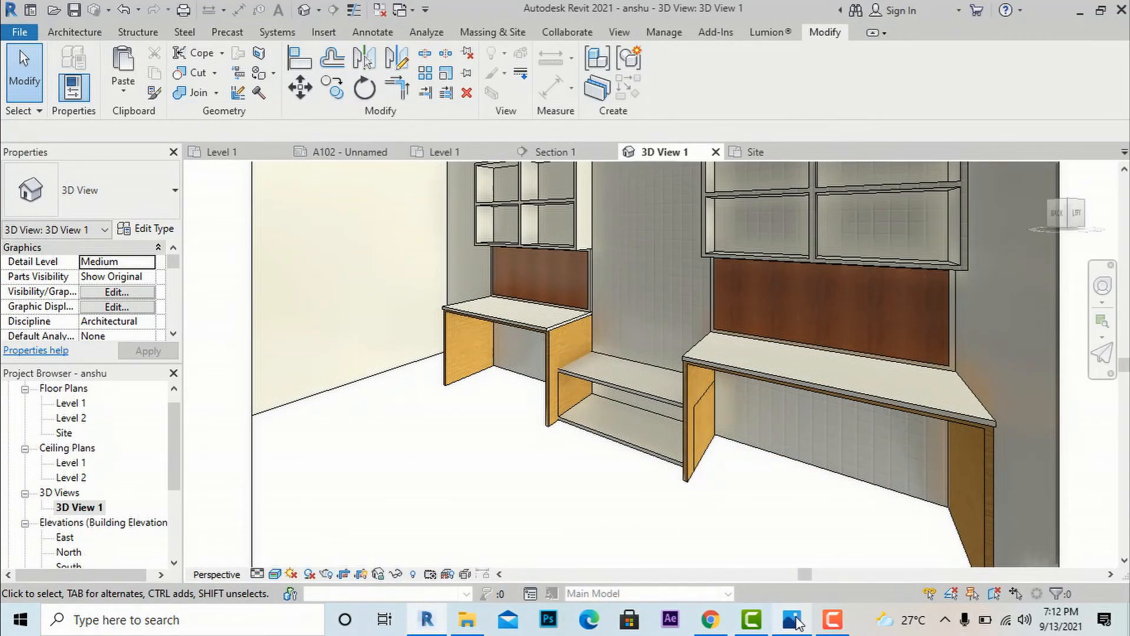
click(794, 619)
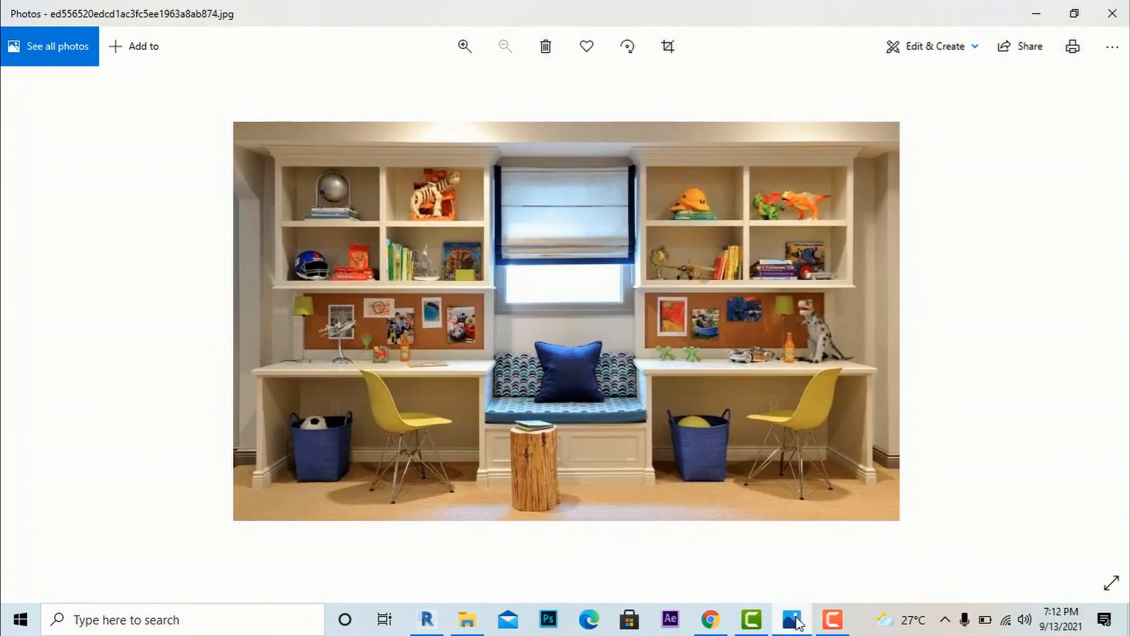
click(794, 619)
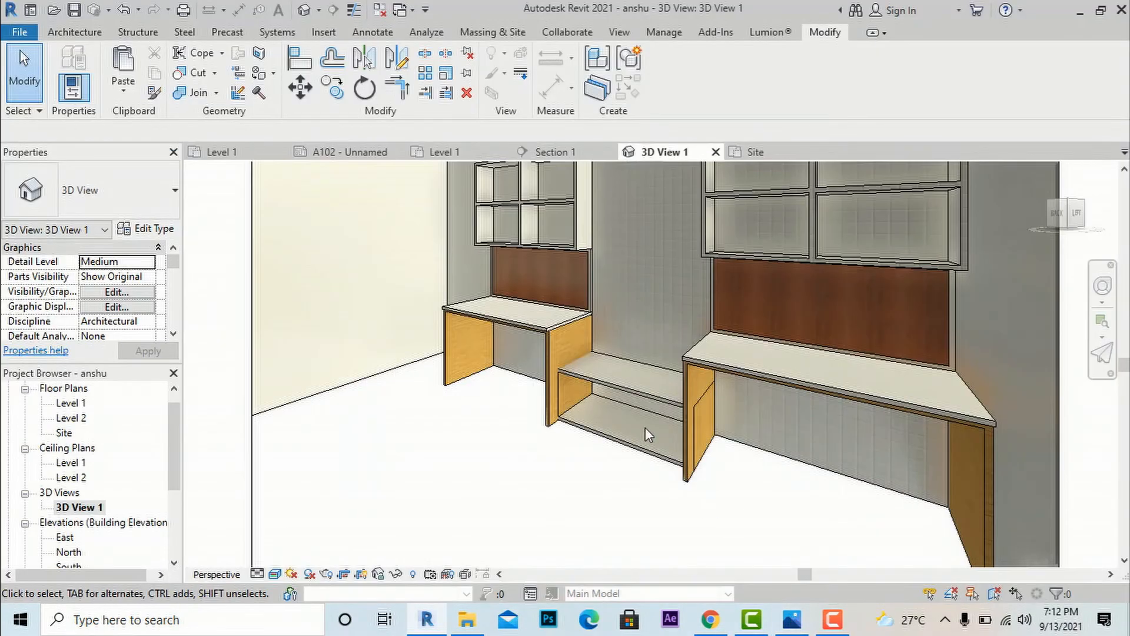
Reopen the desk and seat model for in-place editing and set the seat's extrusion end to 2' 6"
click(622, 387)
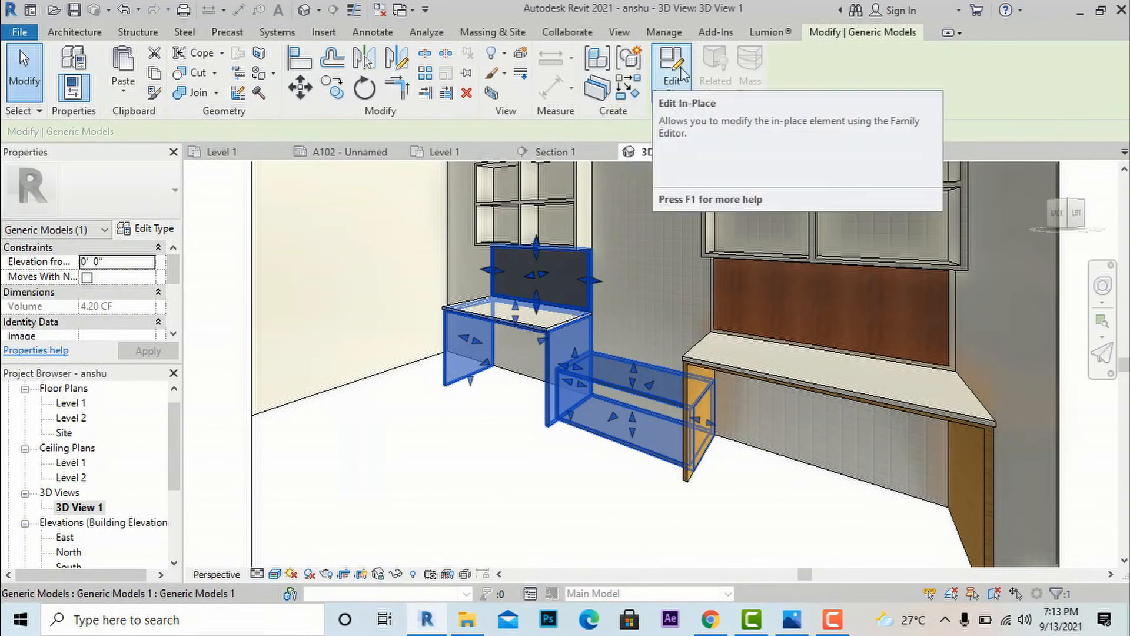
double_click(651, 361)
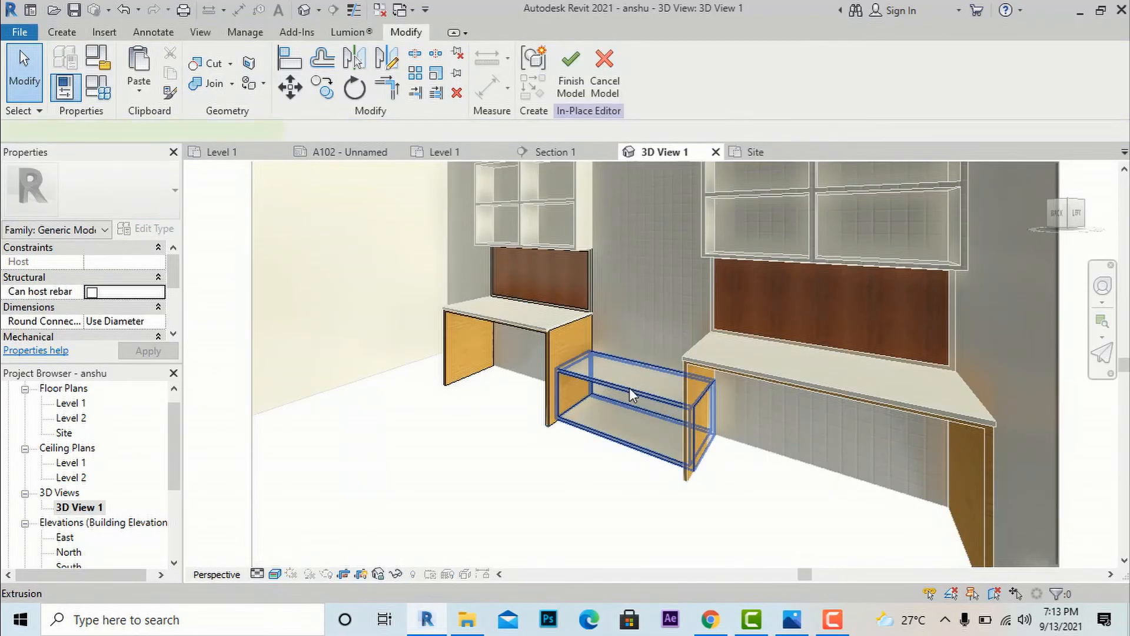
click(630, 387)
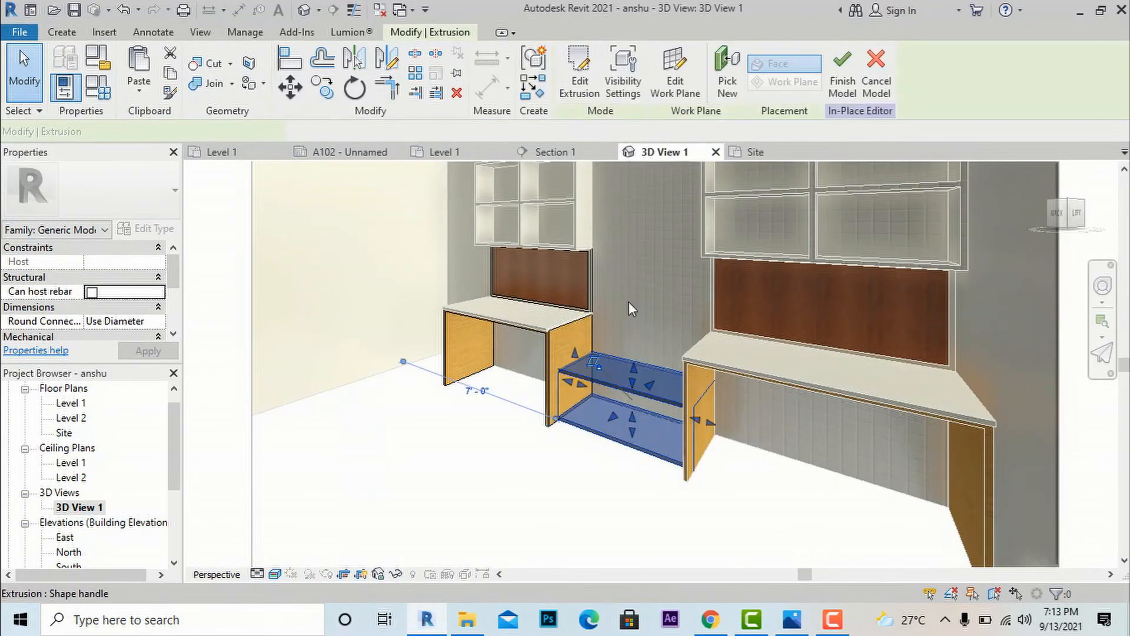
click(578, 89)
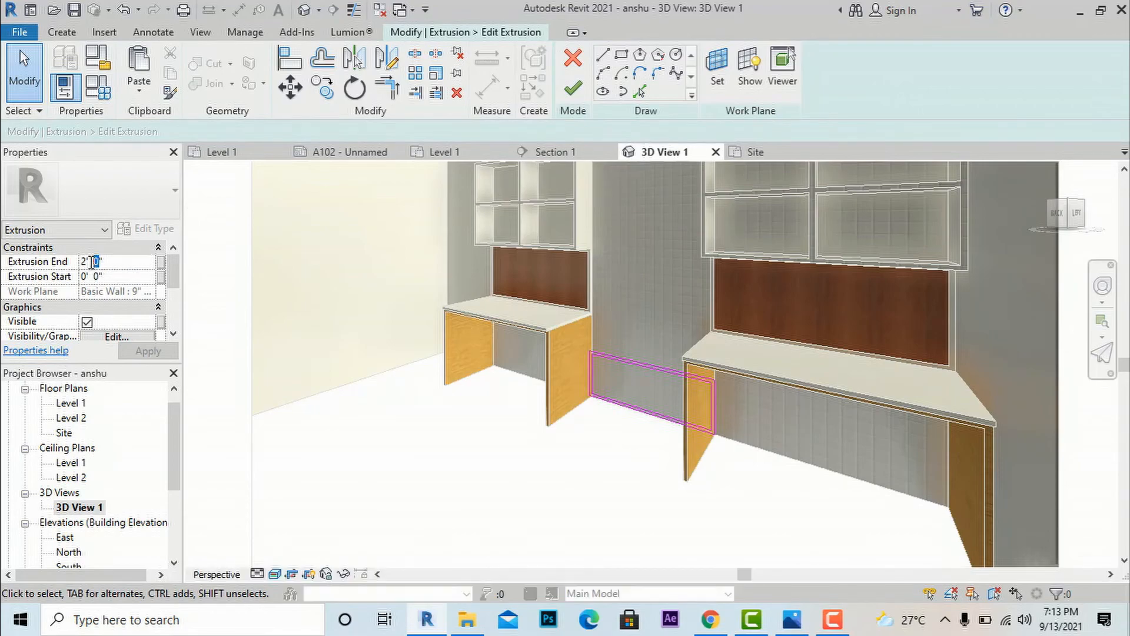
text(6)
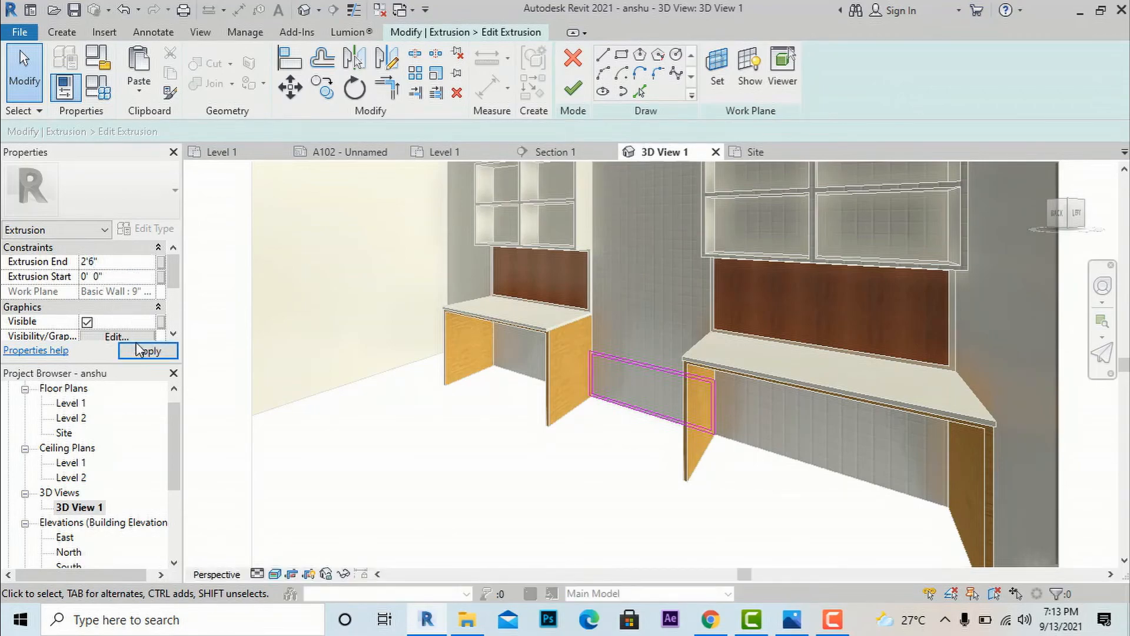
click(147, 351)
click(573, 88)
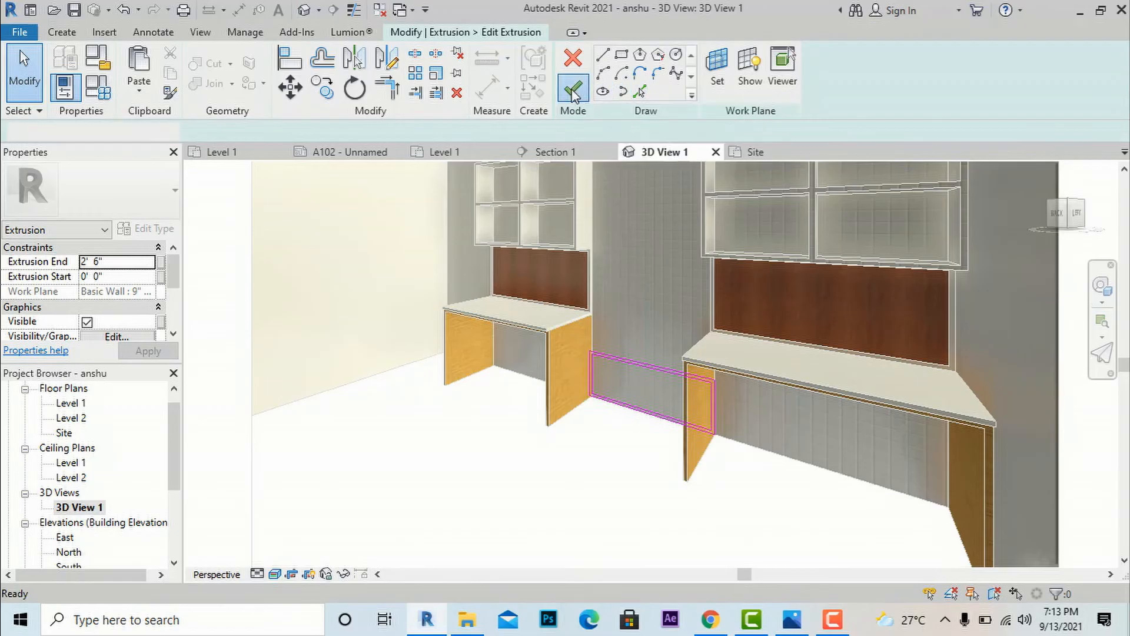
click(576, 471)
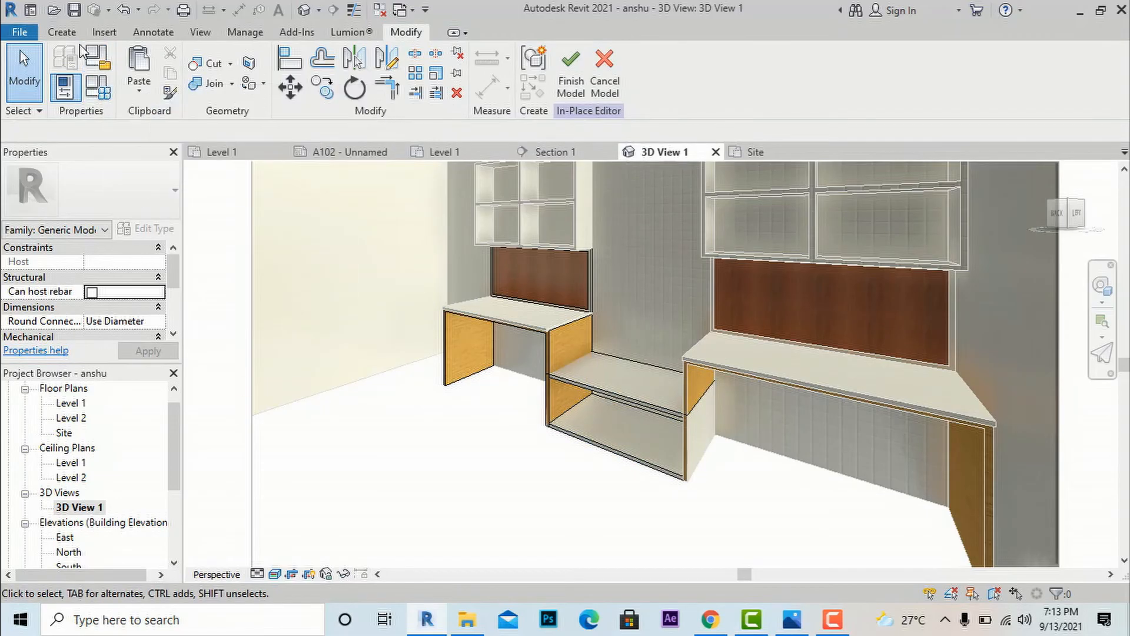
Start a new extrusion in the Section 1 view and pick the seat frame's front face as its work plane
click(62, 32)
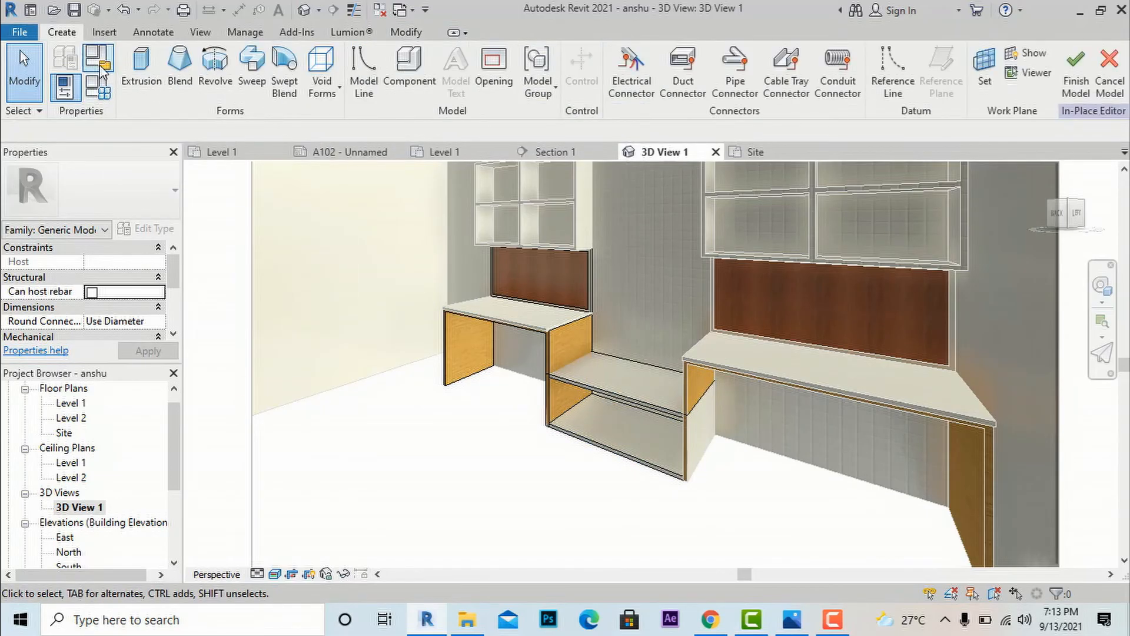
click(140, 68)
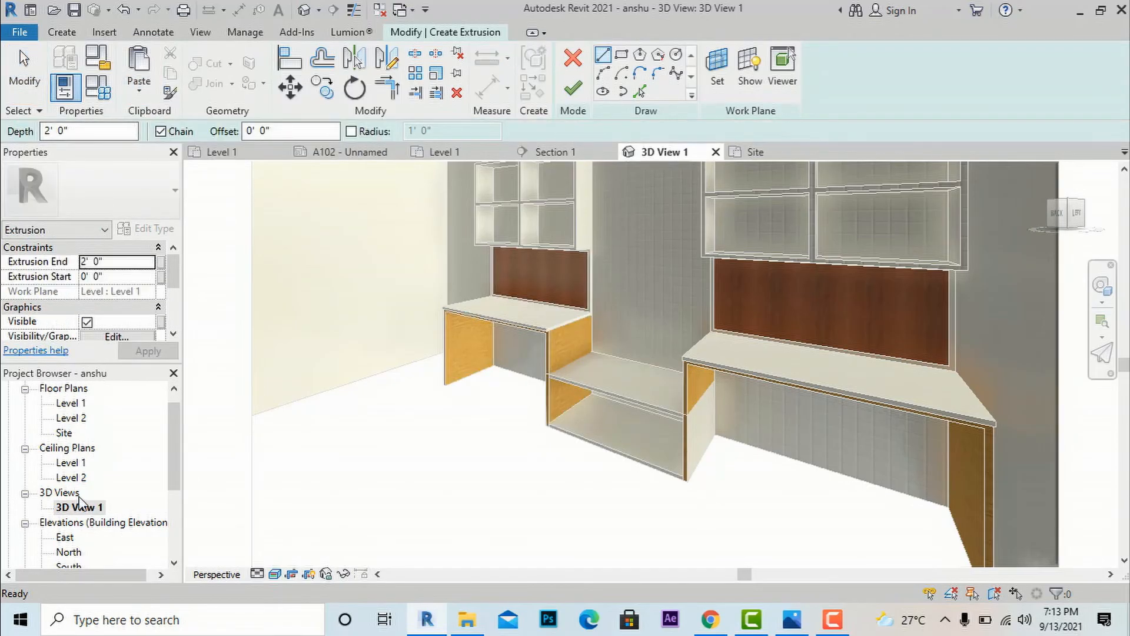
scroll(81, 502, down, 2)
scroll(85, 511, down, 2)
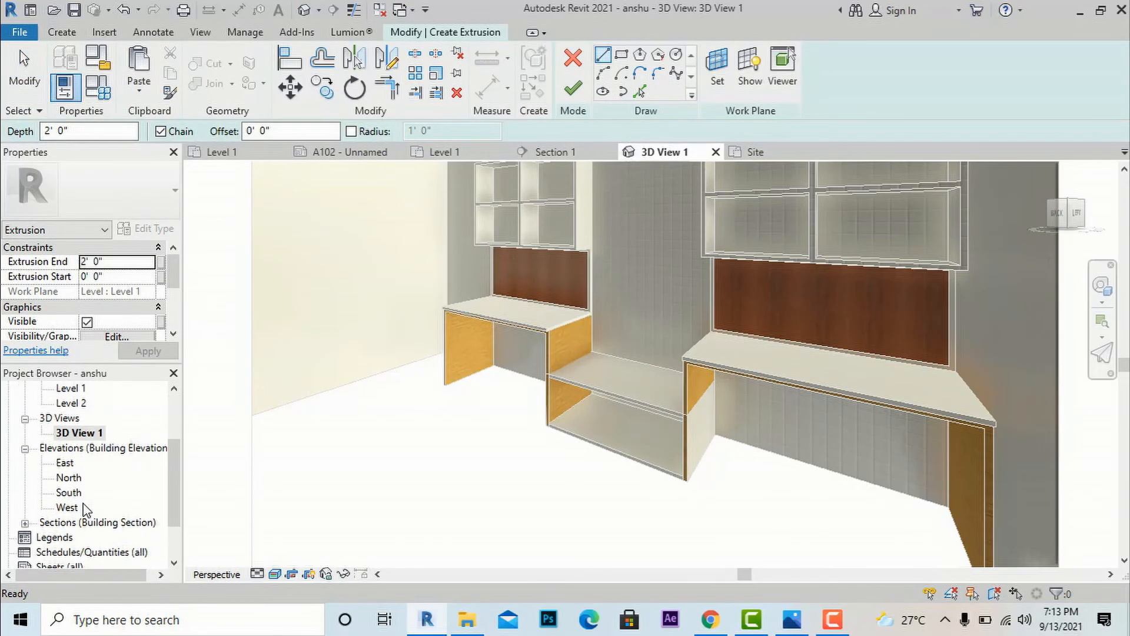
double_click(94, 478)
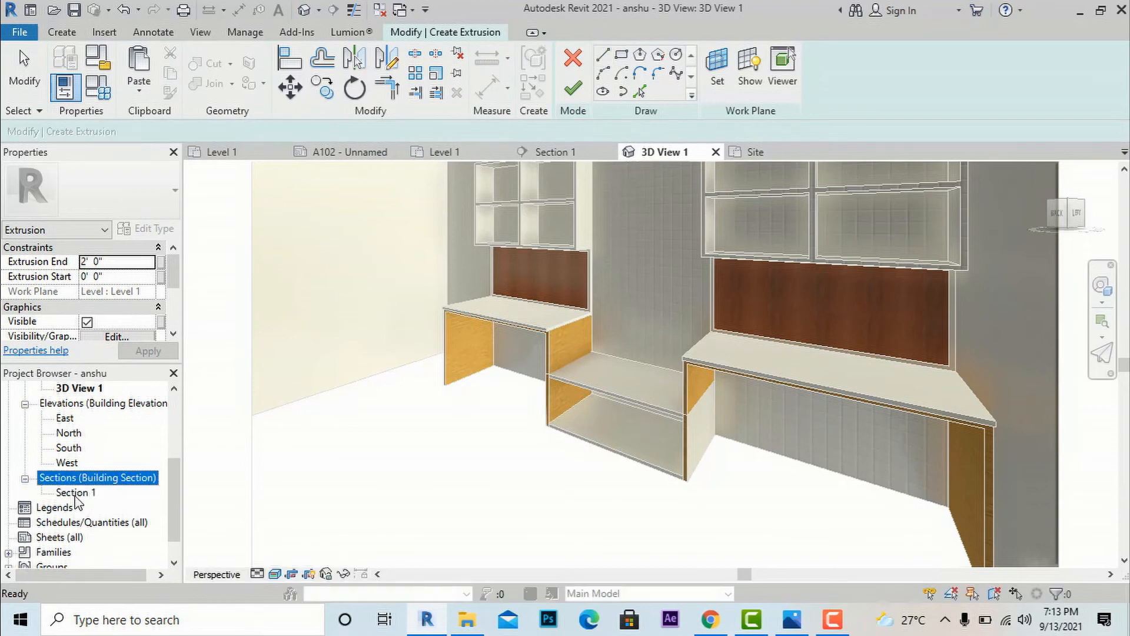
double_click(88, 493)
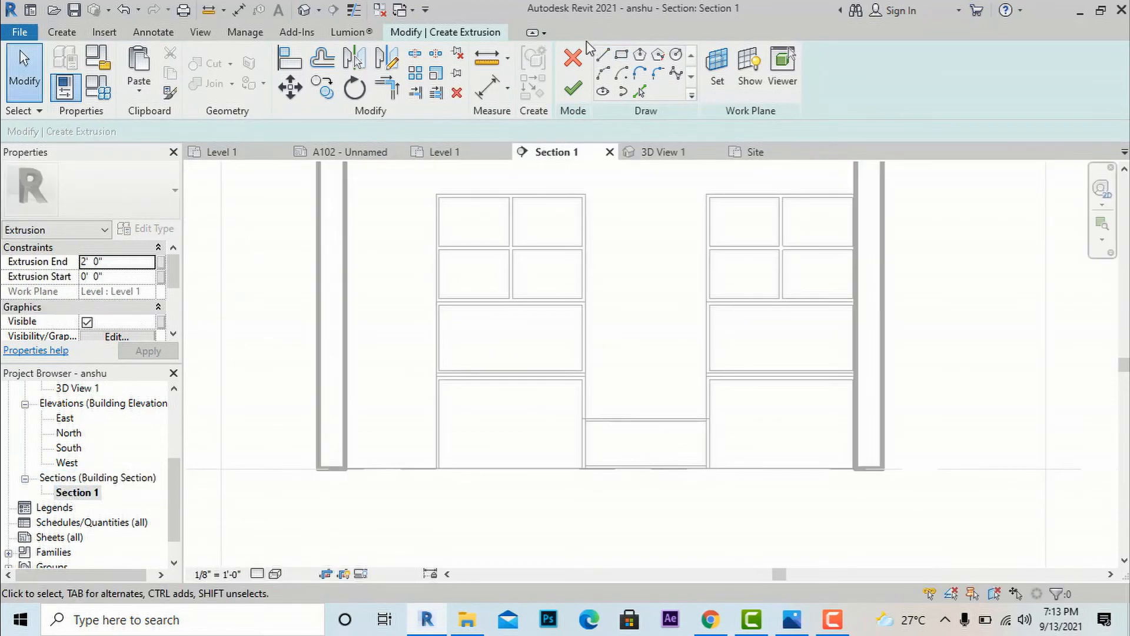
click(621, 54)
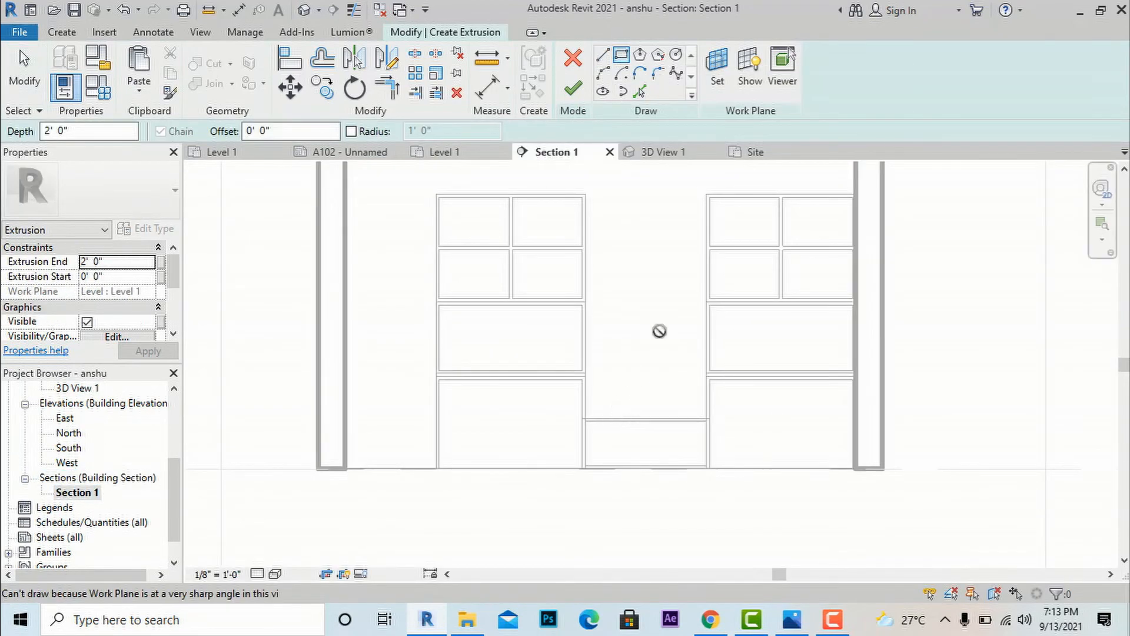
click(717, 70)
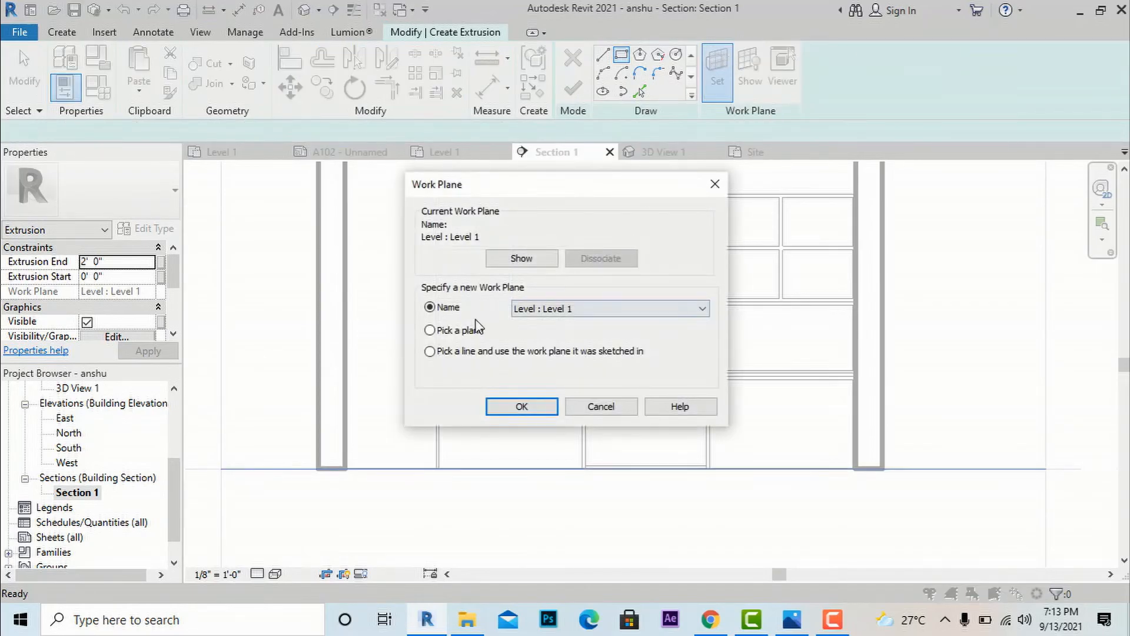
click(458, 334)
click(520, 406)
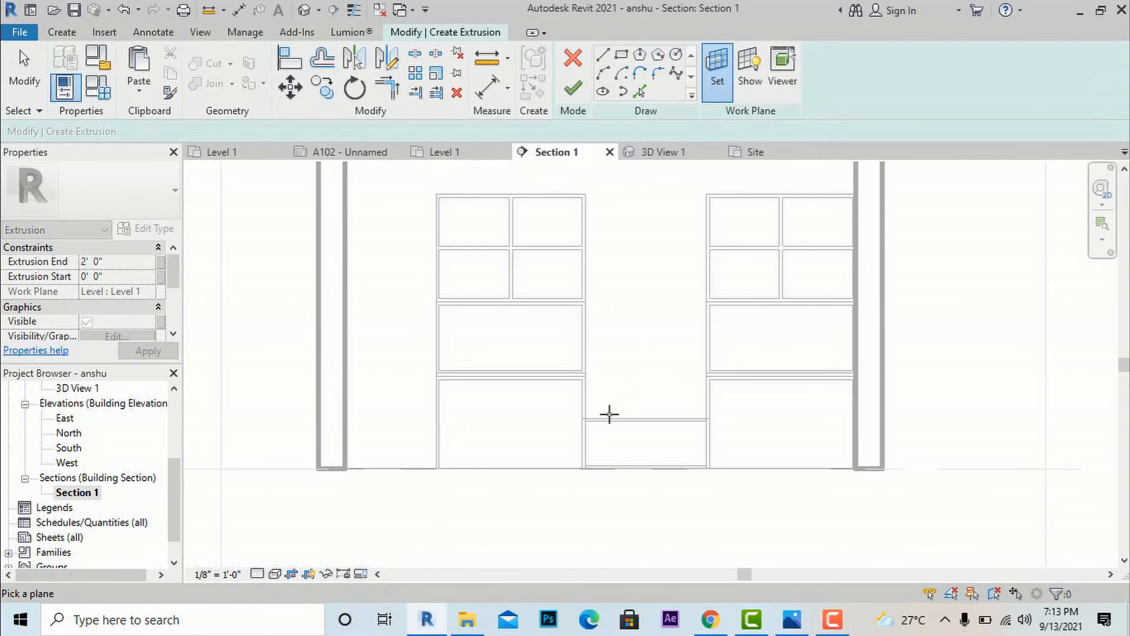
scroll(609, 421, up, 4)
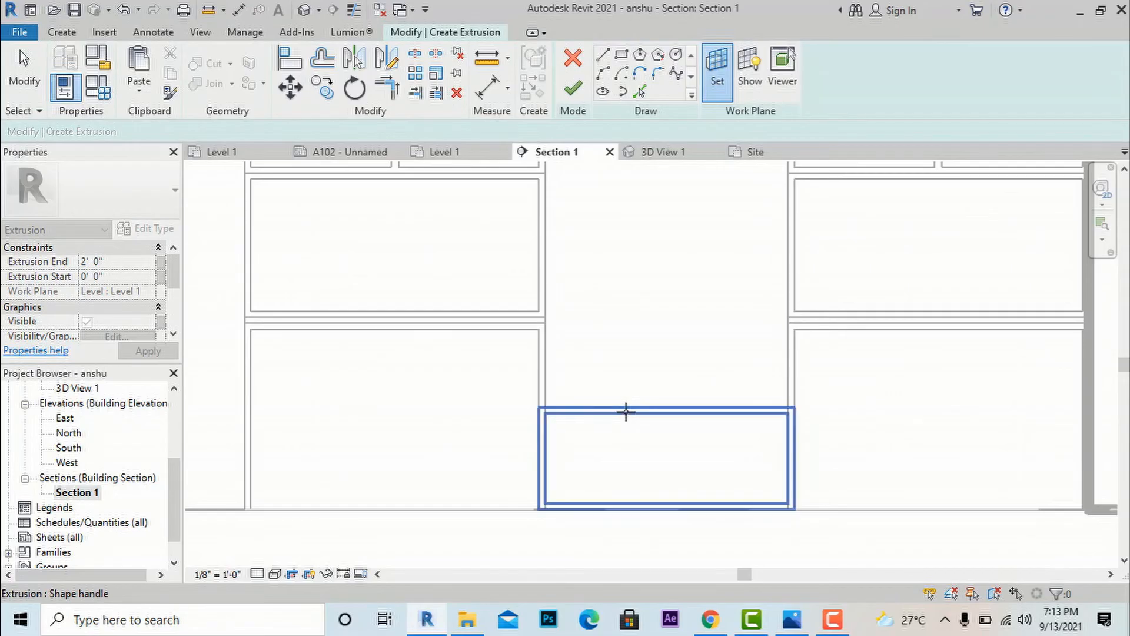
click(625, 410)
Sketch a thin cushion rectangle along the top of the seat between the two desks and finish it as a 2' 0" extrusion
click(621, 55)
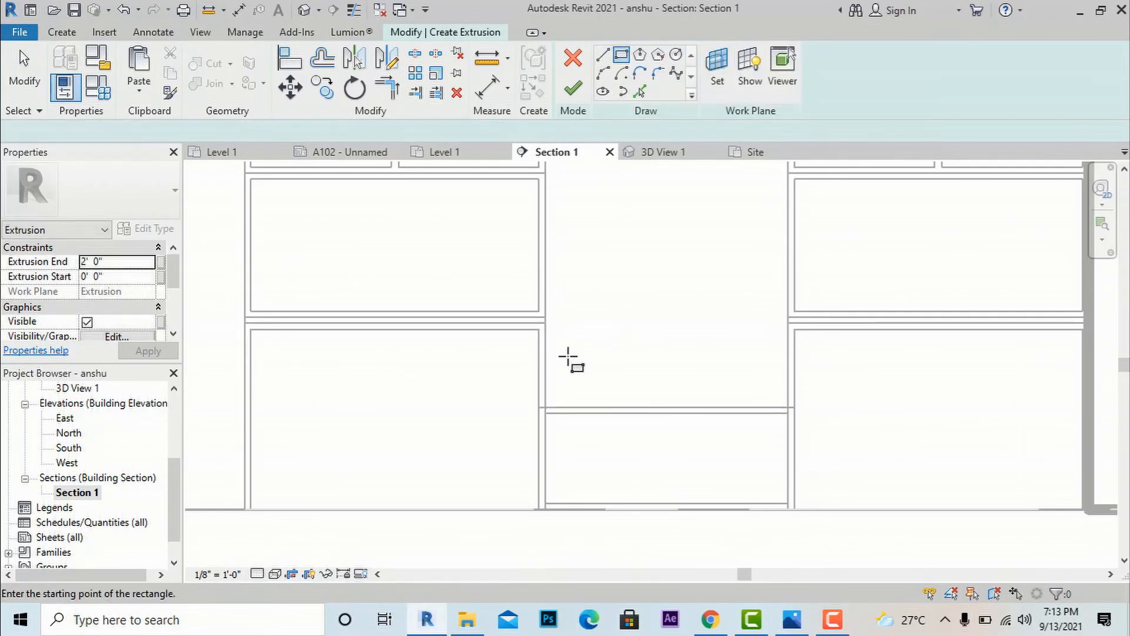
click(547, 406)
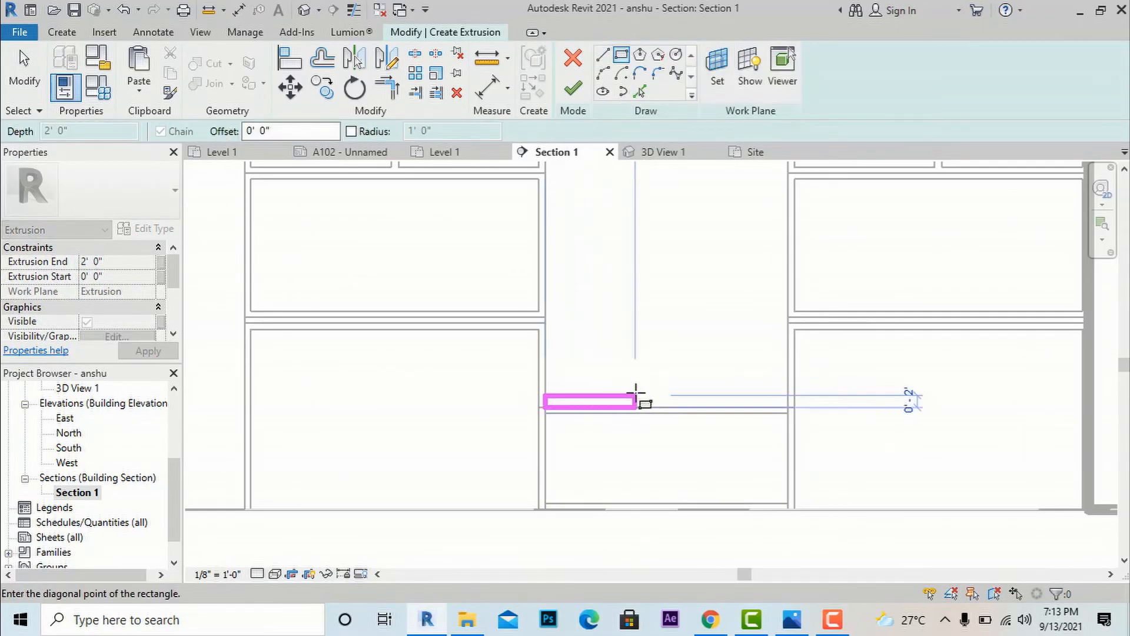
click(787, 389)
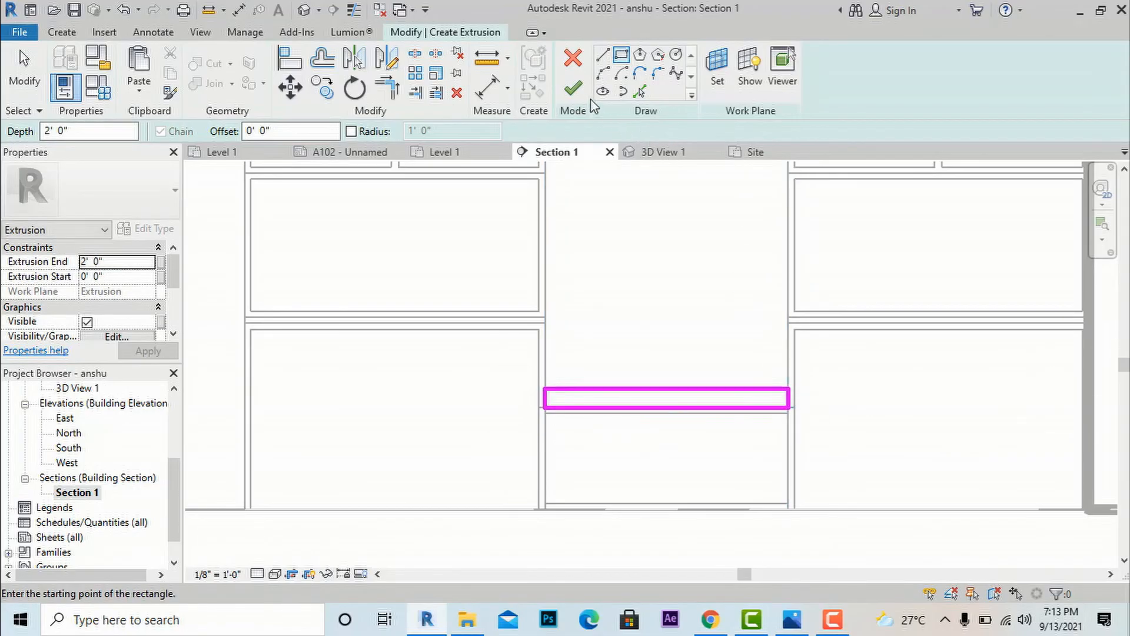
click(573, 89)
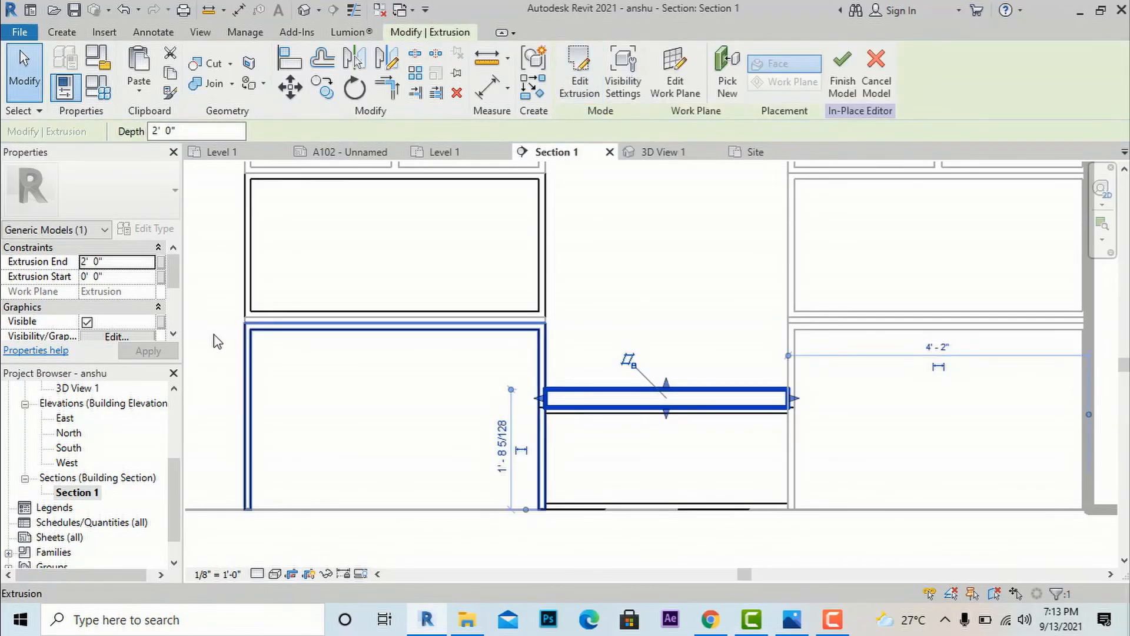
Create a new material for the cushion extrusion and name it fabric
scroll(141, 303, down, 3)
click(144, 306)
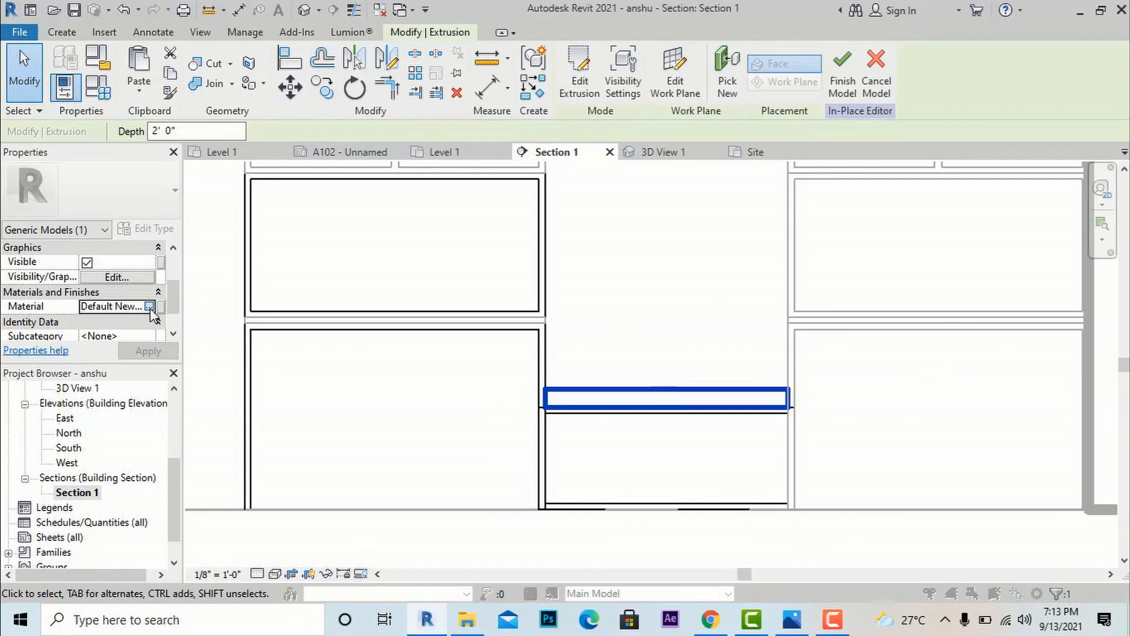
click(159, 306)
click(265, 485)
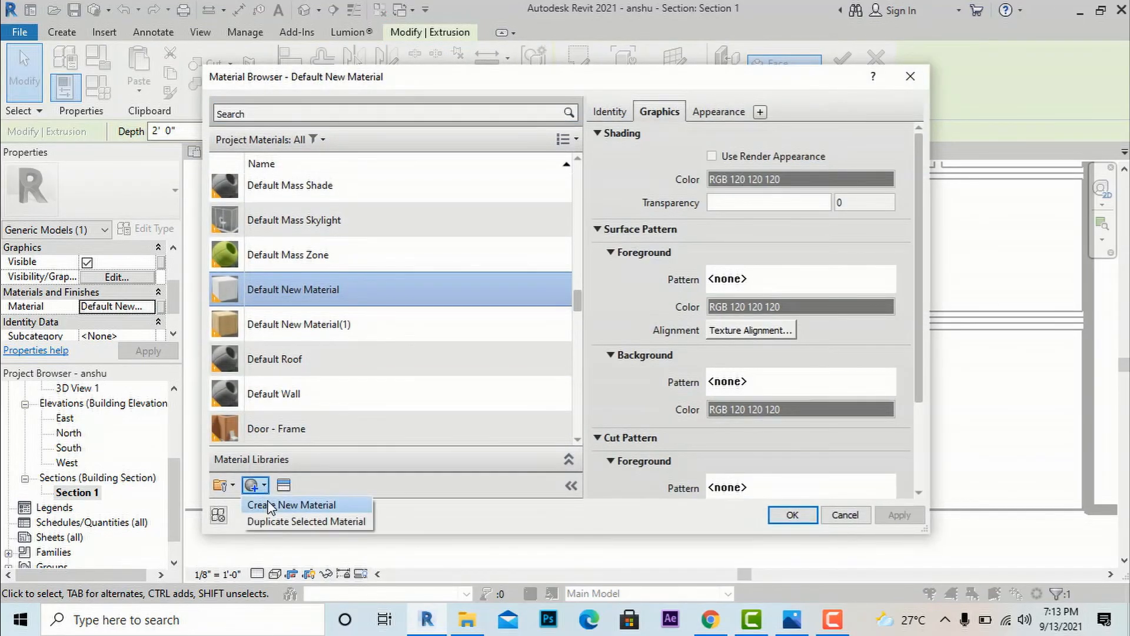
click(263, 504)
right_click(288, 289)
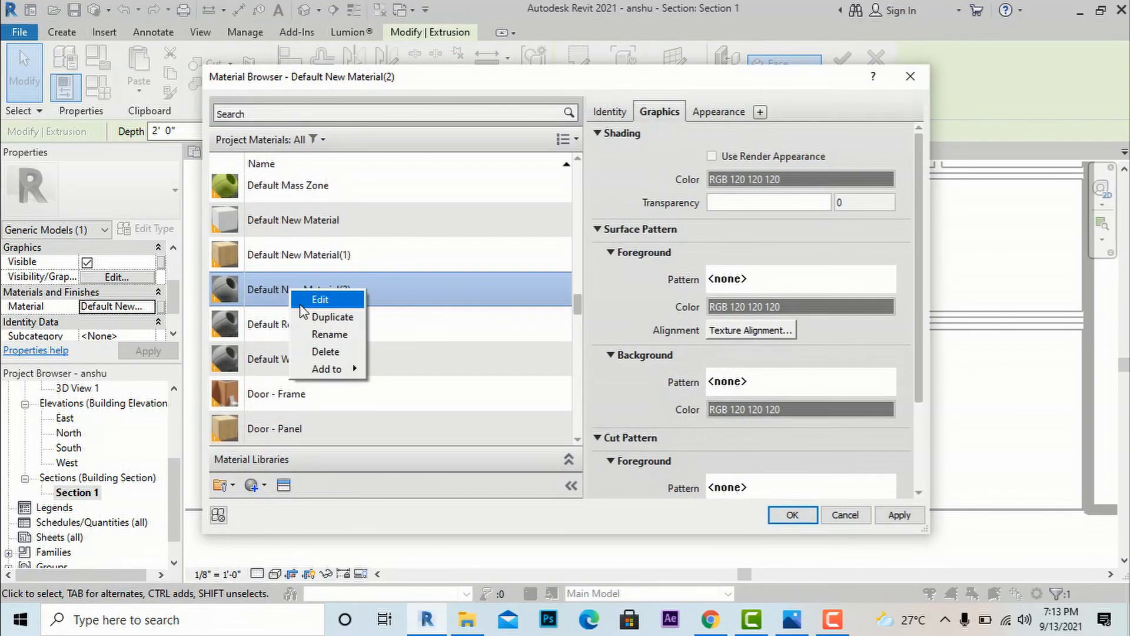
click(315, 335)
text(fa)
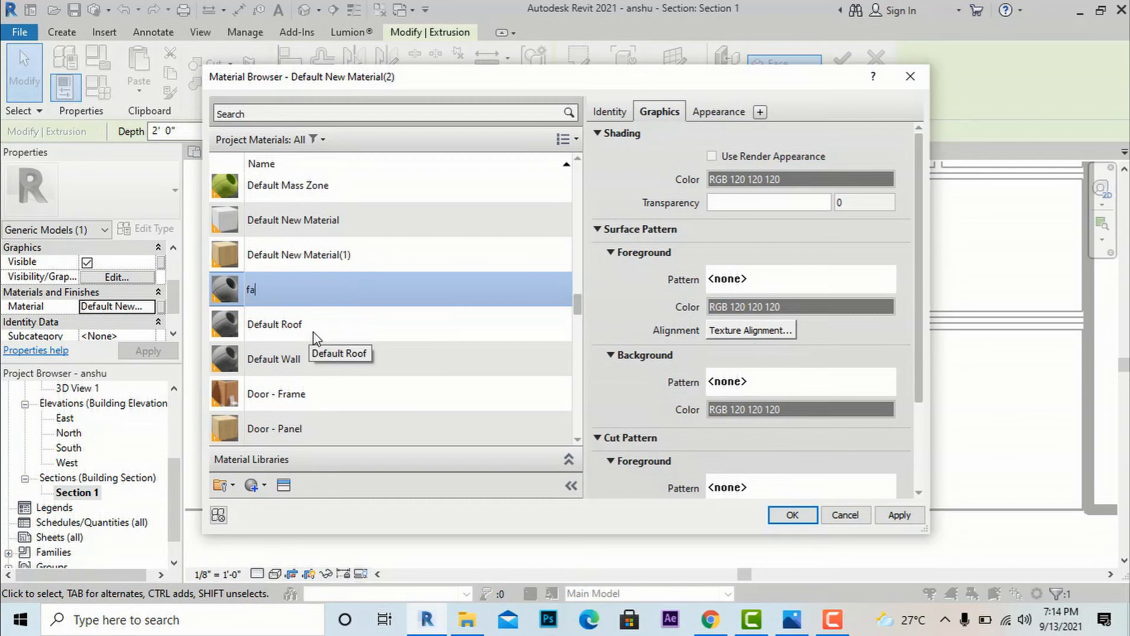
text(bric)
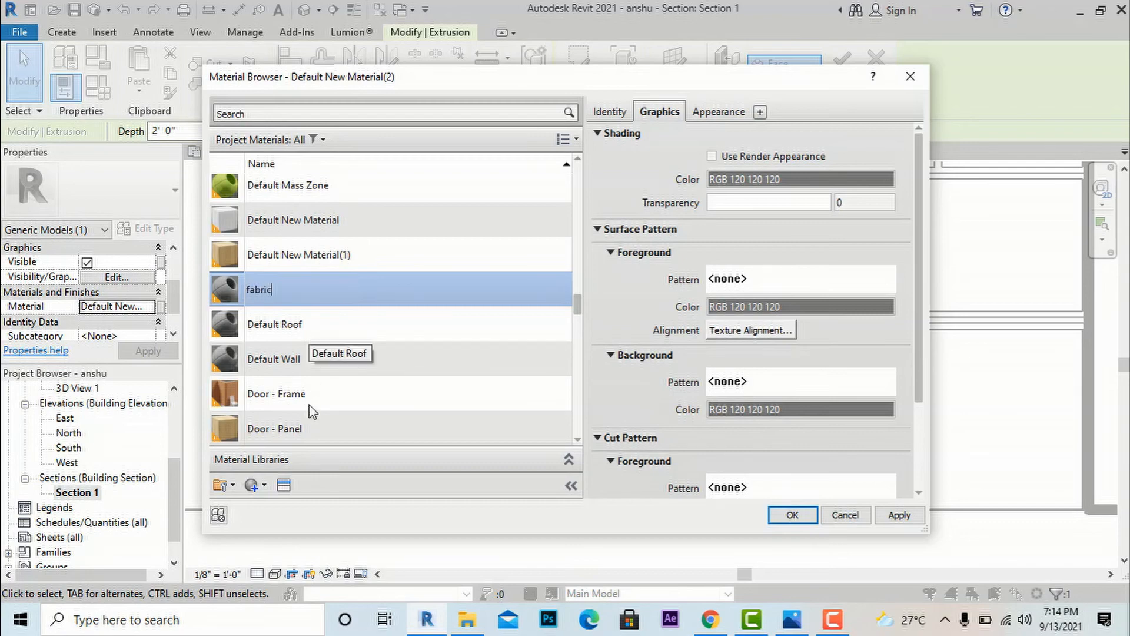
Search the appearance assets for fabric, give the fabric material the Red appearance and assign it to the cushion
click(283, 485)
click(755, 98)
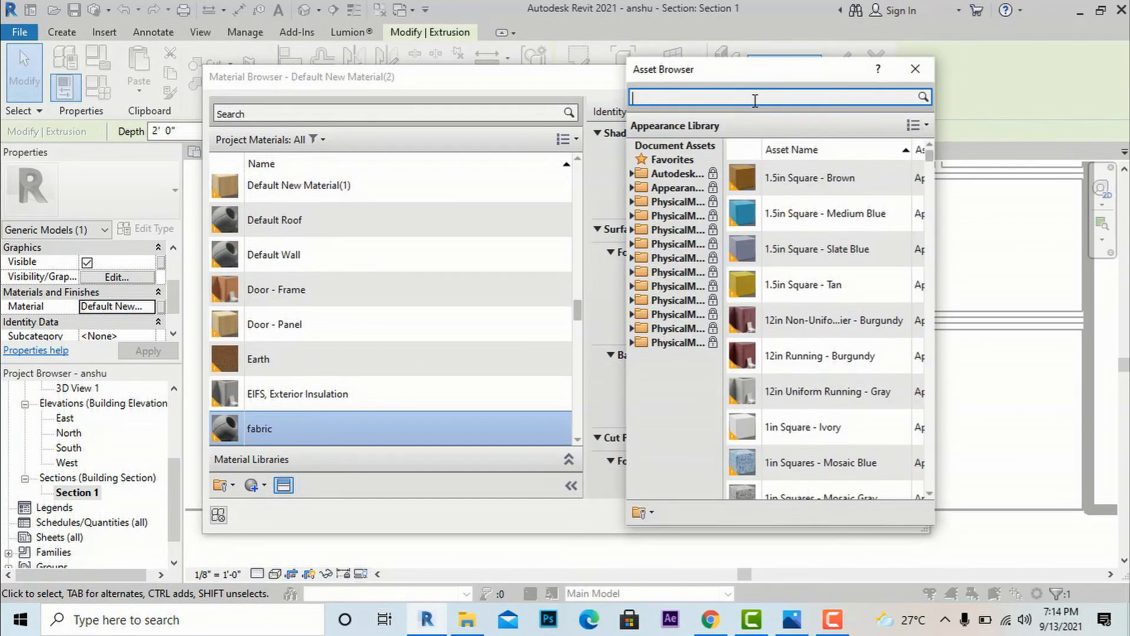
text(fabric)
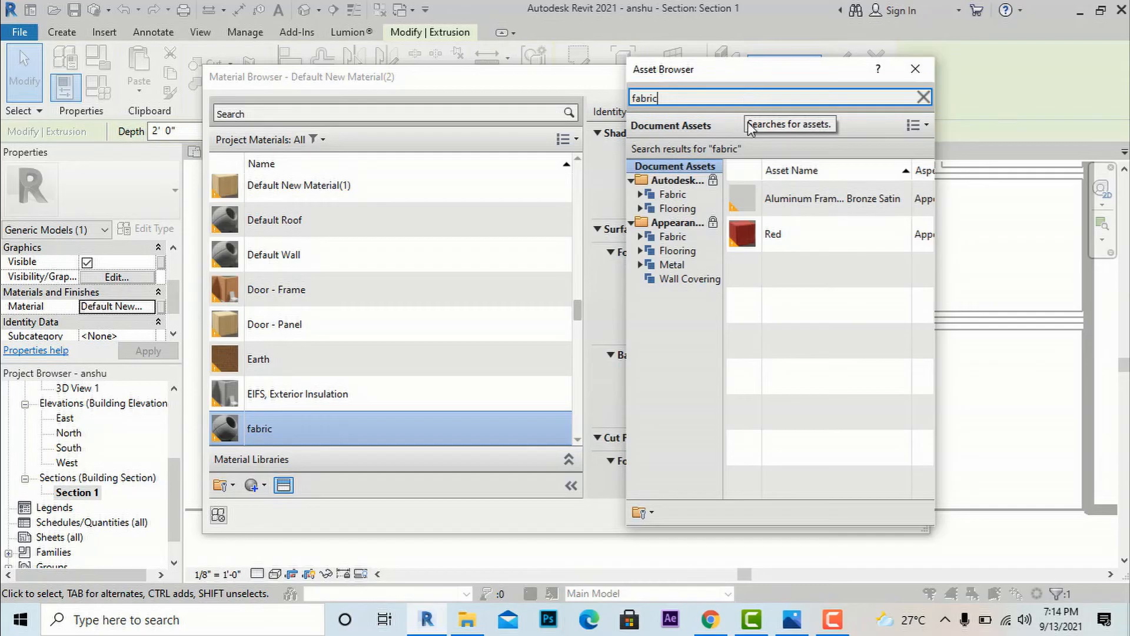
double_click(741, 236)
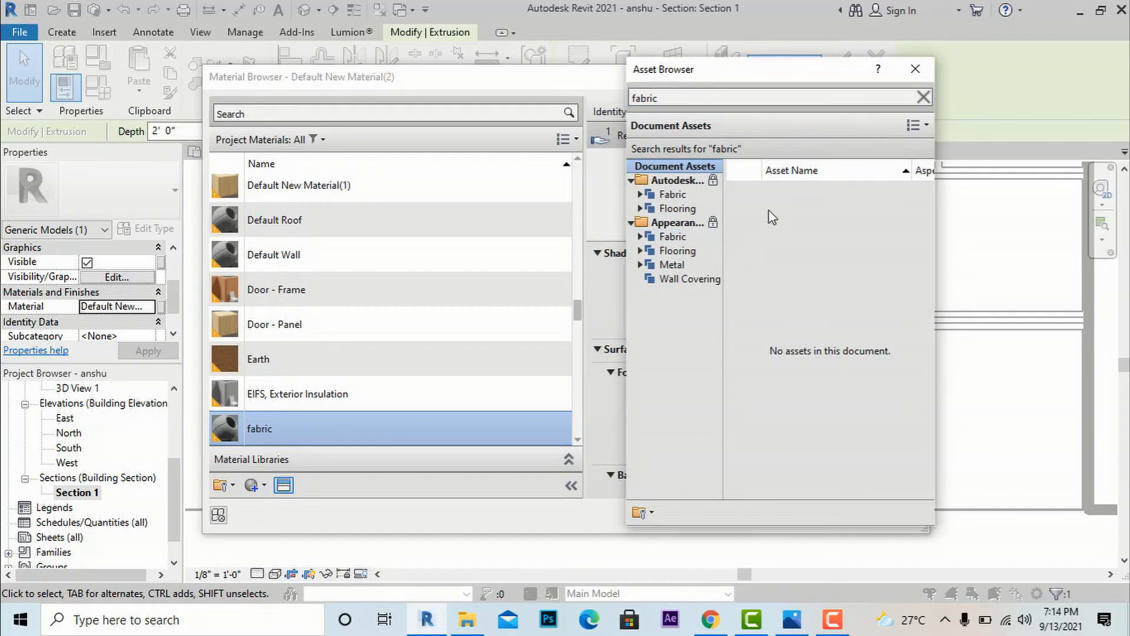
click(923, 97)
click(914, 69)
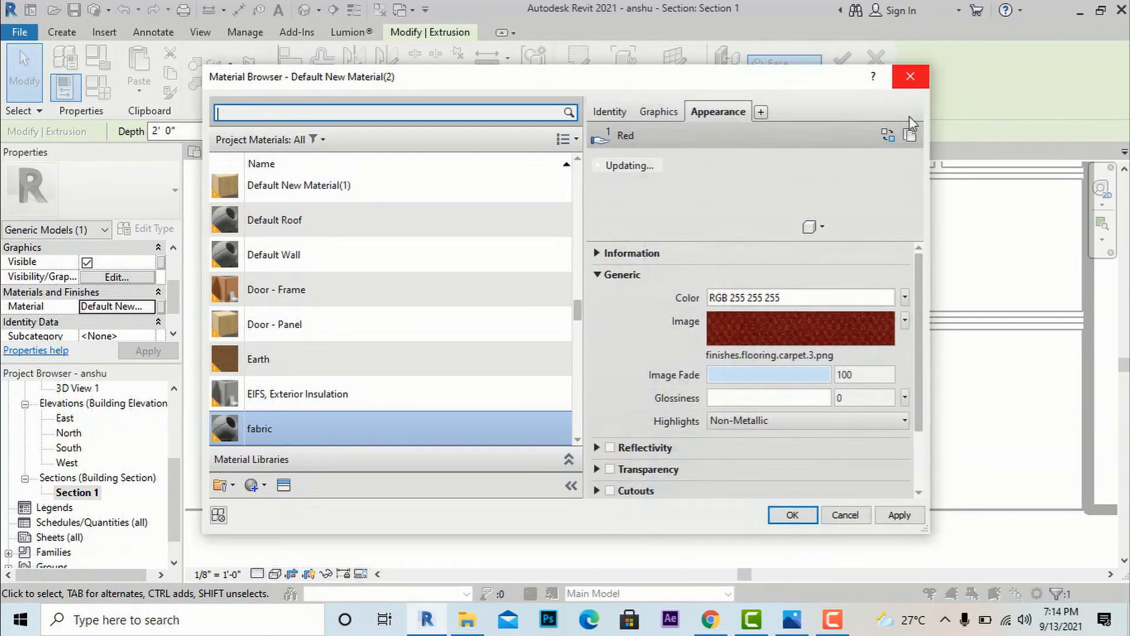
click(898, 515)
click(792, 514)
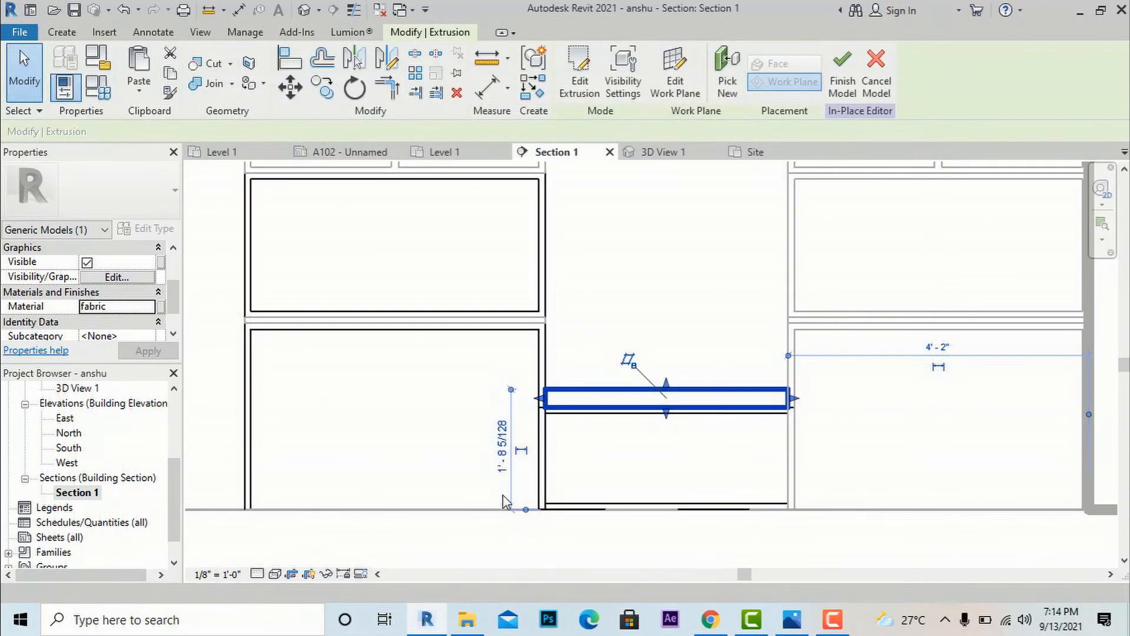
Finish the in-place model and open 3D View 1
click(851, 95)
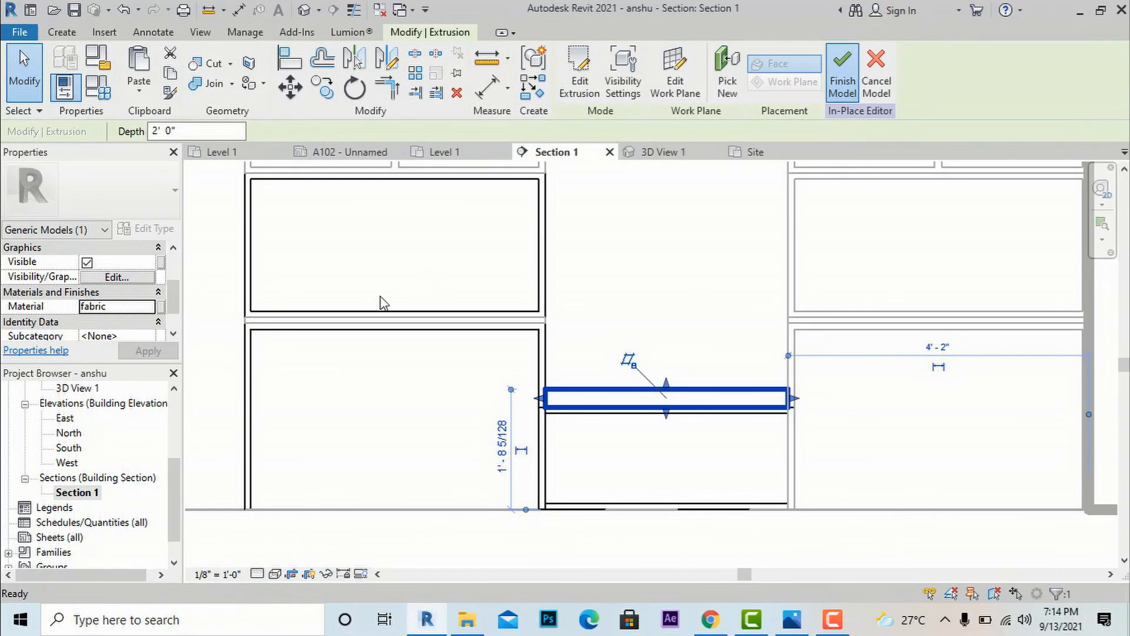
scroll(94, 478, down, 2)
scroll(96, 478, up, 3)
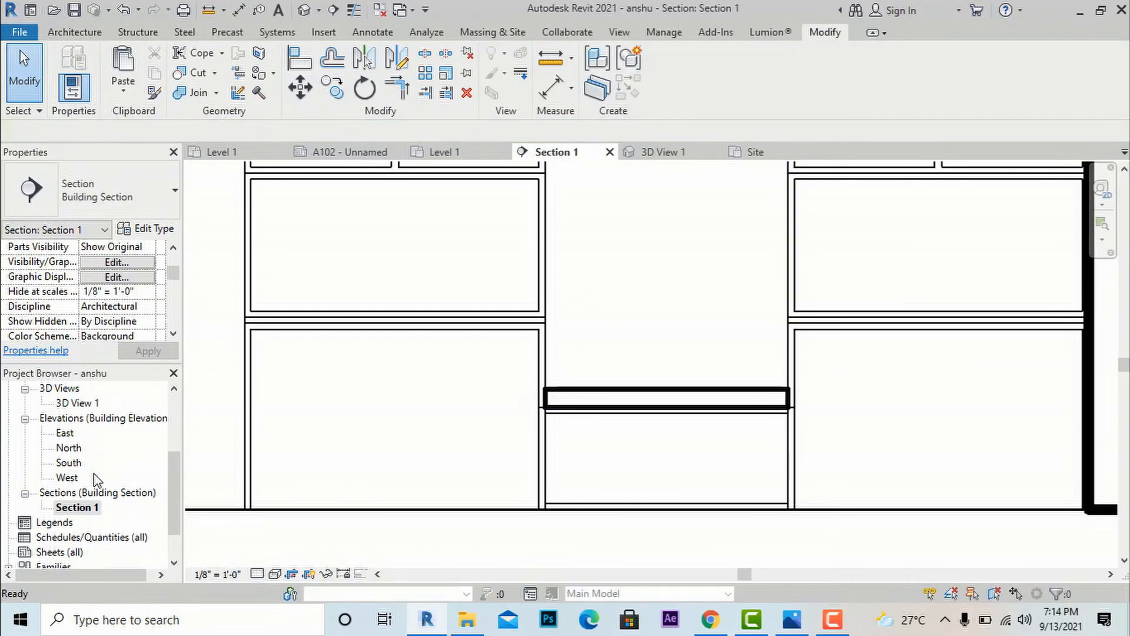
double_click(93, 435)
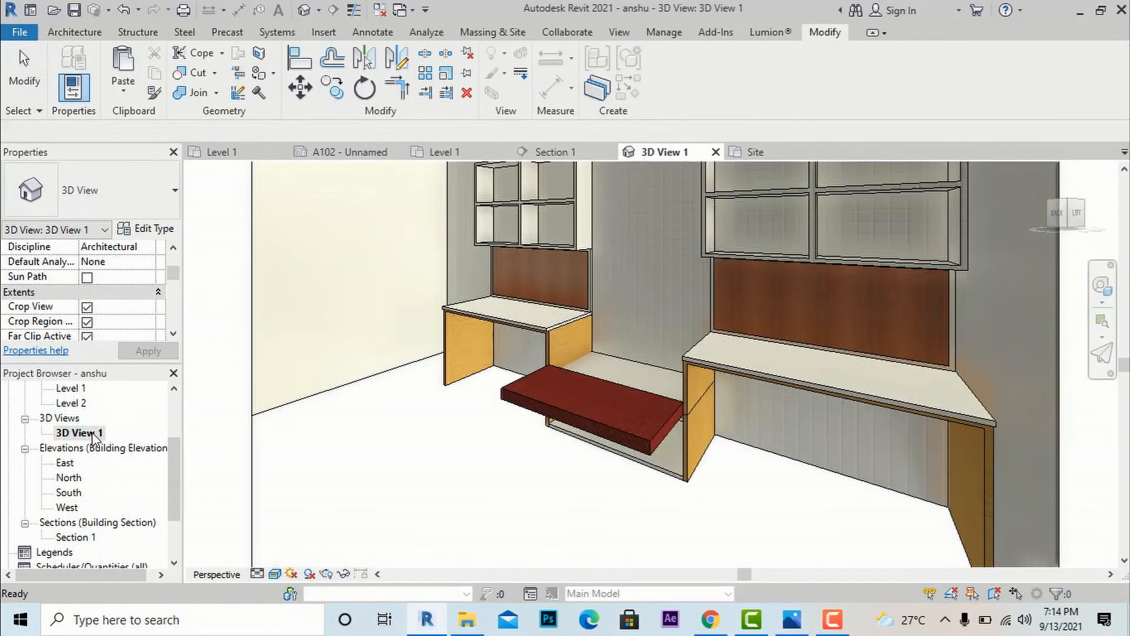
Reopen the model for editing, rehost the red cushion on the wall behind the seat and stretch its depth to 2' 6"
click(574, 419)
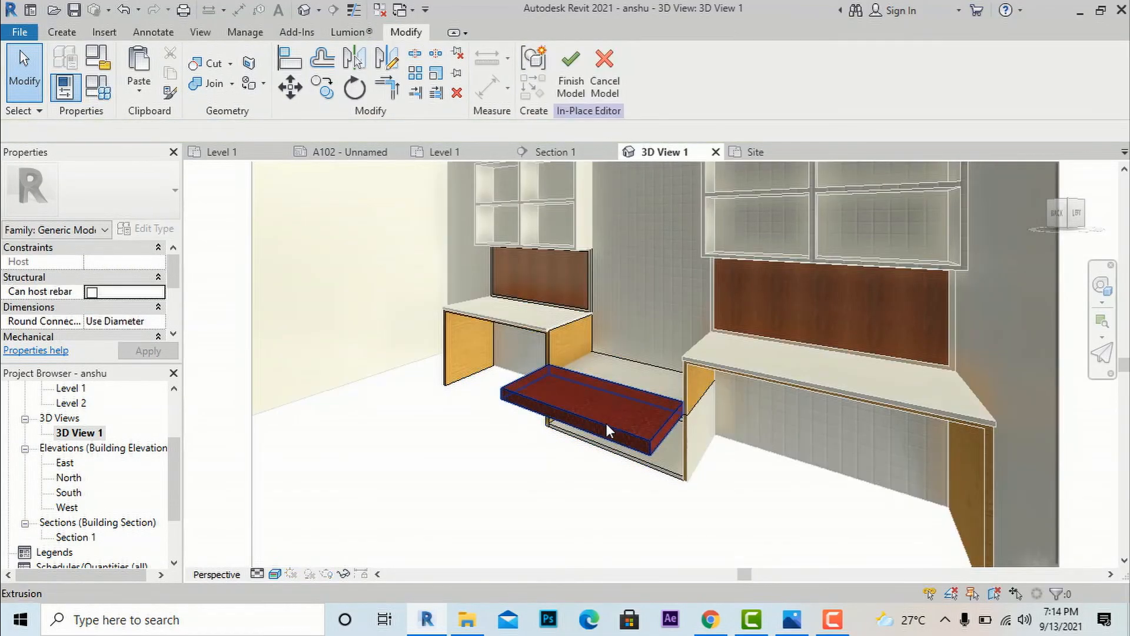
click(606, 422)
click(728, 70)
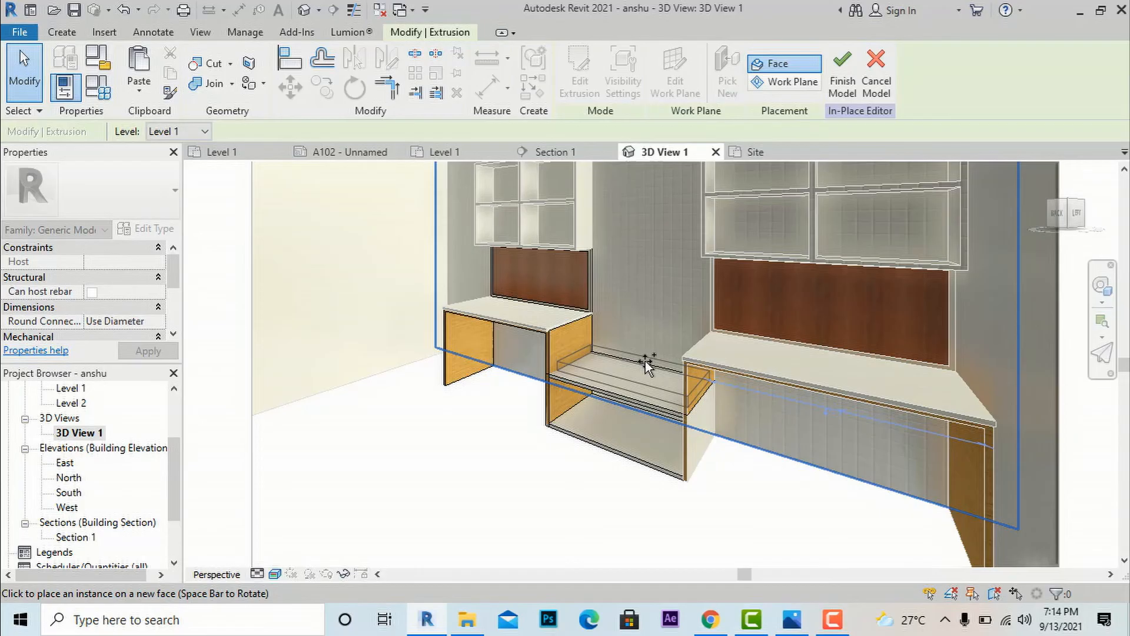
click(645, 362)
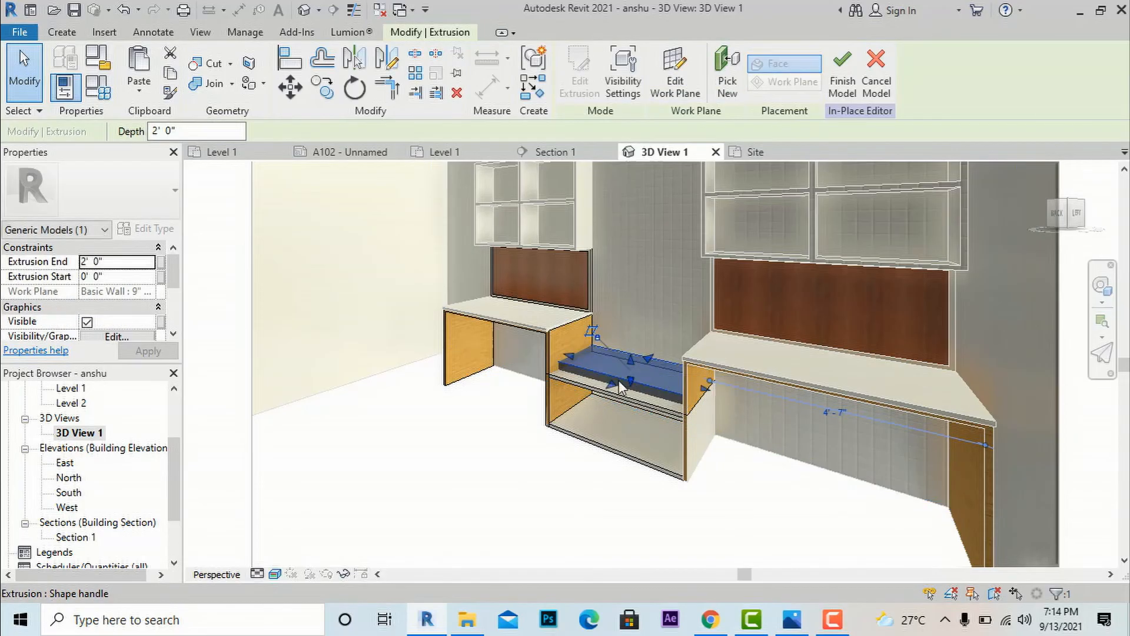
drag(612, 386, 586, 419)
click(517, 467)
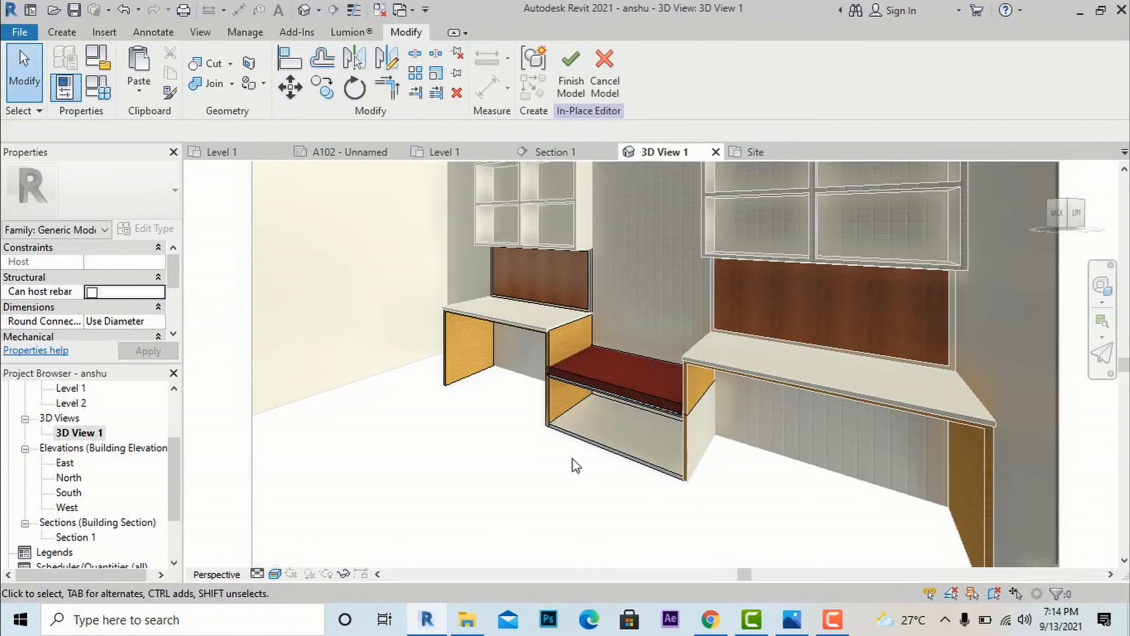
Set the extrusion start of the red seat cushion to 0' 1"
scroll(652, 360, down, 4)
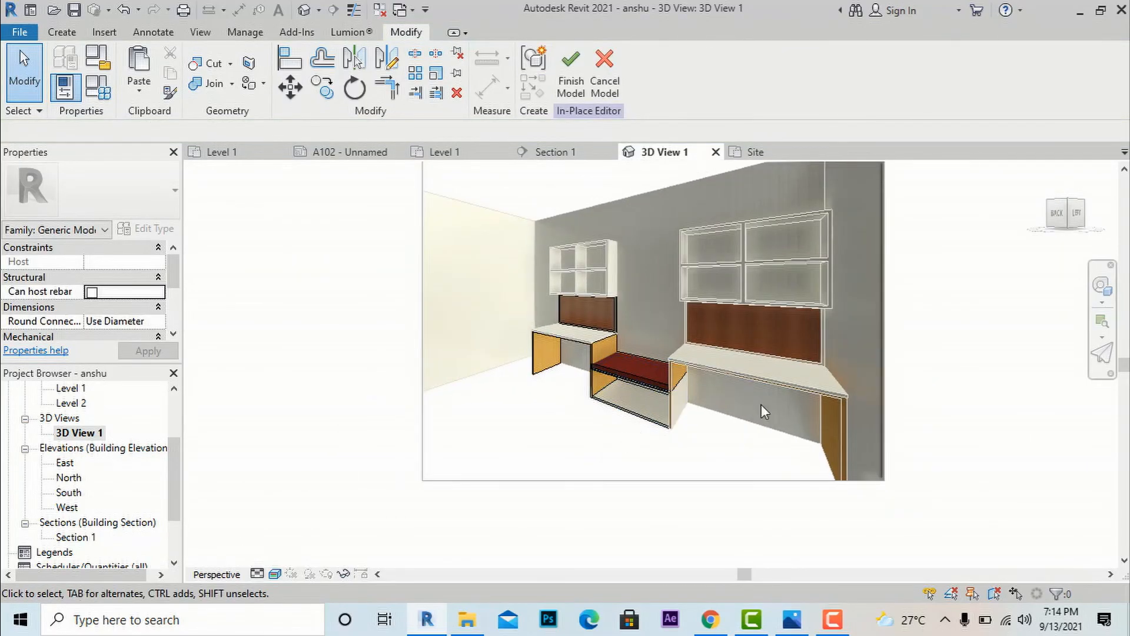
mouse_move(1061, 217)
mouse_down()
mouse_move(1113, 215)
mouse_move(188, 212)
mouse_move(199, 196)
mouse_move(1047, 217)
mouse_up()
scroll(564, 390, up, 5)
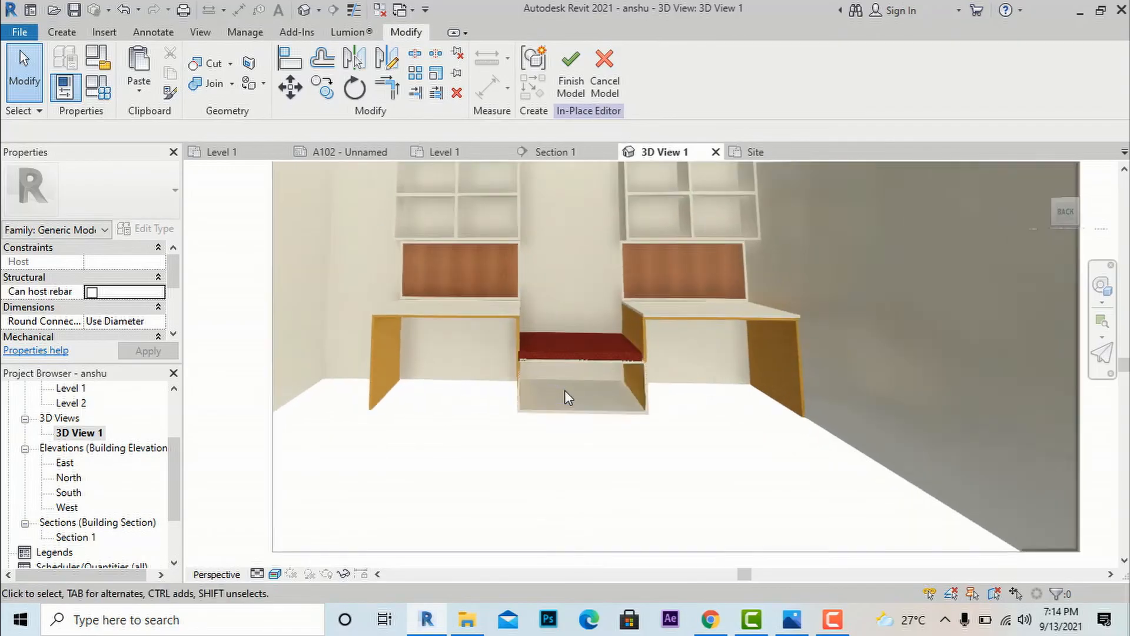
scroll(570, 376, up, 4)
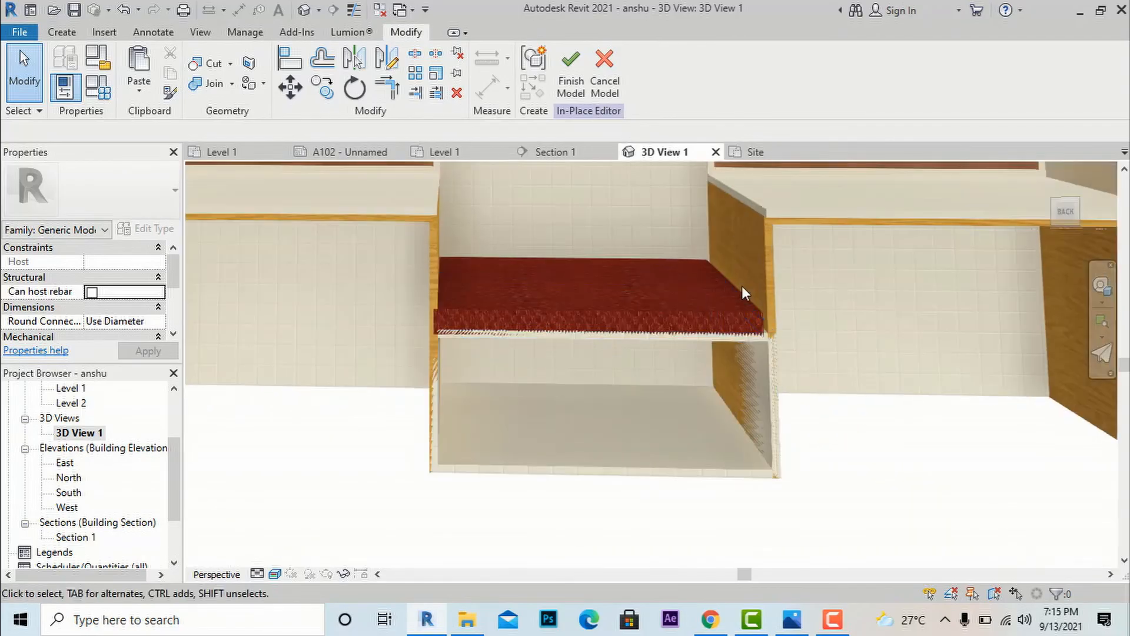
click(638, 313)
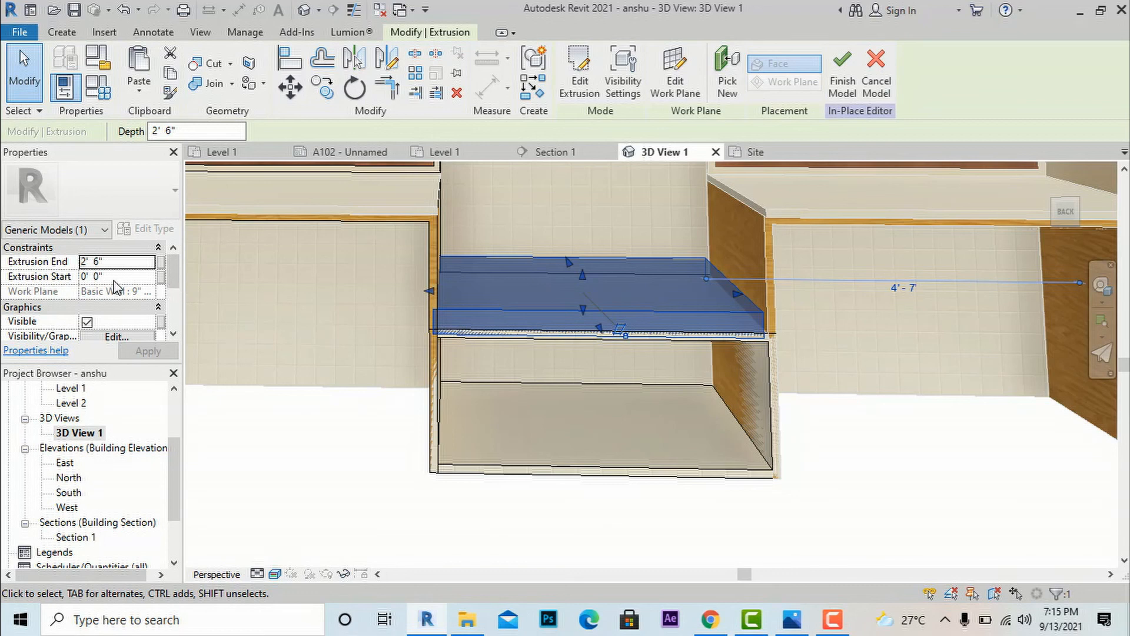
click(114, 277)
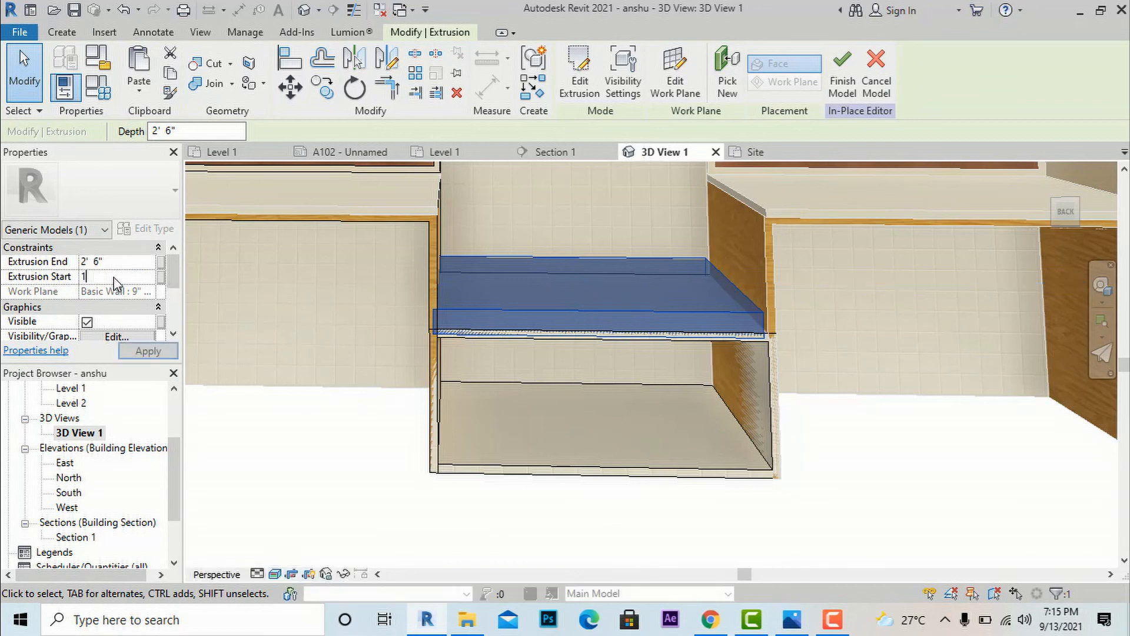
click(136, 353)
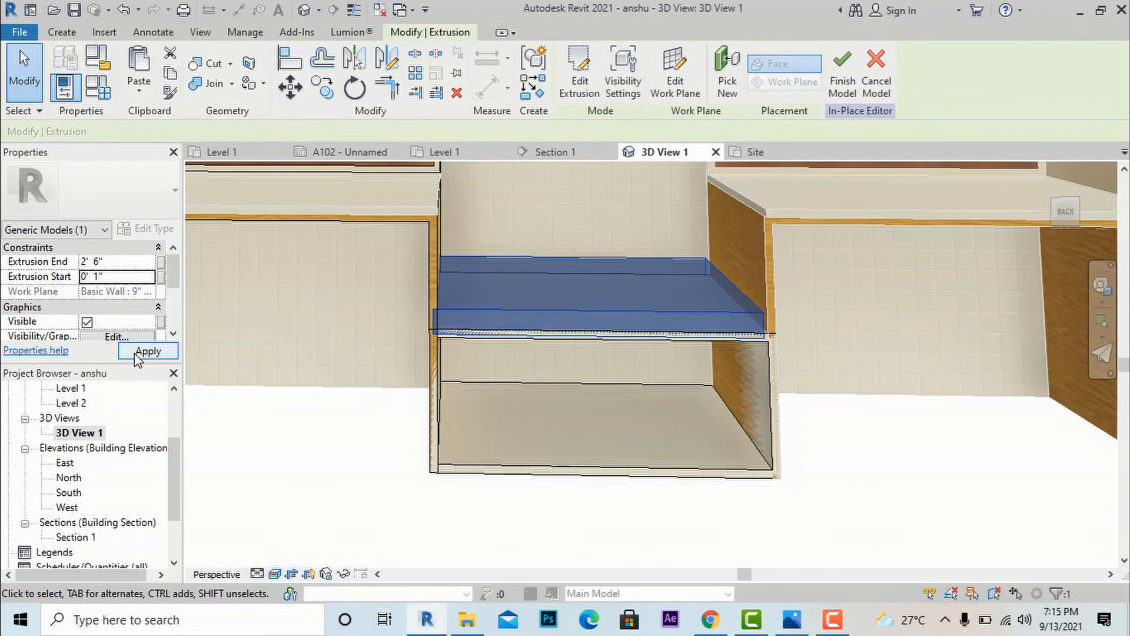
click(505, 350)
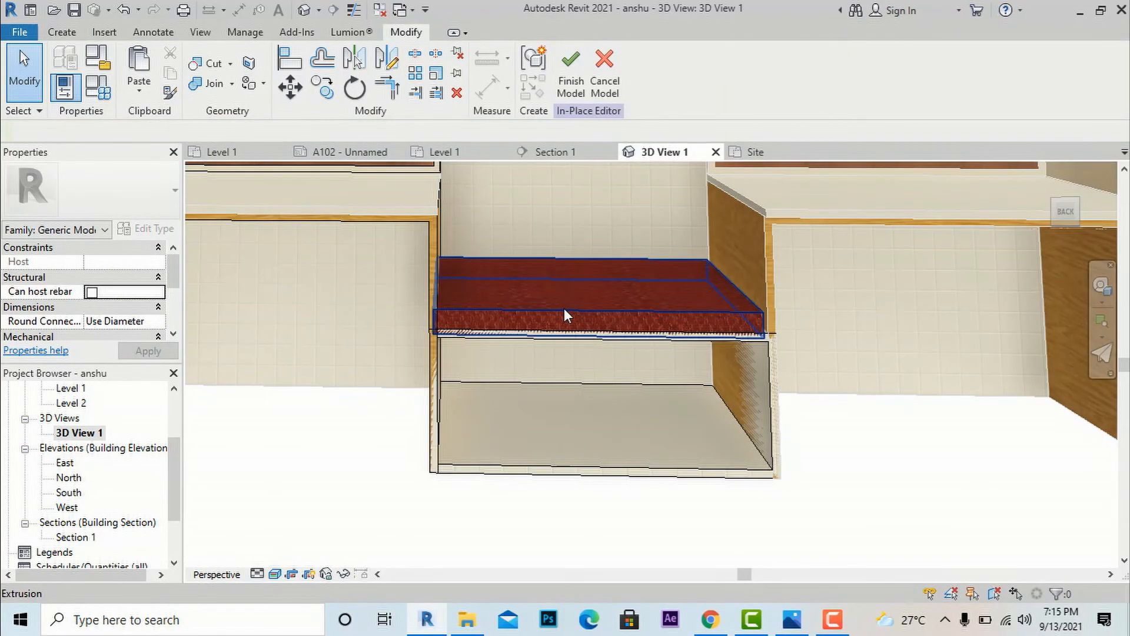
Finish the in-place model with the adjusted cushion and view the seat from an angle
click(589, 335)
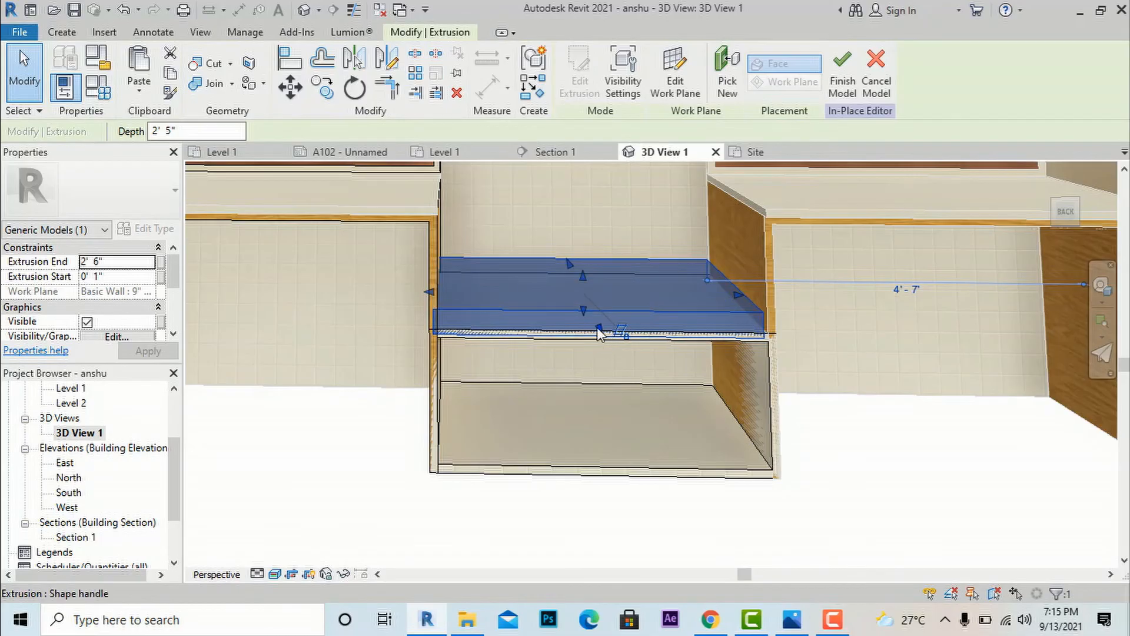
scroll(562, 294, down, 2)
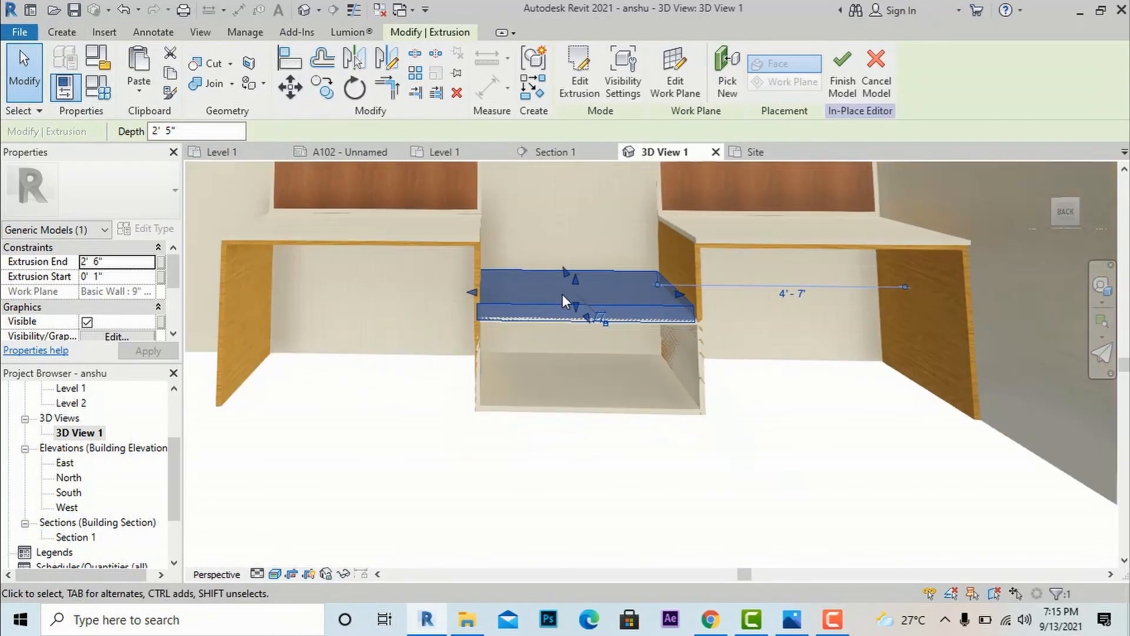
click(842, 83)
scroll(485, 410, down, 2)
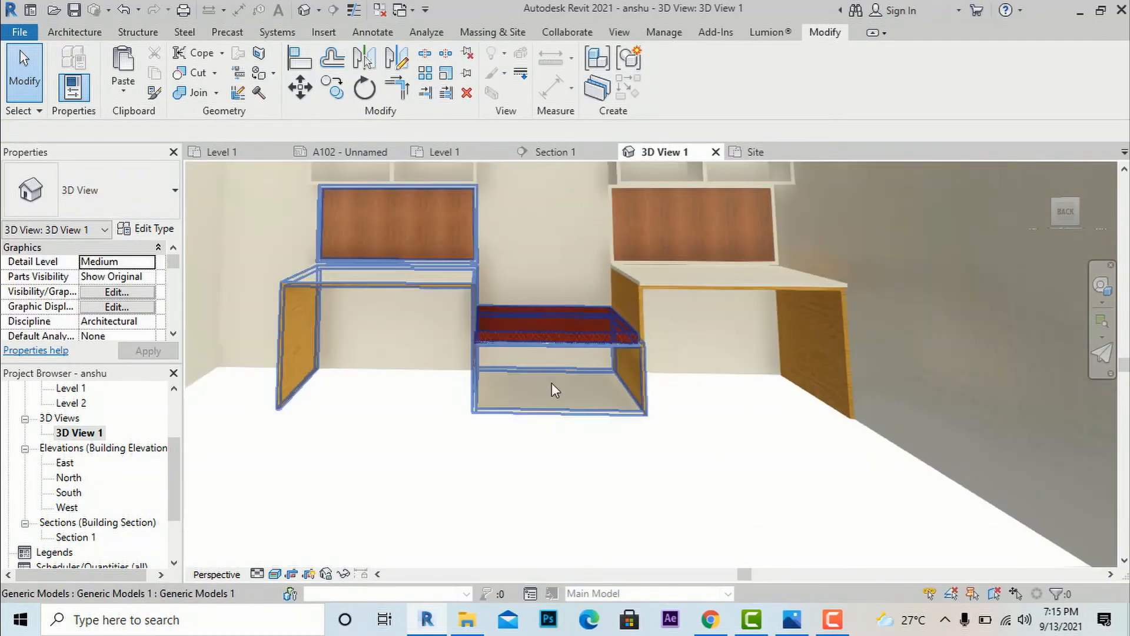
drag(1066, 214, 978, 237)
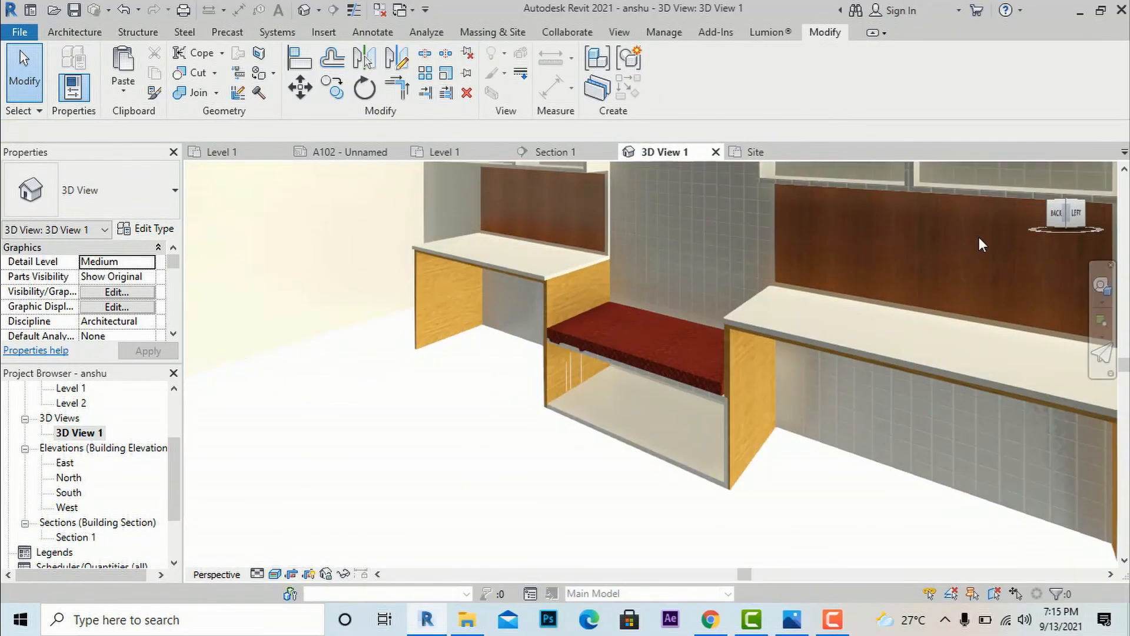
Reopen the seat model for in-place editing, raise the cushion's underside to the top of the seat board and finish the model
scroll(703, 362, up, 5)
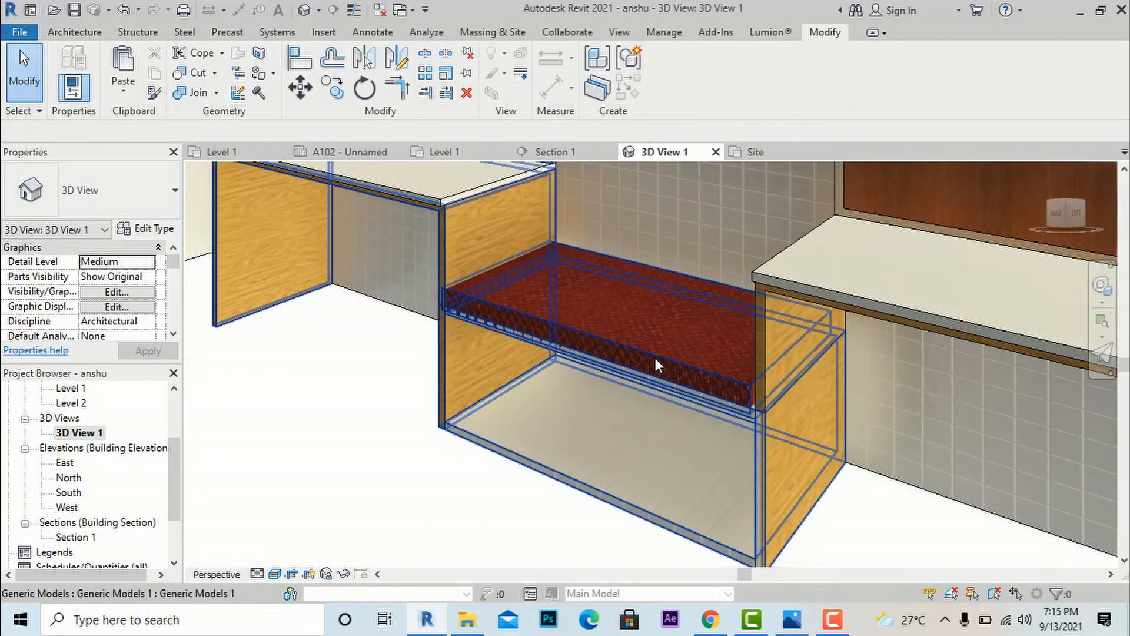
click(656, 352)
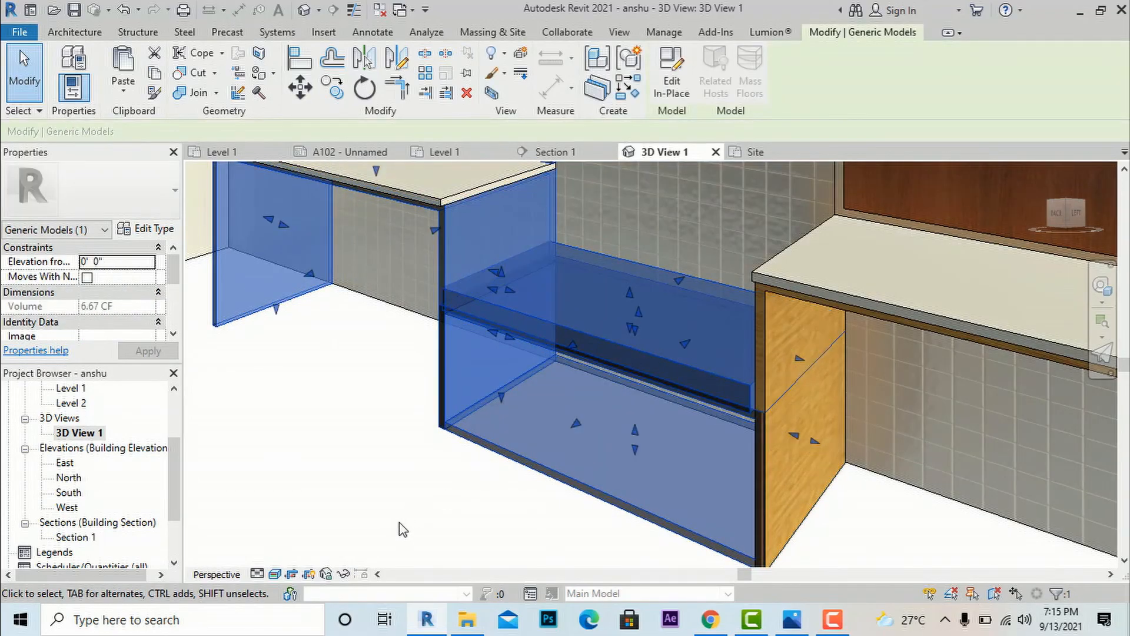
click(672, 73)
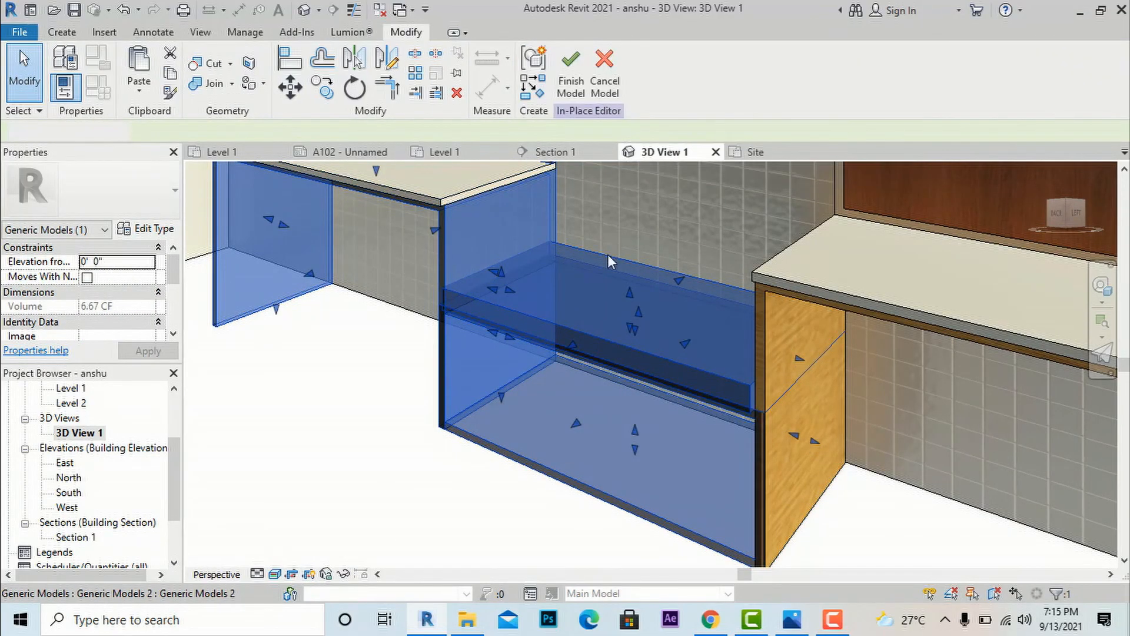
scroll(601, 319, up, 3)
click(612, 337)
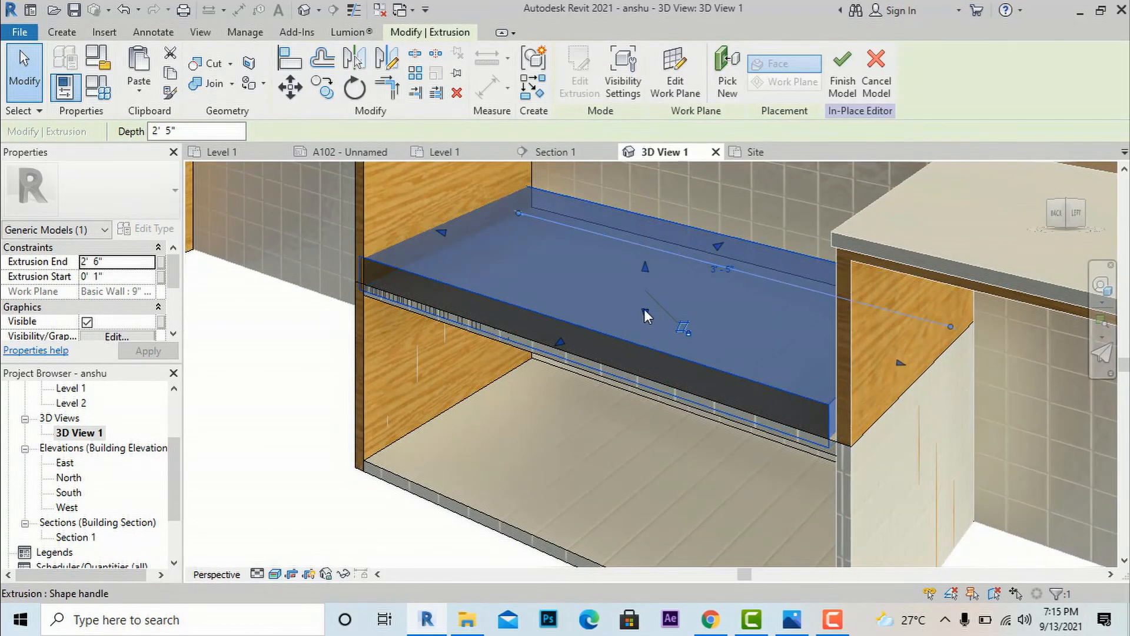
drag(645, 315, 644, 296)
key(Escape)
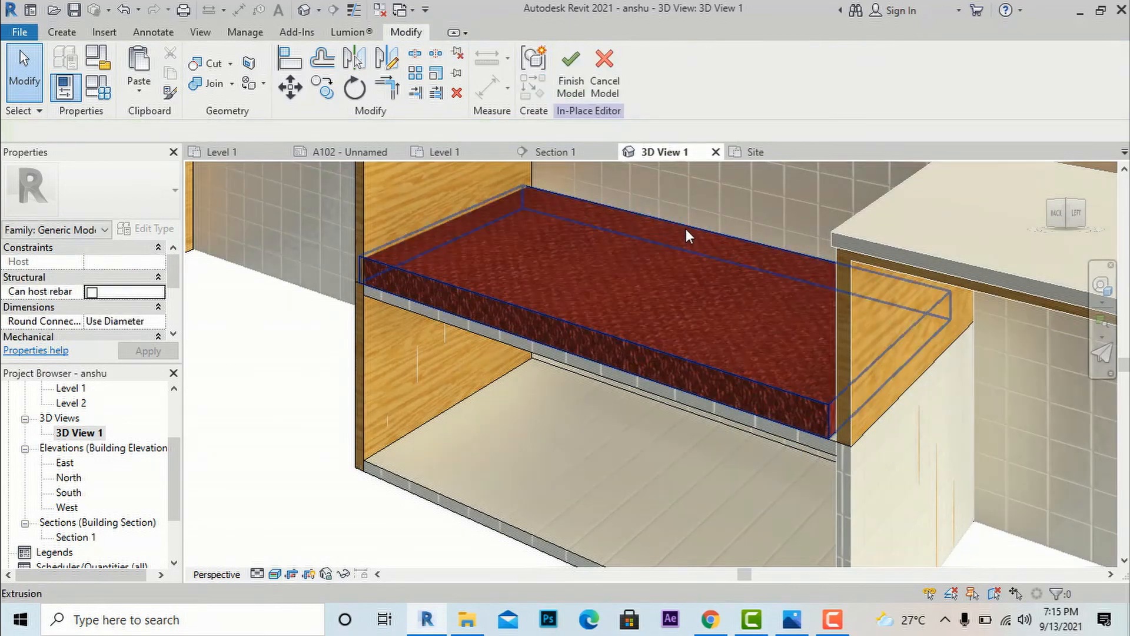
scroll(688, 228, down, 3)
scroll(691, 227, down, 2)
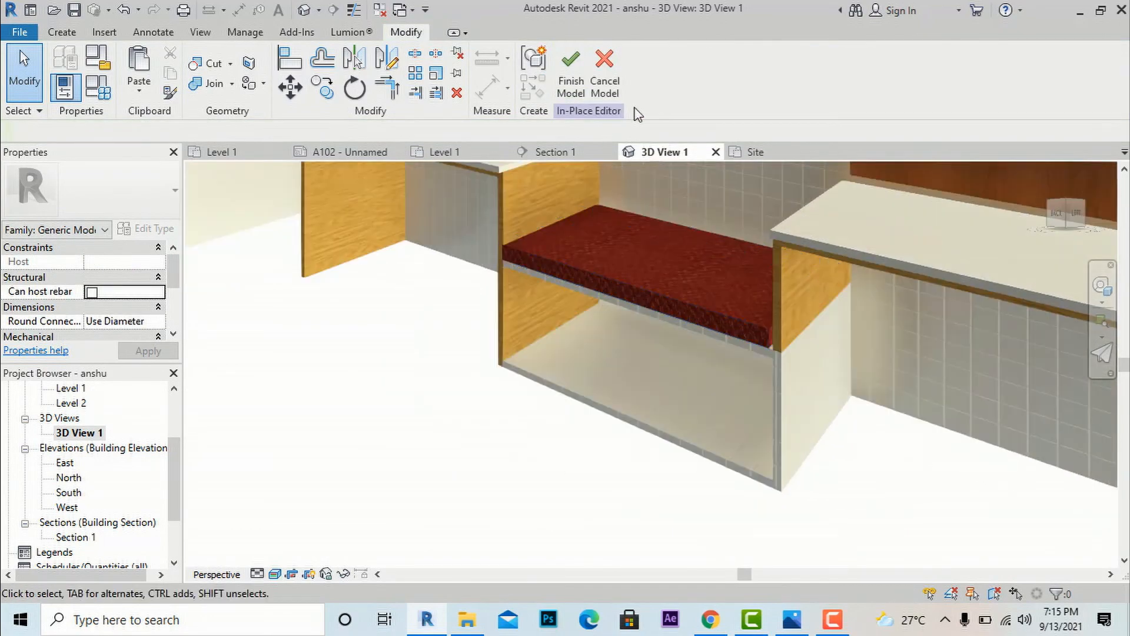
click(578, 88)
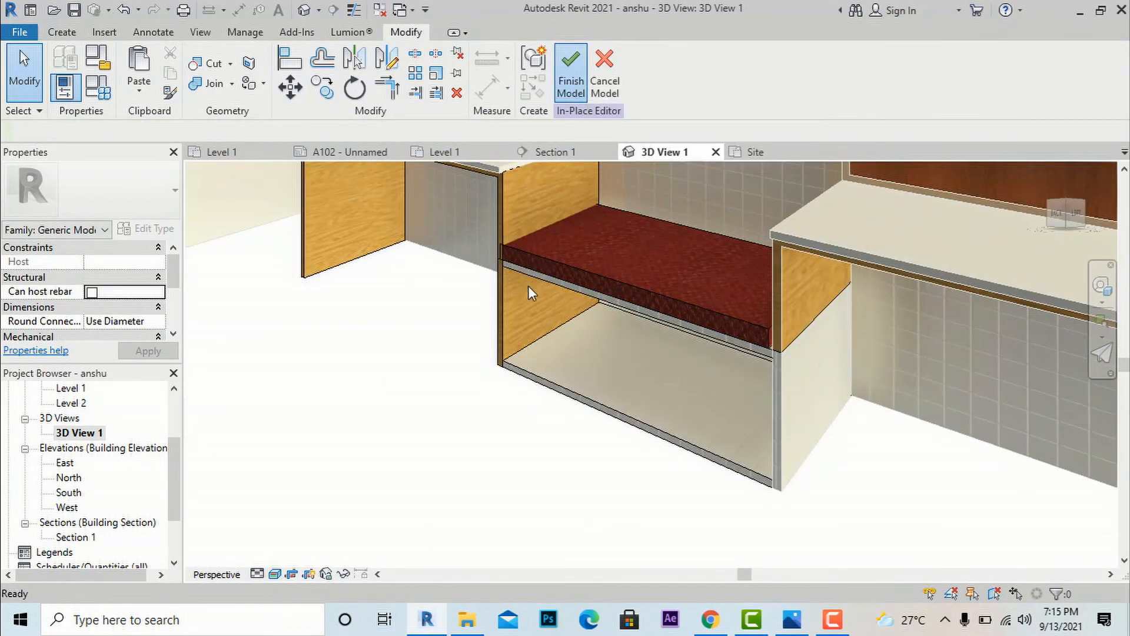
Compare the modelled desks and window seat with the reference photo
click(792, 620)
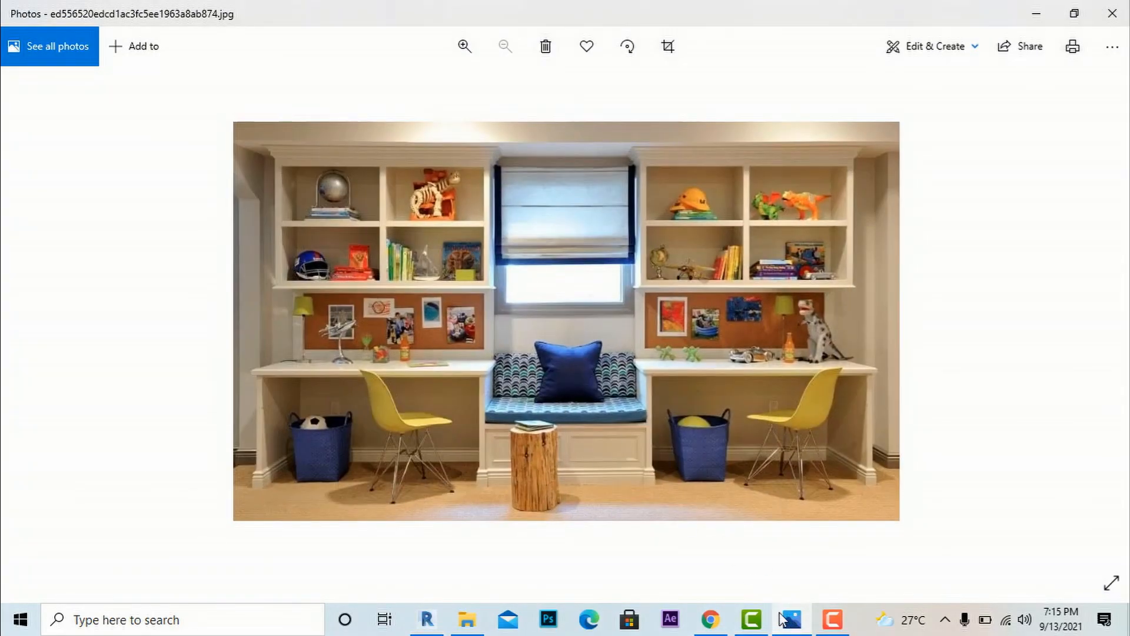
click(791, 621)
scroll(527, 339, down, 3)
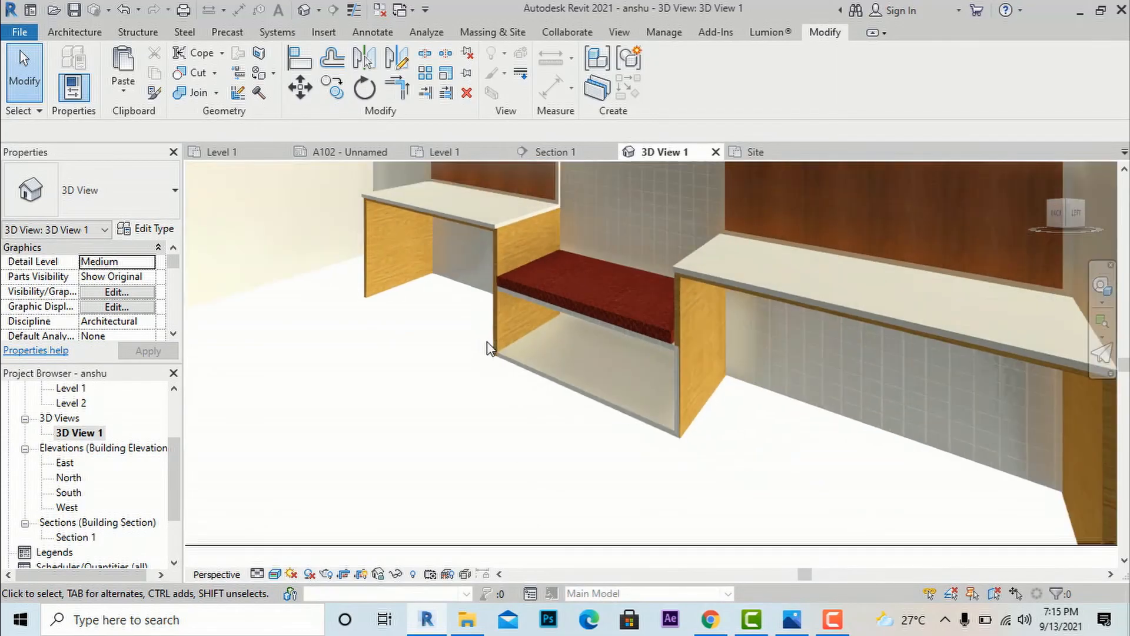
scroll(613, 422, down, 4)
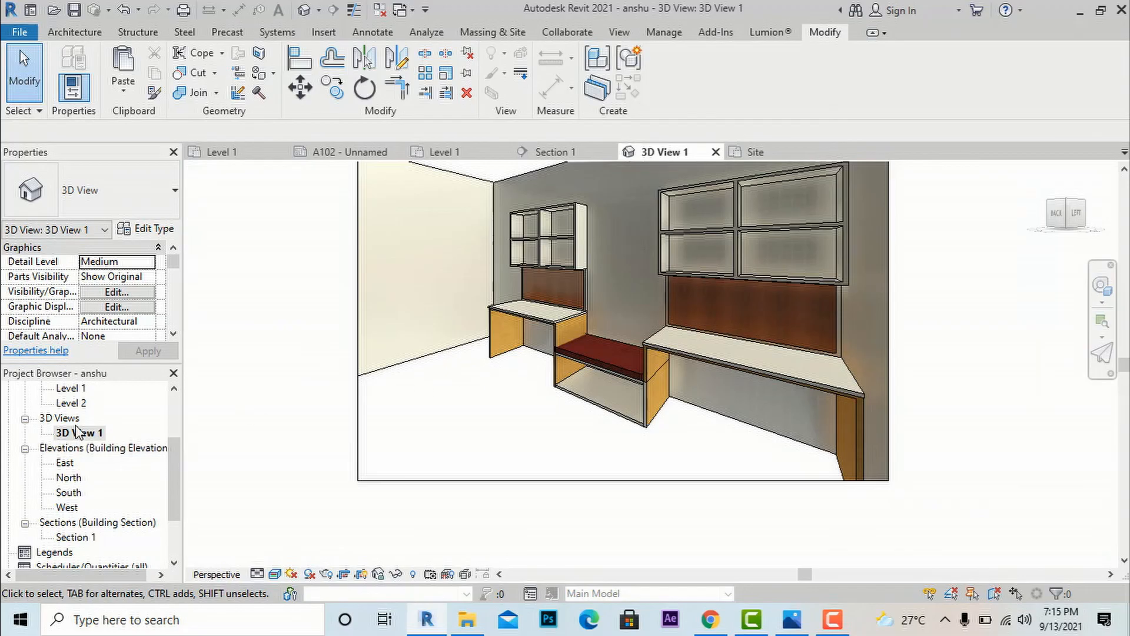
Open the Section 1 view and set its visual style to Realistic
scroll(86, 504, down, 2)
double_click(82, 478)
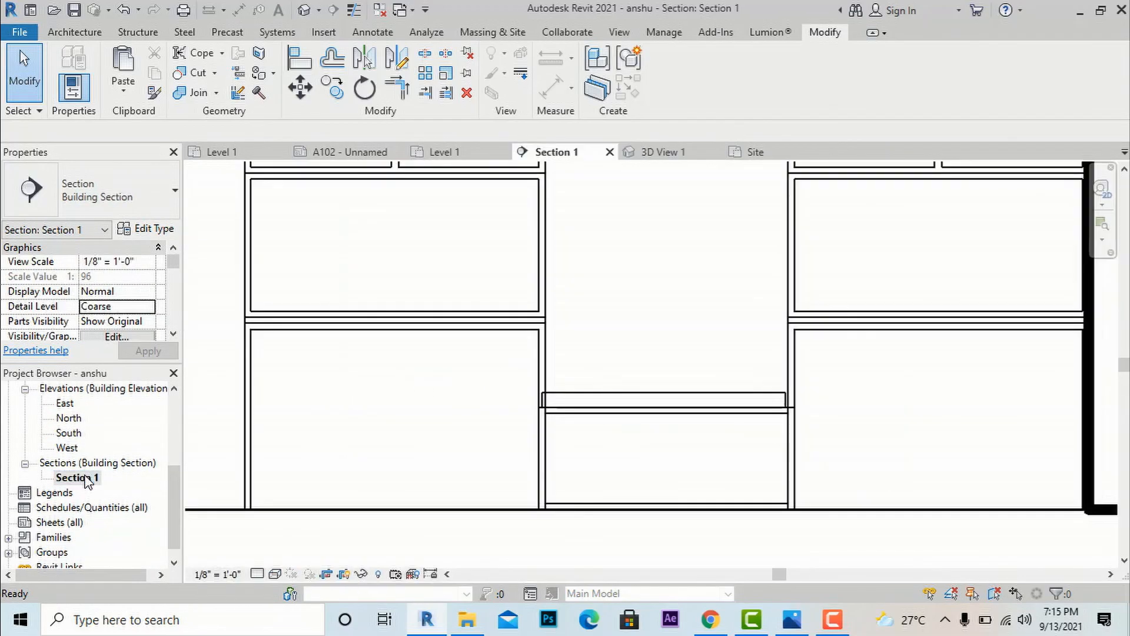
scroll(511, 381, down, 3)
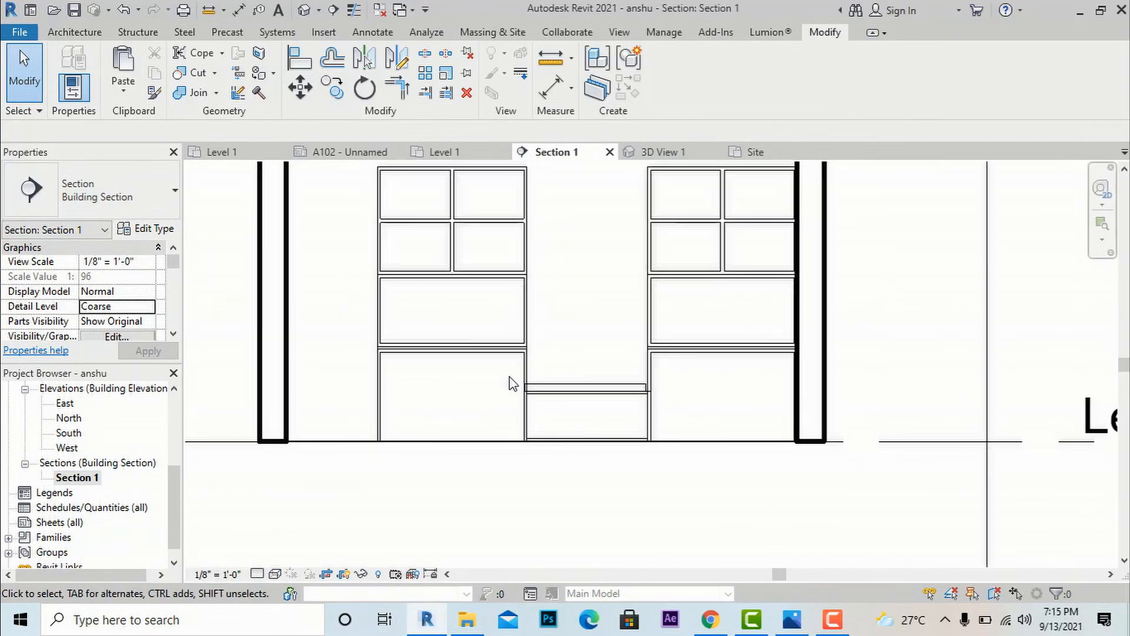
scroll(511, 383, down, 3)
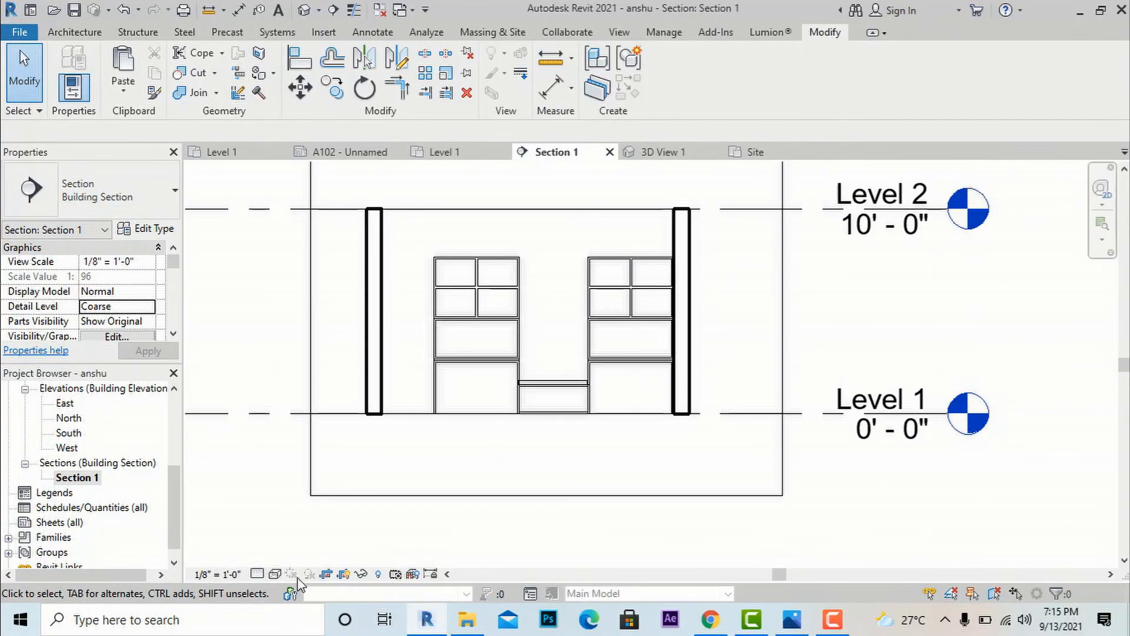
click(274, 574)
click(306, 553)
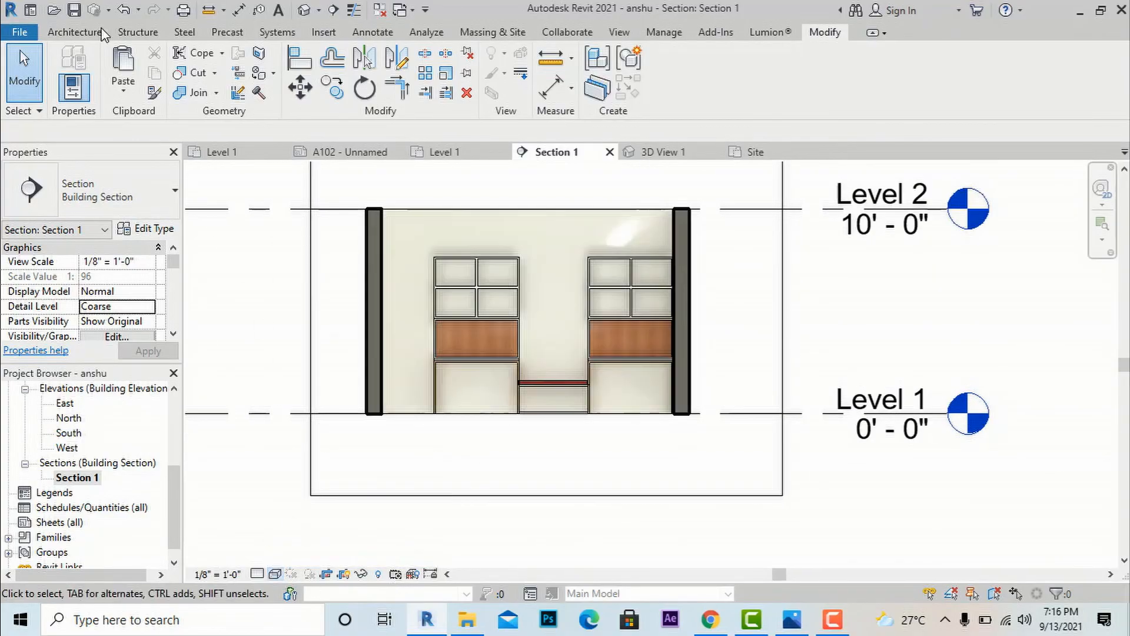
Create a new in-place component in the Generic Models category, keeping the name Generic Models 7
click(83, 34)
click(196, 88)
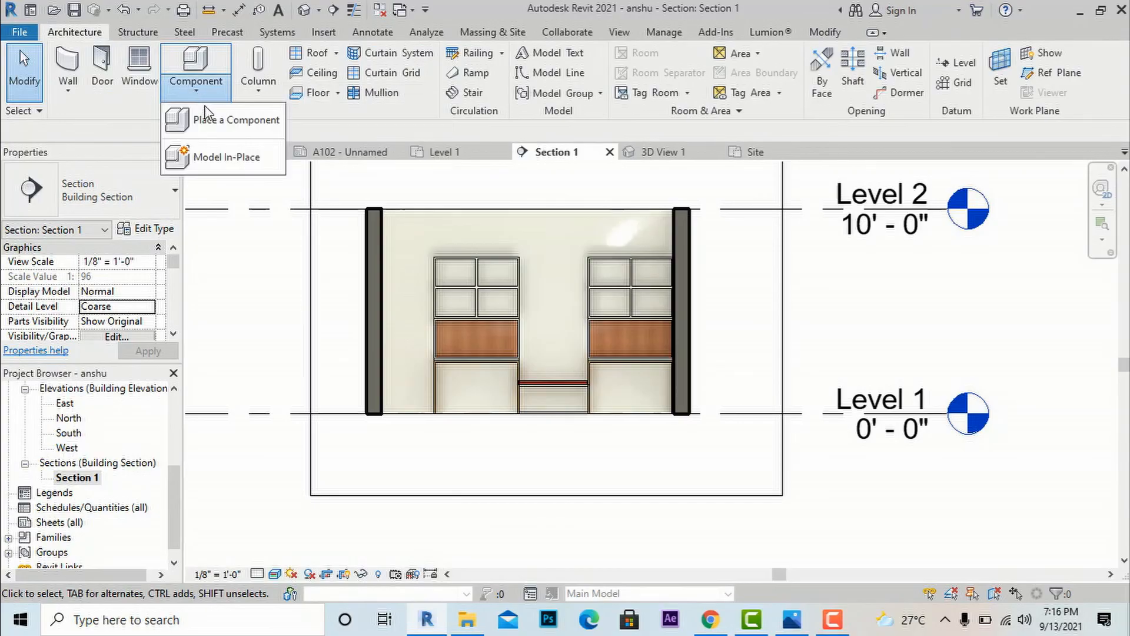
click(219, 156)
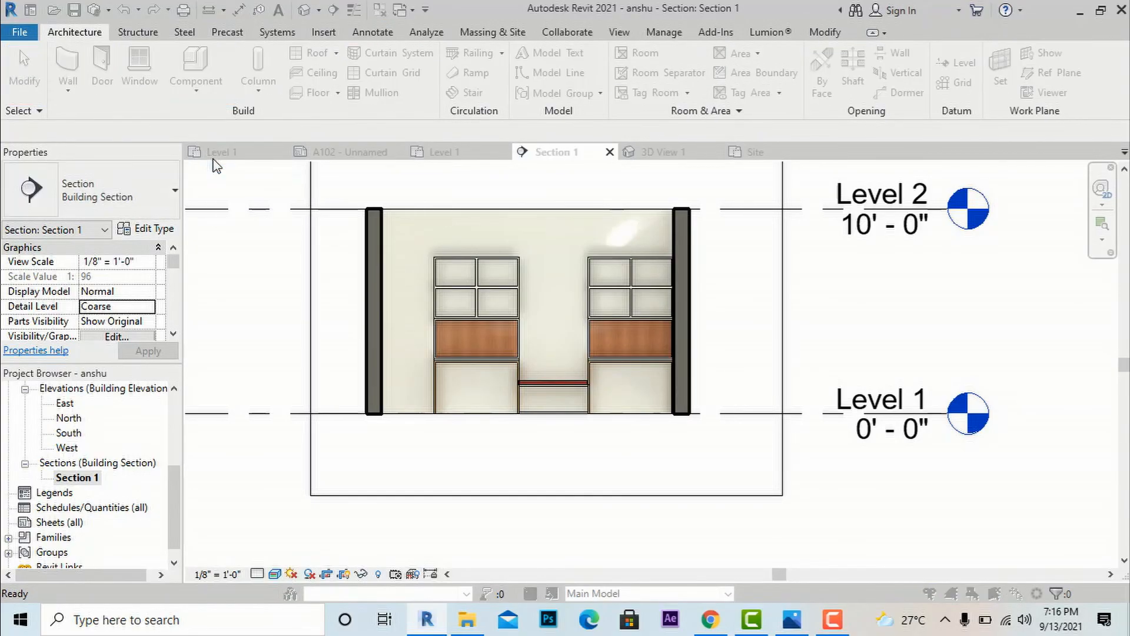
scroll(499, 297, down, 3)
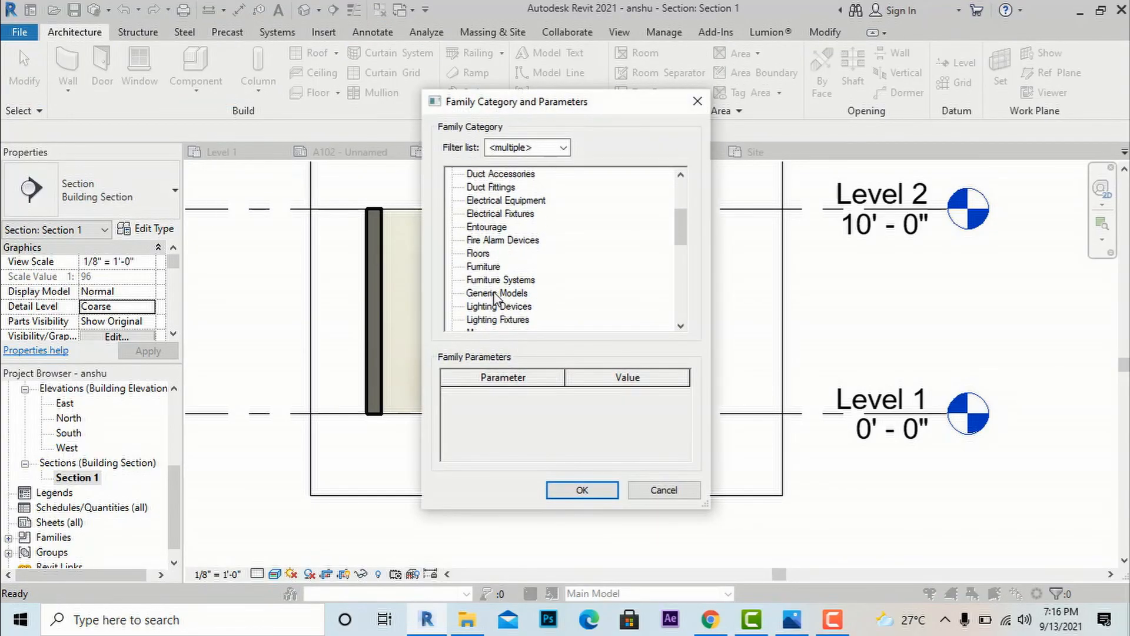
click(497, 293)
click(582, 492)
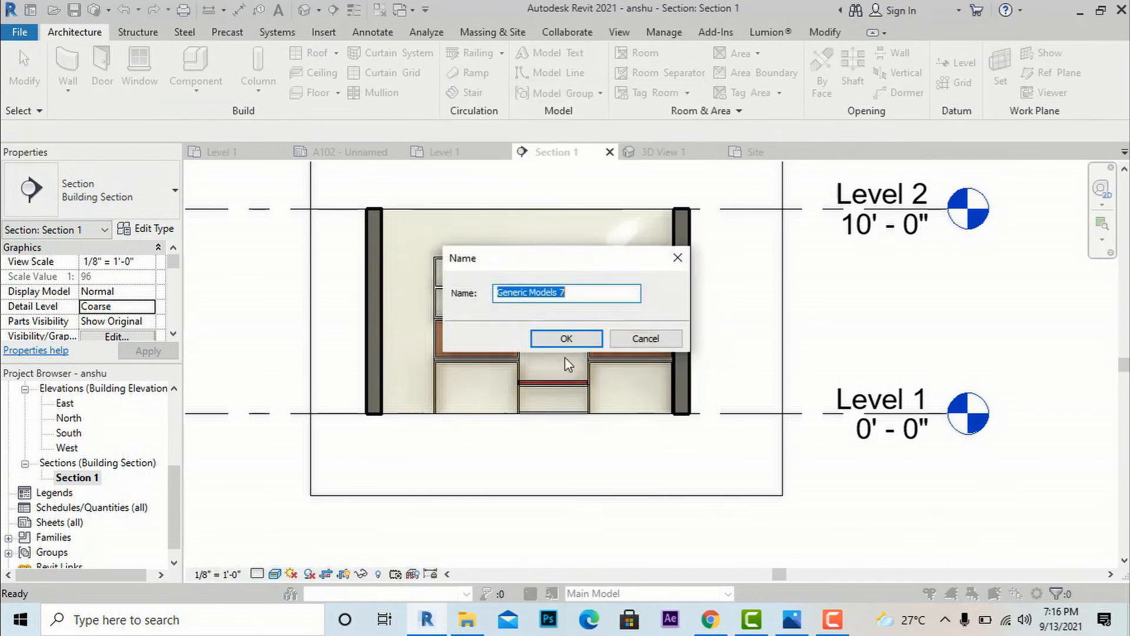
click(569, 336)
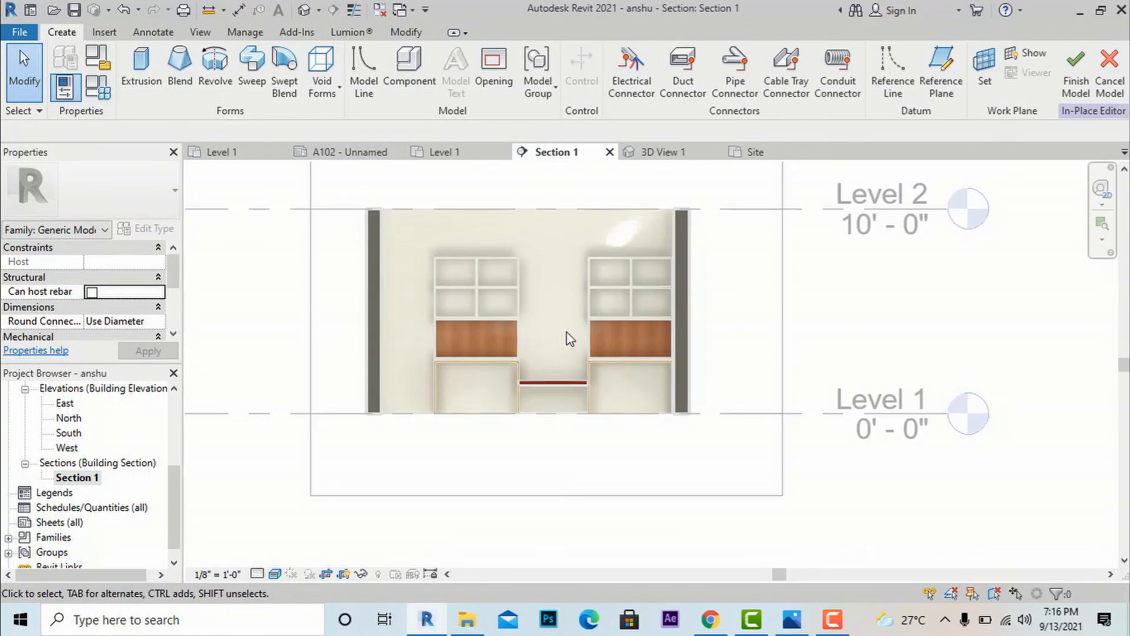
Start an extrusion on the back wall's plane and sketch a backrest rectangle above the seat cushion, about 3'-4" wide and 1'-6" high
click(141, 64)
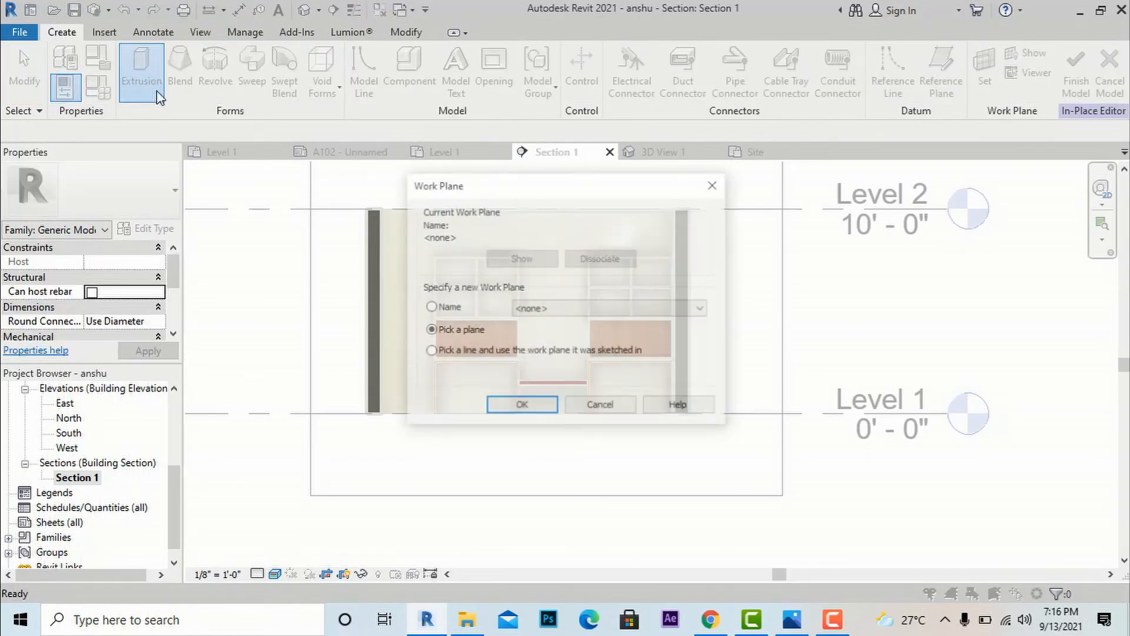
click(512, 405)
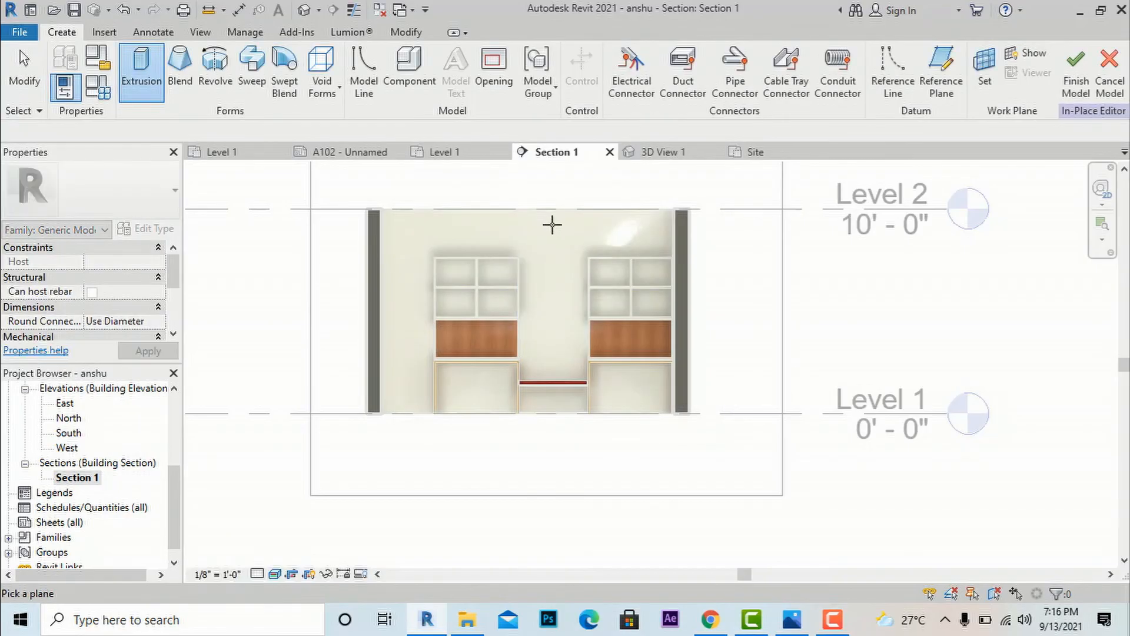
click(555, 324)
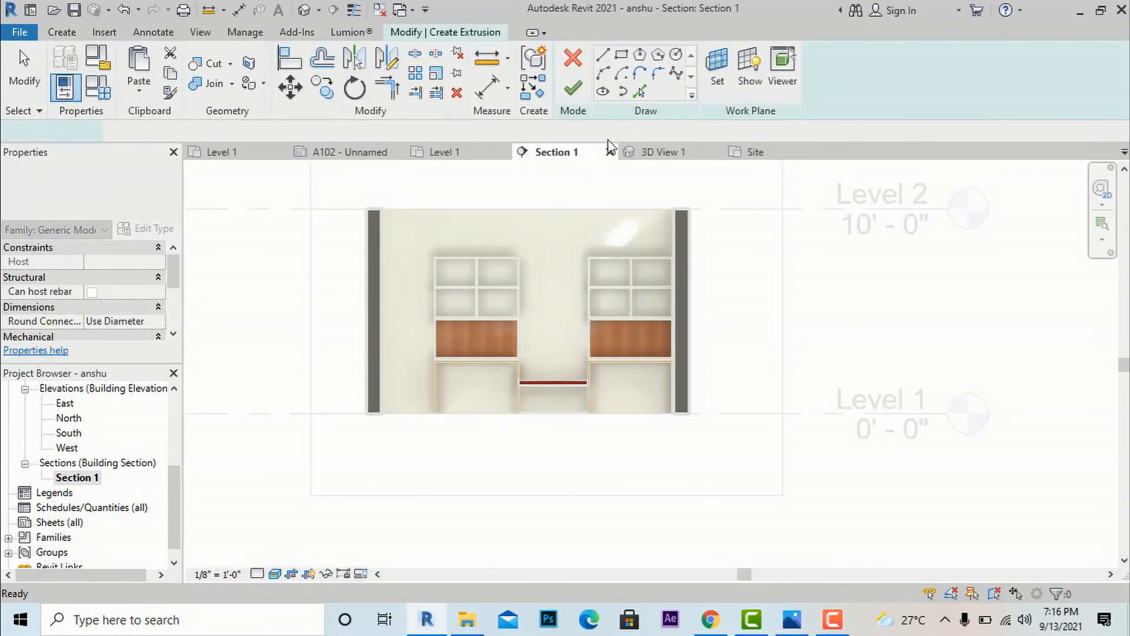
scroll(574, 389, up, 5)
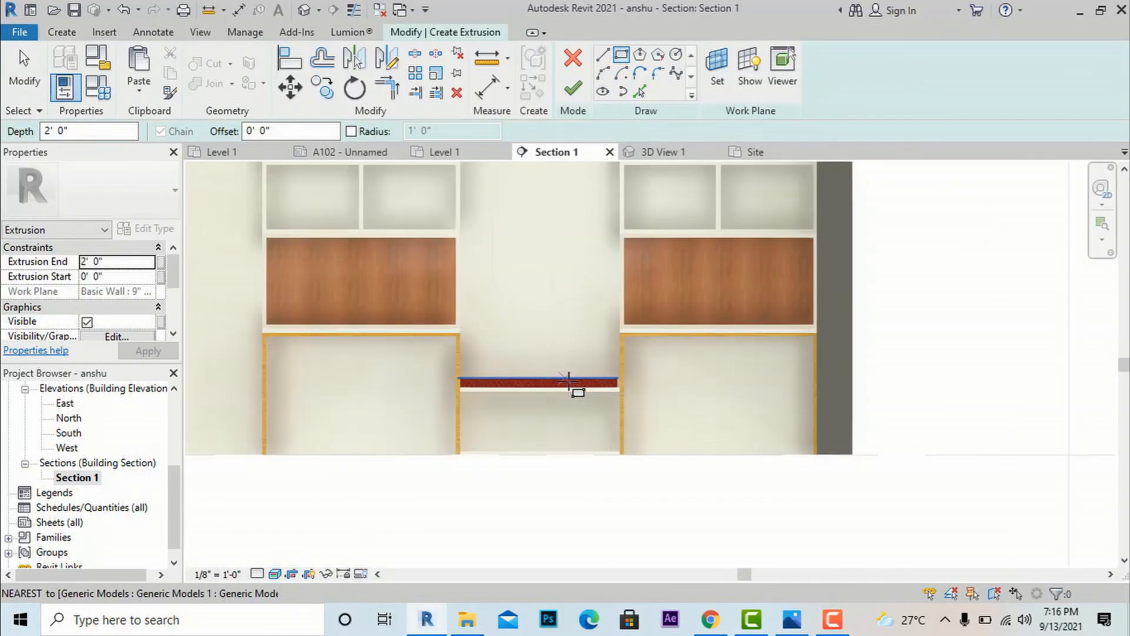
click(633, 377)
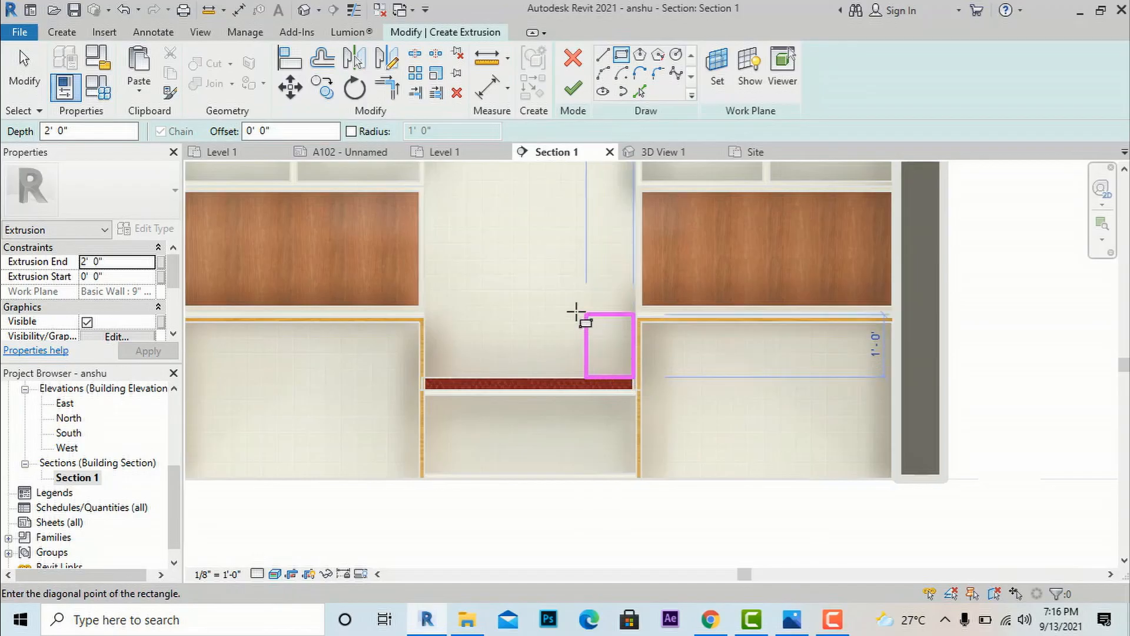
click(424, 285)
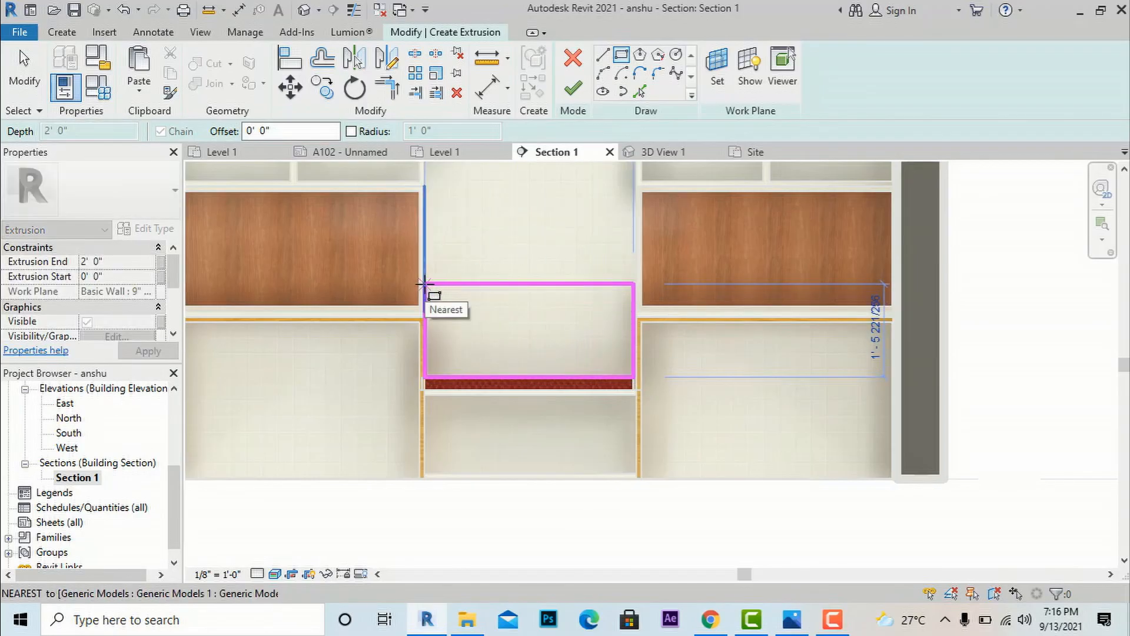
click(425, 284)
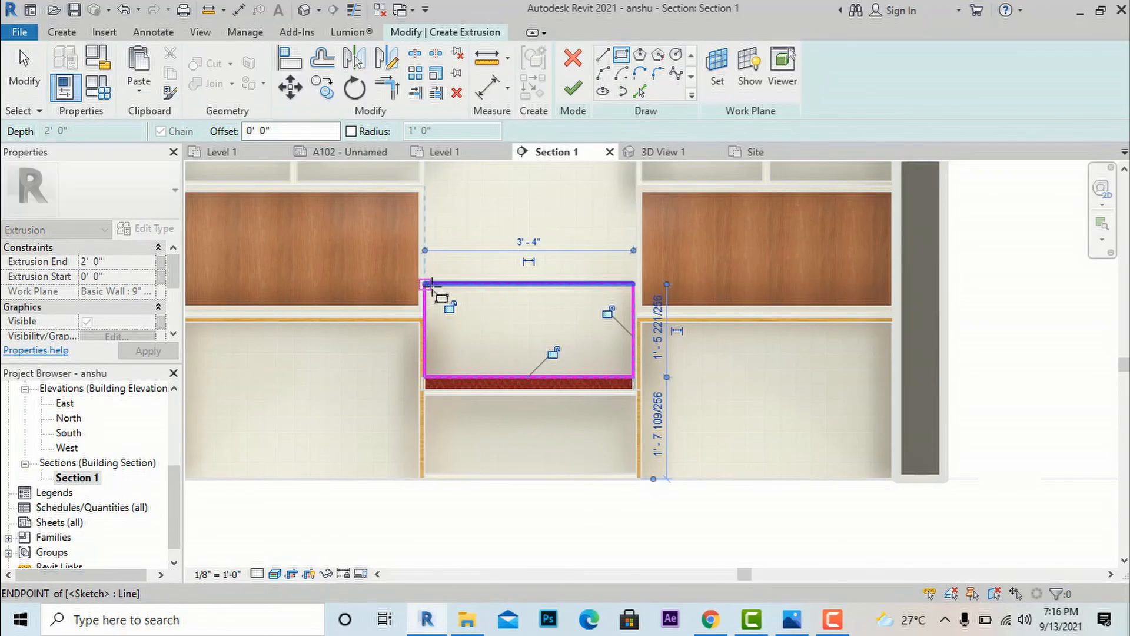
Set the backrest's extrusion end to 0' 3" and assign it the fabric material
click(125, 271)
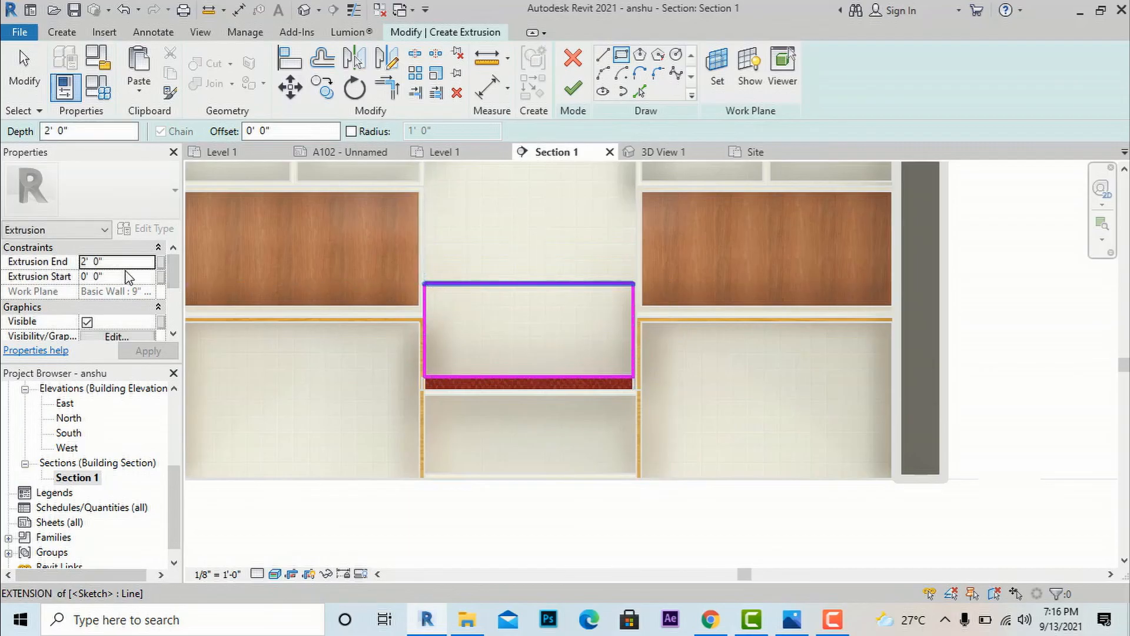
click(122, 265)
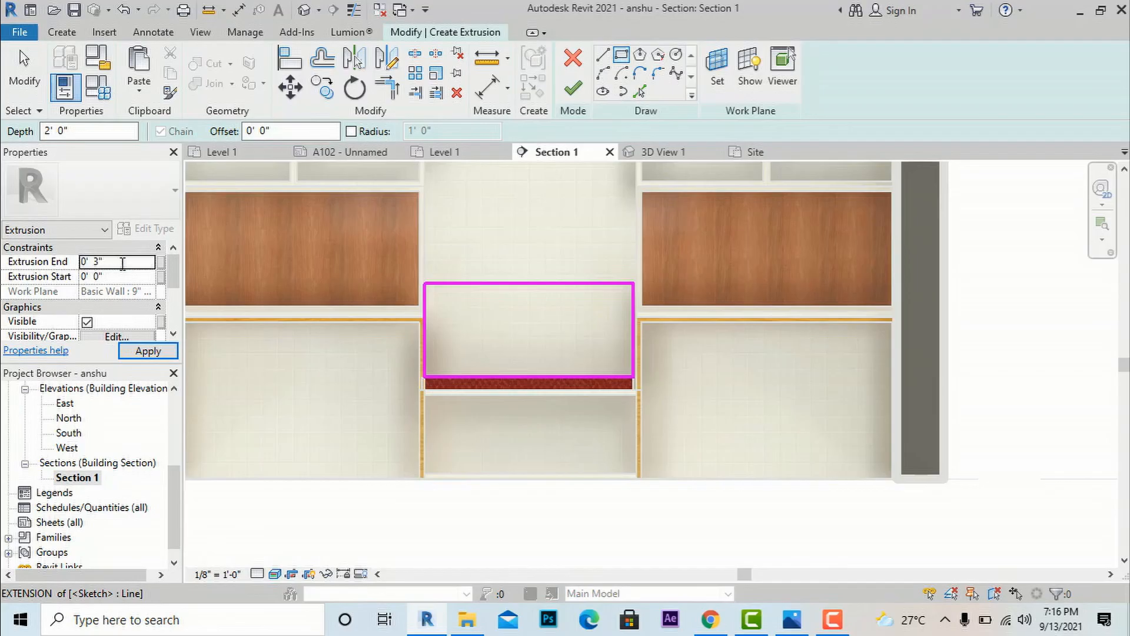
scroll(127, 274, down, 3)
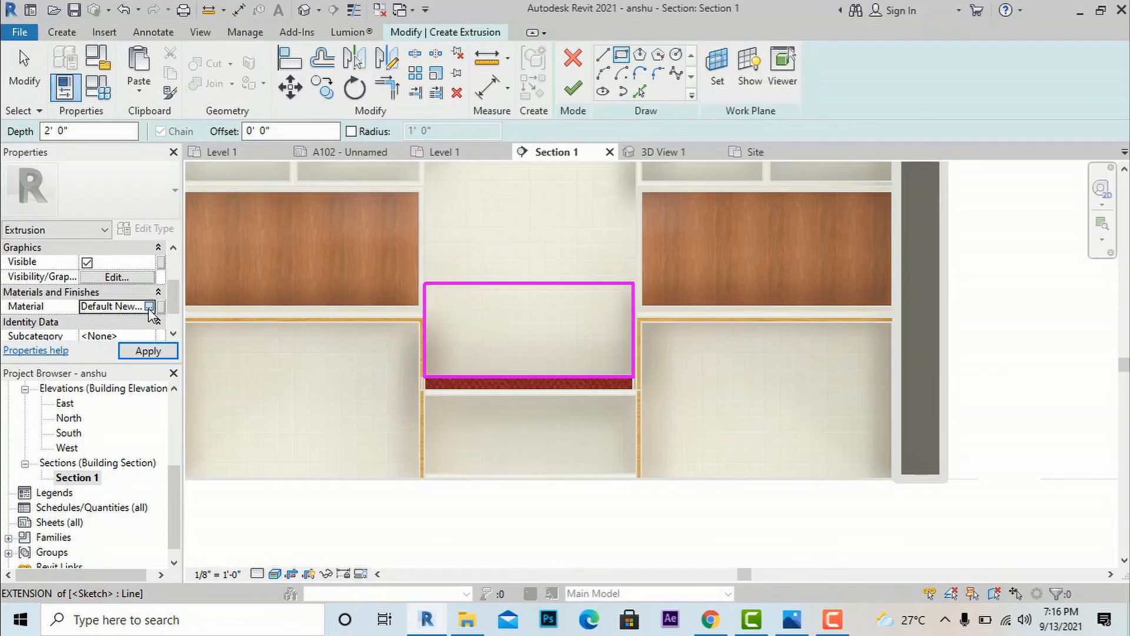
click(150, 307)
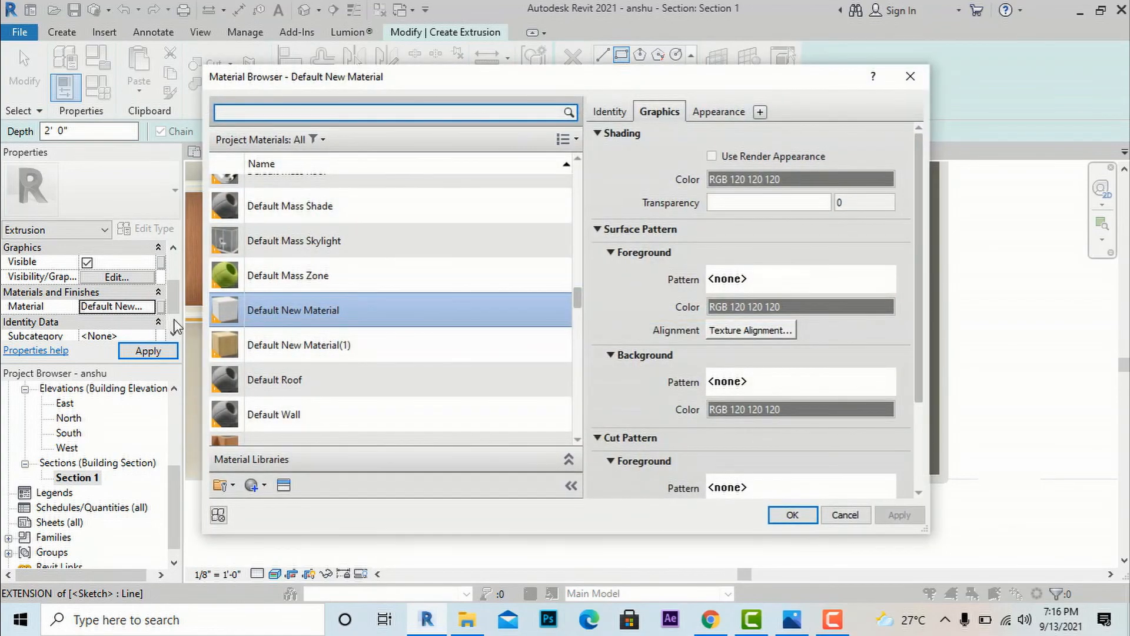
scroll(291, 337, down, 1)
scroll(292, 337, up, 3)
scroll(292, 337, down, 3)
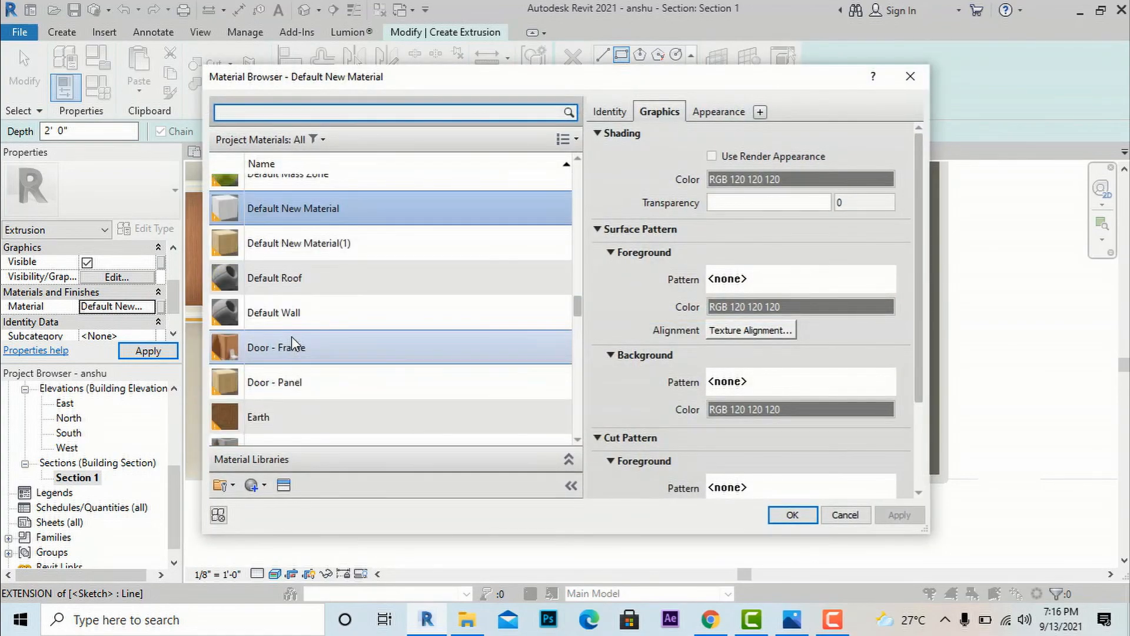
scroll(291, 337, down, 2)
double_click(278, 294)
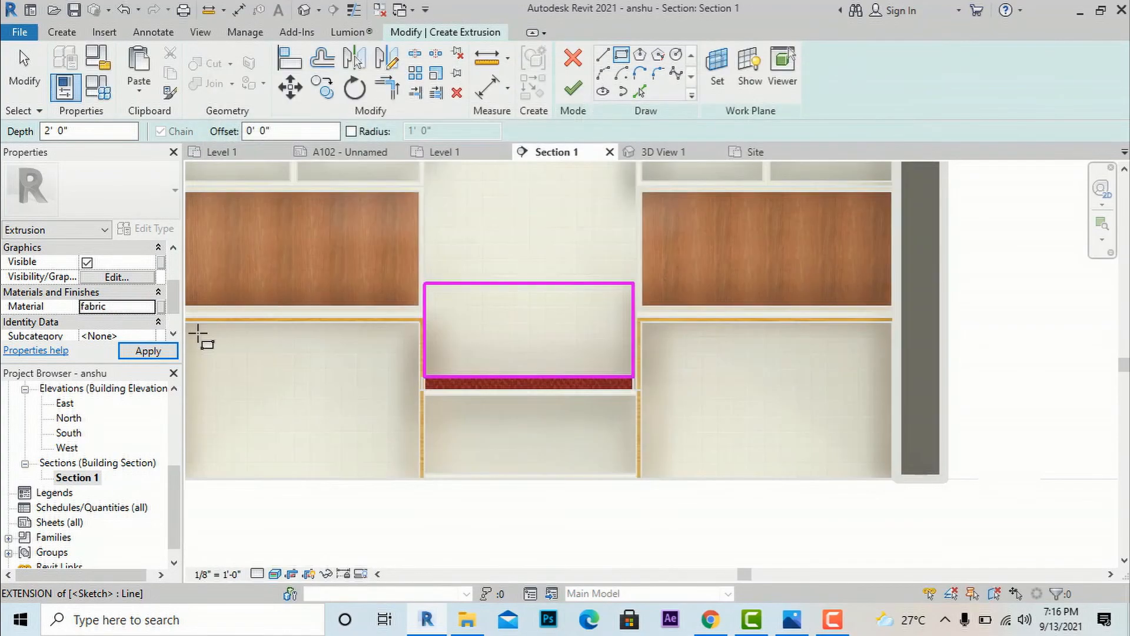
click(150, 351)
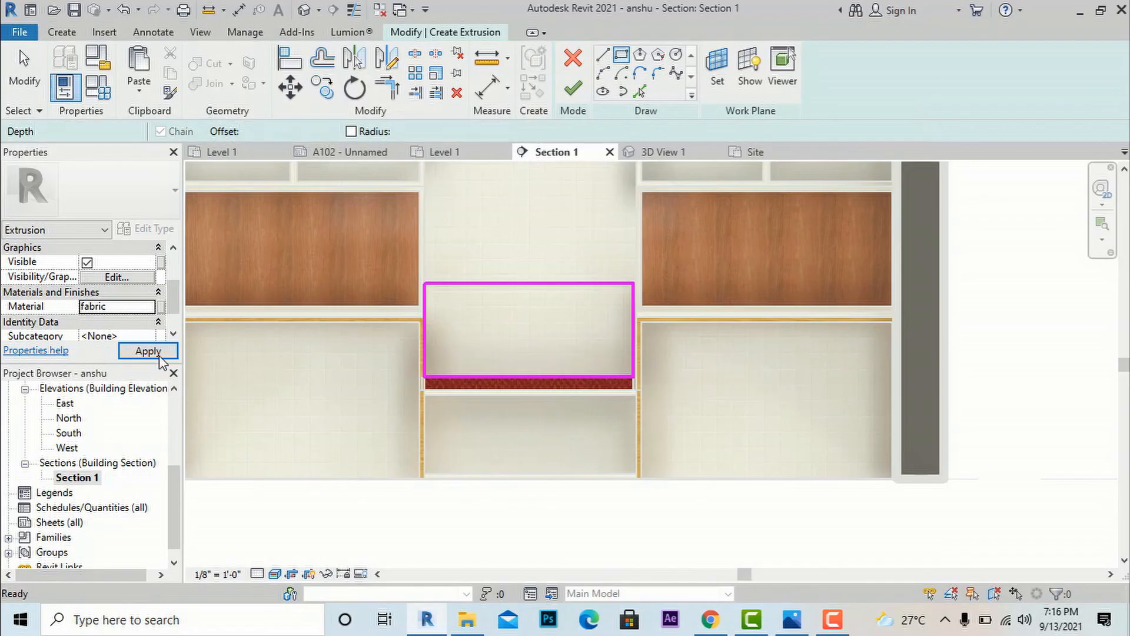
Finish the backrest extrusion and complete the in-place model
click(576, 93)
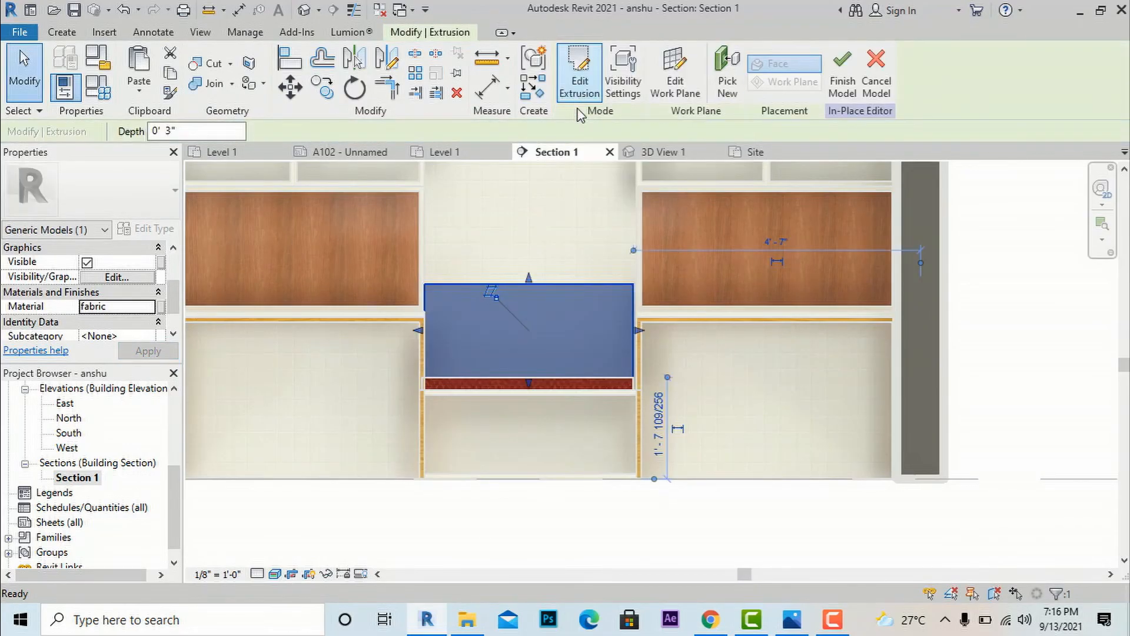
key(Escape)
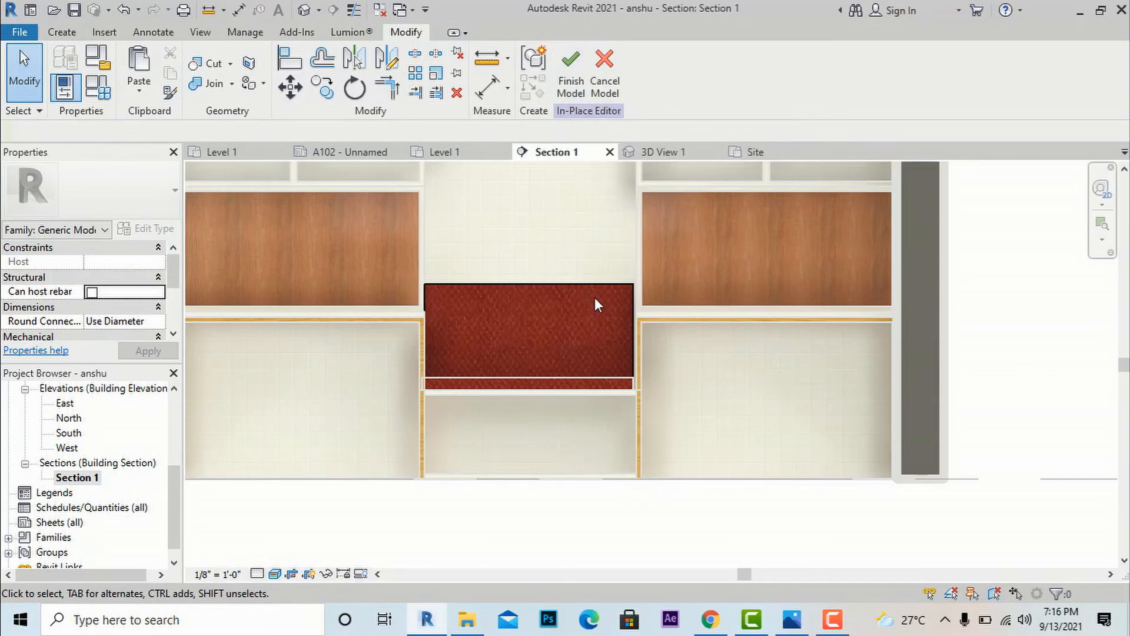
scroll(605, 313, down, 2)
click(578, 94)
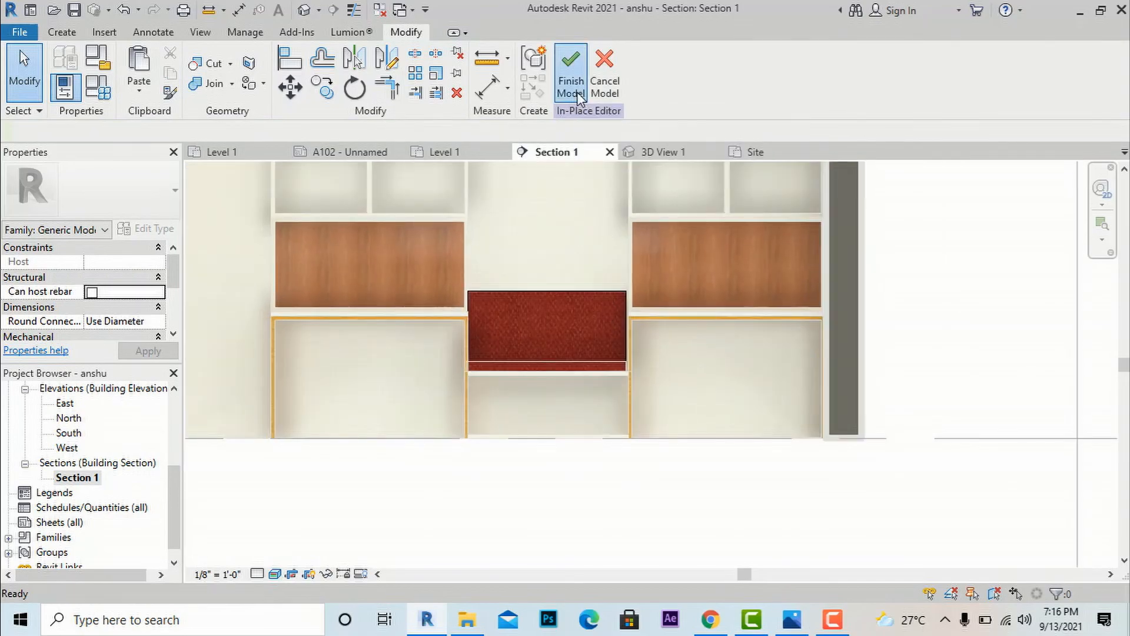
Open the 3D View 1 view from the project's 3D views
scroll(122, 456, down, 1)
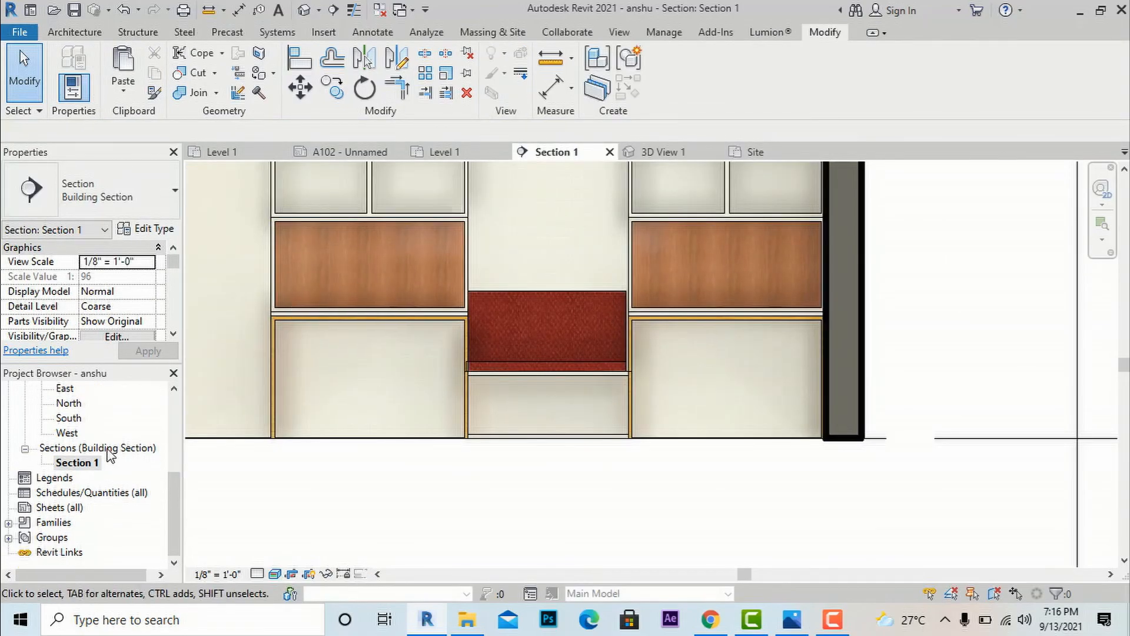
scroll(109, 455, up, 3)
double_click(93, 403)
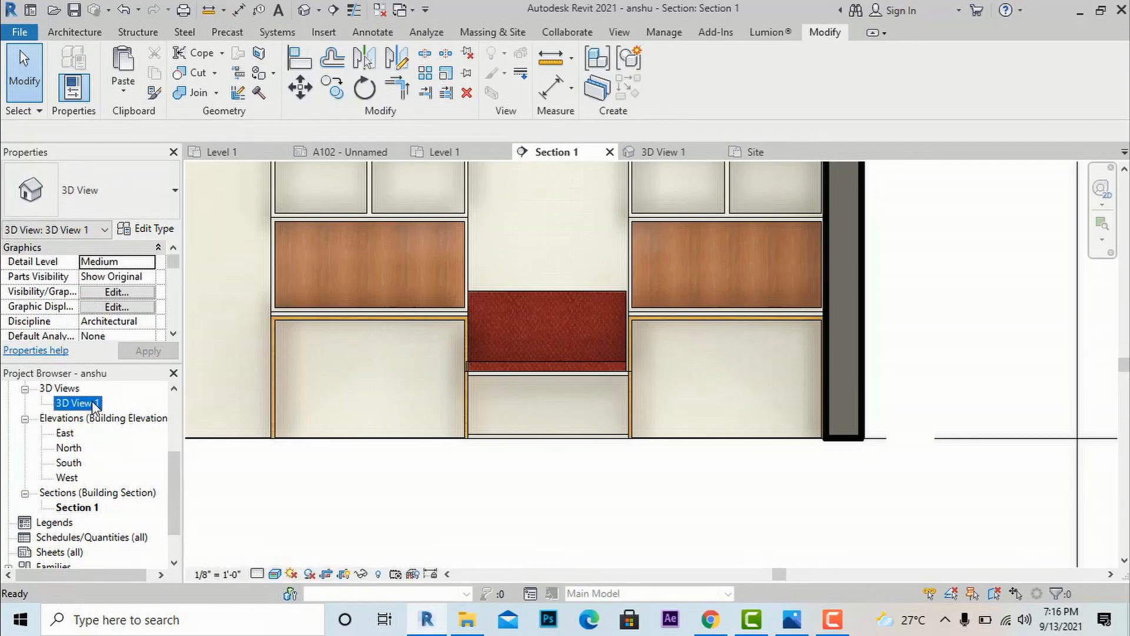